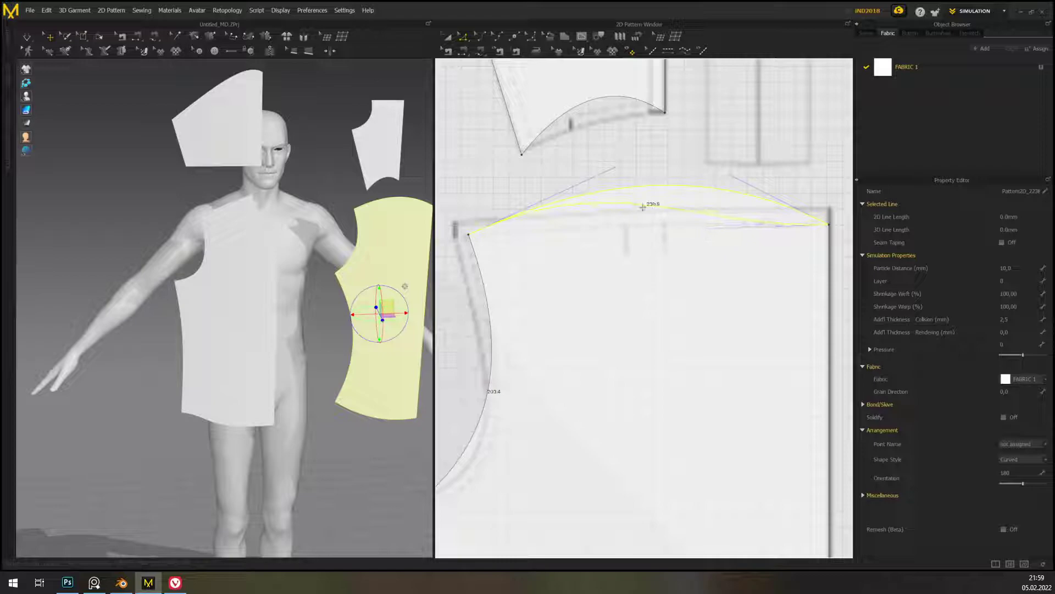
- Flatten the back panel's top edge curve so it follows the inner line of the reference pattern
left_click(624, 173)
left_click(624, 211)
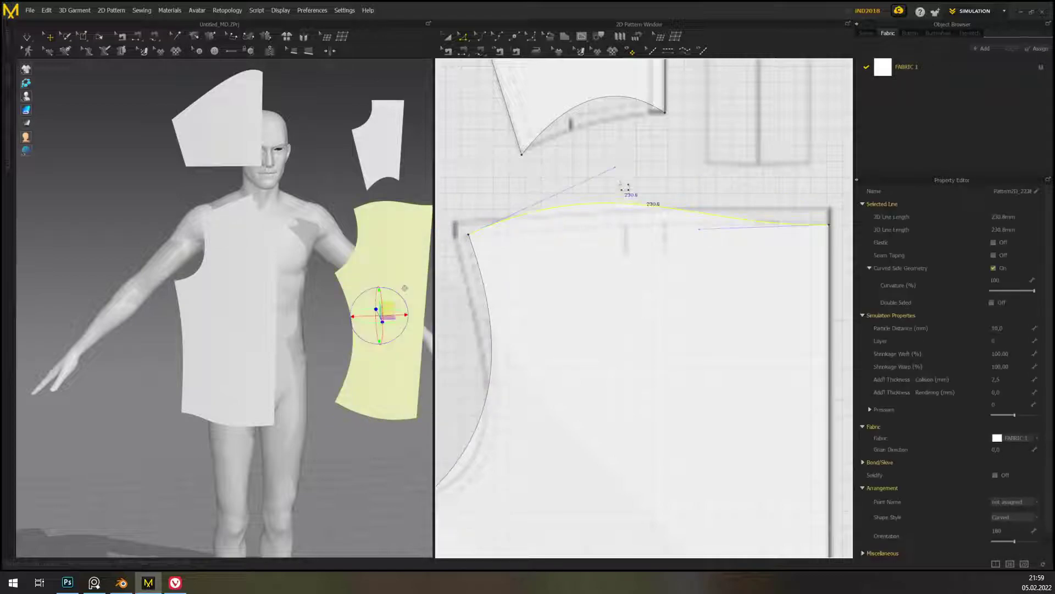
left_click_drag(625, 175, 602, 218)
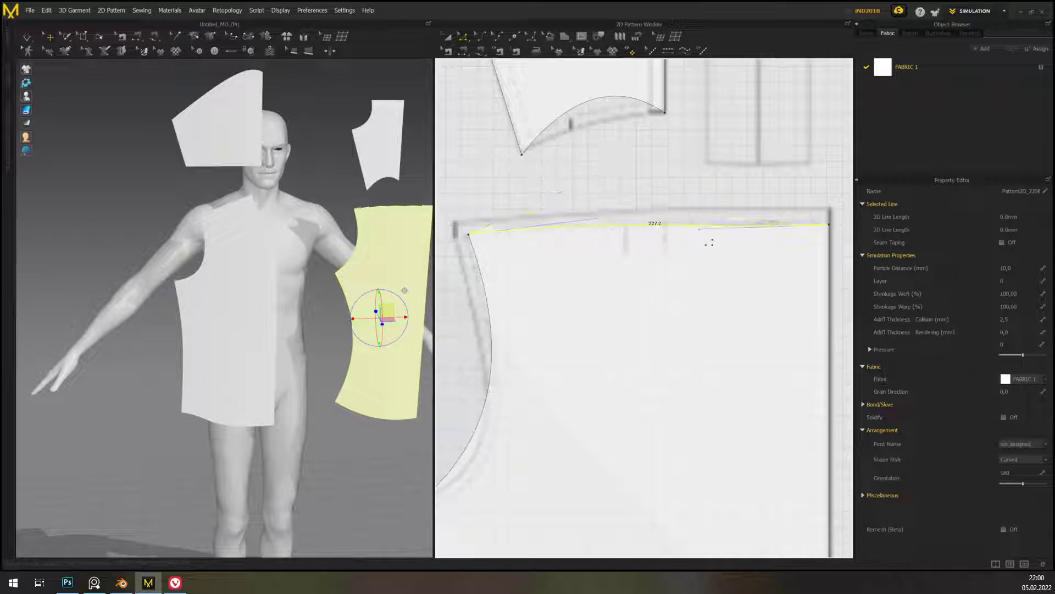
left_click_drag(699, 229, 734, 227)
- Reshape the back panel's armhole curve, deepening its lower part to match the reference pattern
middle_click_drag(584, 403, 699, 240)
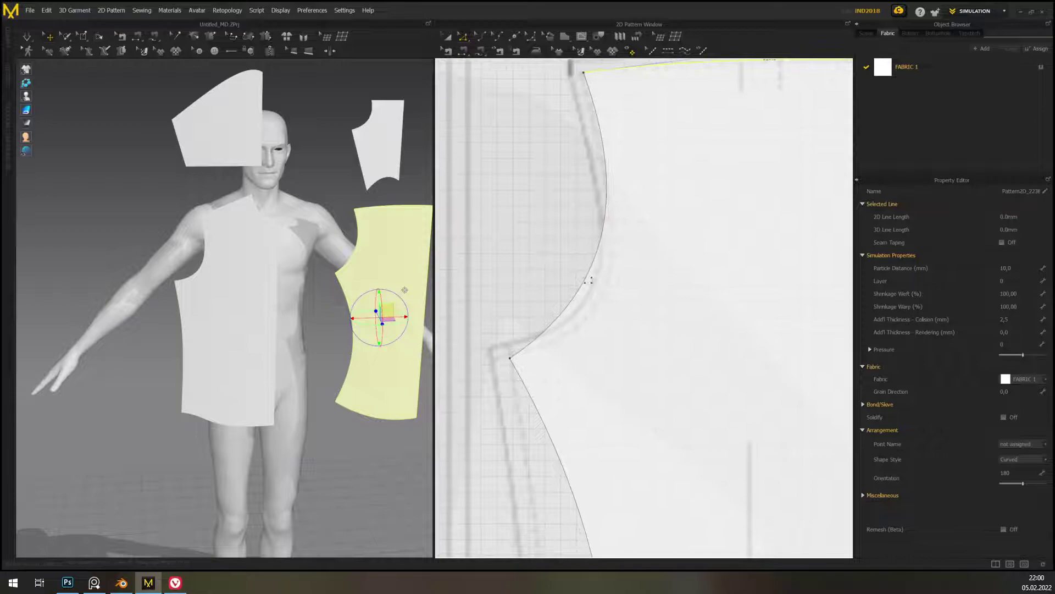
left_click(604, 268)
left_click_drag(638, 207, 612, 319)
- Reshape the back panel's side seam into a gentle curve about 393 mm long along the reference's inner line
middle_click_drag(714, 431, 679, 158)
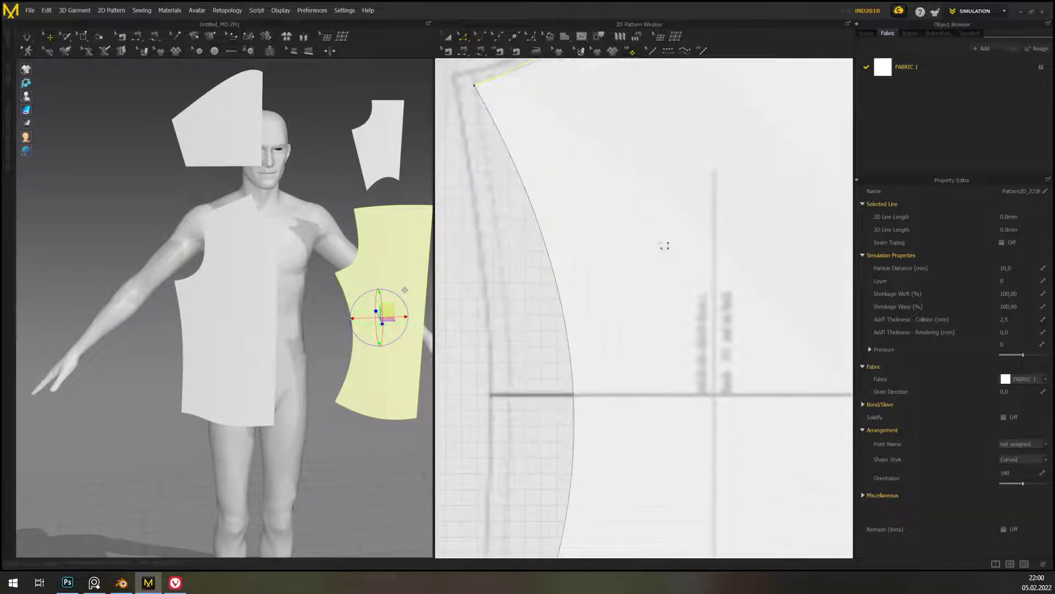
left_click(570, 341)
scroll(572, 341, "down", 5)
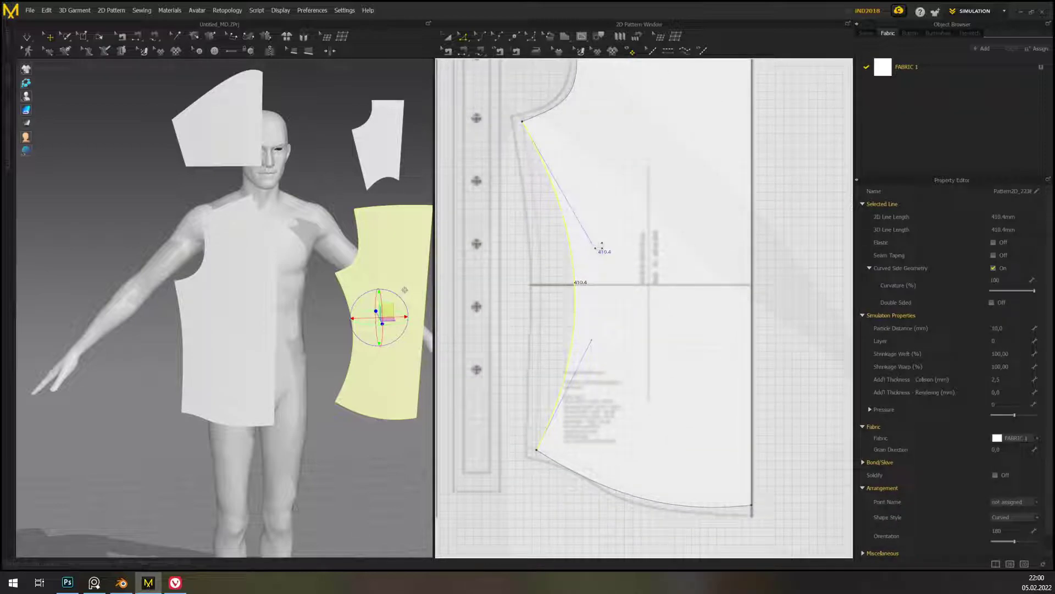
left_click_drag(595, 246, 552, 253)
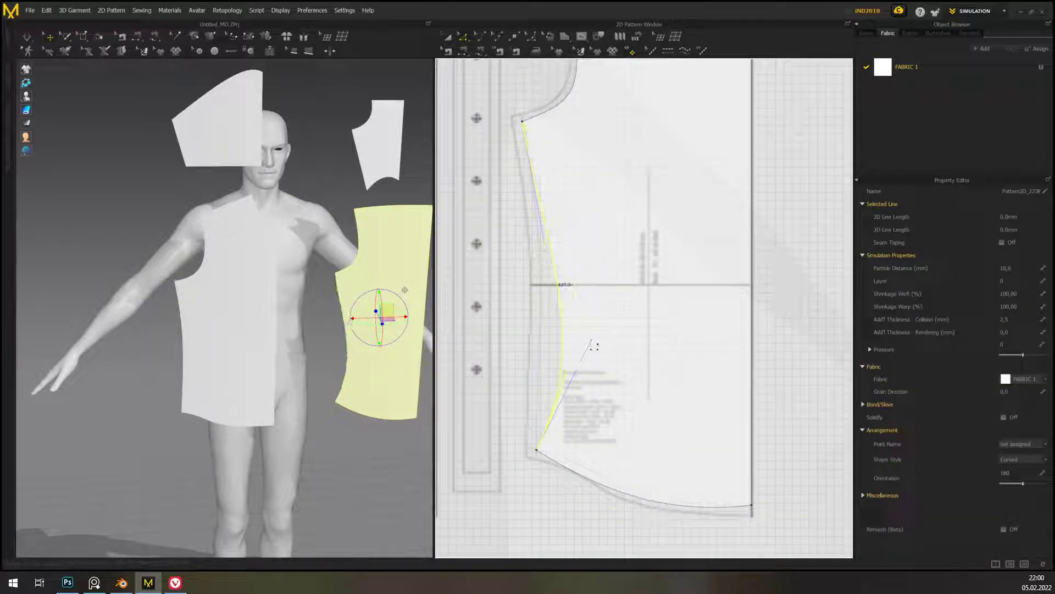
left_click_drag(592, 341, 542, 336)
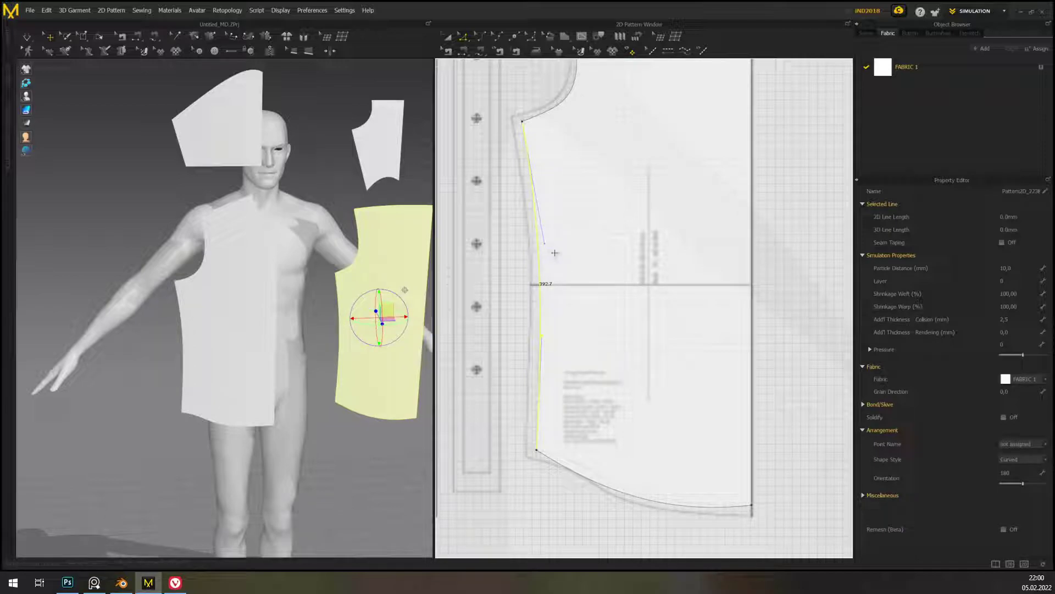
scroll(557, 278, "up", 3)
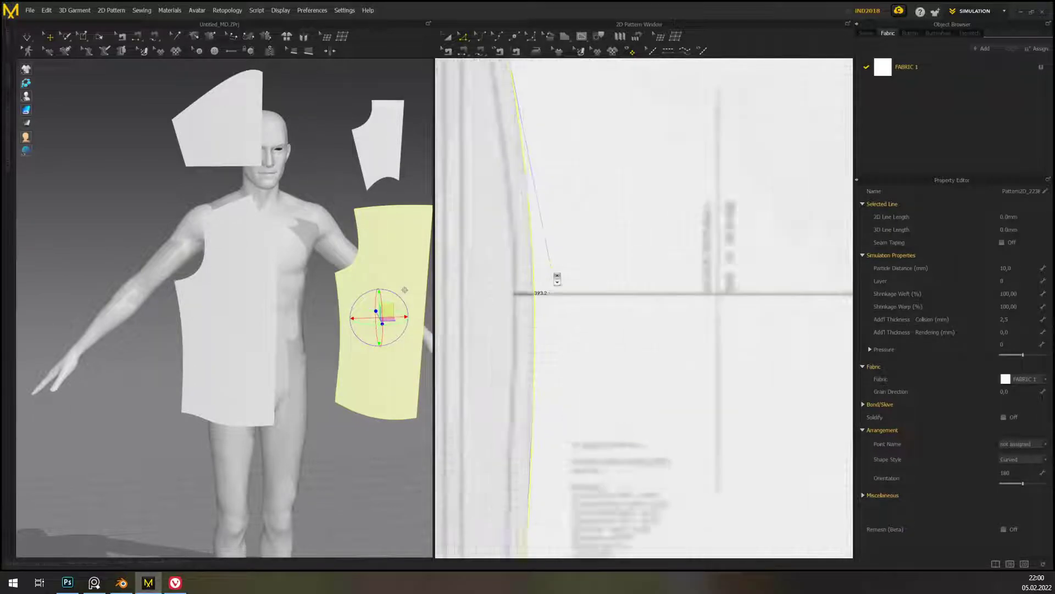
scroll(557, 278, "up", 1)
middle_click_drag(601, 400, 625, 291)
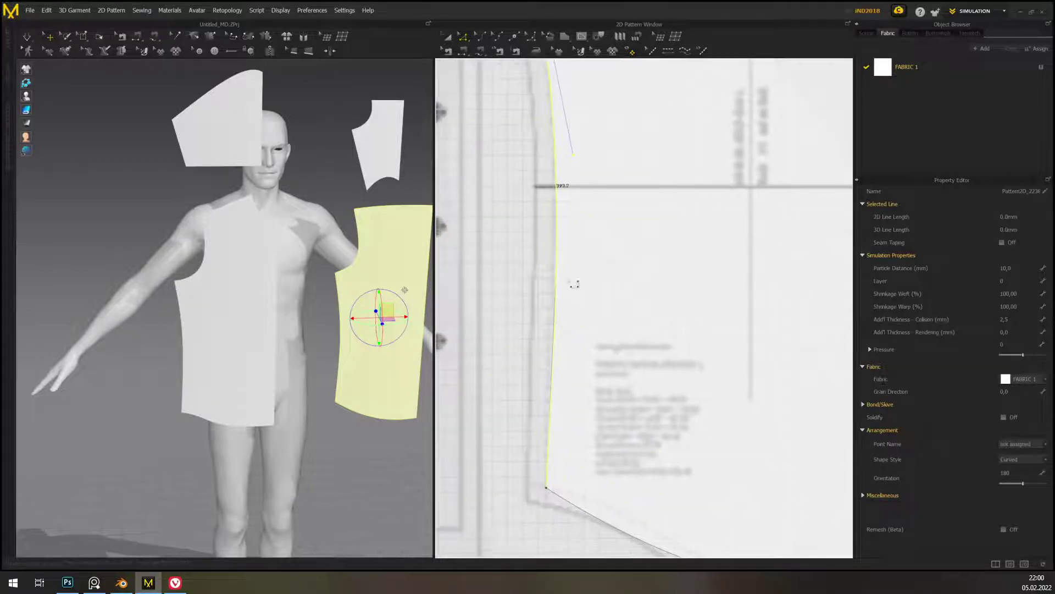
left_click_drag(565, 286, 558, 267)
middle_click_drag(656, 166, 666, 380)
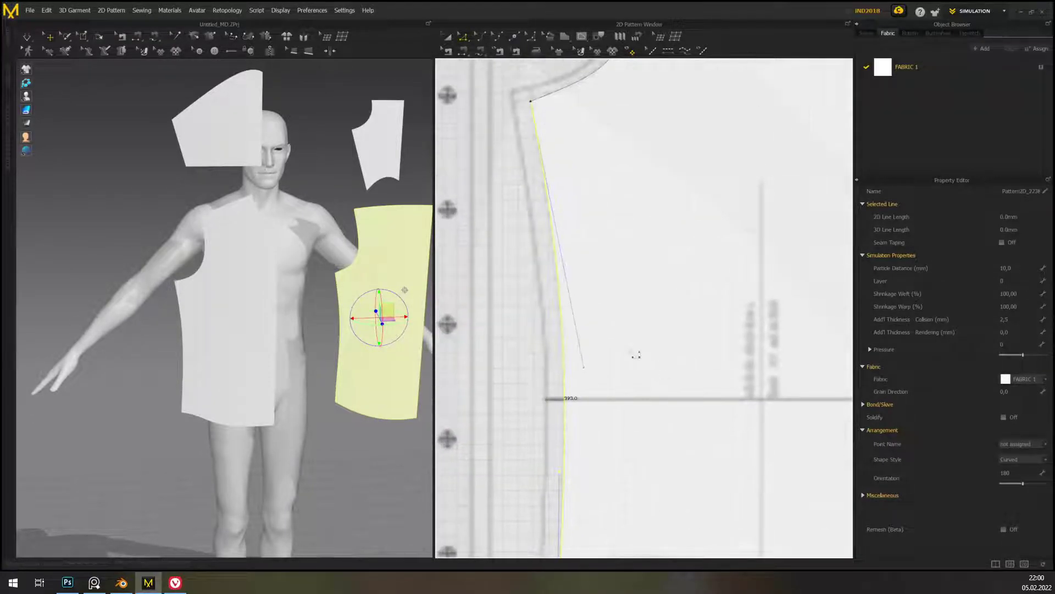
- Reshape the back panel's hem into an S-curve about 268 mm long that follows the reference's curved bottom edge
scroll(682, 423, "down", 4)
middle_click_drag(697, 467, 598, 275)
scroll(602, 278, "up", 3)
left_click(579, 430)
left_click(574, 437)
left_click_drag(567, 437, 538, 382)
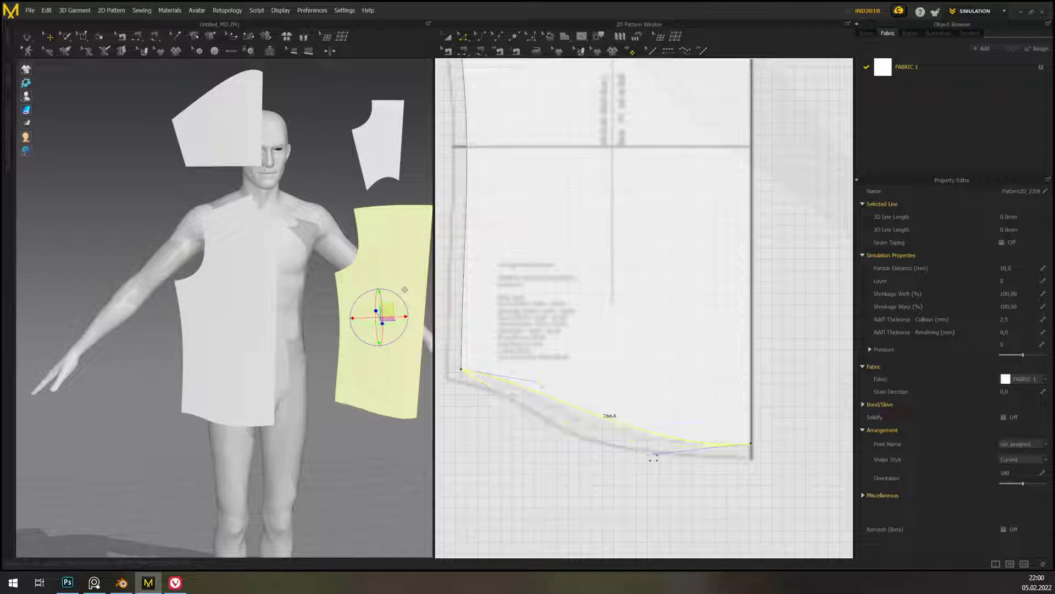
left_click_drag(654, 455, 574, 462)
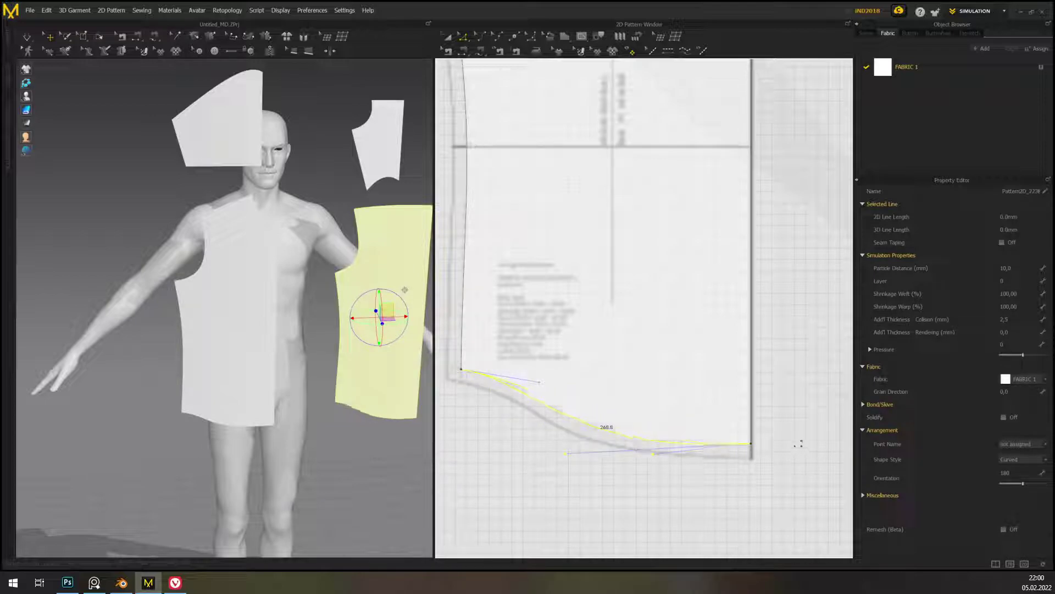
scroll(785, 439, "up", 3)
scroll(785, 439, "down", 7)
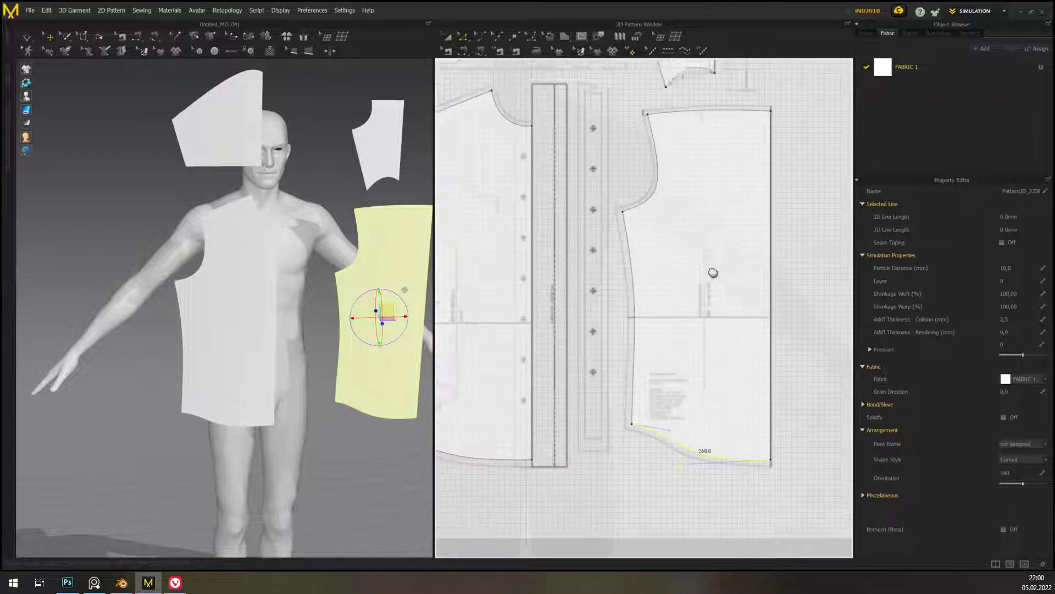
- Move the corner points of the small yoke piece inward from the reference's outer outline to its inner seam line
middle_click_drag(704, 245, 700, 332)
scroll(699, 332, "up", 5)
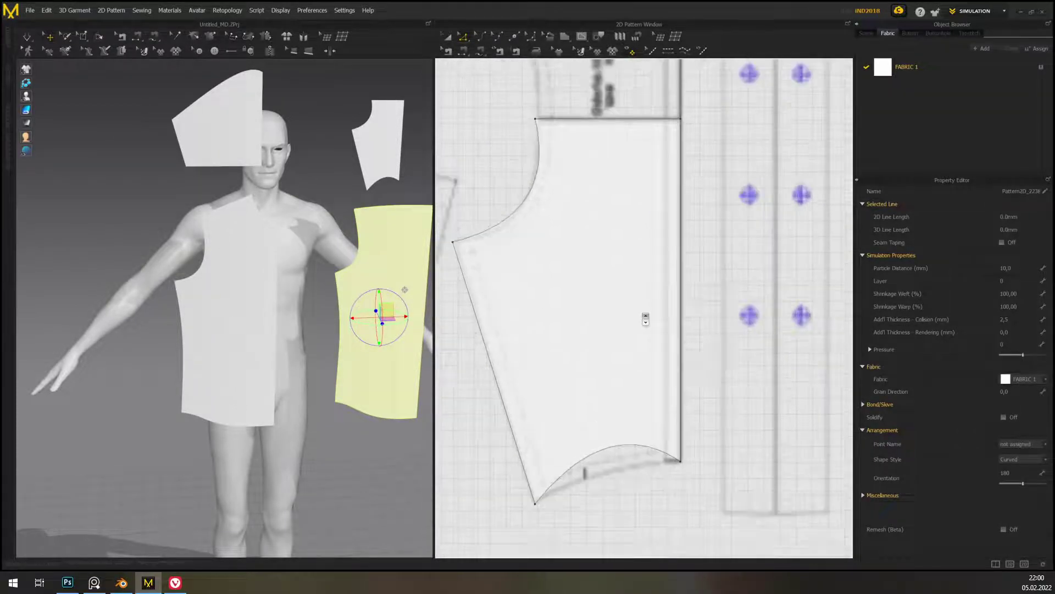
left_click_drag(715, 521, 700, 513)
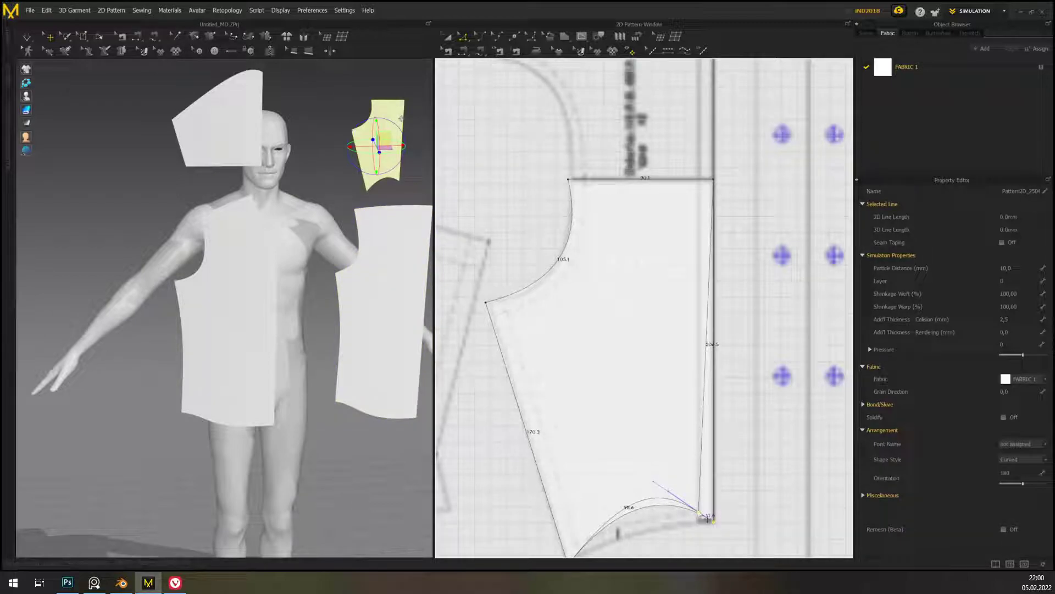
right_click_drag(623, 458, 612, 429)
left_click_drag(702, 150, 687, 149)
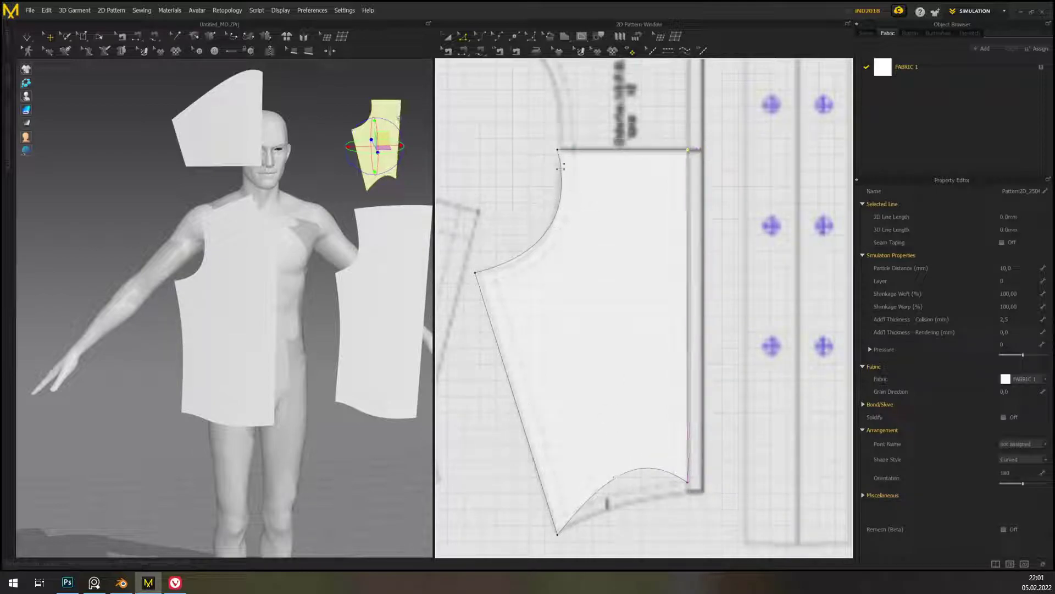
left_click_drag(558, 150, 575, 150)
left_click_drag(476, 273, 498, 283)
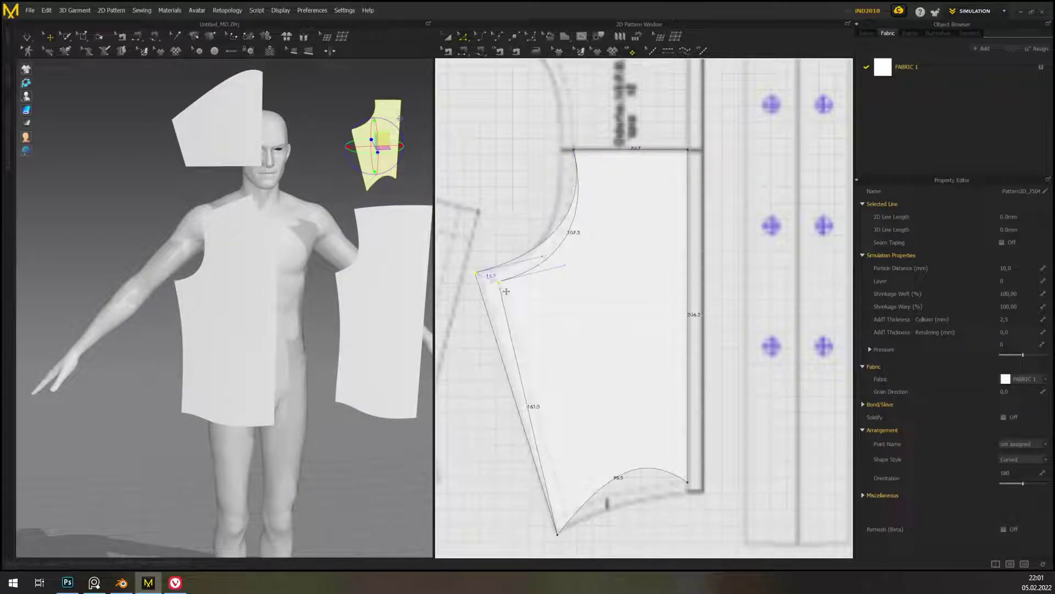
left_click_drag(531, 351, 531, 352)
left_click_drag(557, 534, 565, 512)
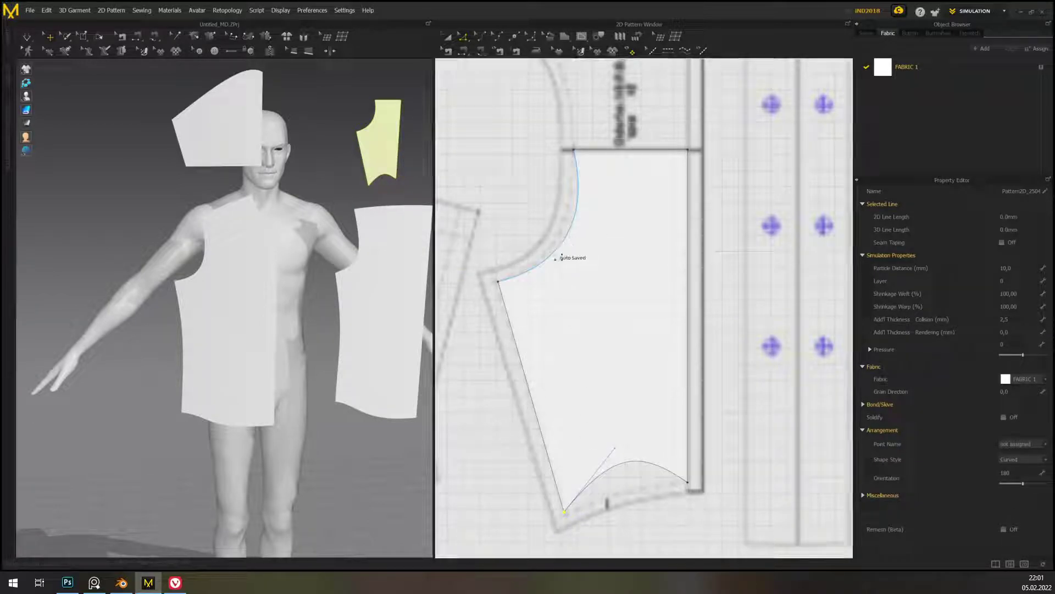
- Reshape the yoke piece's armhole curve to about 104 mm long, following the reference's inner line
left_click(575, 248)
left_click(584, 234)
left_click_drag(593, 226, 575, 212)
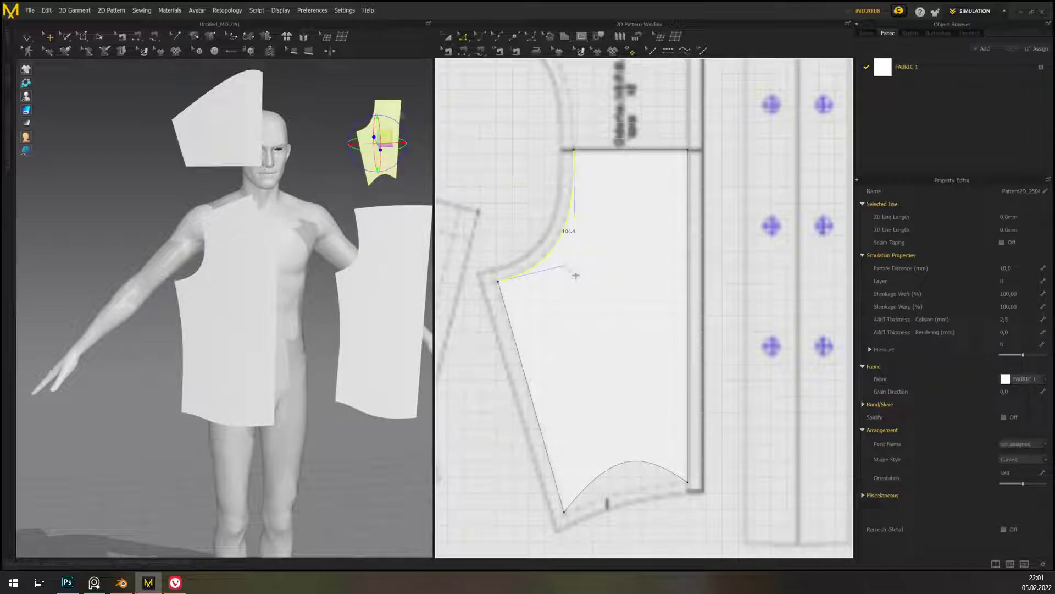
- Flatten the yoke piece's bottom curve to about 80 mm long so it follows the reference's slanted lower edge
left_click(632, 472)
middle_click_drag(637, 405, 594, 299)
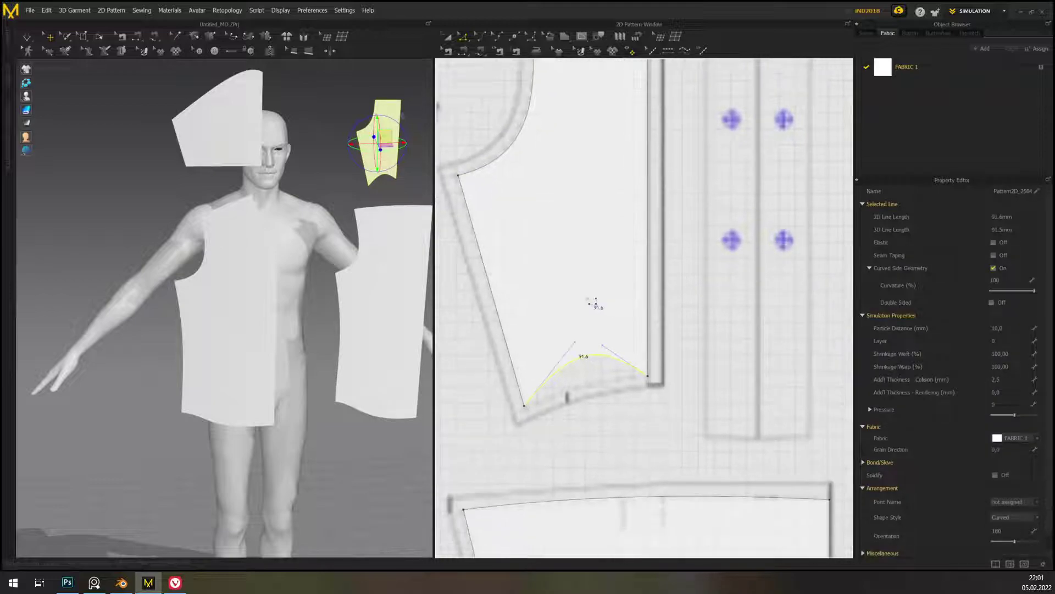
left_click_drag(576, 343, 569, 381)
left_click_drag(610, 352, 578, 386)
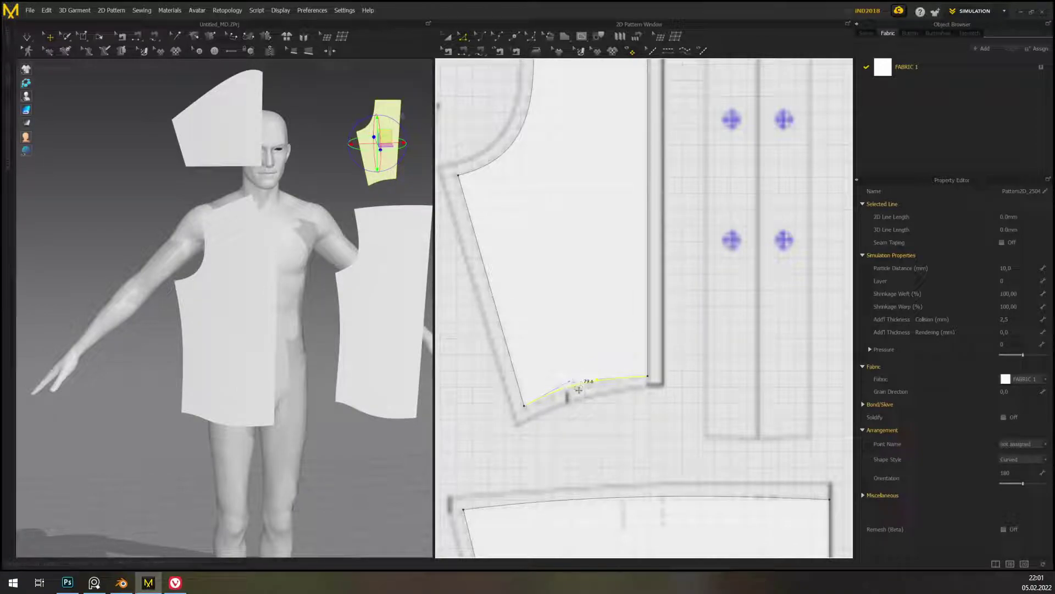
- Shape the half sleeve's cap edge into an S-curve about 273 mm long, parallel to the reference's sleeve cap
middle_click_drag(569, 256, 685, 396)
scroll(682, 395, "down", 8)
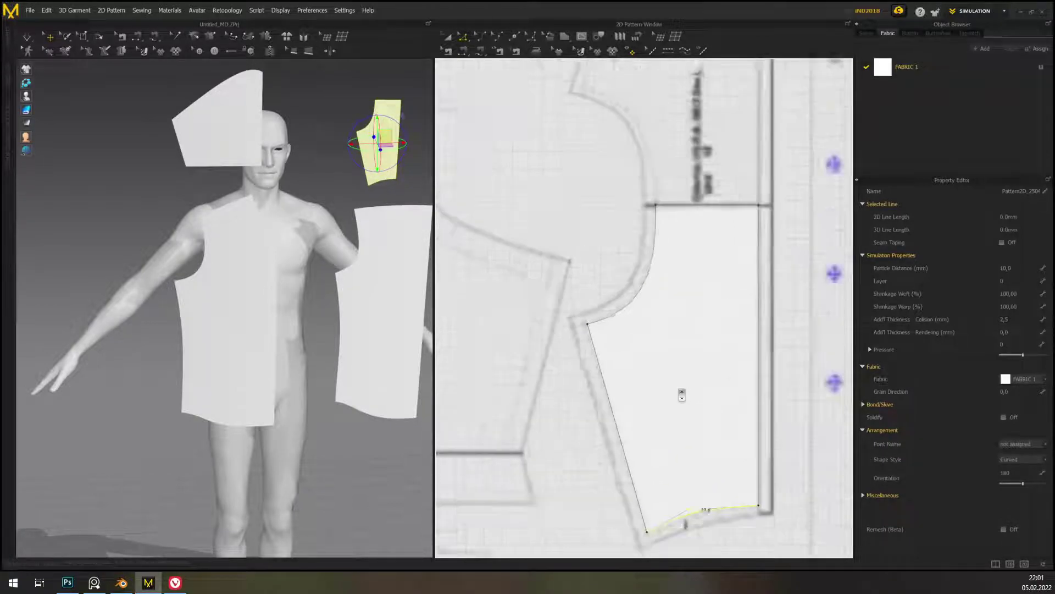
middle_click_drag(605, 403, 740, 379)
scroll(763, 295, "up", 5)
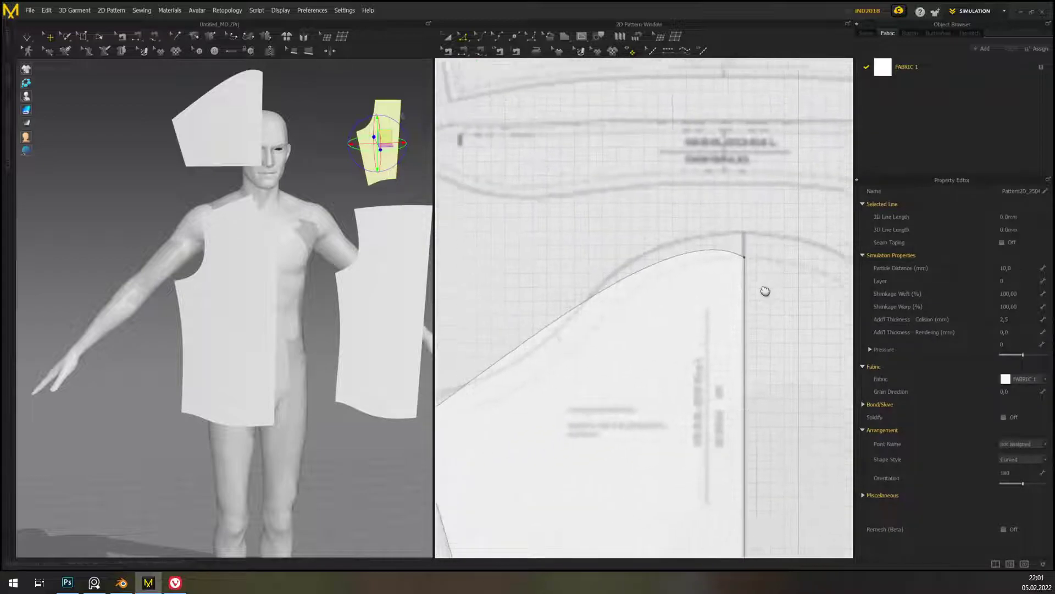
left_click(624, 206)
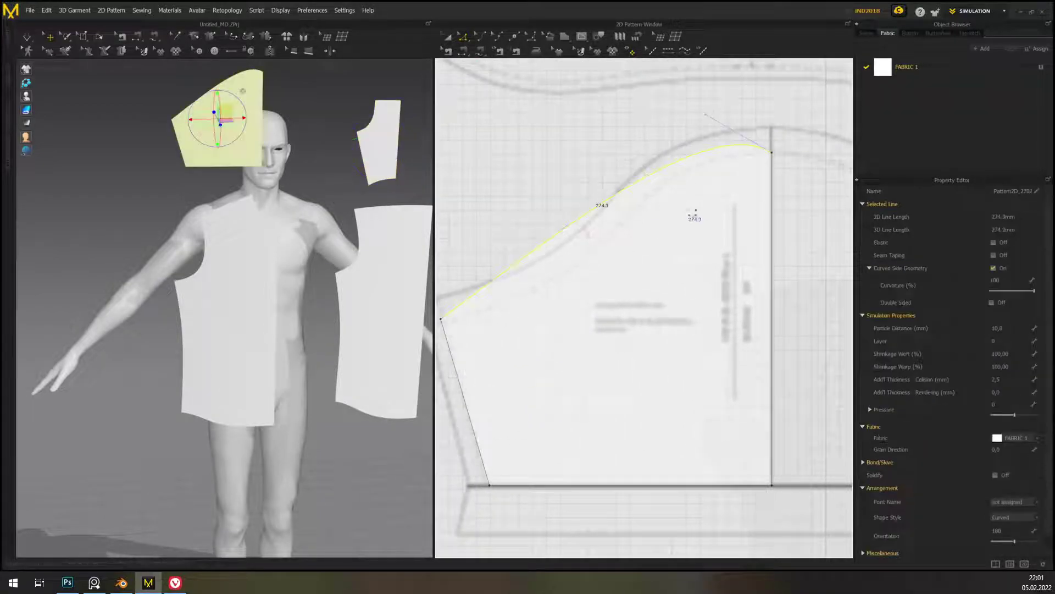
left_click_drag(573, 228, 601, 314)
left_click_drag(714, 125, 645, 137)
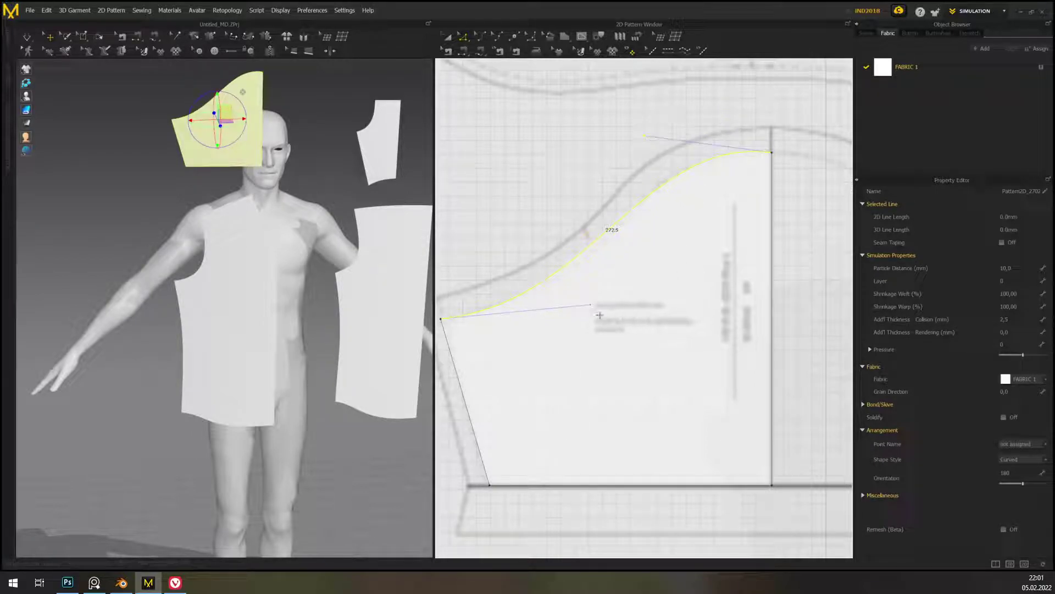
left_click_drag(598, 313, 631, 288)
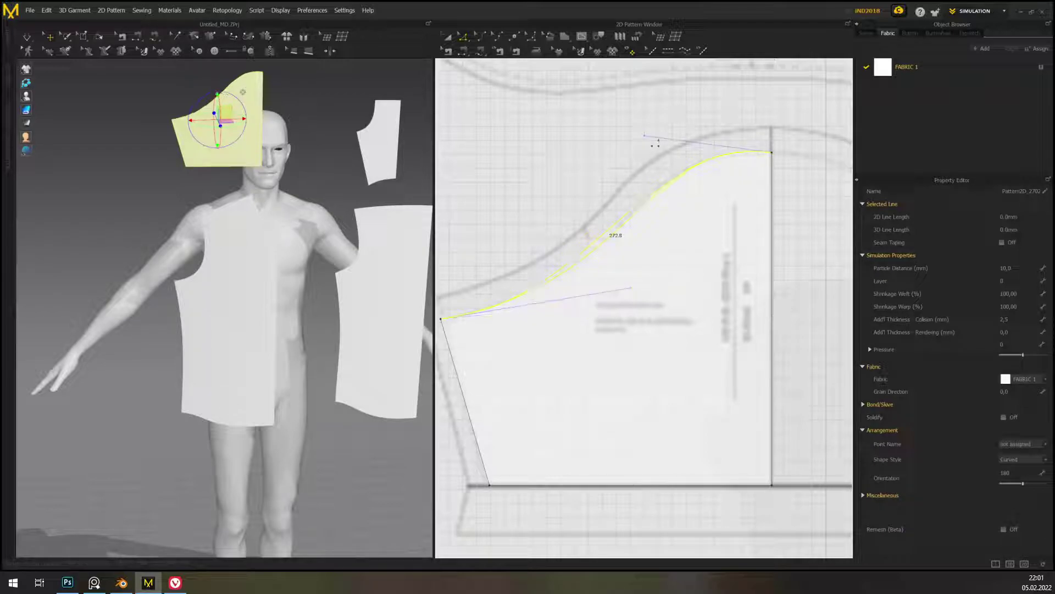
left_click_drag(652, 143, 645, 143)
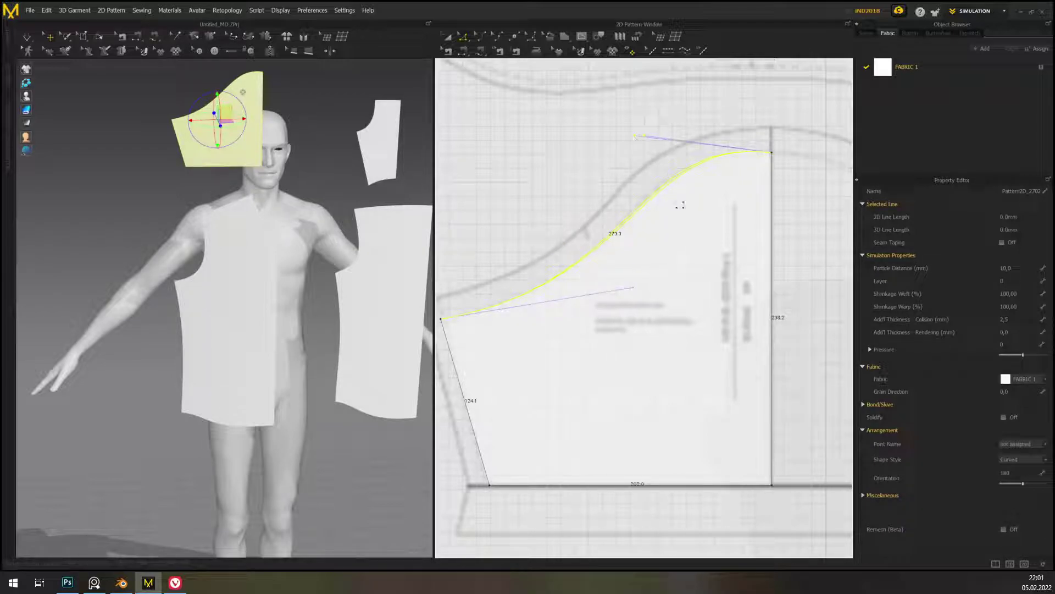
- Unfold the half sleeve along its vertical centre line with symmetric editing and sewing
scroll(687, 275, "down", 6)
right_click_drag(715, 290, 621, 300)
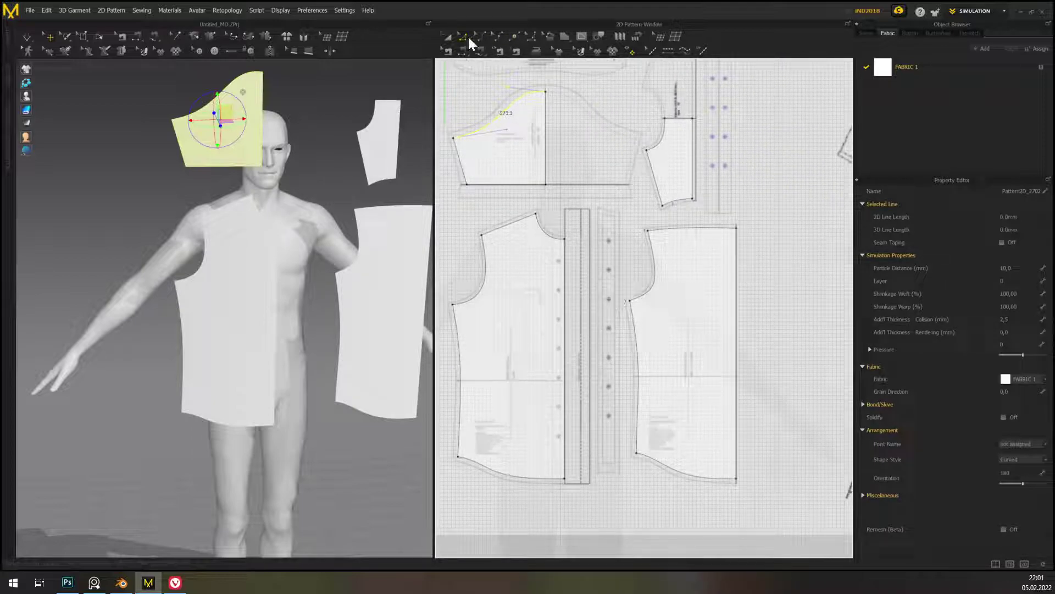
right_click_drag(601, 178, 642, 179)
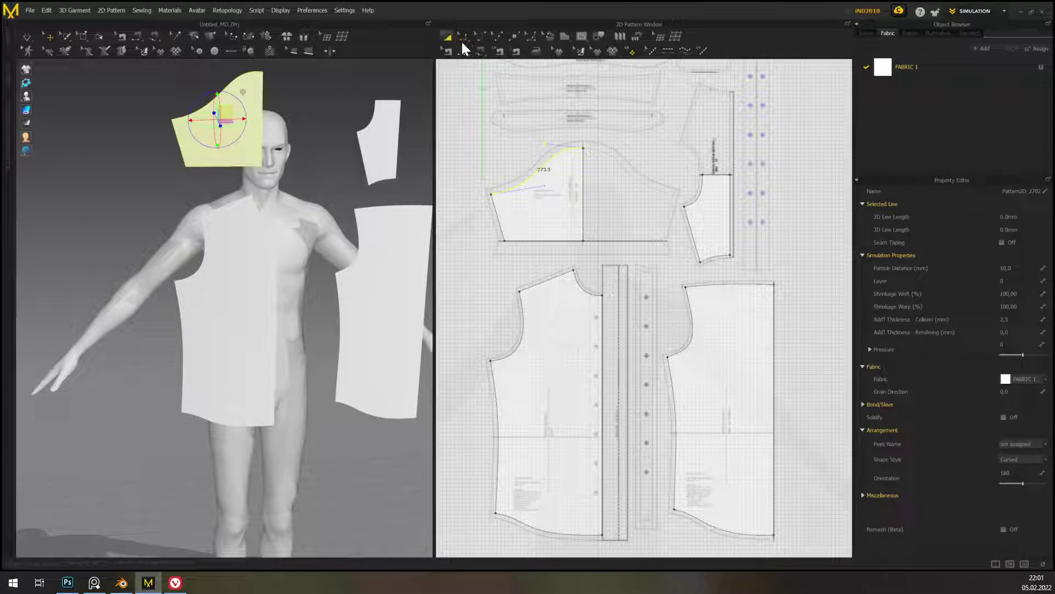
right_click_drag(694, 212, 654, 262)
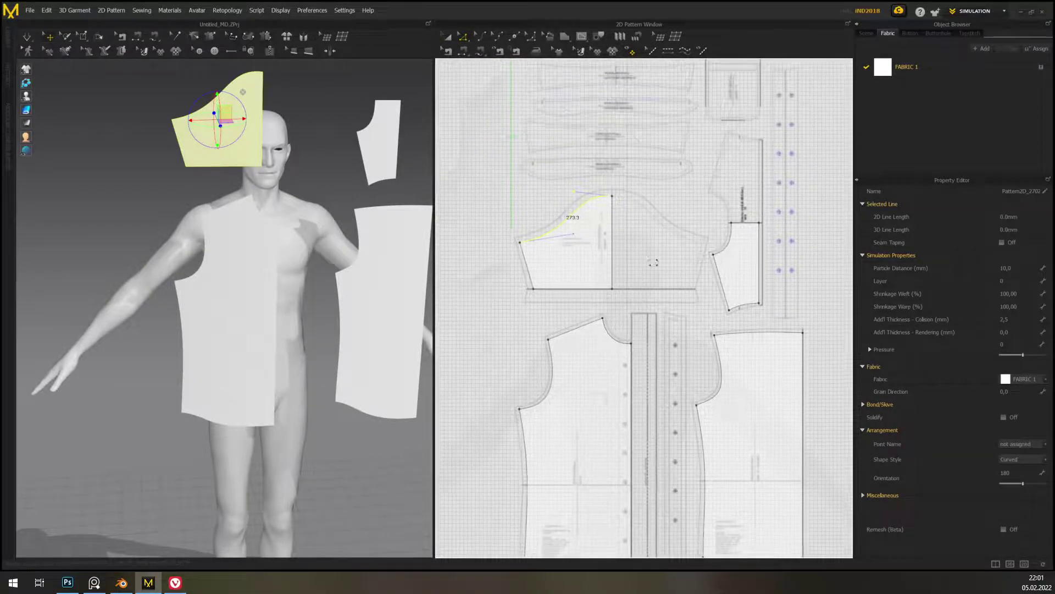
left_click(613, 245)
right_click(613, 238)
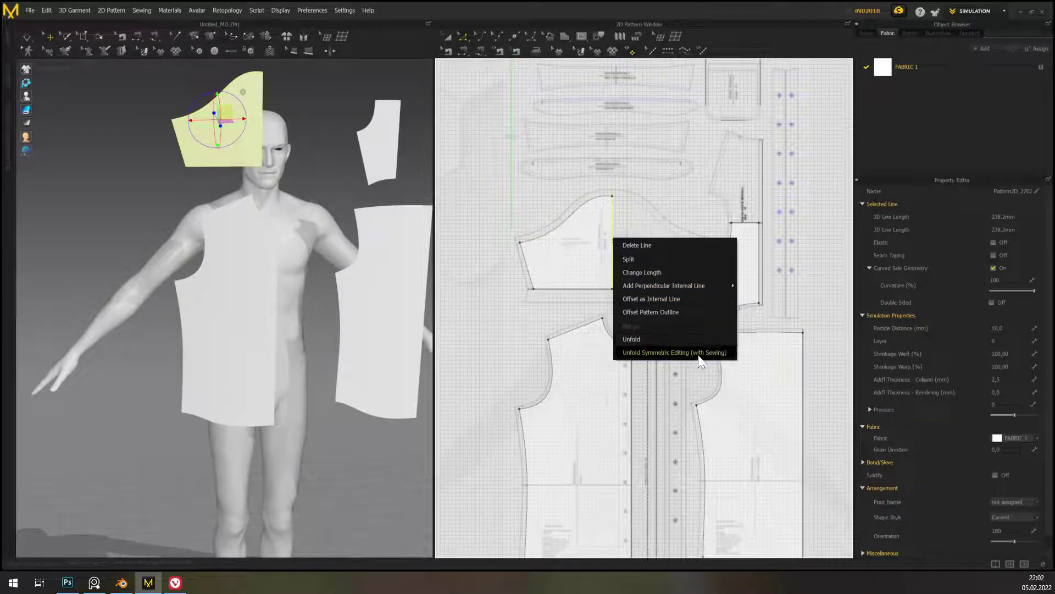
left_click(675, 353)
- Level the sleeve cap's curve handles beside the centre line so both halves meet smoothly at the crown
scroll(653, 284, "up", 5)
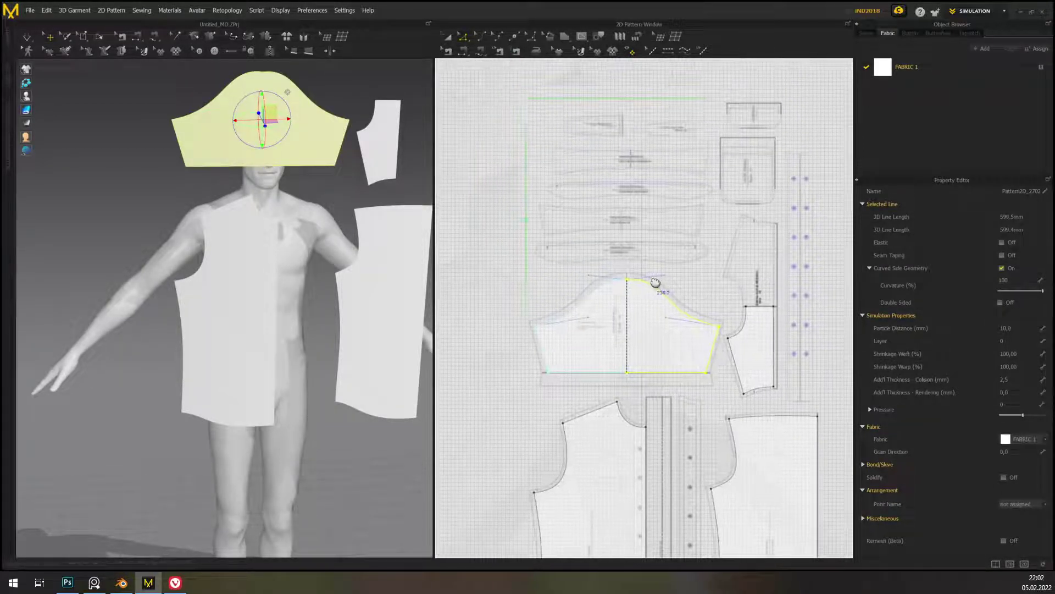
middle_click_drag(548, 325, 644, 314)
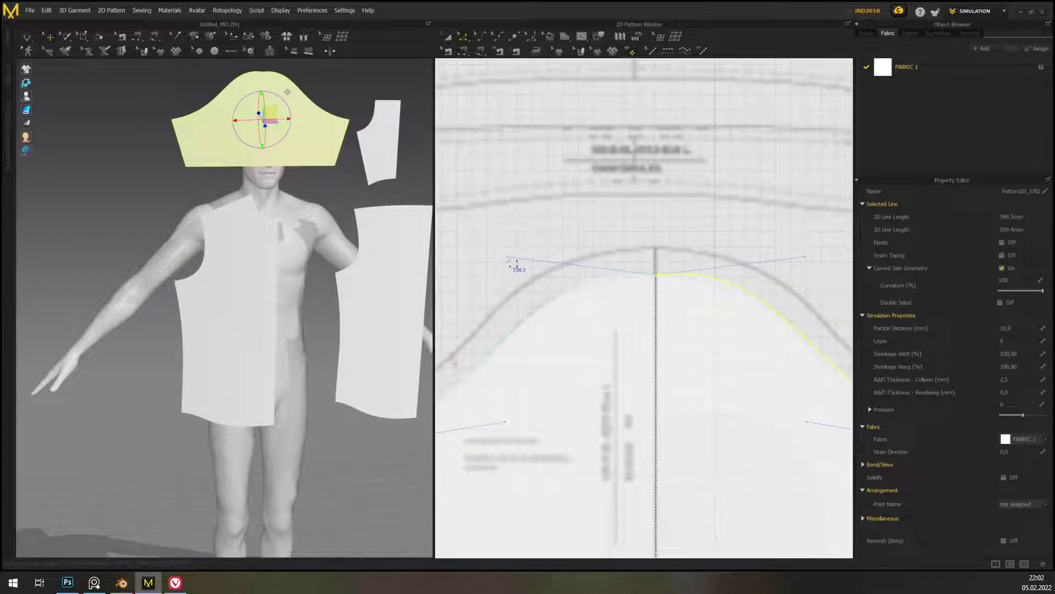
left_click(523, 276)
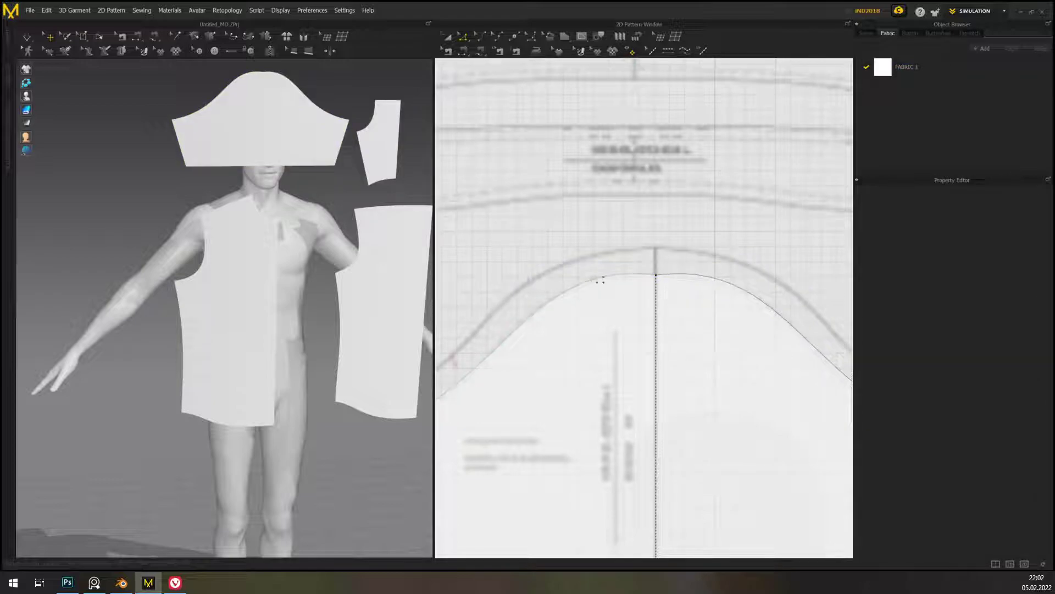
left_click(605, 277)
left_click_drag(507, 264, 504, 272)
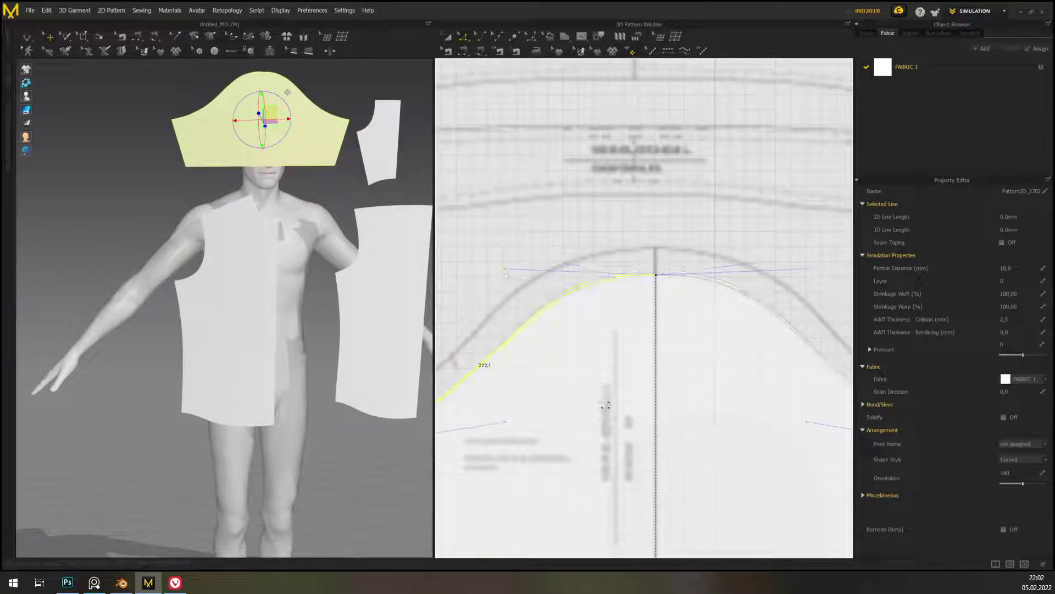
- Unfold the half front panel along its straight centre-front edge with symmetric editing and sewing
scroll(615, 354, "down", 5)
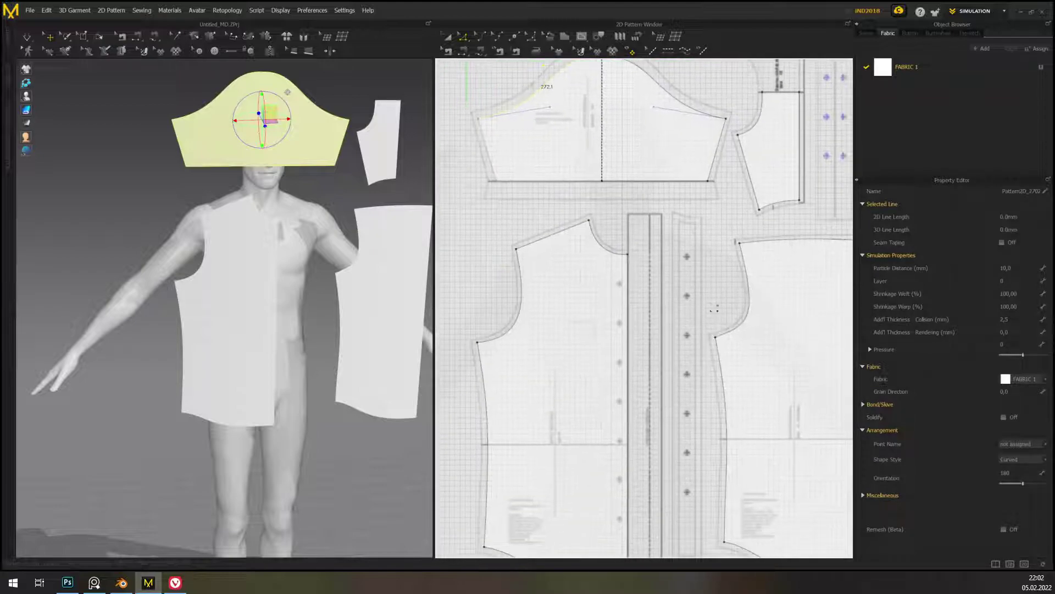
right_click_drag(702, 294, 732, 190)
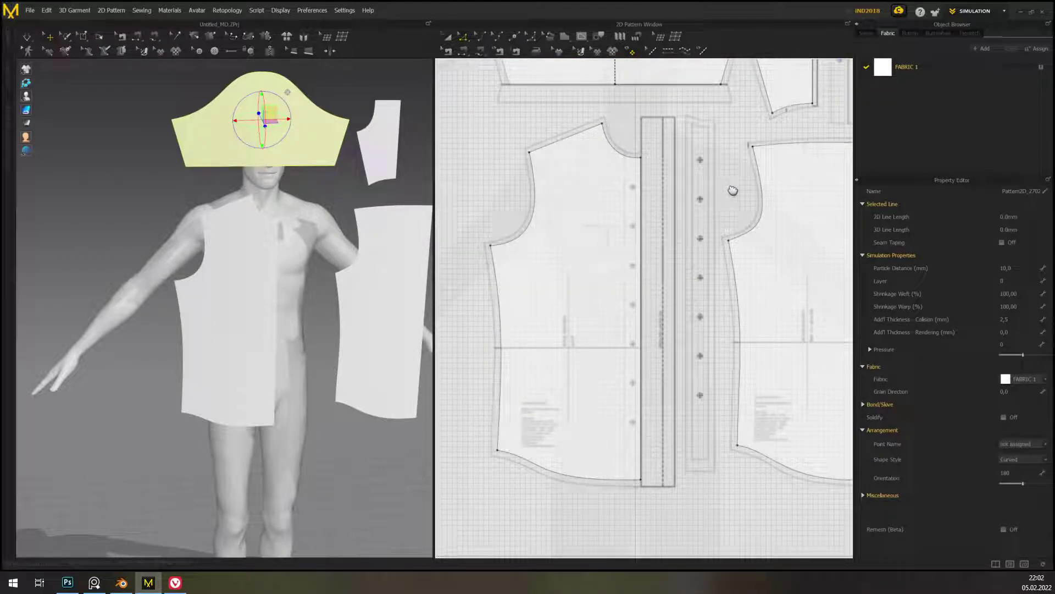
middle_click_drag(540, 223, 498, 185)
left_click(600, 244)
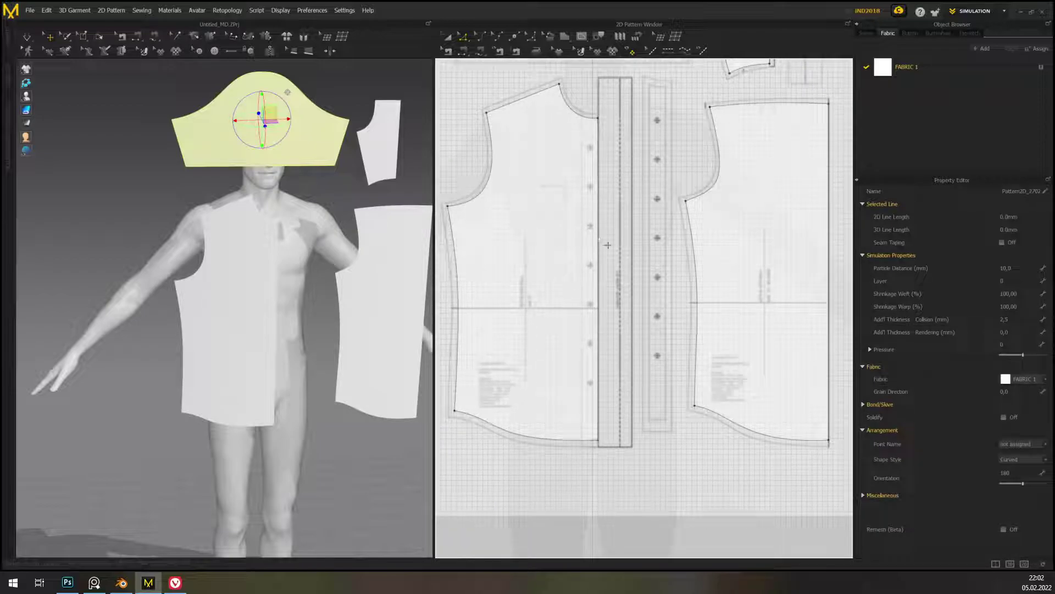
right_click(599, 237)
left_click(685, 349)
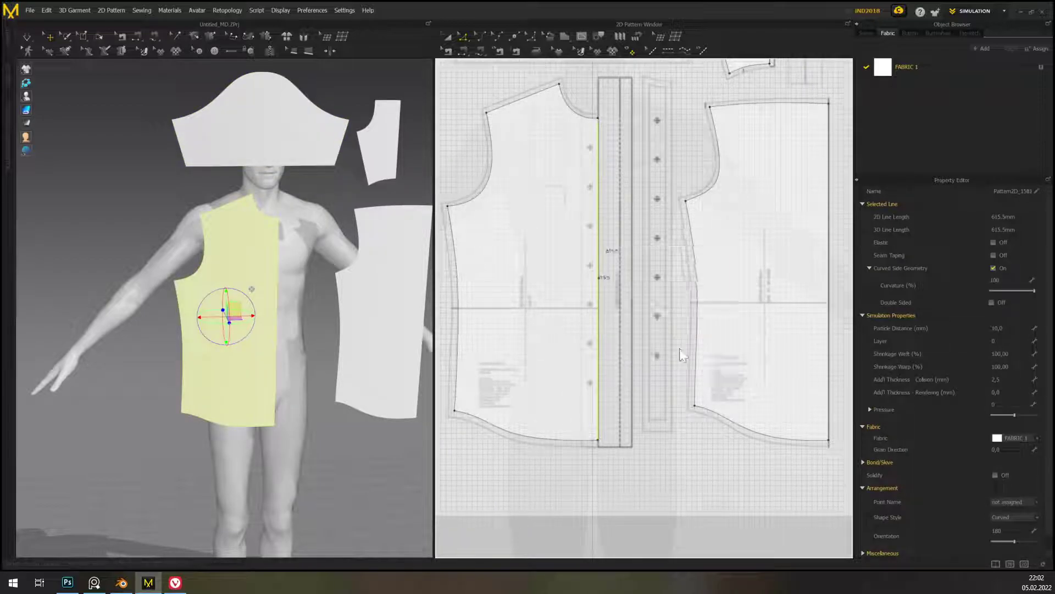
- Level the front panel's hem curve handle beside the centre line so both halves meet smoothly
right_click_drag(786, 258, 753, 264)
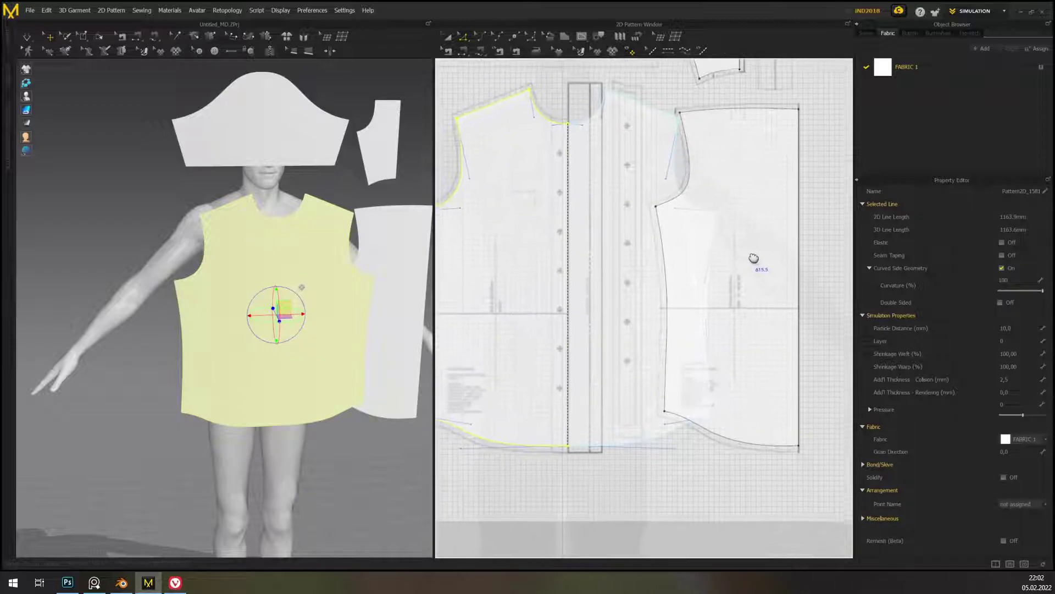
scroll(589, 404, "up", 5)
middle_click_drag(589, 404, 823, 270)
scroll(670, 269, "up", 3)
scroll(670, 269, "down", 2)
middle_click_drag(560, 410, 703, 441)
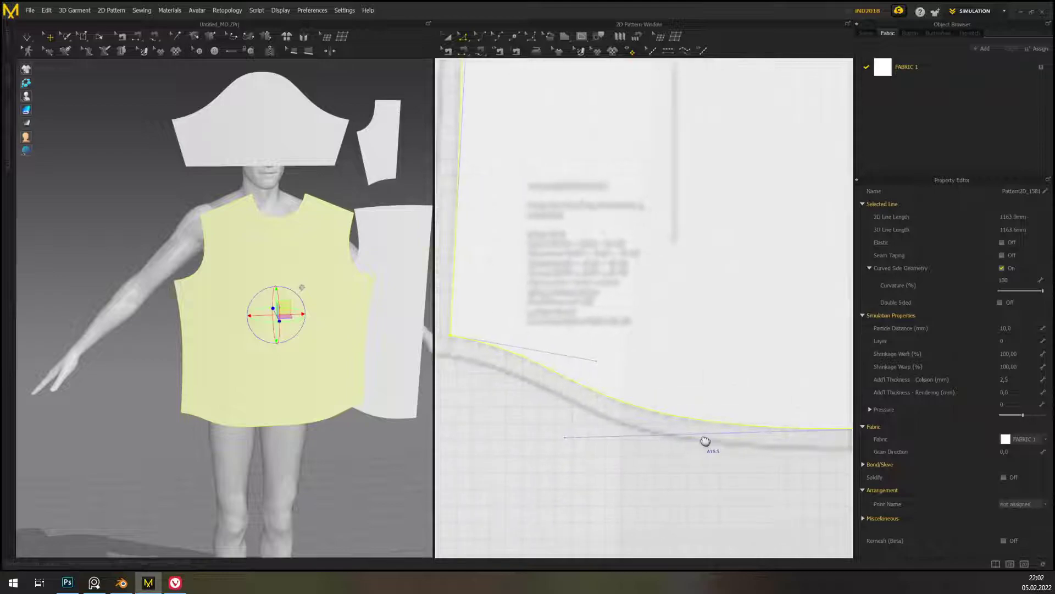
left_click(573, 448)
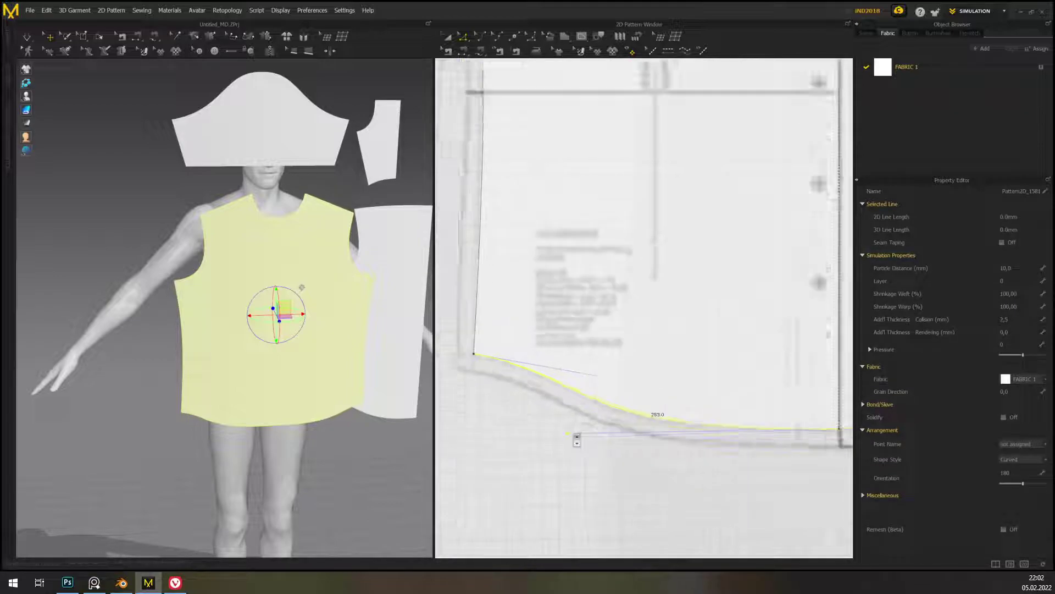
- Unfold the half back panel along its straight centre-back edge with symmetric editing and sewing
scroll(577, 440, "down", 3)
scroll(682, 269, "up", 2)
left_click(694, 288)
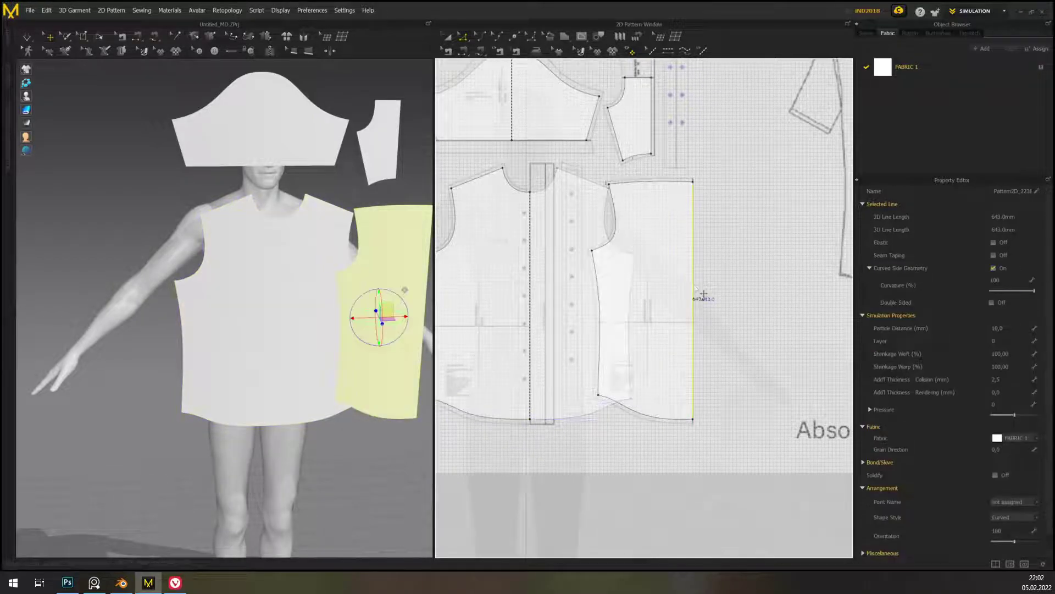
scroll(701, 292, "up", 2)
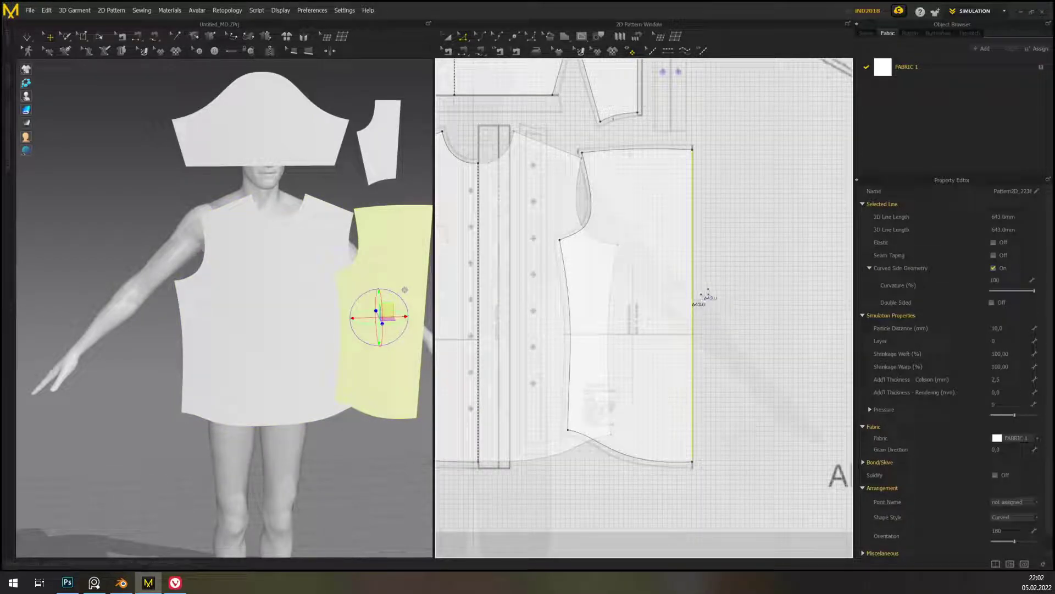
right_click(697, 286)
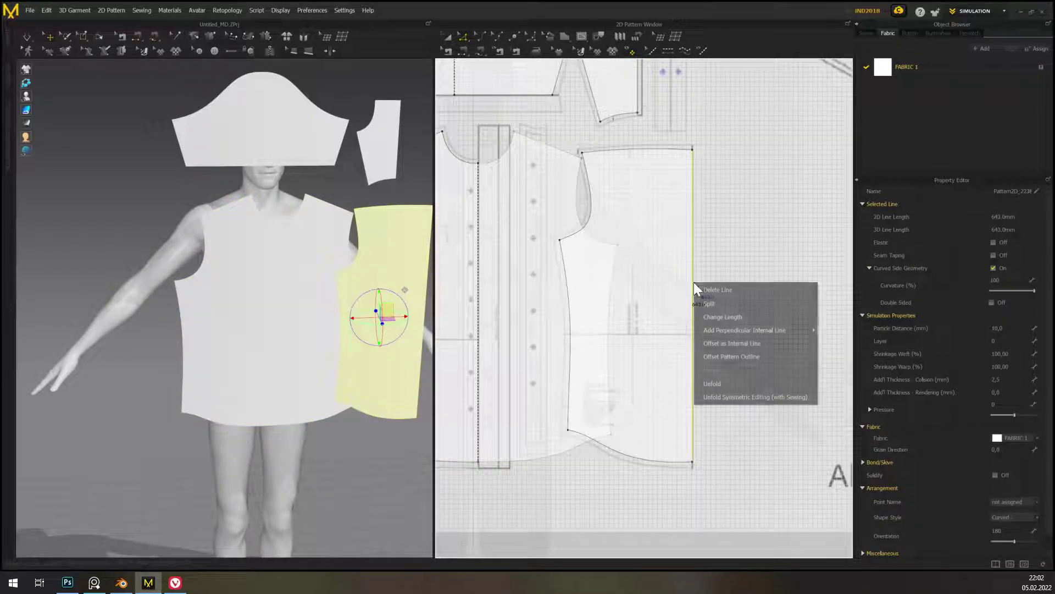
left_click(763, 398)
- Level the curve handle of the back panel's upper edge beside the centre line so both halves join smoothly
middle_click_drag(756, 213, 691, 413)
scroll(652, 344, "up", 7)
scroll(715, 360, "down", 5)
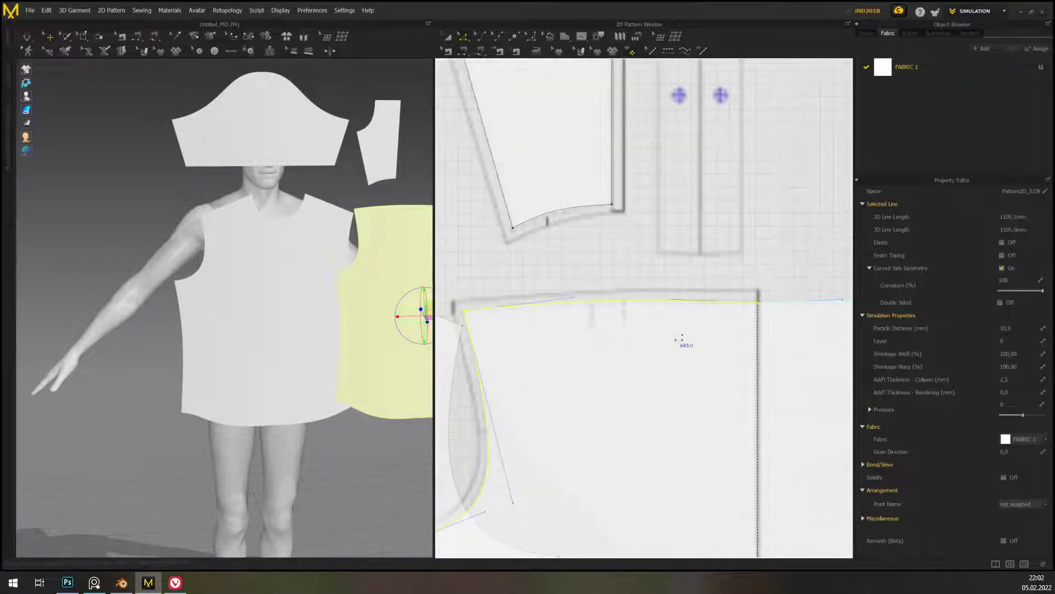
scroll(588, 312, "up", 1)
middle_click_drag(587, 310, 637, 314)
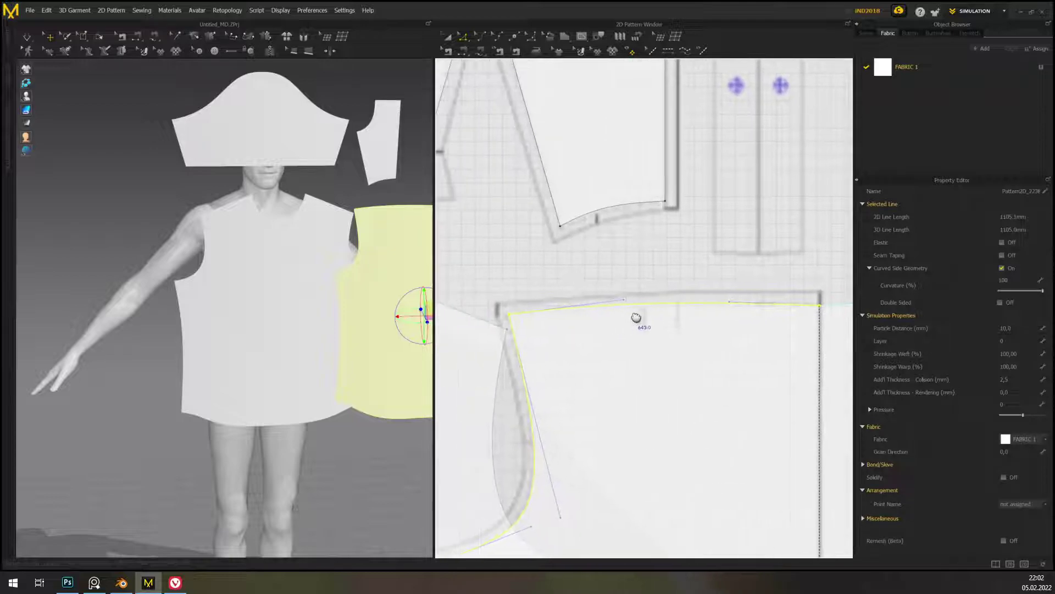
left_click(633, 308)
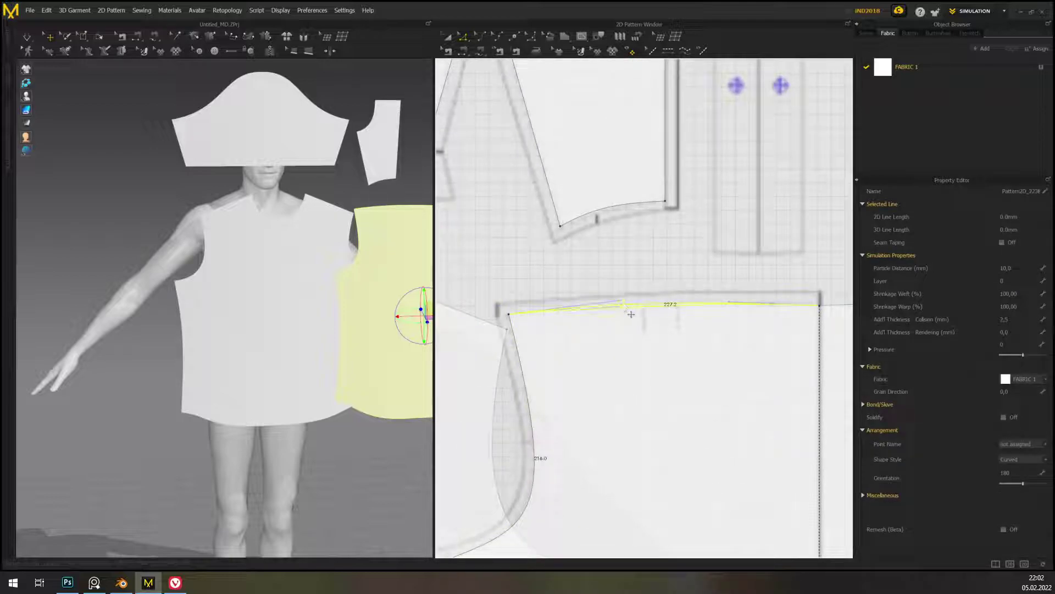
left_click_drag(729, 302, 728, 304)
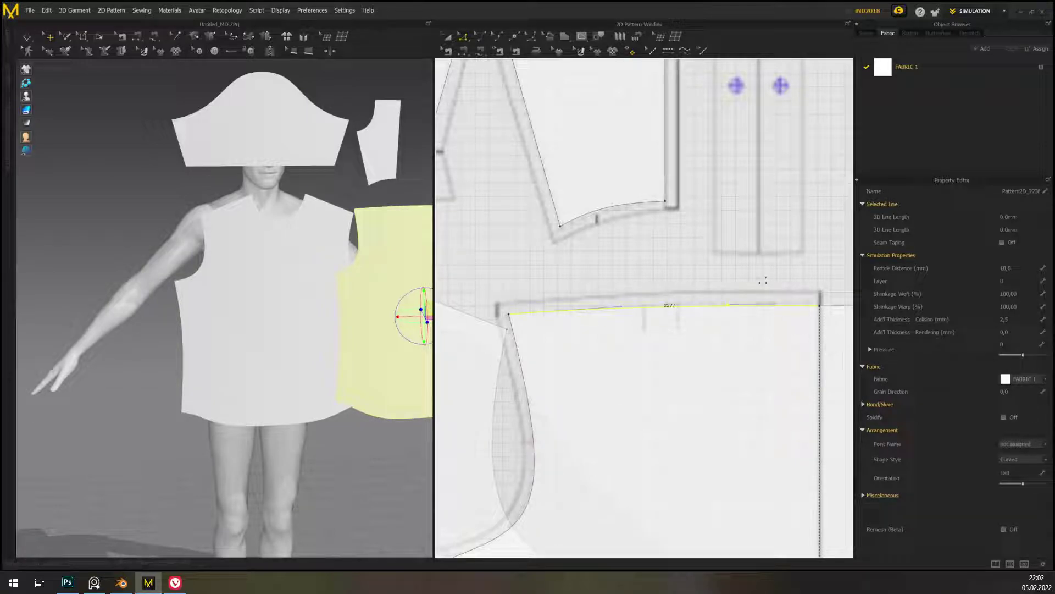
left_click(767, 284)
- Unfold the half yoke along its short horizontal edge at the centre back with symmetric editing and sewing
middle_click_drag(792, 337, 662, 358)
scroll(638, 354, "up", 3)
middle_click_drag(634, 172, 718, 373)
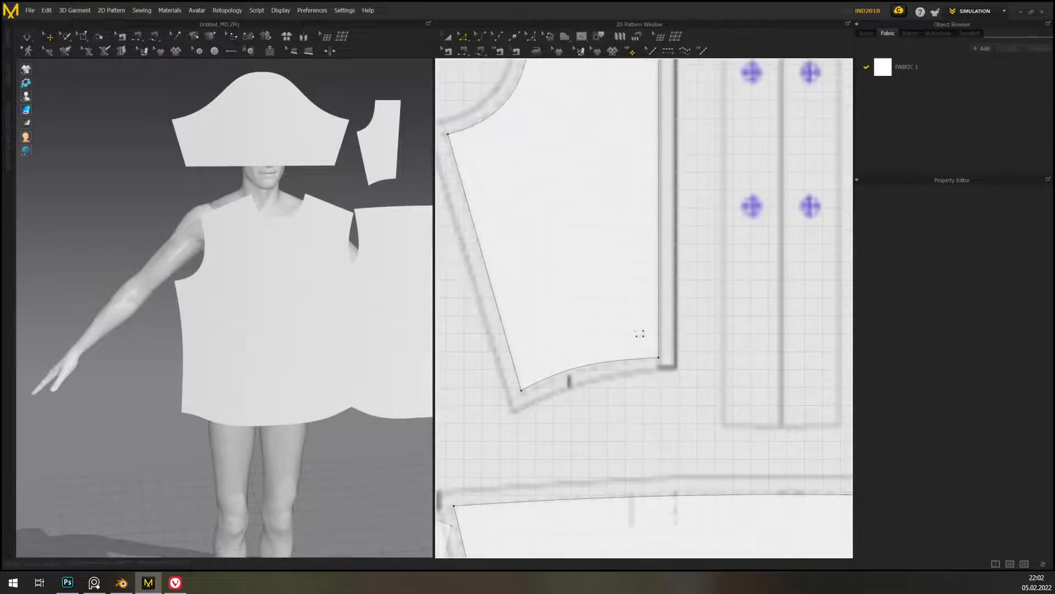
scroll(639, 333, "down", 3)
middle_click_drag(636, 327, 703, 179)
scroll(698, 230, "down", 1)
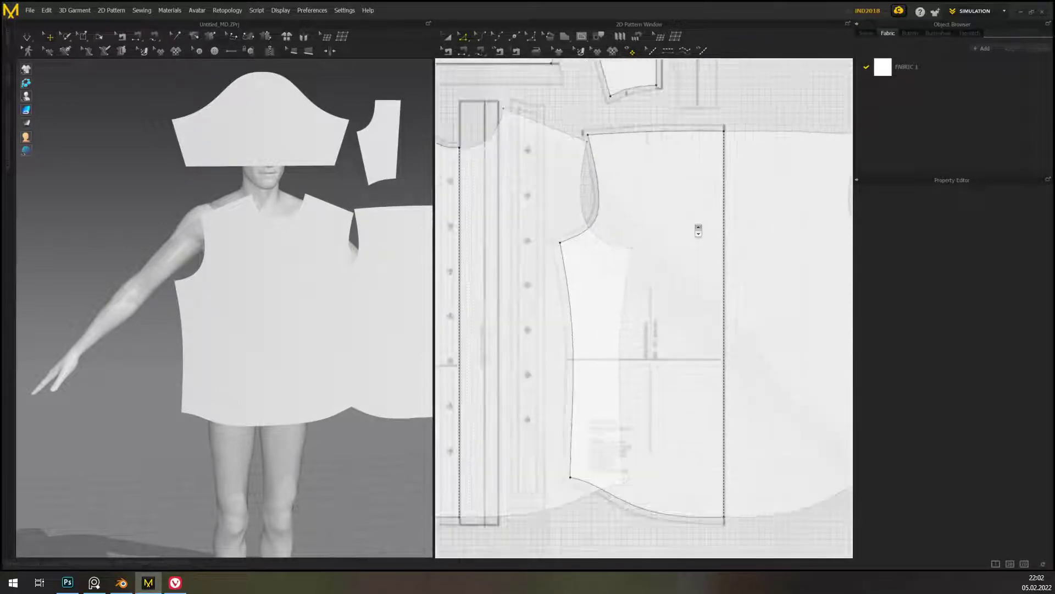
middle_click_drag(780, 264, 735, 348)
middle_click_drag(678, 136, 714, 397)
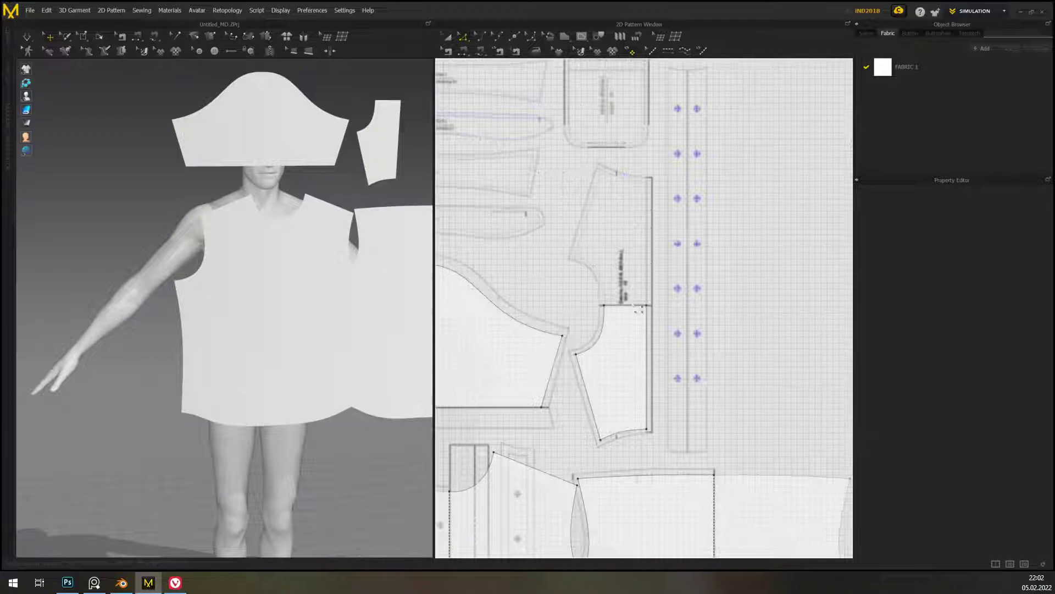
left_click(631, 306)
right_click(632, 304)
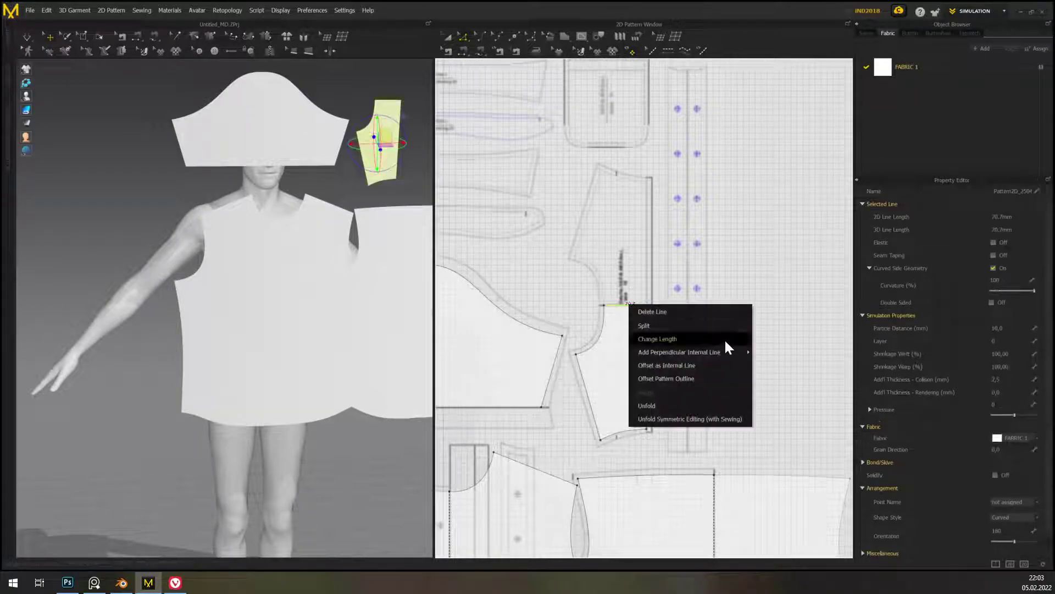
key("Escape")
left_click(668, 284)
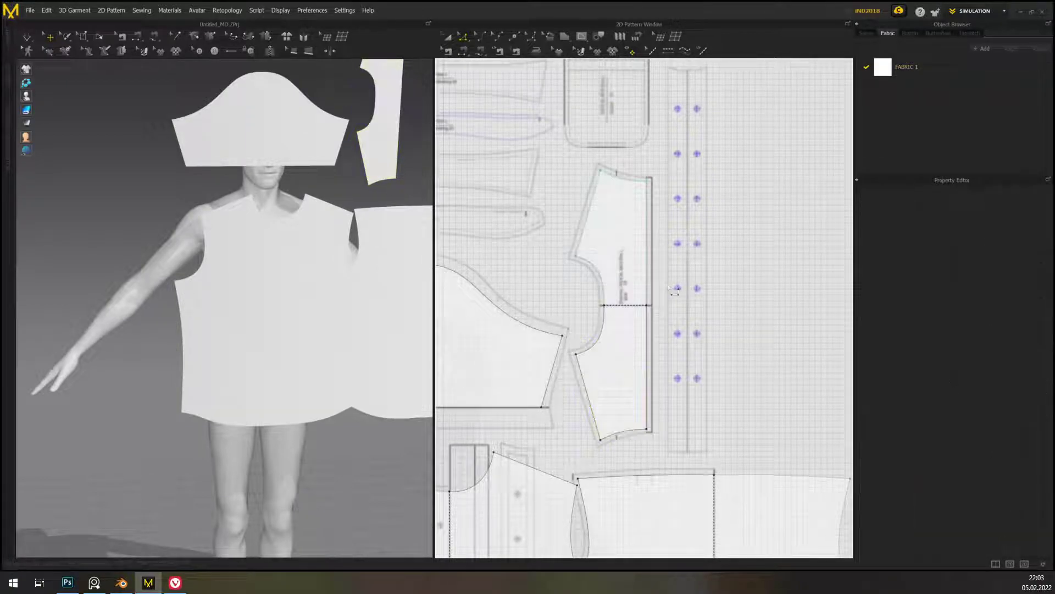
- Adjust the yoke's neckline curve handle beside the fold line to smooth the curve between both halves
scroll(628, 335, "up", 5)
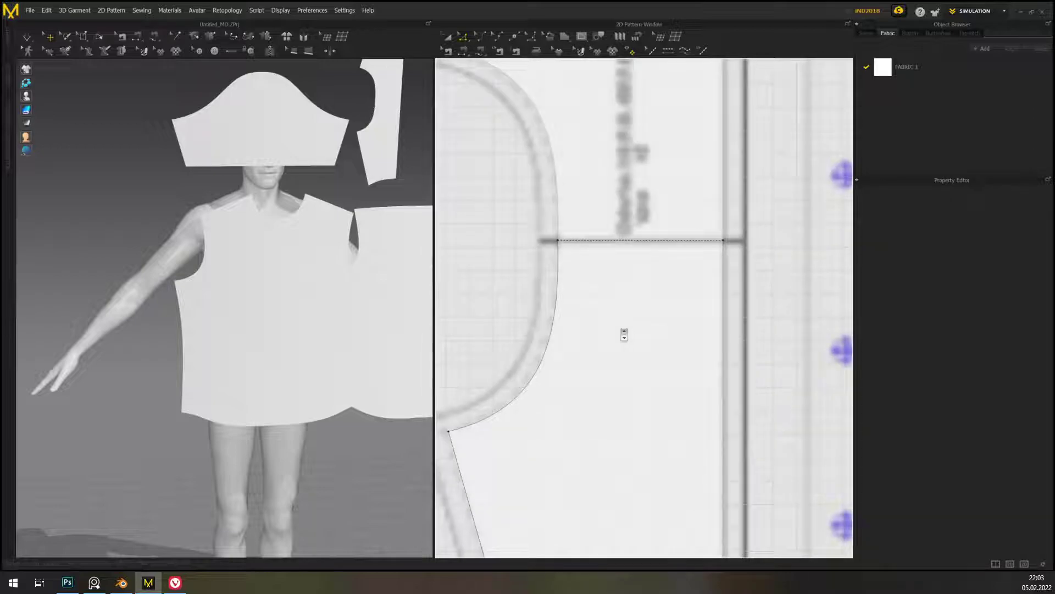
left_click(563, 312)
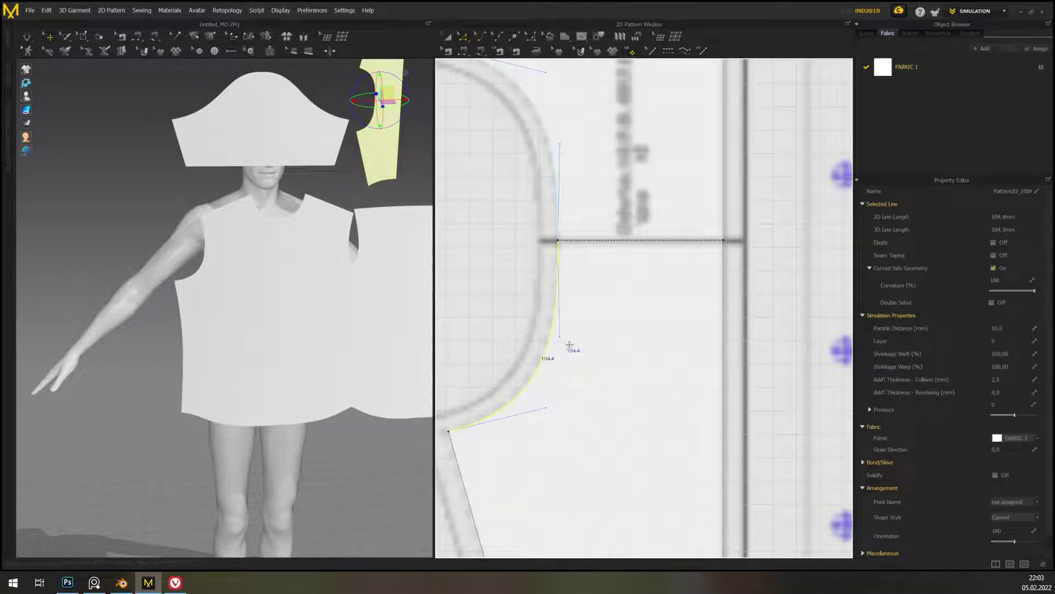
left_click(562, 345)
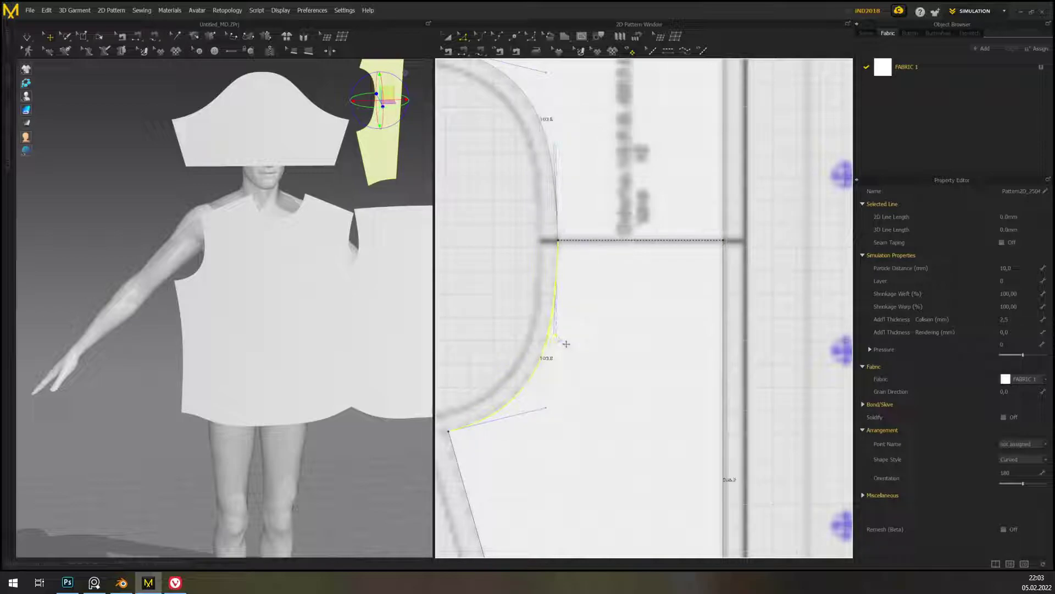
left_click(518, 264)
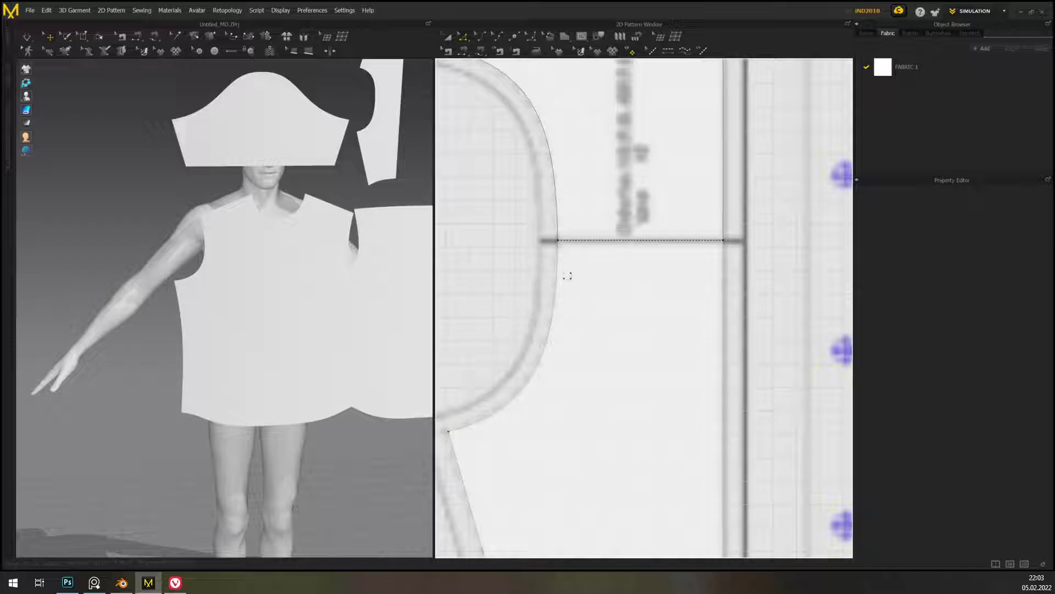
- Centre the front panel in front of the avatar's torso and raise it towards shoulder height
scroll(754, 337, "down", 5)
mouse_move(705, 393)
middle_mouse_down()
mouse_move(693, 192)
mouse_move(632, 170)
middle_mouse_up()
scroll(670, 194, "down", 3)
mouse_move(779, 124)
middle_mouse_down()
mouse_move(725, 242)
mouse_move(726, 280)
middle_mouse_up()
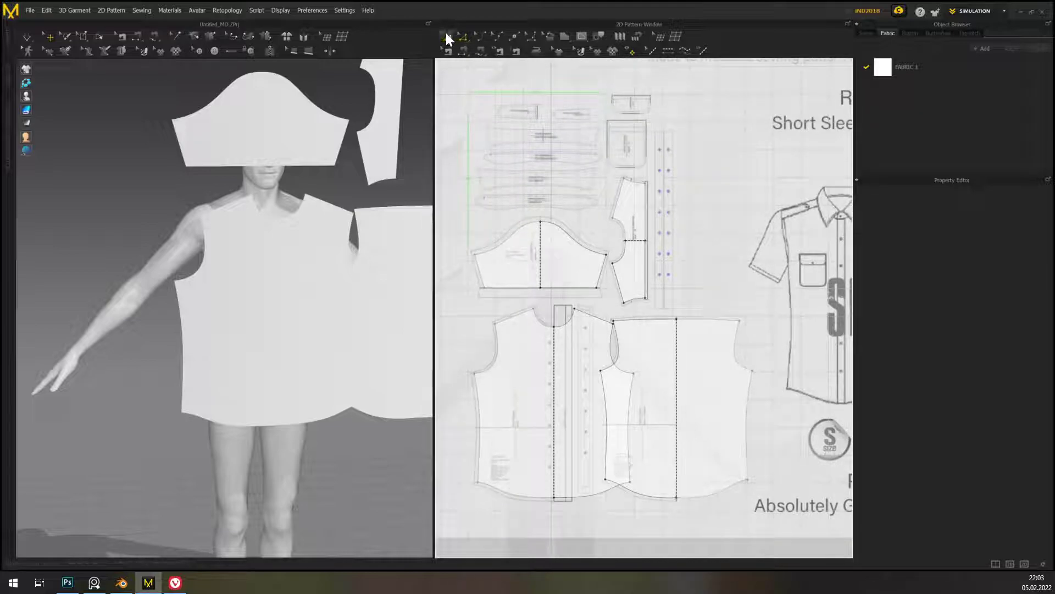
right_click_drag(302, 467, 383, 452)
left_click(311, 309)
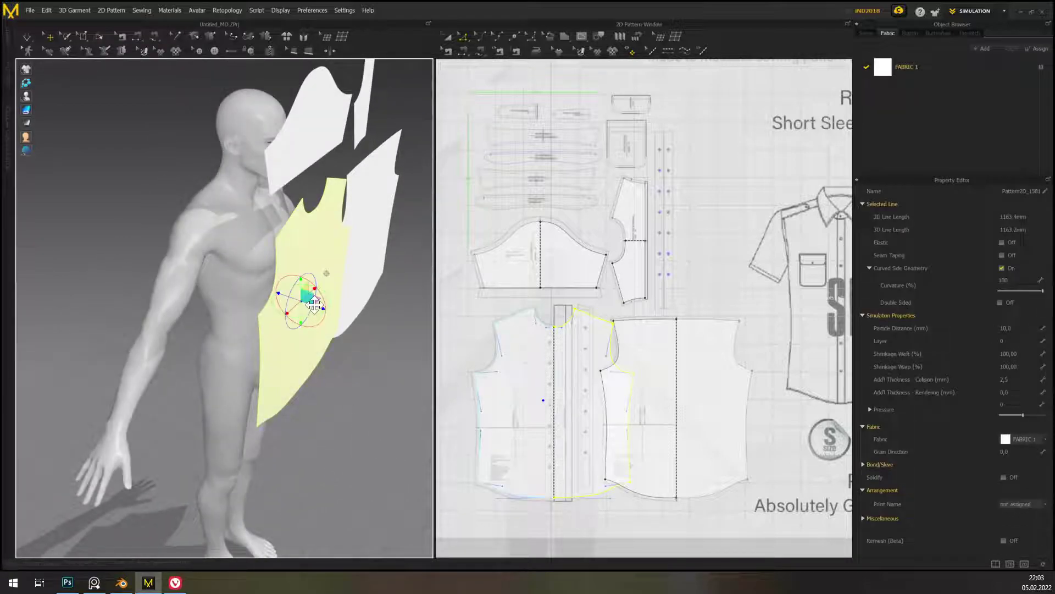
mouse_move(306, 302)
left_mouse_down()
mouse_move(287, 294)
mouse_move(297, 293)
left_mouse_up()
mouse_move(336, 327)
right_mouse_down()
mouse_move(365, 313)
mouse_move(342, 318)
right_mouse_up()
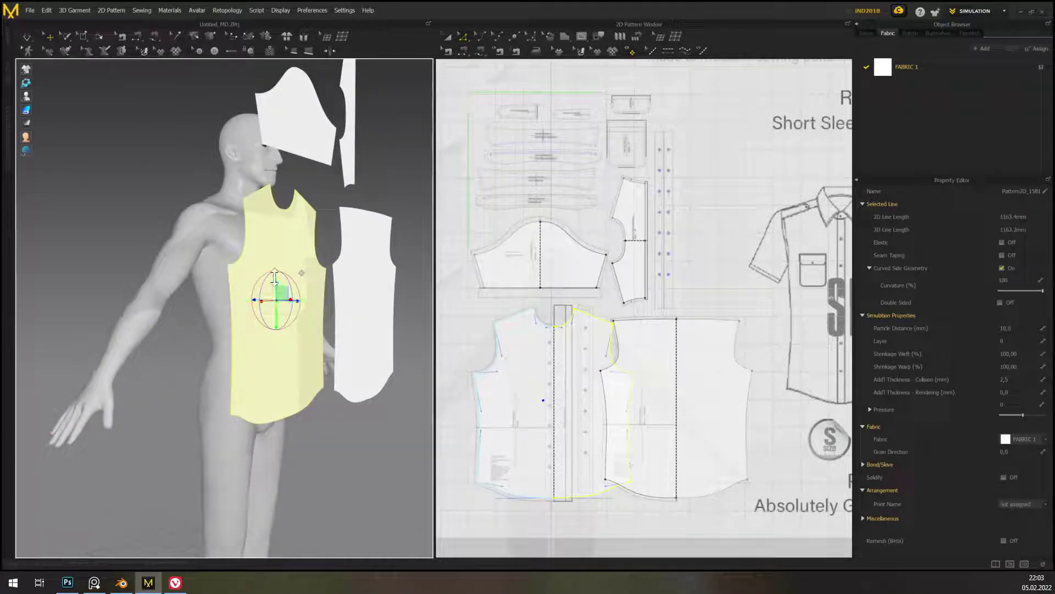
left_click_drag(275, 275, 275, 263)
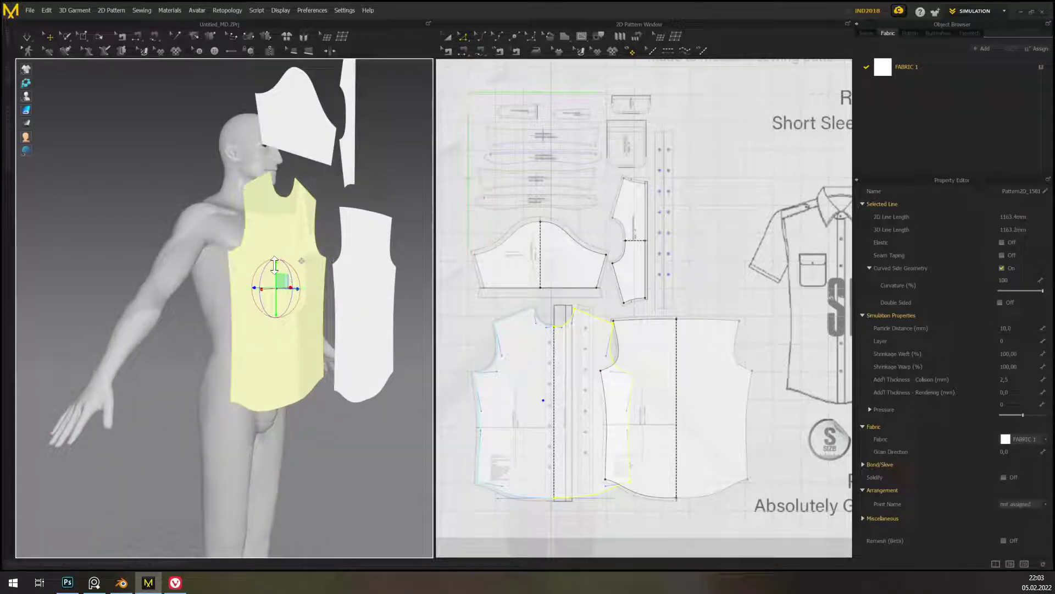
- Move the back panel behind the avatar and line it up with the front panel at shoulder height
left_click(364, 291)
right_click_drag(385, 297, 349, 335)
middle_click_drag(389, 299, 299, 351)
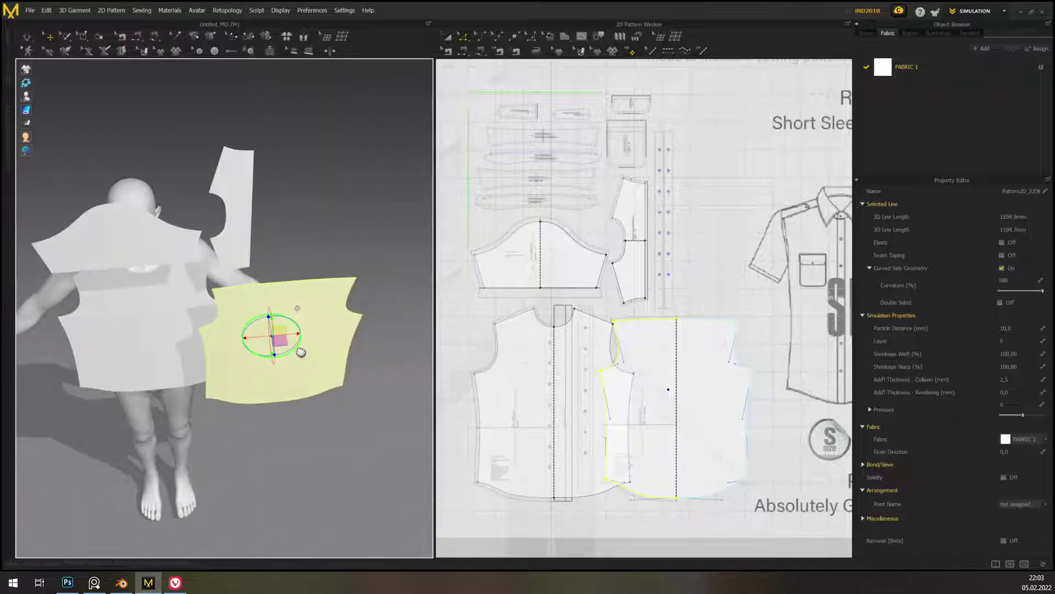
right_click_drag(314, 355, 320, 355)
left_click_drag(285, 354, 251, 300)
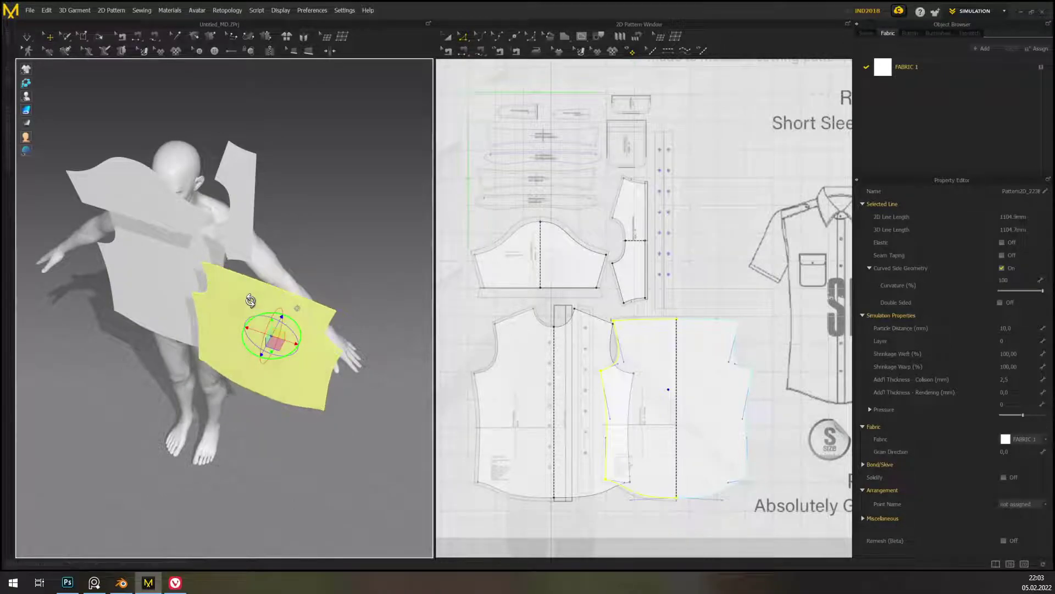
right_click_drag(267, 312, 237, 316)
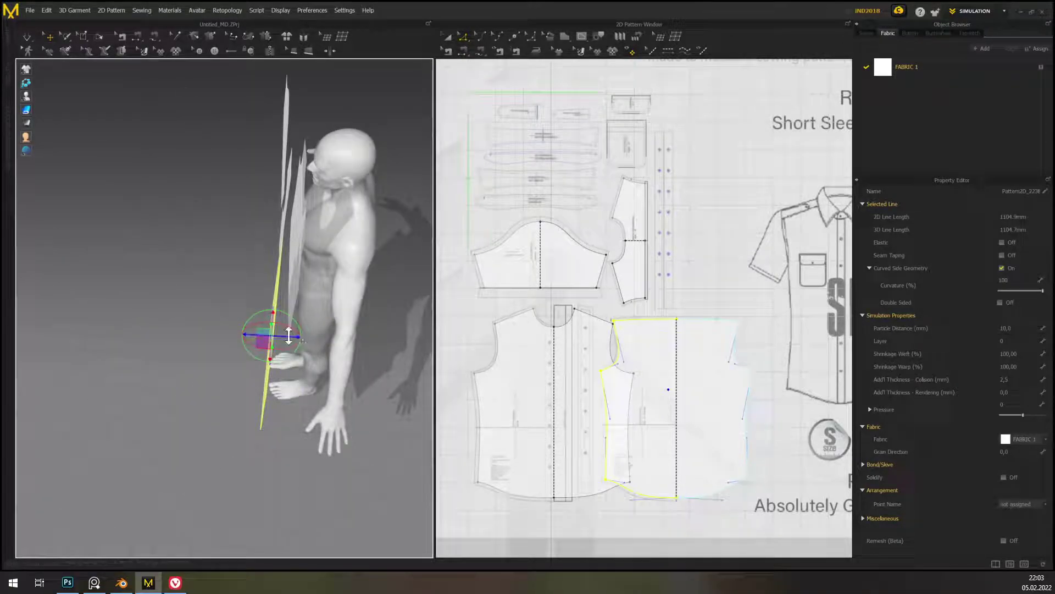
left_click_drag(290, 334, 339, 330)
right_click_drag(338, 330, 419, 332)
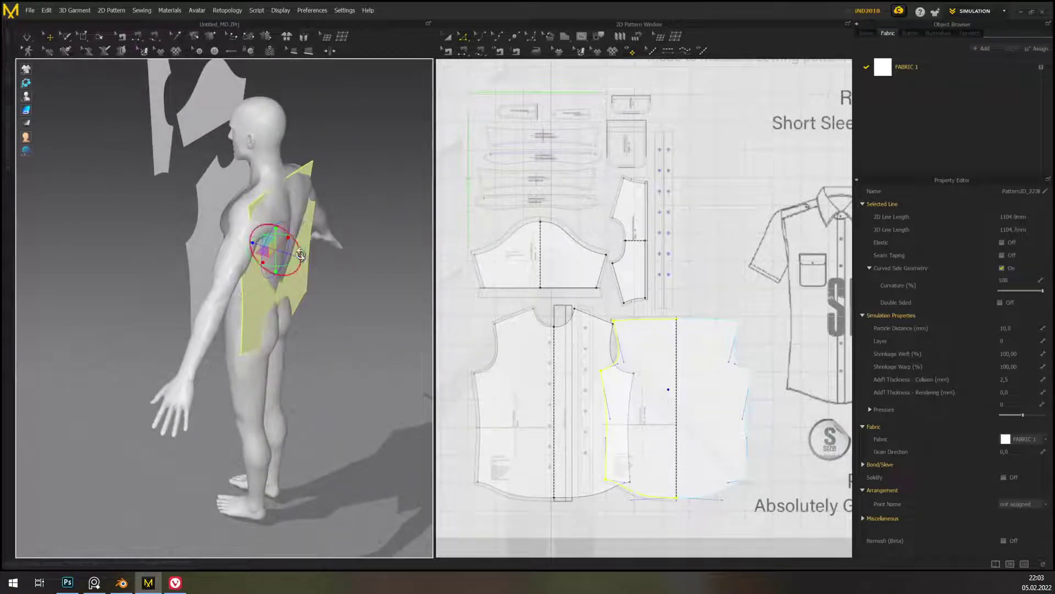
left_click_drag(294, 253, 305, 259)
right_click_drag(332, 295, 396, 299)
middle_click_drag(264, 269, 267, 324)
right_click_drag(230, 269, 291, 268)
- Rotate the yoke in the 3D view so it lies horizontally with its neckline facing up
left_click(352, 154)
key("2")
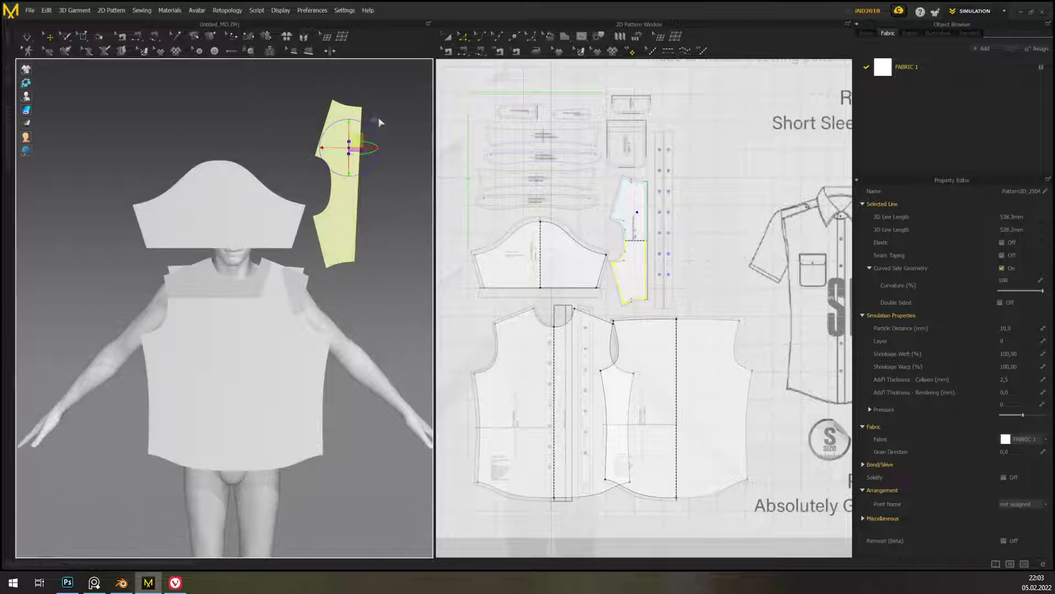
left_click_drag(365, 127, 412, 197)
- Rotate the yoke in the 3D view until it runs parallel to the back panel, across the avatar's shoulders
right_click_drag(411, 197, 378, 245)
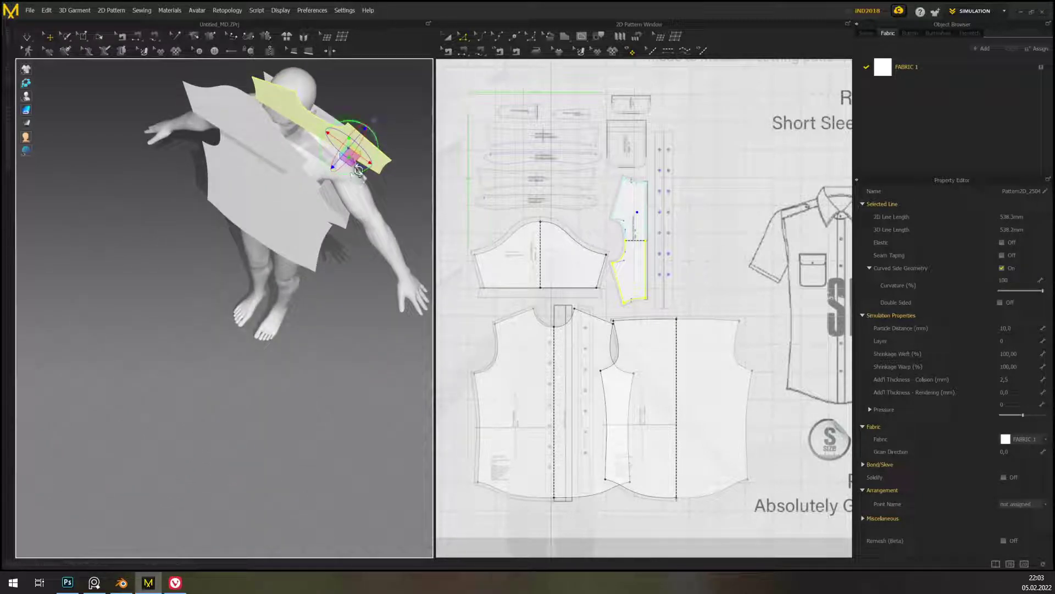
left_click_drag(373, 167, 326, 91)
right_click_drag(390, 134, 326, 149)
middle_click_drag(380, 152, 161, 234)
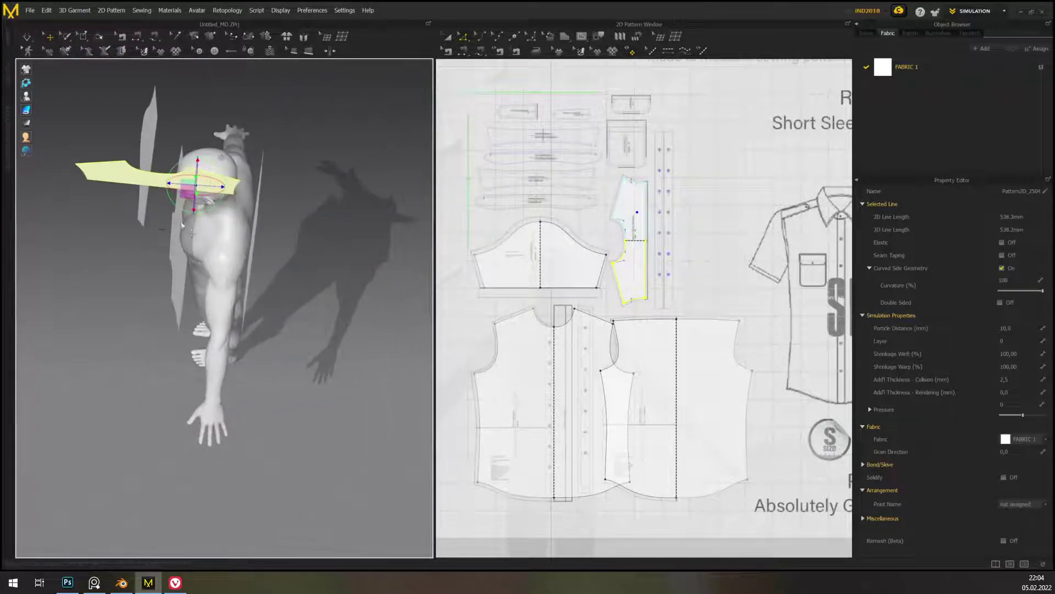
left_click_drag(216, 204, 277, 189)
right_click_drag(280, 192, 237, 211)
middle_click_drag(263, 237, 186, 187)
right_click_drag(187, 187, 167, 185)
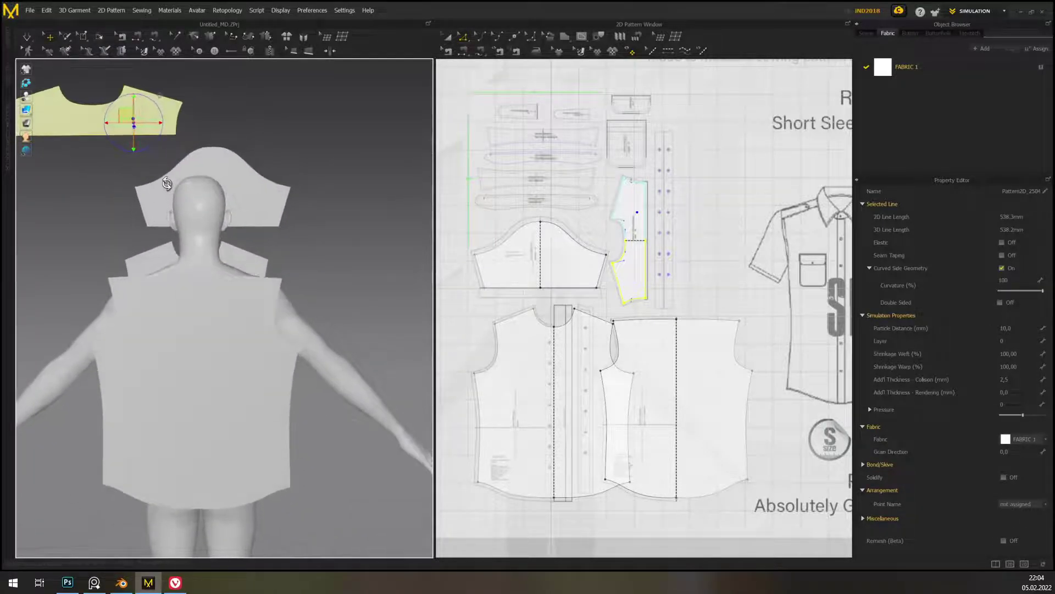
- Move the yoke behind the avatar's neck, roughly centred just above the back panel
left_click_drag(133, 123, 226, 259)
right_click_drag(254, 251, 328, 248)
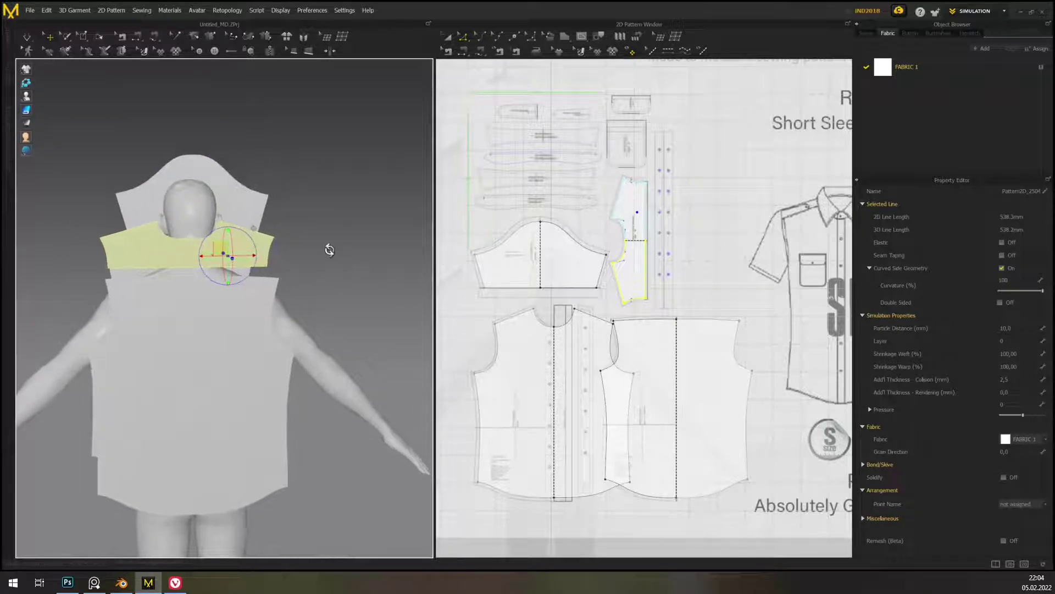
middle_click_drag(329, 236, 359, 210)
scroll(359, 210, "up", 3)
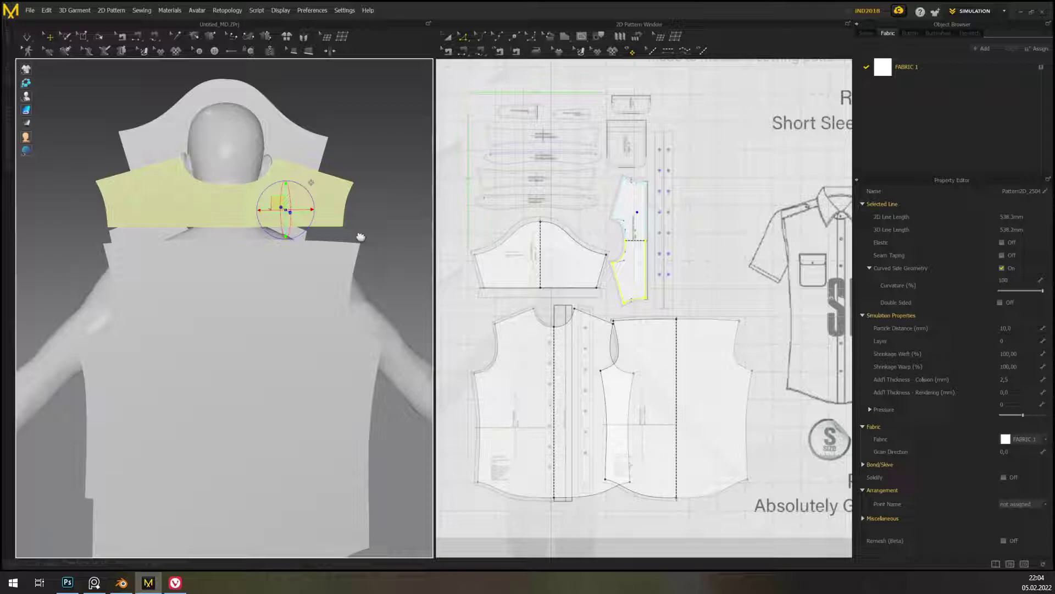
scroll(616, 355, "up", 5)
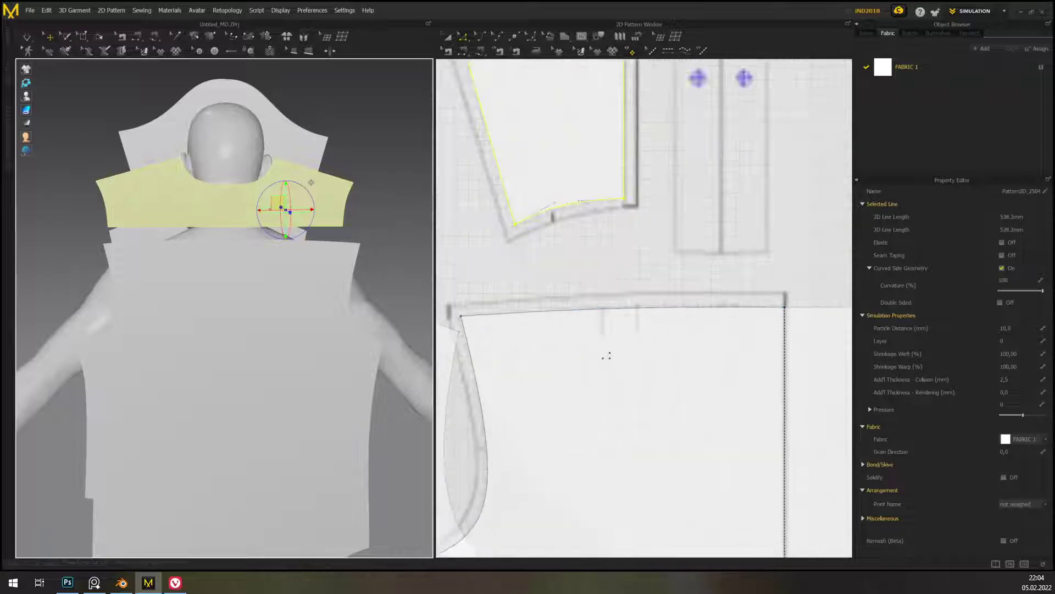
scroll(289, 297, "down", 3)
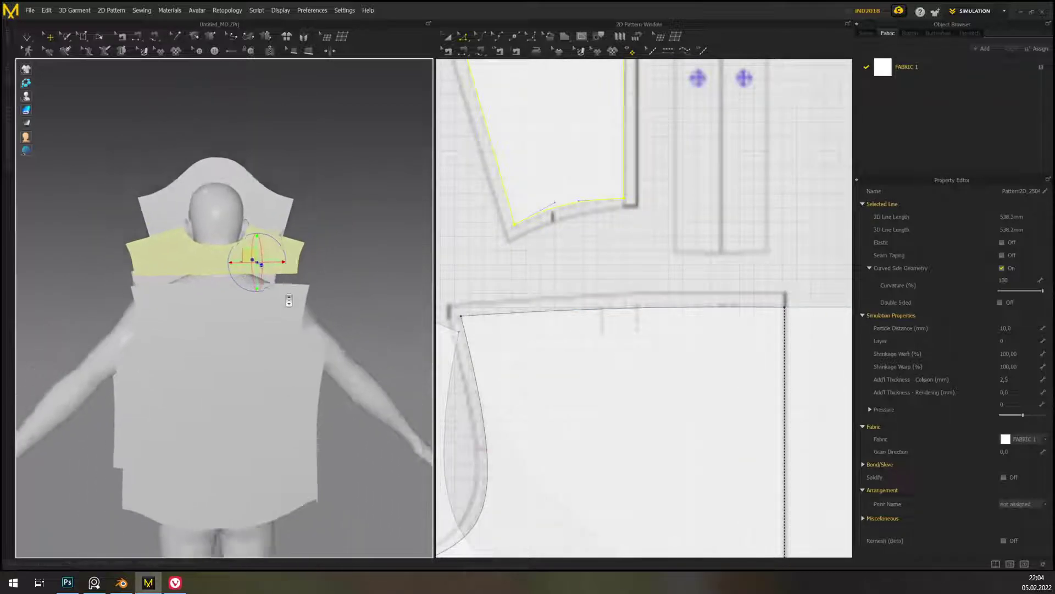
- Turn the sleeve piece sideways and move it from in front of the avatar's face to beside its left shoulder
middle_click_drag(212, 308, 259, 303)
right_click_drag(259, 303, 349, 266)
left_click(216, 167)
right_click_drag(242, 253, 283, 277)
left_click_drag(218, 204, 303, 165)
right_click_drag(325, 239, 218, 257)
left_click_drag(183, 269, 350, 290)
right_click_drag(294, 397, 390, 360)
middle_click_drag(307, 337, 352, 328)
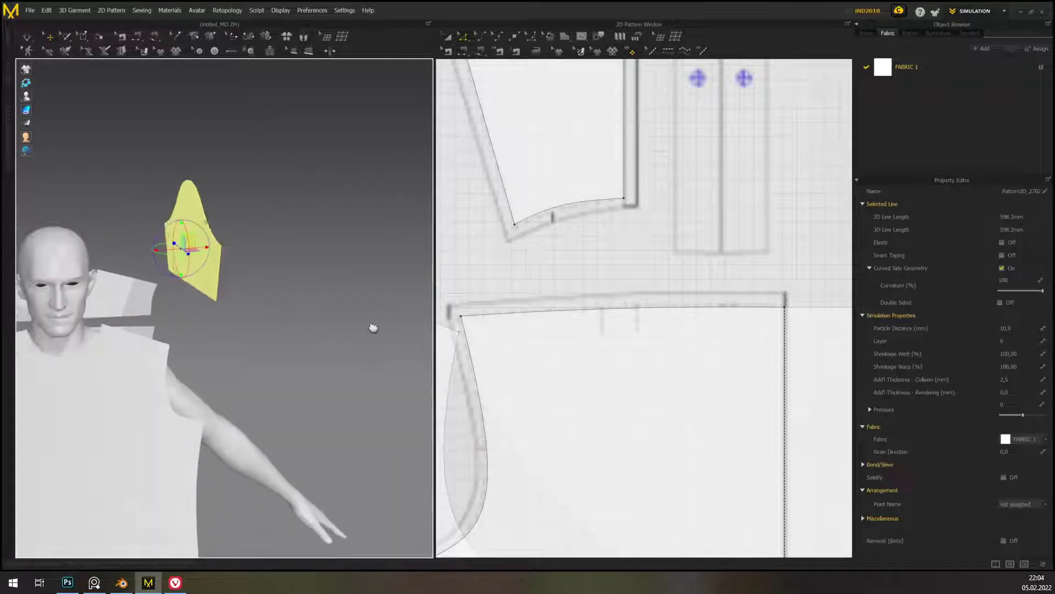
- Tilt the sleeve to follow the slope of the avatar's left arm and lower it beside the upper arm
right_click_drag(352, 328, 305, 330)
mouse_move(285, 226)
left_mouse_down()
mouse_move(275, 207)
mouse_move(273, 238)
left_mouse_up()
right_click_drag(273, 238, 346, 259)
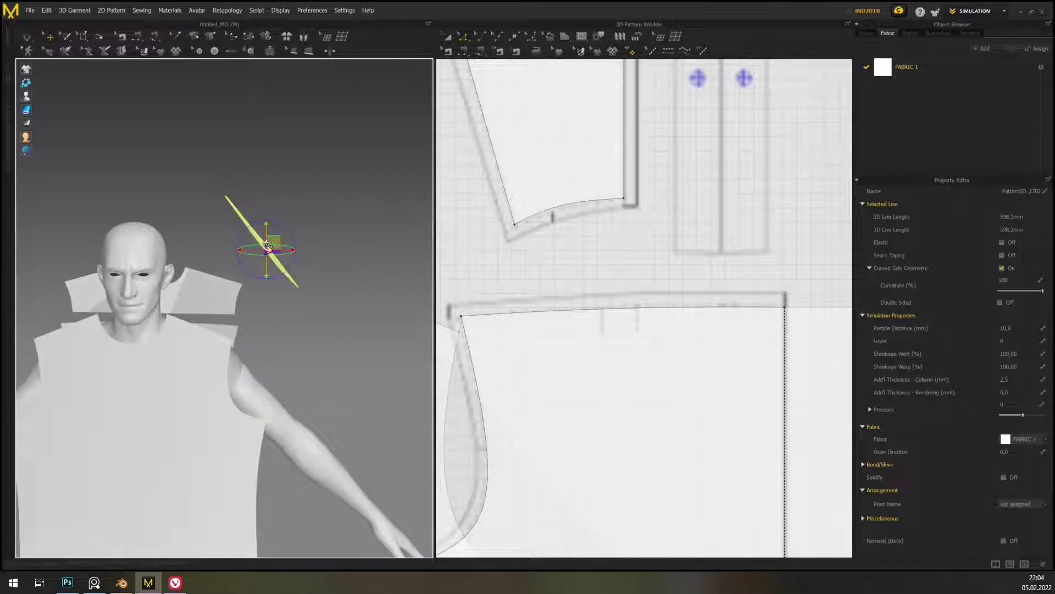
left_click_drag(276, 235, 292, 365)
right_click_drag(361, 328, 348, 243)
right_click_drag(327, 368, 393, 296)
scroll(393, 296, "down", 6)
right_click_drag(337, 313, 369, 274)
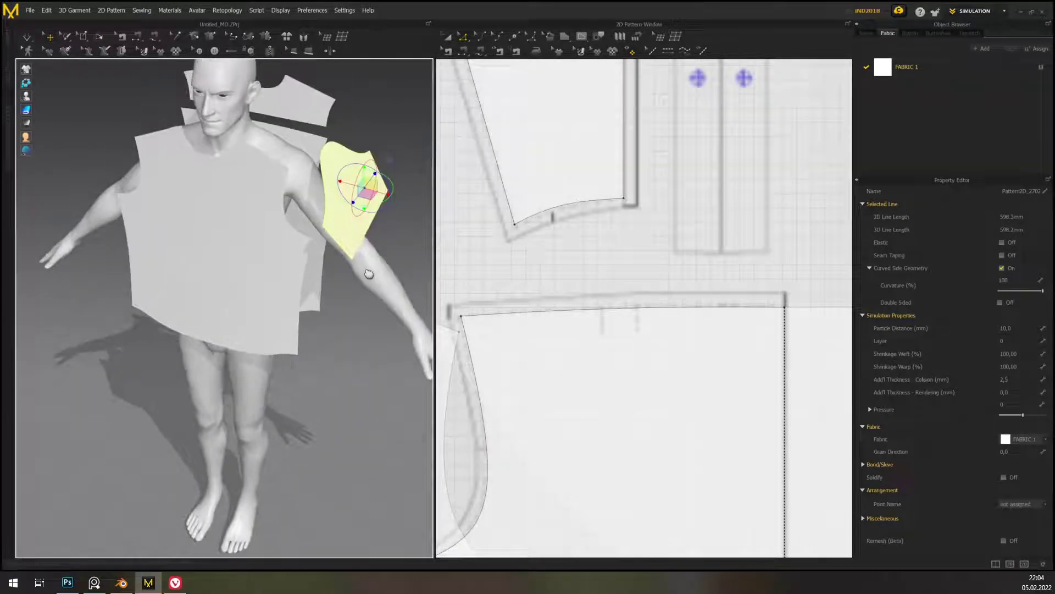
scroll(535, 250, "down", 7)
middle_click_drag(578, 321, 679, 328)
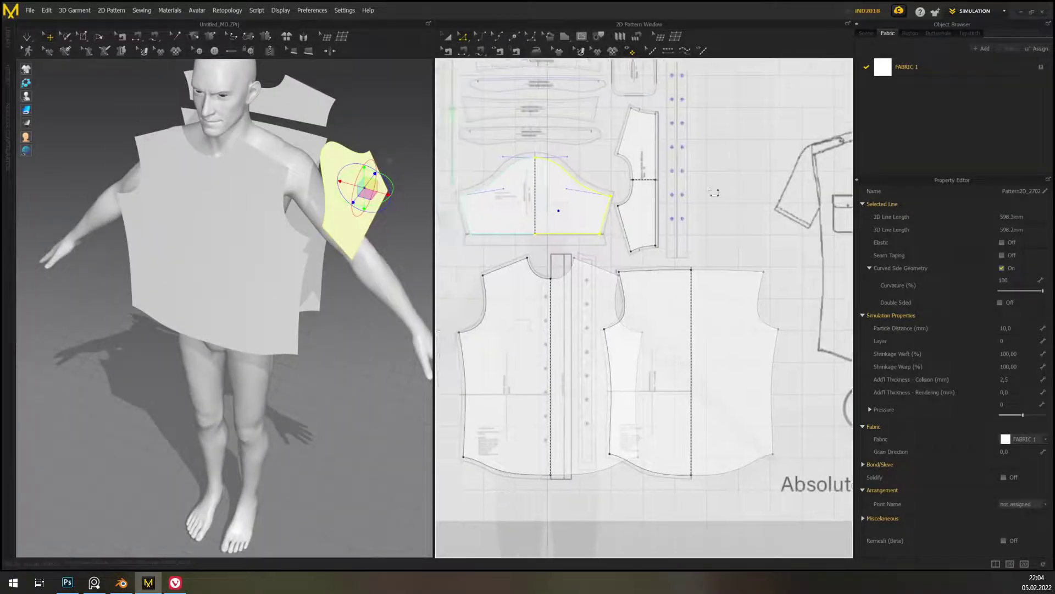
left_click(448, 39)
left_click_drag(647, 304, 699, 309)
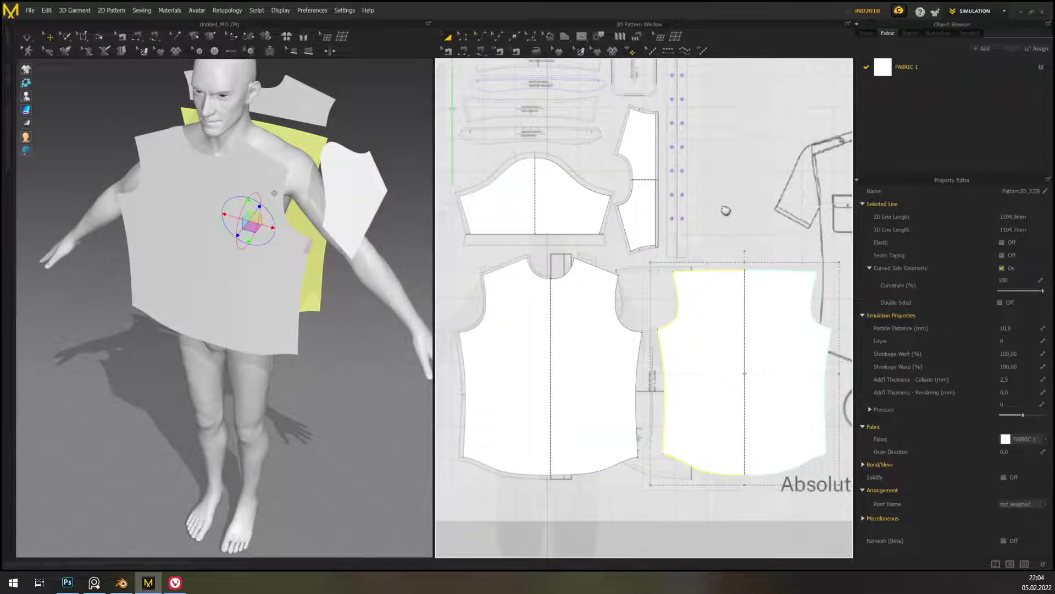
right_click_drag(728, 213, 761, 235)
mouse_move(603, 203)
middle_mouse_down()
mouse_move(636, 154)
mouse_move(598, 191)
middle_mouse_up()
middle_click_drag(762, 263, 659, 269)
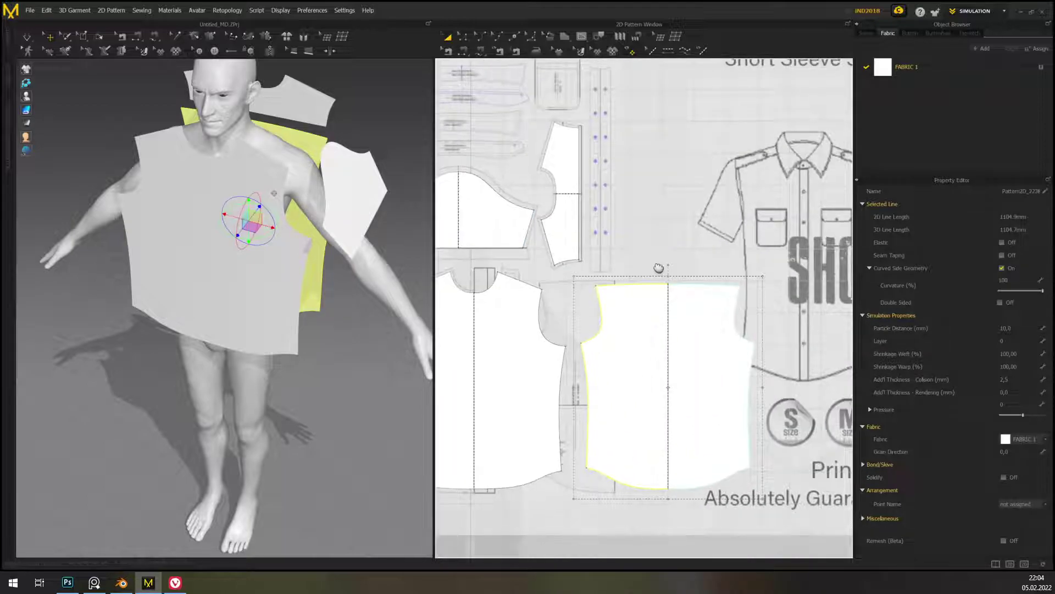
left_click_drag(717, 292, 664, 292)
- Add a local perpendicular internal line at 90° from the back panel's top edge, halfway between the armhole and the fold line
scroll(580, 290, "up", 8)
right_click_drag(611, 270, 708, 300)
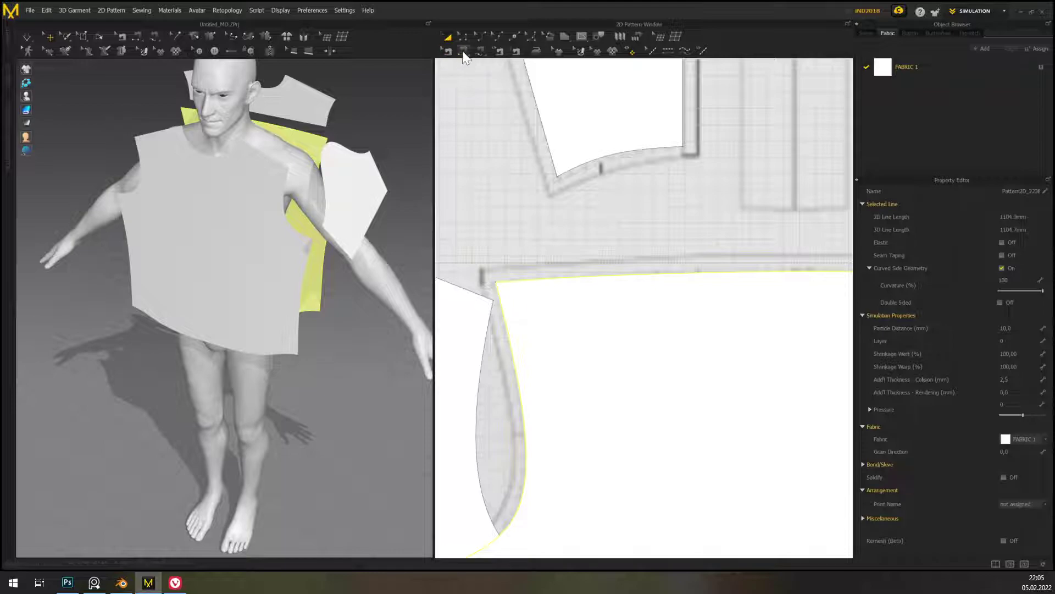
left_click(465, 36)
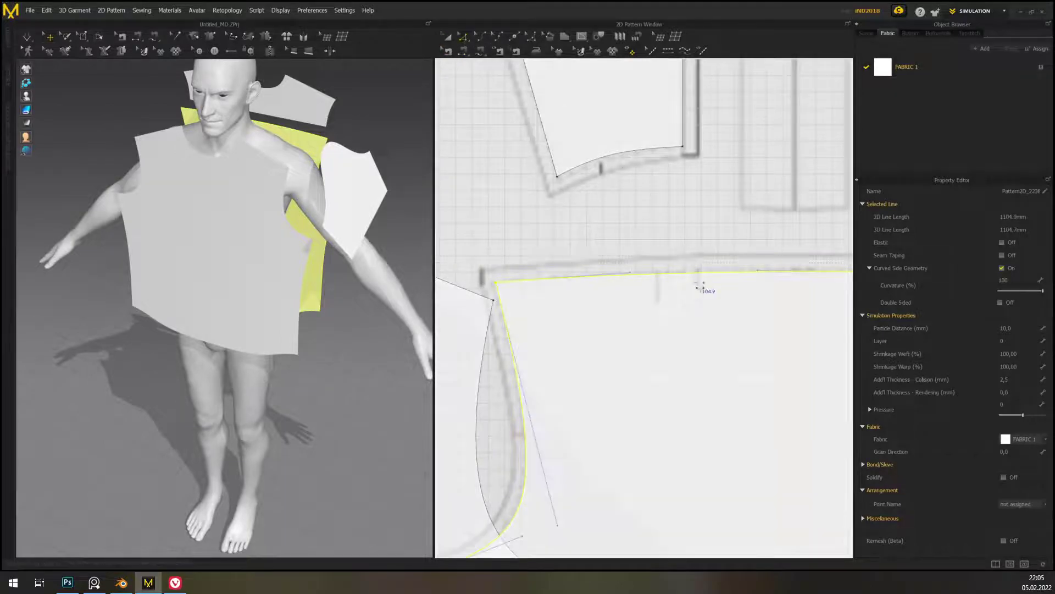
left_click(668, 282)
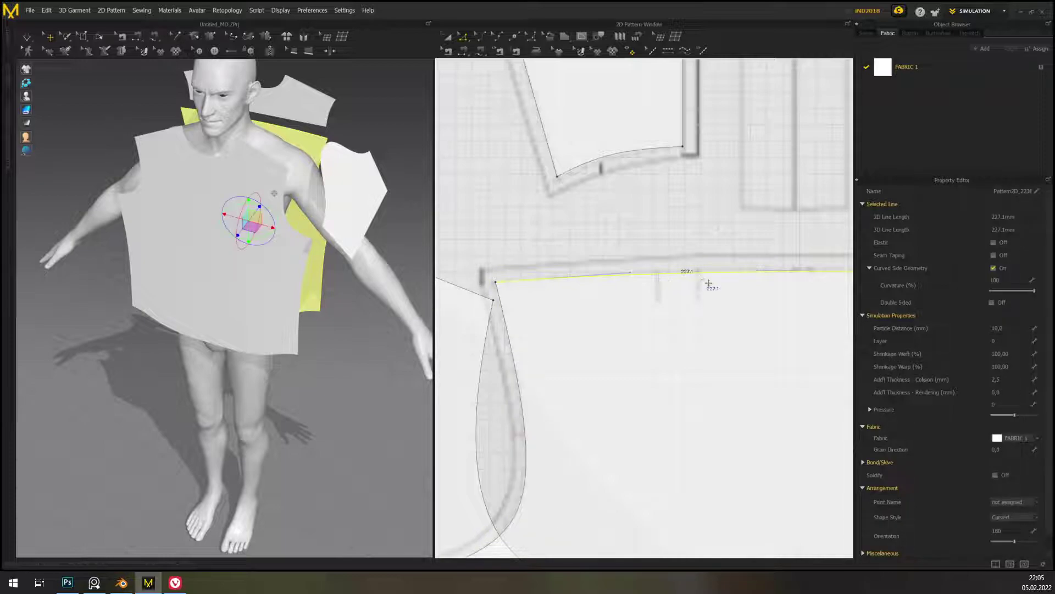
scroll(711, 297, "up", 5)
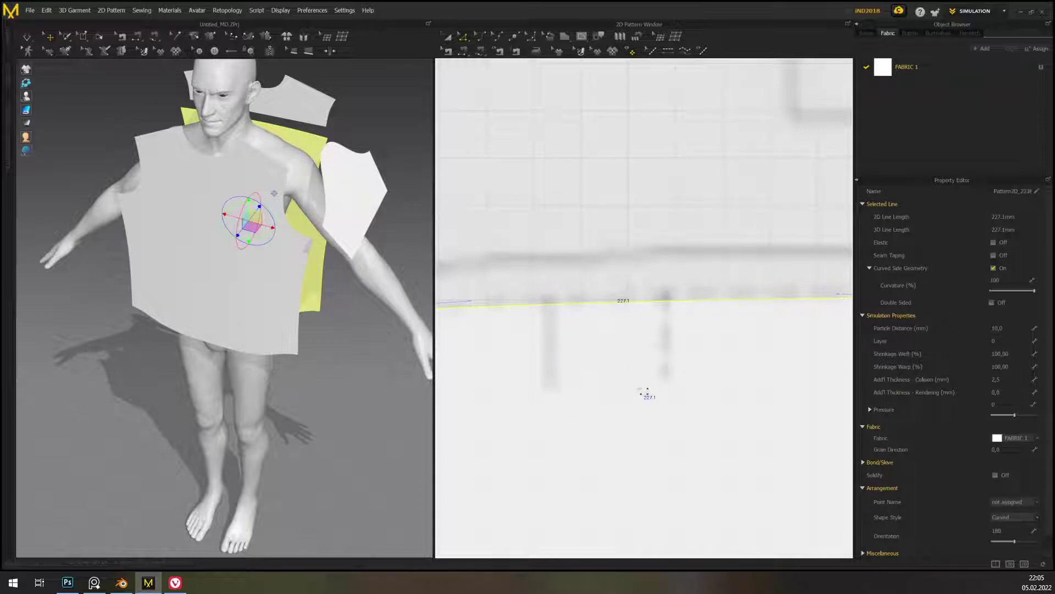
scroll(647, 391, "down", 3)
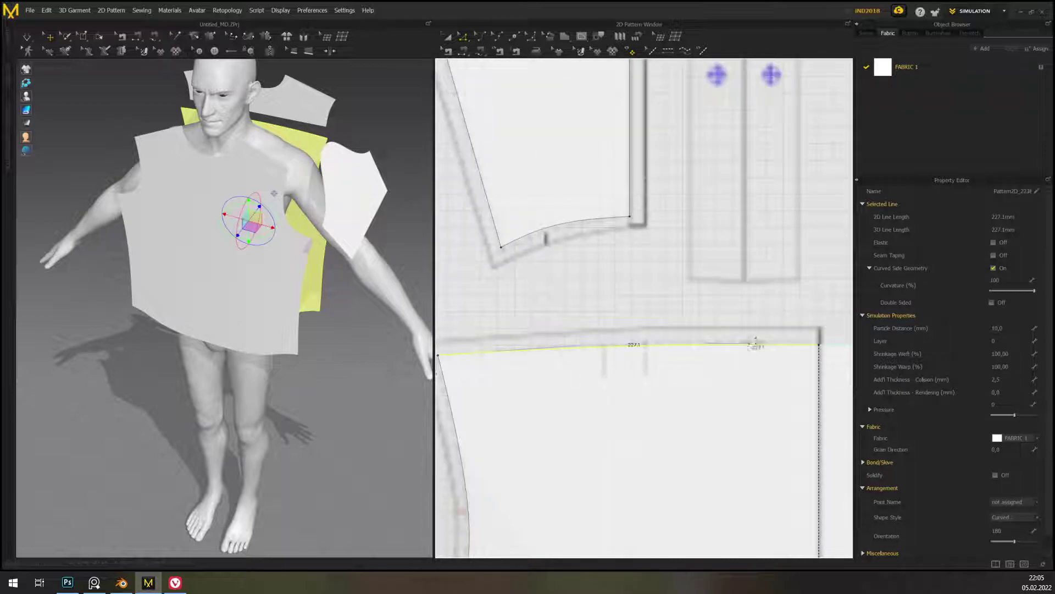
right_click(605, 347)
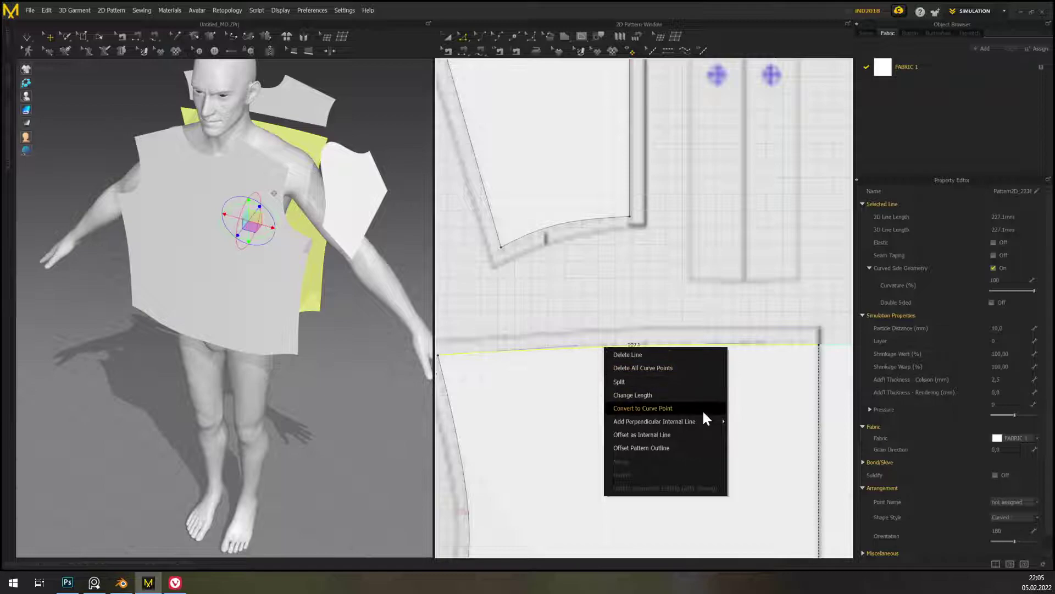
mouse_move(701, 421)
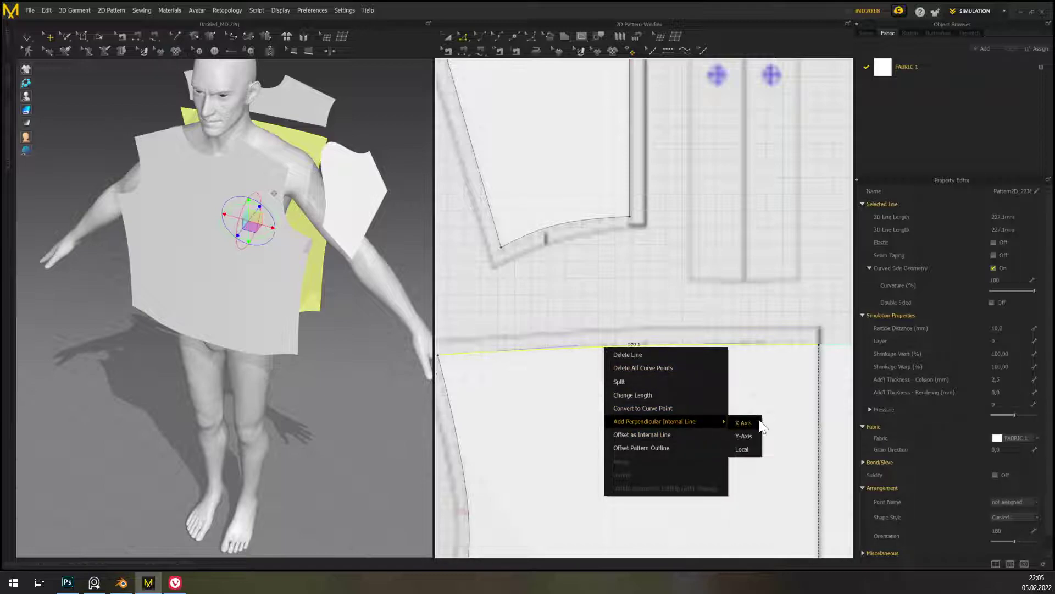
left_click(743, 449)
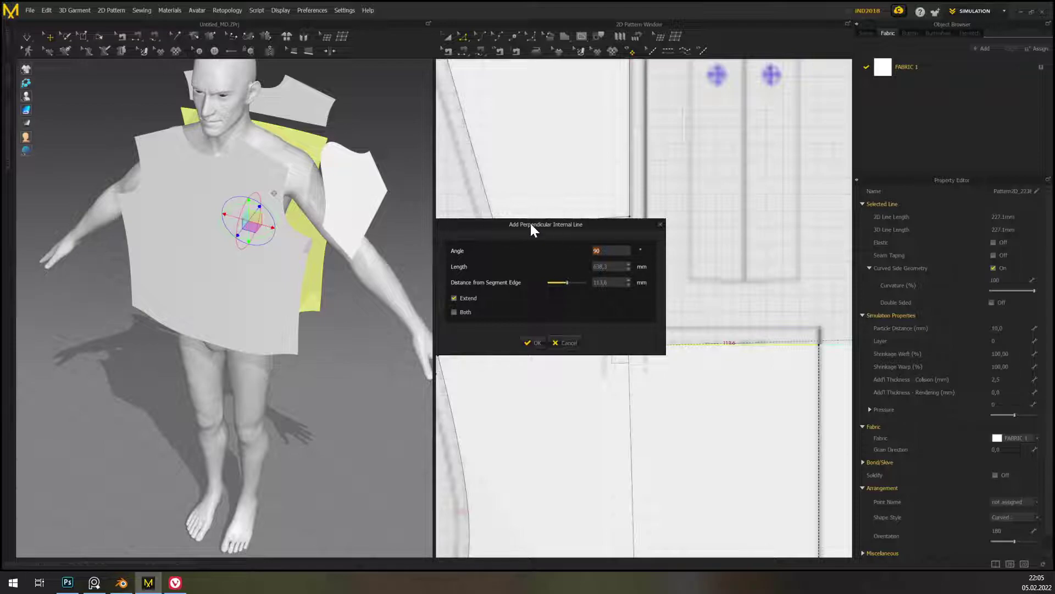
left_click_drag(532, 226, 550, 167)
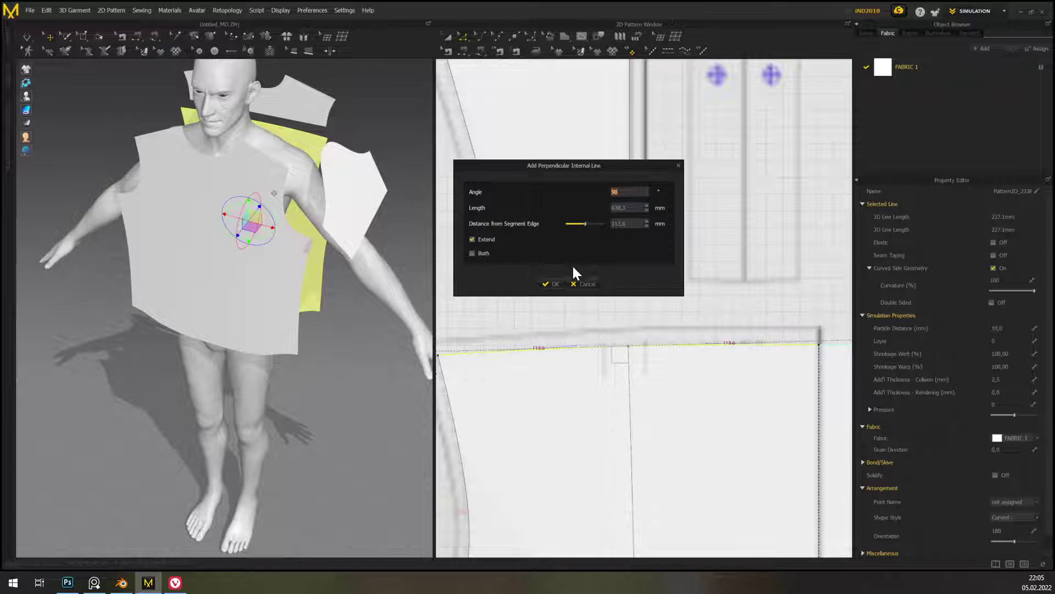
left_click(548, 284)
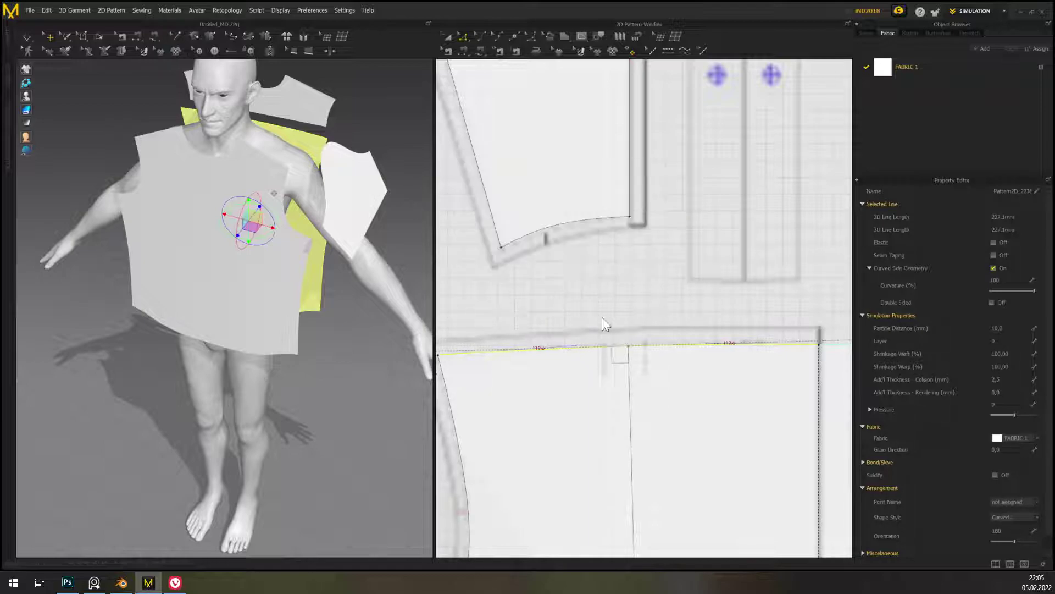
- Offset the new perpendicular line on the back panel by 10 mm towards the fold line as an internal line
left_click(633, 360)
scroll(634, 360, "up", 1)
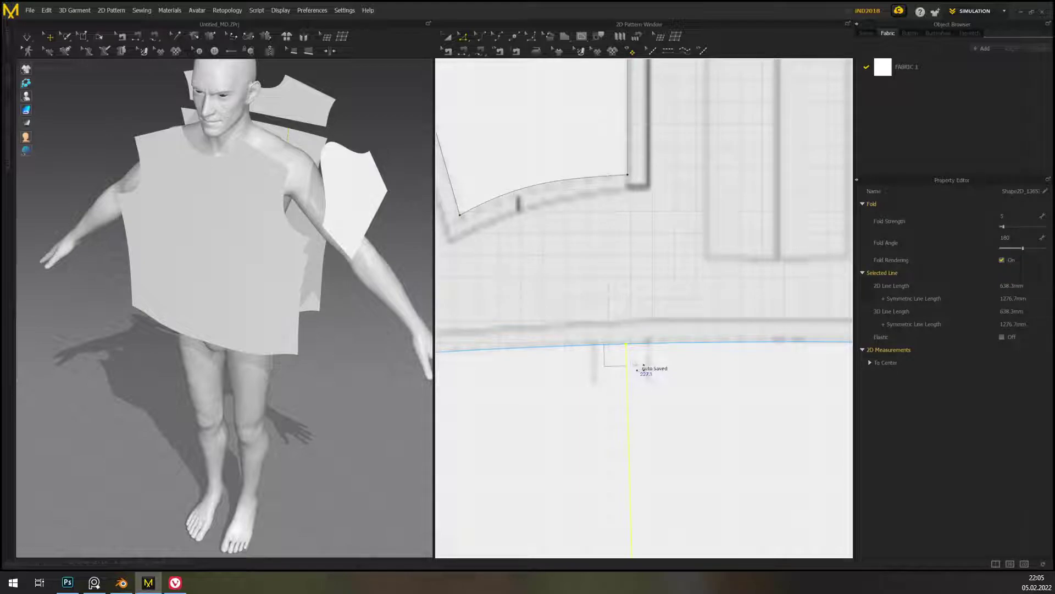
scroll(638, 369, "up", 1)
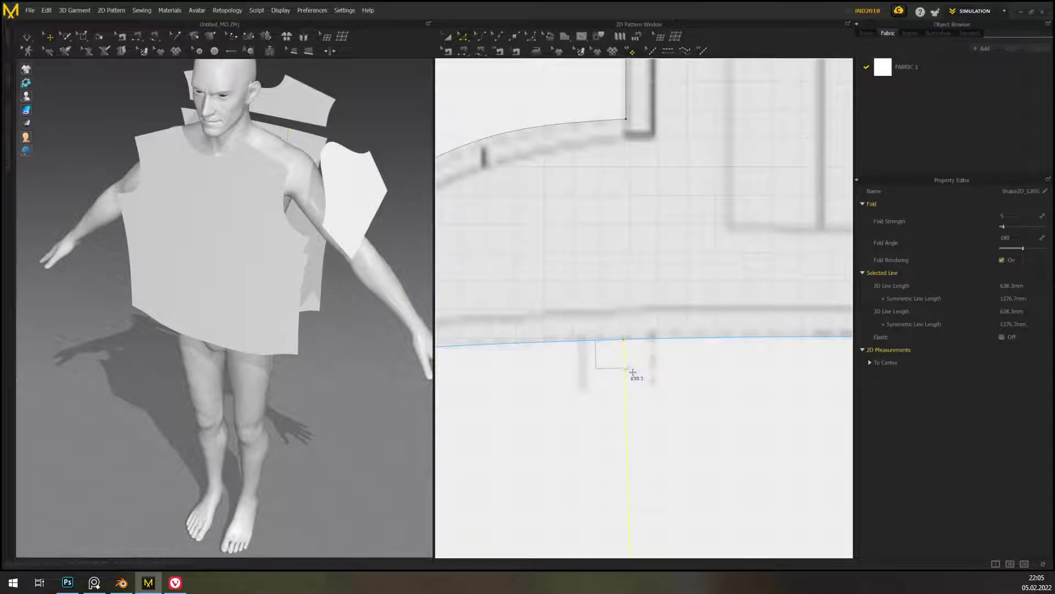
right_click(626, 368)
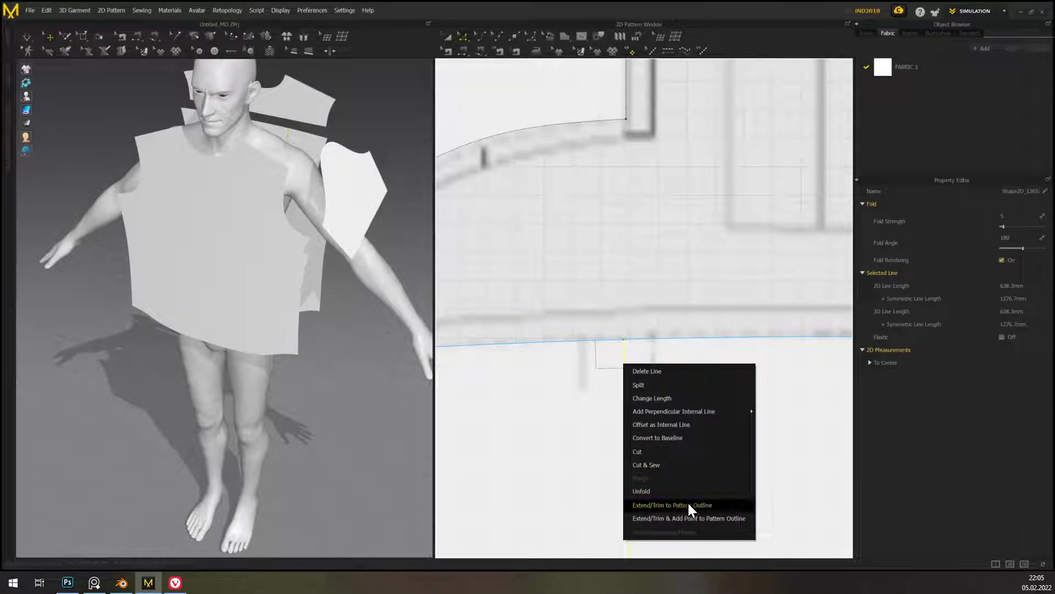
left_click(682, 425)
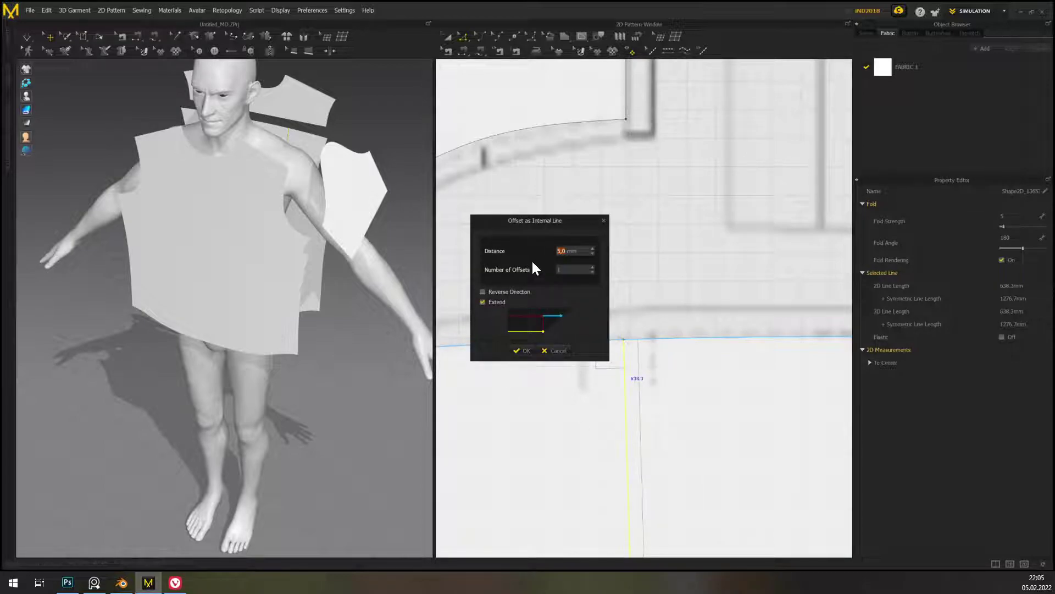
type("10")
key("Return")
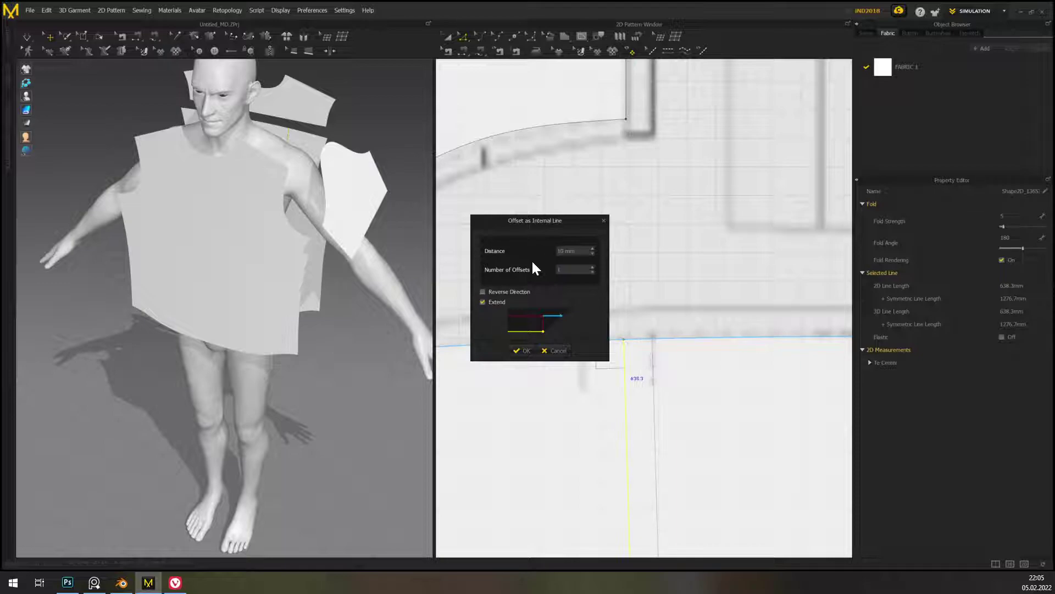
left_click(523, 351)
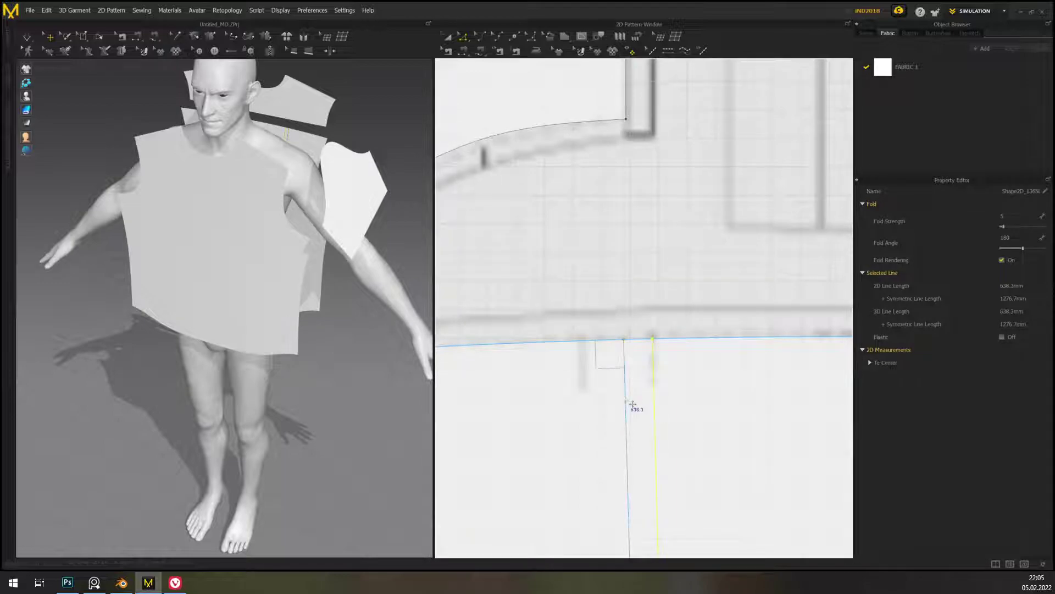
- Offset the original perpendicular line by 15 mm in the reverse direction, towards the armhole, as a second internal line
right_click(626, 396)
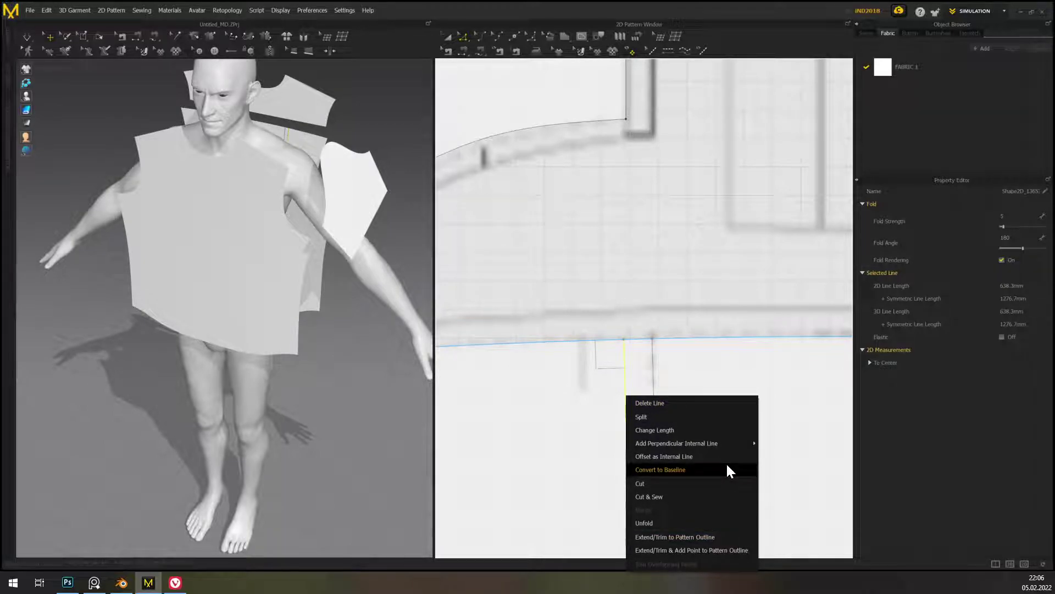
left_click(692, 456)
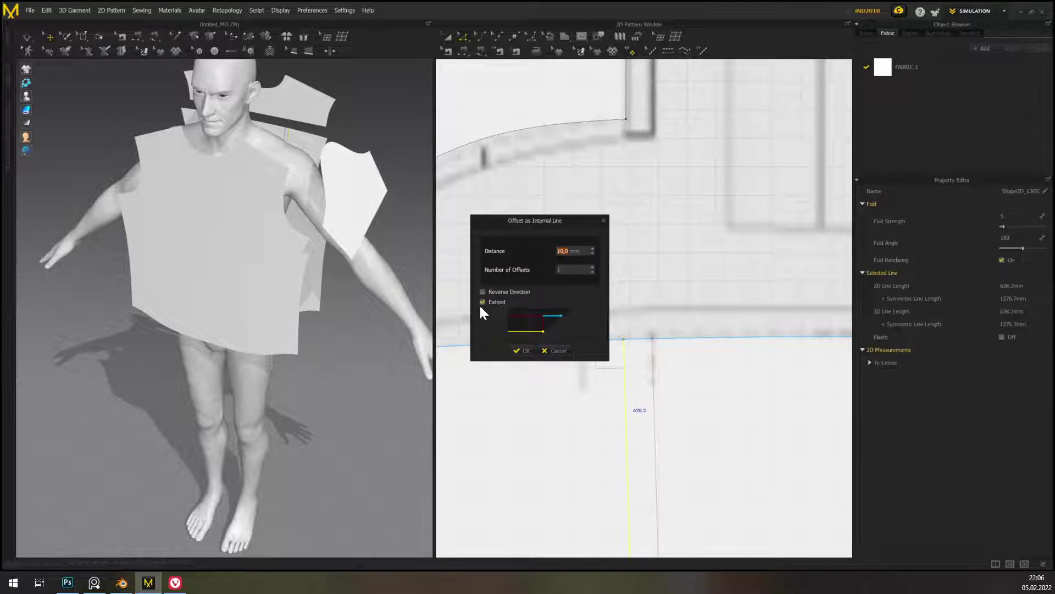
left_click(483, 292)
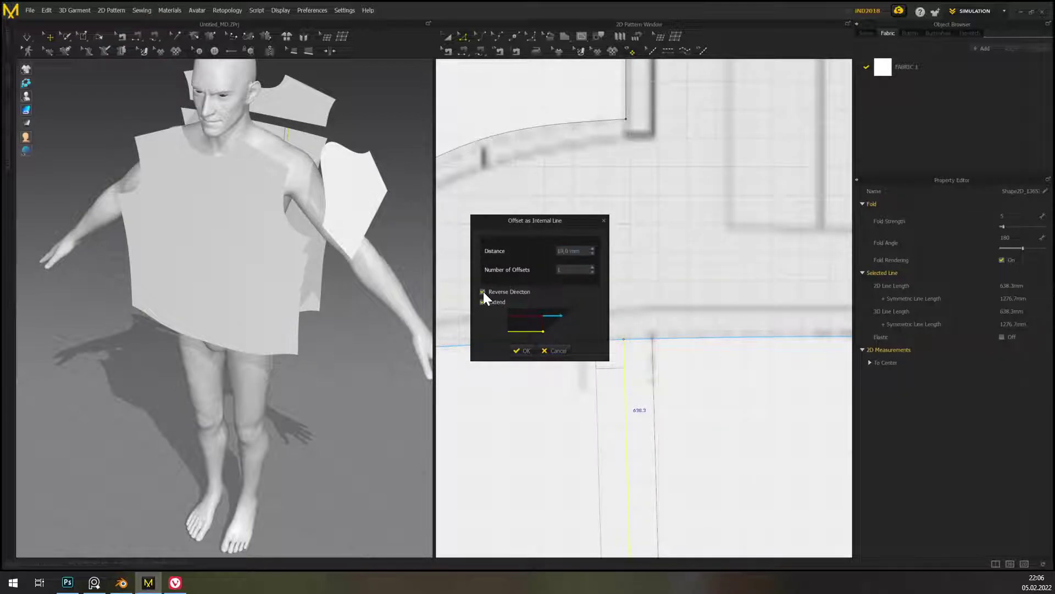
left_click(577, 249)
type("15")
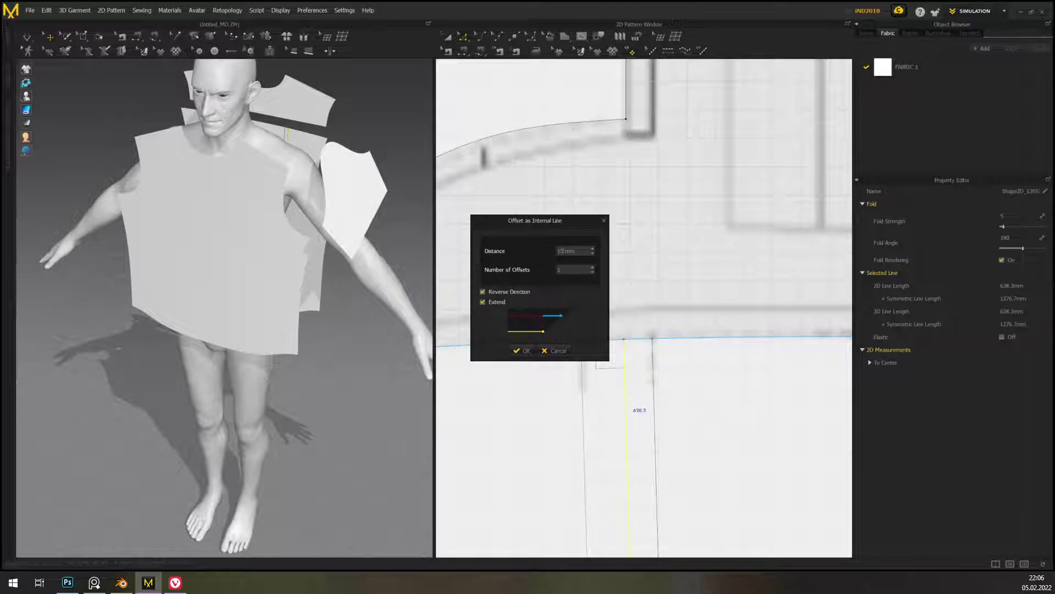
left_click(520, 350)
- Delete the original perpendicular line between the two offset pleat lines on the back panel
left_click(635, 396)
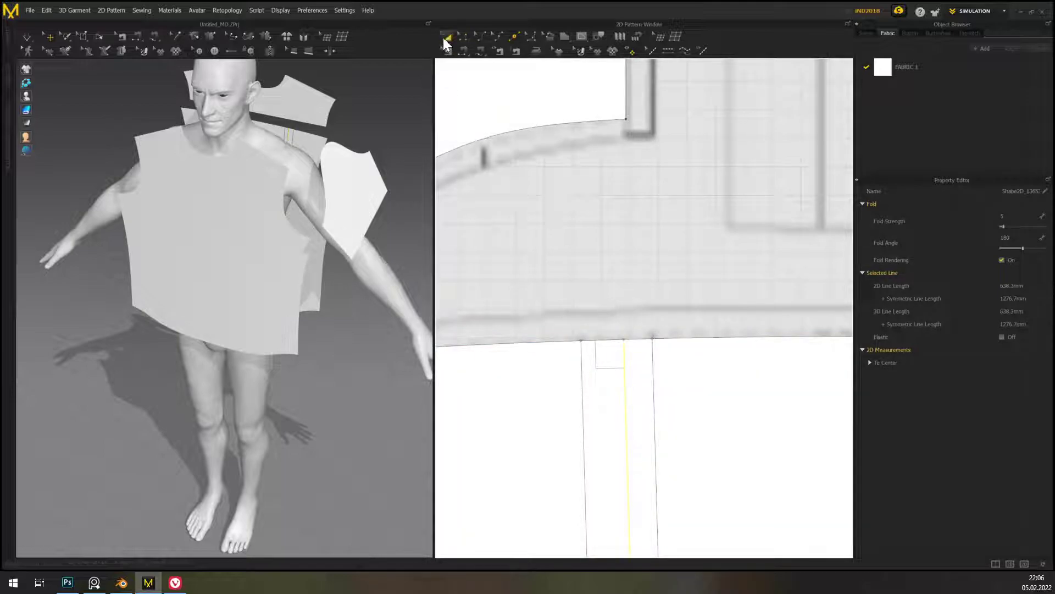
left_click(462, 37)
key("Delete")
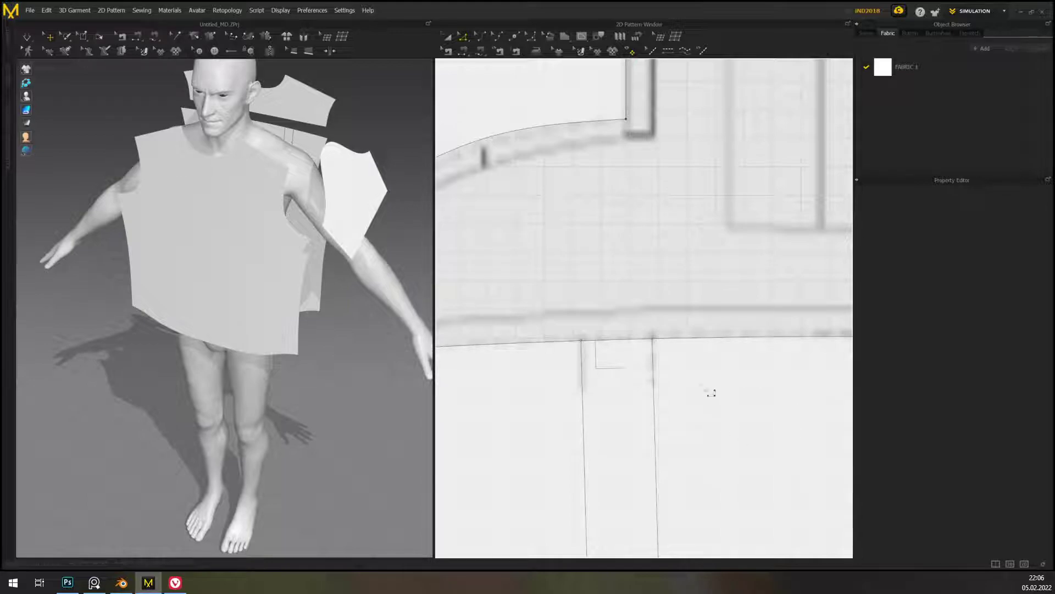
- Split the armhole-side pleat line on the back panel into two lines, the upper one 17 mm long
left_click(587, 398)
right_click(587, 396)
left_click(619, 413)
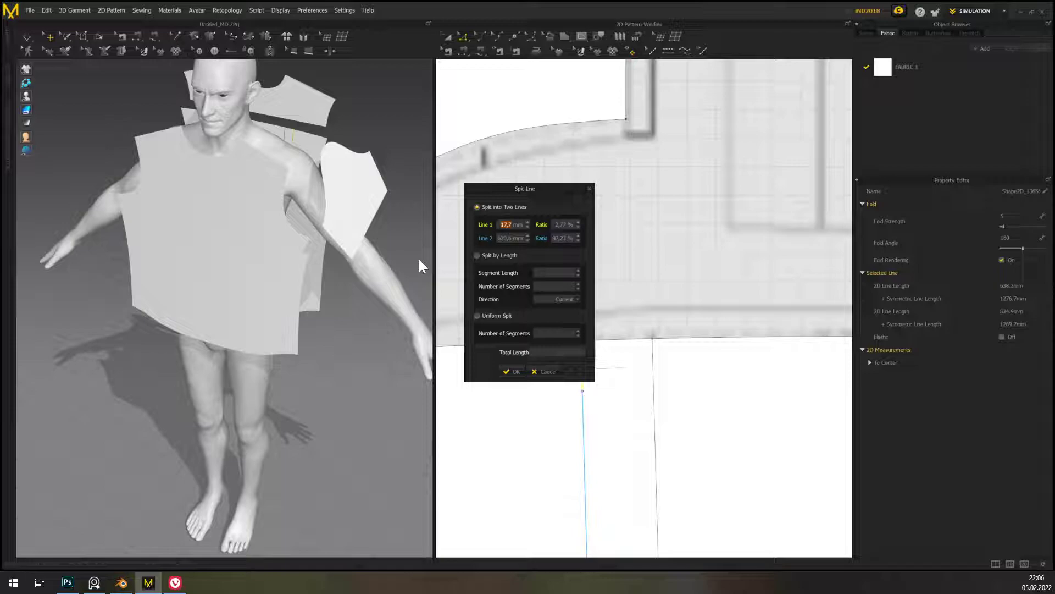
type("17")
left_click(511, 372)
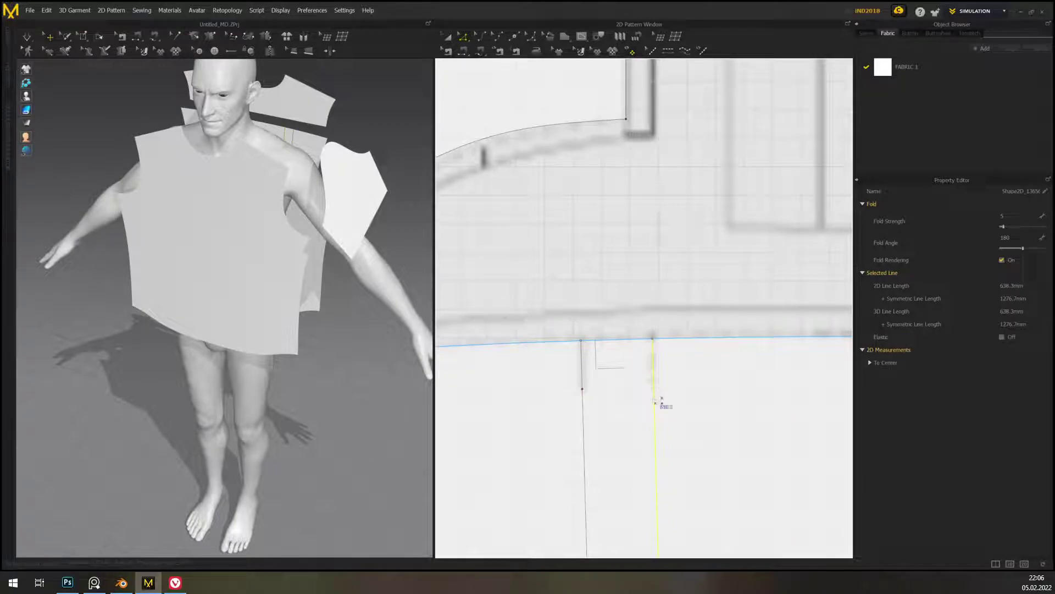
- Split the pleat line nearer the fold line into two lines, with a 17 mm upper segment
right_click(662, 402)
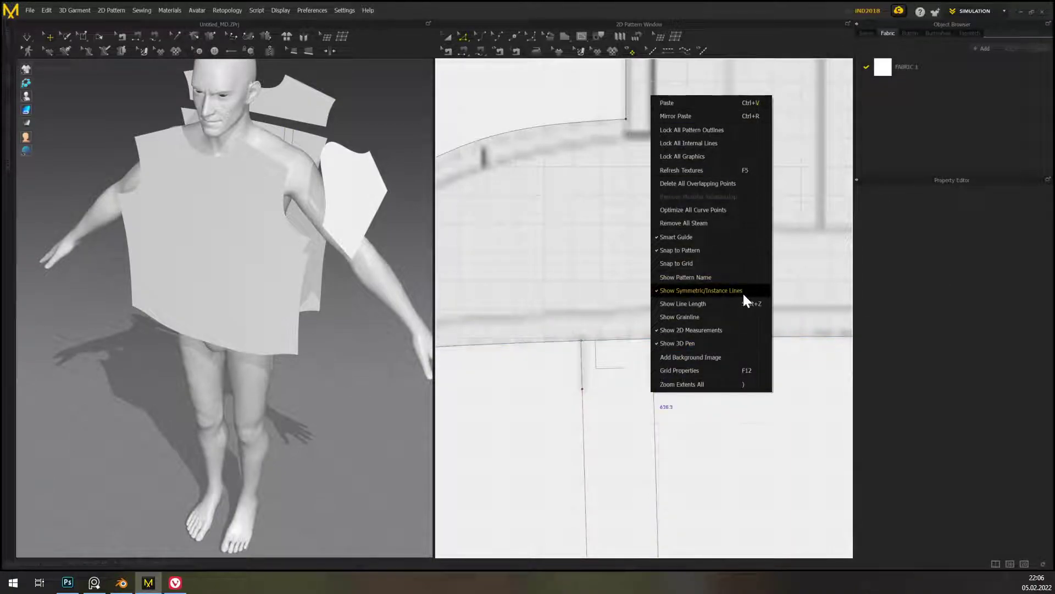
left_click(655, 398)
right_click(652, 391)
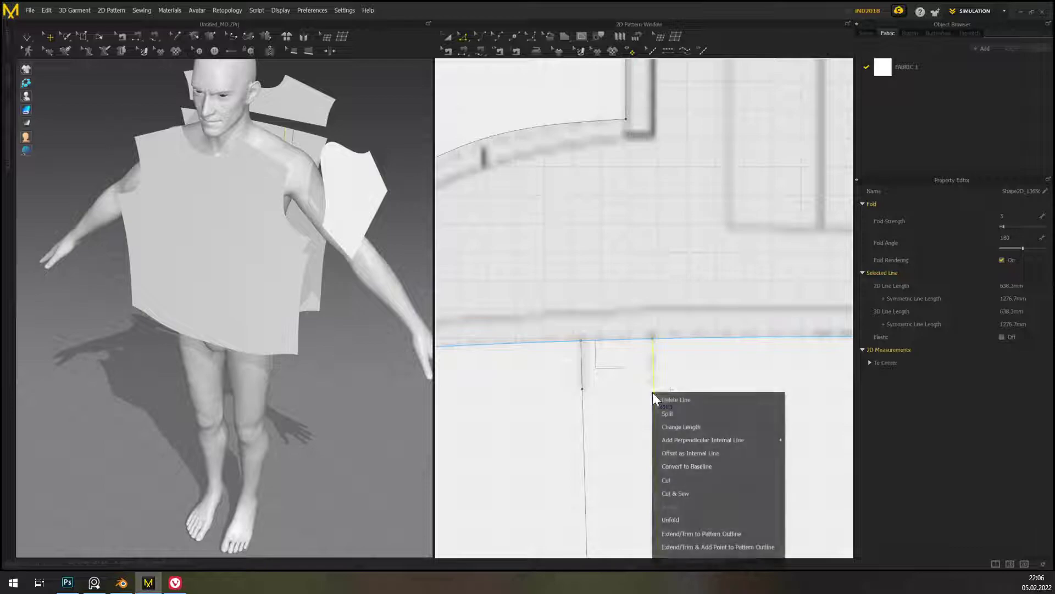
left_click(690, 409)
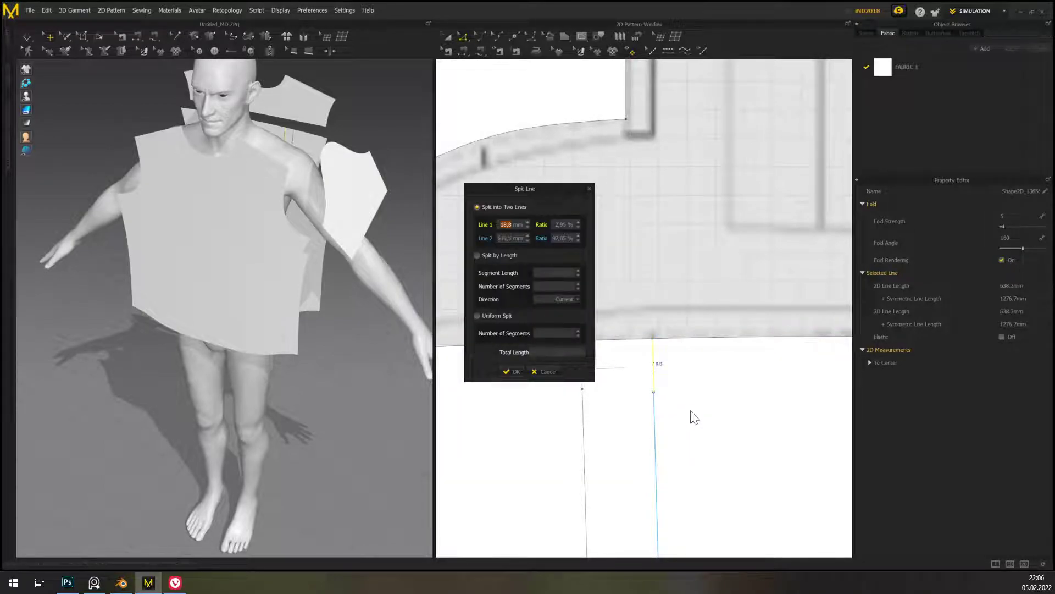
key("Return")
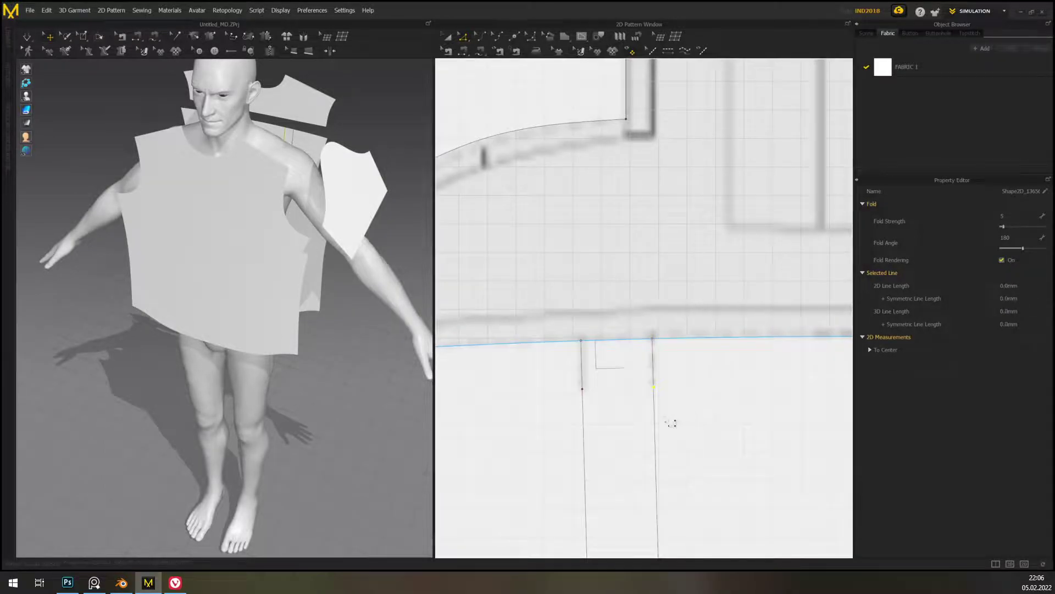
- Divide both pleat lines at their split points and delete the long lower segments, keeping only the short upper ones
right_click(583, 390)
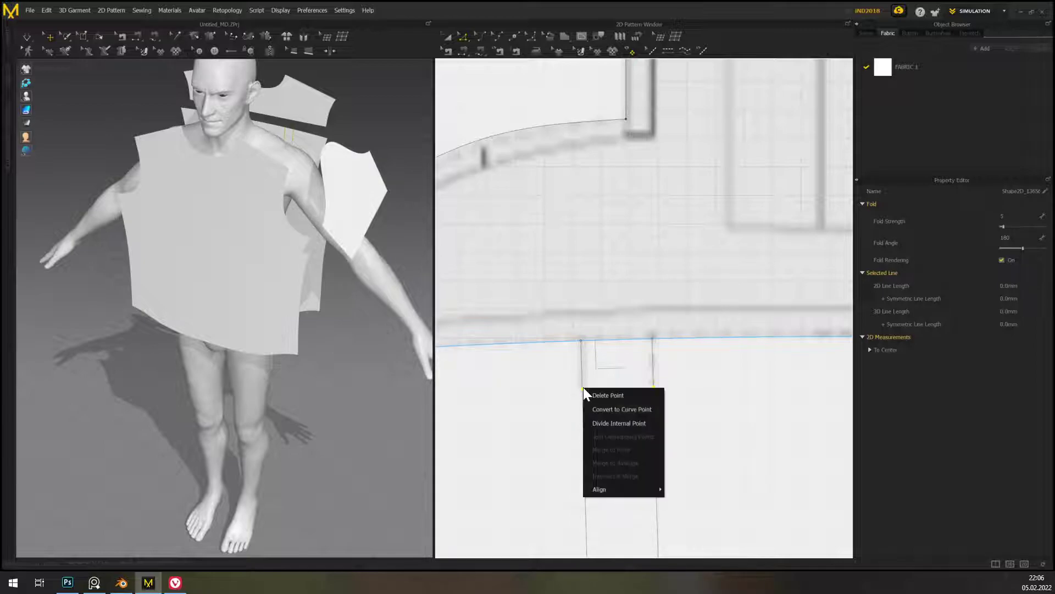
left_click(646, 424)
left_click(592, 422)
left_click(664, 423, "shift")
key("Escape")
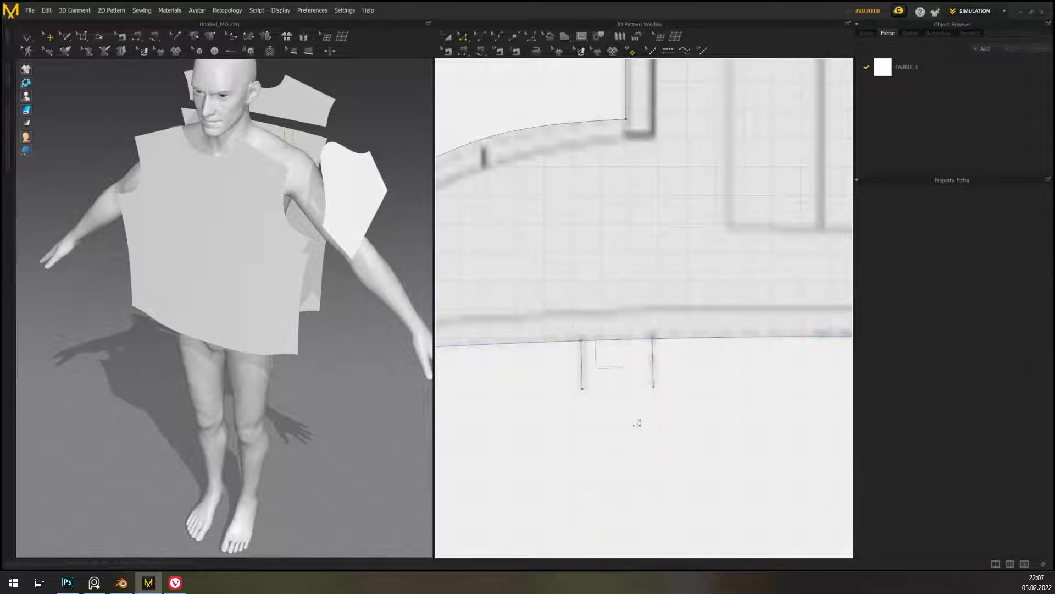
- Examine the yoke's lower edge and armhole corner against the back panel's top edge and its pleat lines
scroll(663, 366, "up", 2)
scroll(664, 366, "down", 3)
middle_click_drag(696, 184, 692, 328)
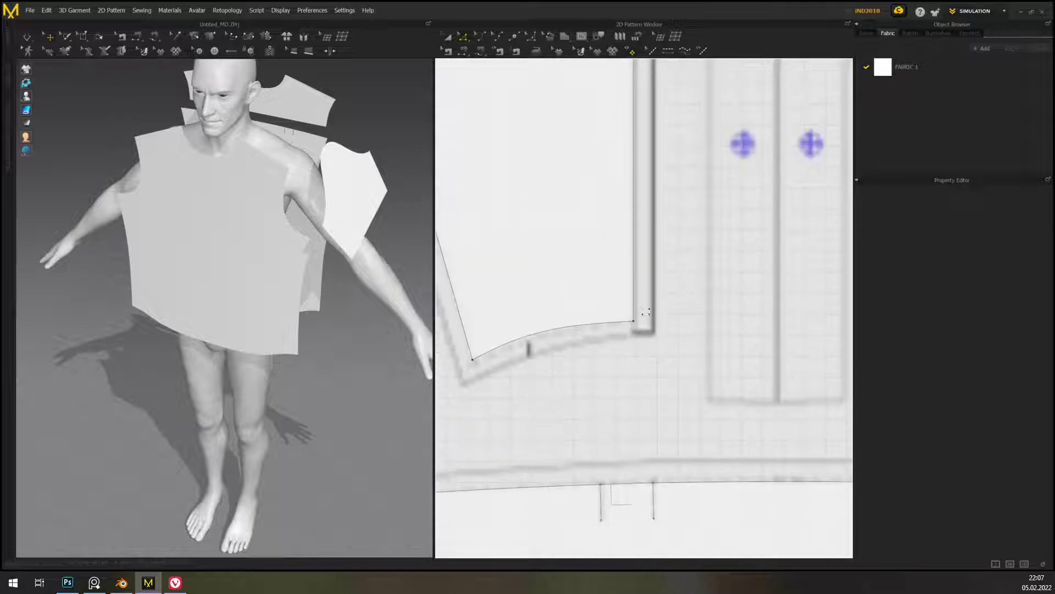
scroll(637, 297, "up", 5)
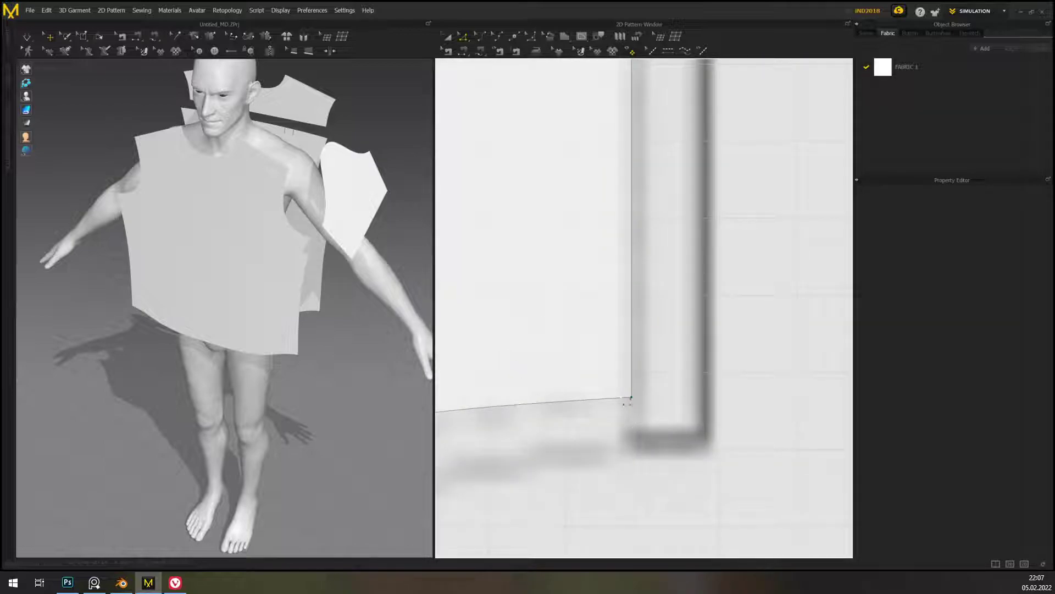
scroll(642, 408, "down", 4)
right_click_drag(695, 440, 680, 374)
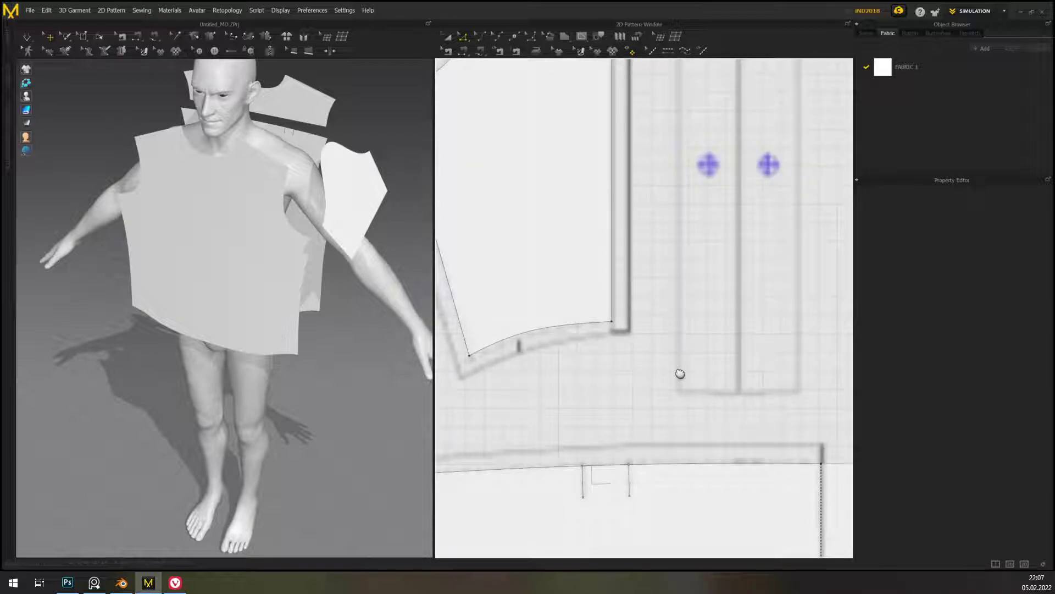
scroll(680, 374, "down", 6)
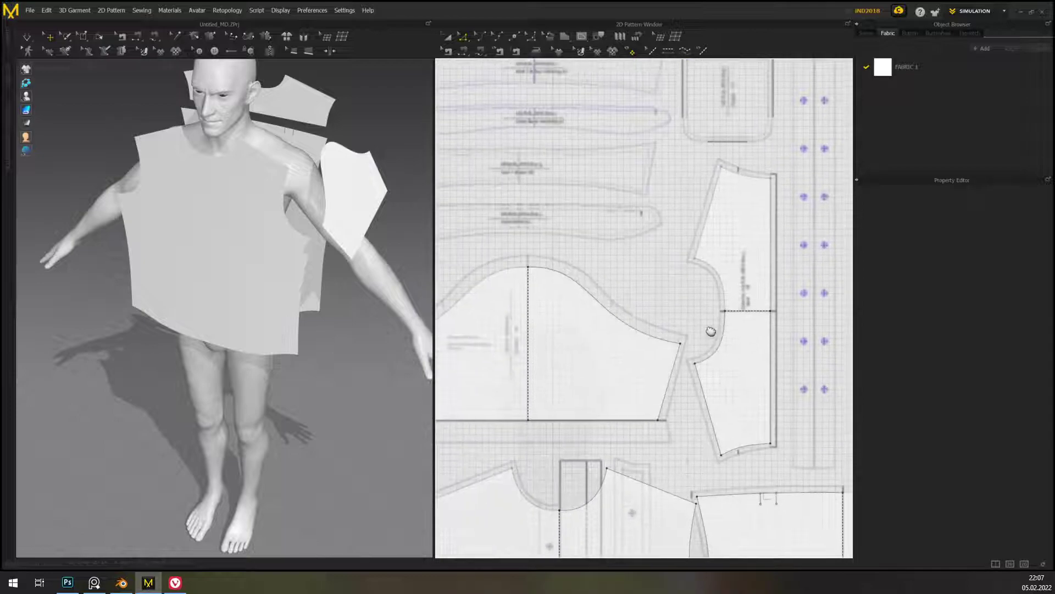
middle_click_drag(702, 332, 572, 200)
middle_click_drag(678, 330, 728, 242)
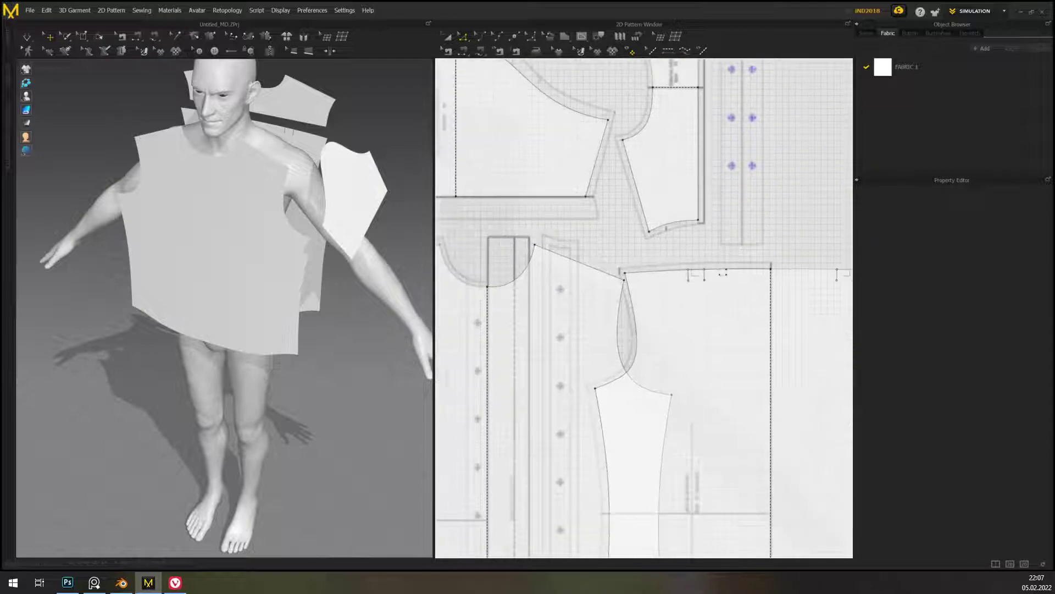
- Sew the two short pleat lines at the back panel's top edge to each other with segment sewing
scroll(721, 276, "up", 5)
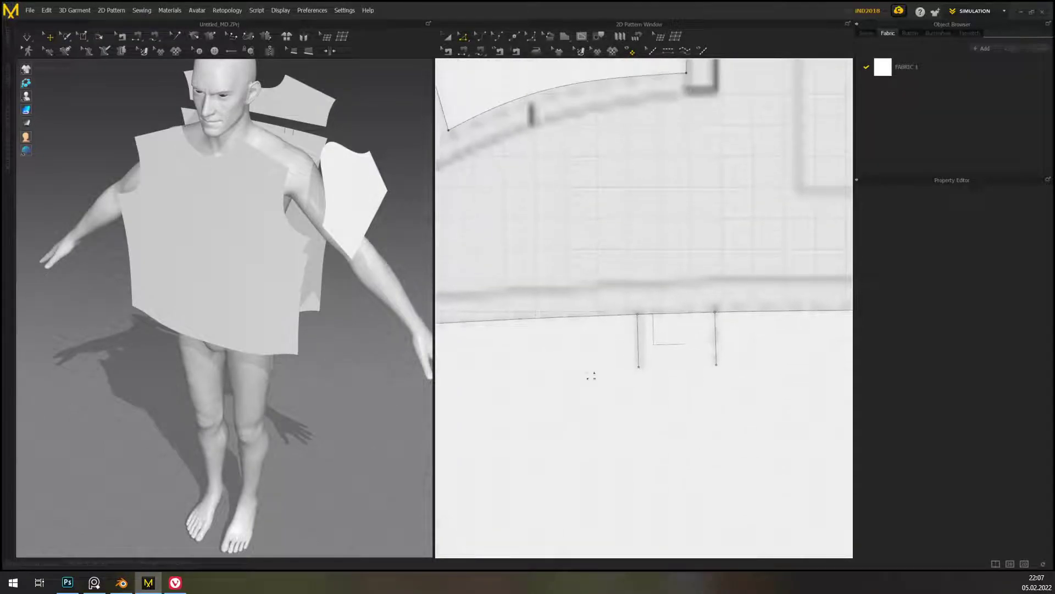
left_click(463, 50)
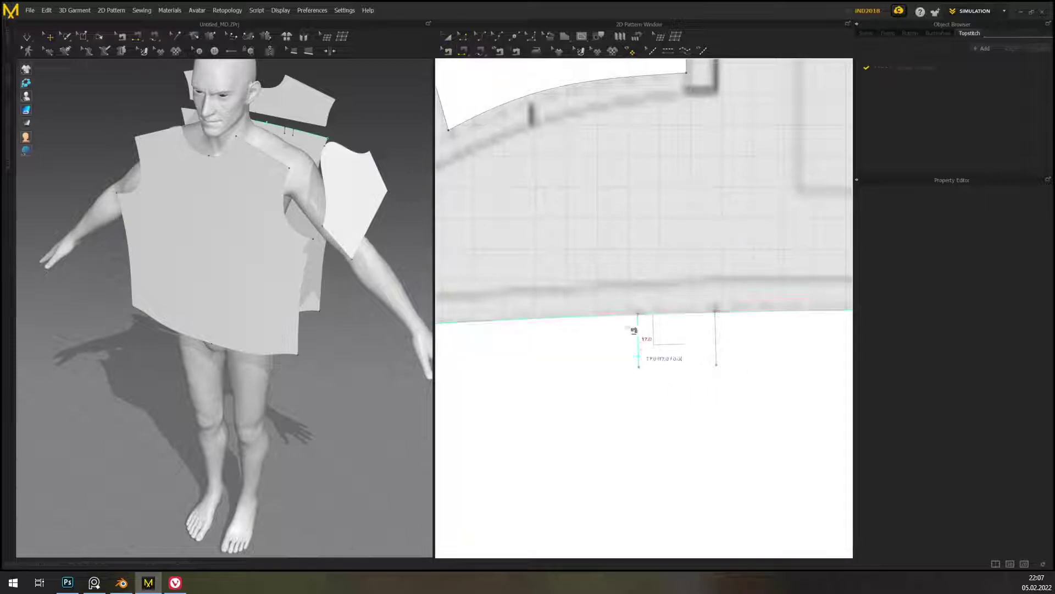
left_click(724, 332)
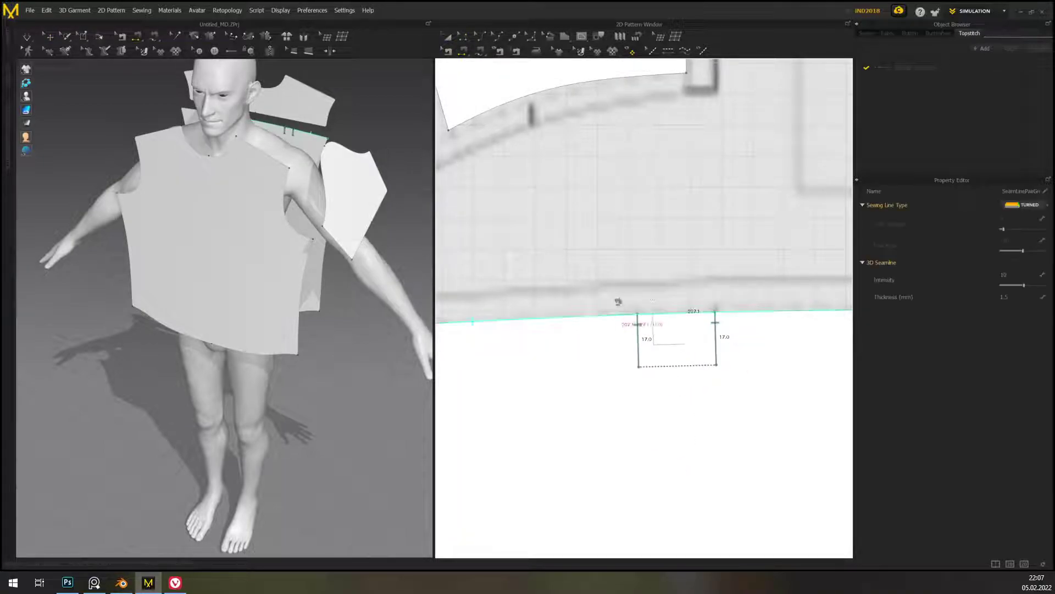
- Move the back panel horizontally away from the front panel so that the two pieces no longer overlap
scroll(608, 269, "down", 3)
scroll(711, 382, "down", 6)
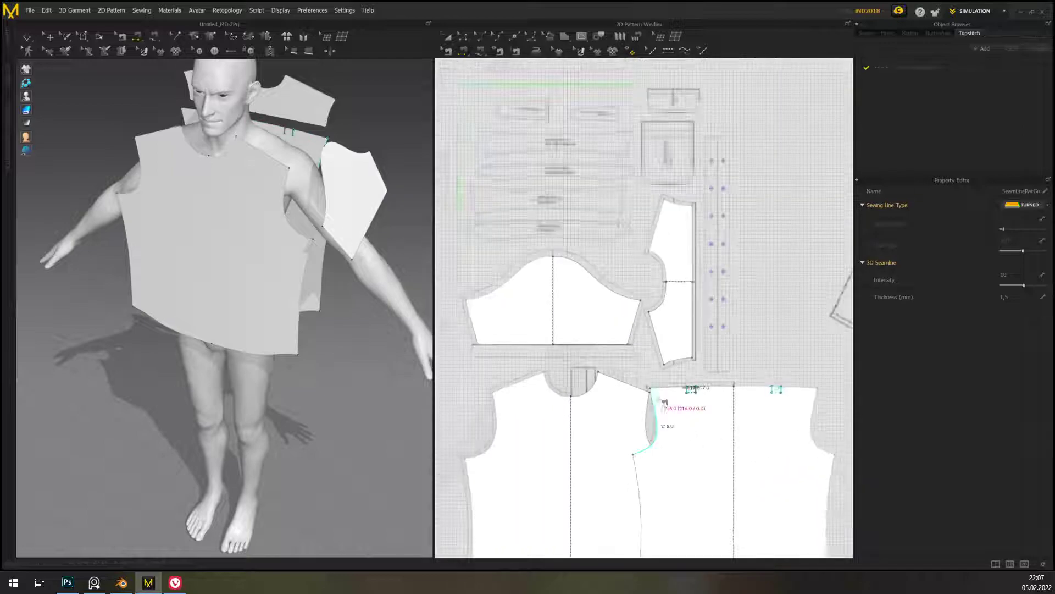
middle_click_drag(724, 289, 730, 318)
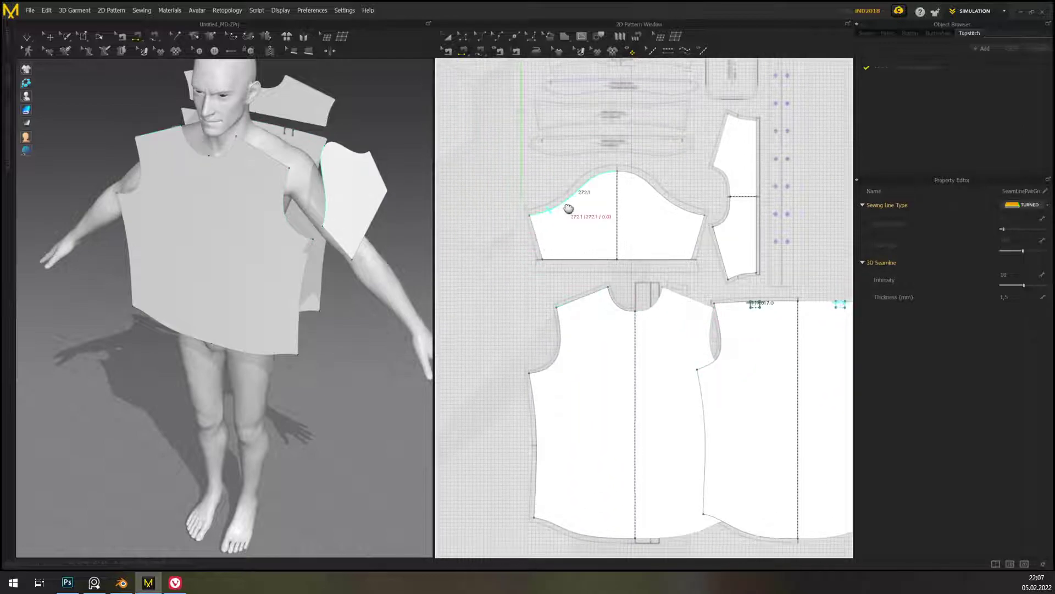
middle_click_drag(569, 204, 507, 234)
middle_click_drag(689, 281, 683, 196)
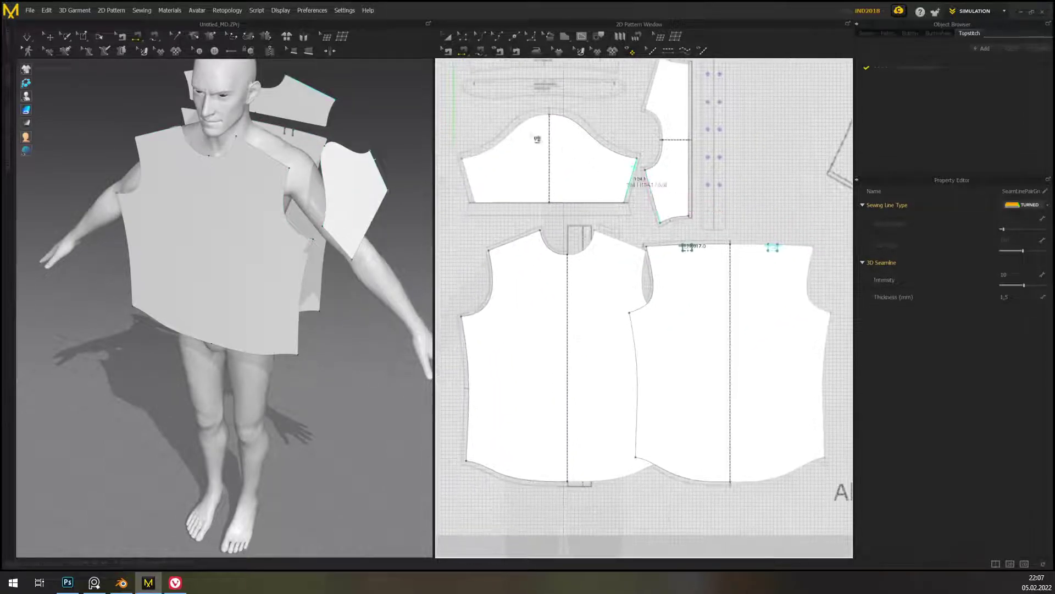
left_click(446, 36)
left_click(697, 311)
left_click_drag(698, 311, 763, 316)
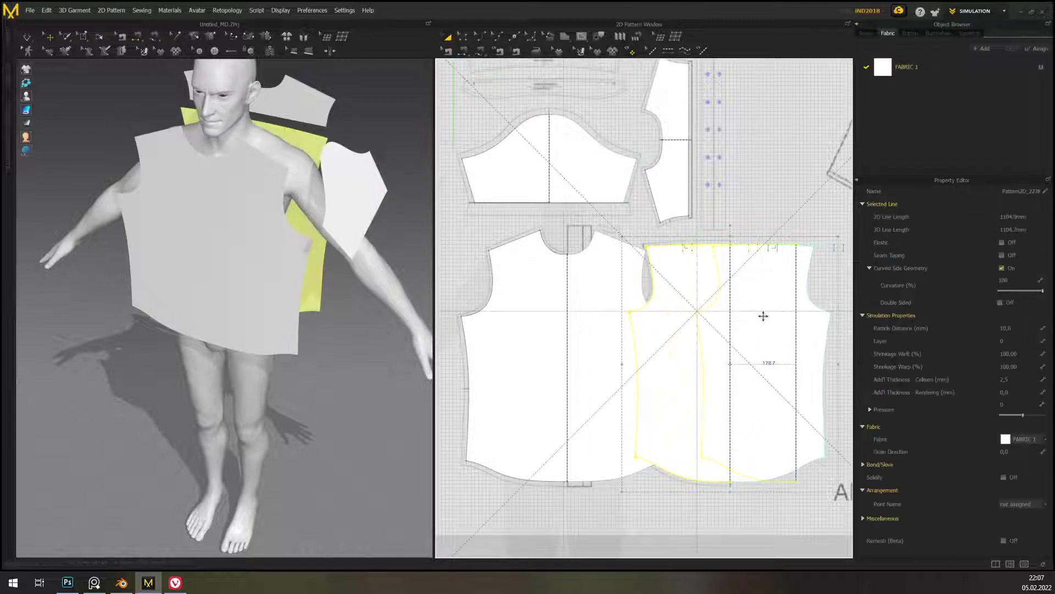
right_click_drag(402, 388, 367, 423)
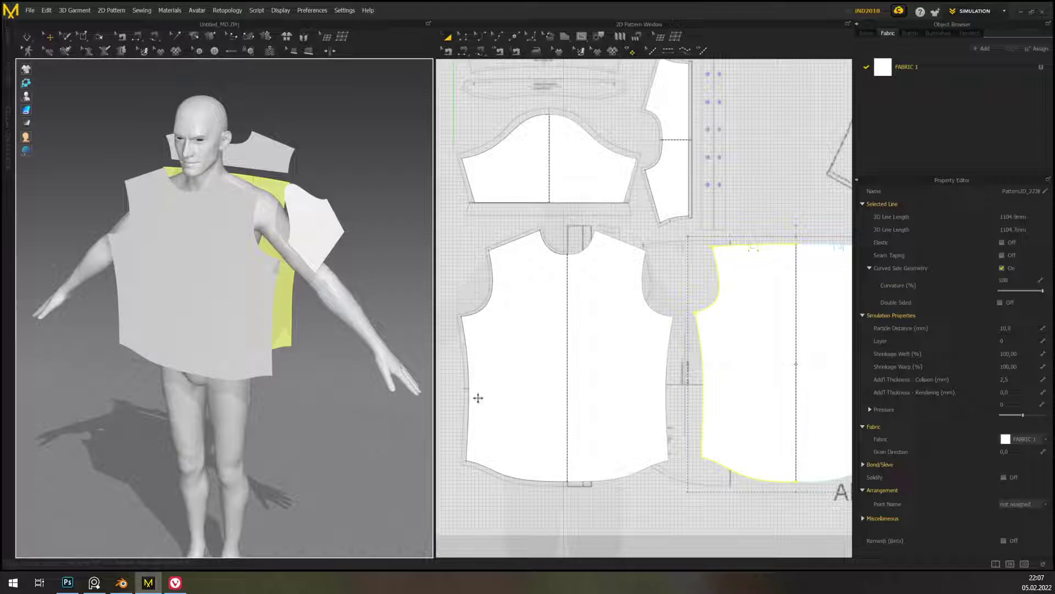
middle_click_drag(780, 200, 748, 244)
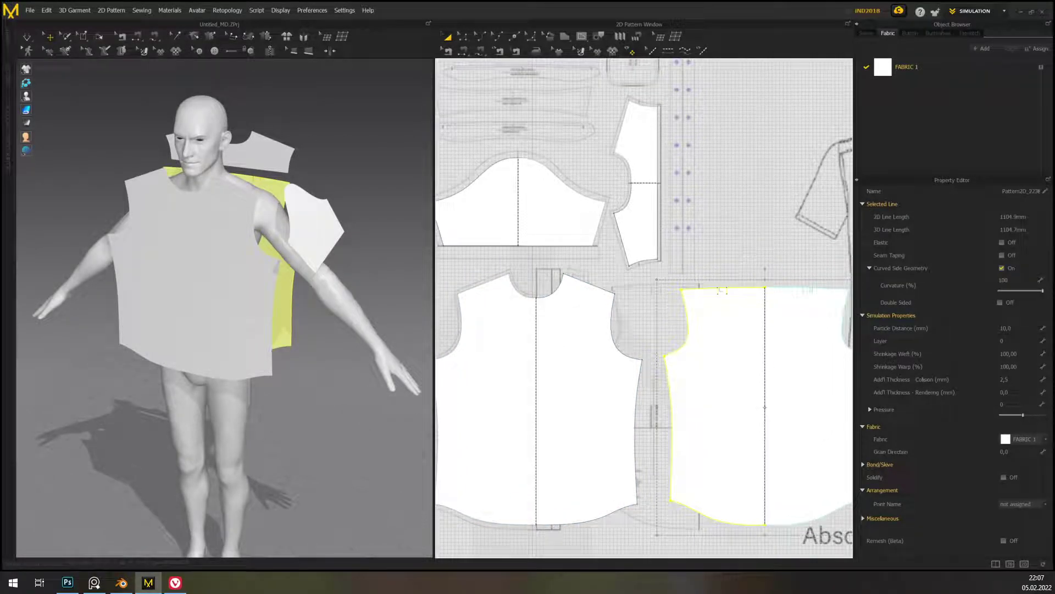
middle_click_drag(716, 173, 712, 214)
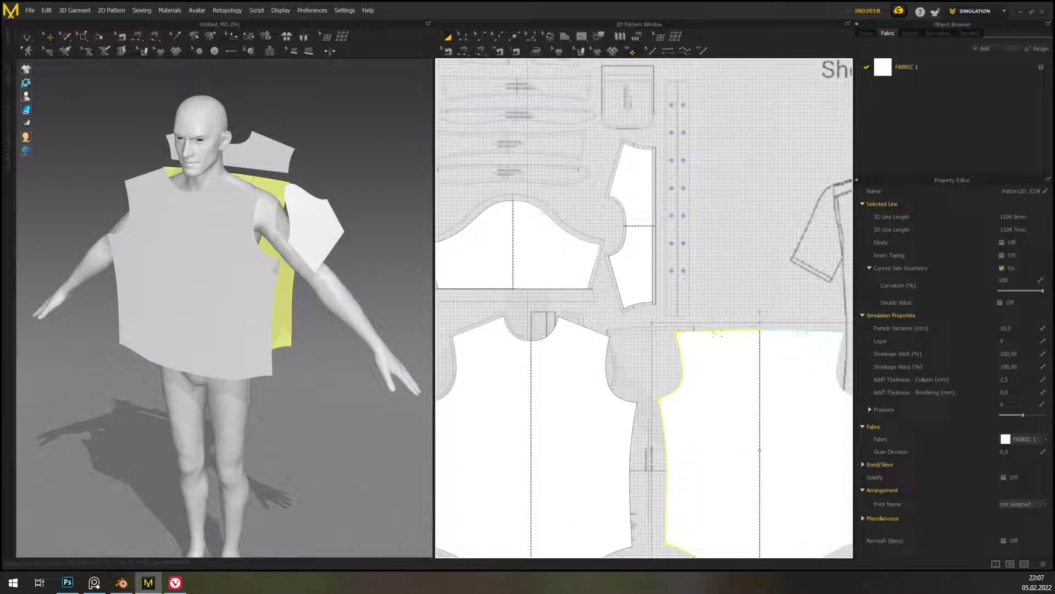
left_click(481, 51)
scroll(658, 328, "up", 4)
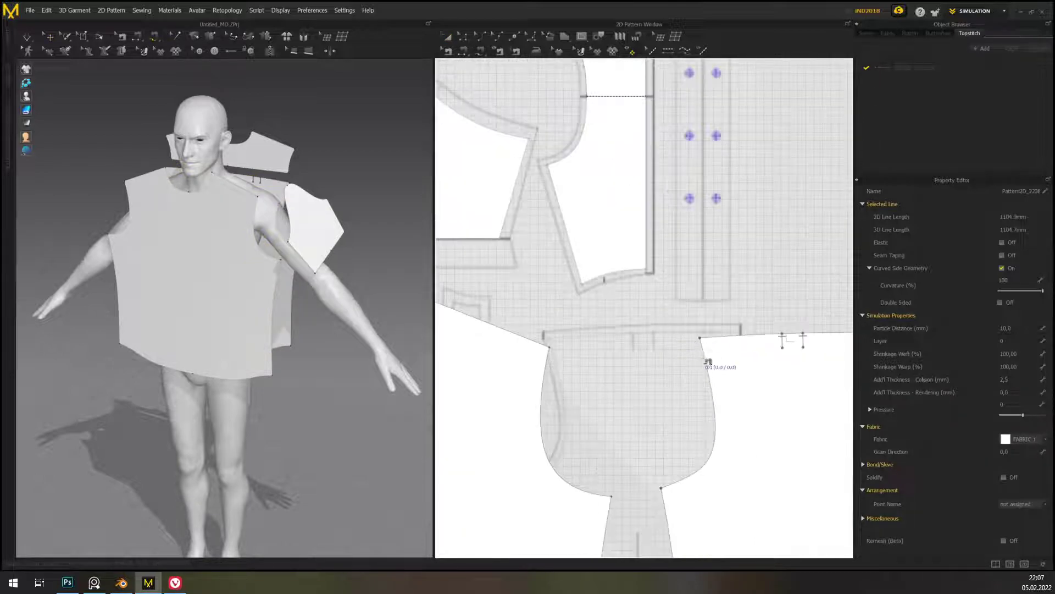
middle_click_drag(744, 348, 687, 356)
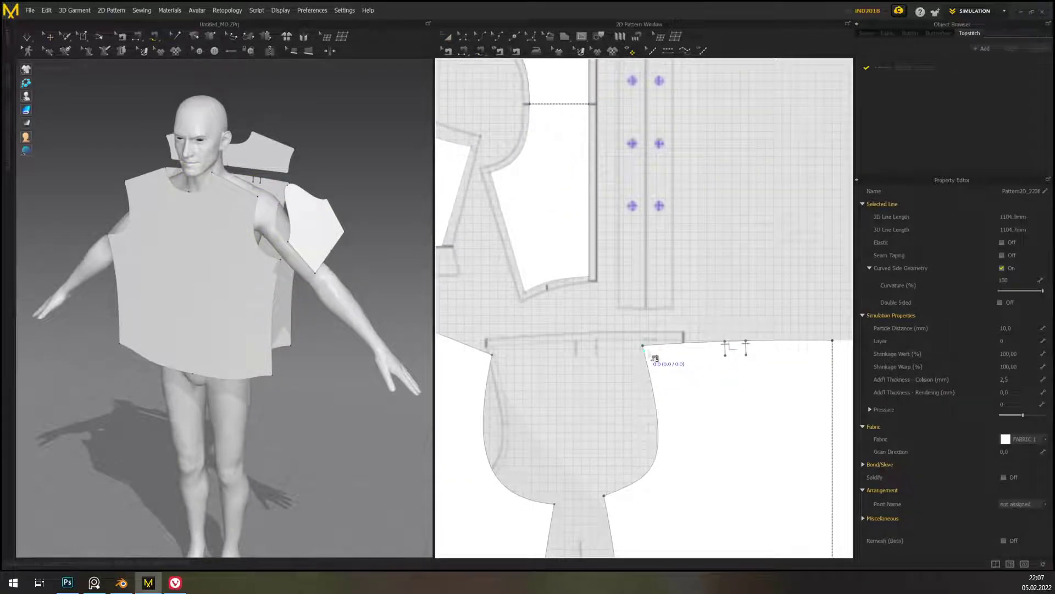
left_click(654, 356)
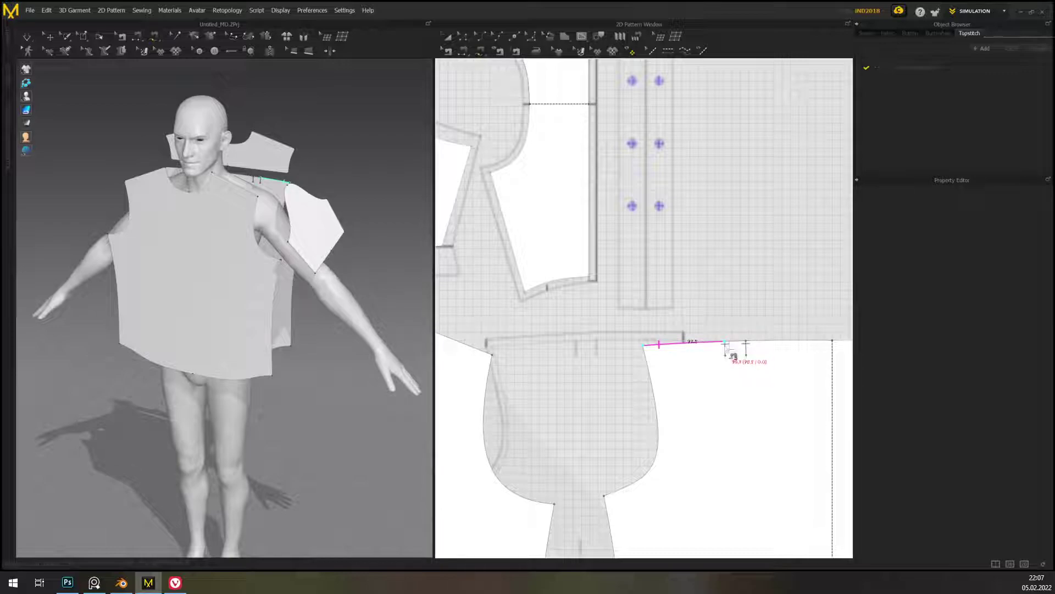
right_click(718, 301)
scroll(718, 300, "up", 6)
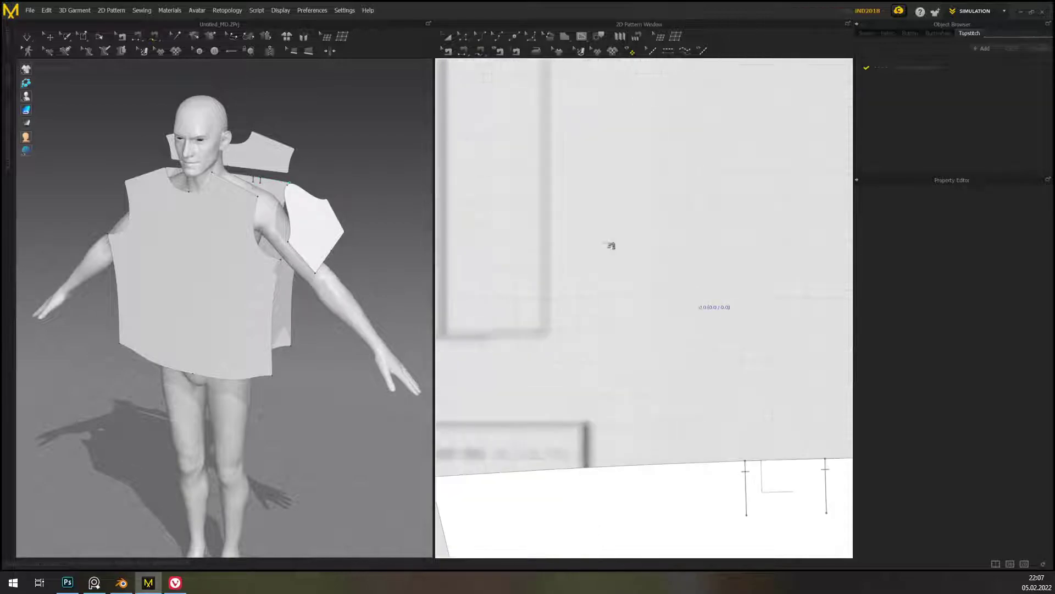
- Add points on the back panel's top edge where the two short pleat lines intersect it
left_click(454, 34)
left_click(449, 37)
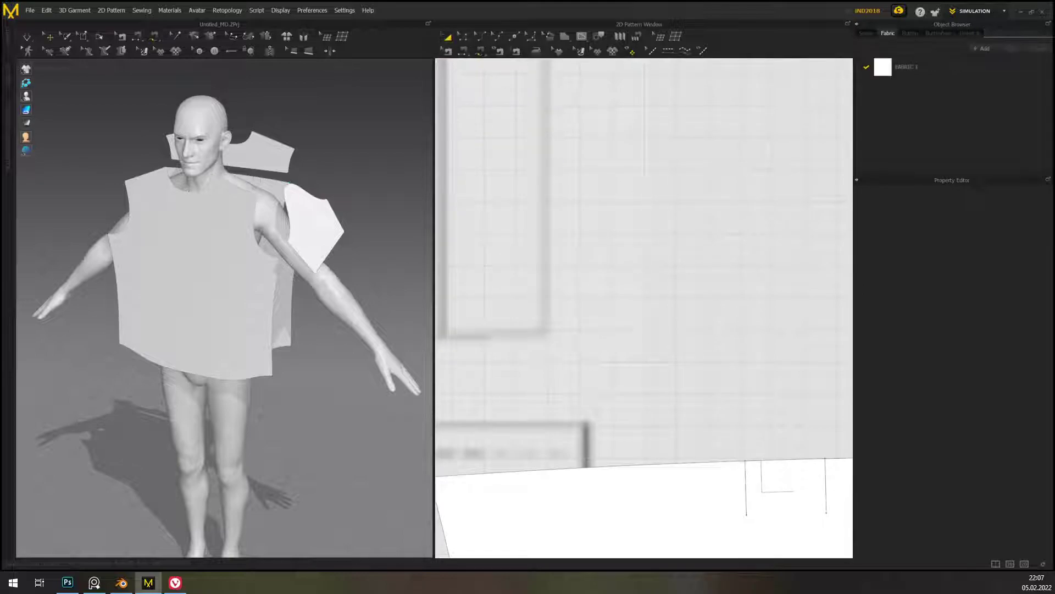
left_click(464, 36)
scroll(648, 396, "up", 1)
scroll(654, 400, "down", 1)
middle_click_drag(717, 421, 692, 274)
left_click(747, 319)
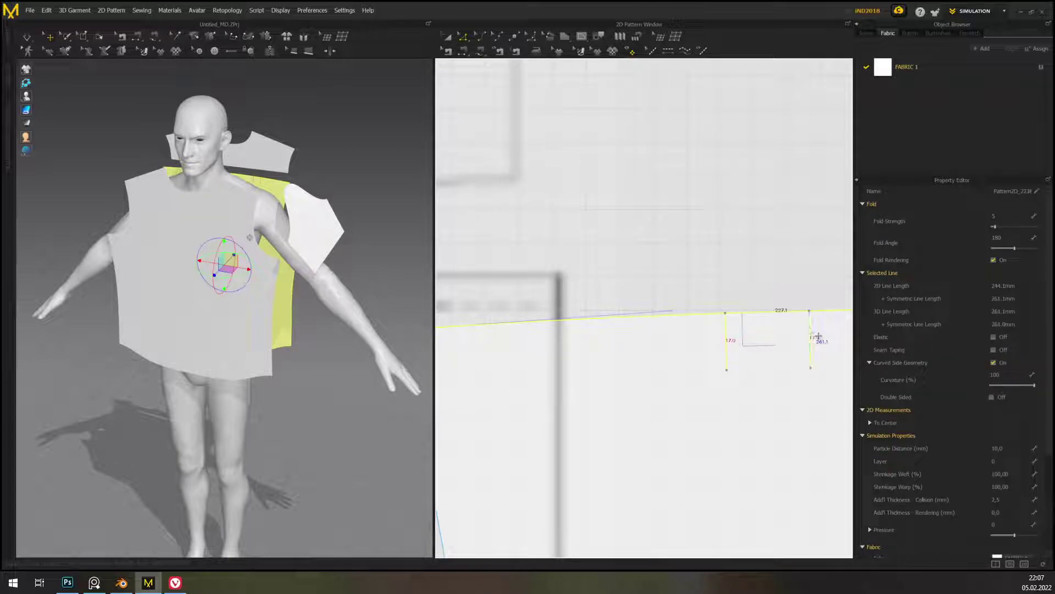
right_click(809, 310)
right_click(776, 311)
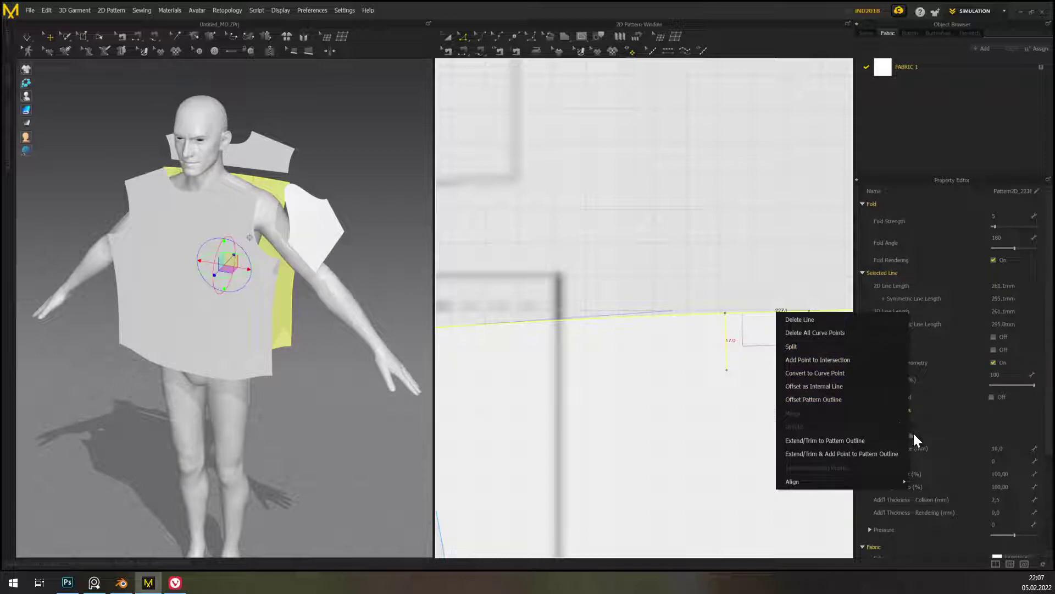
left_click(859, 358)
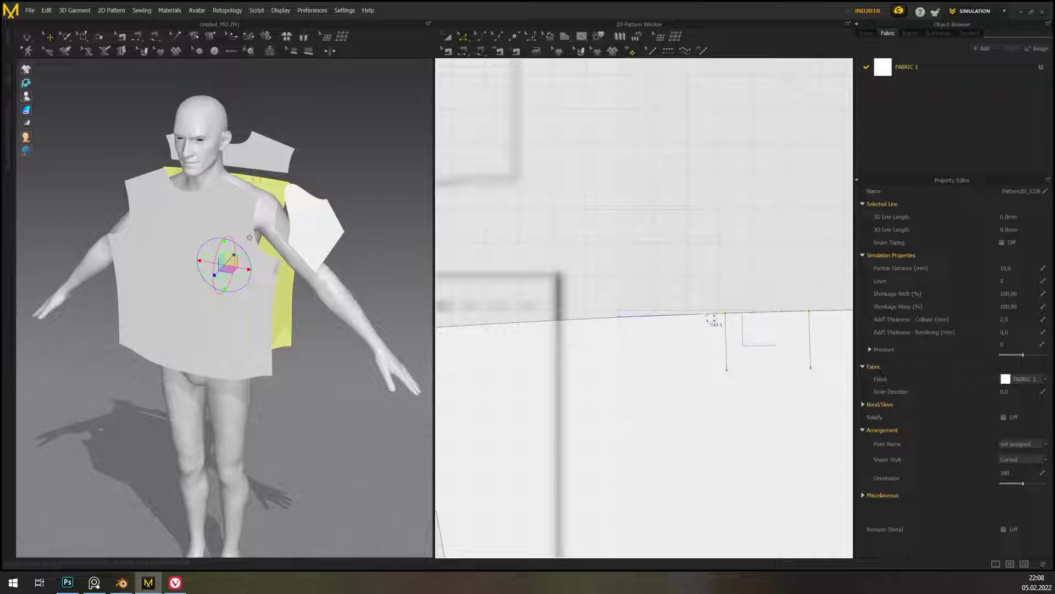
left_click(711, 316)
scroll(687, 385, "down", 5)
left_click(701, 268)
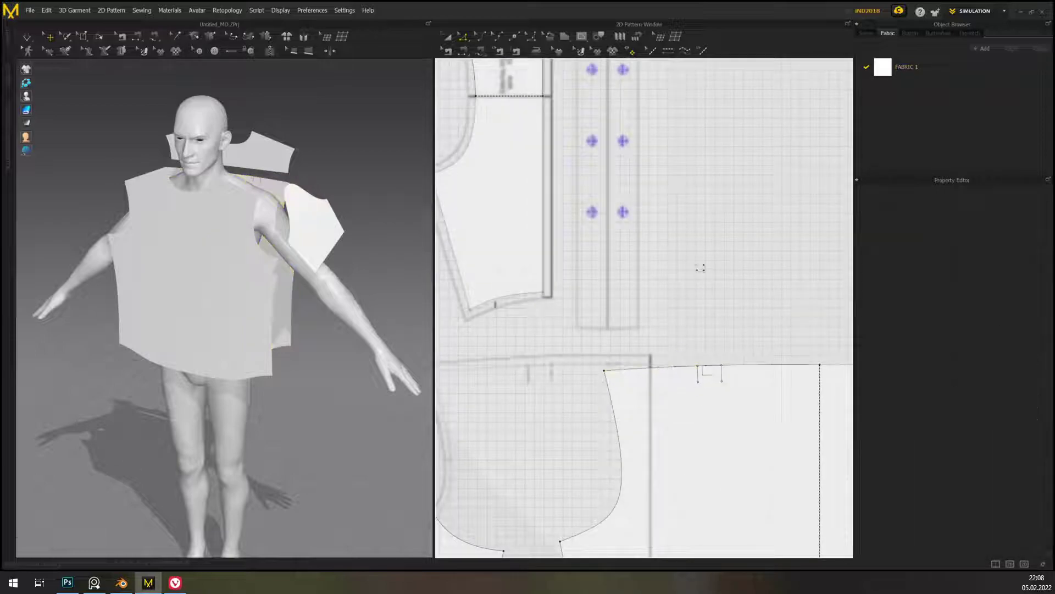
- Free-sew the back panel's top edge between the armhole corner and the first pleat line to the yoke's lower edge, starting at its armhole corner
middle_click_drag(728, 276, 775, 291)
left_click(481, 51)
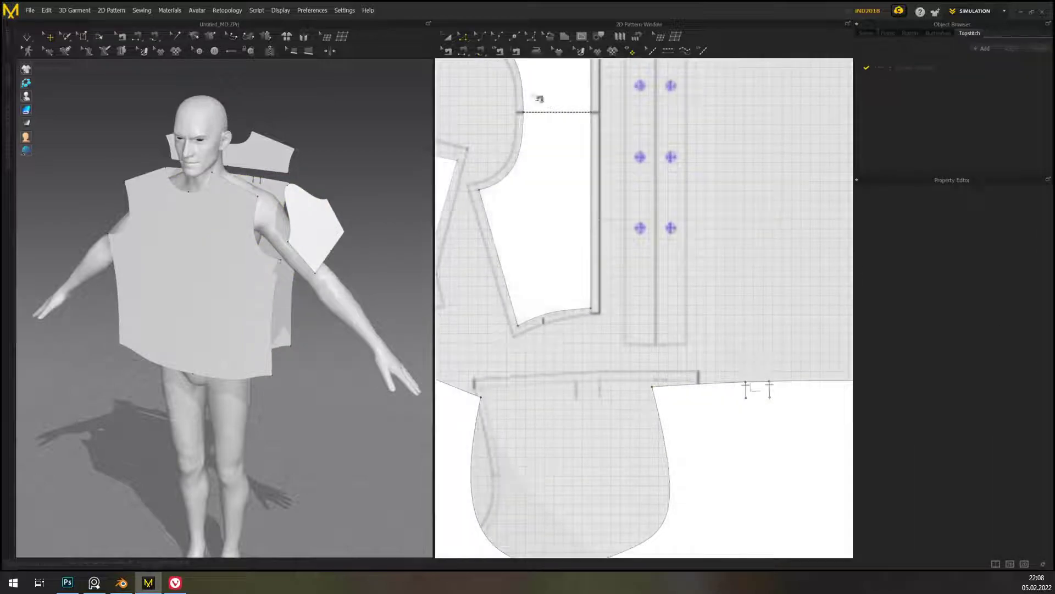
left_click(654, 391)
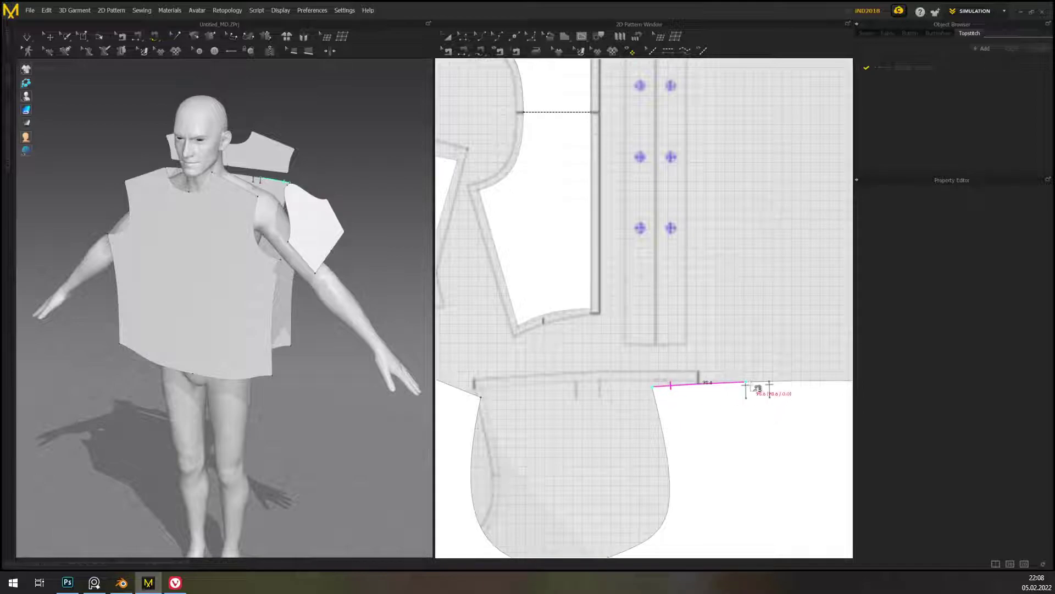
left_click(747, 384)
left_click(592, 310)
left_click(591, 216)
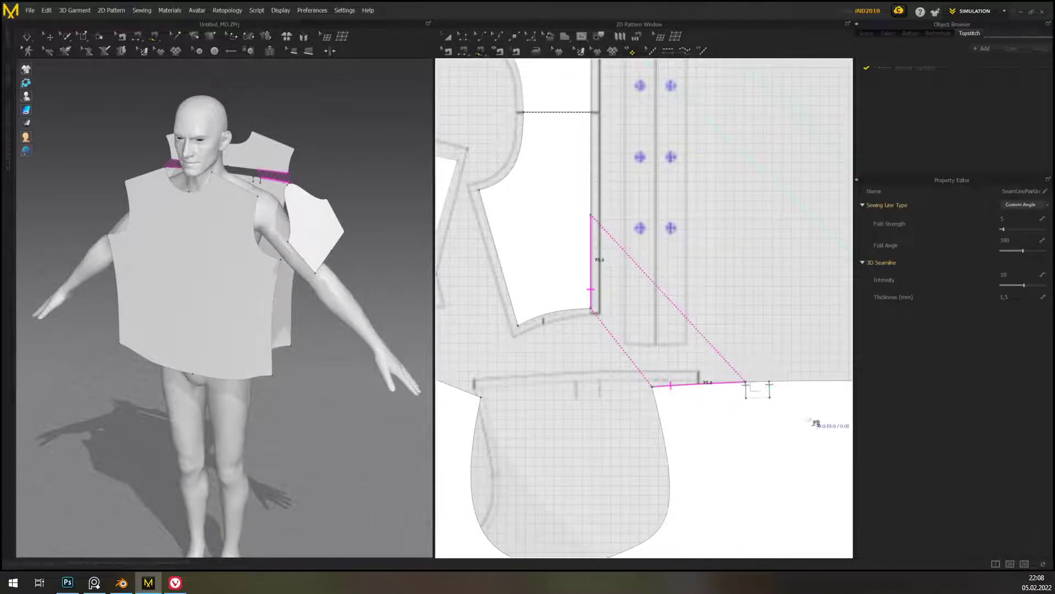
- Free-sew the back panel's top edge from the second pleat line to the centre fold to the yoke's lower edge, ending at its centre line
middle_click_drag(809, 419, 740, 436)
left_click(699, 398)
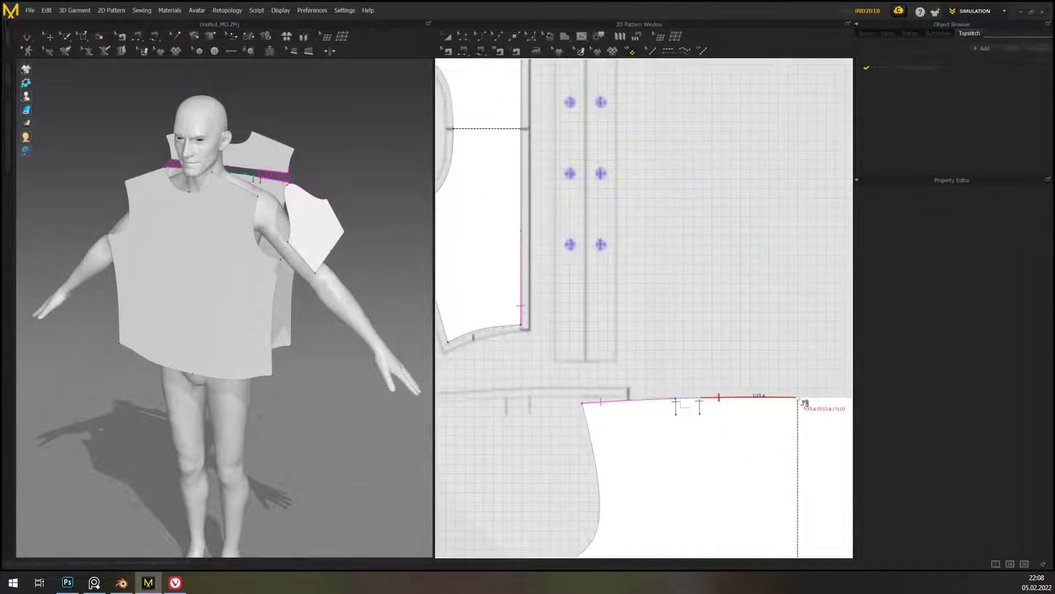
left_click(798, 396)
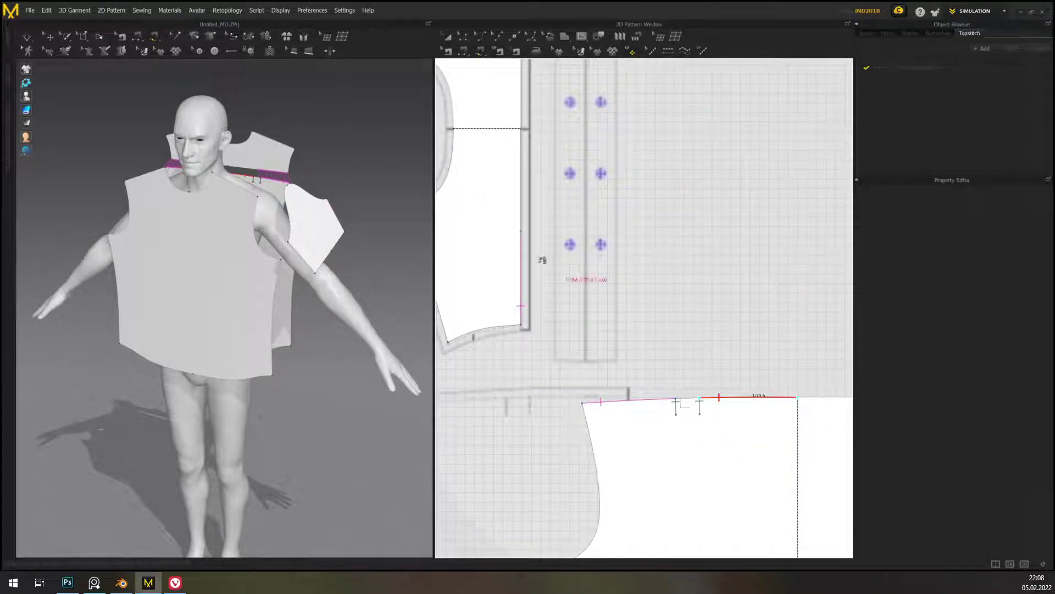
left_click(521, 230)
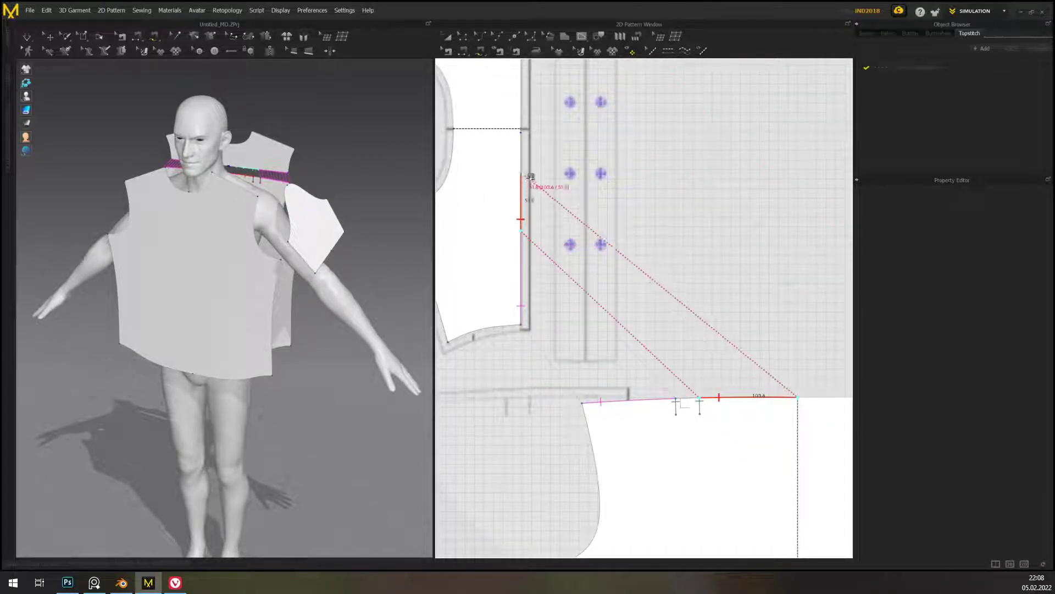
left_click(531, 137)
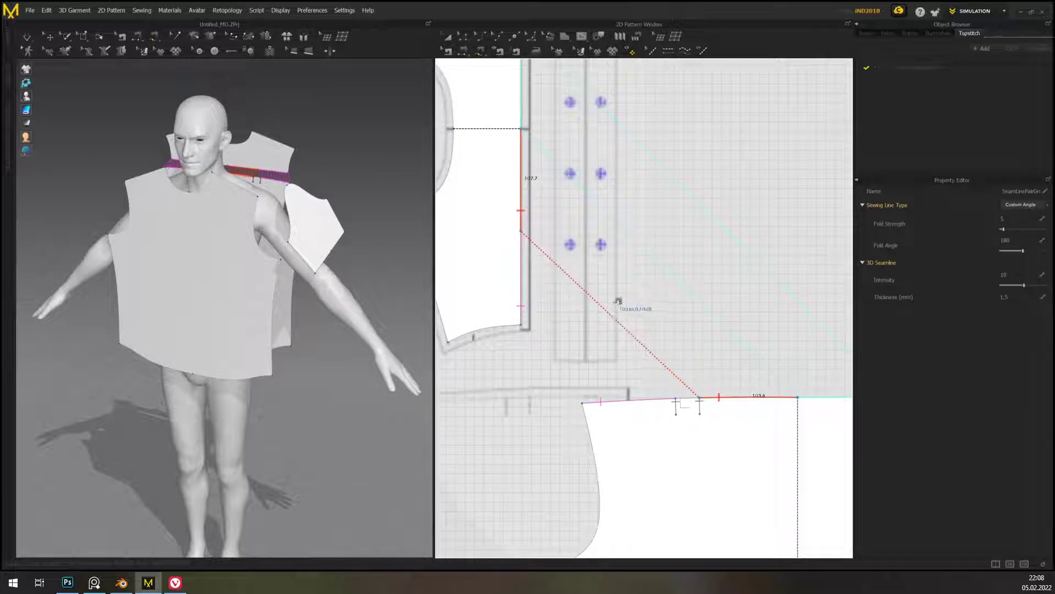
- Sew the front panel's side seam to the facing side seam of the back panel with segment sewing
right_click_drag(550, 236, 638, 304)
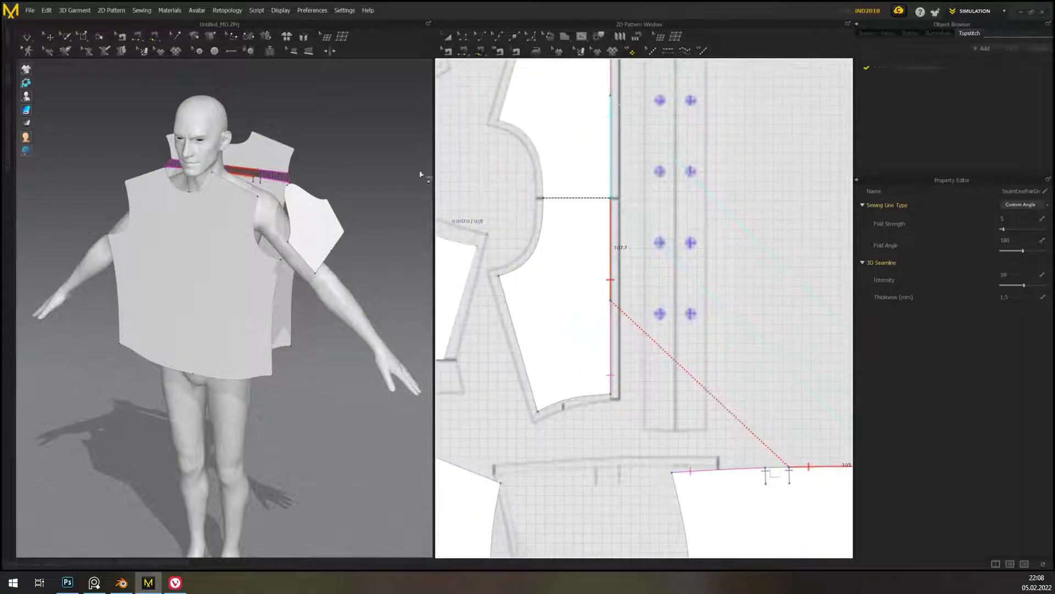
scroll(656, 378, "down", 3)
scroll(687, 362, "up", 2)
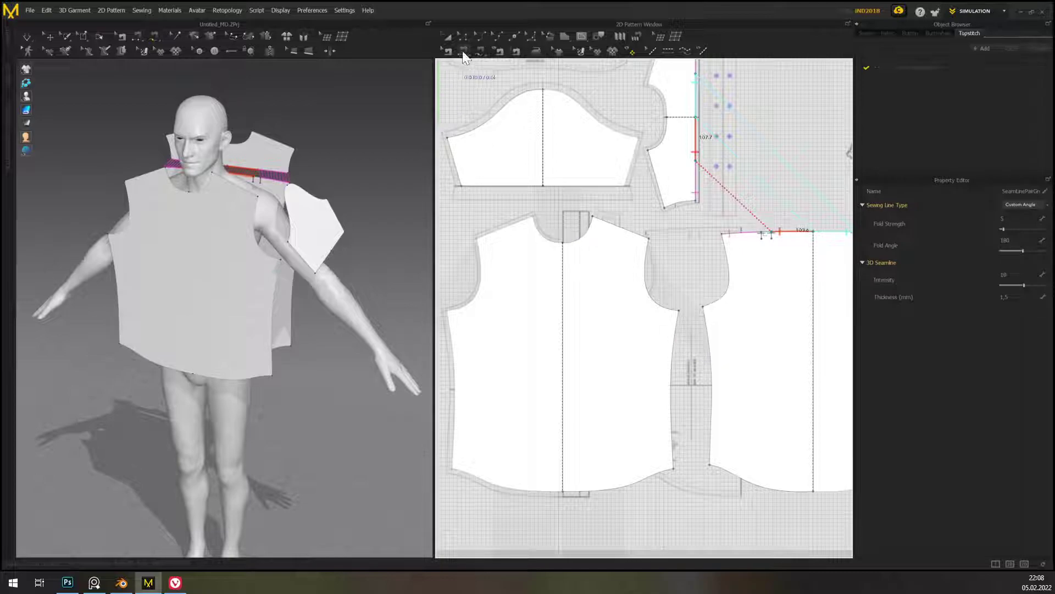
left_click(674, 358)
left_click(707, 350)
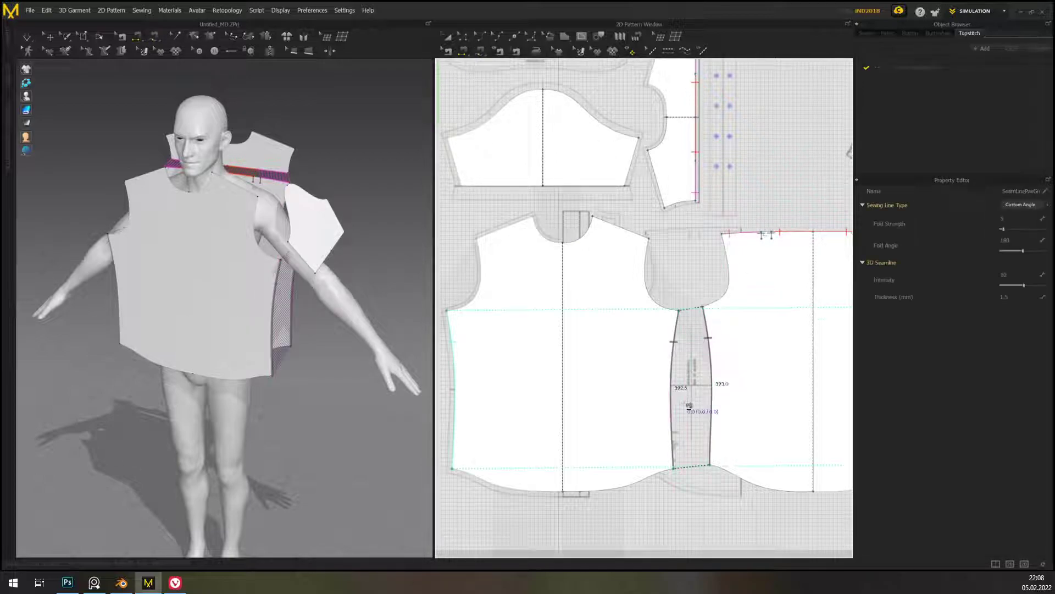
- Try to sew the front panel's armhole to one half of the linked sleeve cap, and undo that seam
left_click(652, 297)
middle_click_drag(660, 221, 669, 151)
middle_click_drag(662, 213, 508, 308)
middle_click_drag(476, 255, 653, 344)
middle_click_drag(665, 292, 636, 285)
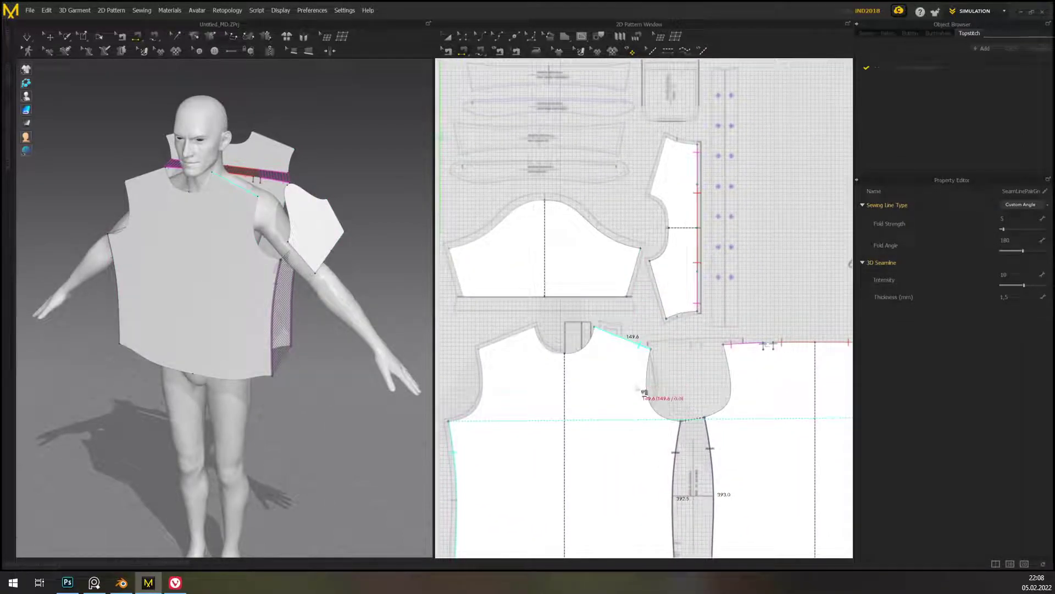
right_click_drag(711, 368, 726, 376)
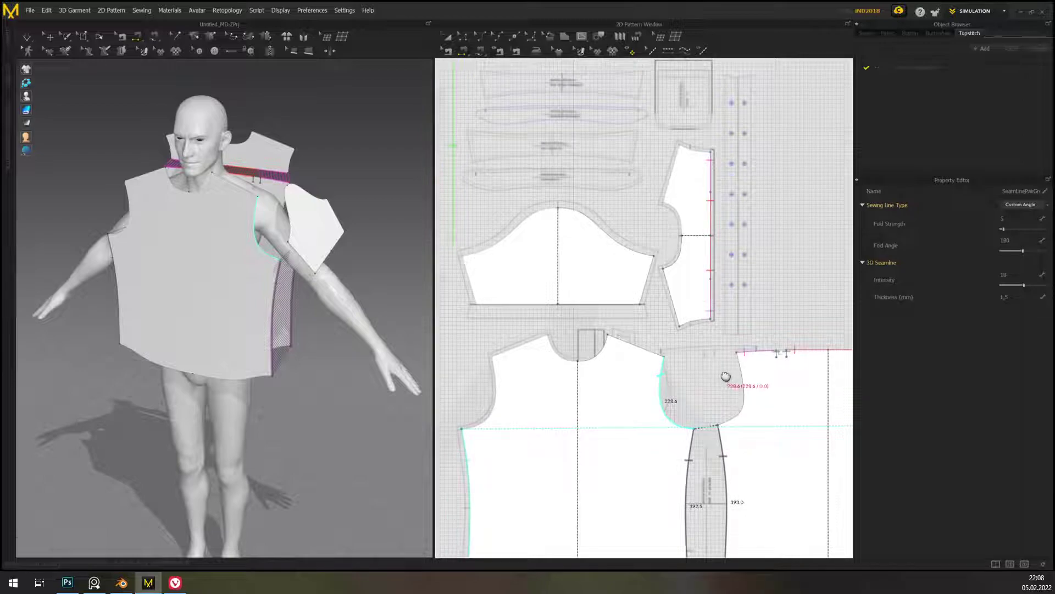
left_click(260, 226)
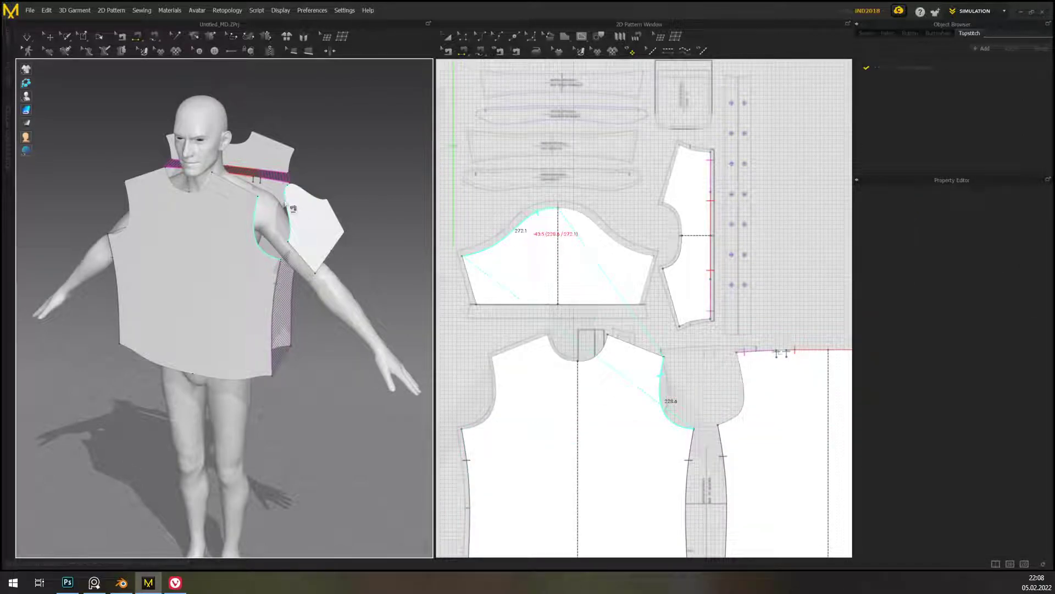
left_click(336, 242)
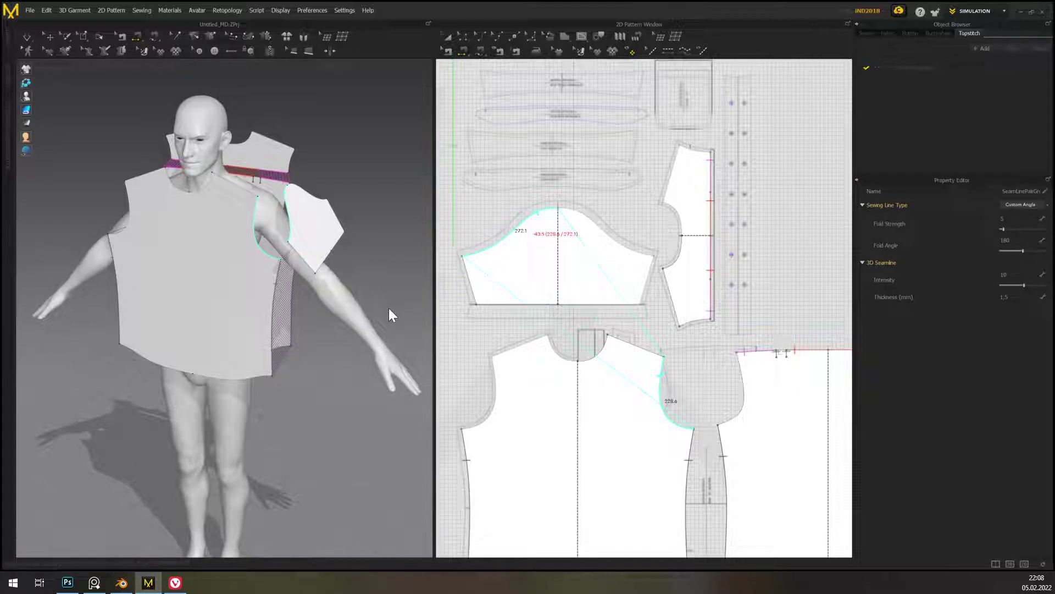
middle_click_drag(397, 290, 393, 327)
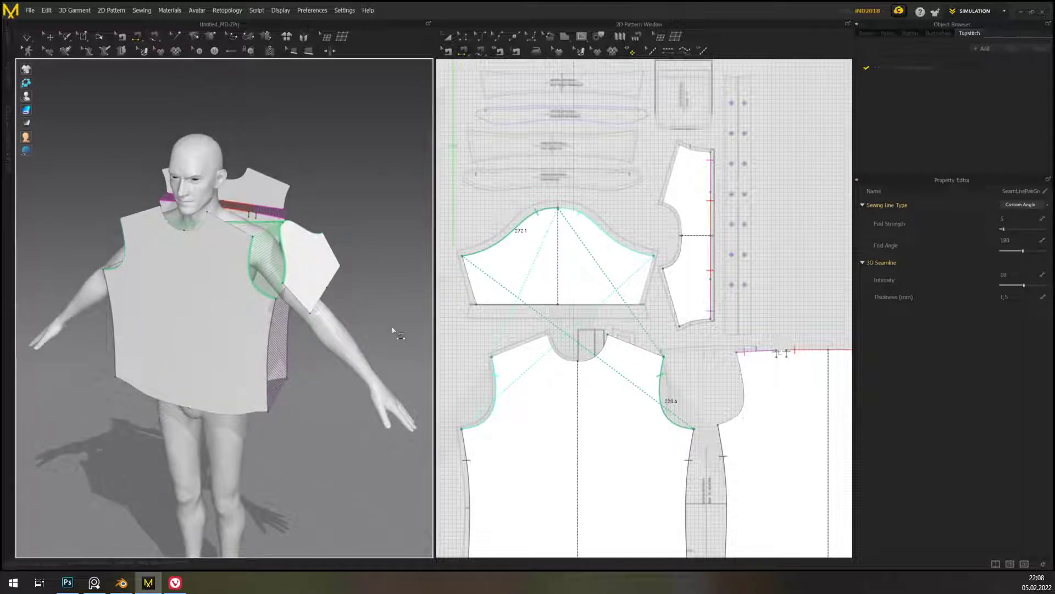
key("ctrl+z")
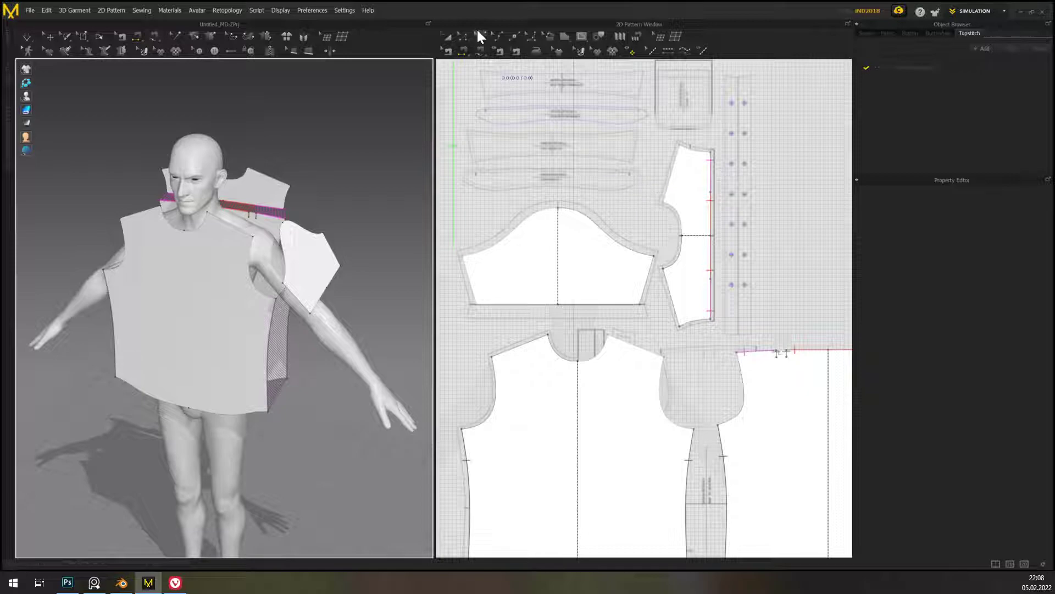
- Select the sleeve pattern, hide the garment in the 3D view, and show only the sleeve's 3D pattern again
left_click(447, 35)
left_click(548, 299)
scroll(549, 299, "down", 3)
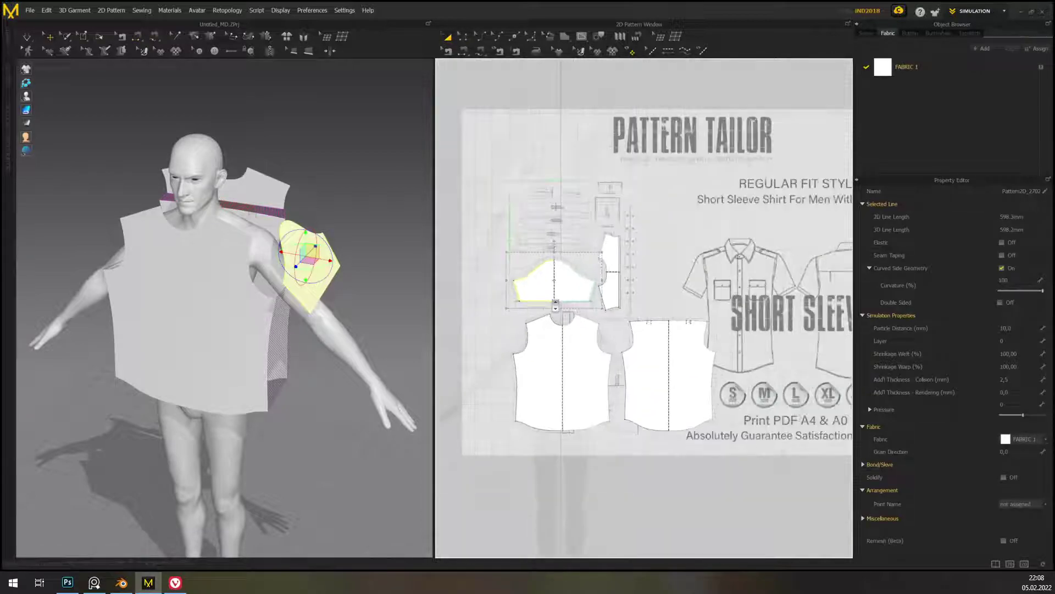
scroll(531, 291, "up", 3)
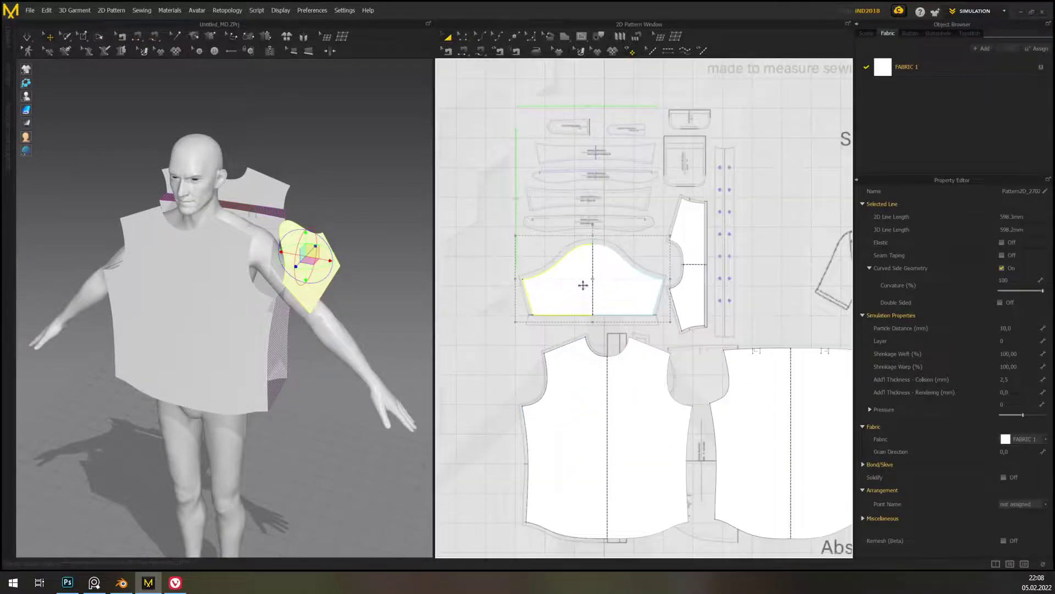
key("shift+c")
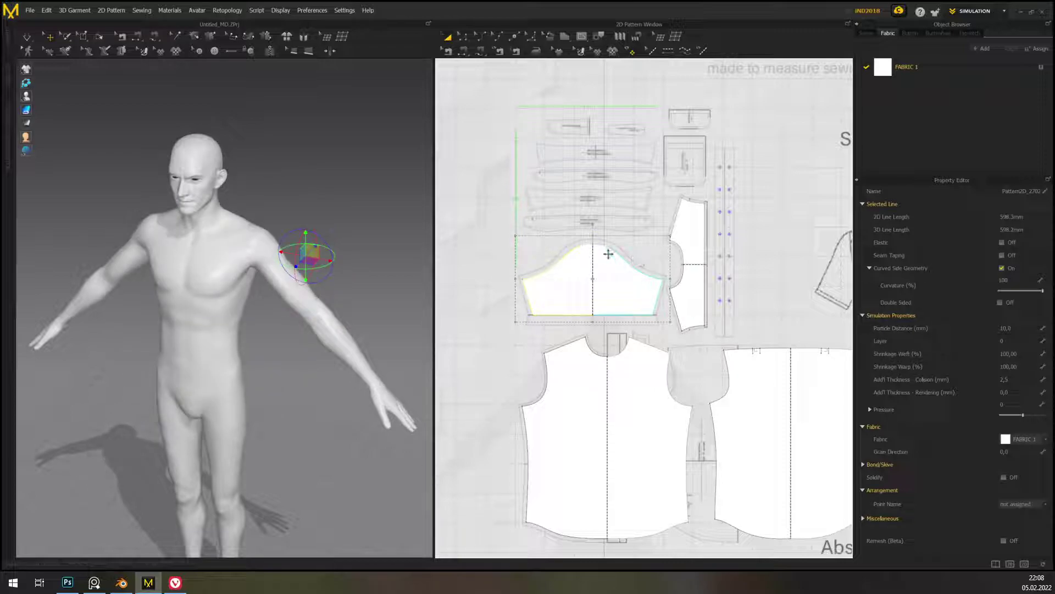
right_click(316, 259)
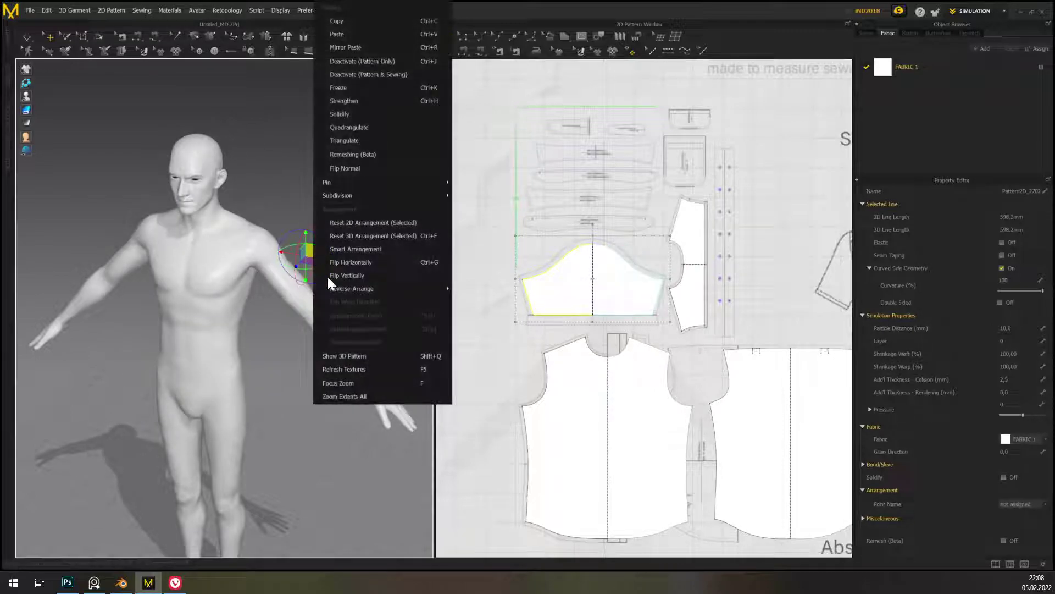
left_click(378, 356)
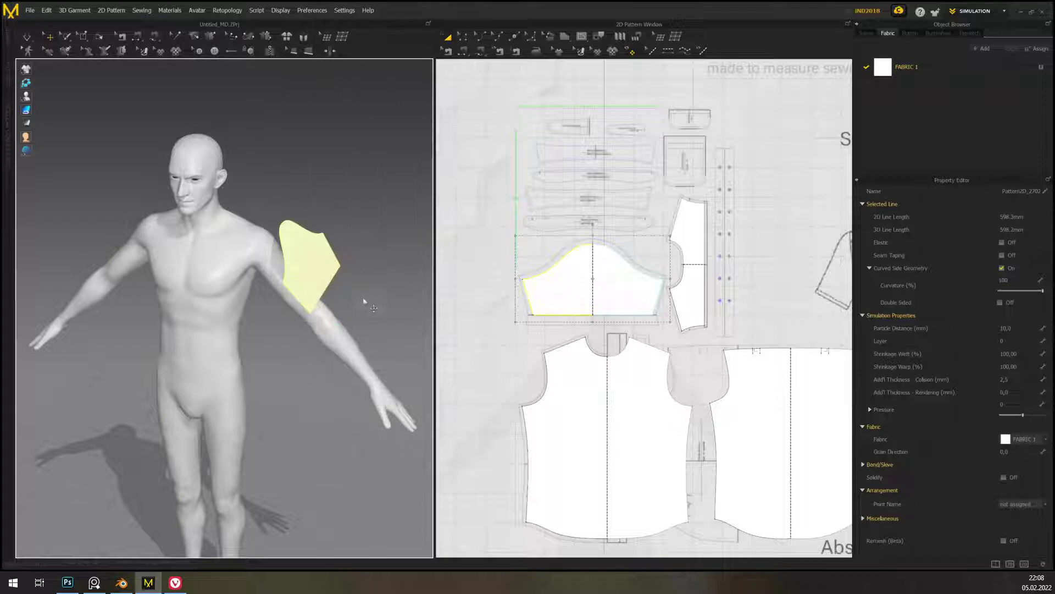
- Select all the pattern pieces and show their 3D patterns again around the avatar
scroll(516, 371, "down", 3)
left_click_drag(498, 248, 727, 487)
right_click(572, 409)
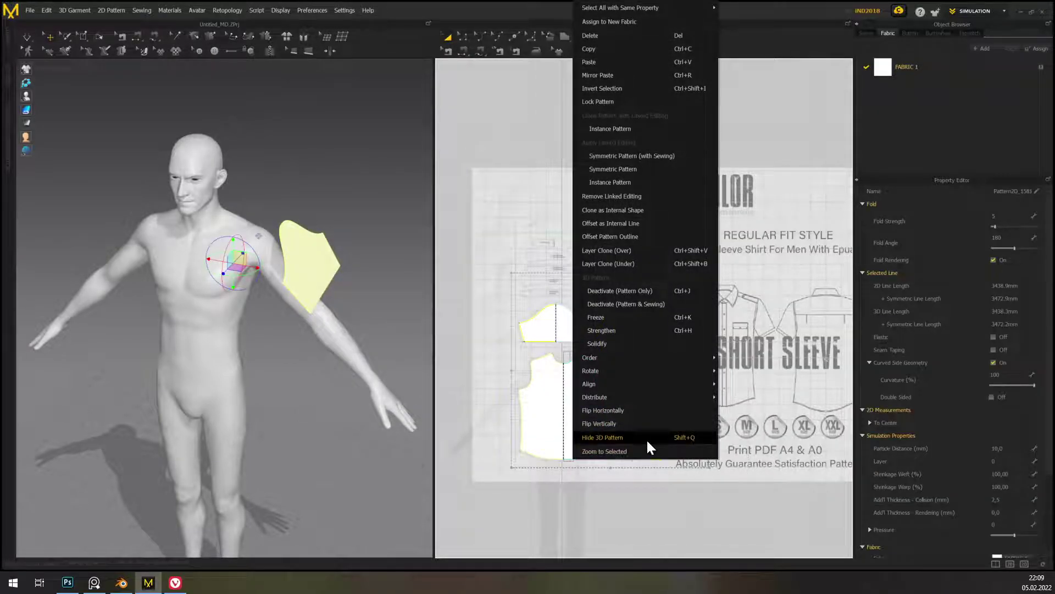
left_click(647, 439)
right_click(604, 433)
left_click(655, 440)
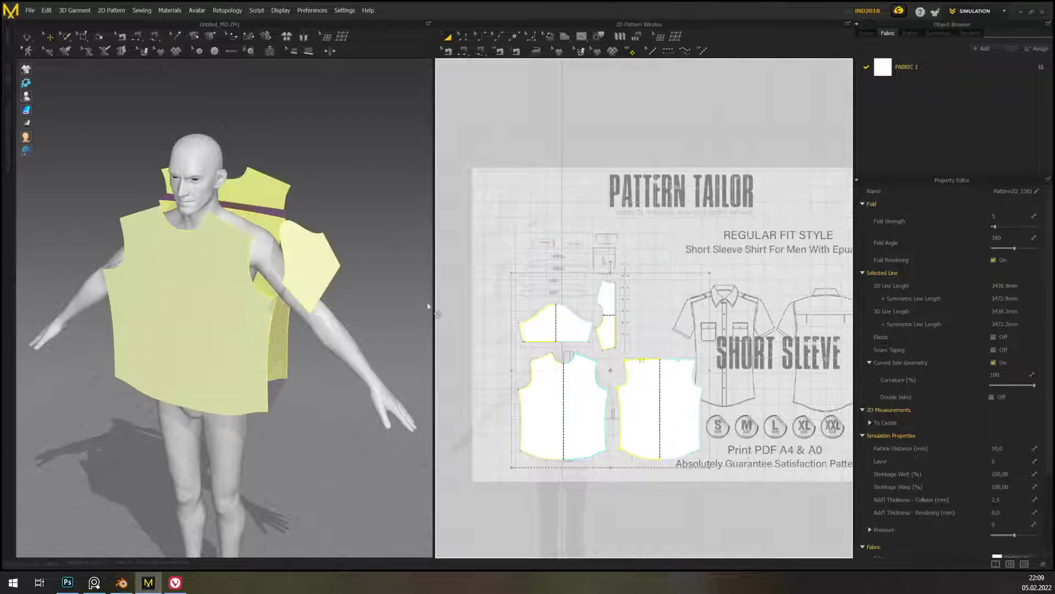
left_click(407, 291)
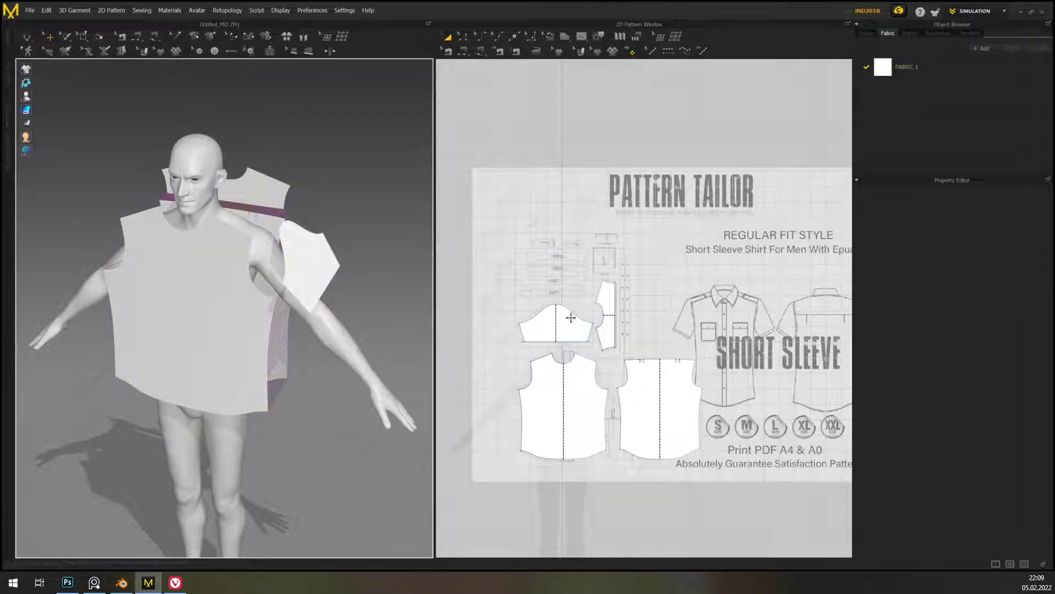
- Remove the linked editing between the two halves of the sleeve pattern
left_click(542, 327)
key("z")
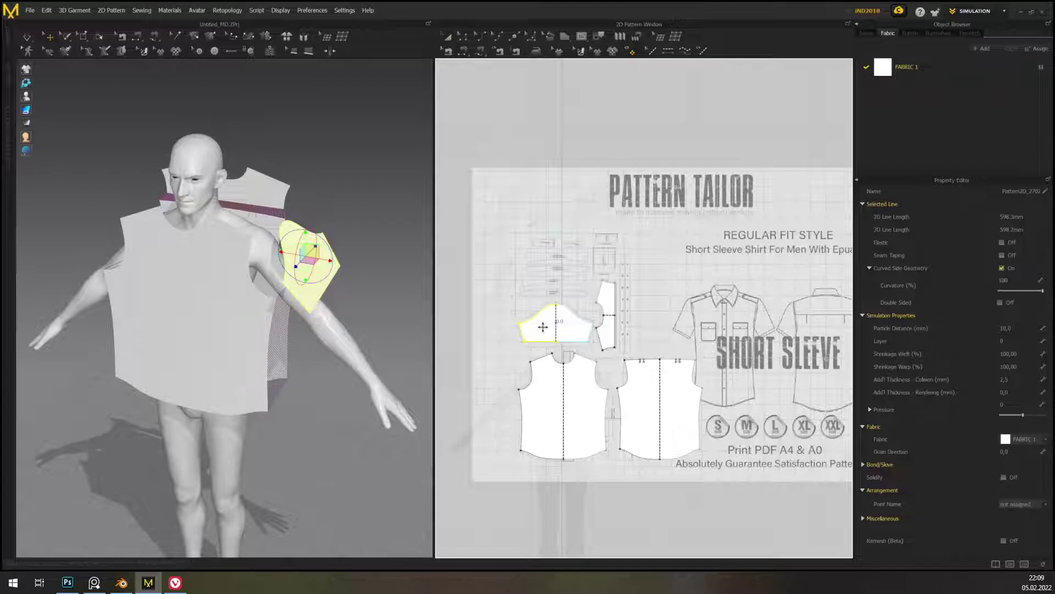
right_click(546, 314)
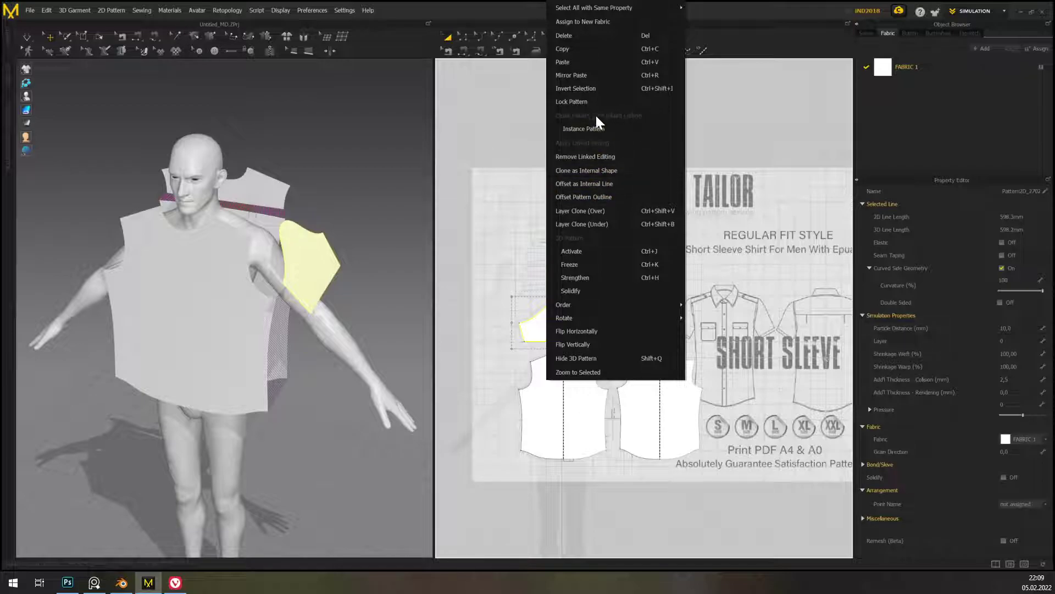
left_click(488, 300)
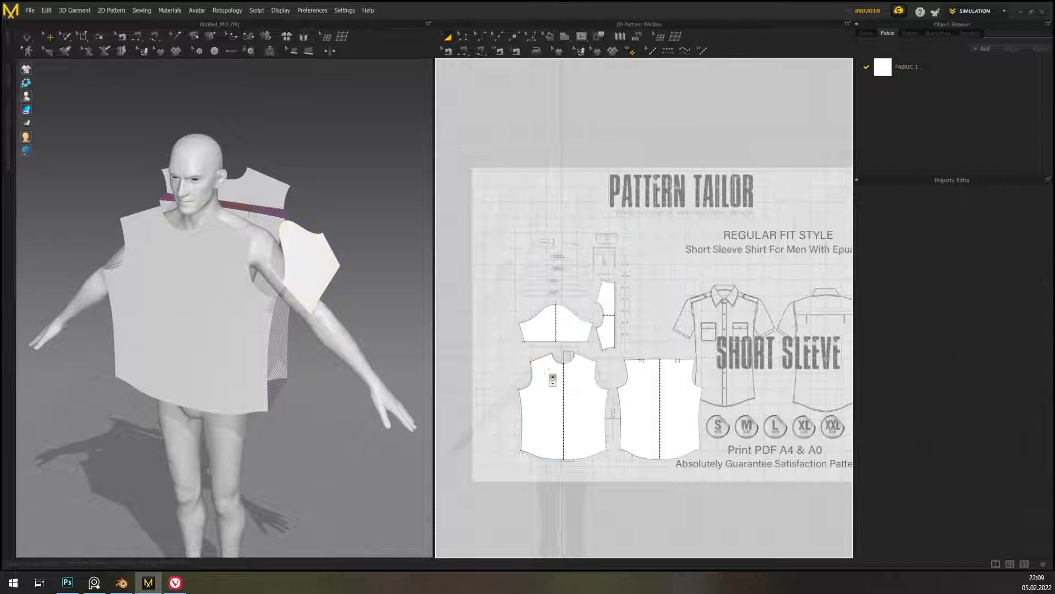
scroll(543, 346, "up", 4)
scroll(549, 311, "down", 3)
right_click(564, 310)
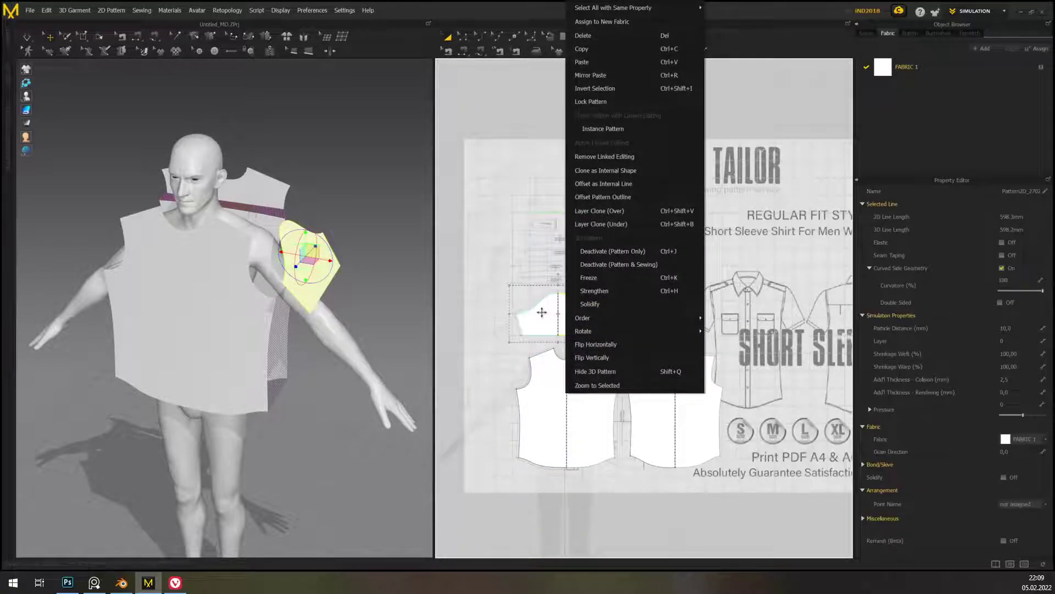
right_click(541, 311)
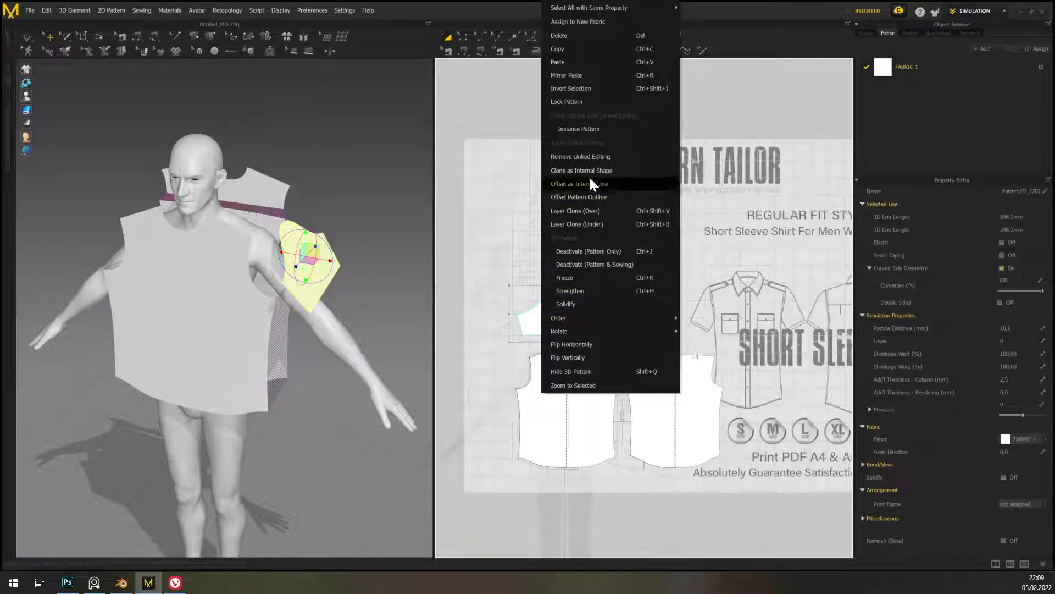
left_click(579, 162)
- Clone the sleeve as a symmetric pattern with sewing beside the yoke, and move the copy to the avatar's right arm in 3D
right_click(535, 314)
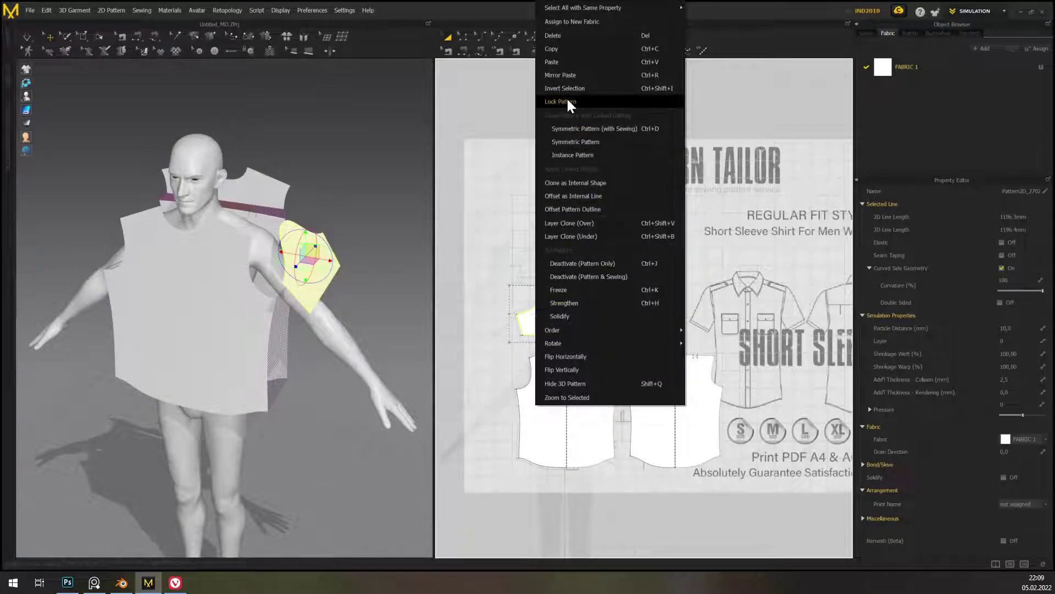
left_click(596, 127)
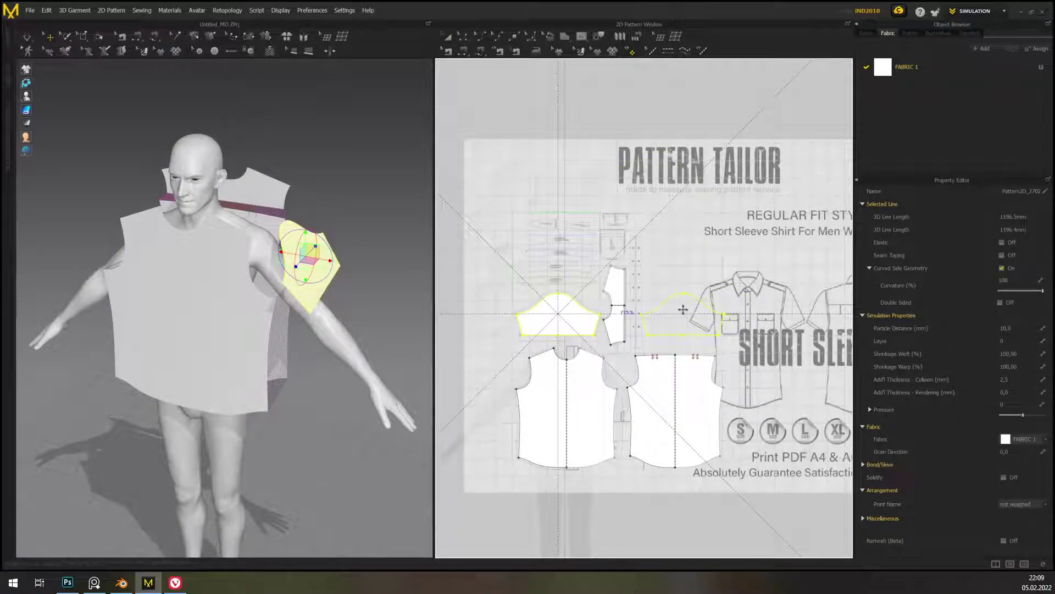
left_click(397, 339)
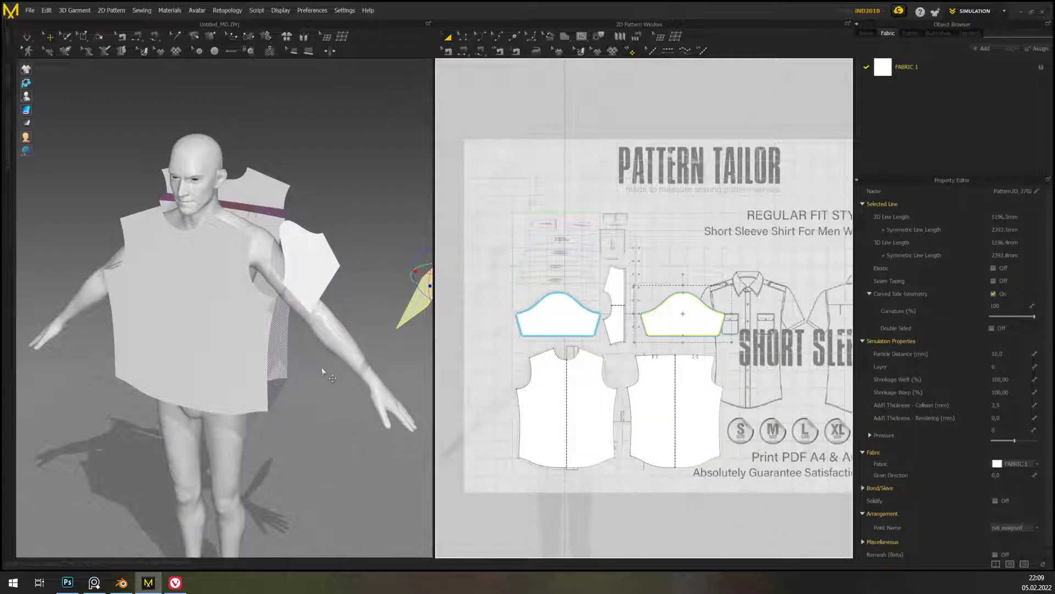
scroll(323, 374, "down", 3)
left_click_drag(400, 289, 160, 226)
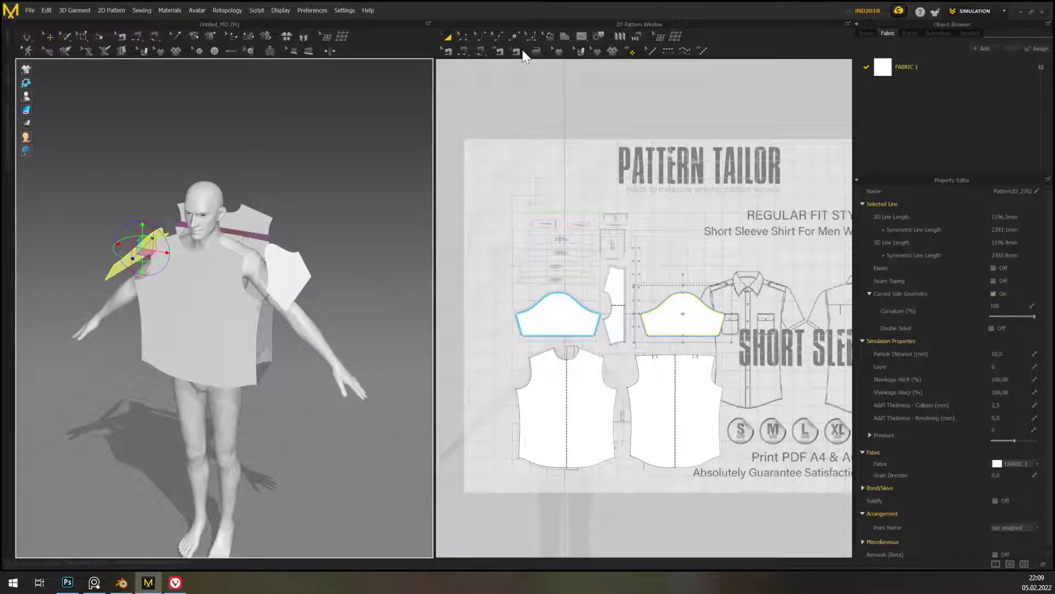
- Sew the front panel's armhole to the front half of the original sleeve's cap with segment sewing
left_click(458, 51)
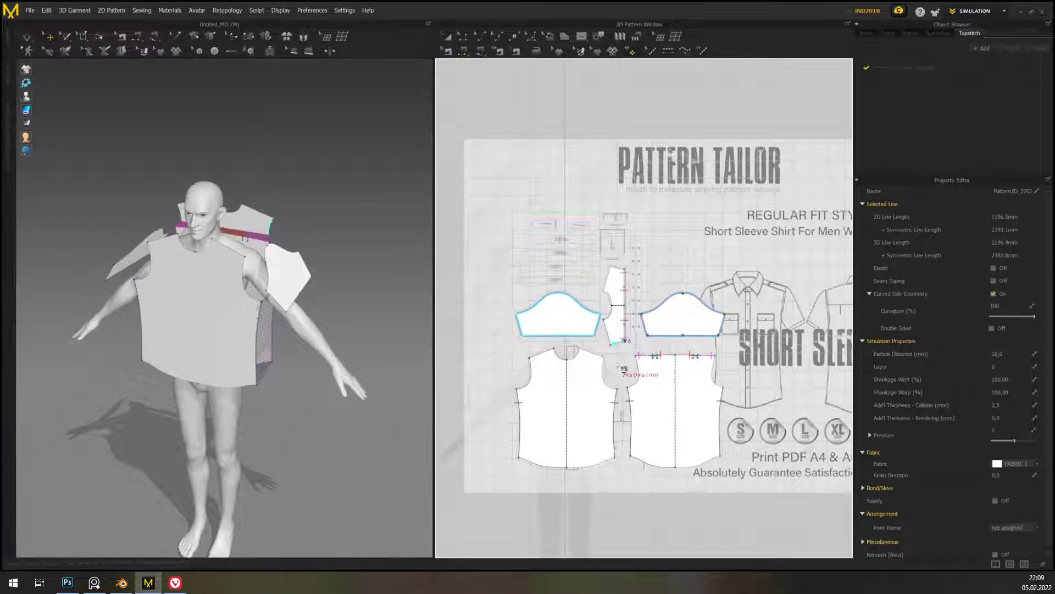
left_click(612, 379)
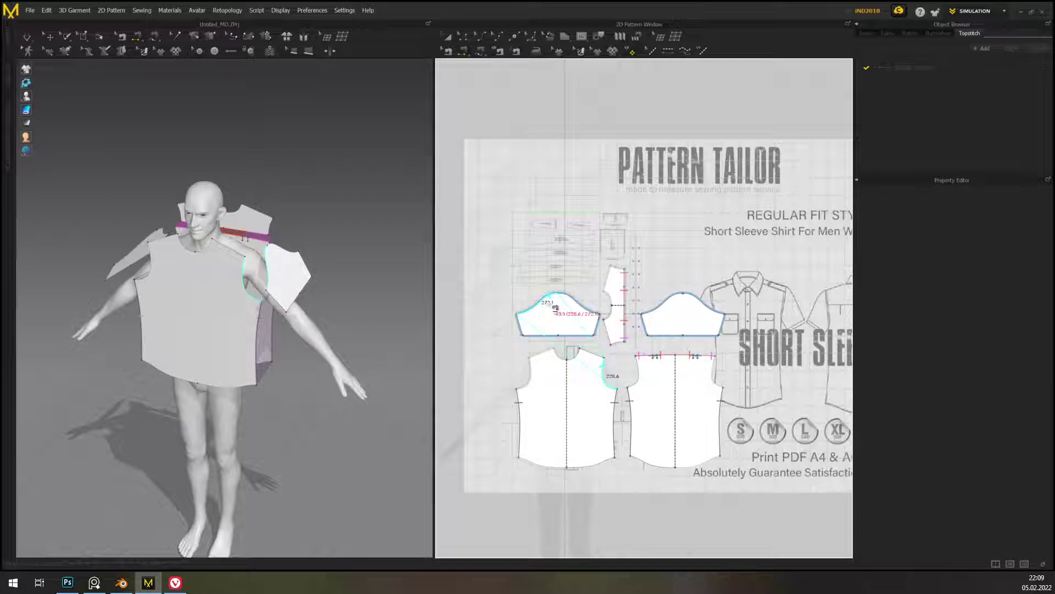
- Sew the rear half of the sleeve cap to the armhole edges of the yoke and the back panel
right_click_drag(412, 339, 286, 344)
scroll(330, 341, "up", 2)
middle_click_drag(323, 350, 198, 421)
scroll(259, 383, "up", 3)
middle_click_drag(267, 381, 287, 359)
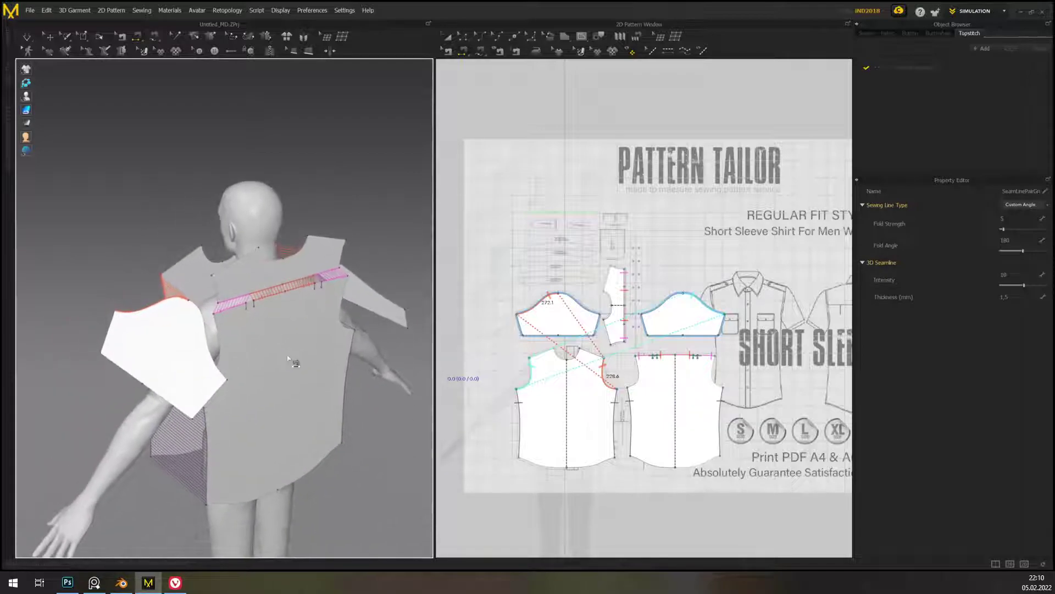
scroll(292, 360, "up", 5)
middle_click_drag(295, 401, 325, 346)
right_click_drag(323, 344, 331, 346)
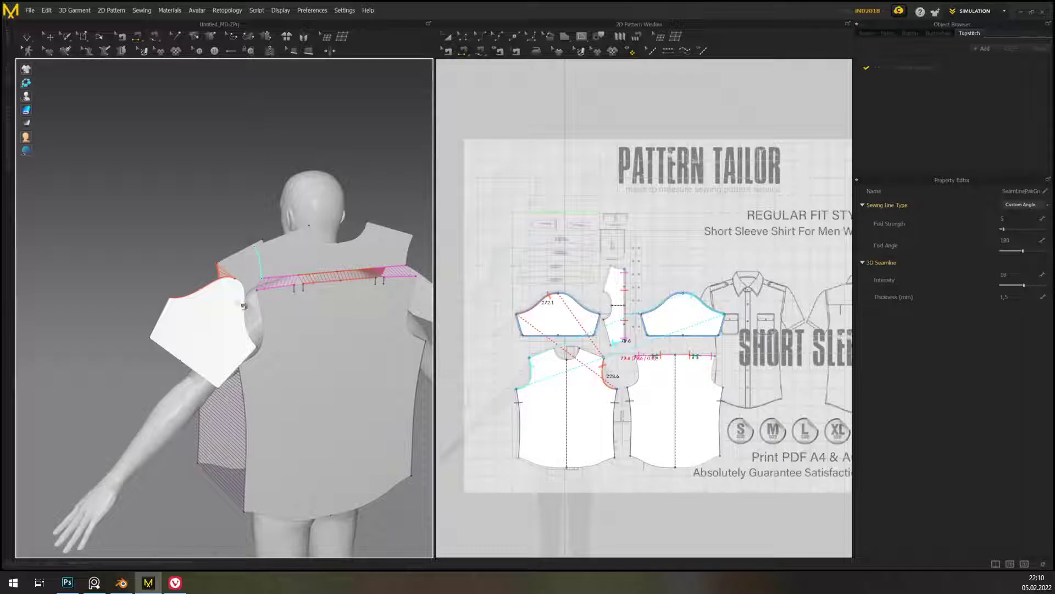
left_click(246, 297)
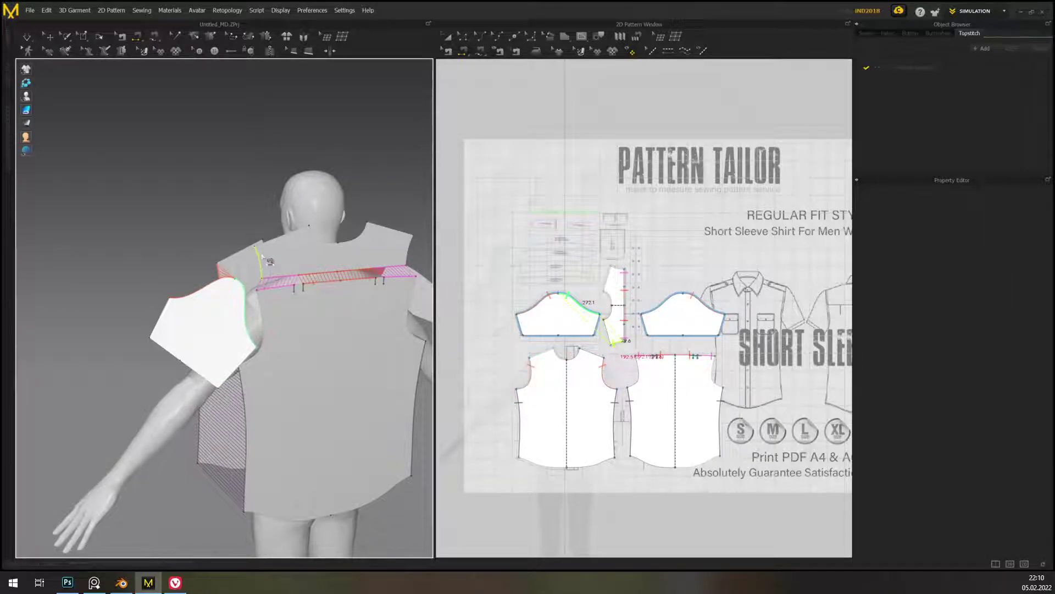
left_click(267, 307)
key("Return")
- Sew the front panel's shoulder edge to the yoke's matching front edge
right_click_drag(320, 416, 413, 481)
middle_click_drag(412, 481, 332, 408)
right_click_drag(335, 414, 356, 430)
middle_click_drag(213, 494, 336, 338)
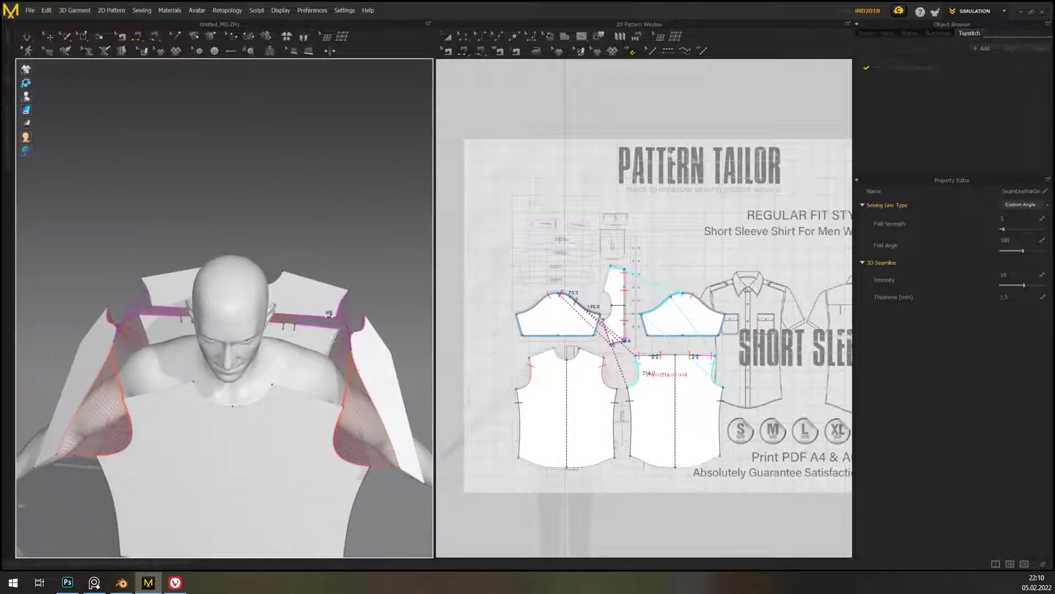
left_click(290, 391)
left_click(298, 392)
scroll(355, 249, "down", 3)
right_click_drag(337, 358, 325, 392)
middle_click_drag(354, 346, 302, 391)
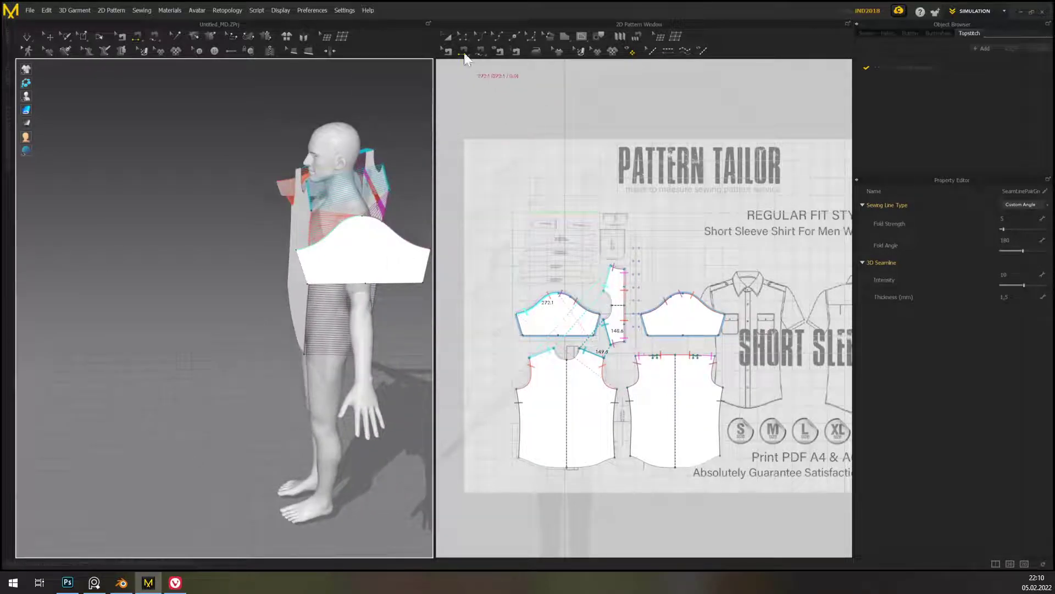
- Simulate the sewn shirt so the front, back, yoke and sleeves drape on the avatar
left_click(450, 37)
middle_click_drag(424, 374, 318, 436)
right_click_drag(269, 375, 409, 378)
middle_click_drag(409, 378, 314, 385)
right_click_drag(314, 385, 387, 338)
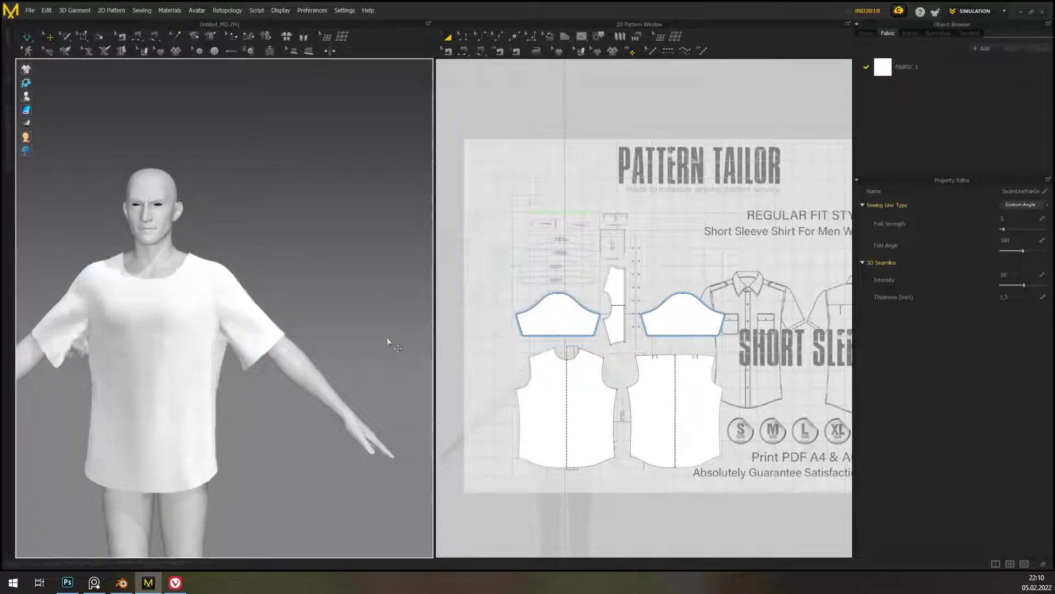
middle_click_drag(292, 429, 362, 389)
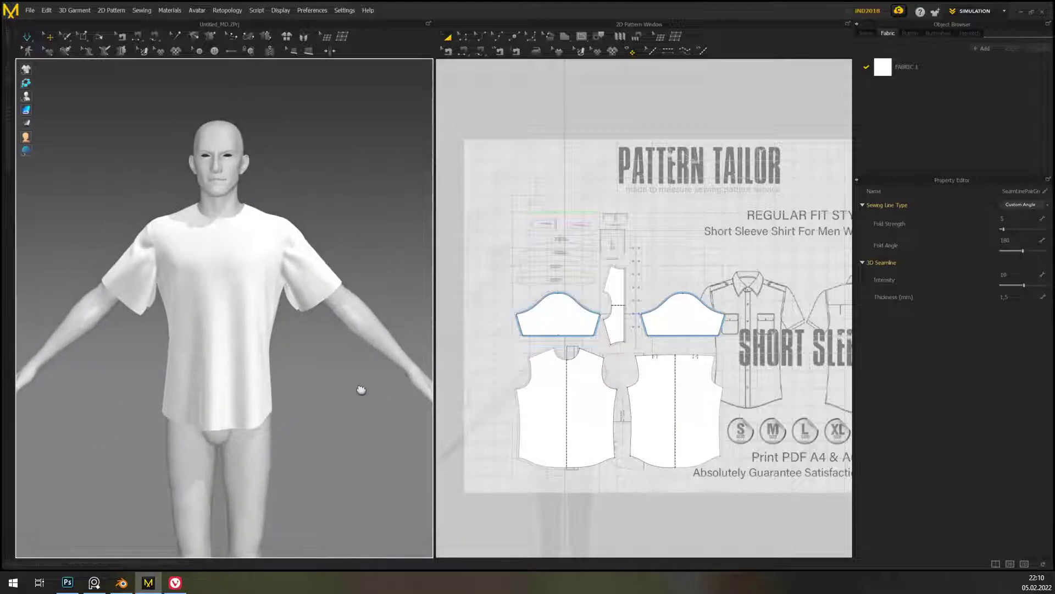
- Sew the two underarm edges of the sleeve together with segment sewing and simulate the shirt again
left_click(465, 51)
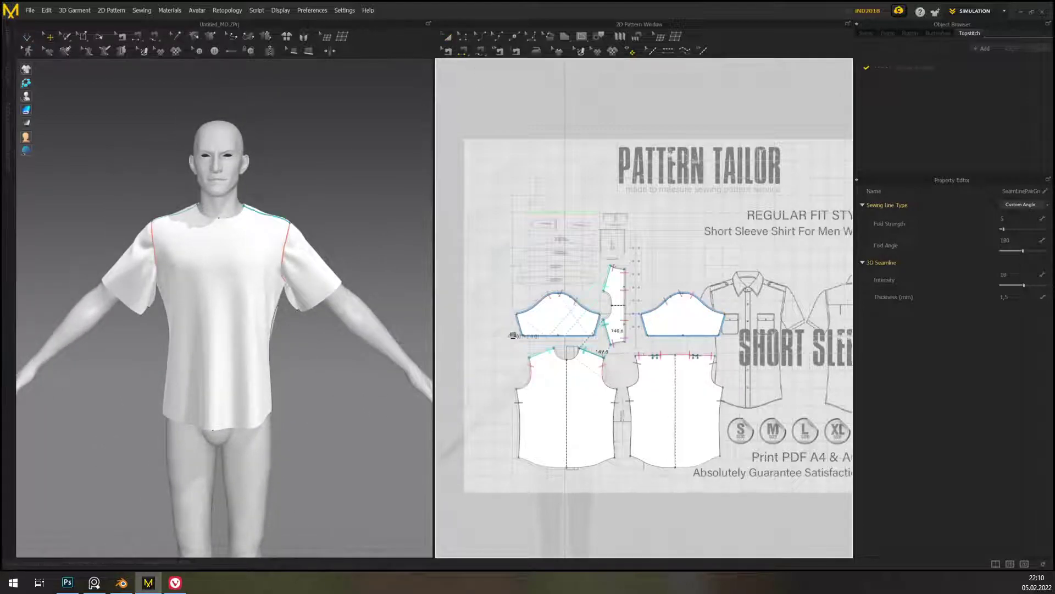
left_click(528, 333)
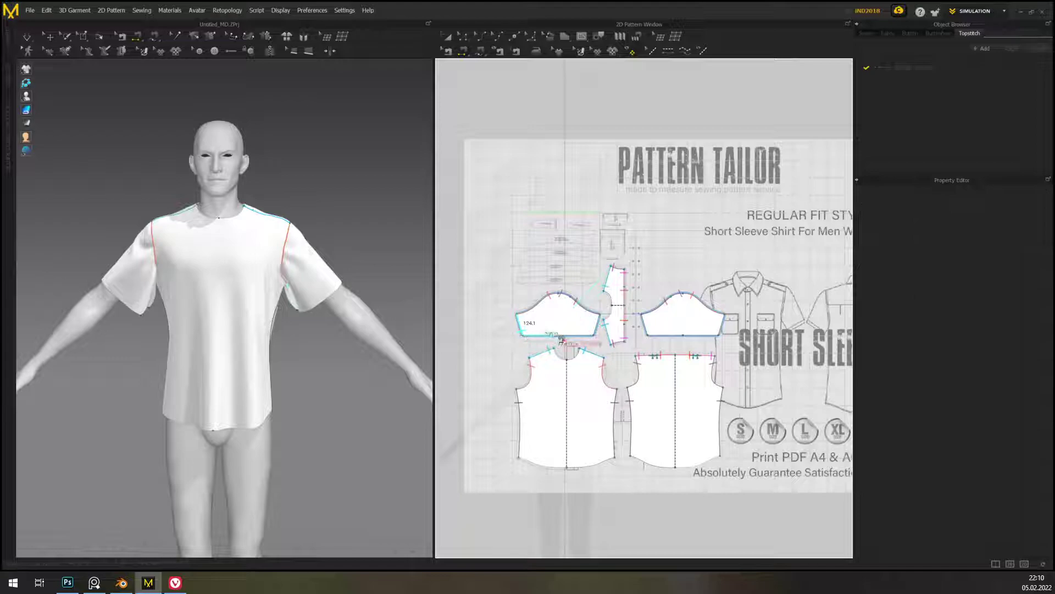
left_click(606, 337)
right_click_drag(350, 380, 339, 423)
key("space")
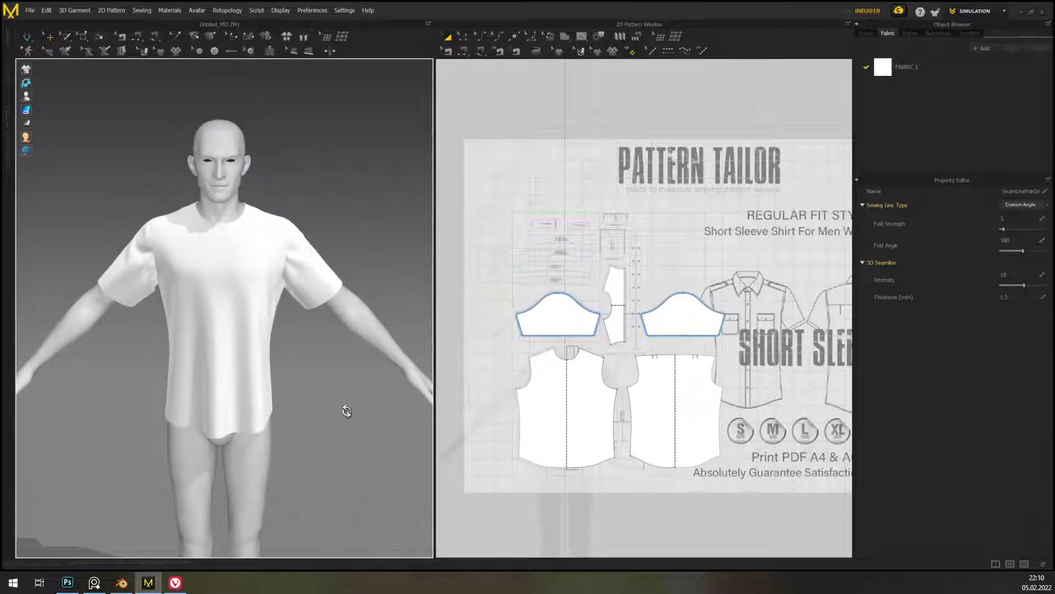
middle_click_drag(332, 368, 349, 405)
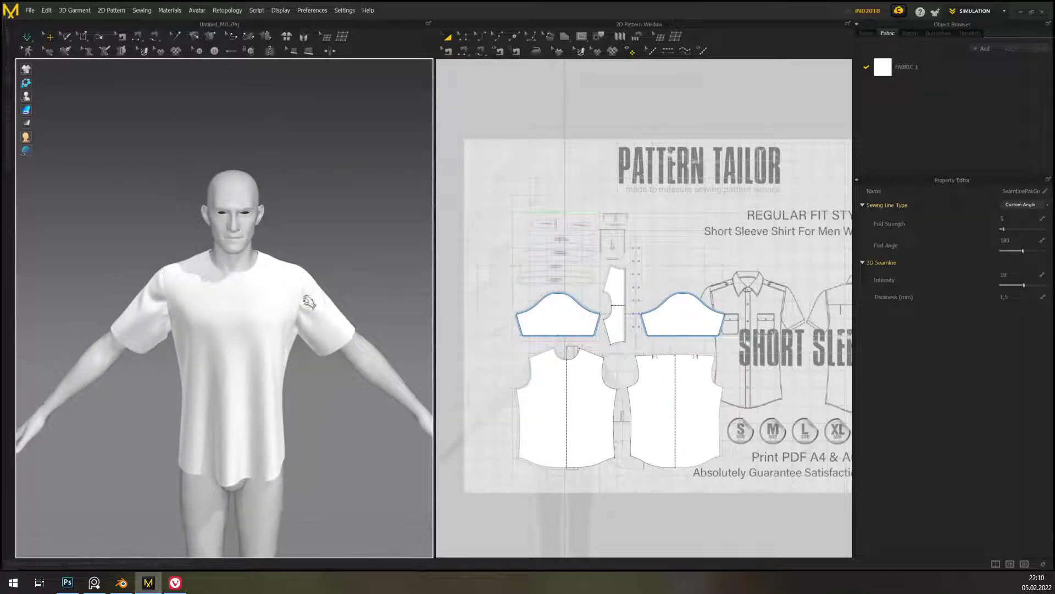
- Examine the draped shirt's fit at the sleeves, armholes and front panel from several sides
left_click(461, 49)
middle_click_drag(368, 513, 365, 452)
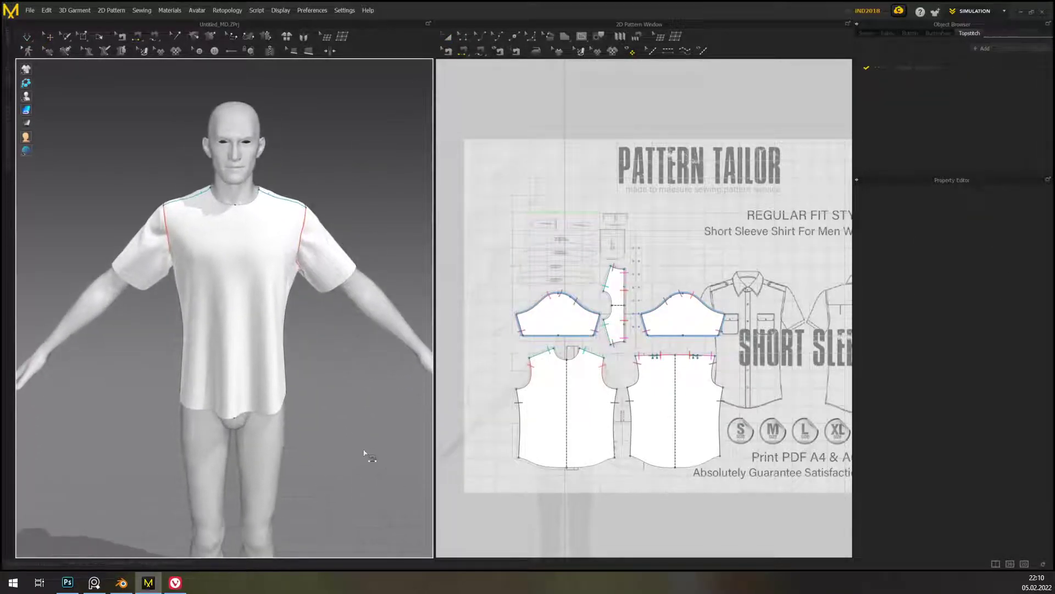
left_click(448, 39)
right_click_drag(416, 348, 263, 371)
middle_click_drag(415, 275, 208, 382)
scroll(207, 382, "up", 1)
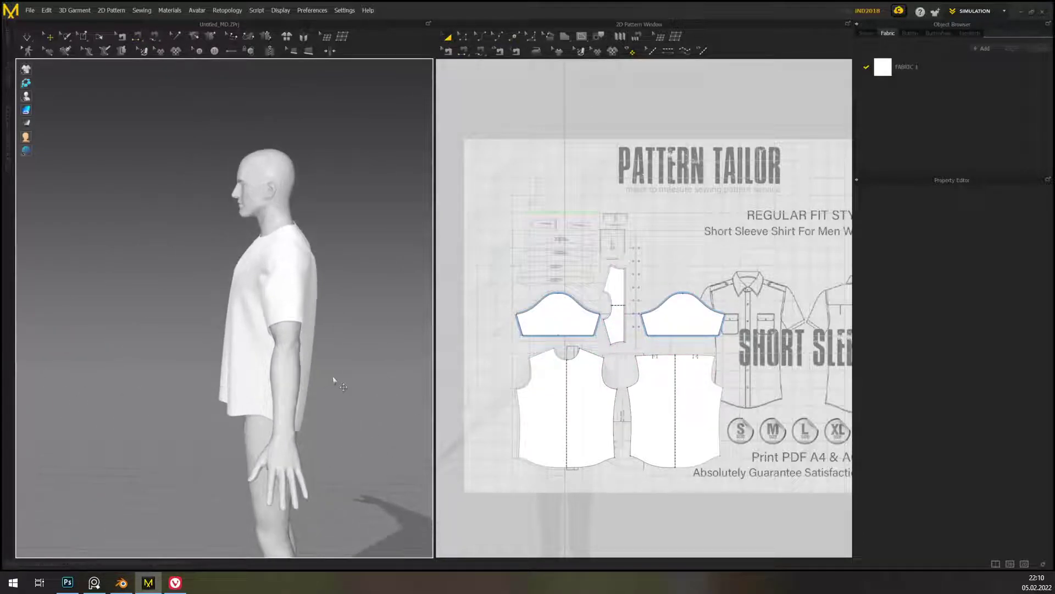
right_click_drag(333, 378, 282, 391)
right_click_drag(127, 389, 393, 346)
middle_click_drag(141, 438, 308, 423)
right_click_drag(269, 419, 303, 416)
scroll(302, 416, "up", 2)
middle_click_drag(301, 416, 347, 361)
right_click_drag(348, 360, 316, 363)
middle_click_drag(274, 355, 316, 393)
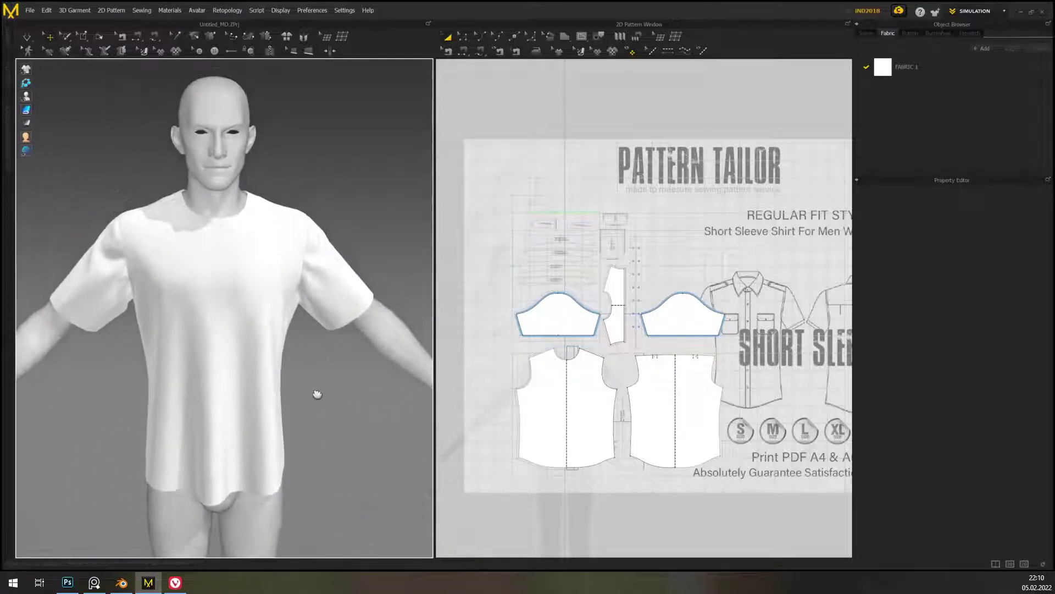
right_click_drag(332, 376, 335, 328)
scroll(308, 297, "up", 2)
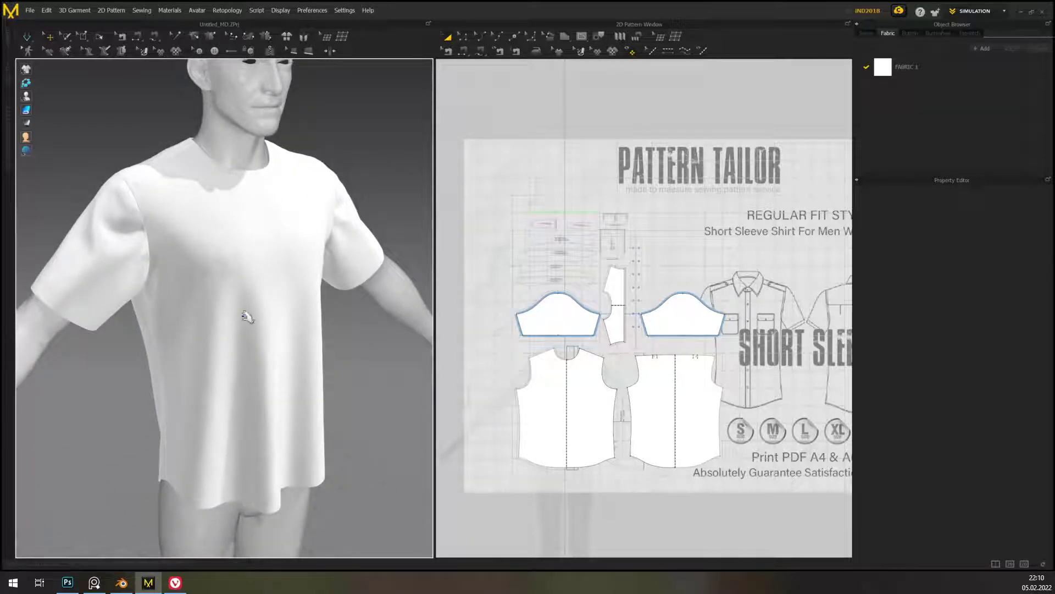
left_click(286, 255)
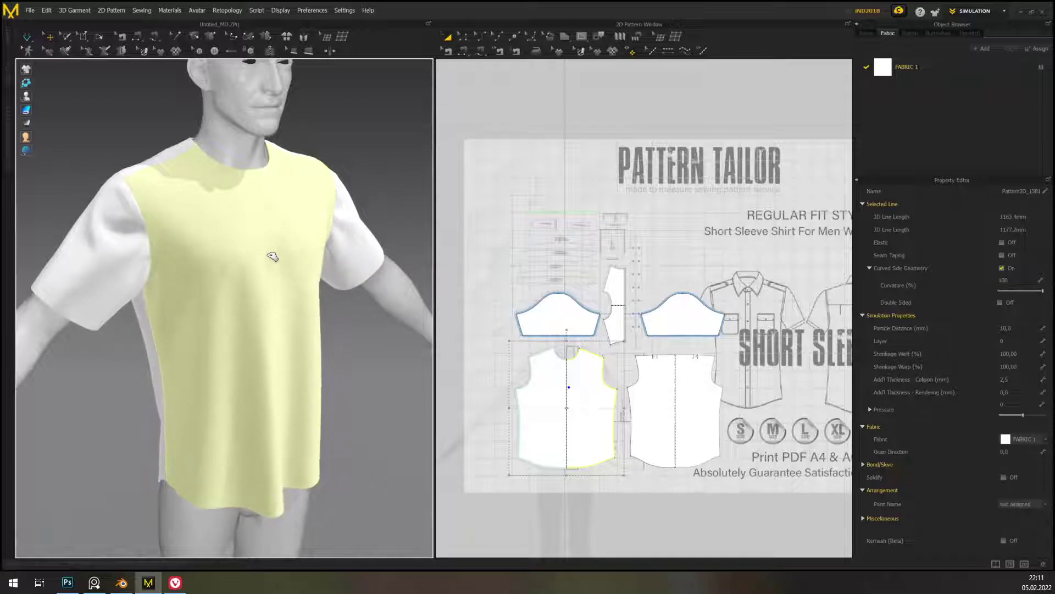
left_click(372, 344)
right_click_drag(372, 344, 326, 275)
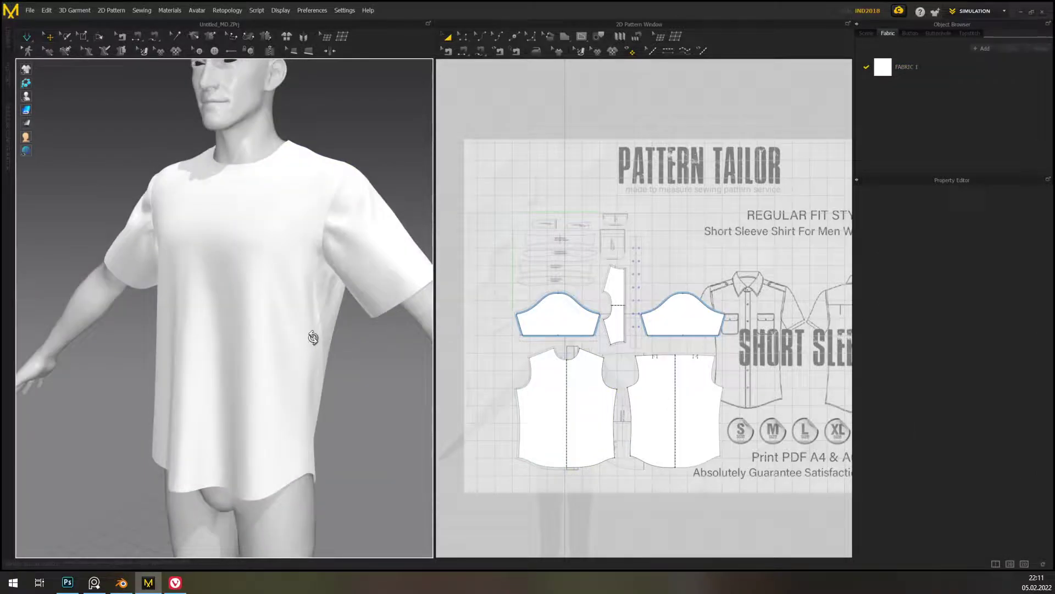
left_click(323, 274)
left_click(401, 365)
scroll(379, 346, "up", 5)
scroll(377, 347, "down", 5)
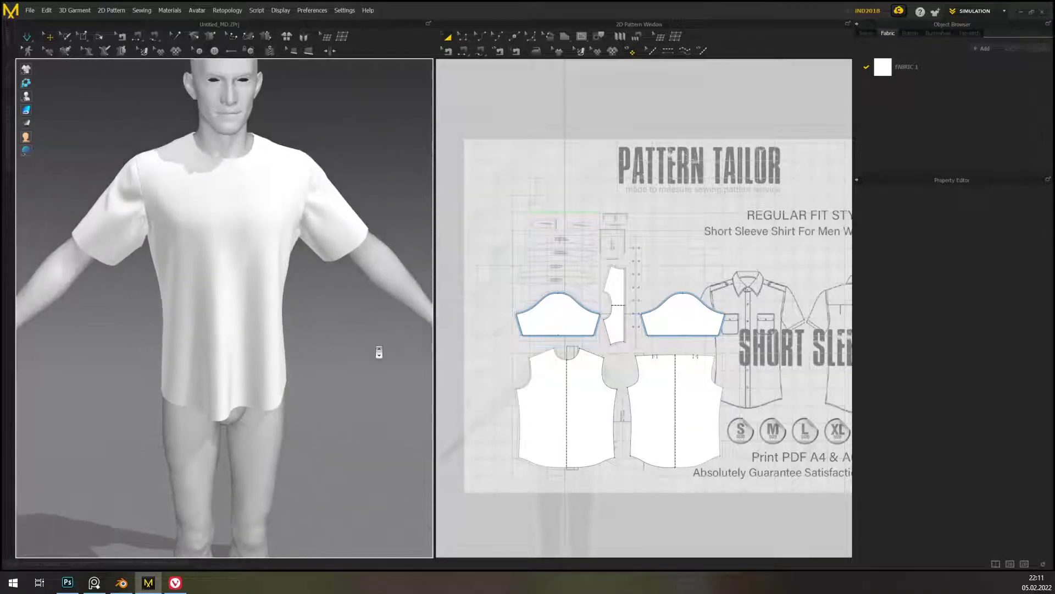
- Inspect the back pleats and yoke seam, and check the front drape once more
right_click_drag(363, 356, 349, 347)
scroll(371, 363, "down", 3)
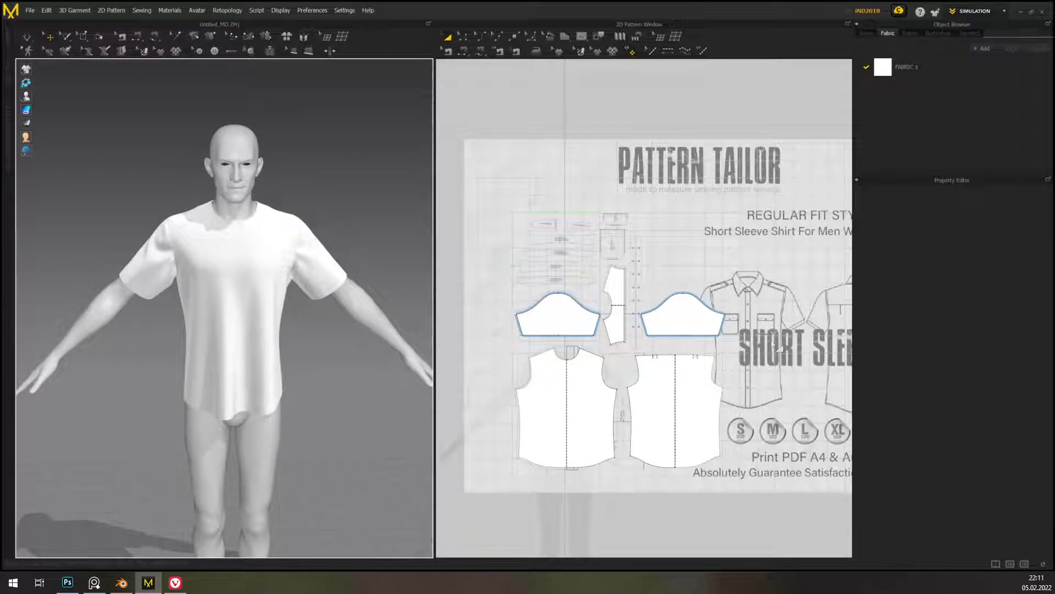
right_click_drag(357, 404, 176, 412)
scroll(176, 411, "up", 5)
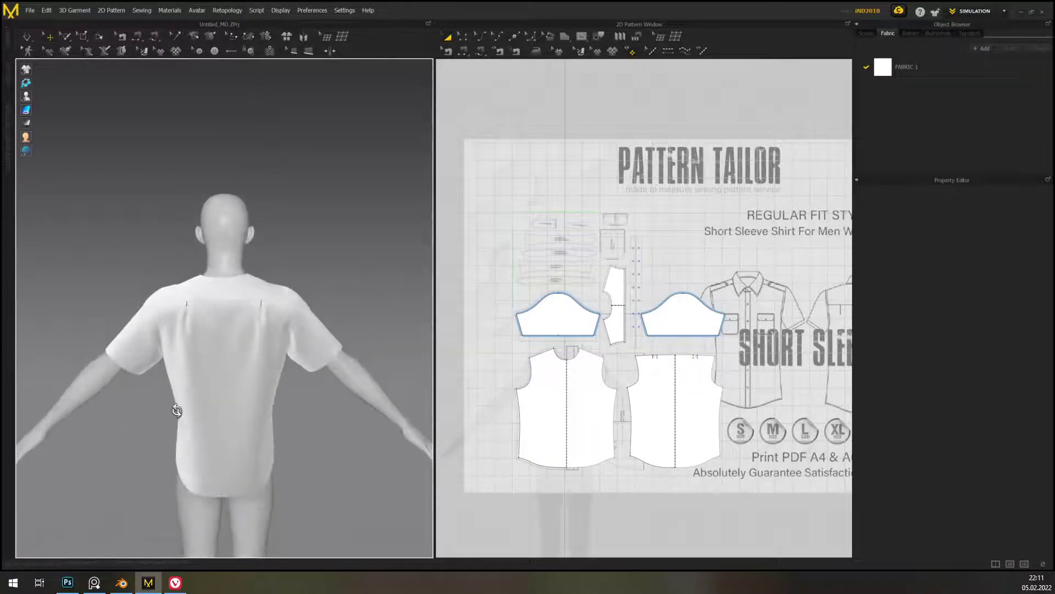
middle_click_drag(258, 355, 292, 422)
scroll(288, 423, "up", 5)
right_click_drag(210, 370, 248, 379)
scroll(247, 380, "down", 5)
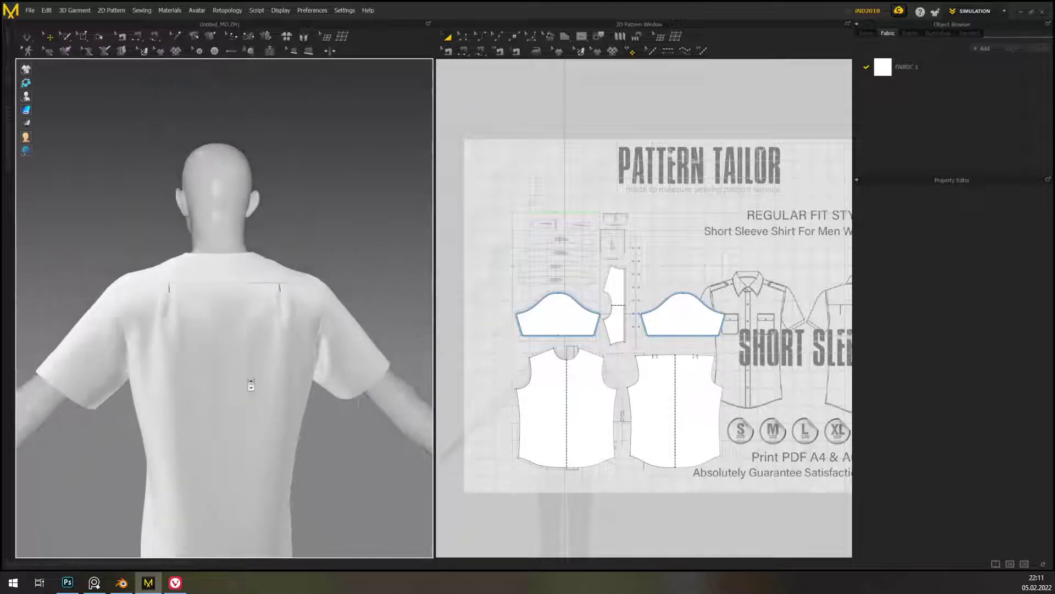
right_click_drag(264, 433, 407, 426)
middle_click_drag(333, 437, 334, 409)
right_click_drag(334, 409, 335, 406)
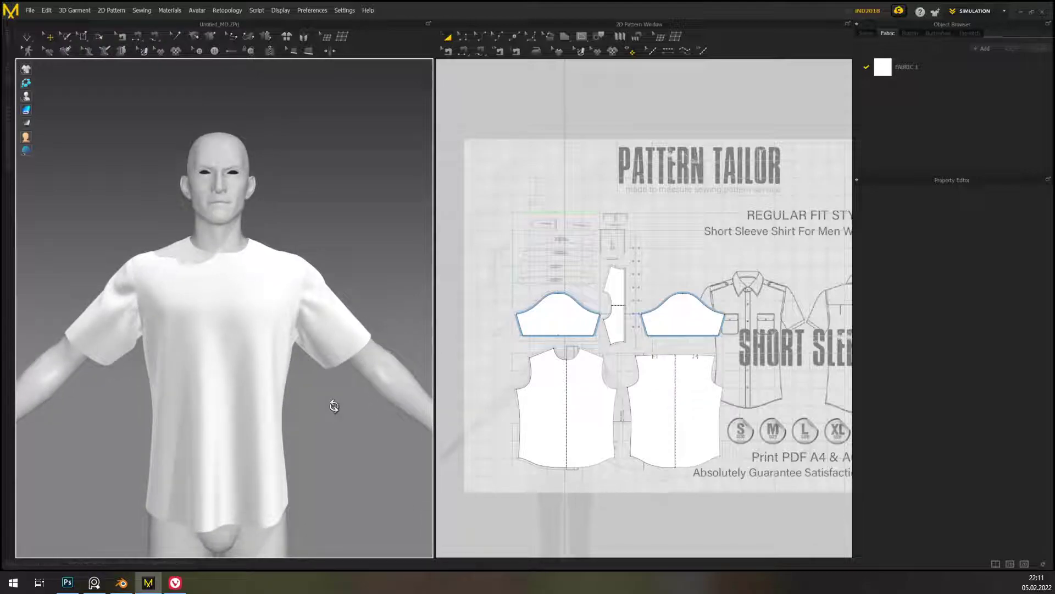
scroll(336, 409, "up", 3)
mouse_move(336, 411)
middle_mouse_down()
mouse_move(330, 417)
mouse_move(350, 350)
mouse_move(327, 402)
middle_mouse_up()
right_click_drag(327, 402, 356, 405)
mouse_move(361, 418)
middle_mouse_down()
mouse_move(365, 375)
mouse_move(362, 406)
middle_mouse_up()
scroll(365, 375, "down", 3)
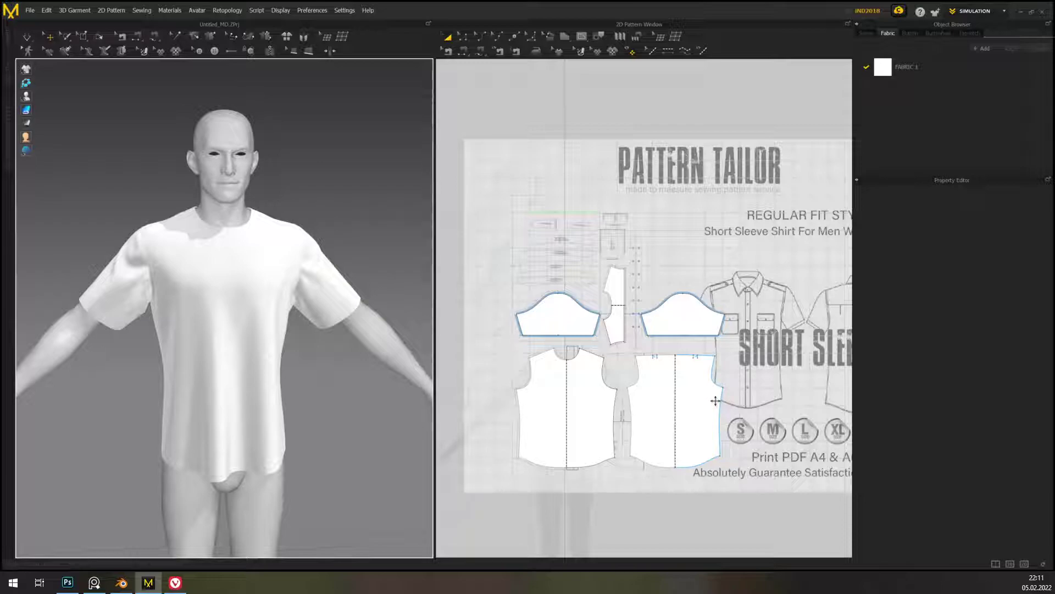
- Remove the linked editing between the two halves of the front panel
scroll(716, 401, "down", 2)
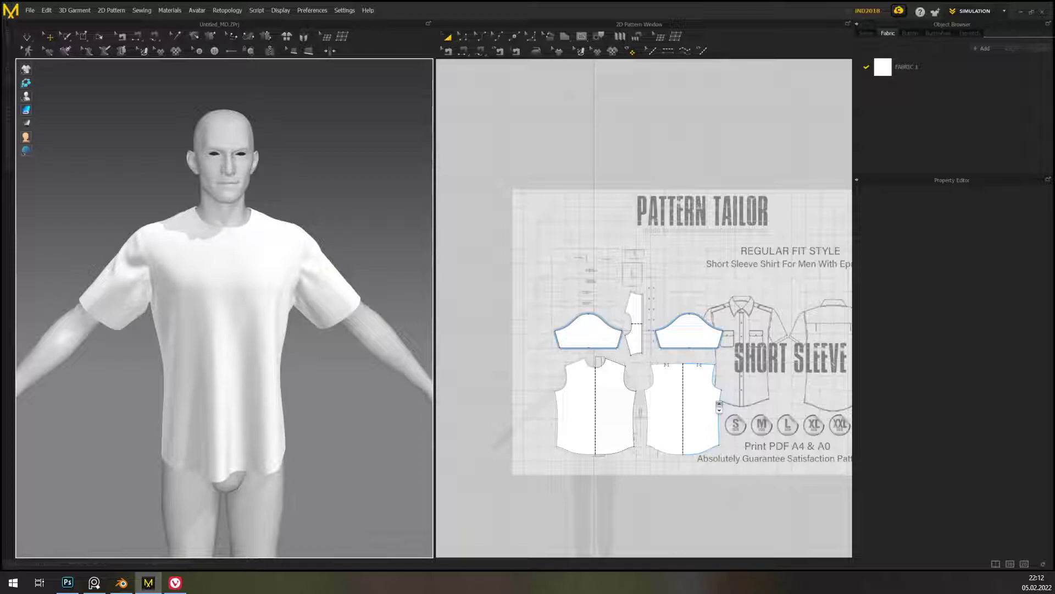
right_click_drag(787, 412, 772, 368)
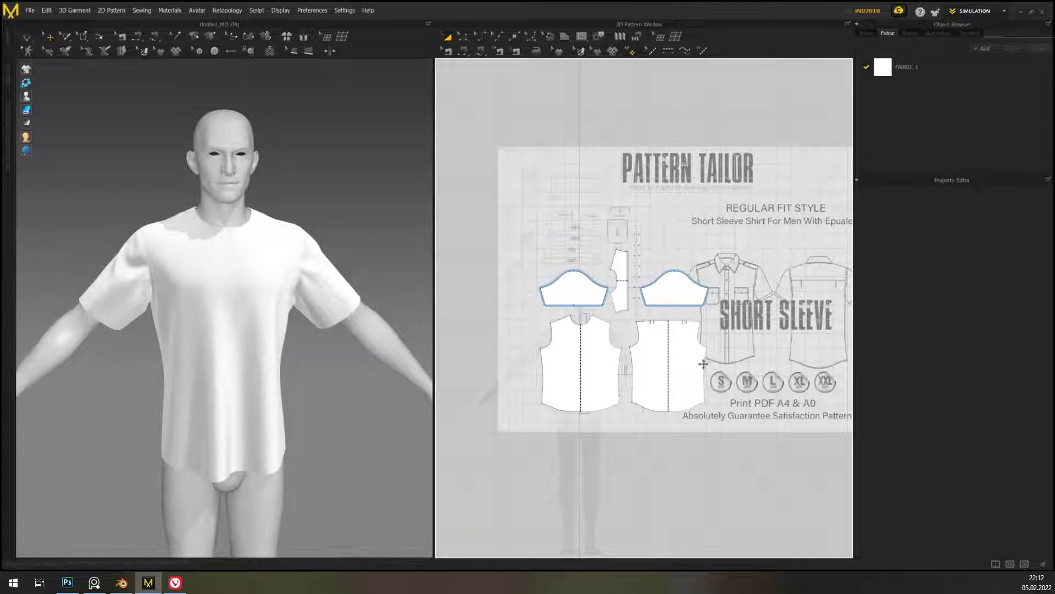
mouse_move(703, 364)
right_mouse_down()
mouse_move(694, 396)
mouse_move(713, 354)
right_mouse_up()
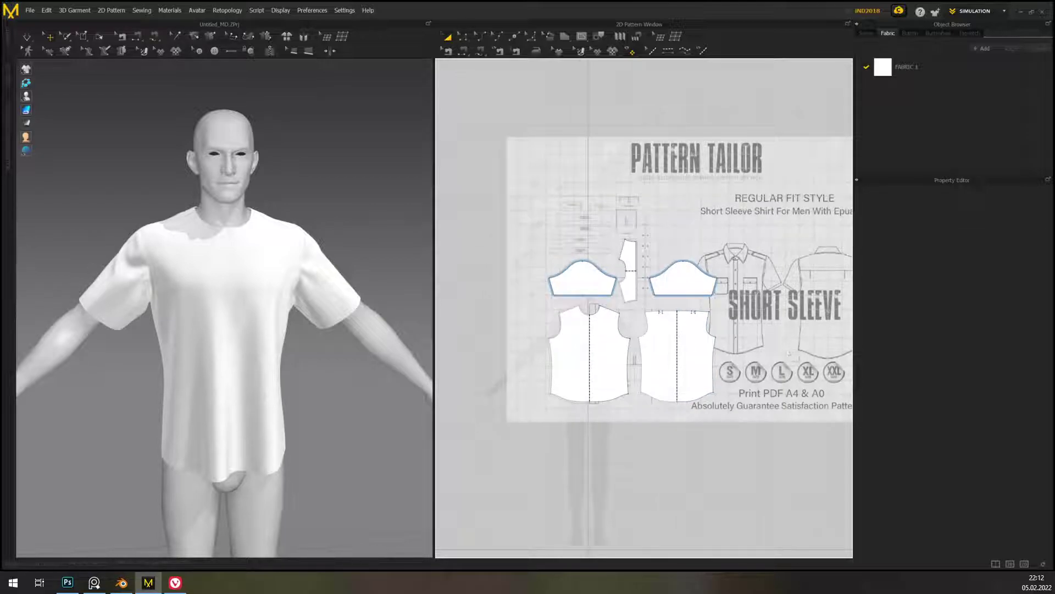
scroll(599, 376, "up", 6)
right_click_drag(638, 370, 694, 379)
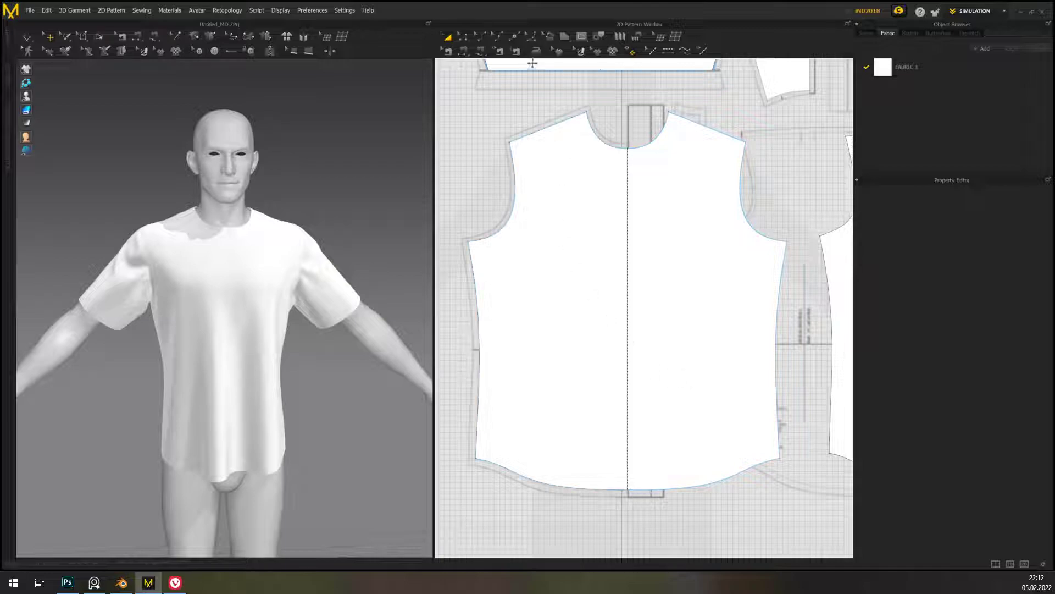
left_click(627, 237)
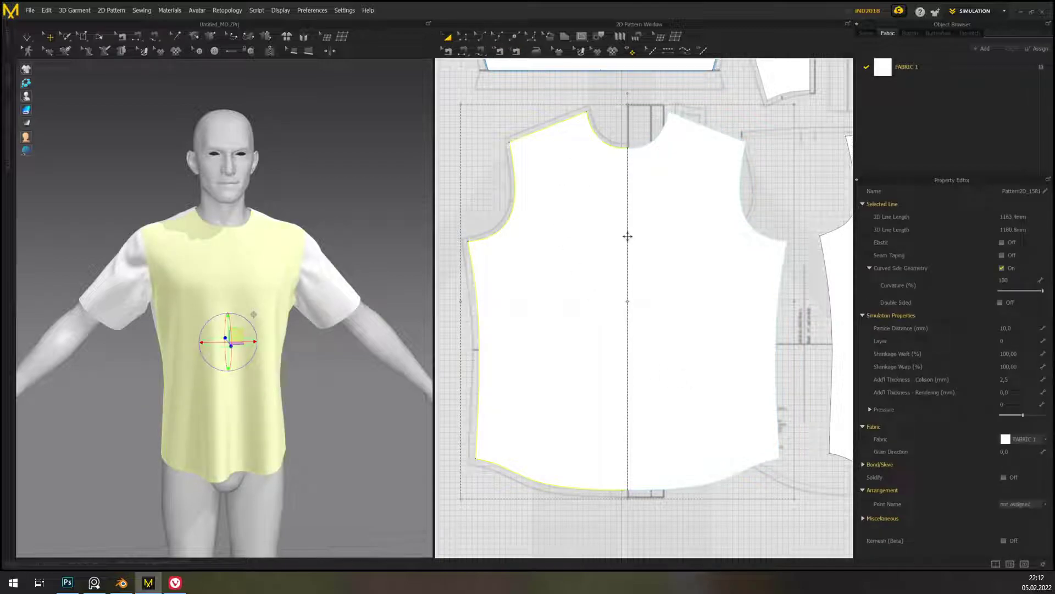
right_click(627, 236)
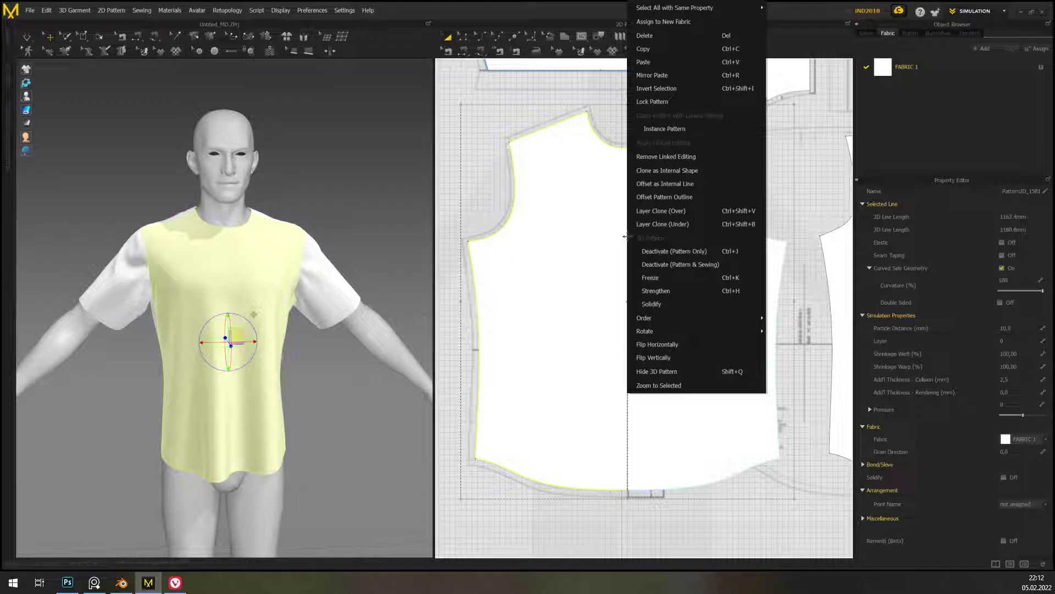
left_click(683, 158)
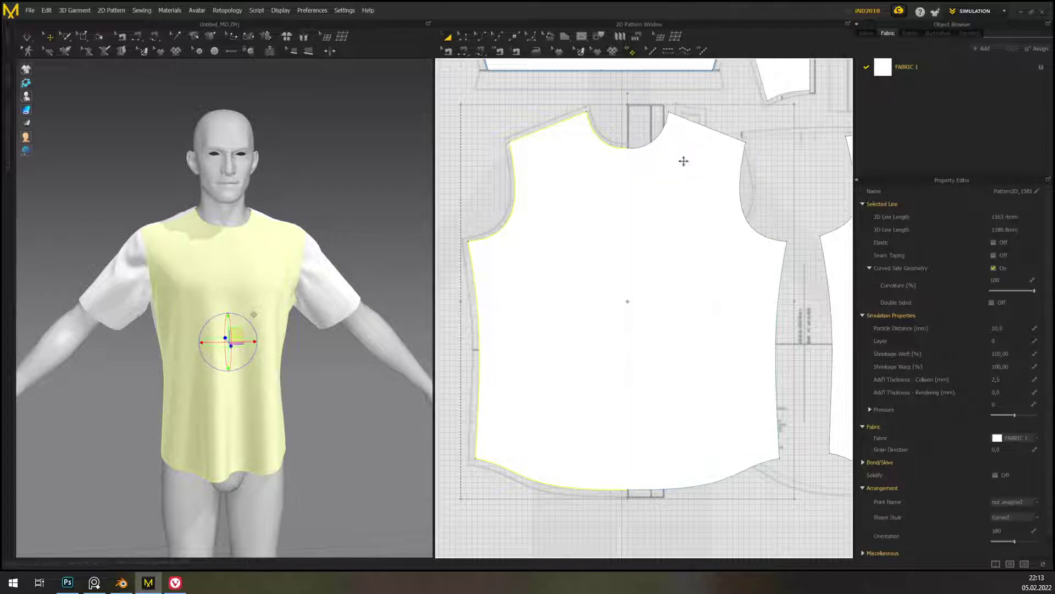
- Draw a vertical internal line down the front panel's centre, from the neckline to the hem
left_click(469, 39)
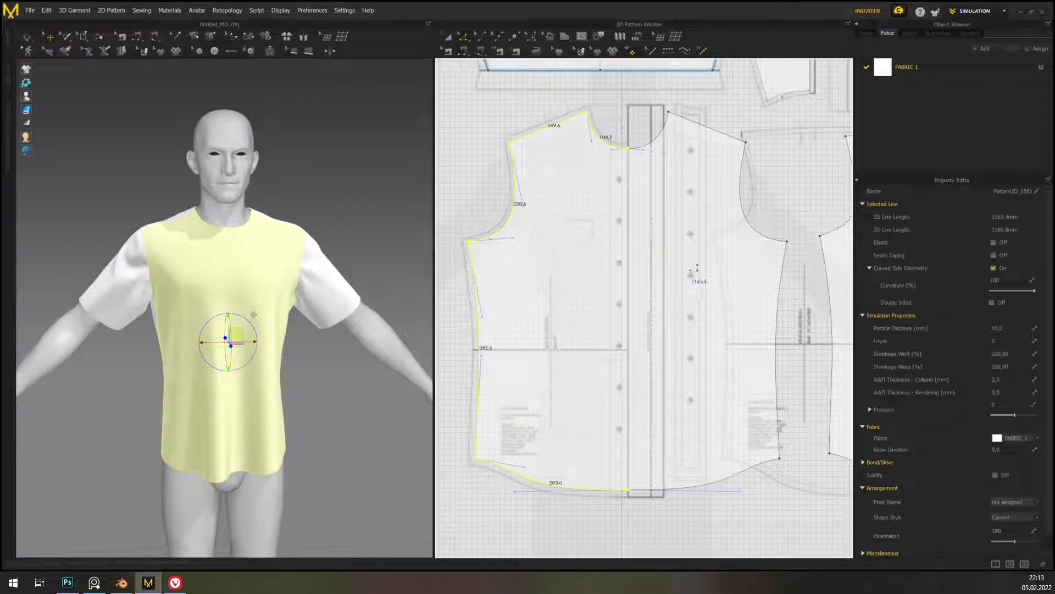
left_click(581, 36)
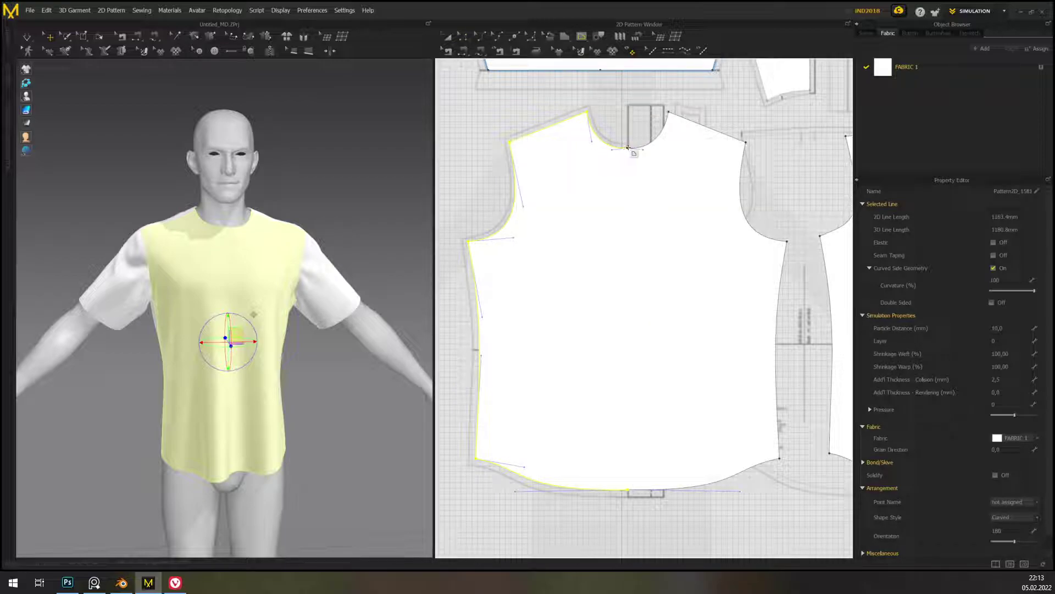
left_click(631, 155)
left_click(628, 489)
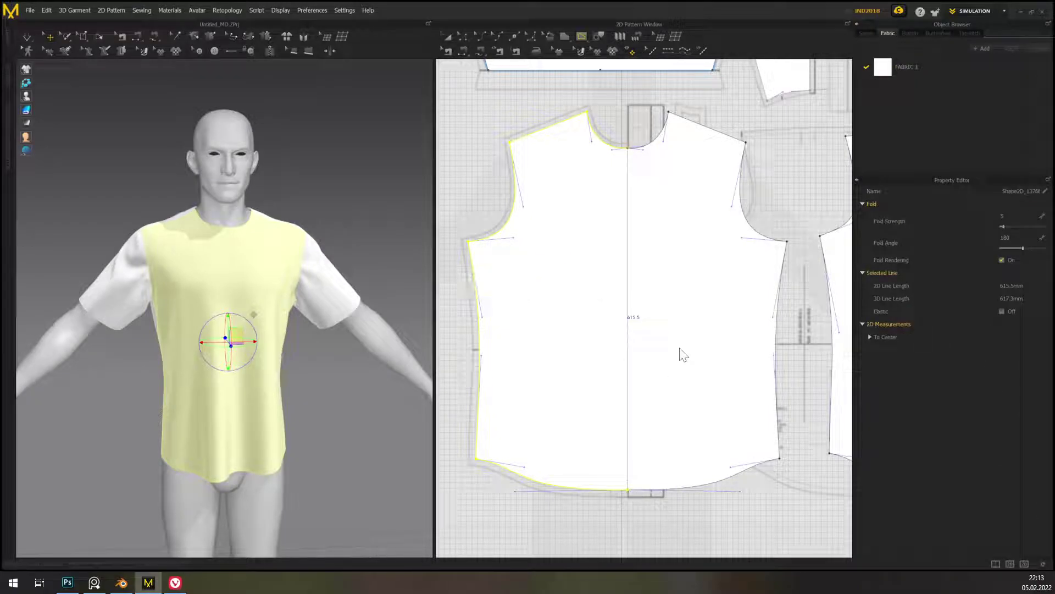
key("i")
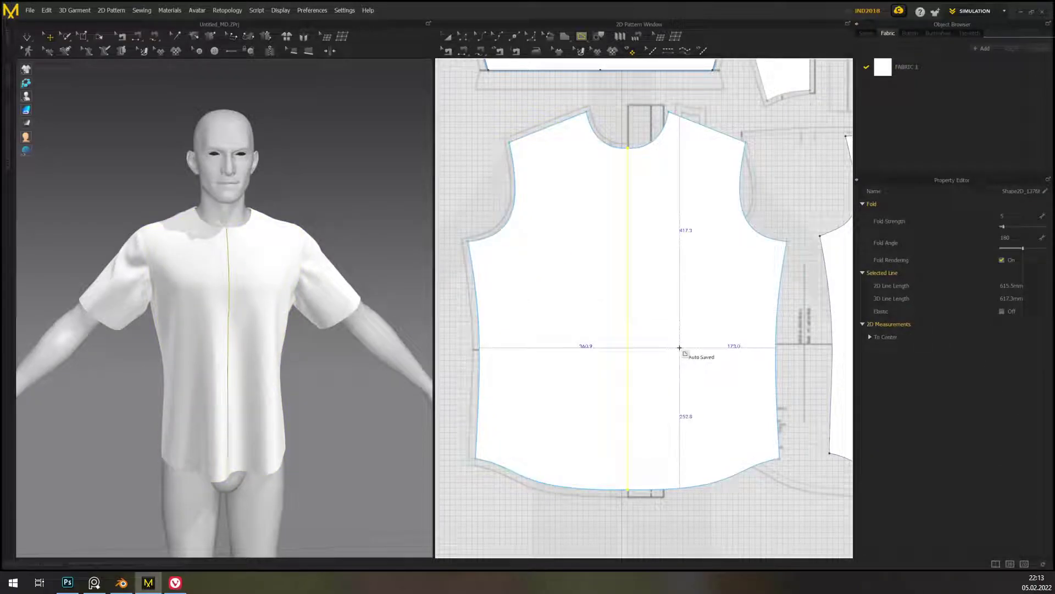
left_click(464, 38)
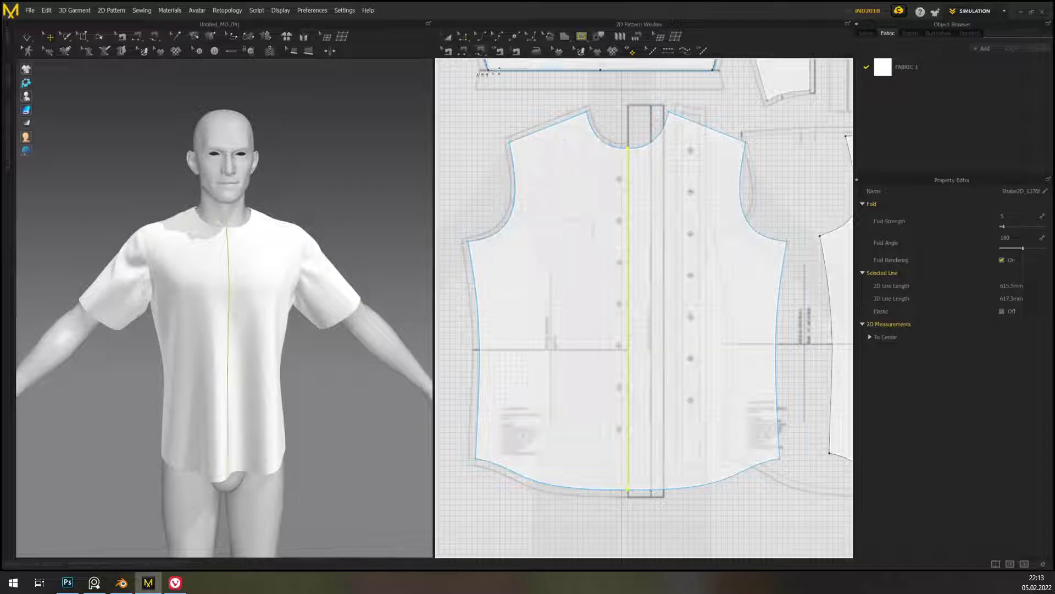
- Cut the front panel in two along its vertical centre line and sew the halves together along the cut
right_click(638, 242)
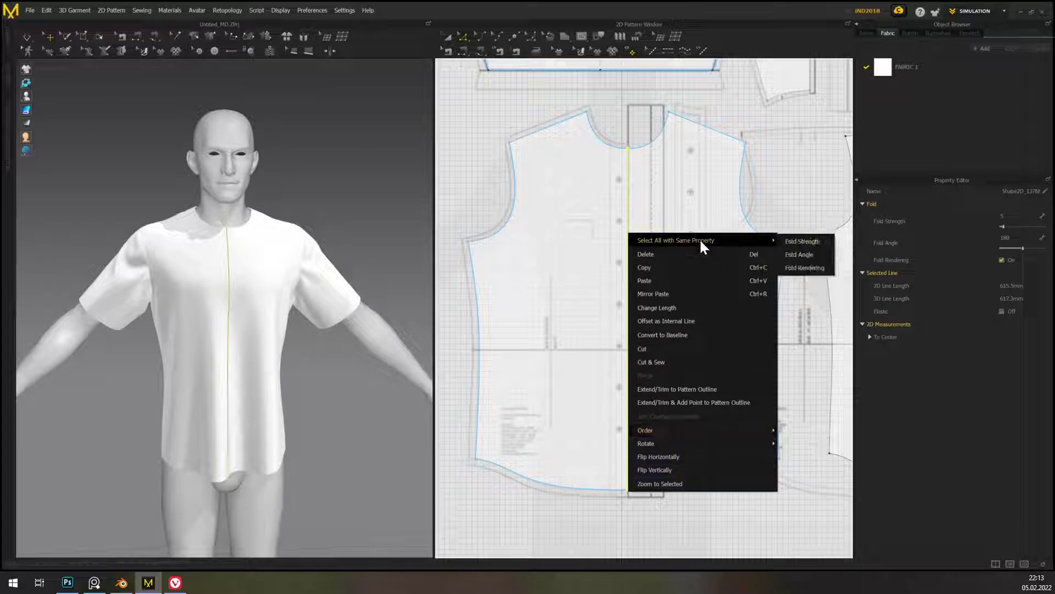
left_click(680, 362)
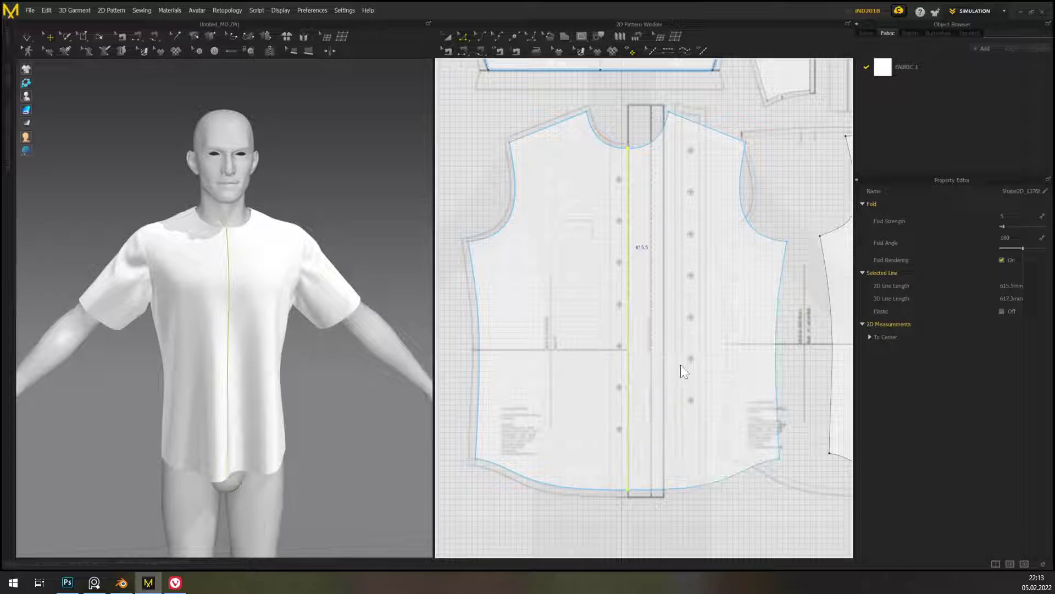
left_click(448, 36)
right_click_drag(402, 403, 388, 400)
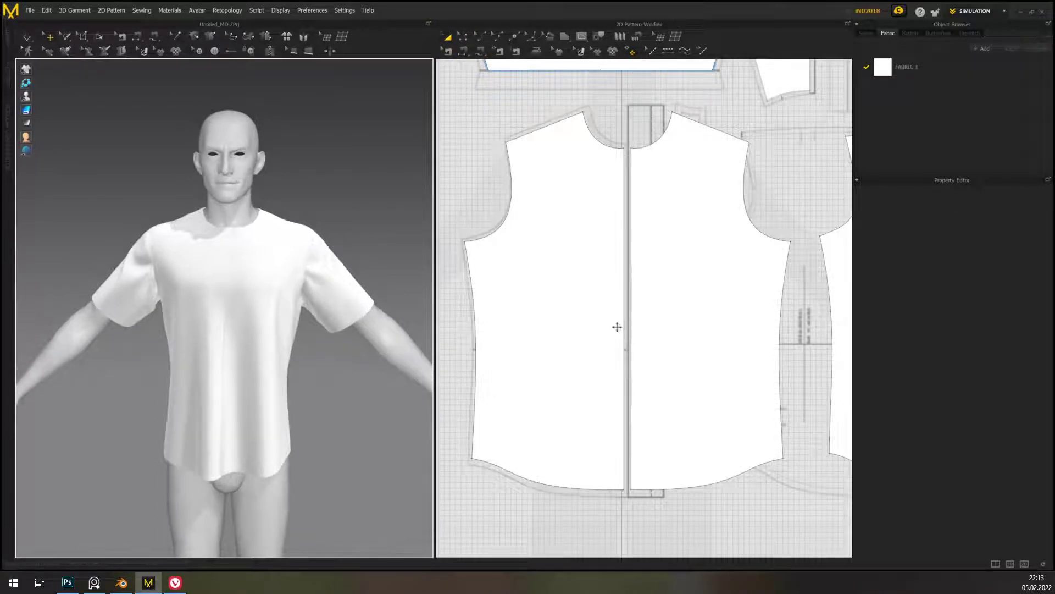
- Examine the template's front placket strips, yoke and pocket pieces around the existing patterns
left_click(464, 37)
scroll(621, 287, "up", 5)
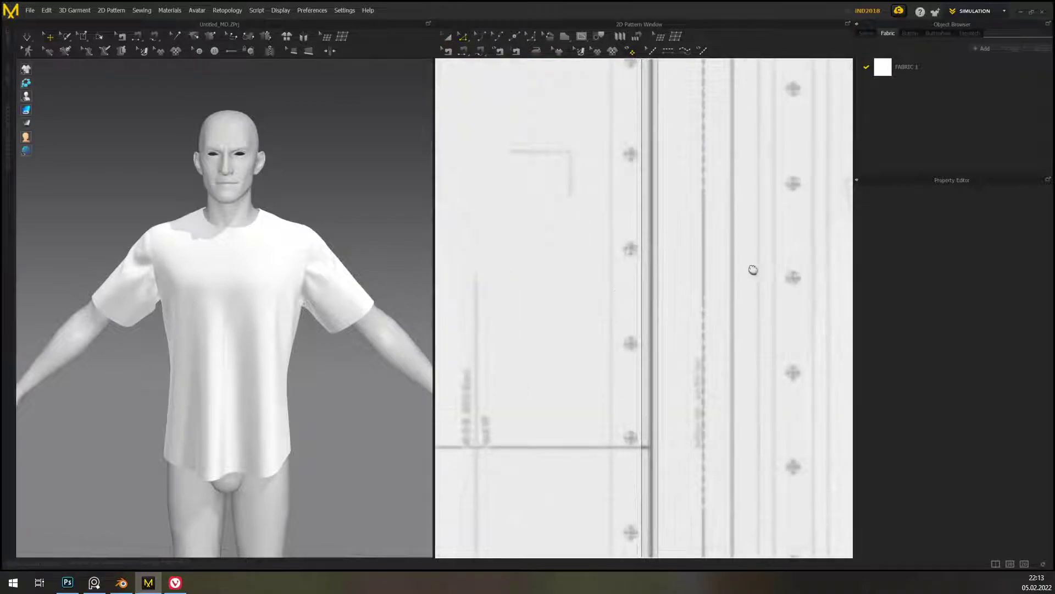
scroll(620, 288, "down", 5)
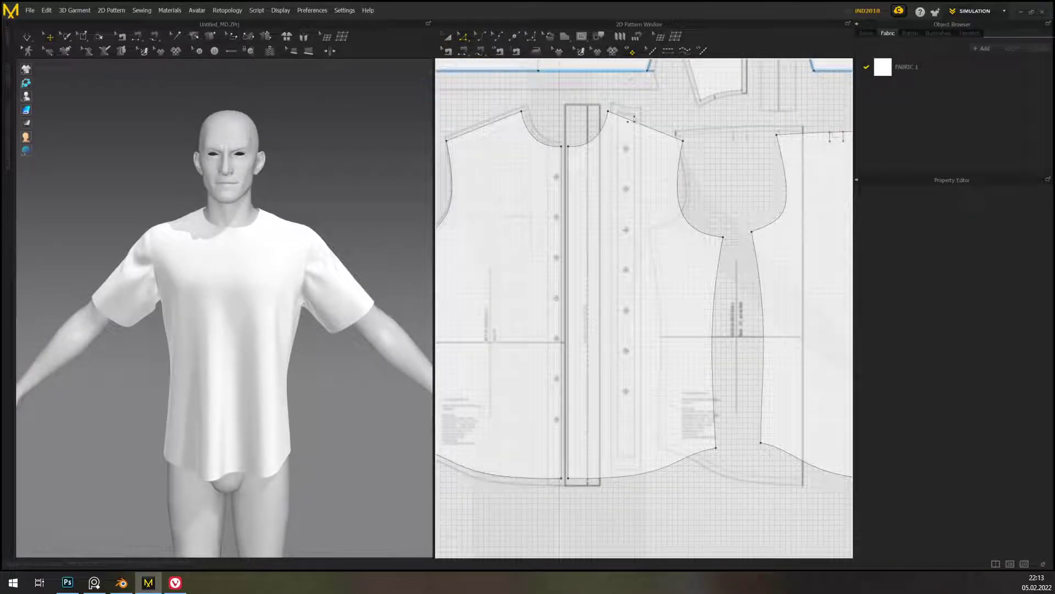
right_click_drag(689, 318, 844, 366)
middle_click_drag(843, 365, 792, 376)
middle_click_drag(751, 294, 727, 314)
middle_click_drag(727, 175, 664, 382)
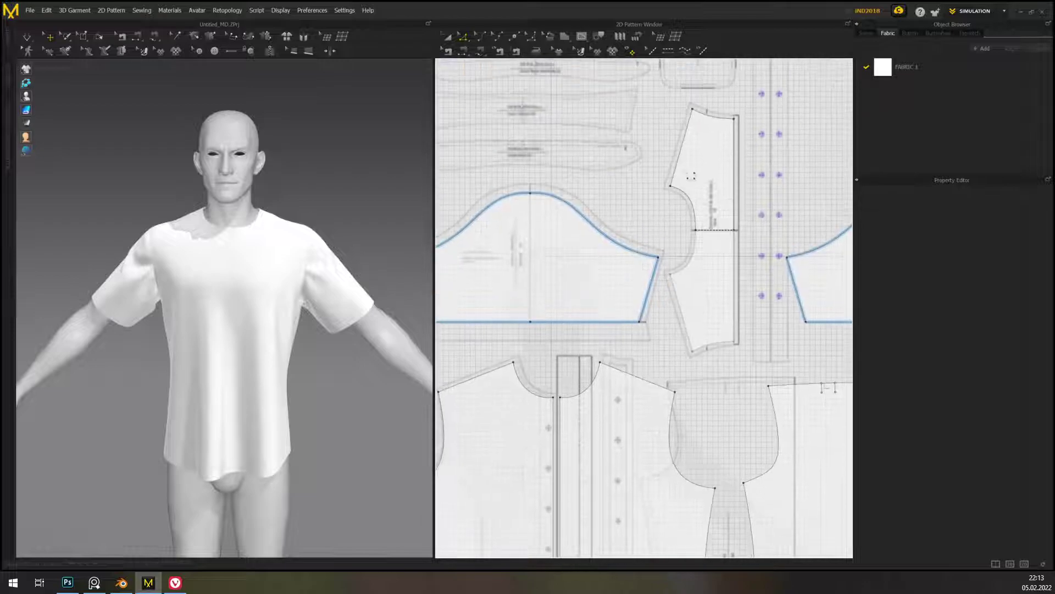
middle_click_drag(688, 175, 770, 318)
middle_click_drag(733, 255, 738, 267)
mouse_move(738, 268)
right_mouse_down()
mouse_move(750, 282)
mouse_move(681, 318)
mouse_move(497, 324)
mouse_move(596, 287)
mouse_move(740, 326)
mouse_move(997, 319)
mouse_move(773, 324)
mouse_move(608, 272)
mouse_move(820, 261)
mouse_move(768, 286)
right_mouse_up()
scroll(748, 283, "down", 2)
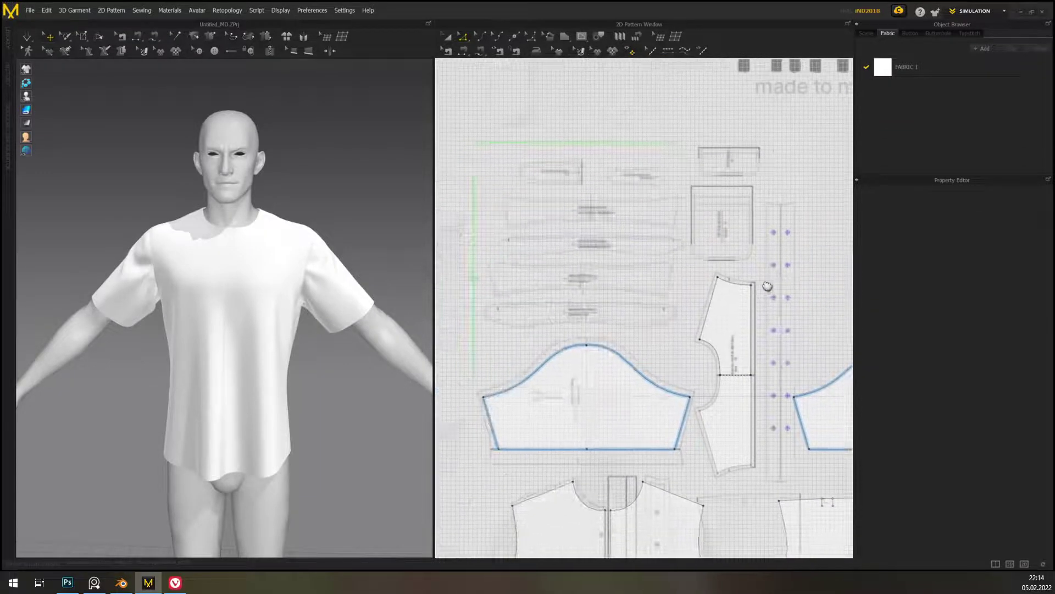
right_click_drag(809, 227, 690, 184)
mouse_move(722, 242)
right_mouse_down()
mouse_move(587, 211)
mouse_move(636, 134)
mouse_move(726, 185)
right_mouse_up()
middle_click_drag(727, 186, 819, 343)
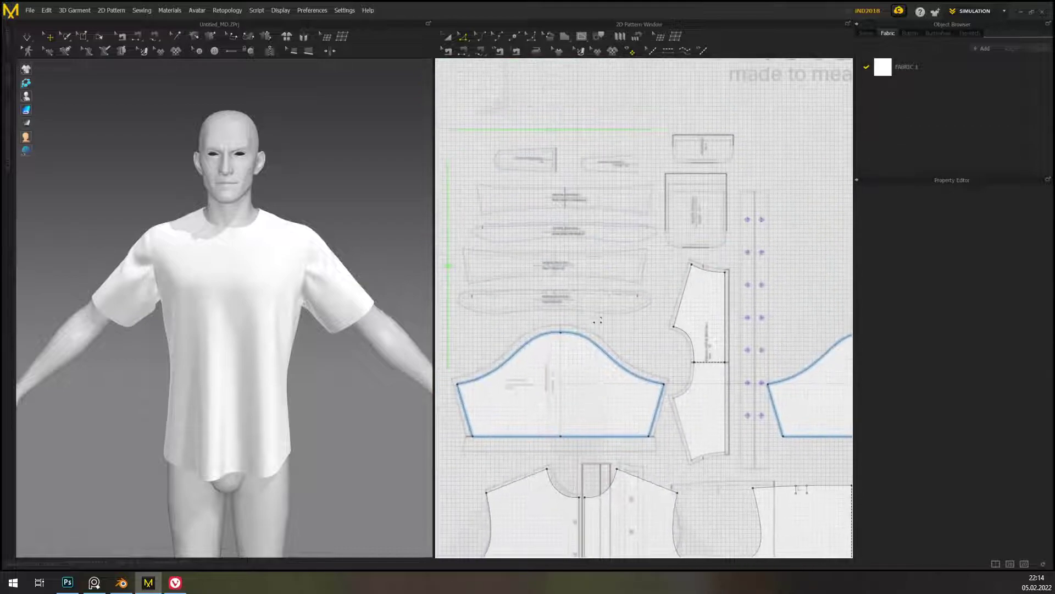
- Examine the collar and collar band outlines on the template above the sleeve pattern
middle_click_drag(627, 322, 702, 346)
scroll(604, 267, "up", 4)
middle_click_drag(680, 308, 667, 348)
scroll(696, 334, "down", 2)
right_click_drag(666, 348, 663, 350)
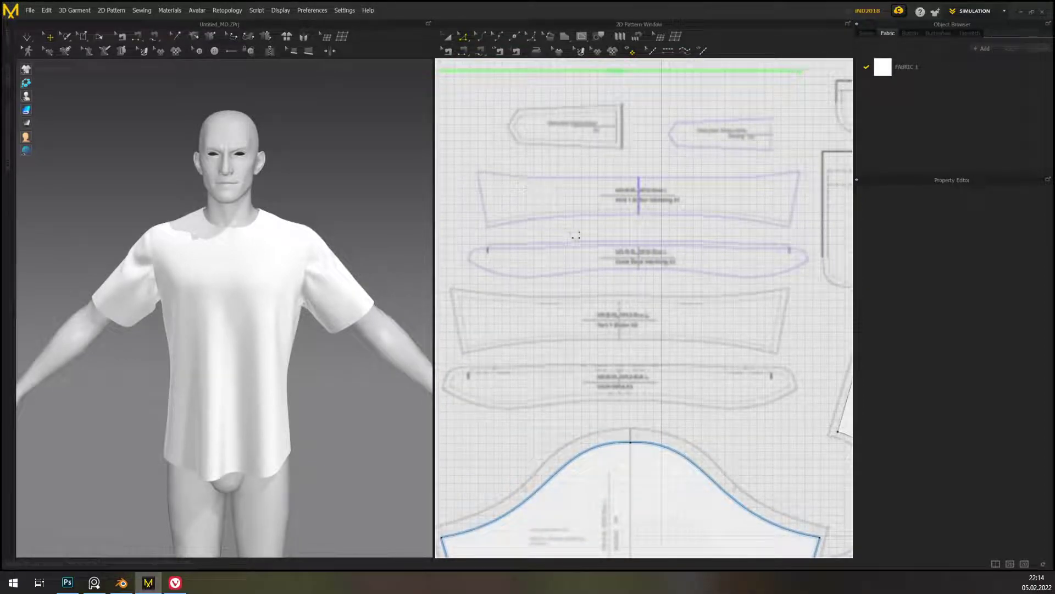
scroll(616, 421, "down", 3)
right_click_drag(700, 439, 702, 386)
mouse_move(702, 386)
middle_mouse_down()
mouse_move(721, 285)
mouse_move(643, 350)
mouse_move(707, 398)
middle_mouse_up()
scroll(710, 405, "up", 5)
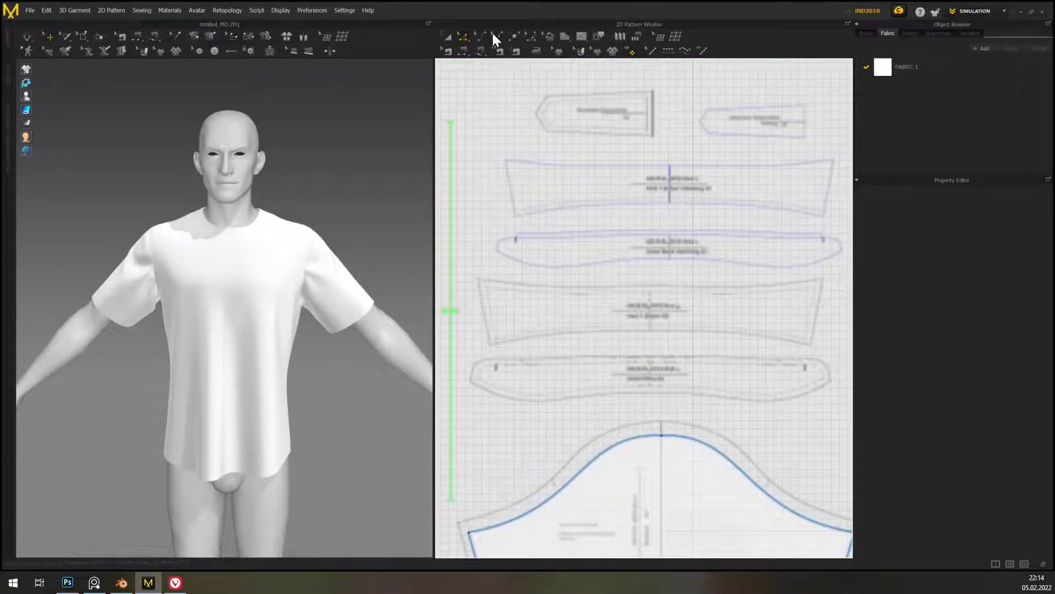
left_click(582, 37)
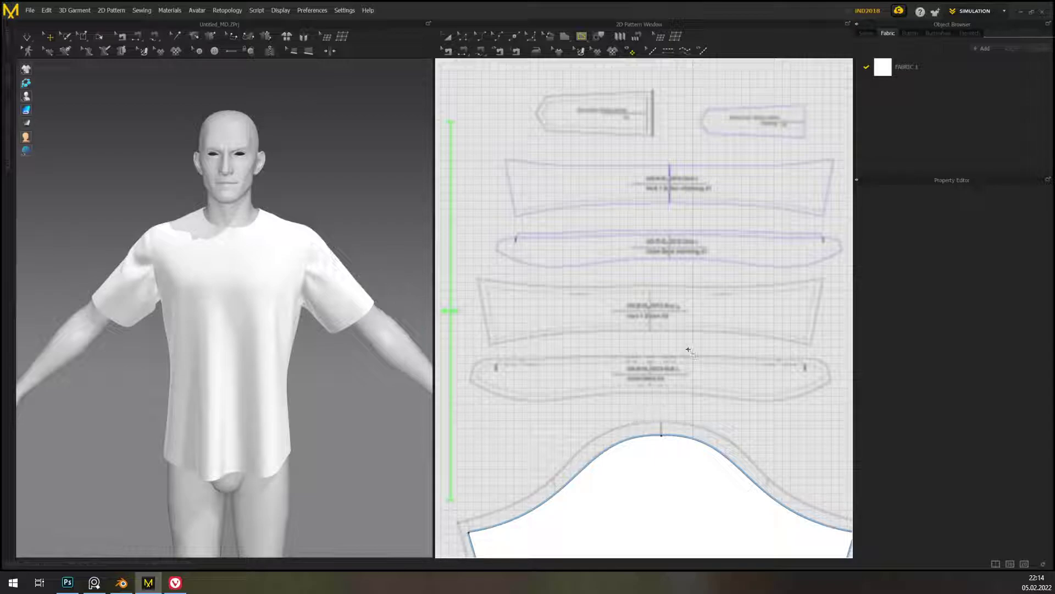
right_click_drag(688, 349, 662, 345)
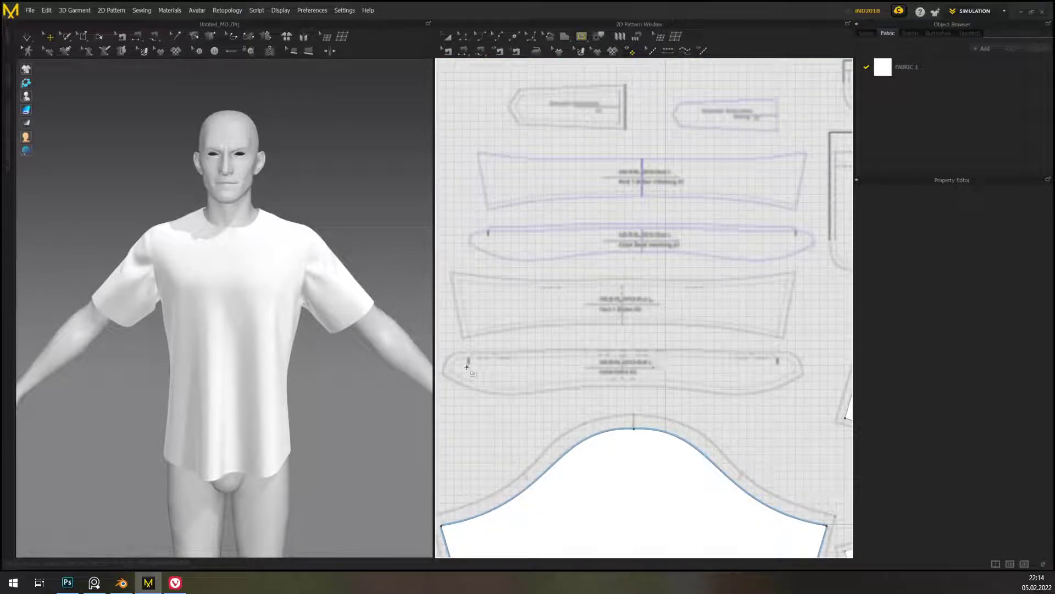
scroll(697, 377, "up", 3)
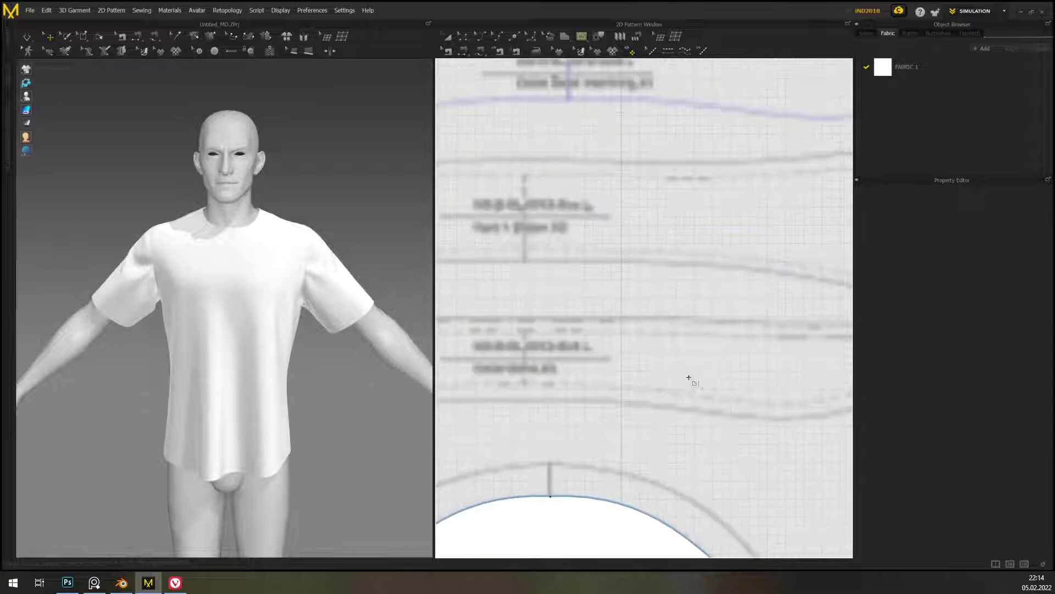
scroll(545, 413, "up", 2)
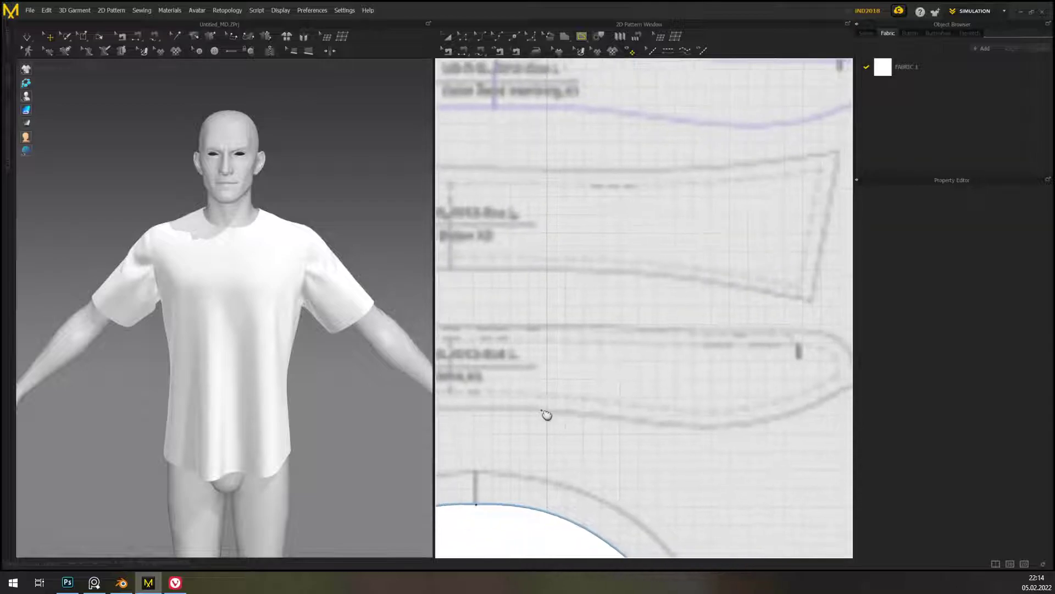
left_click(470, 339)
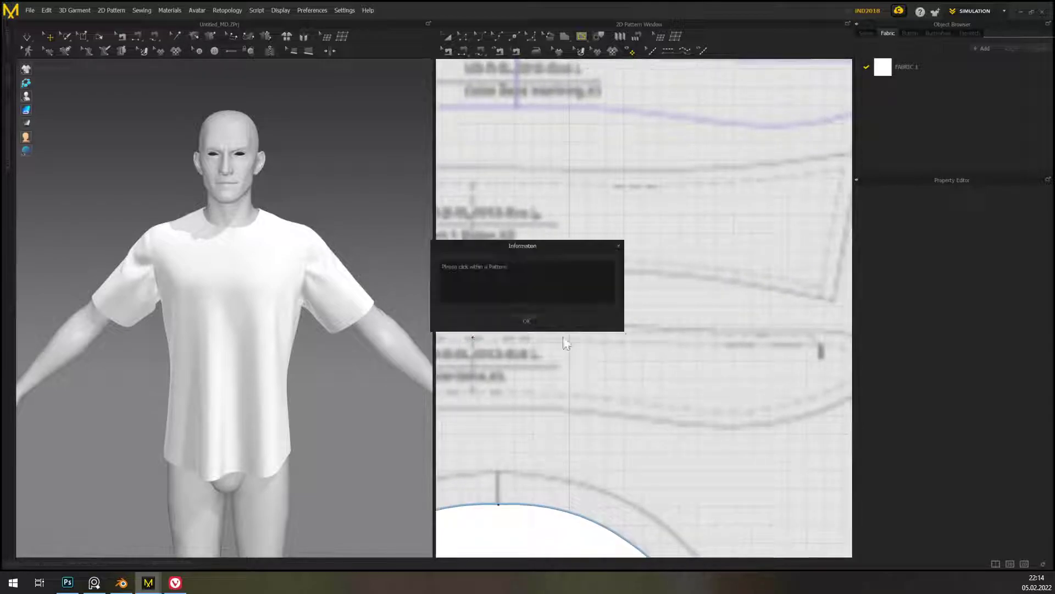
left_click(522, 324)
- Draw half of the lowest collar band as a straight-edged polygon from its centre line, with an upper edge about 191 mm long
left_click(564, 36)
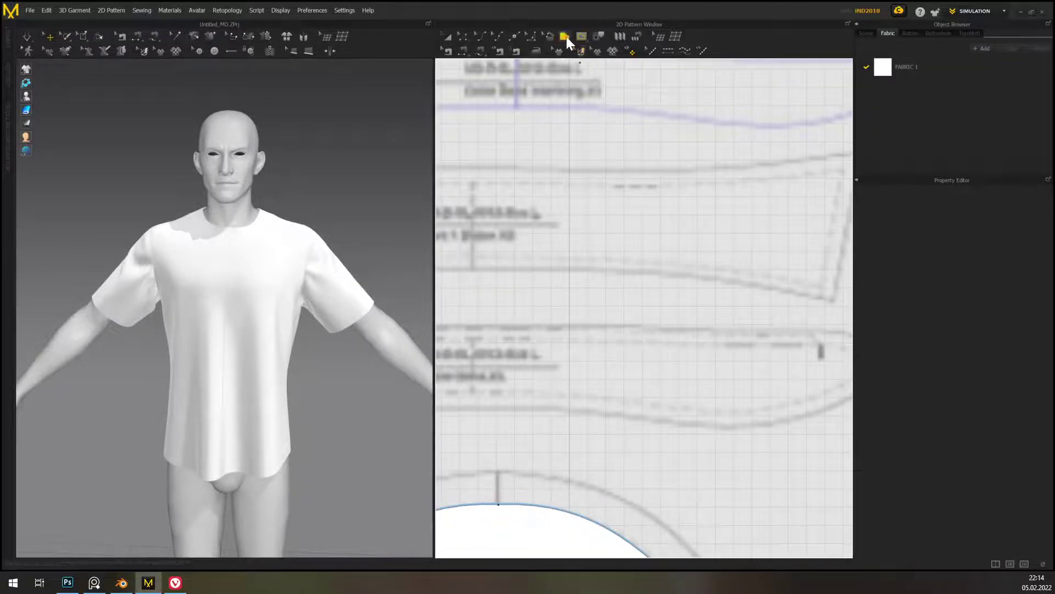
left_click(472, 337)
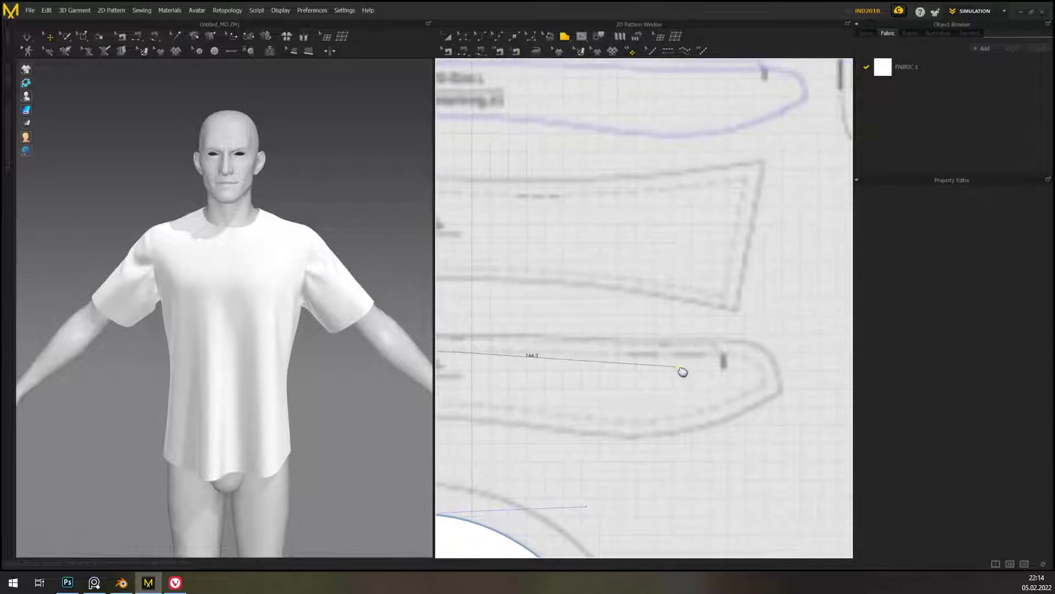
left_click(723, 353)
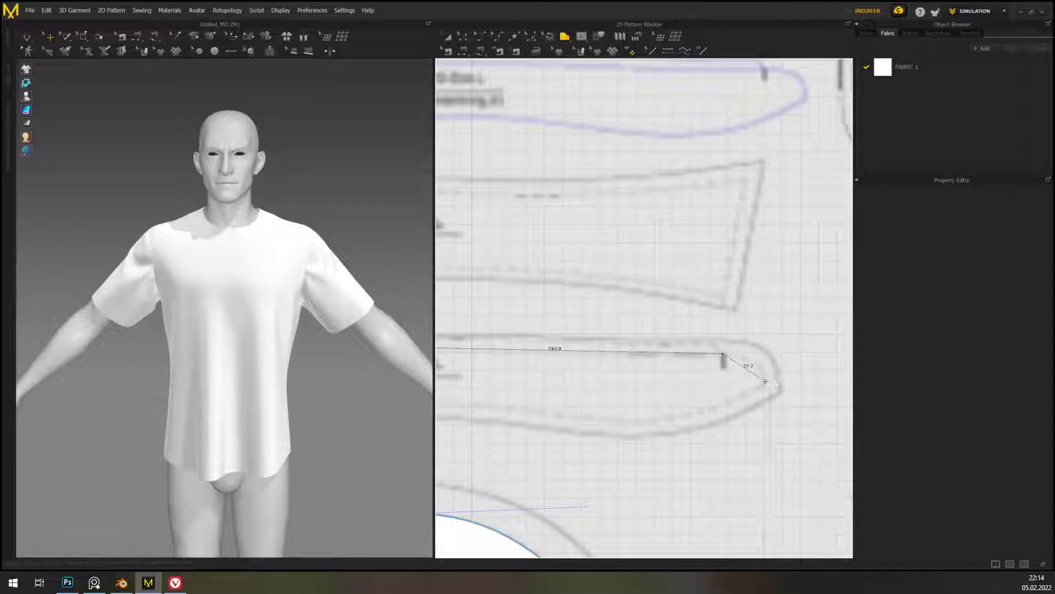
left_click(765, 384)
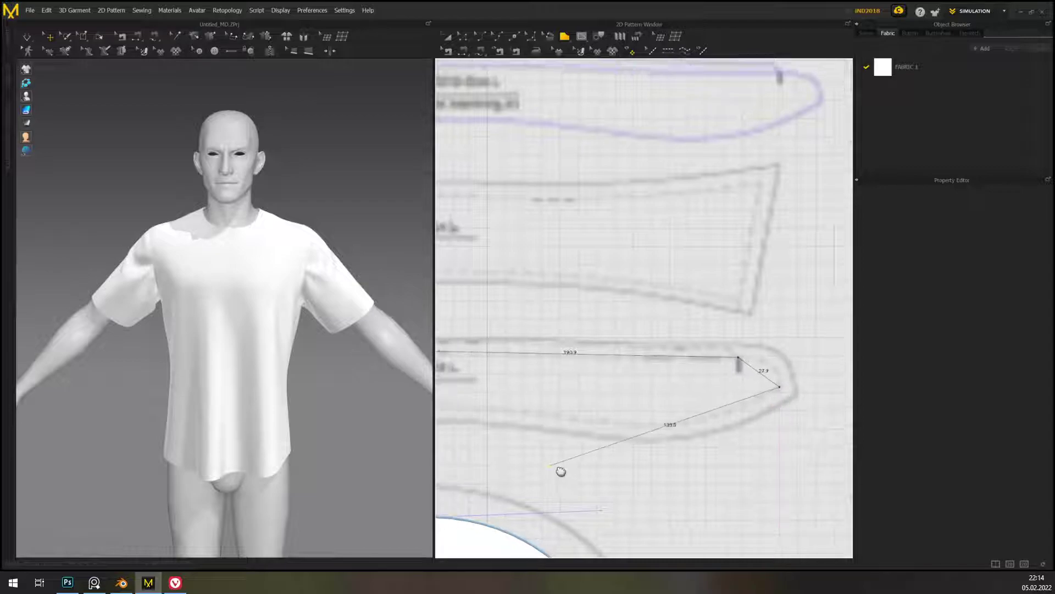
middle_click_drag(544, 466, 726, 448)
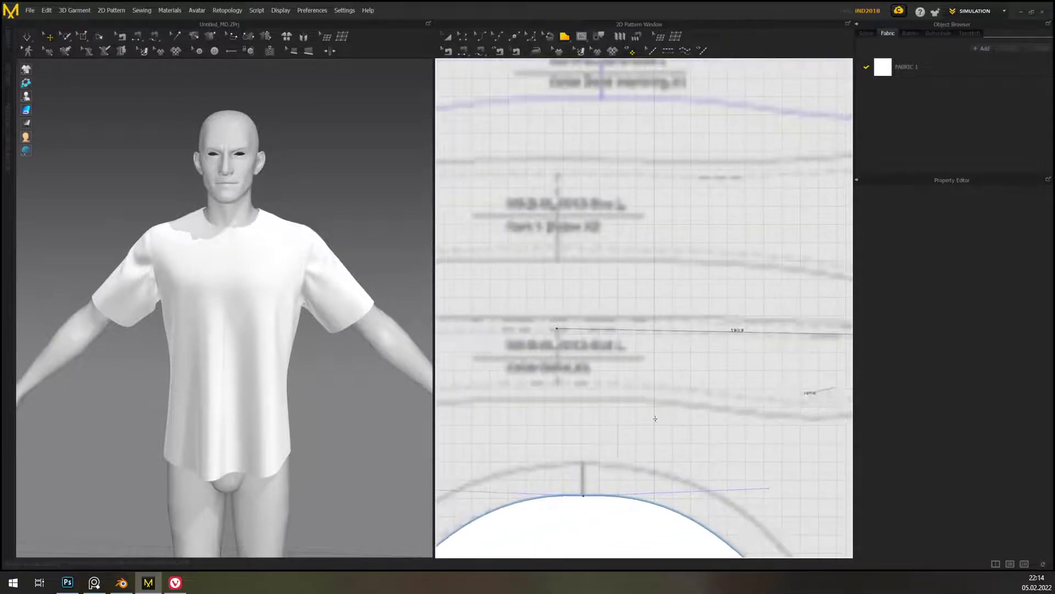
left_click(557, 379)
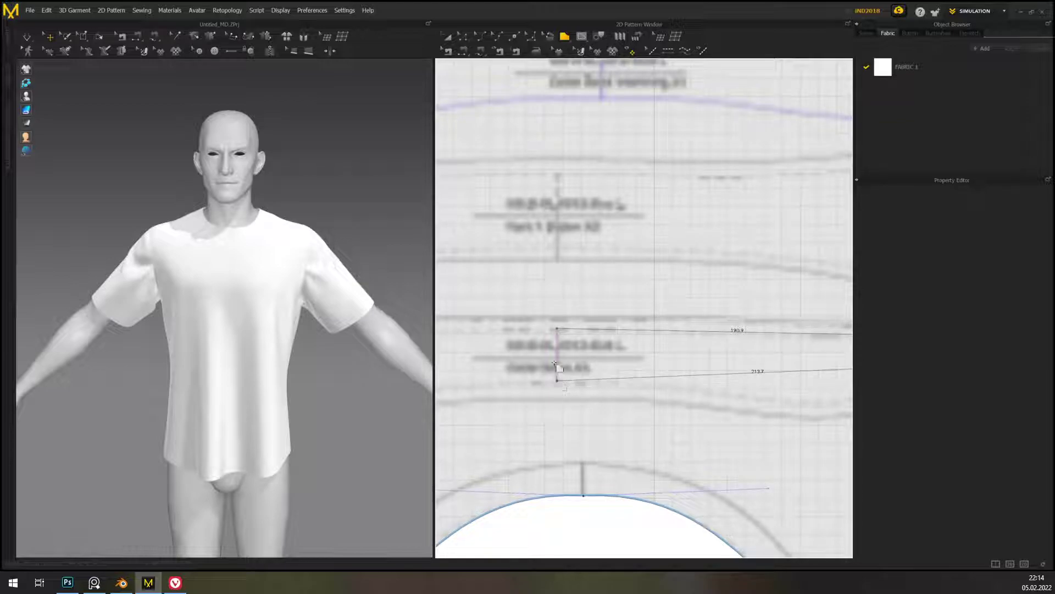
left_click(556, 329)
scroll(615, 349, "down", 4)
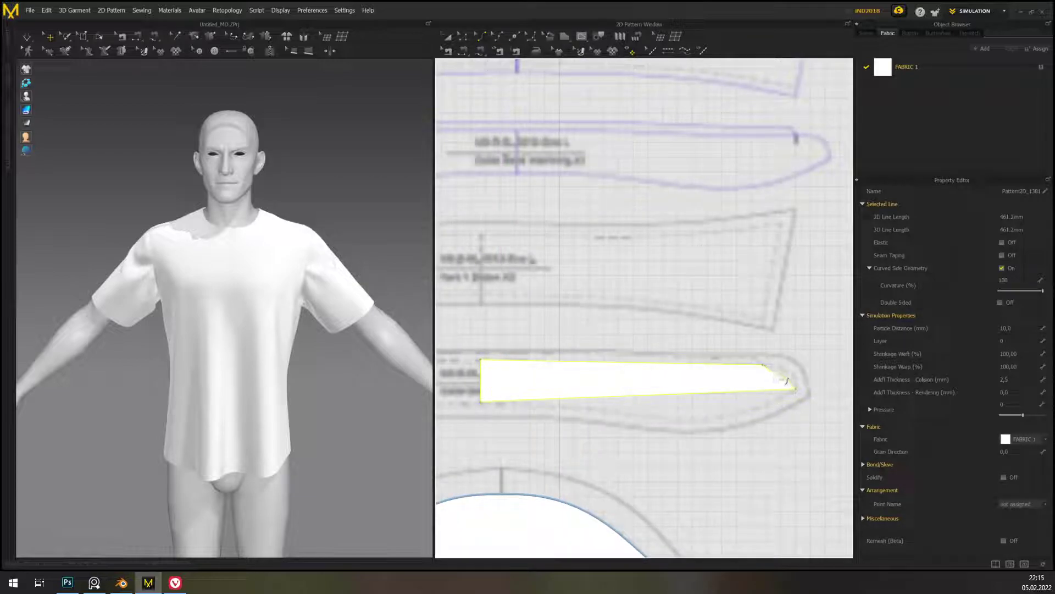
- Curve the half collar band's front end and lower edge to follow the template's inner outline
left_click(793, 379)
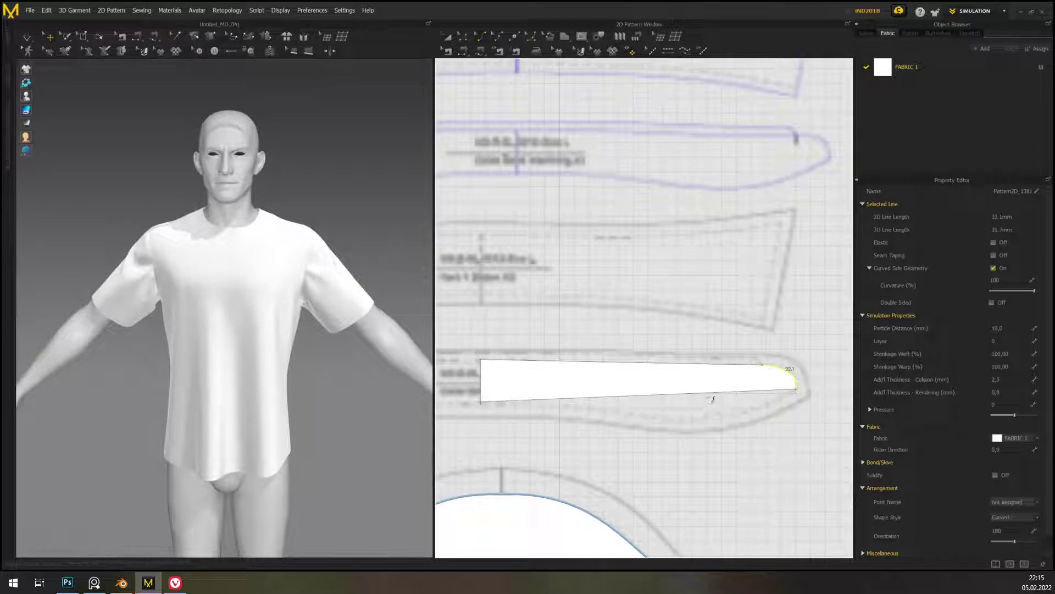
left_click_drag(723, 406, 752, 428)
left_click(463, 37)
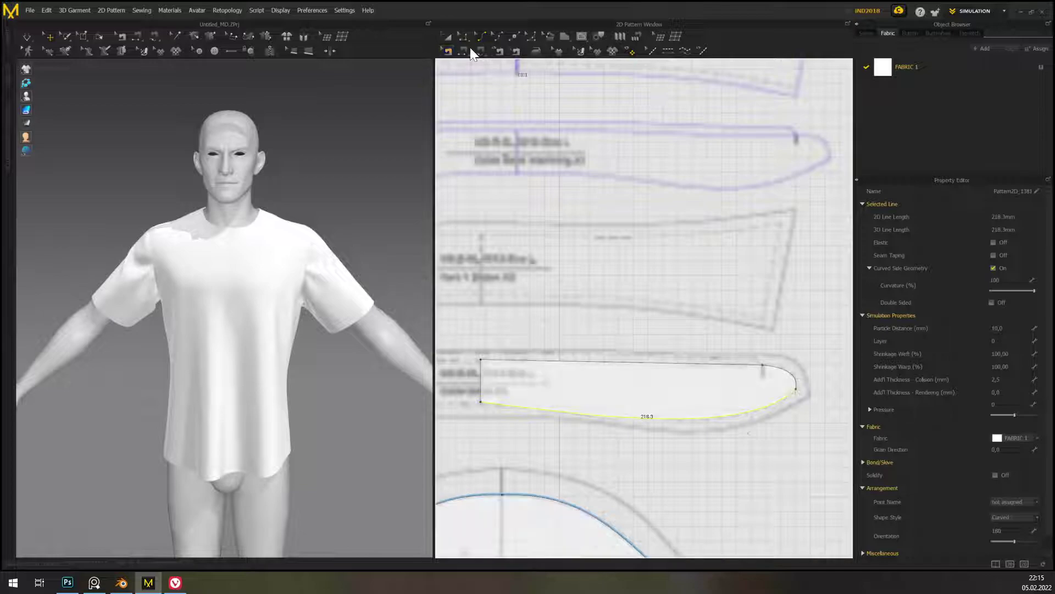
mouse_move(615, 420)
left_mouse_down()
mouse_move(605, 405)
mouse_move(614, 411)
left_mouse_up()
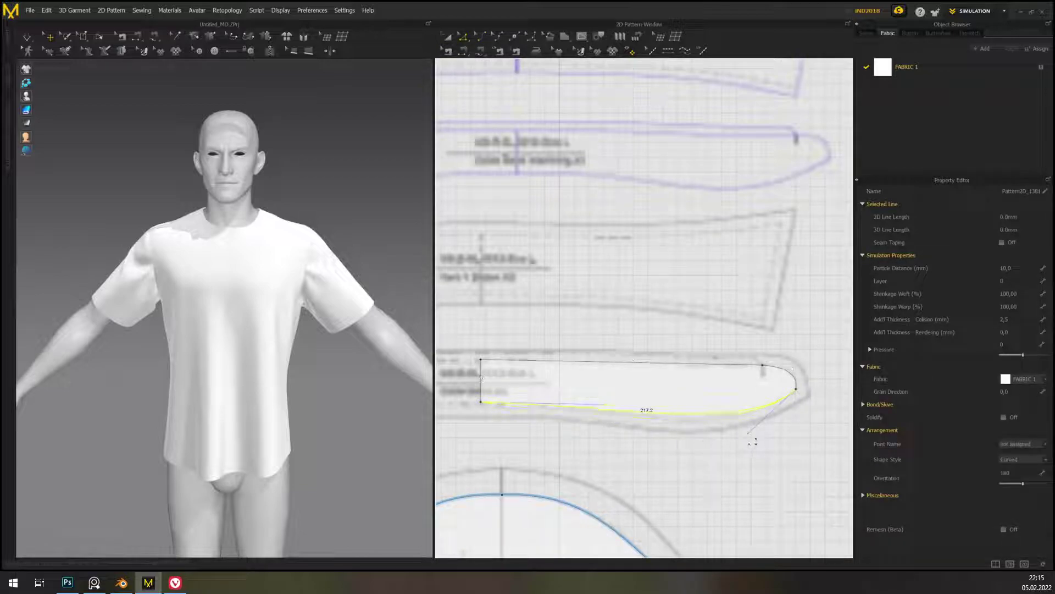
left_click_drag(758, 442, 720, 447)
- Refine the curve of the half collar band's rounded front end against the template
middle_click_drag(779, 315, 658, 300)
scroll(661, 349, "up", 6)
left_click(680, 370)
left_click_drag(687, 375, 684, 345)
left_click(762, 390)
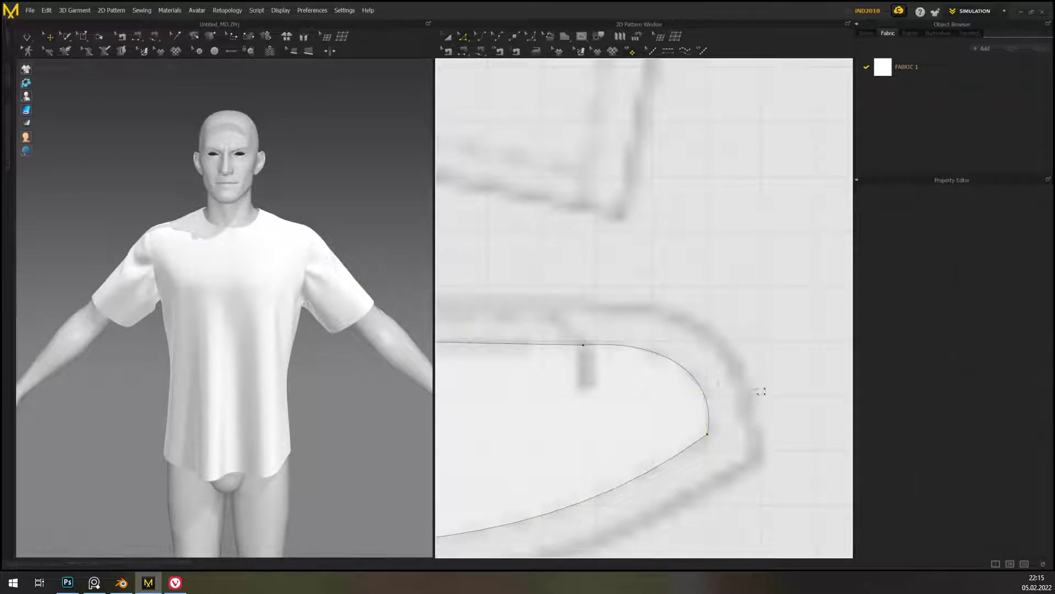
scroll(754, 447, "down", 8)
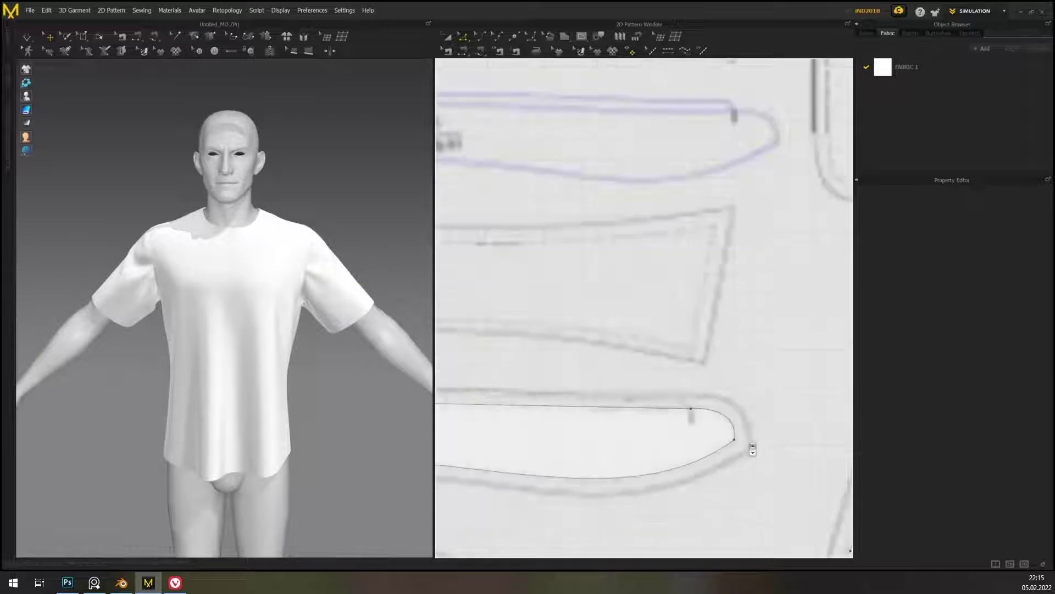
- Unfold the half collar band across its centre edge into a full band with symmetric editing
middle_click_drag(669, 483, 950, 413)
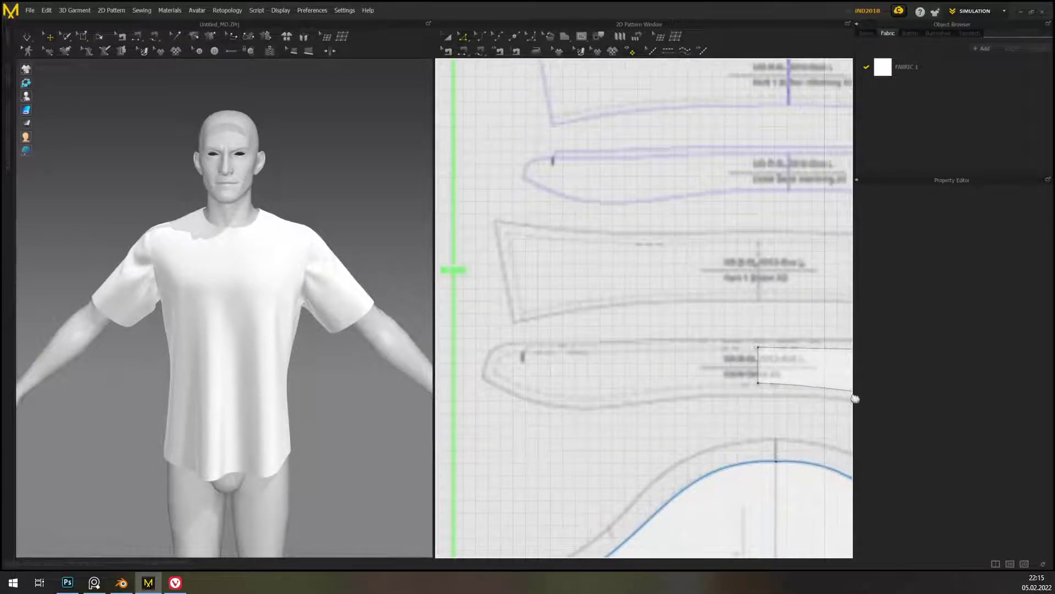
left_click(767, 370)
right_click(761, 365)
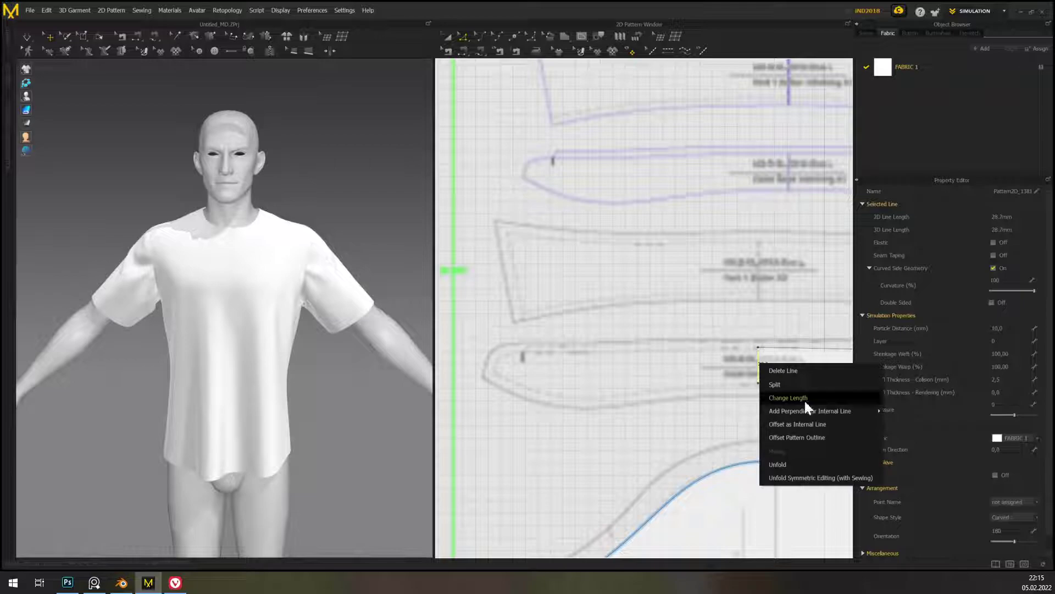
left_click(837, 464)
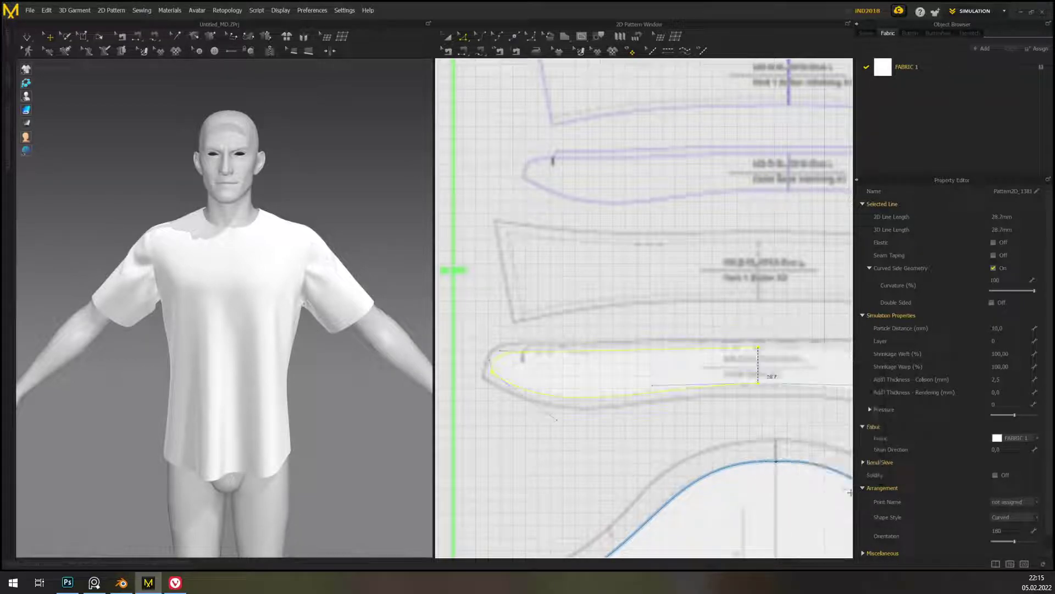
- Examine the unfolded collar band's centre line and lower edge against the template
scroll(661, 441, "up", 5)
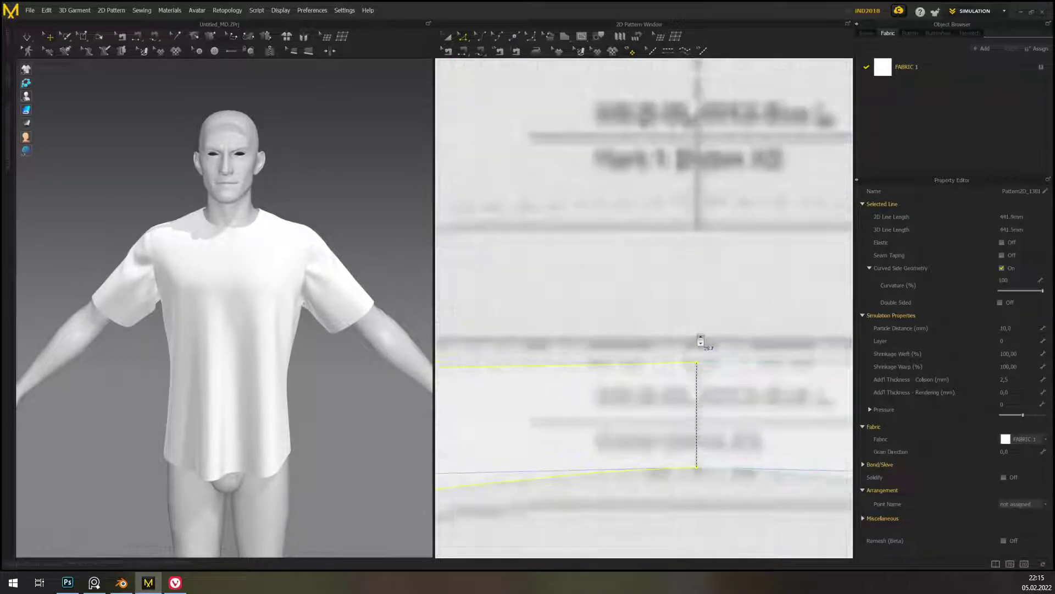
scroll(693, 389, "down", 4)
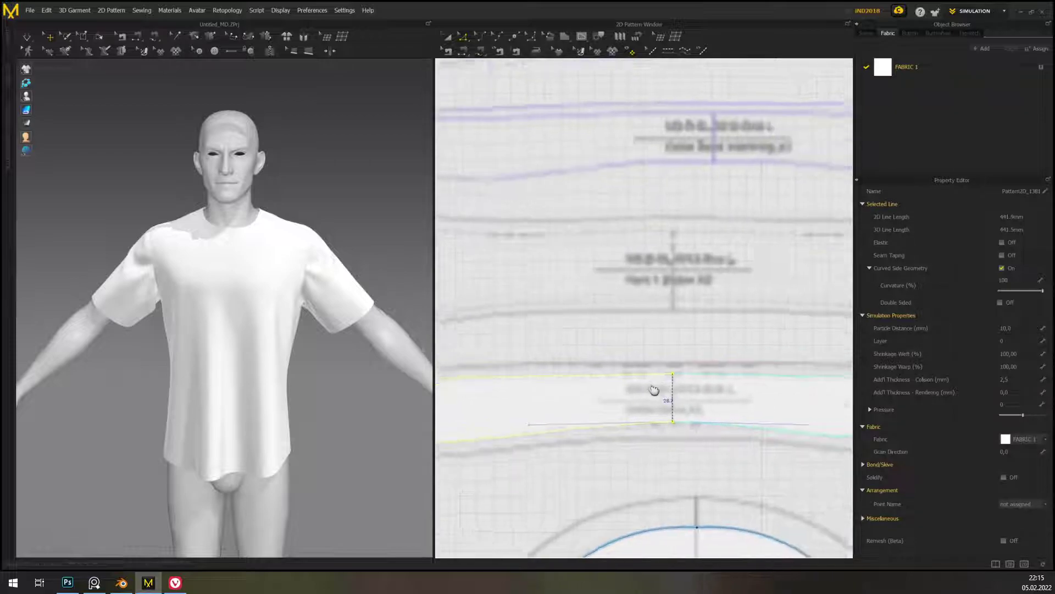
scroll(646, 383, "down", 5)
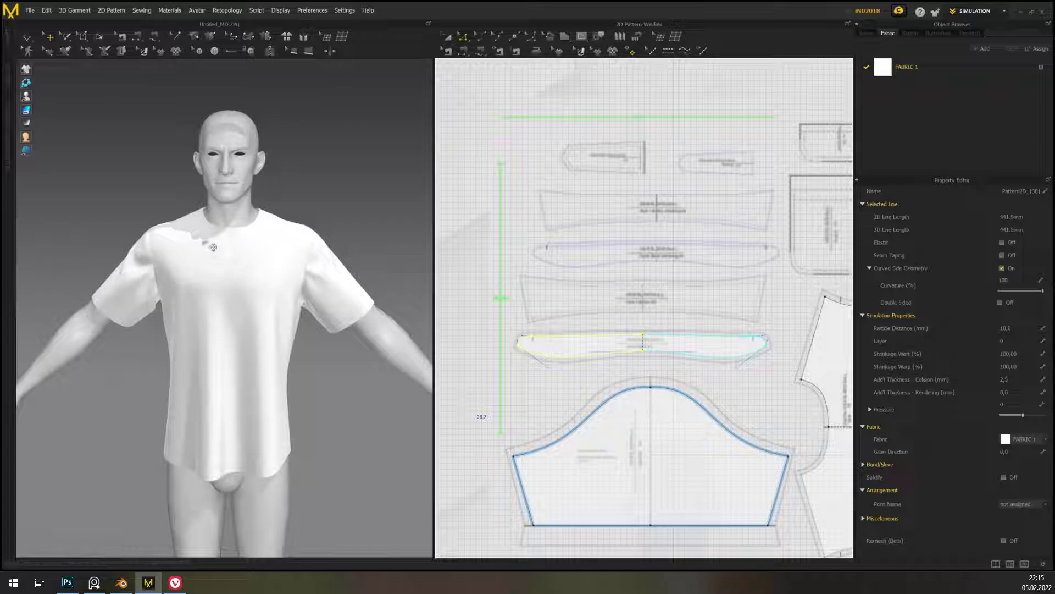
scroll(703, 354, "up", 8)
middle_click_drag(636, 418, 763, 396)
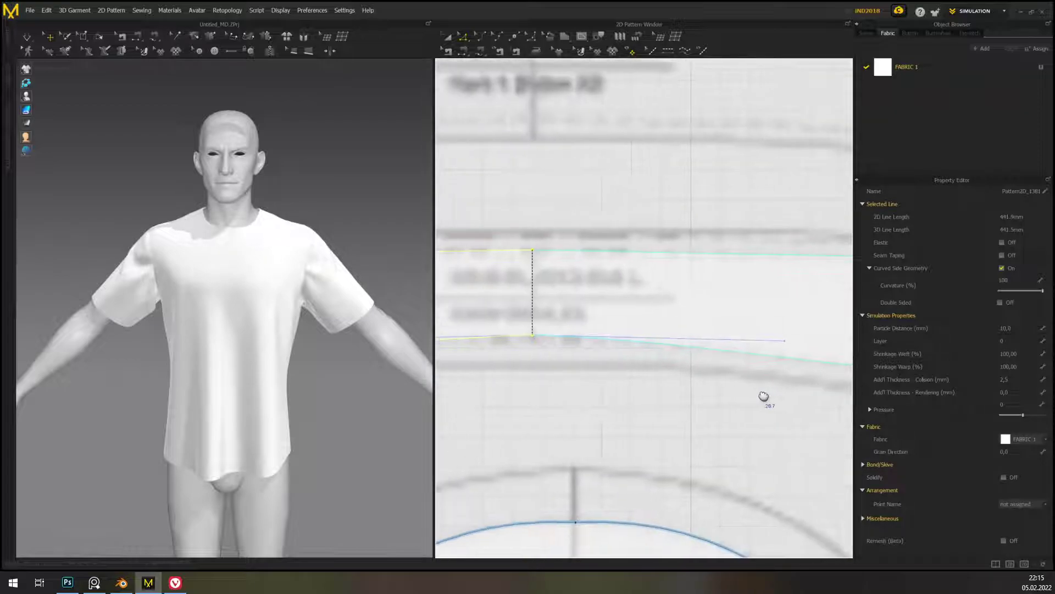
scroll(597, 406, "down", 1)
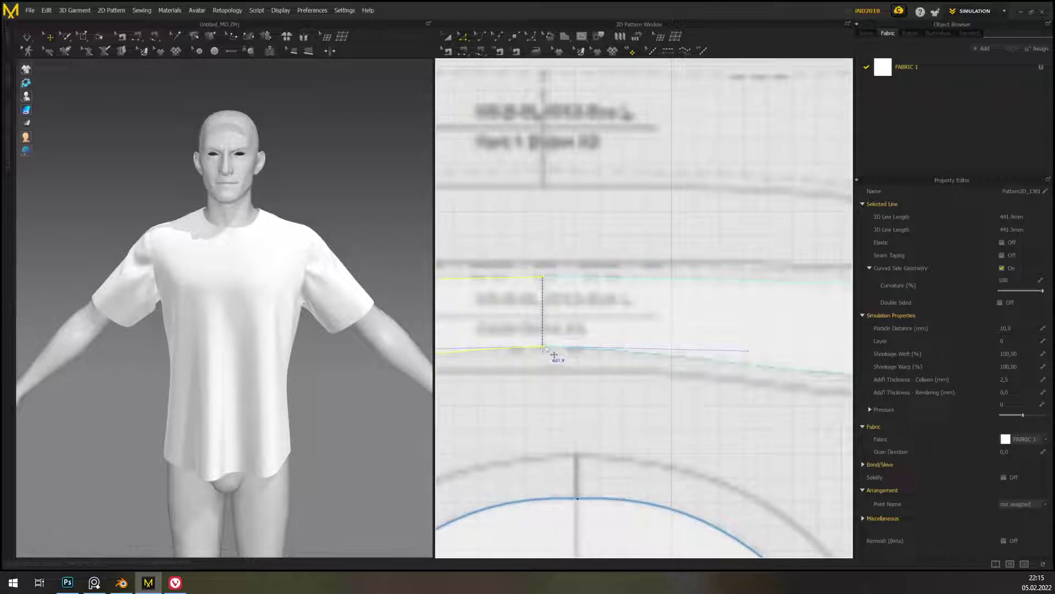
- Lower the centre point of the collar band's lower edge slightly and adjust its curve handle to smooth the edge against the template
left_click(552, 354)
left_click_drag(552, 354, 552, 357)
key("ctrl+z")
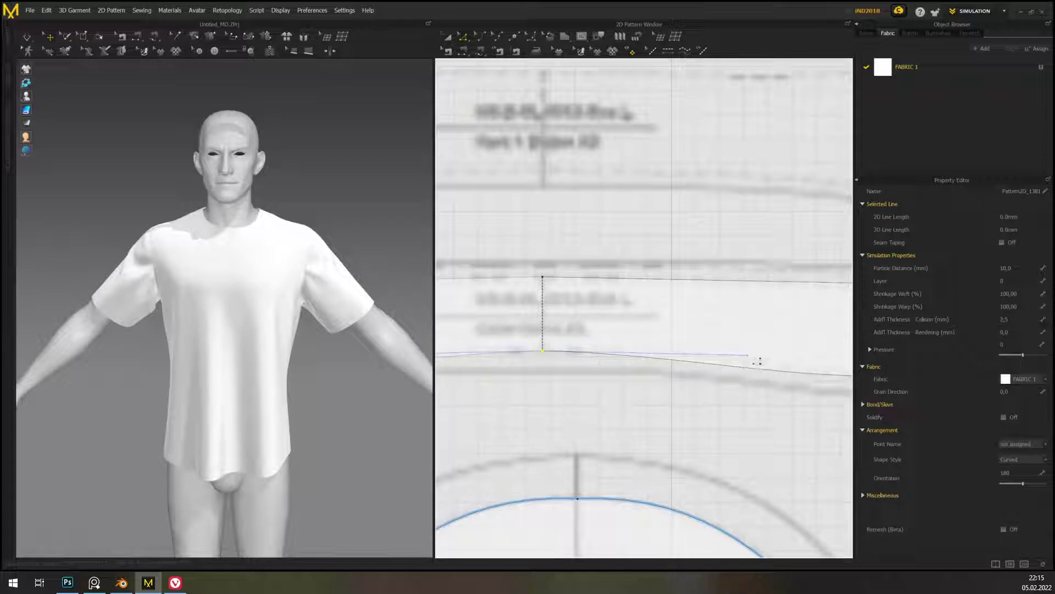
left_click(758, 363)
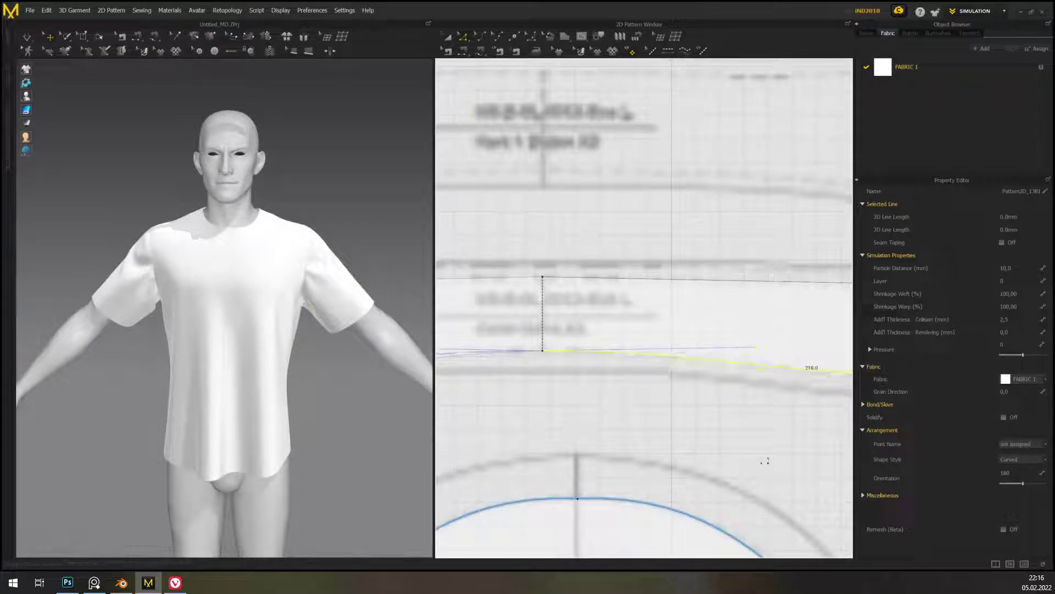
left_click(773, 431)
scroll(657, 432, "down", 5)
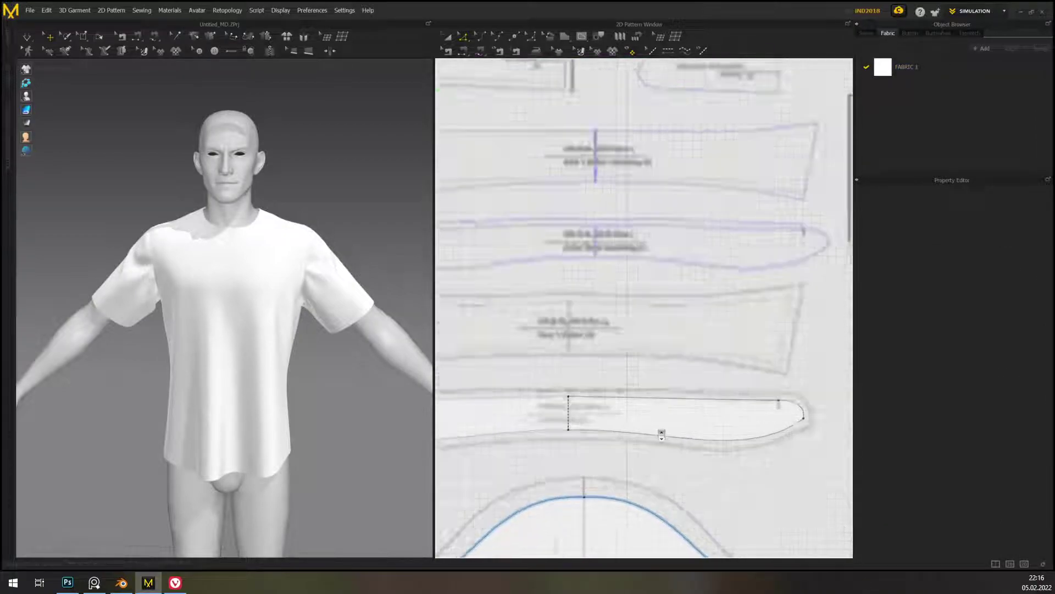
scroll(662, 434, "up", 2)
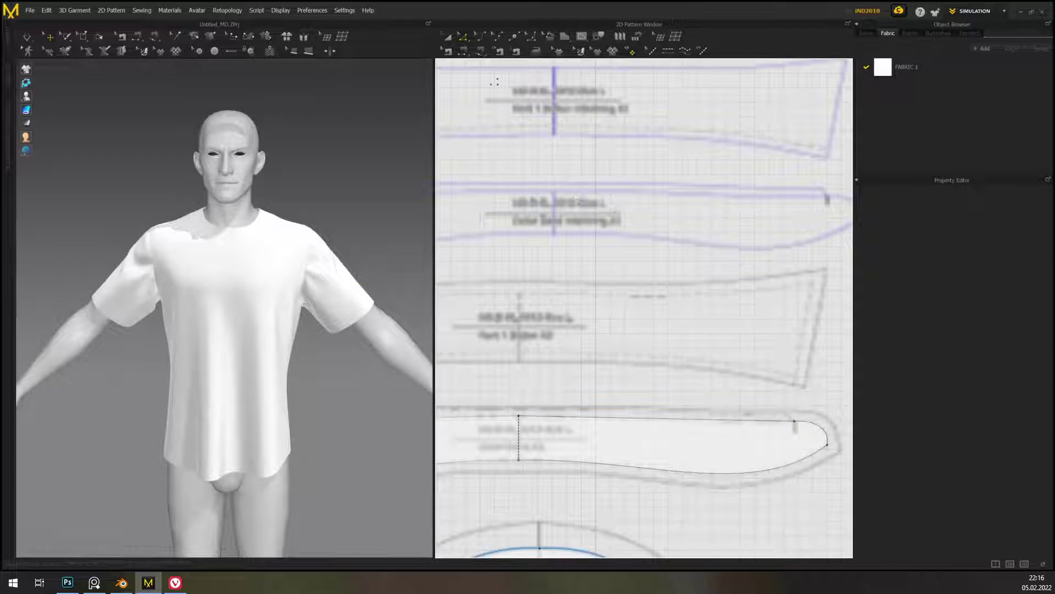
- Draw half of the collar as a four-point polygon on the template's inner outline, about 204 mm along the upper edge and 67 mm at the front
left_click(565, 36)
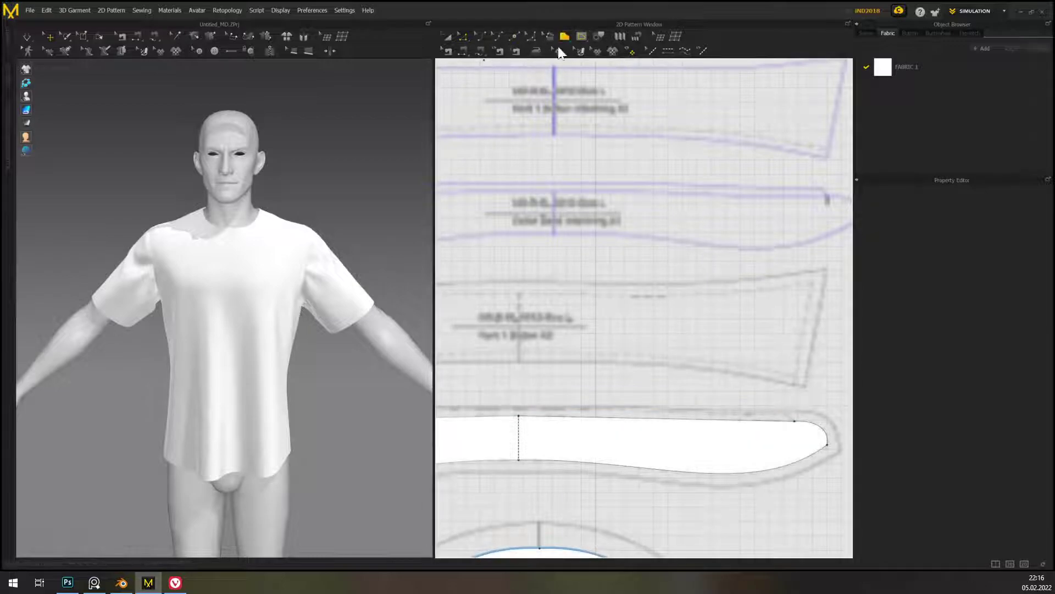
left_click(519, 293)
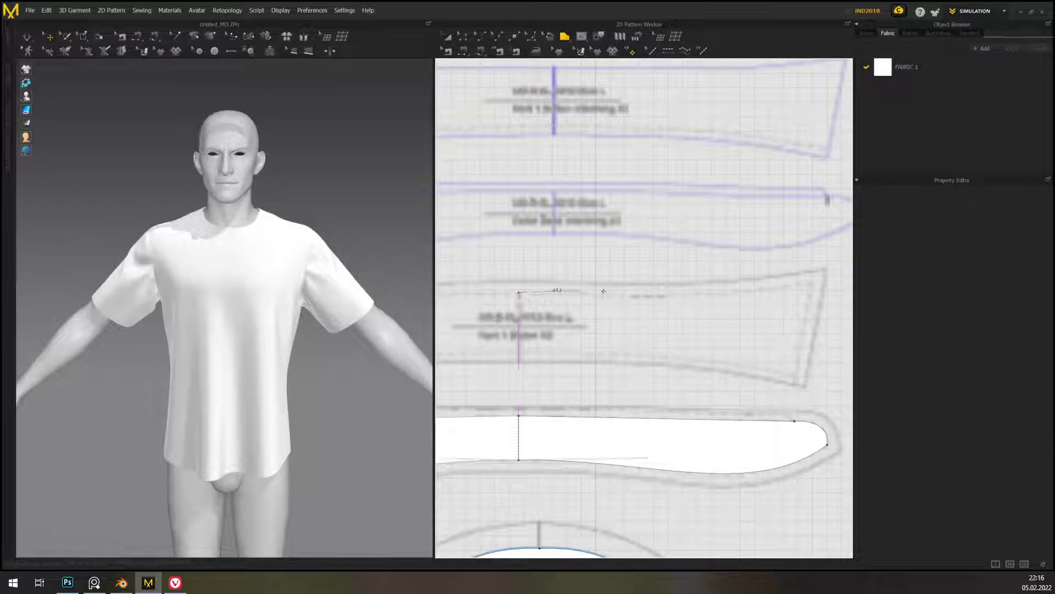
left_click(814, 282)
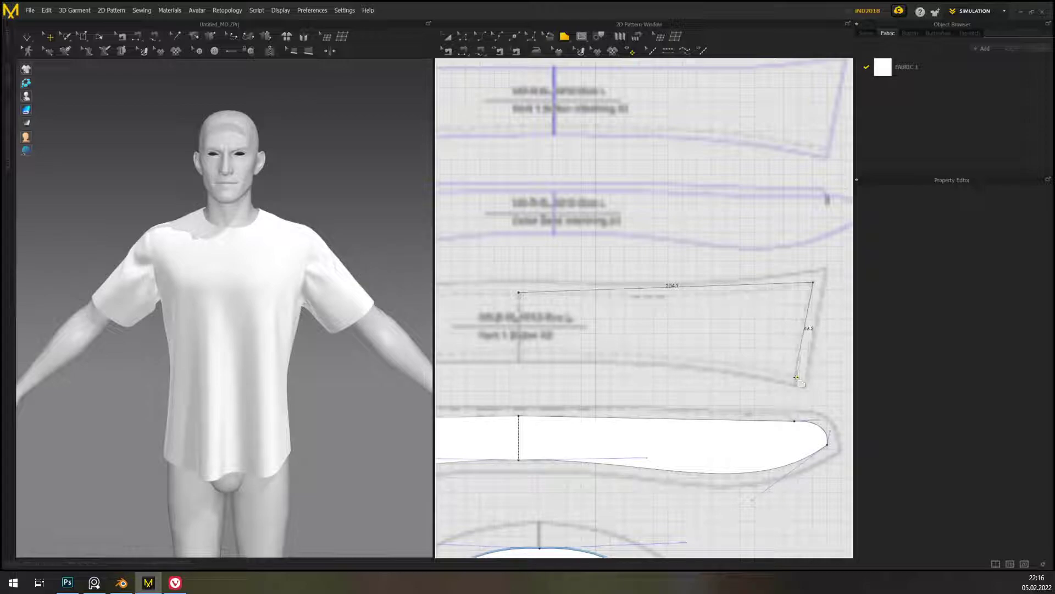
left_click(795, 377)
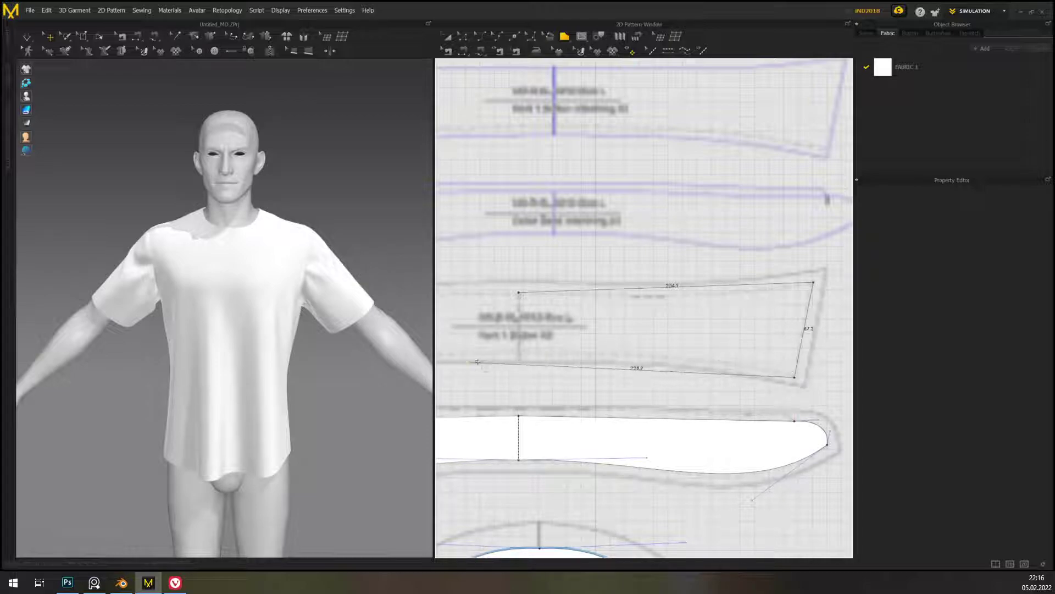
left_click(519, 353)
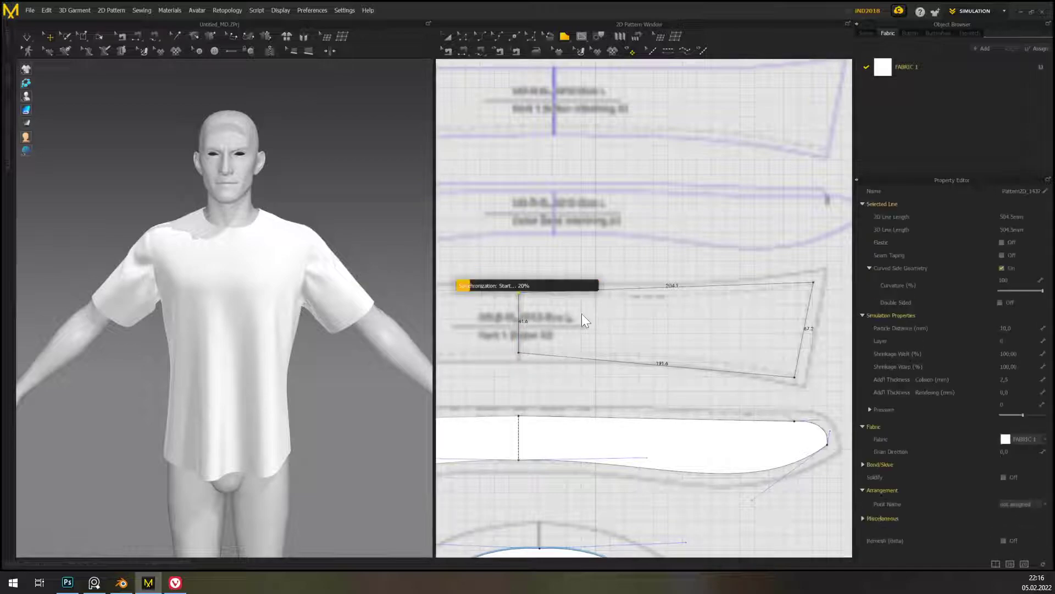
right_click_drag(523, 323, 607, 331)
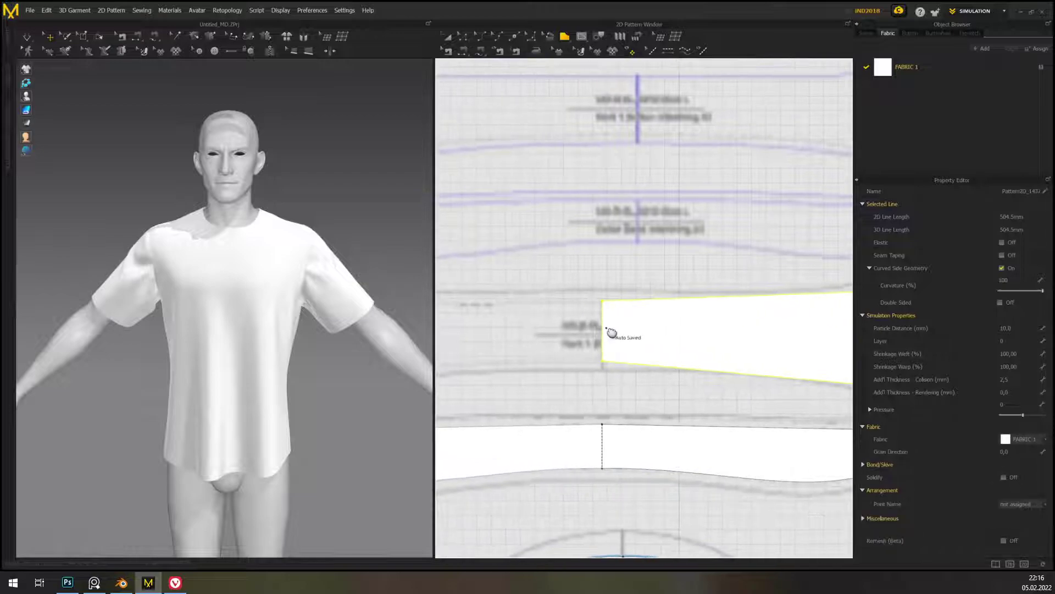
- Unfold the half collar across its centre edge into a full collar with symmetric editing and sewing
left_click(464, 36)
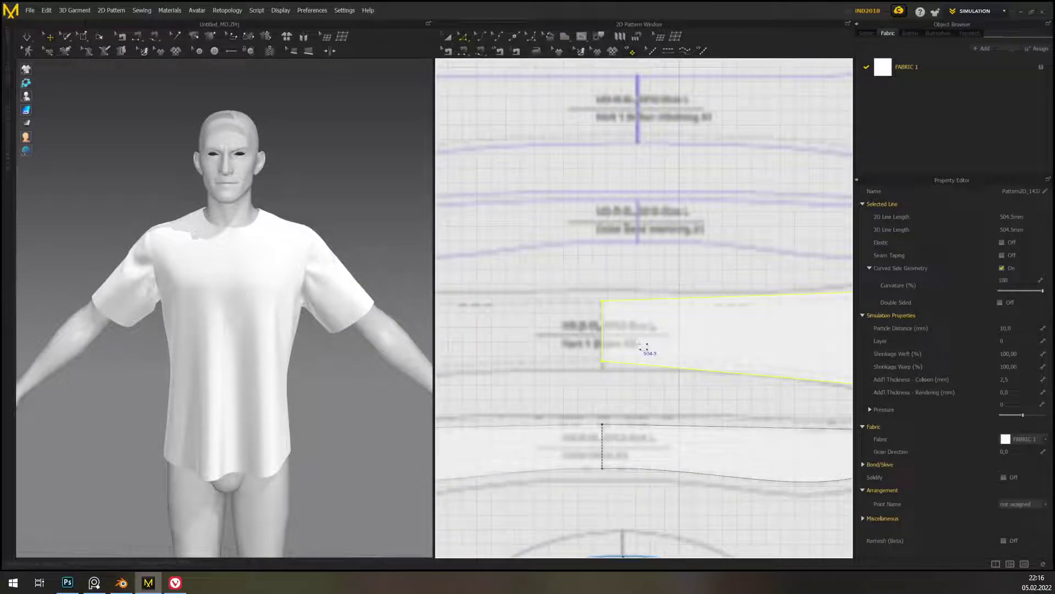
right_click(601, 321)
left_click(582, 338)
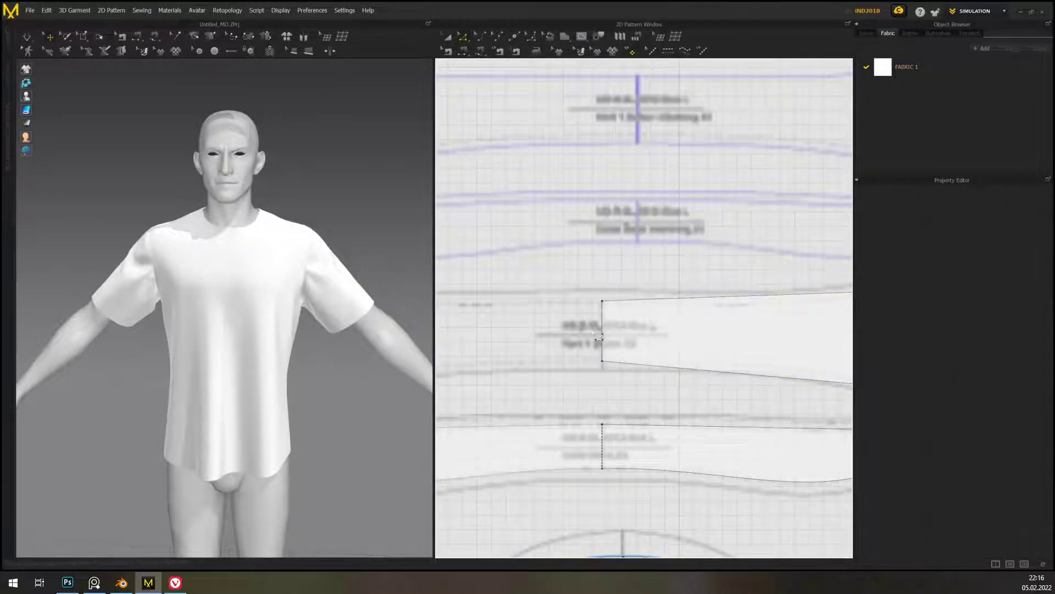
right_click(602, 318)
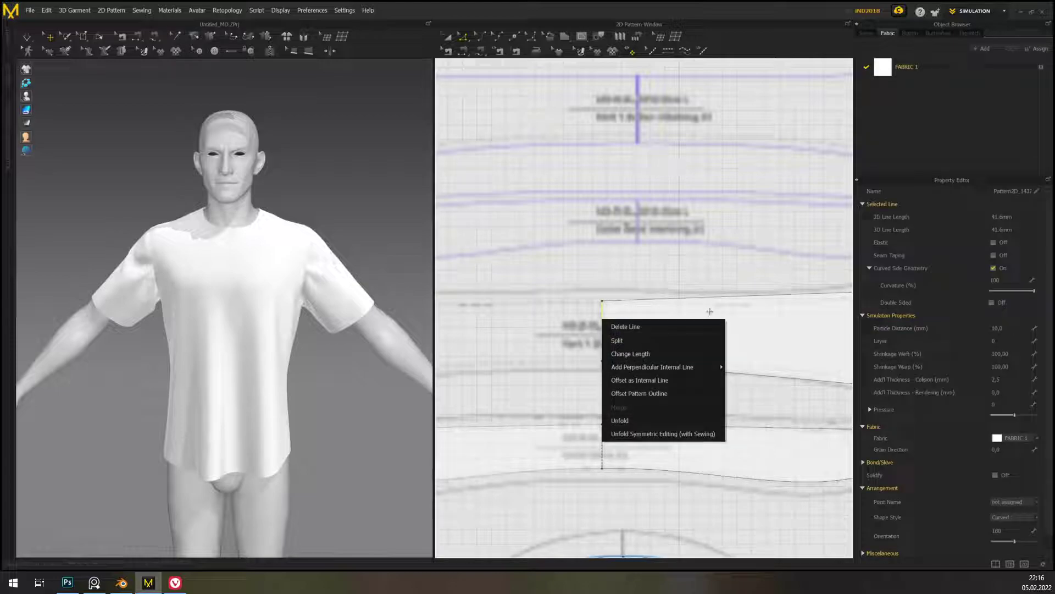
left_click(678, 434)
- Curve the collar's upper and lower edges to follow the template's inner outline
scroll(616, 311, "up", 3)
right_click_drag(616, 312, 694, 307)
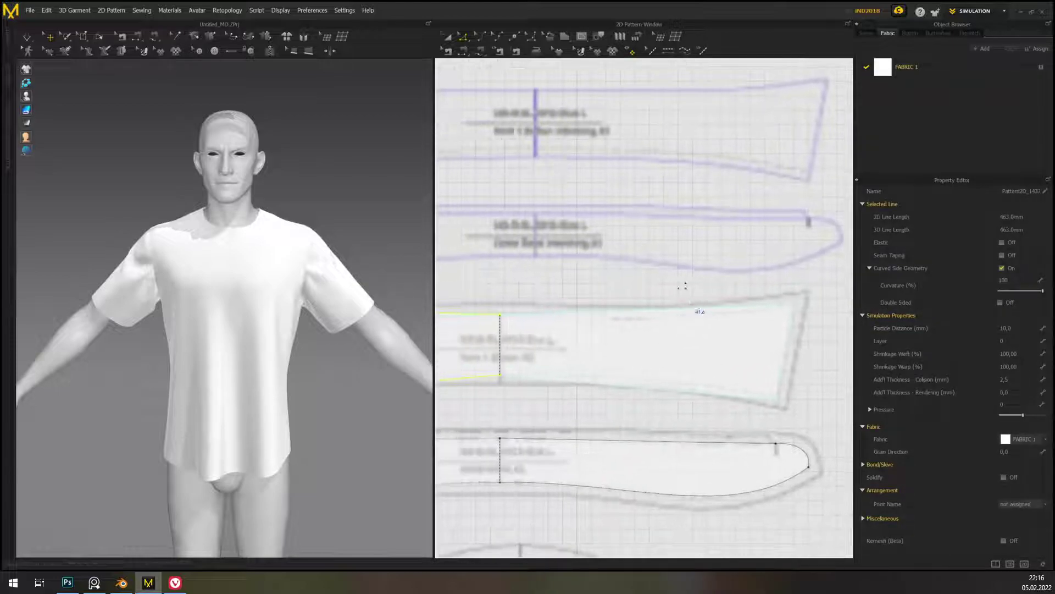
left_click(480, 34)
left_click_drag(662, 323, 663, 320)
left_click_drag(661, 394, 665, 378)
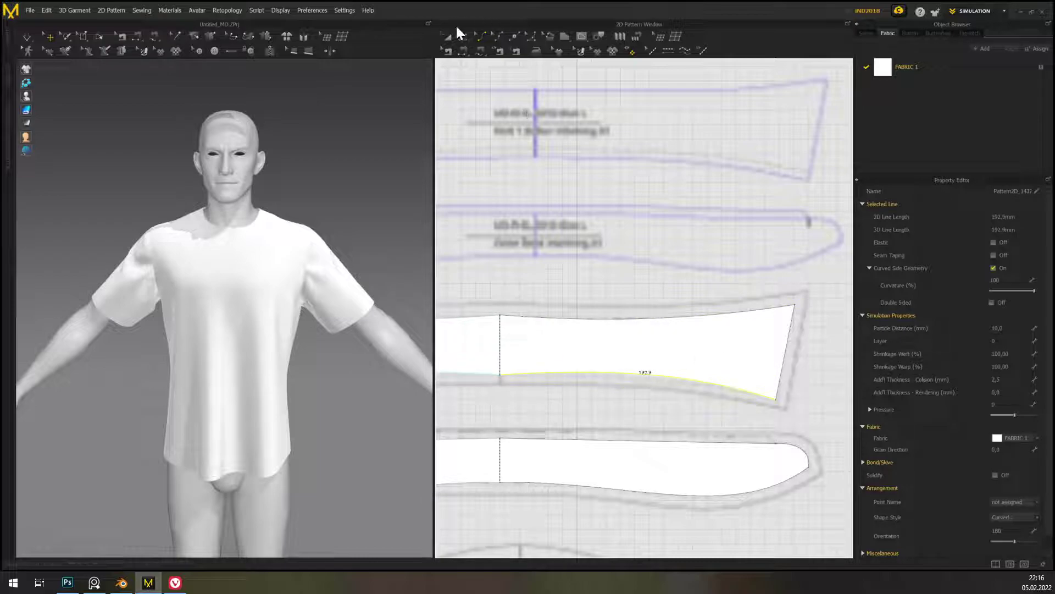
- Refine the collar's upper edge by adjusting its curve handle near the centre line
left_click(463, 37)
left_click(623, 323)
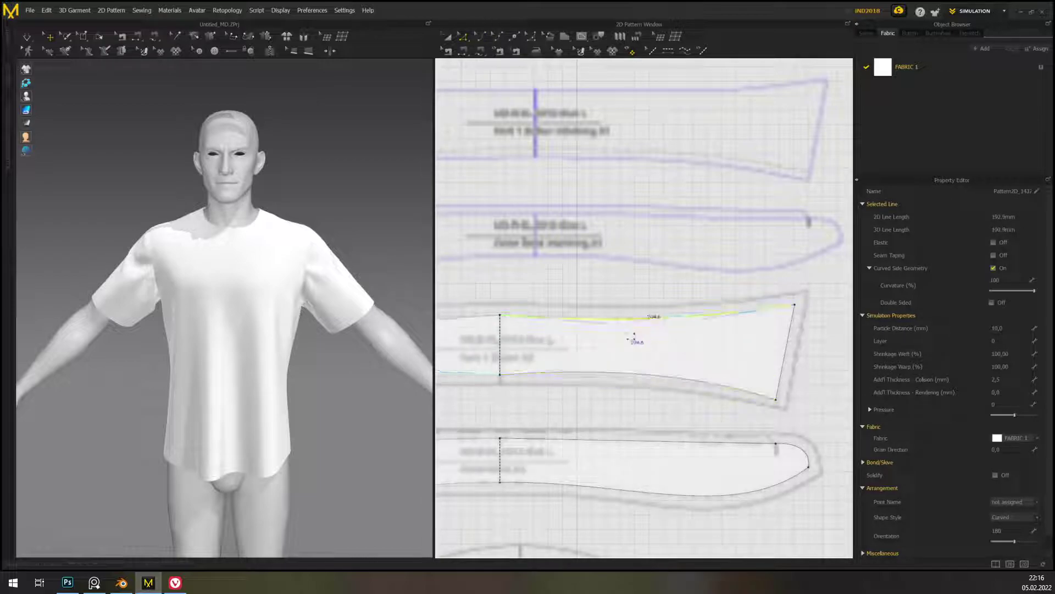
scroll(626, 328, "up", 3)
middle_click_drag(761, 355, 846, 404)
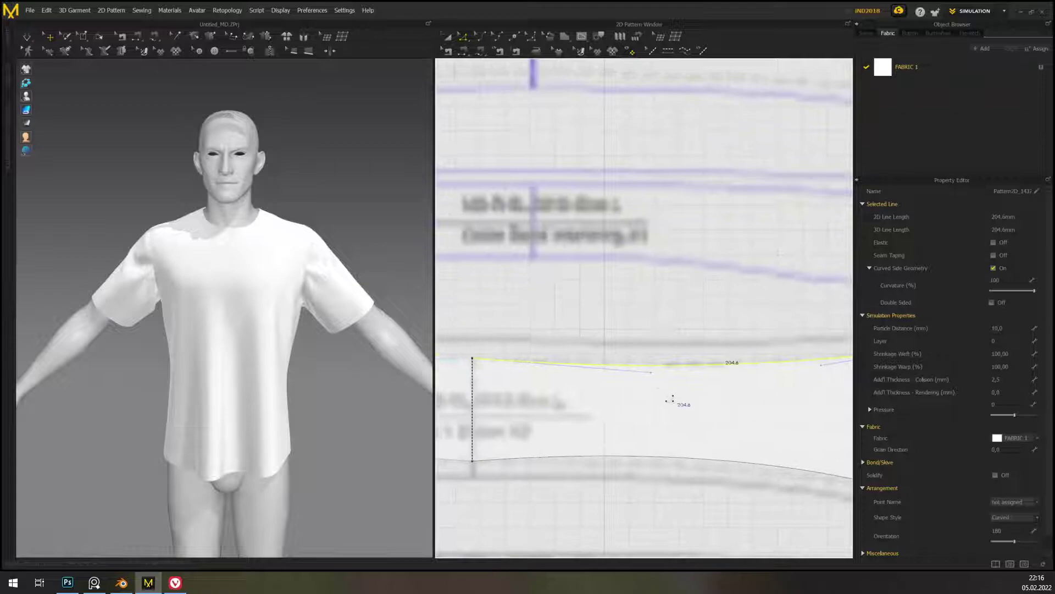
left_click(652, 372)
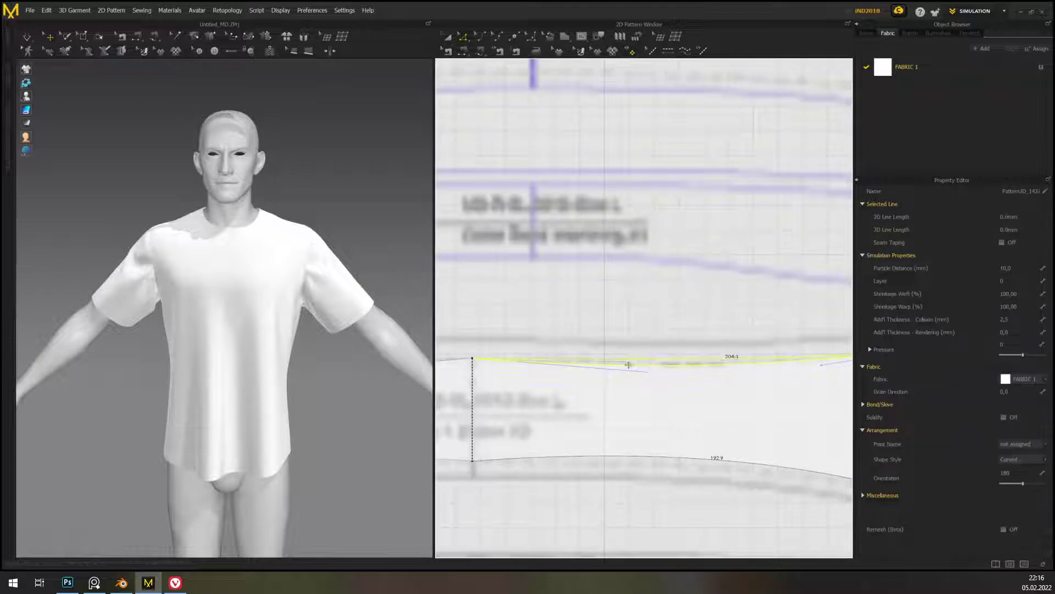
- Adjust both curve handles of the collar's lower edge so it leaves the centre line smoothly and follows the template
middle_click_drag(729, 409, 620, 360)
left_click(622, 415)
middle_click_drag(593, 435, 667, 389)
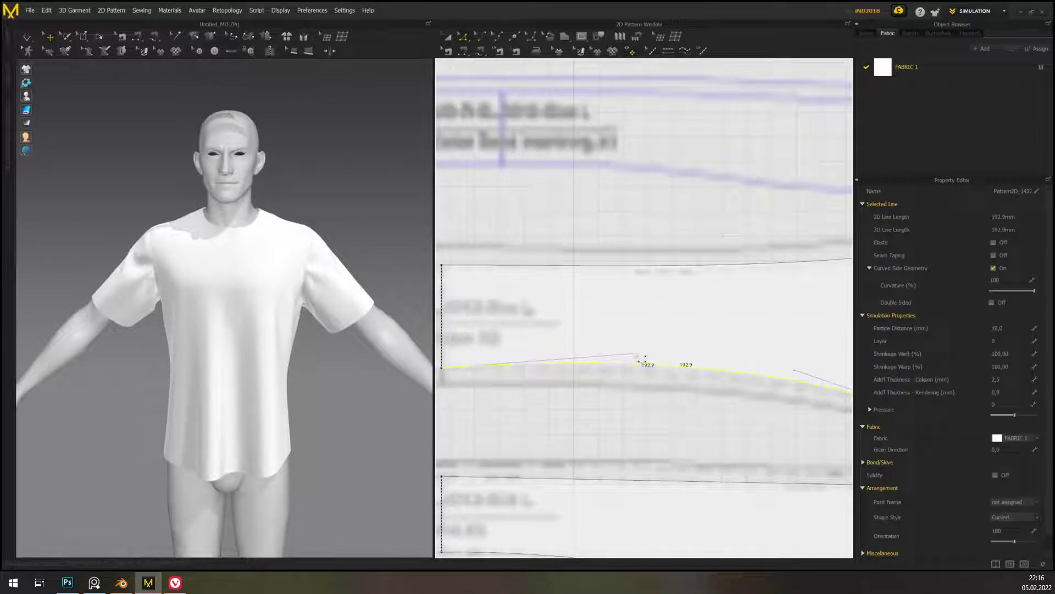
left_click_drag(646, 363, 647, 377)
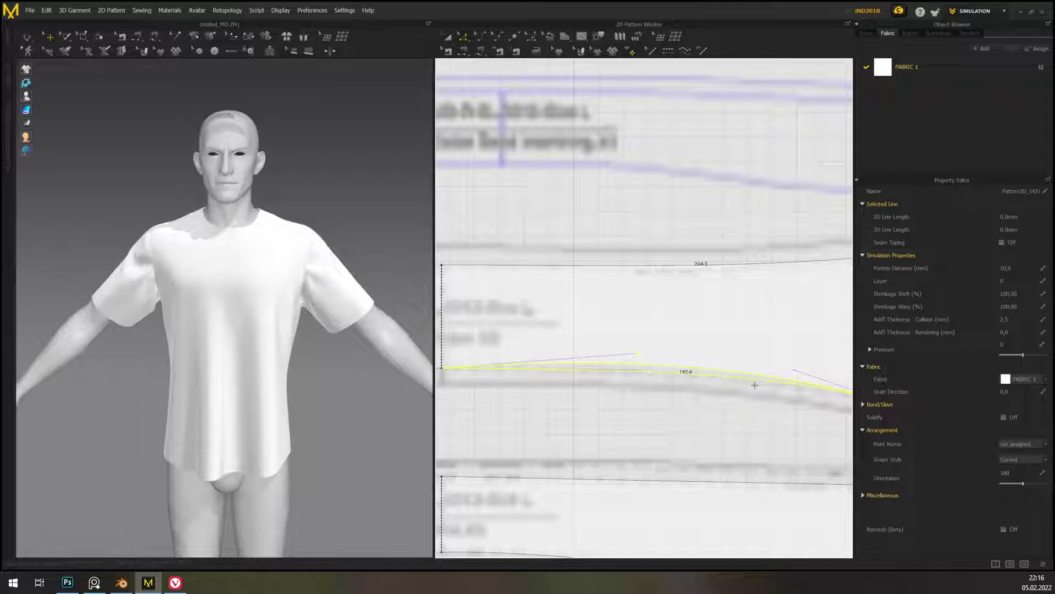
left_click_drag(795, 371, 781, 373)
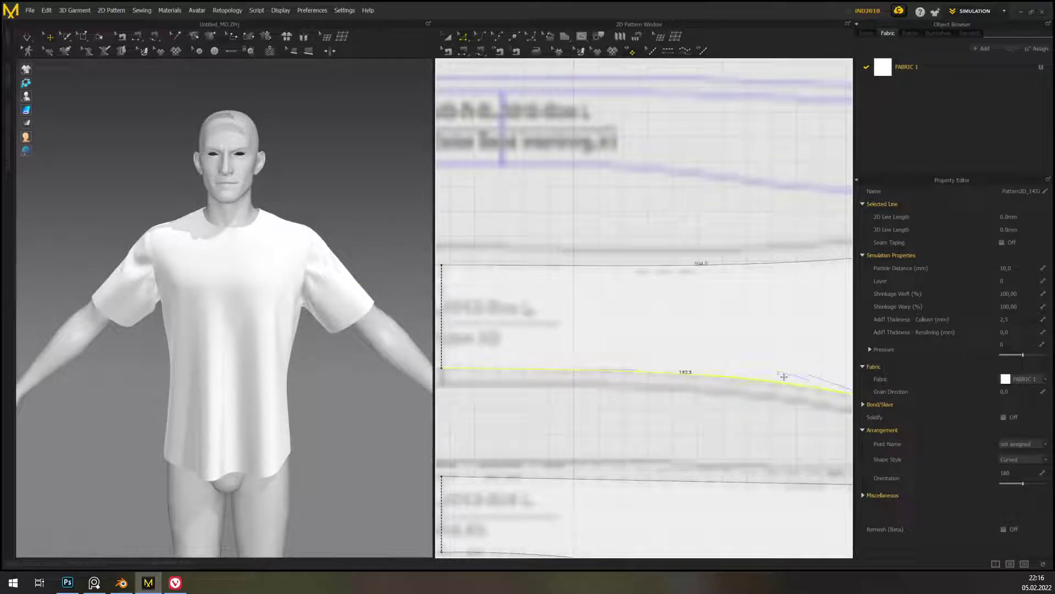
left_click(780, 454)
right_click_drag(780, 454, 605, 451)
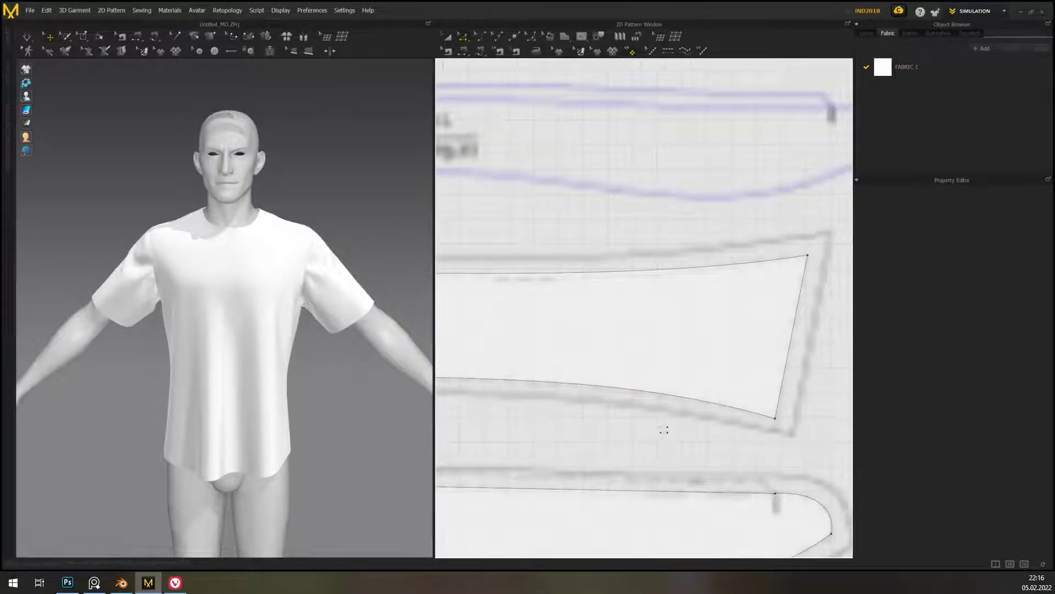
- Examine the finished collar and collar band alongside the sleeve, yoke, body panels and remaining template pieces
scroll(664, 429, "down", 8)
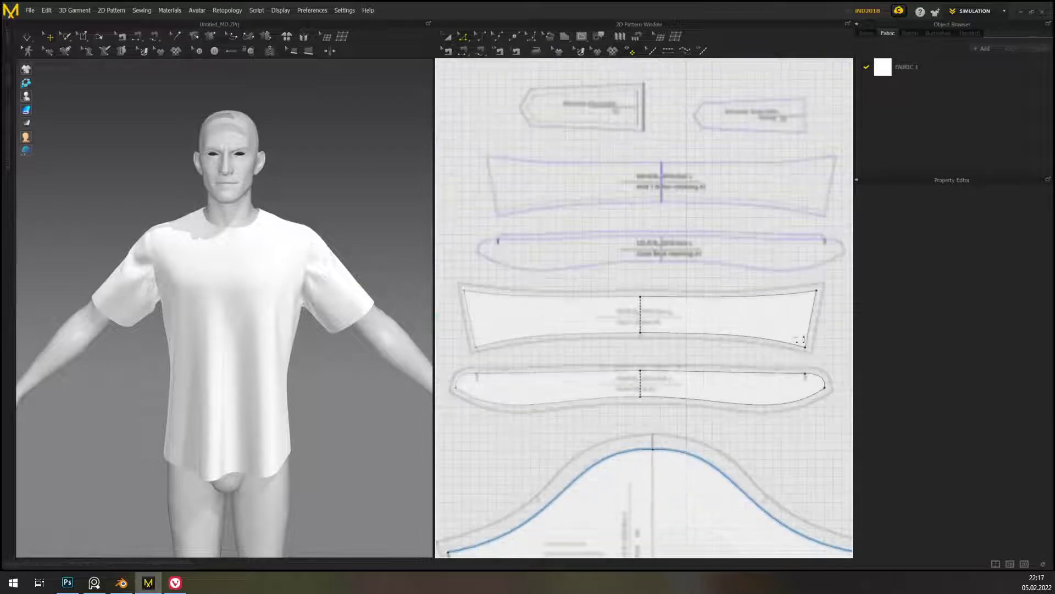
right_click_drag(734, 346, 691, 343)
scroll(739, 358, "down", 5)
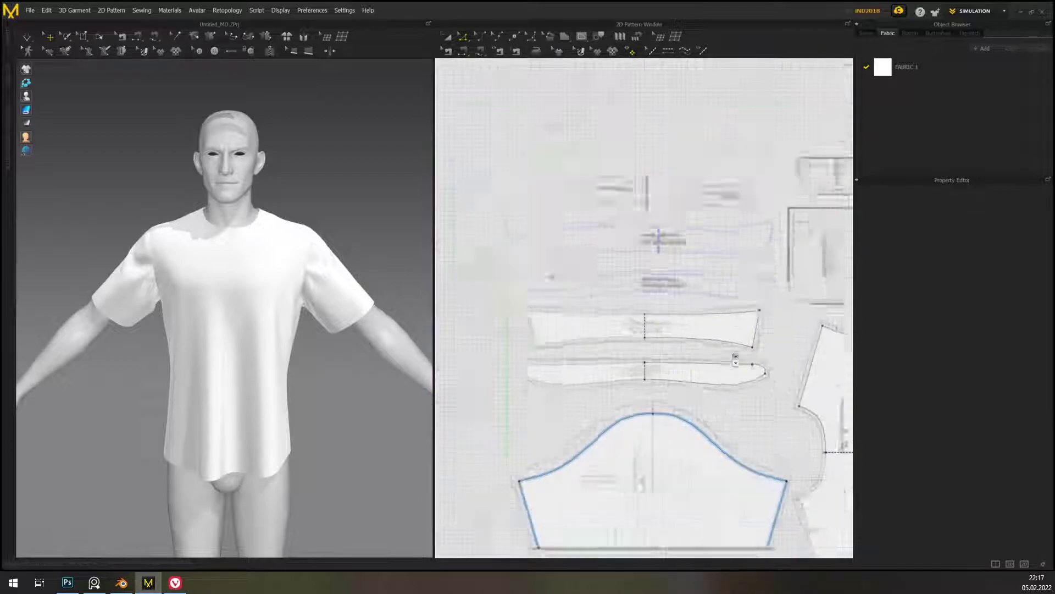
right_click_drag(663, 307, 663, 249)
right_click_drag(719, 280, 714, 297)
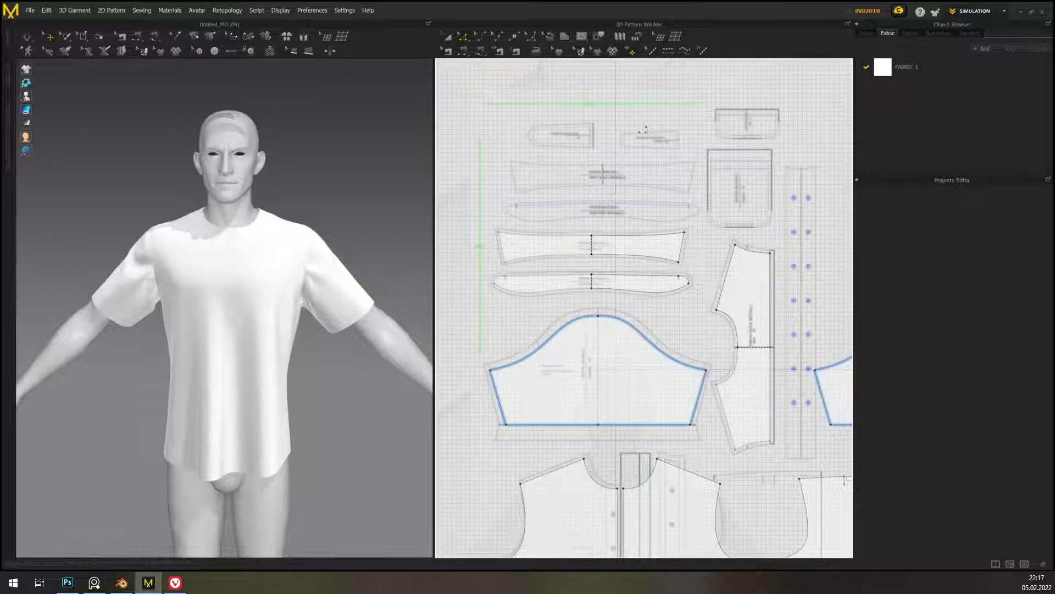
right_click_drag(644, 130, 632, 264)
scroll(622, 312, "down", 3)
scroll(619, 309, "up", 5)
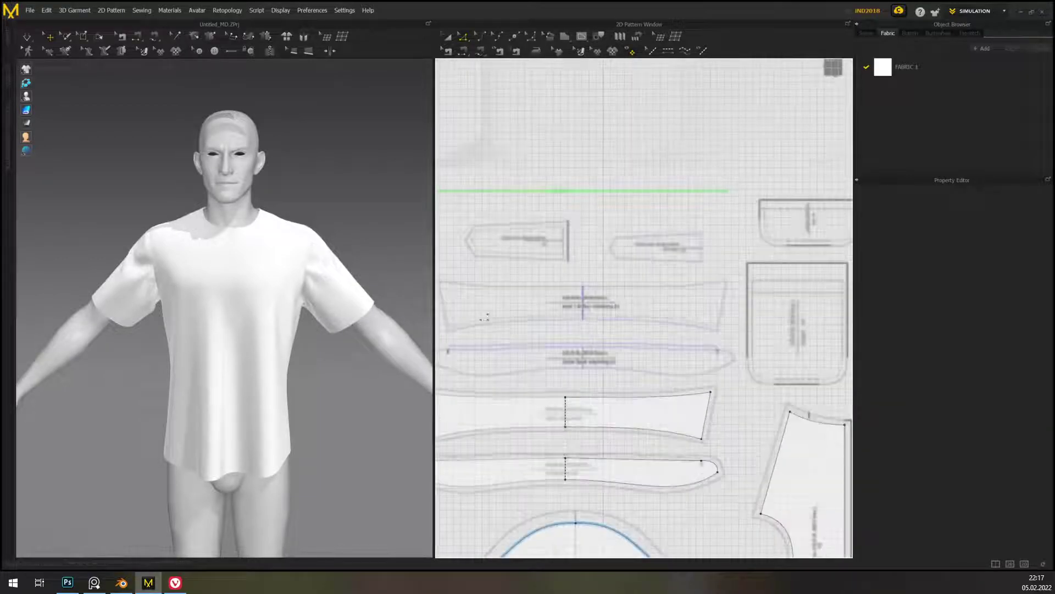
scroll(633, 341, "down", 3)
scroll(684, 350, "up", 2)
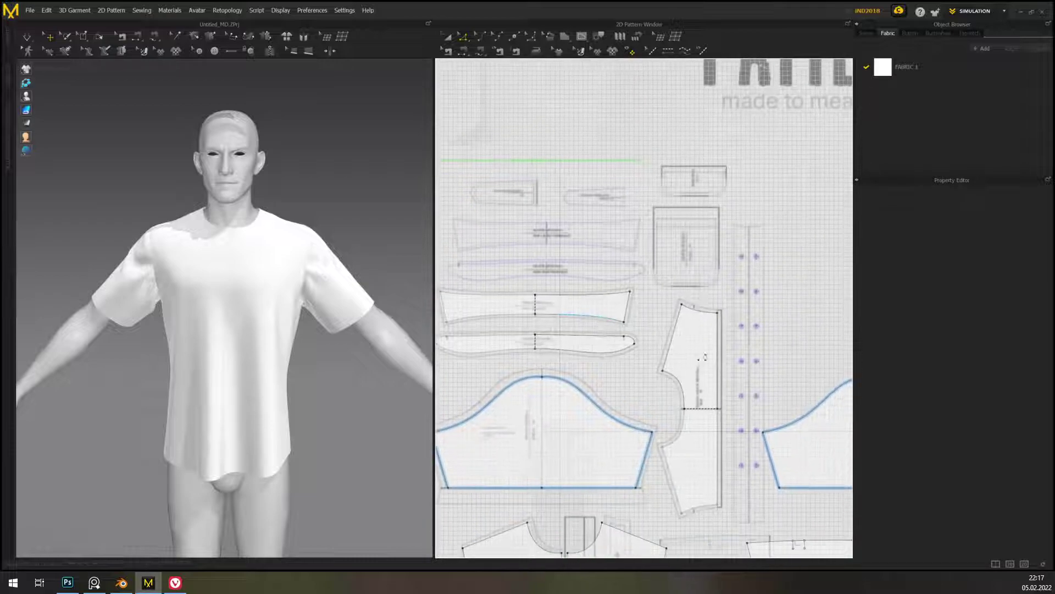
middle_click_drag(682, 402, 757, 333)
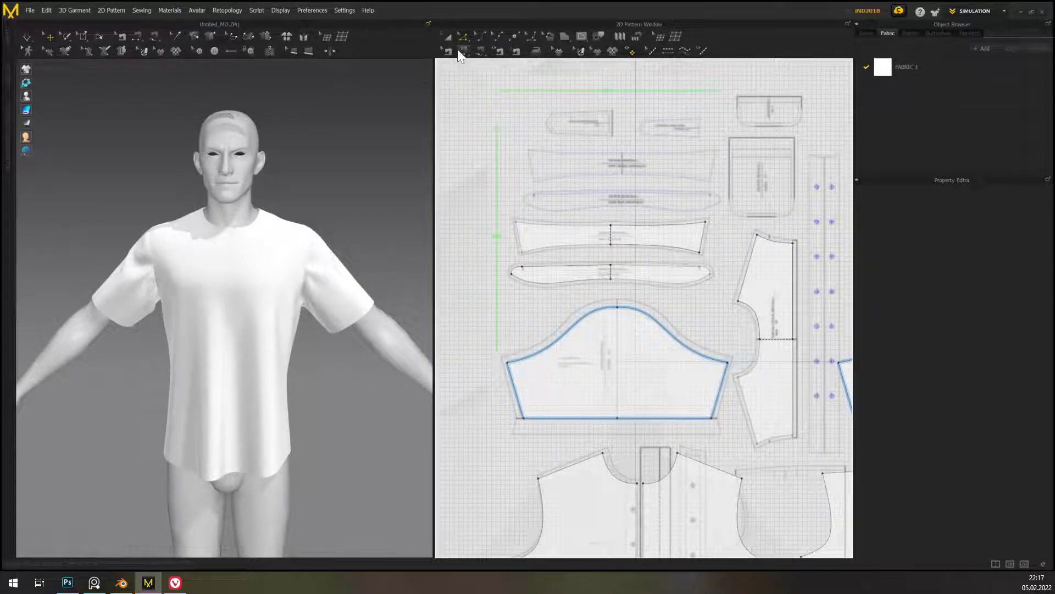
right_click_drag(658, 356, 551, 274)
scroll(586, 298, "down", 2)
middle_click_drag(592, 305, 661, 344)
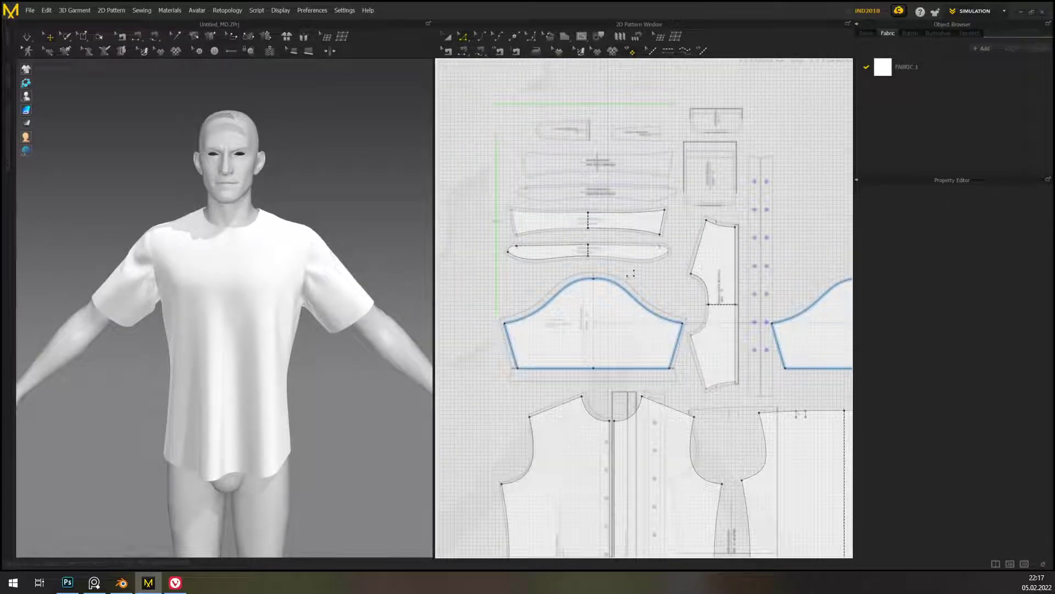
right_click_drag(631, 274, 640, 291)
scroll(703, 296, "up", 3)
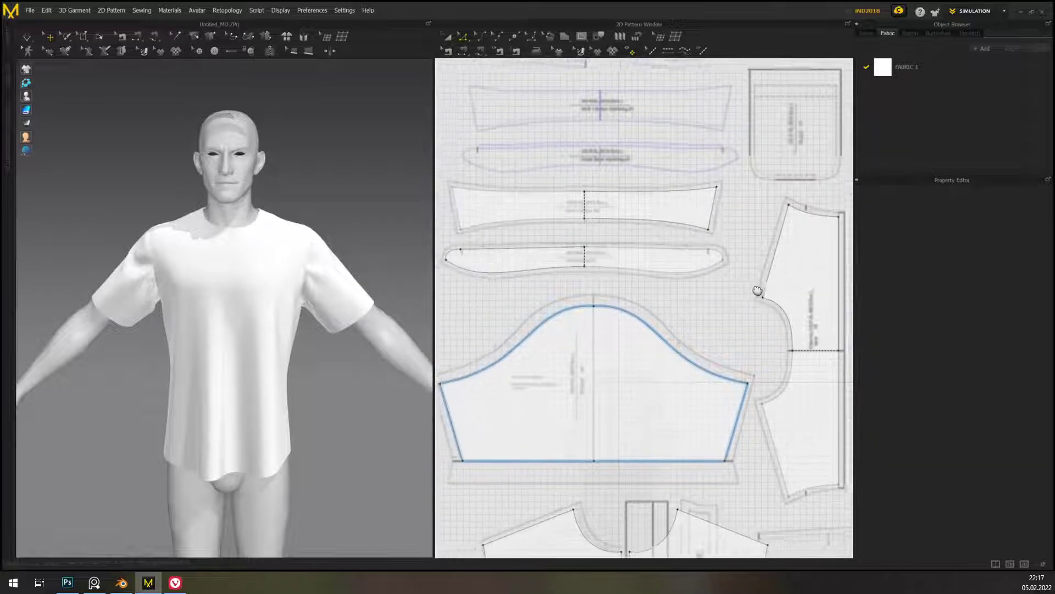
- Examine the collar and collar band against the yoke neckline, sleeve and body panels to plan how their edges are sewn together
left_click(481, 51)
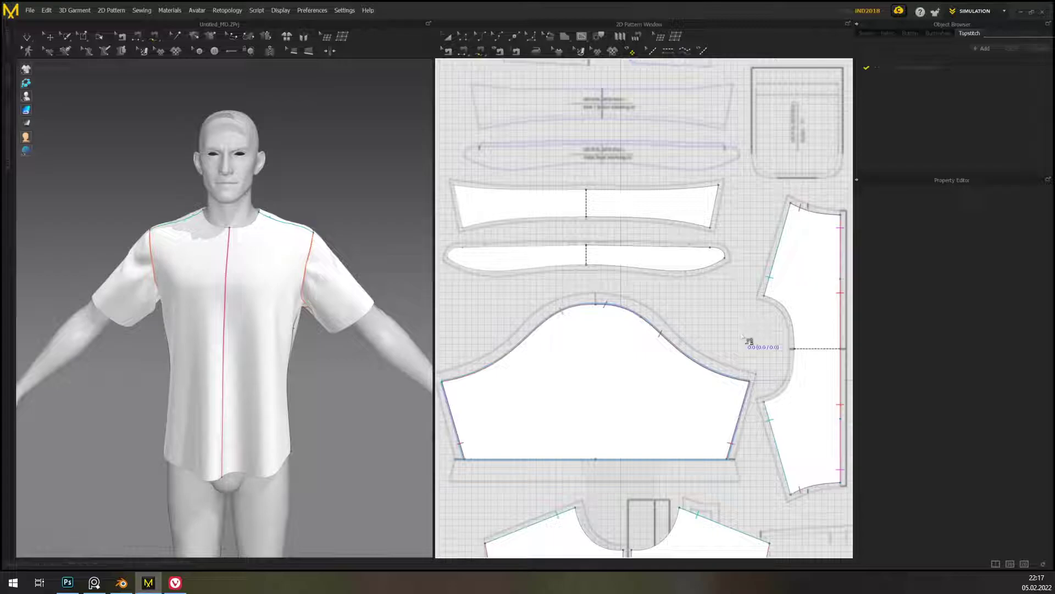
scroll(744, 336, "down", 6)
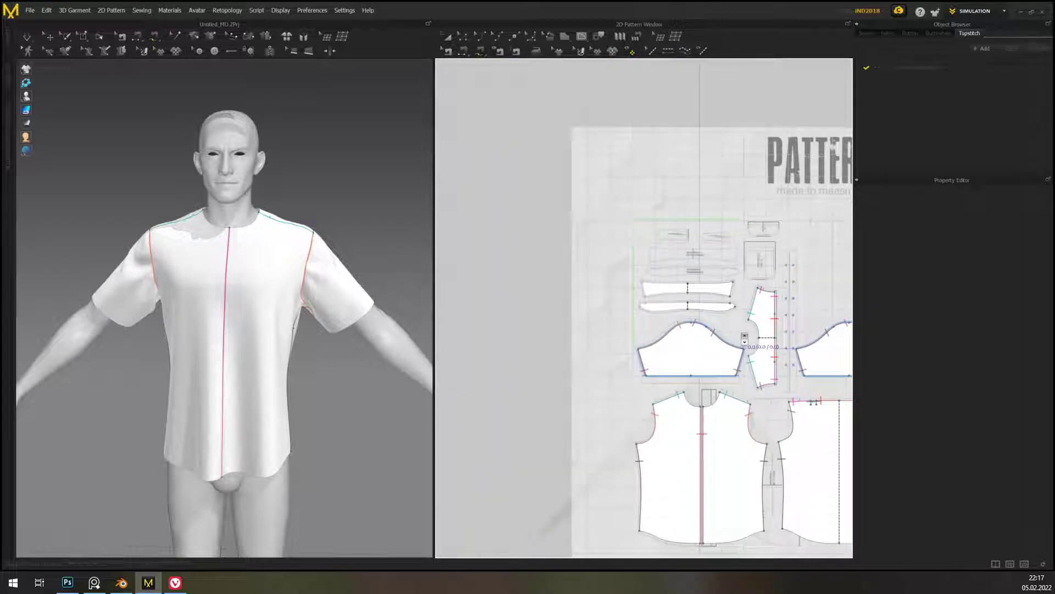
middle_click_drag(745, 337, 518, 345)
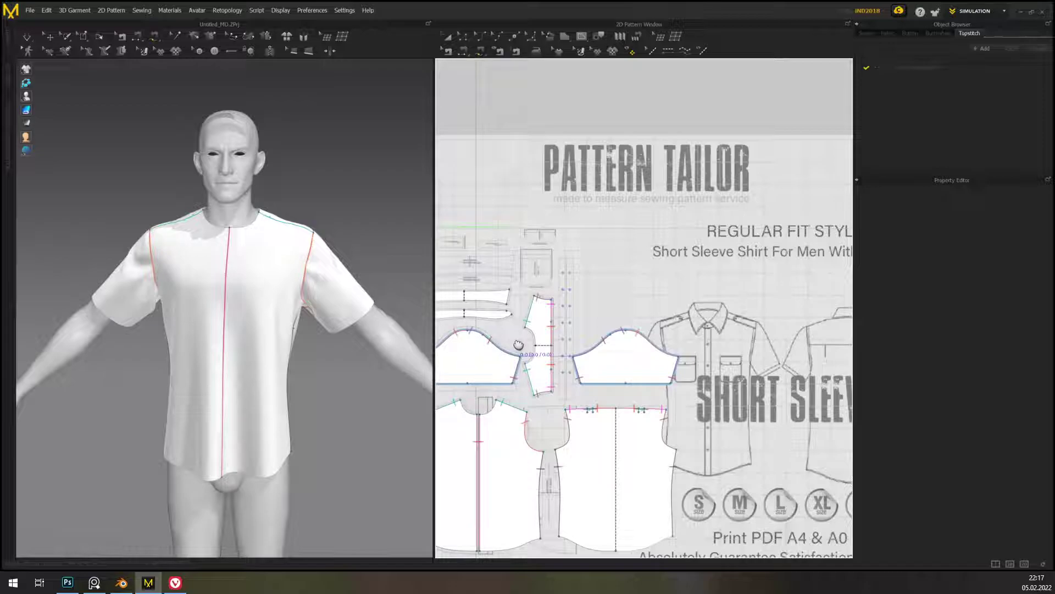
scroll(552, 316, "up", 8)
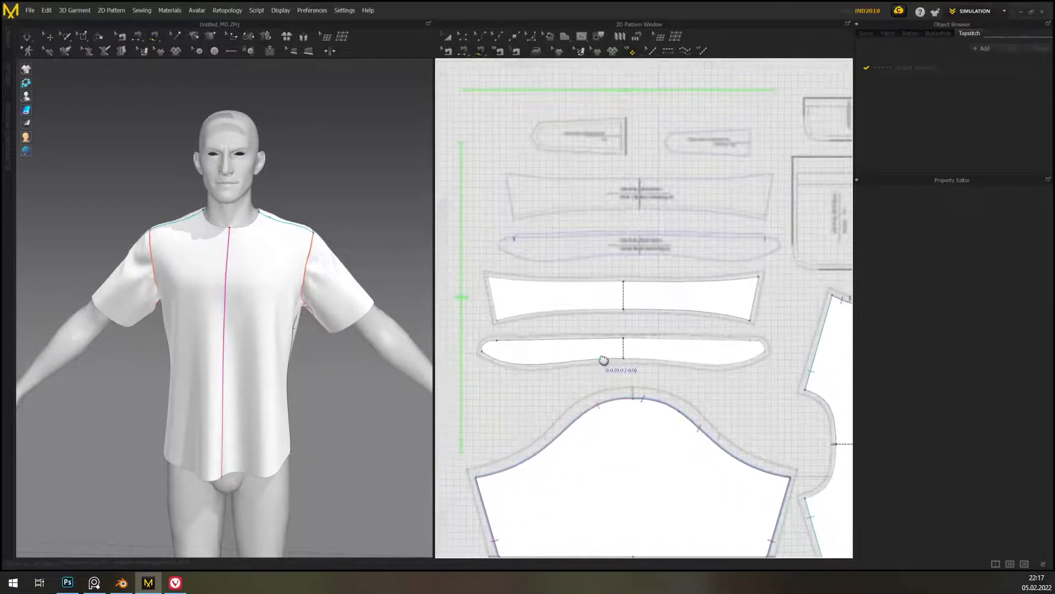
scroll(602, 360, "up", 4)
scroll(675, 392, "down", 3)
middle_click_drag(672, 392, 594, 391)
middle_click_drag(723, 386, 553, 400)
middle_click_drag(691, 447, 751, 391)
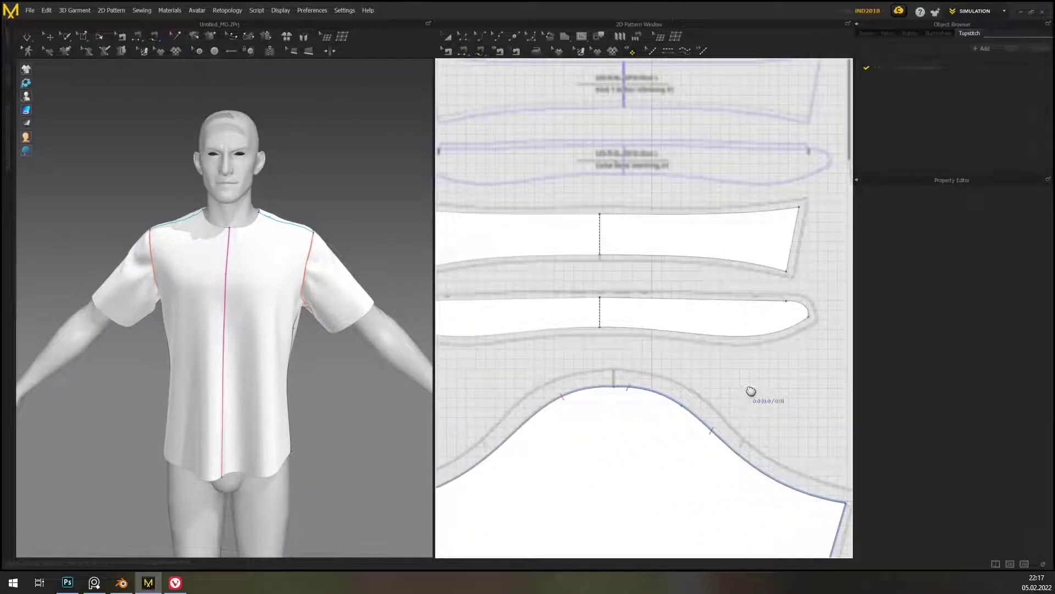
middle_click_drag(751, 391, 655, 352)
scroll(653, 341, "down", 4)
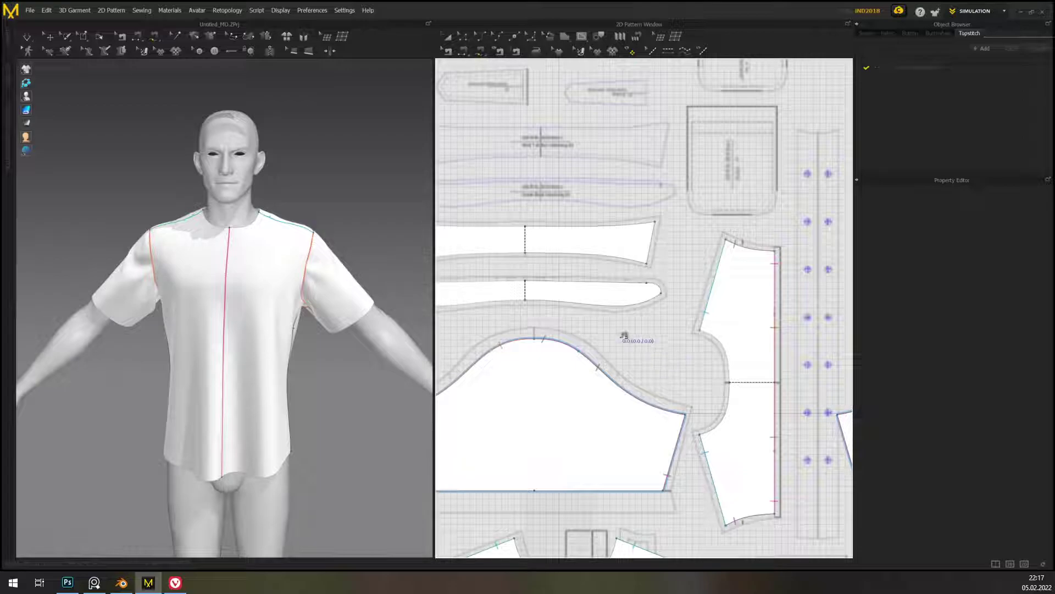
scroll(617, 328, "down", 2)
middle_click_drag(695, 336, 629, 326)
scroll(629, 325, "down", 1)
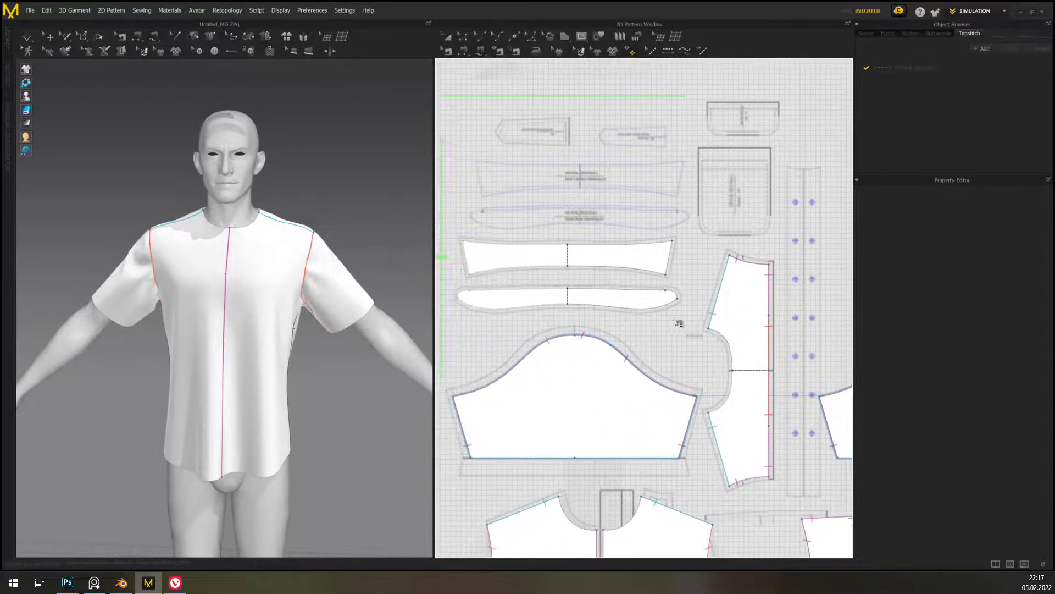
scroll(663, 311, "down", 1)
scroll(662, 313, "up", 1)
scroll(742, 264, "up", 2)
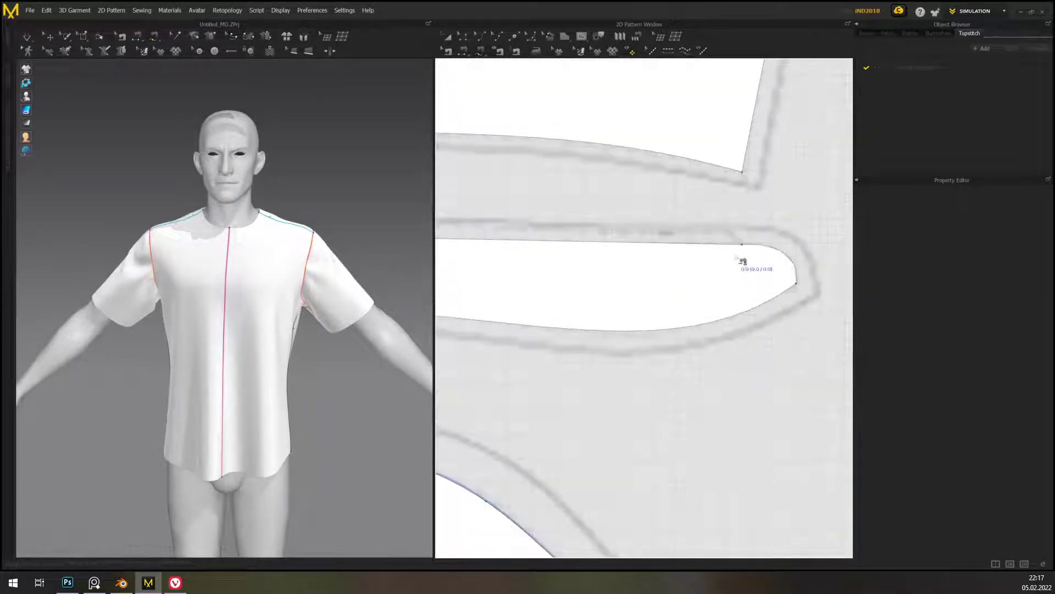
scroll(707, 364, "down", 2)
middle_click_drag(637, 352, 592, 314)
middle_click_drag(680, 396, 789, 375)
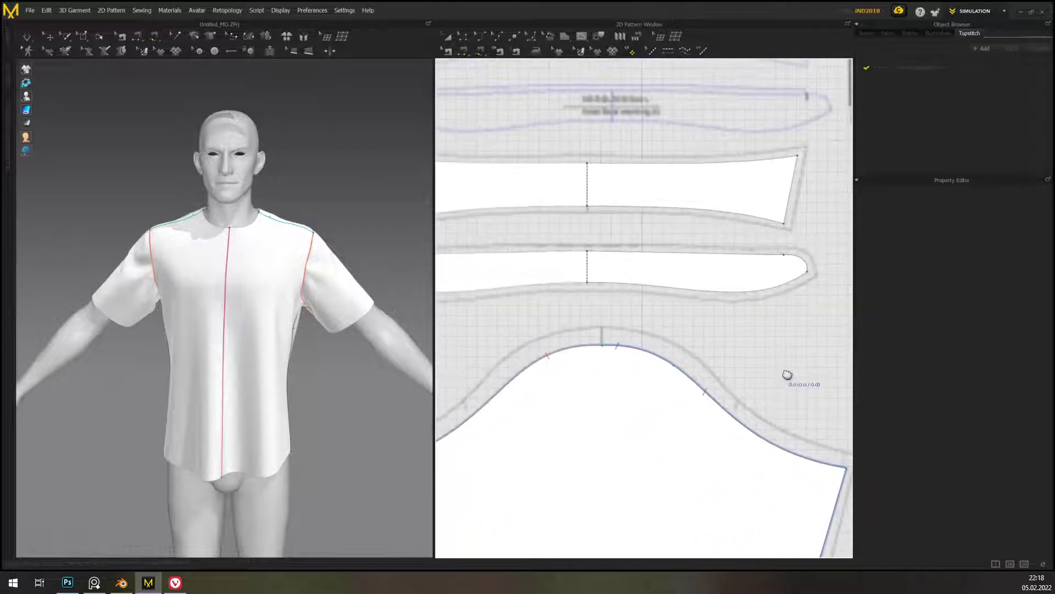
scroll(662, 345, "up", 2)
left_click(464, 36)
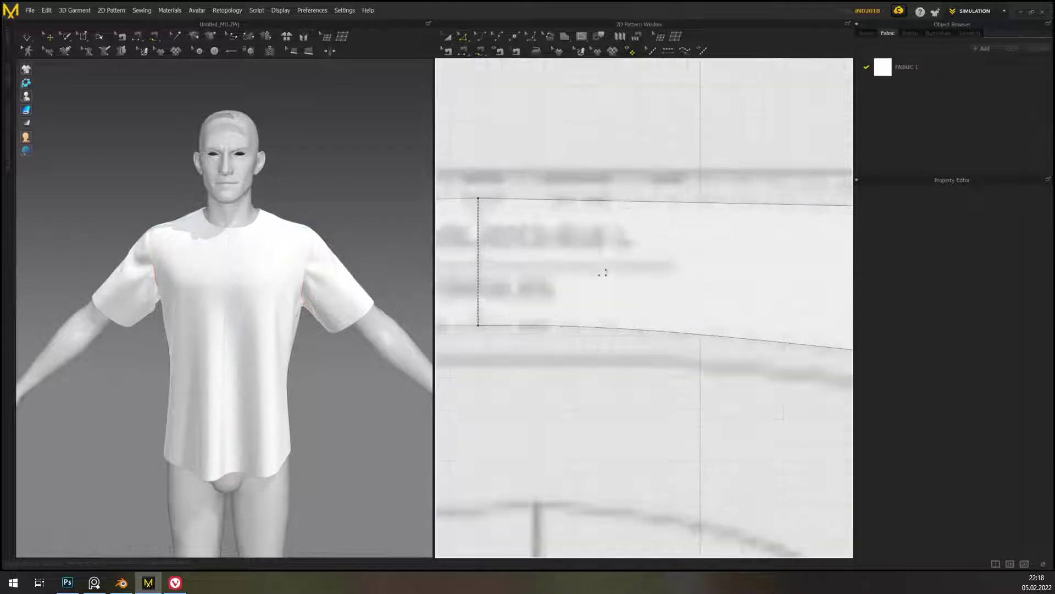
middle_click_drag(827, 319, 786, 281)
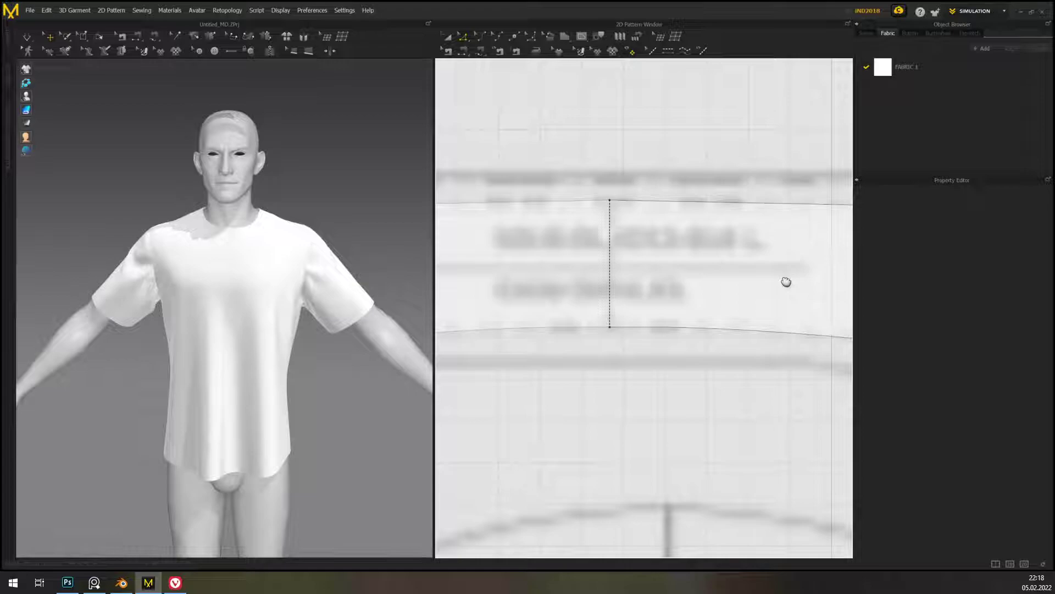
scroll(785, 283, "down", 10)
middle_click_drag(766, 334, 743, 315)
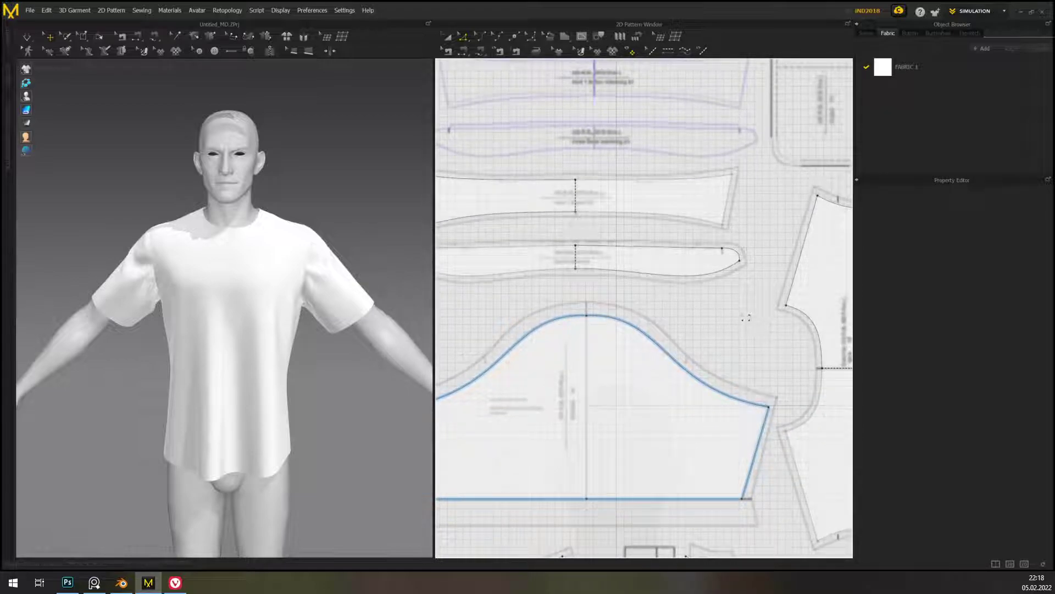
- Switch to the browser and examine the Pattern Tailor template's collar pieces and shirt drawing, then return to the garment project
left_click(175, 584)
left_click(367, 364)
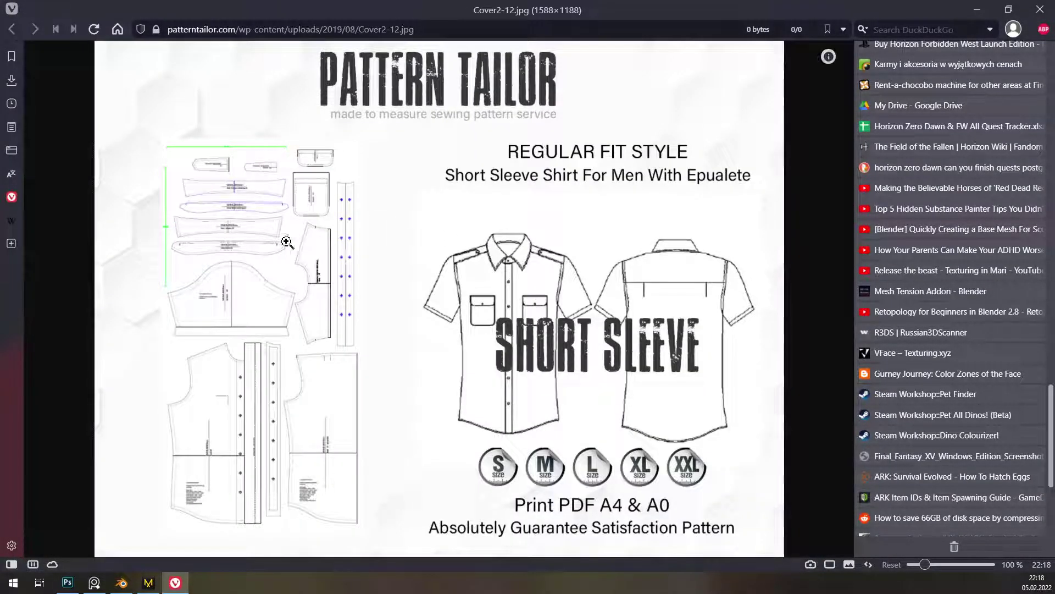
left_click(454, 288)
scroll(453, 288, "down", 3)
scroll(454, 288, "up", 3)
left_click(431, 30)
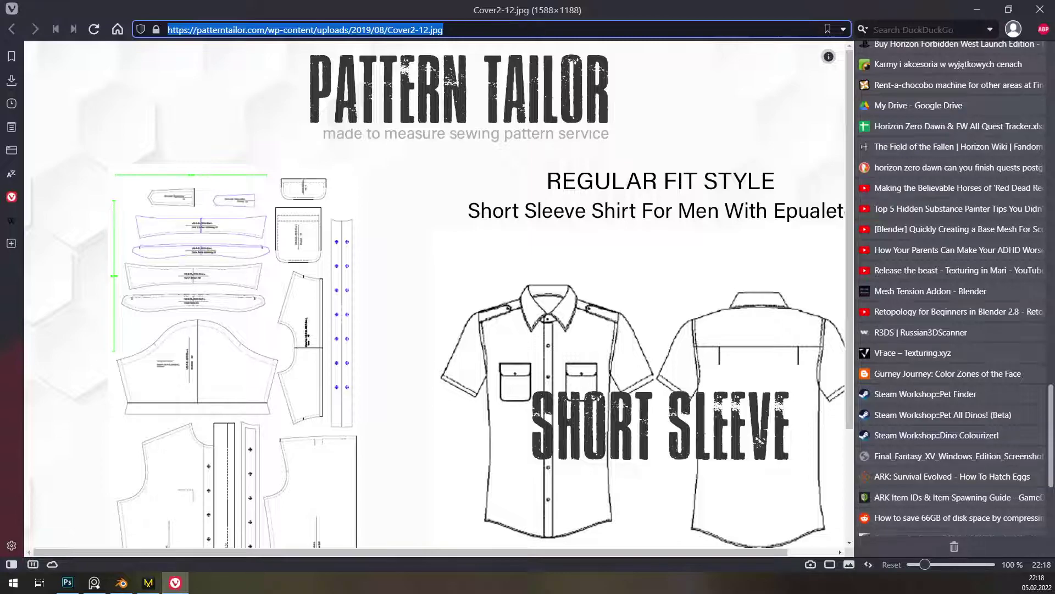
key("alt+Tab")
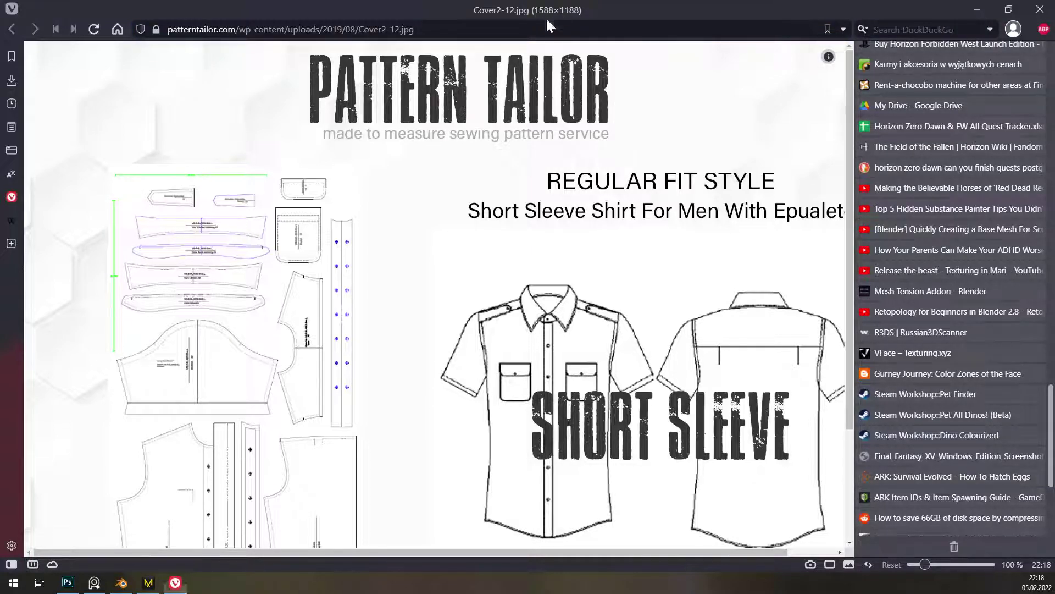
left_click(148, 583)
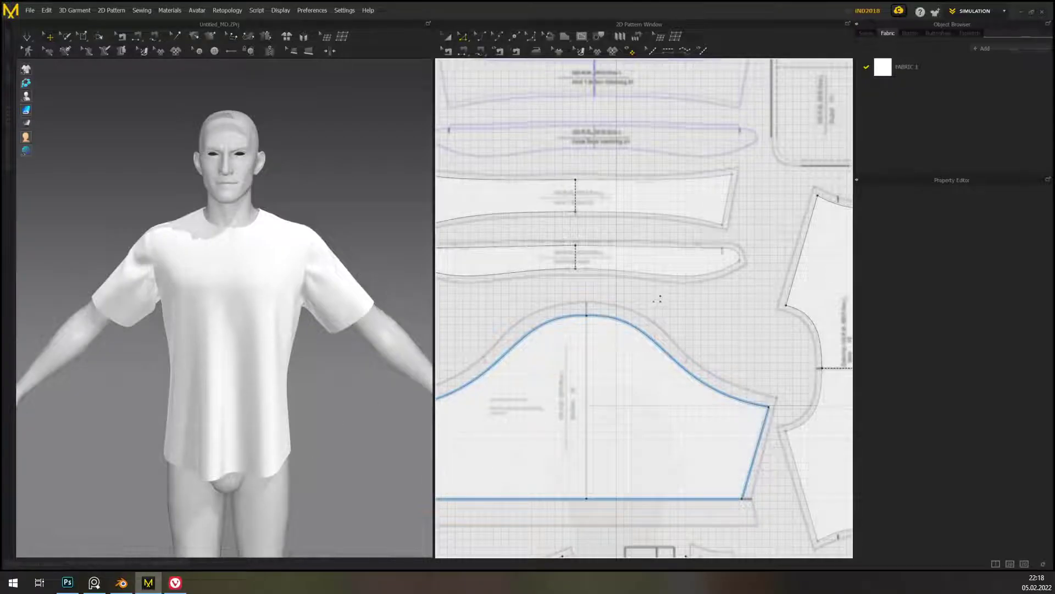
- Sew the yoke's neckline curve to the collar band's lower edge with free sewing, starting from both centre lines
middle_click_drag(748, 323, 705, 313)
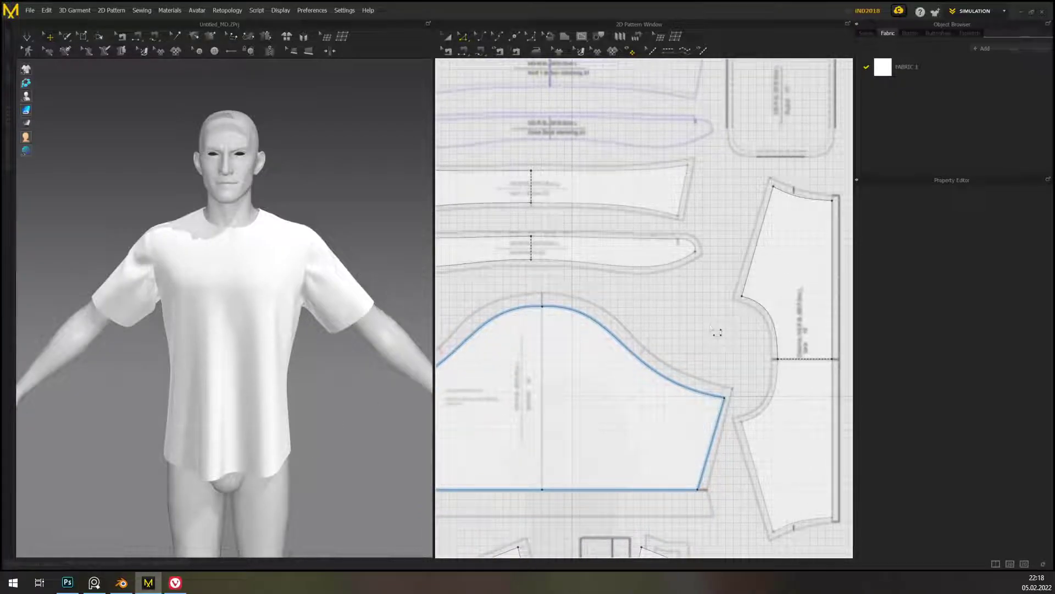
left_click(482, 51)
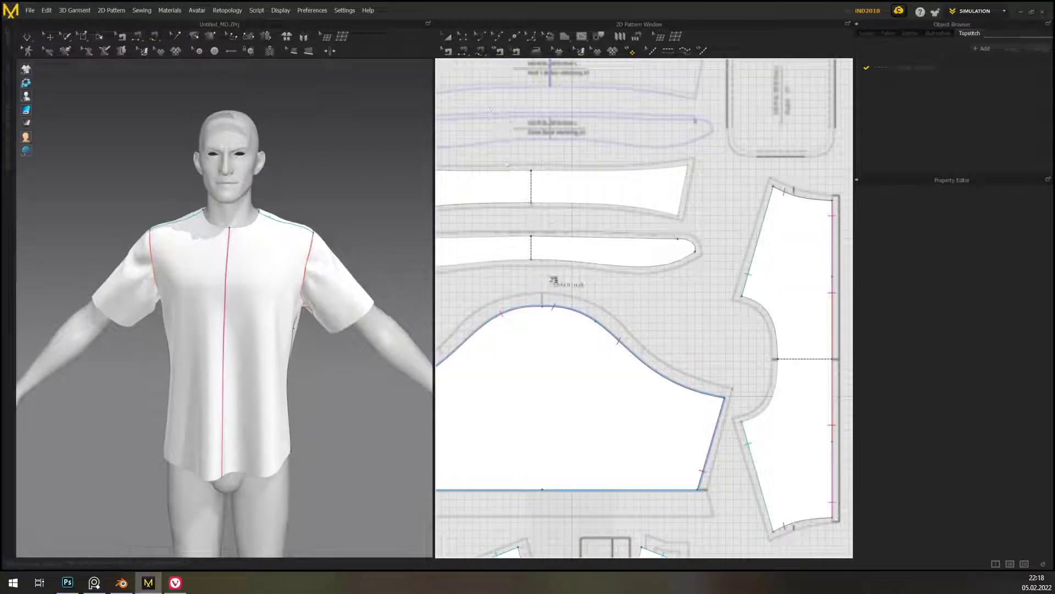
left_click(778, 359)
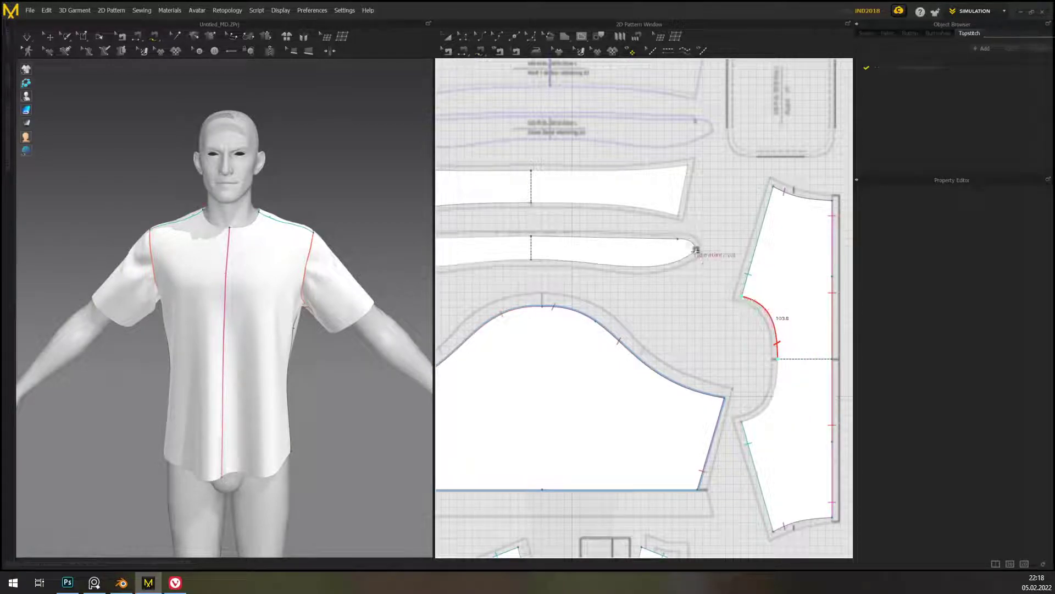
left_click(542, 271)
left_click(625, 271)
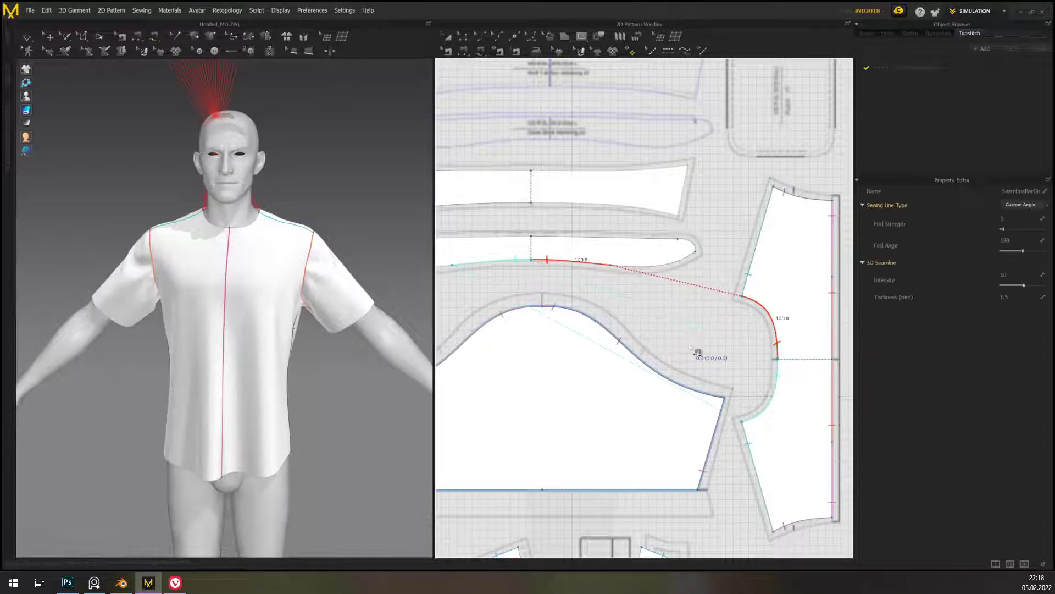
- Sew the left-hand front panel's neckline to the right end of the collar band's lower edge, starting where the yoke seam ends
scroll(696, 348, "down", 4)
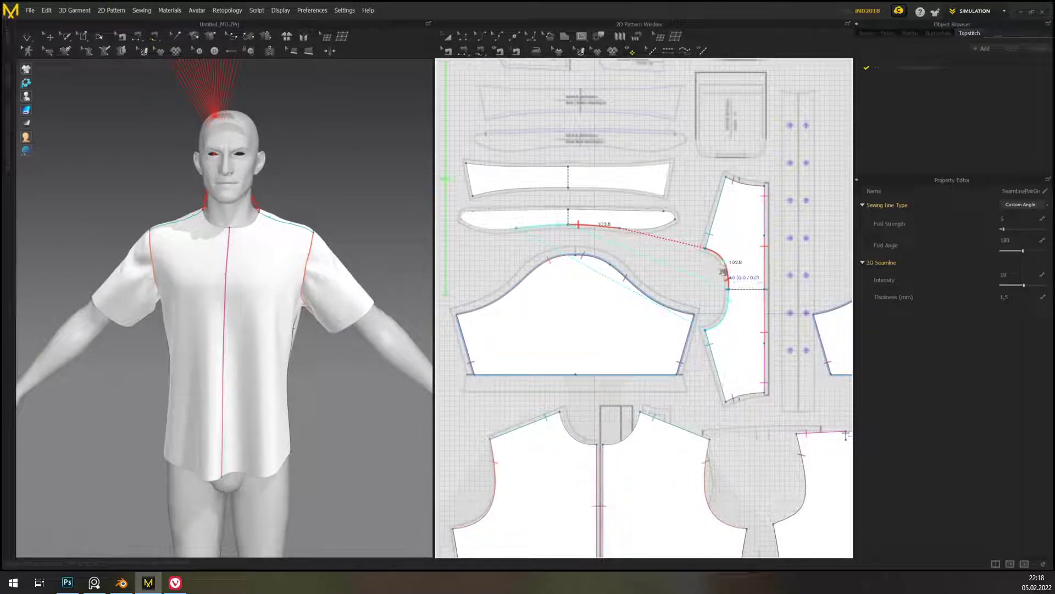
left_click(562, 413)
left_click(600, 447)
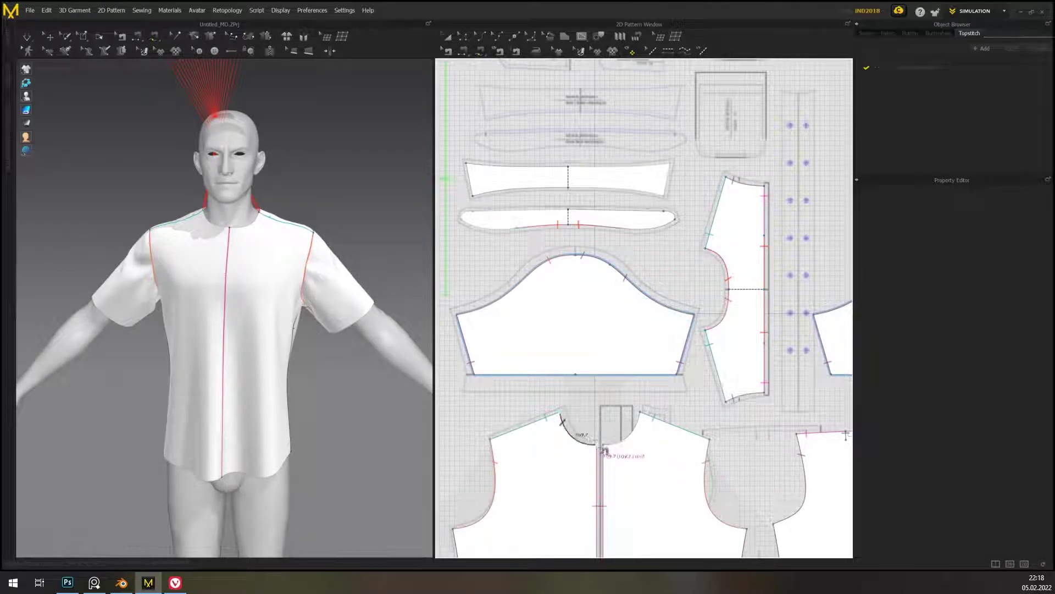
left_click(621, 229)
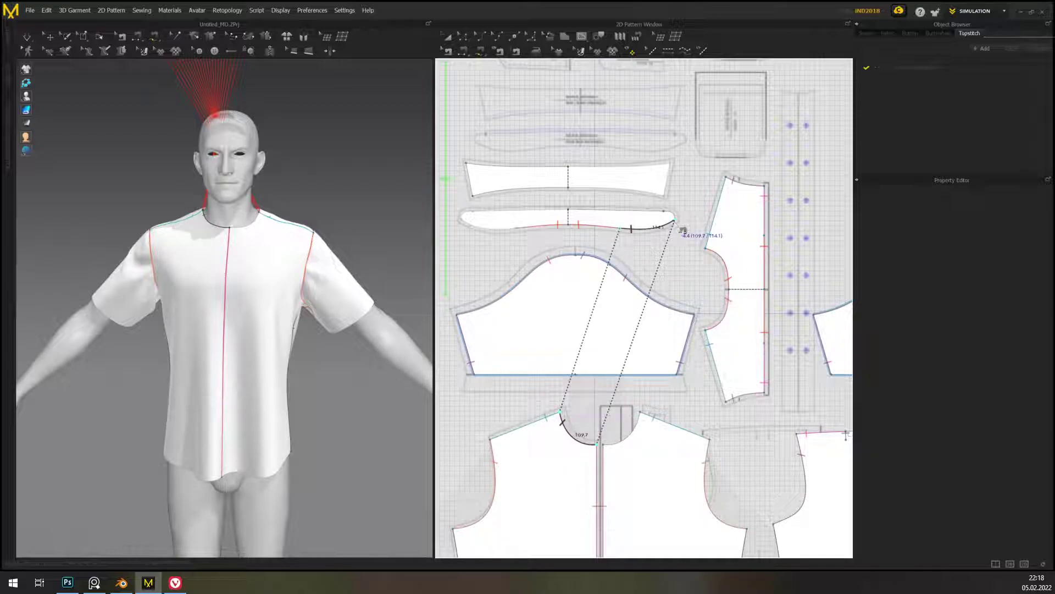
scroll(675, 225, "down", 2)
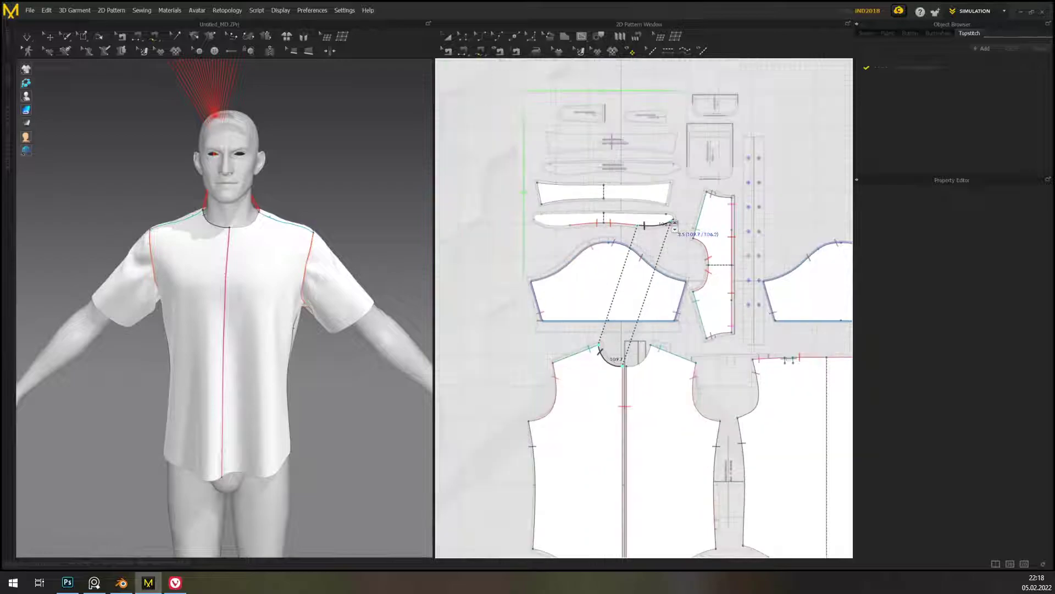
scroll(675, 225, "up", 4)
left_click(688, 234)
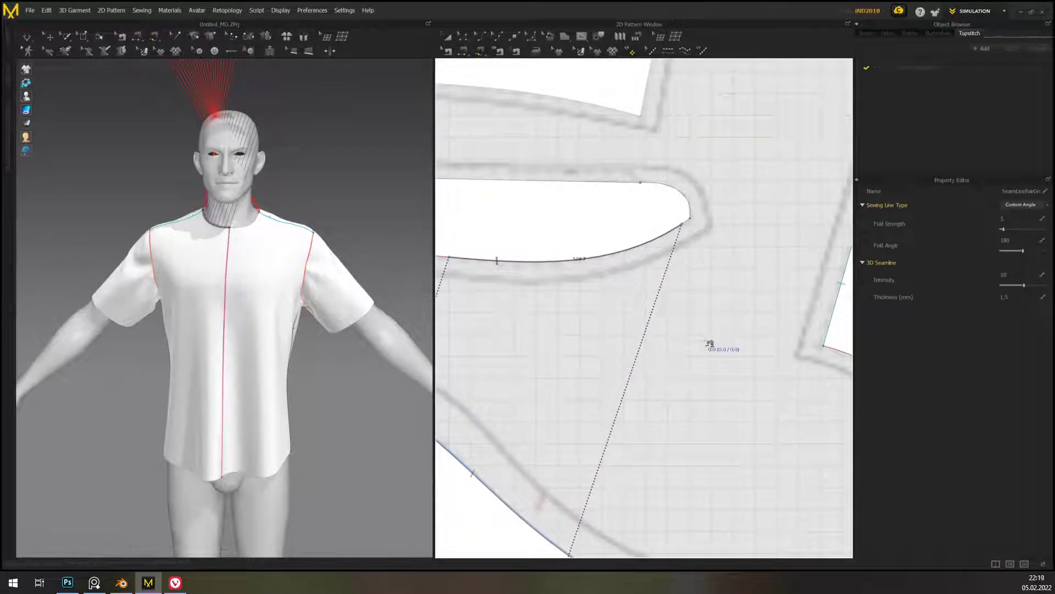
- Sew the right-hand front panel's neckline to the left end of the collar band's lower edge, starting where the yoke seam ends
scroll(710, 343, "down", 6)
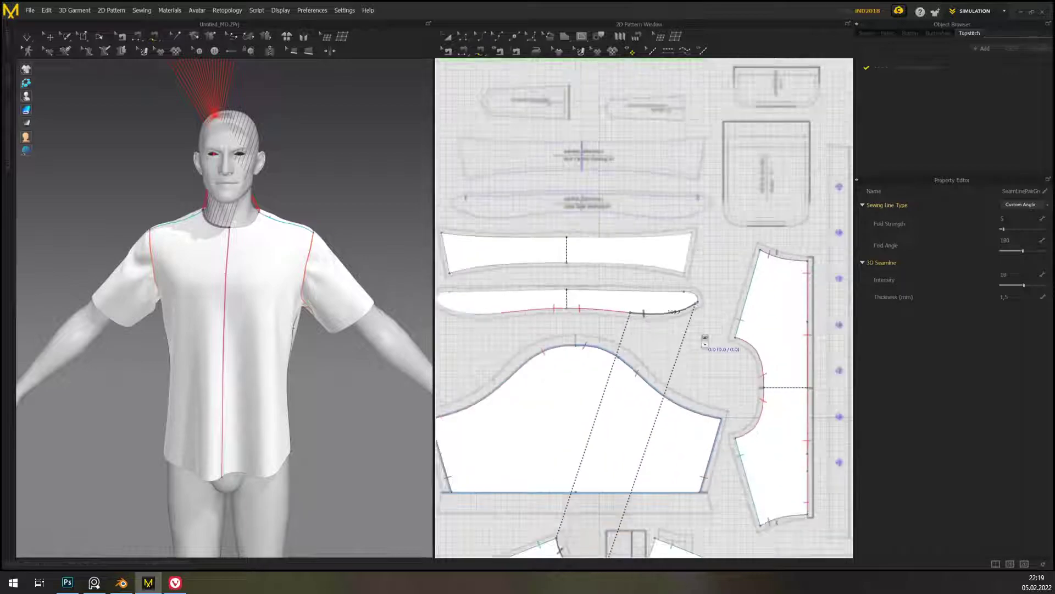
scroll(705, 341, "up", 2)
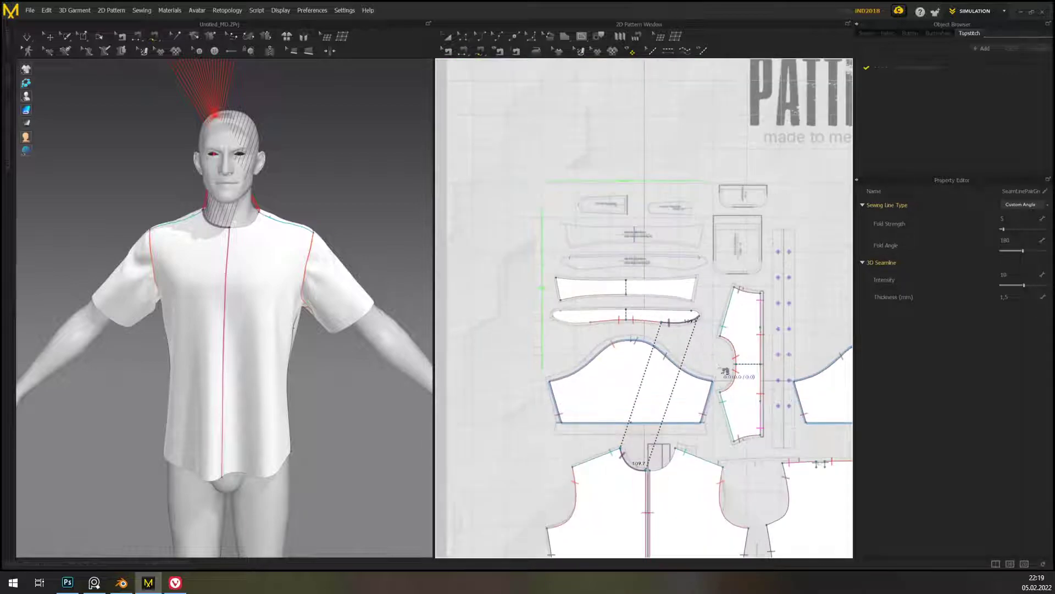
left_click(574, 365)
middle_click_drag(720, 302, 665, 270)
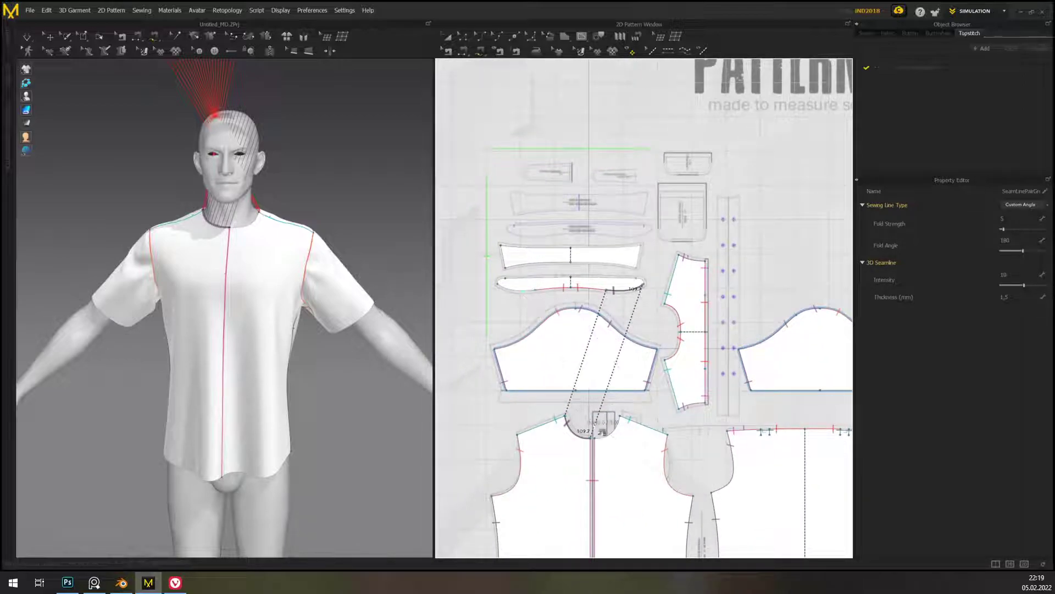
left_click(619, 417)
left_click(595, 438)
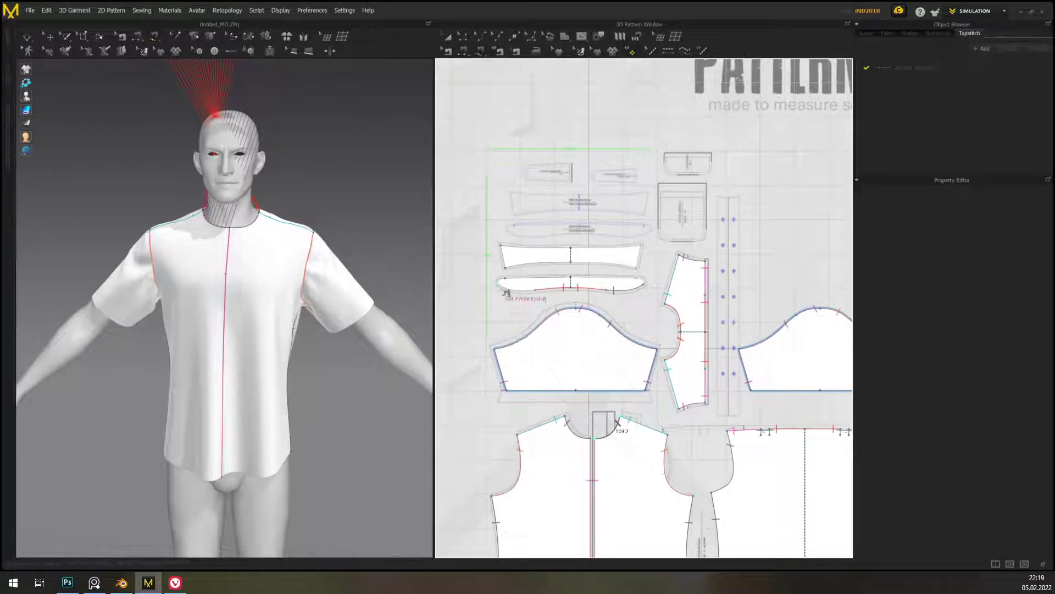
left_click(508, 296)
scroll(509, 298, "up", 6)
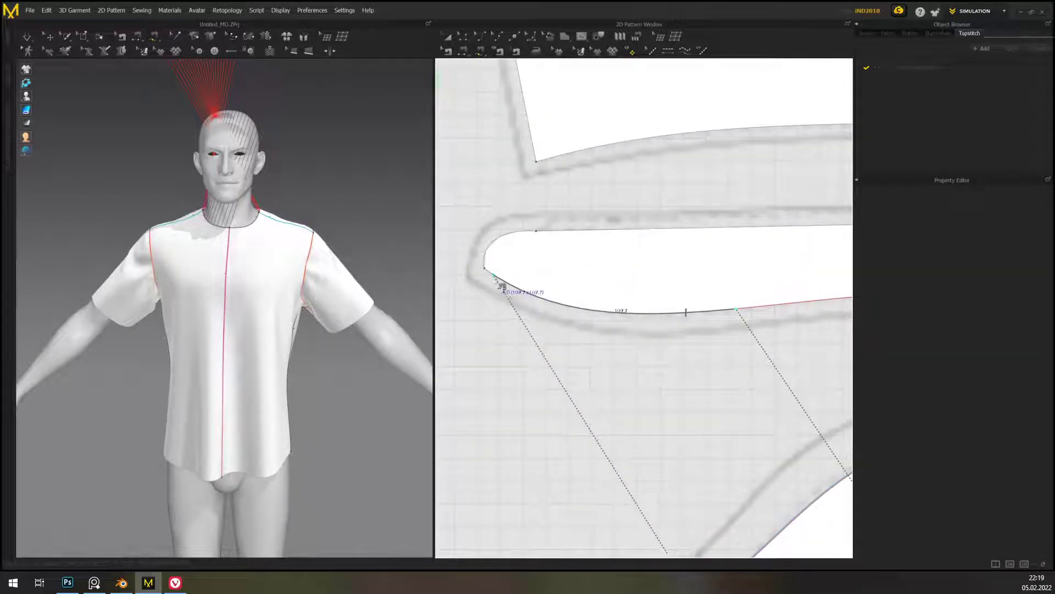
left_click(575, 330)
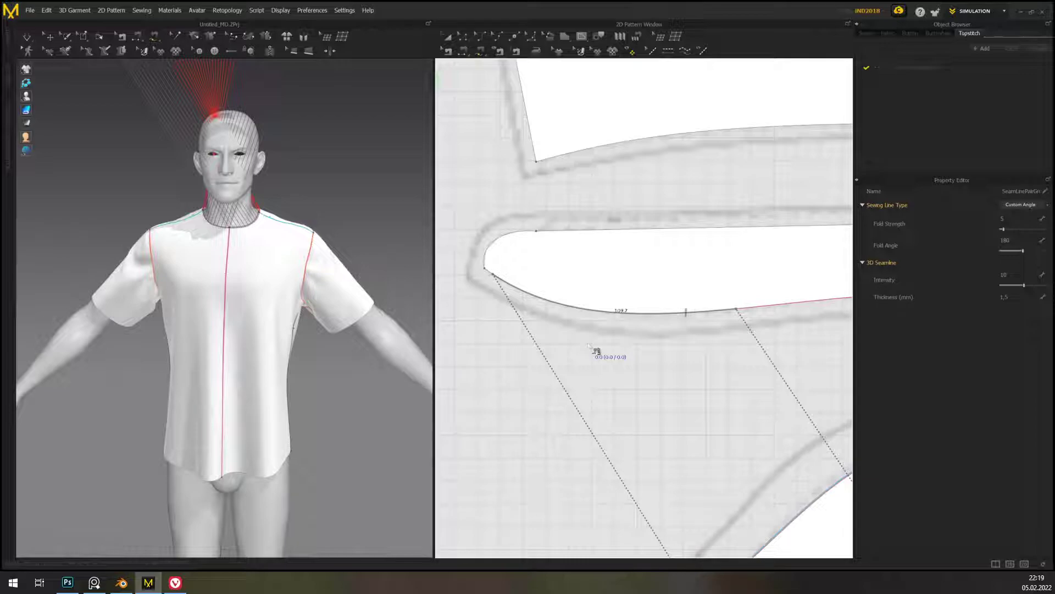
- Sew the collar's lower edge to the collar band's upper edge from the centre line outward
scroll(596, 350, "down", 8)
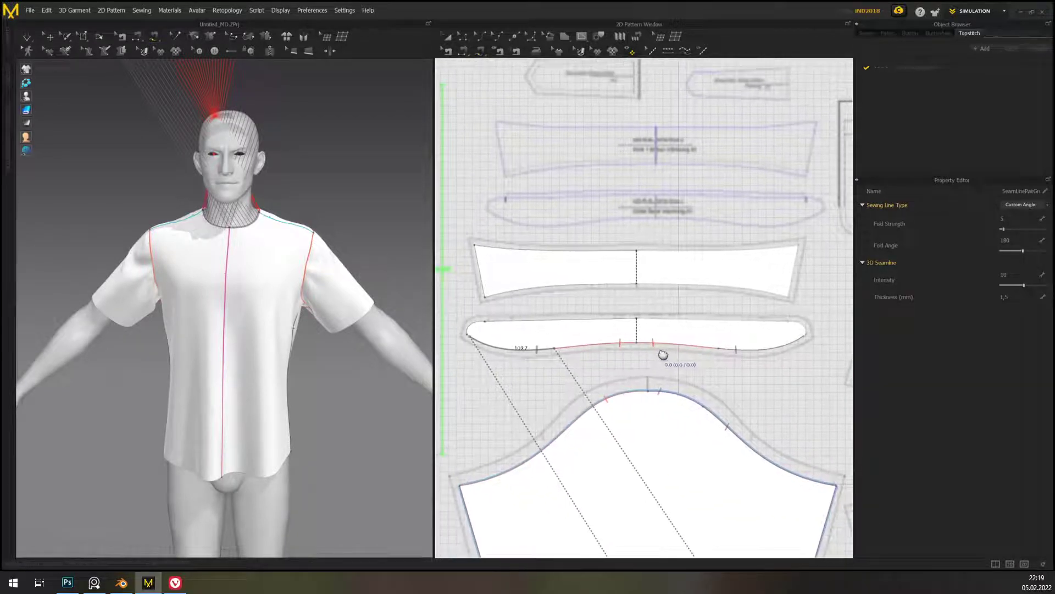
left_click(637, 285)
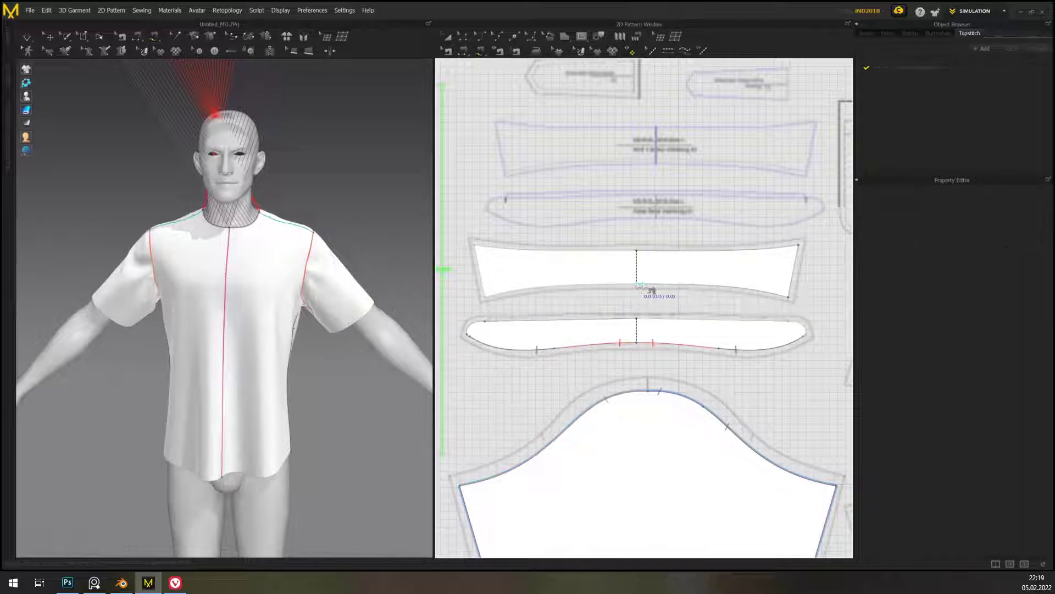
left_click(789, 298)
left_click(636, 319)
left_click(800, 343)
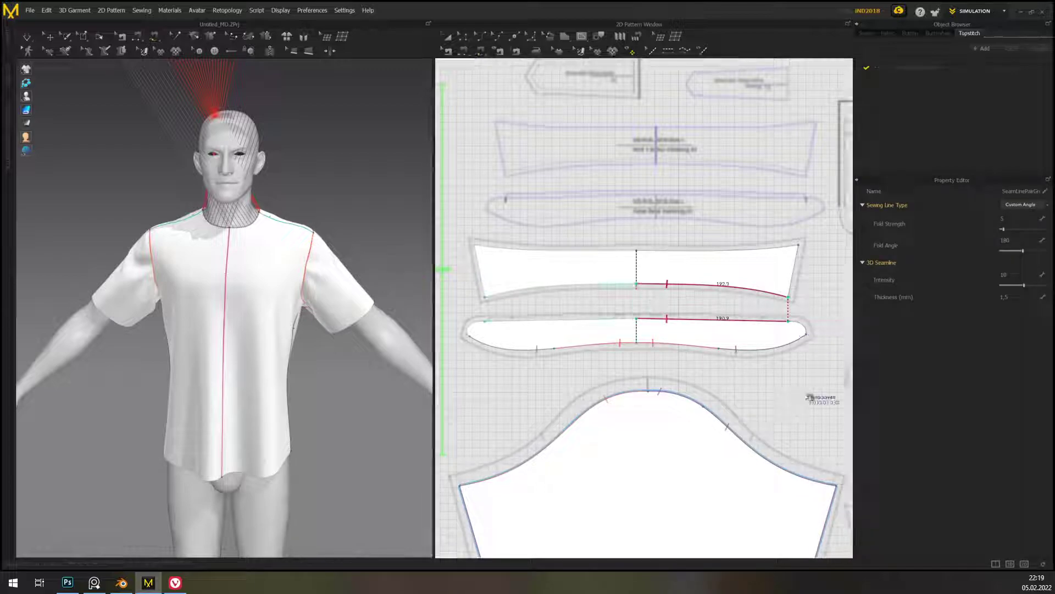
scroll(702, 386, "down", 5)
middle_click_drag(704, 388, 680, 337)
left_click(448, 38)
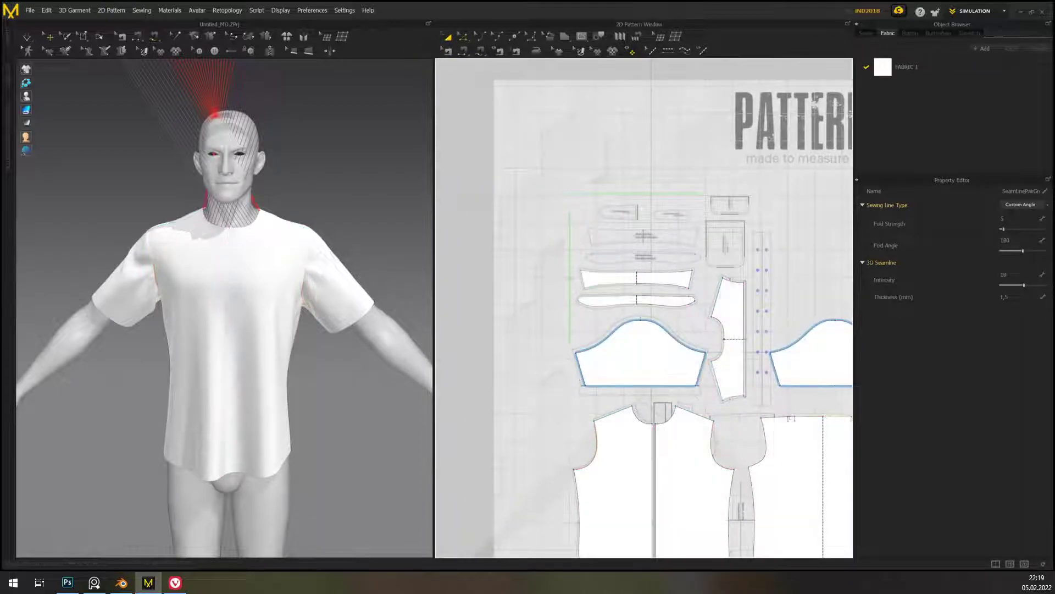
- Select the collar and collar band and move them together into place behind the avatar's neck
scroll(277, 378, "down", 3)
middle_click_drag(291, 361, 297, 390)
right_click_drag(296, 390, 345, 411)
left_click(306, 256)
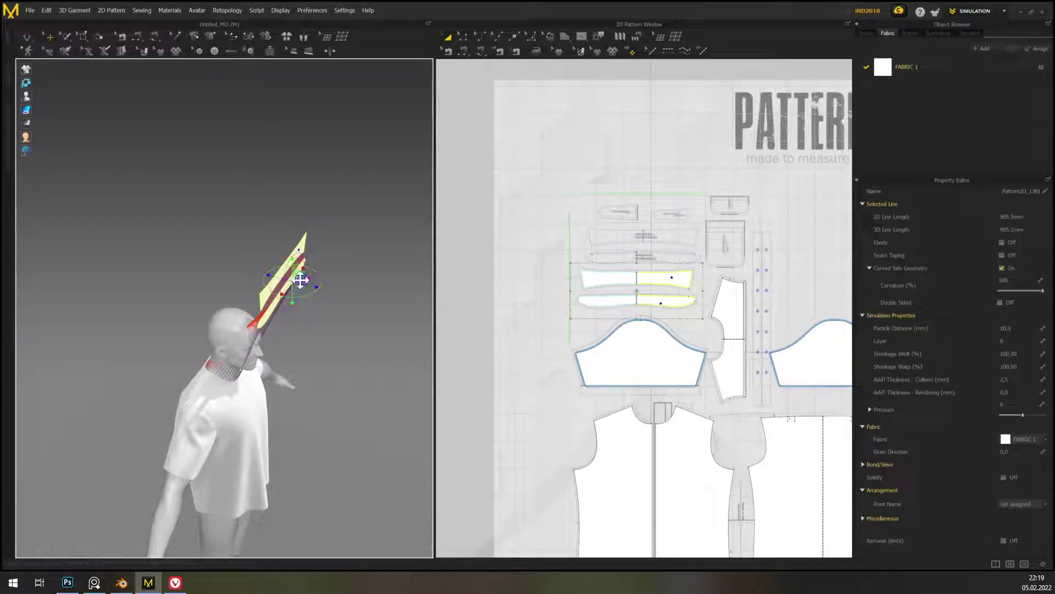
right_click_drag(288, 287, 357, 275)
left_click_drag(323, 282, 111, 267)
left_click_drag(310, 286, 234, 264)
right_click_drag(302, 324, 222, 312)
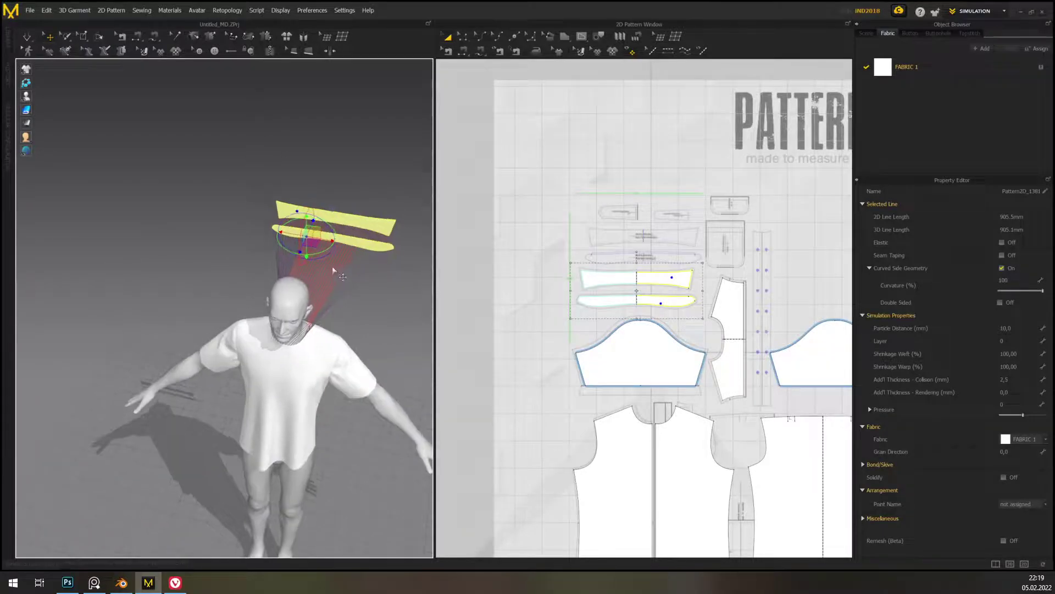
left_click_drag(328, 239, 298, 235)
- Simulate the garment until the collar and collar band drape around the neck, and stop the simulation
right_click_drag(340, 281, 253, 272)
right_click_drag(344, 258, 388, 284)
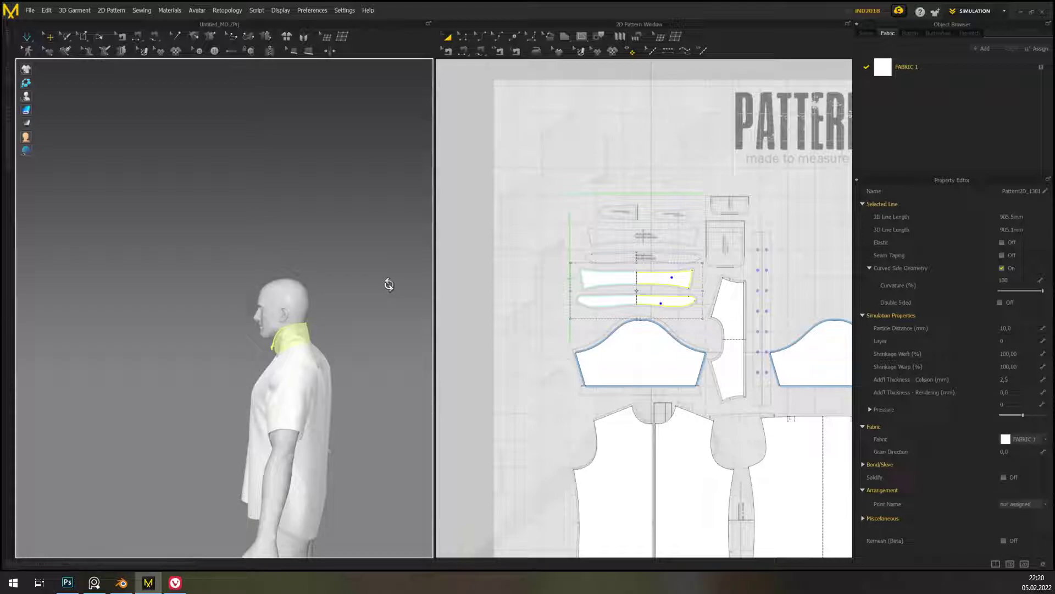
scroll(325, 316, "up", 5)
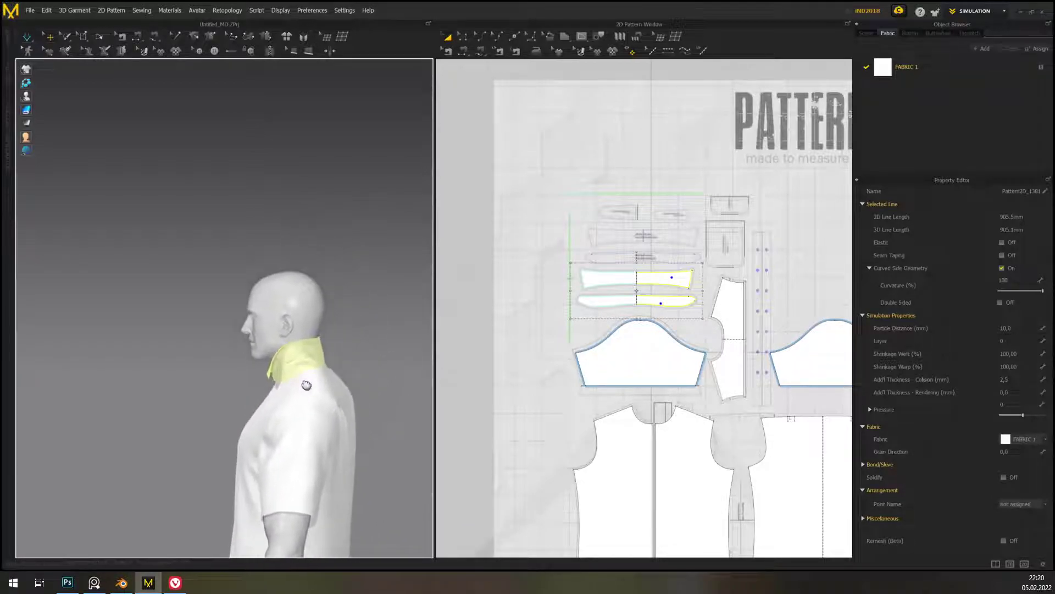
scroll(306, 385, "up", 3)
middle_click_drag(286, 353, 270, 350)
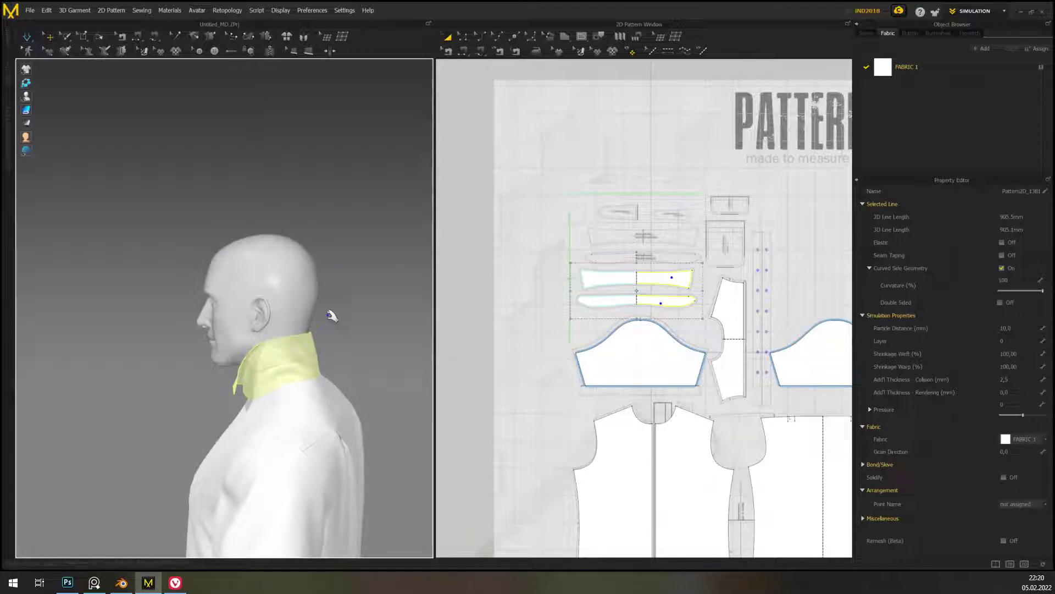
middle_click_drag(363, 331, 396, 367)
right_click_drag(396, 367, 282, 354)
left_click(409, 319)
right_click_drag(386, 350, 403, 352)
middle_click_drag(390, 368, 222, 313)
scroll(337, 327, "up", 3)
key("space")
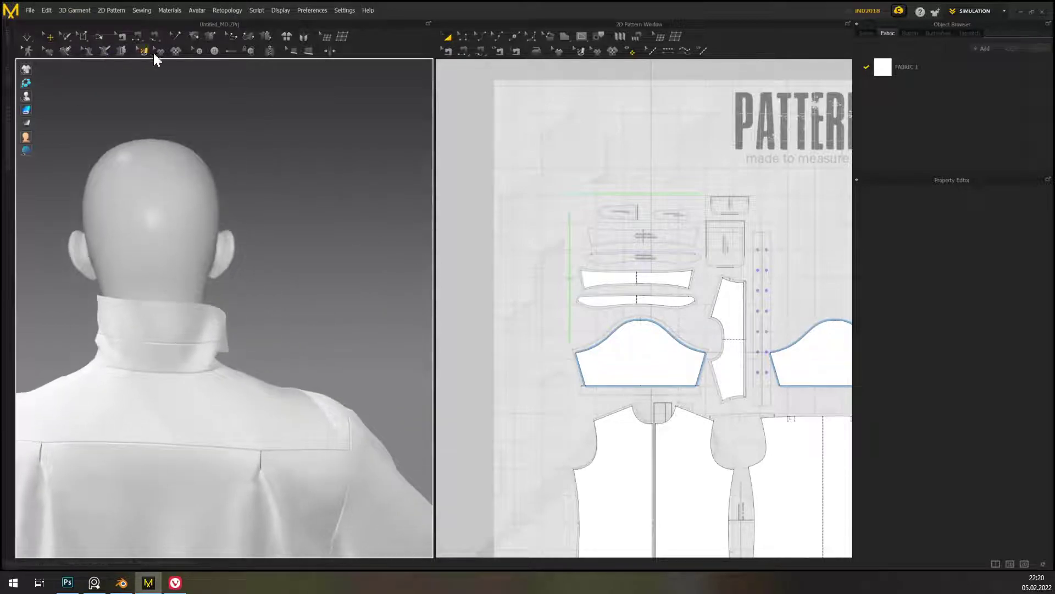
- Fold the collar outward along its seam with the collar band using Fold Arrangement, and restart the simulation
left_click(99, 36)
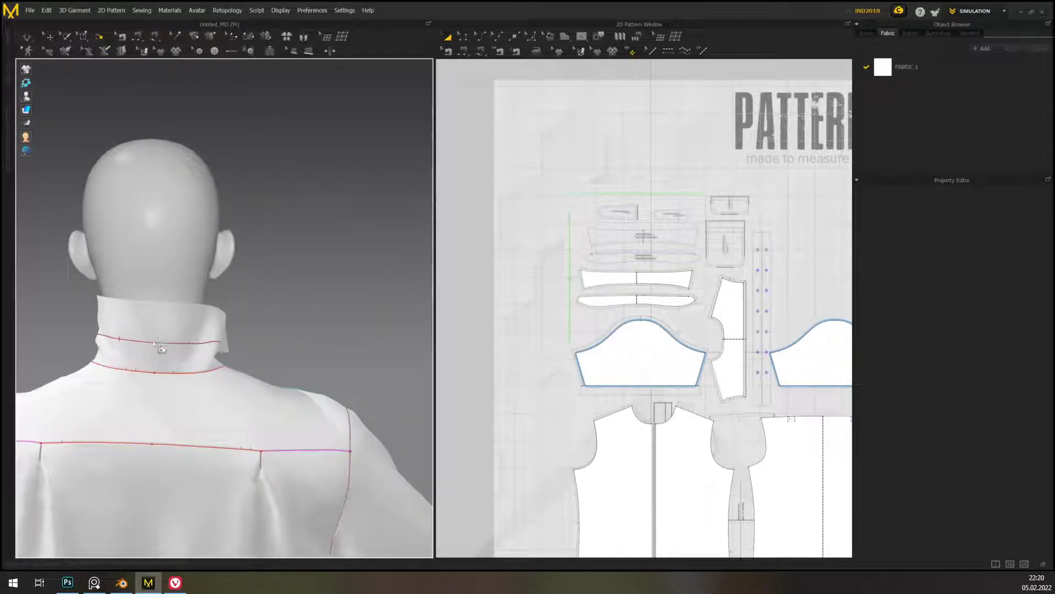
left_click(170, 354)
right_click_drag(171, 354, 242, 299)
left_click_drag(236, 301, 266, 337)
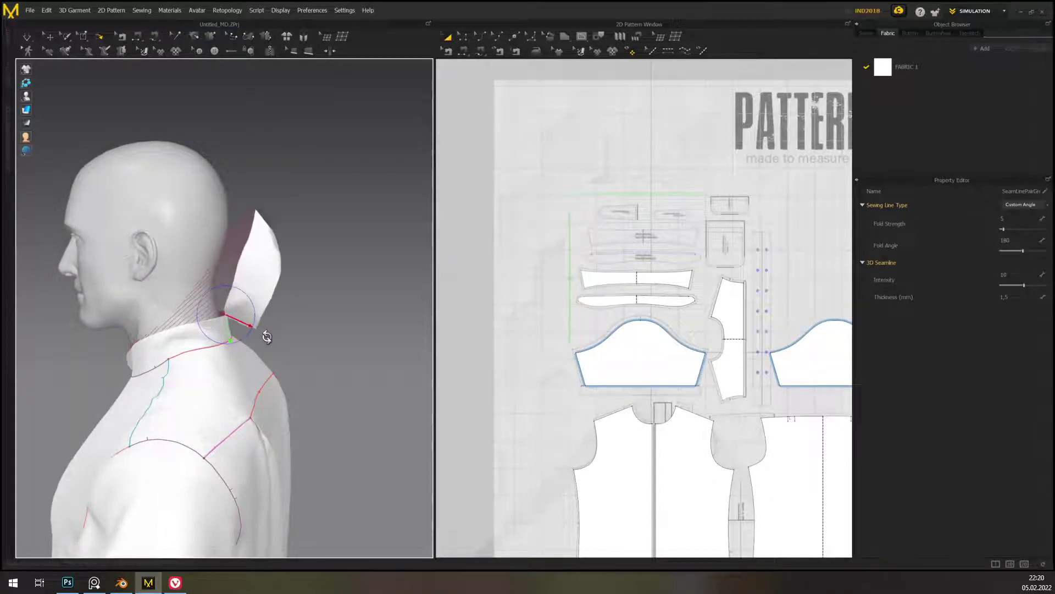
key("space")
right_click_drag(295, 313, 200, 348)
left_click(77, 378)
right_click_drag(77, 378, 210, 416)
middle_click_drag(160, 389, 306, 349)
right_click_drag(267, 367, 189, 343)
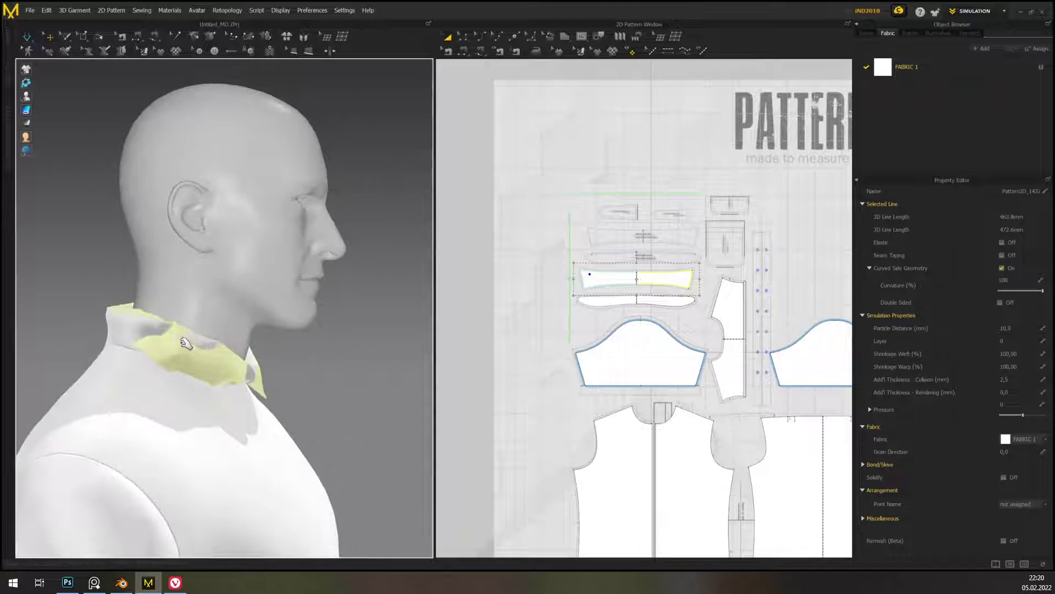
- Pull the collar outward and down over the collar band around the back and side of the neck during simulation
left_click(129, 348)
left_click(123, 340)
left_click_drag(110, 300, 134, 352)
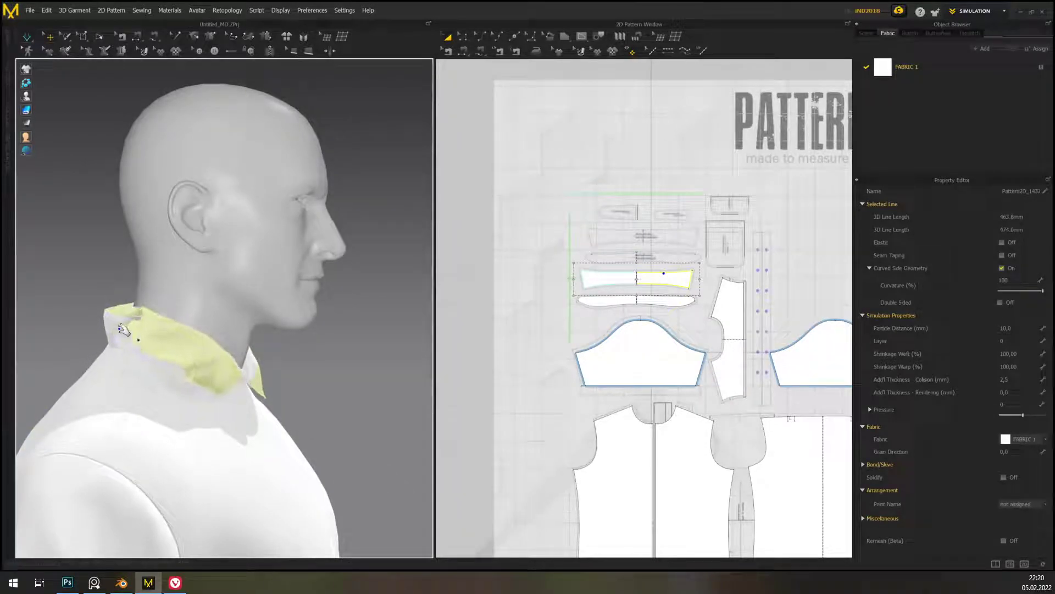
left_click_drag(131, 328, 46, 336)
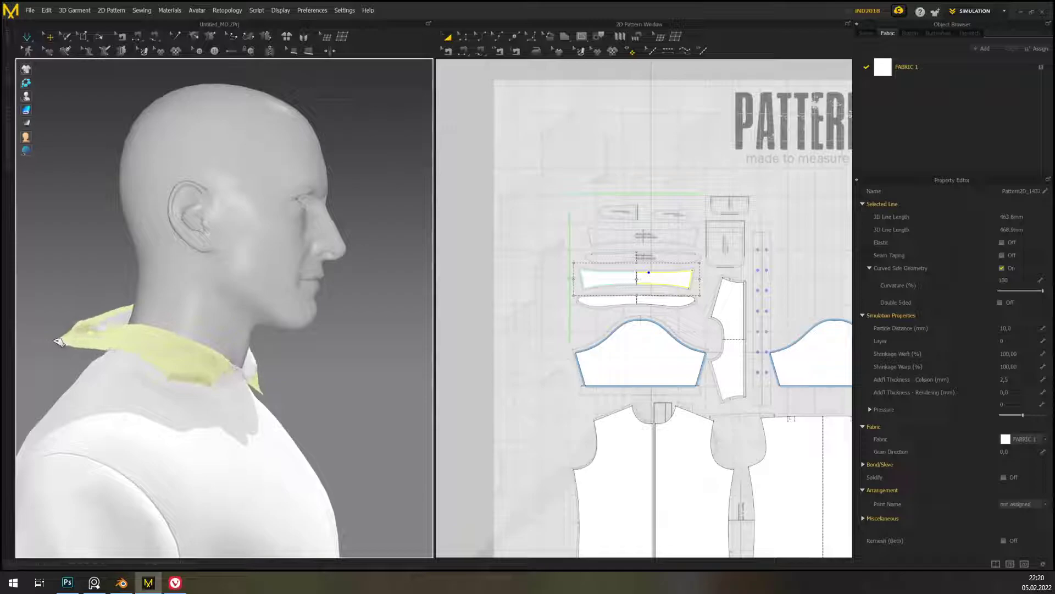
middle_click_drag(228, 343, 290, 401)
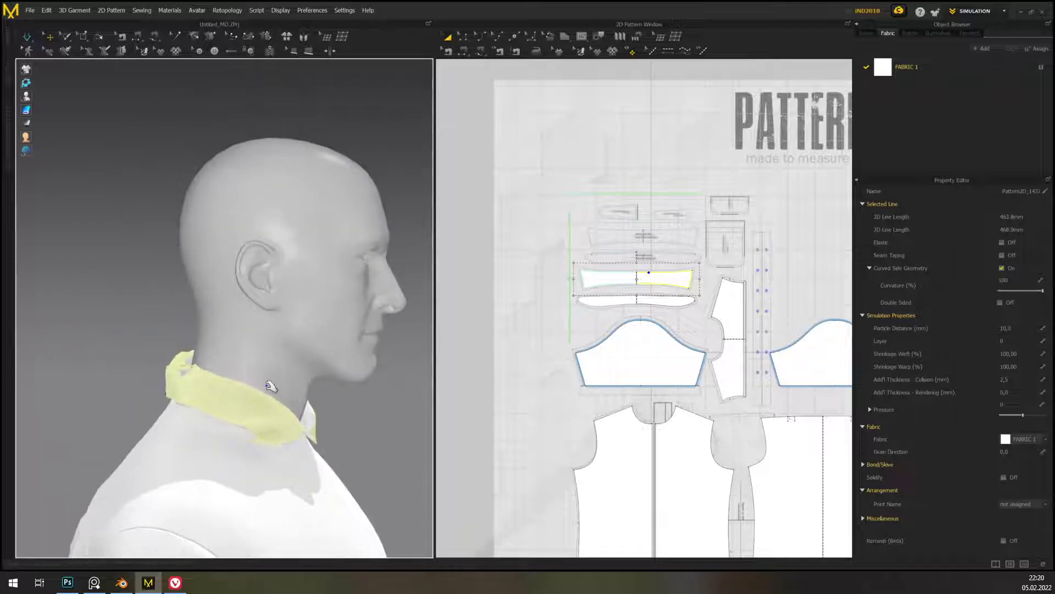
right_click_drag(257, 362, 226, 360)
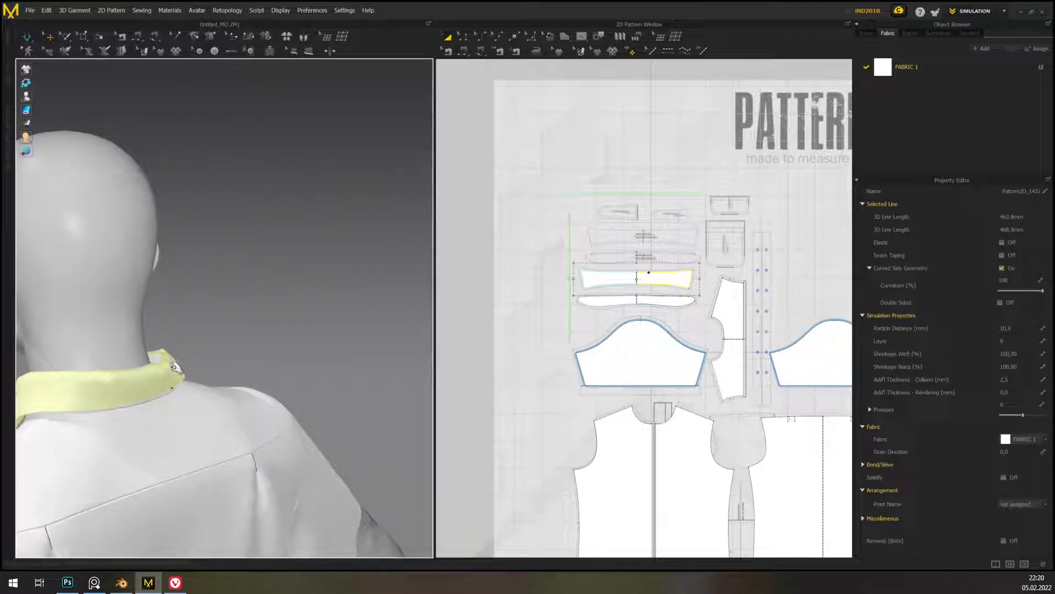
left_click_drag(175, 365, 194, 370)
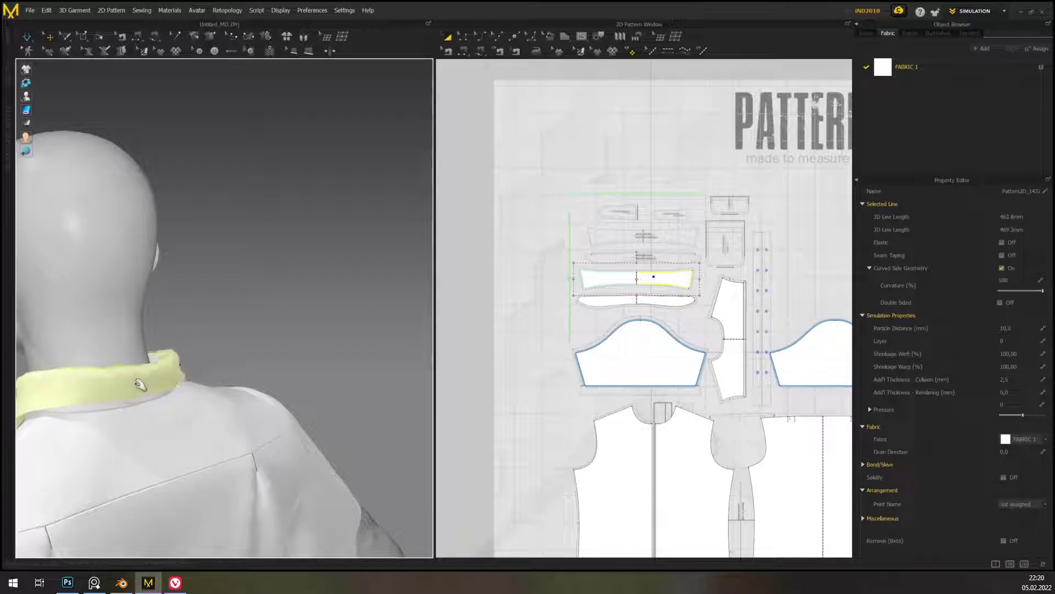
left_click(297, 337)
right_click_drag(297, 337, 231, 337)
left_click(257, 283)
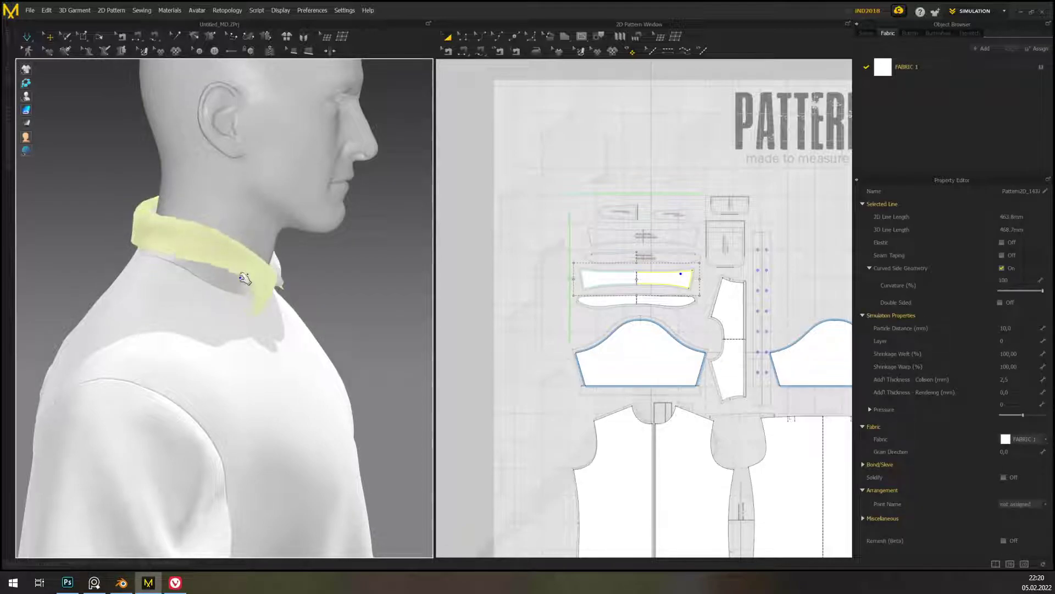
left_click(330, 313)
- Inspect the draped shirt from the front and change the garment's surface display style in the 3D view
right_click_drag(349, 342, 340, 267)
middle_click_drag(373, 284, 361, 385)
mouse_move(368, 381)
right_mouse_down()
mouse_move(530, 384)
mouse_move(370, 382)
right_mouse_up()
scroll(372, 386, "down", 3)
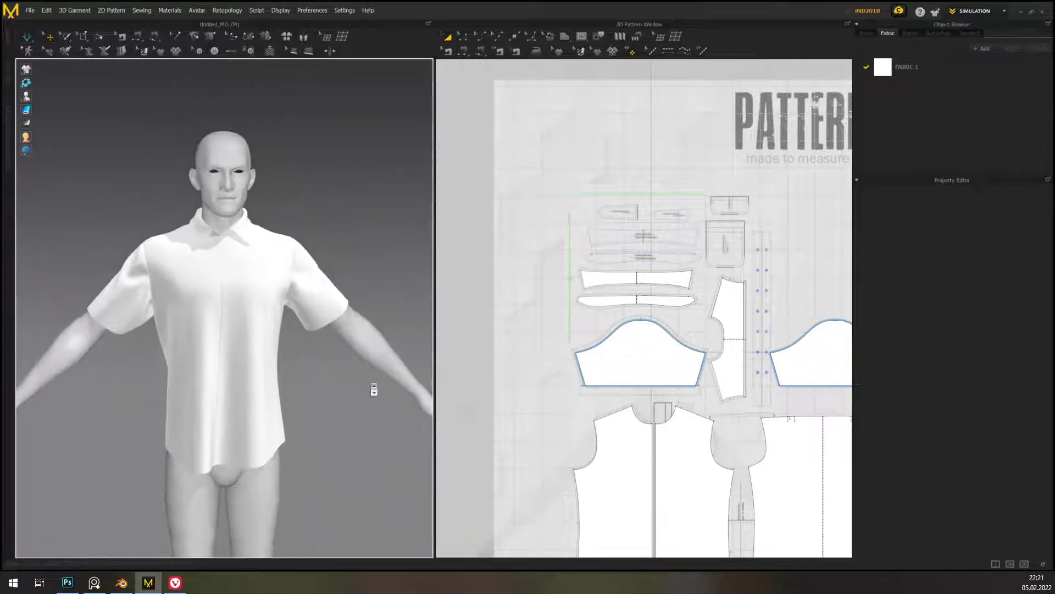
middle_click_drag(374, 389, 368, 378)
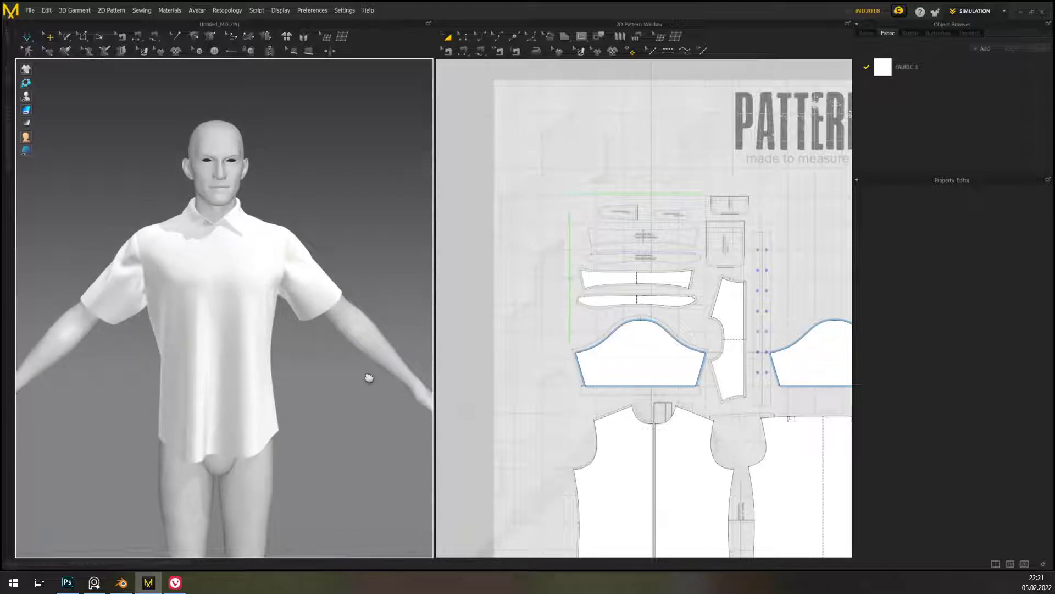
mouse_move(369, 378)
right_mouse_down()
mouse_move(357, 365)
mouse_move(471, 373)
mouse_move(313, 365)
mouse_move(342, 377)
right_mouse_up()
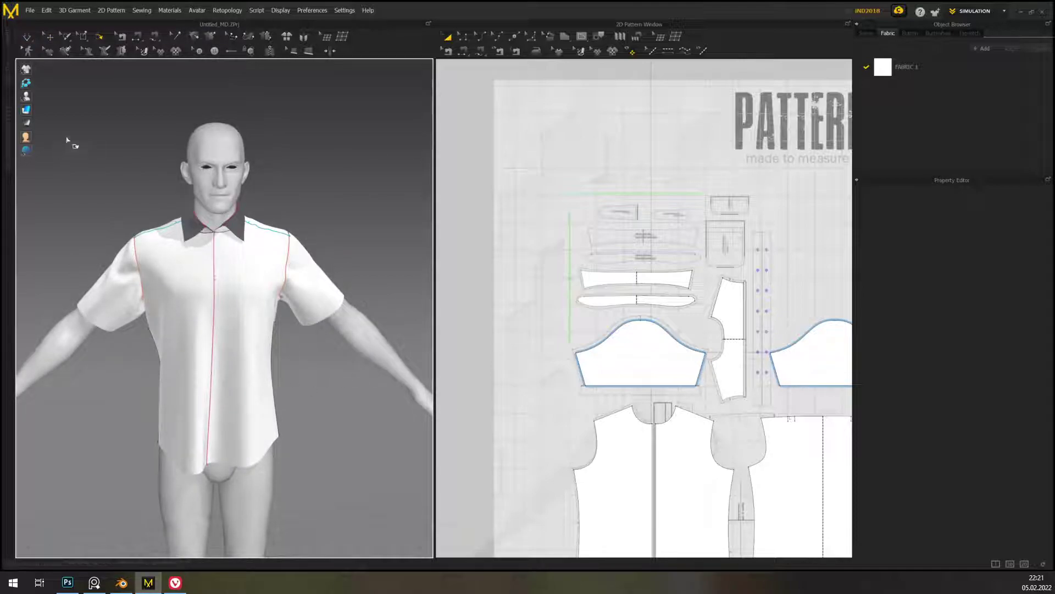
left_click(39, 110)
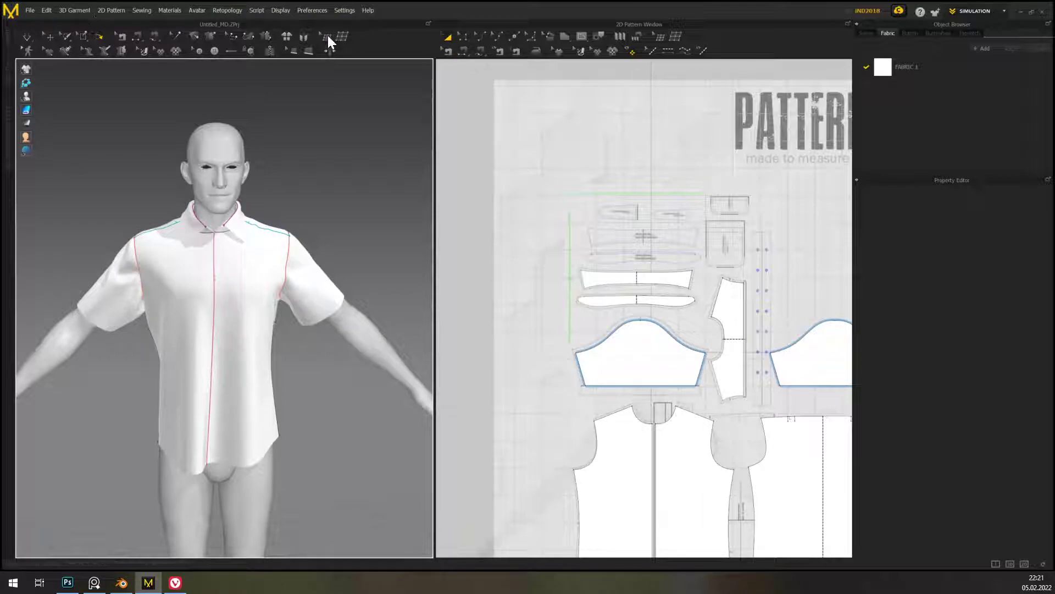
left_click(49, 37)
right_click_drag(320, 332, 424, 315)
right_click(286, 318)
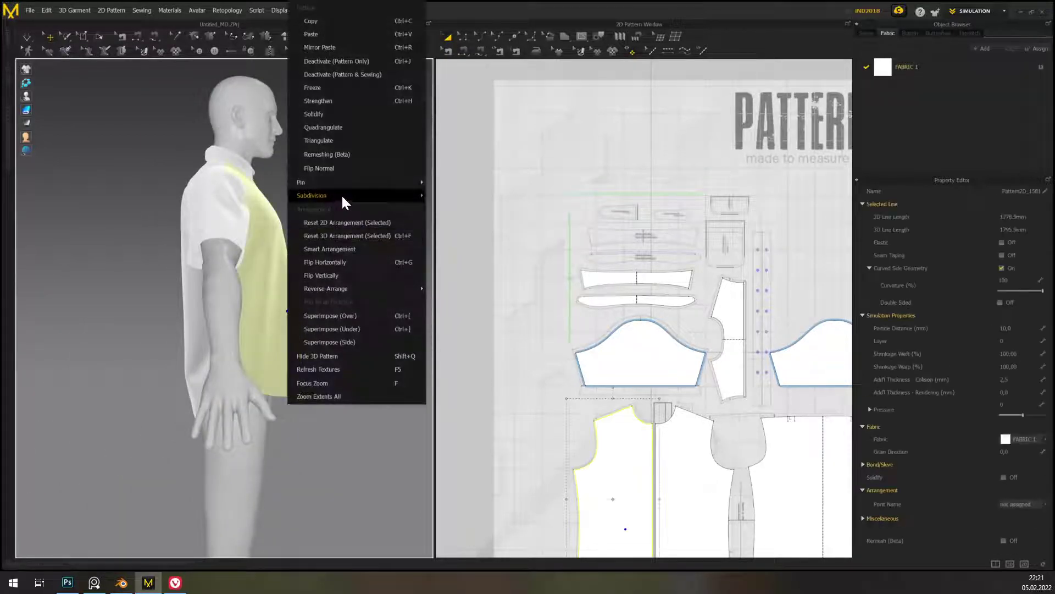
left_click(269, 167)
right_click_drag(363, 249, 283, 258)
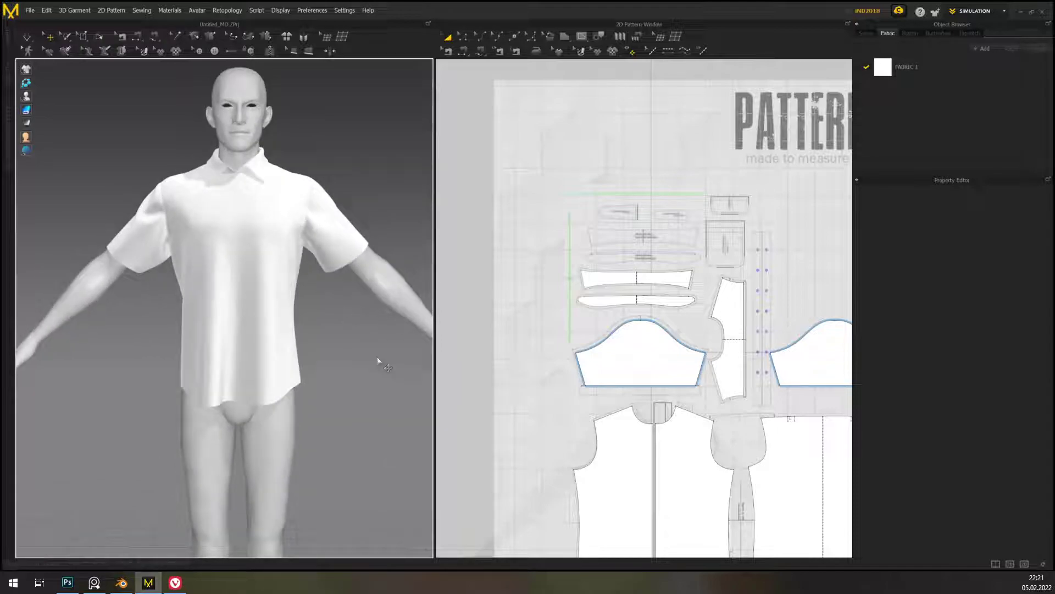
- Add a second fabric and name it "shirt stiff"
scroll(583, 279, "down", 2)
middle_click_drag(687, 259, 639, 242)
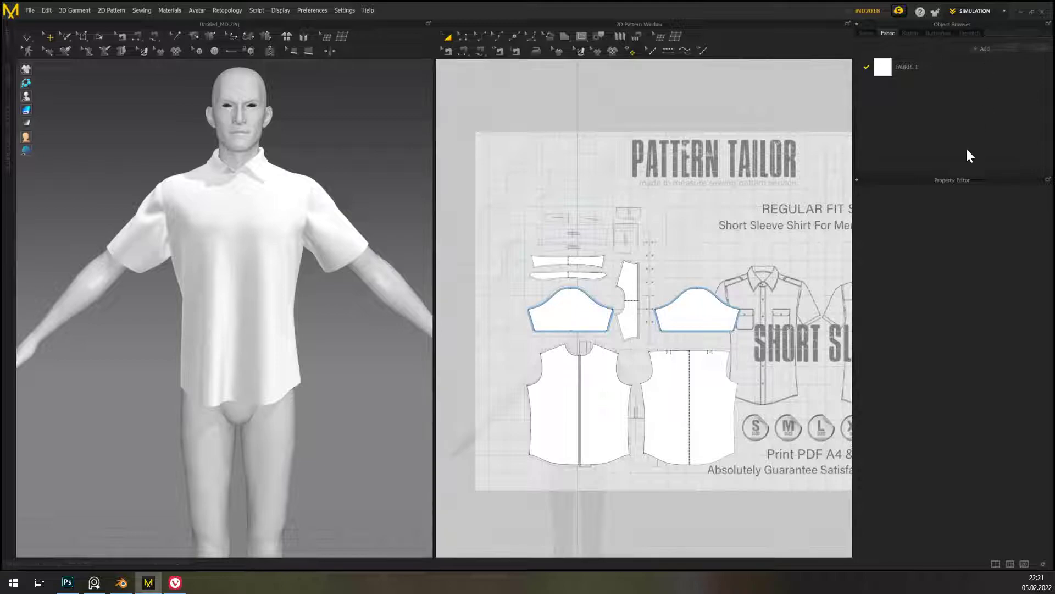
left_click(983, 48)
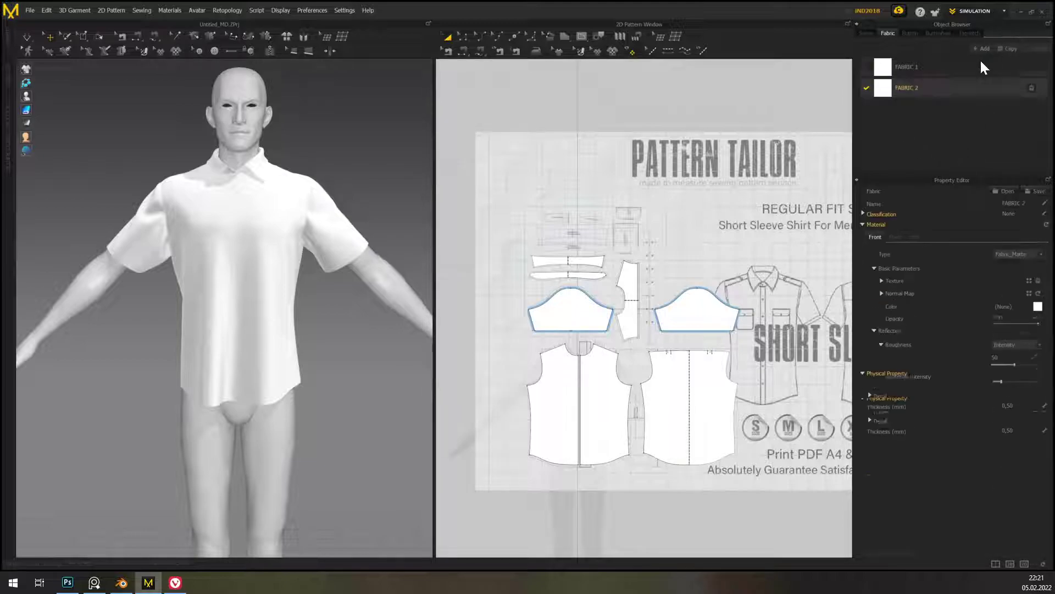
double_click(907, 88)
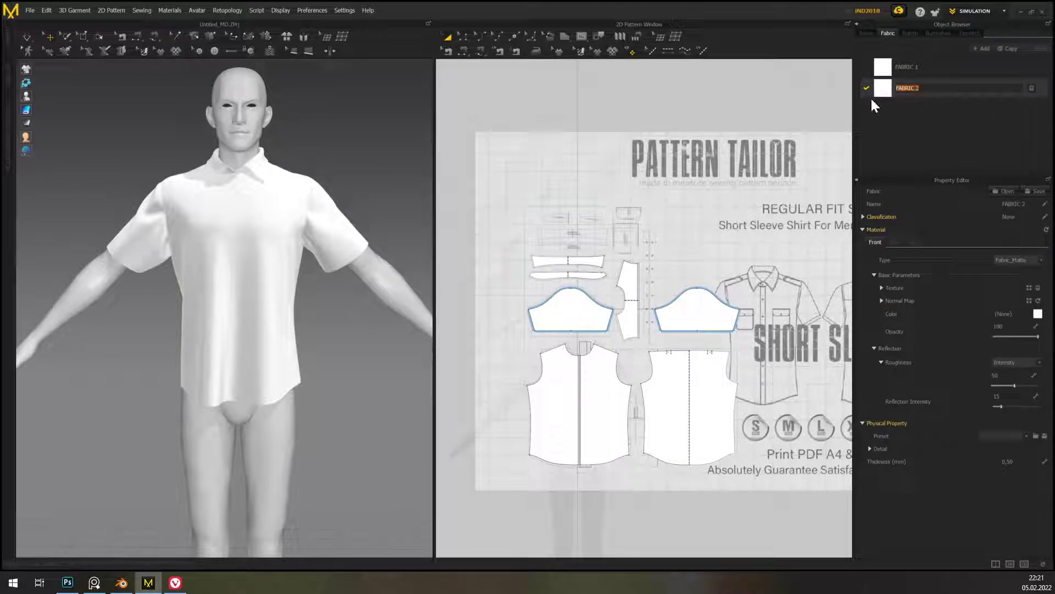
type("shirt stuff")
key("Return")
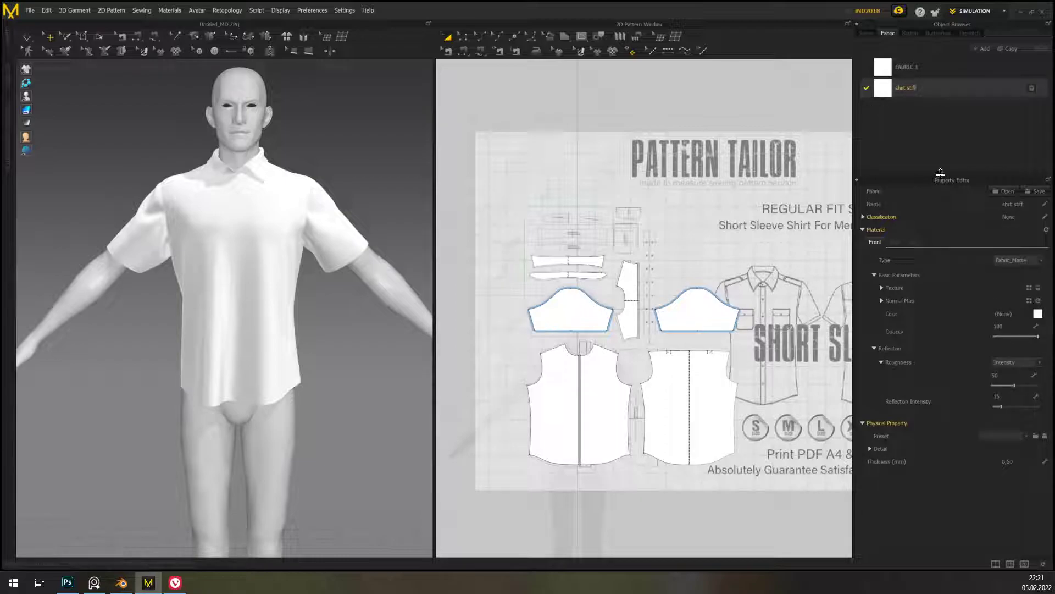
- Give the "shirt stiff" fabric the Nylon_Canvas physical preset and assign it to the collar and collar band
left_click(1024, 437)
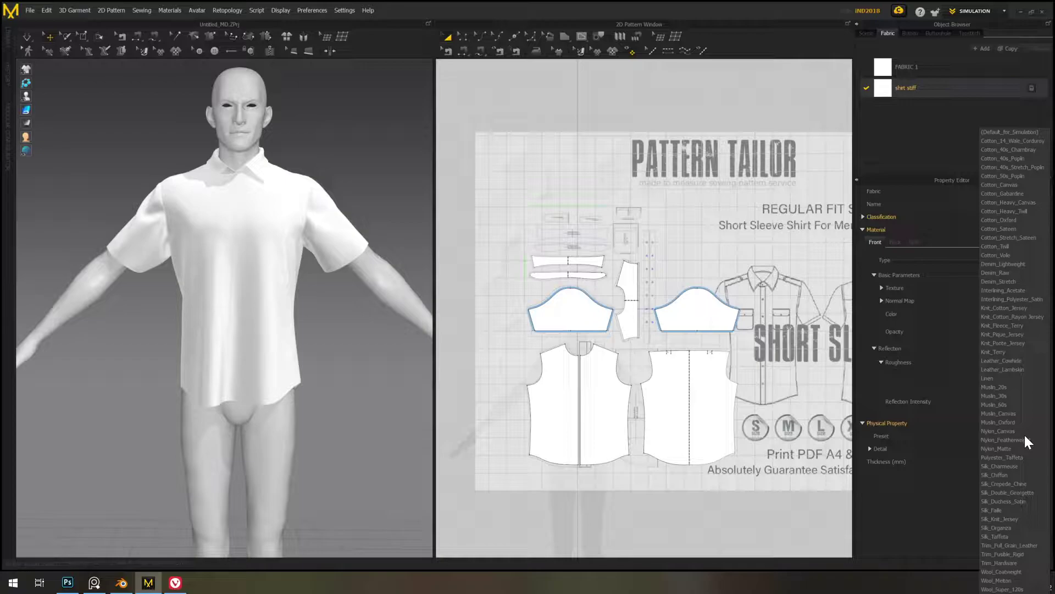
left_click(1028, 432)
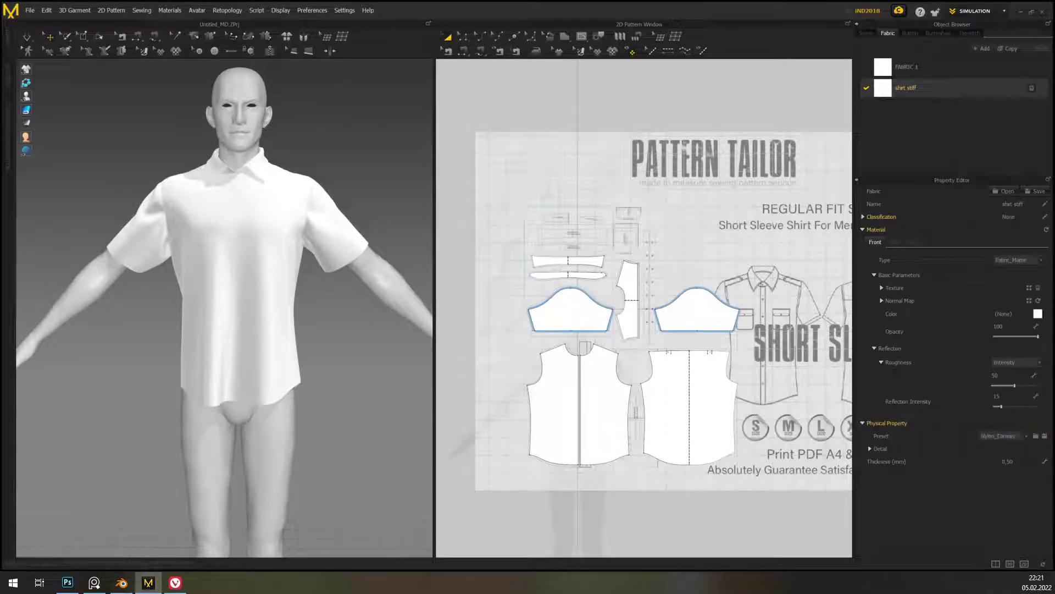
left_click(593, 275)
left_click(593, 275, "shift")
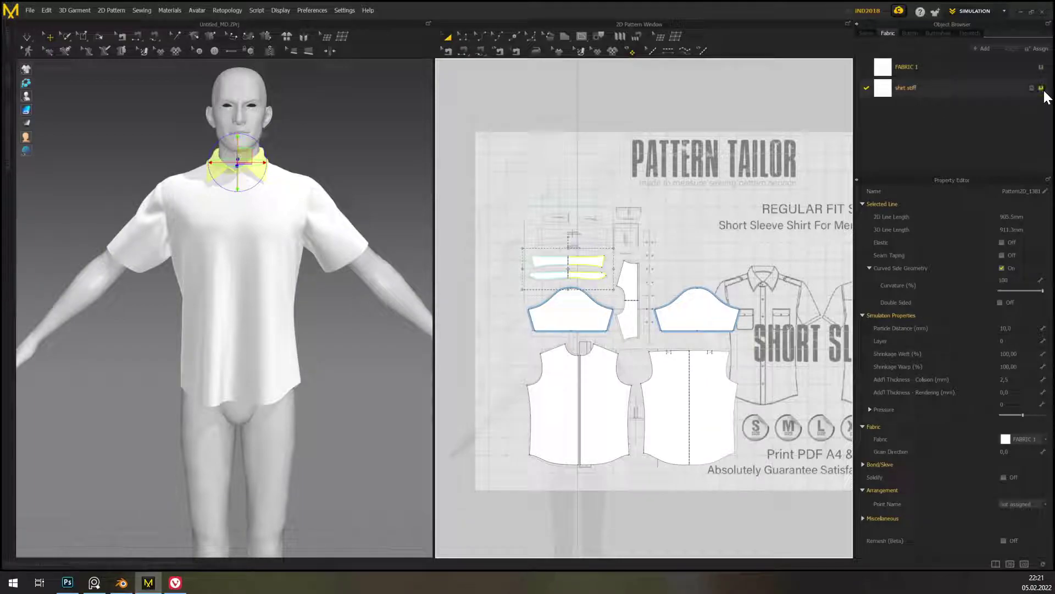
- Open the physical property presets of FABRIC 1
left_click(904, 67)
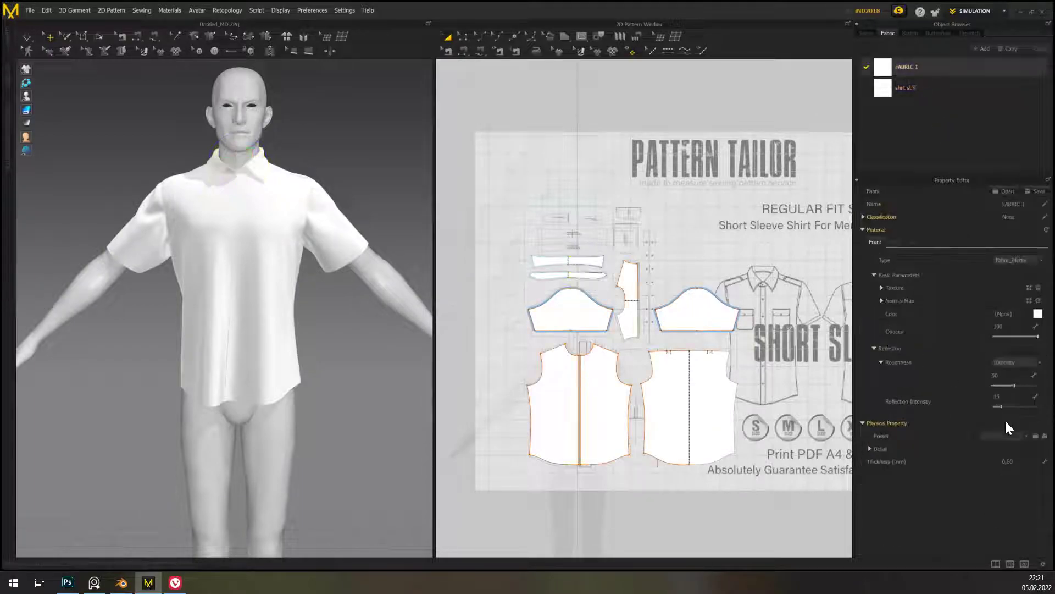
left_click(1025, 434)
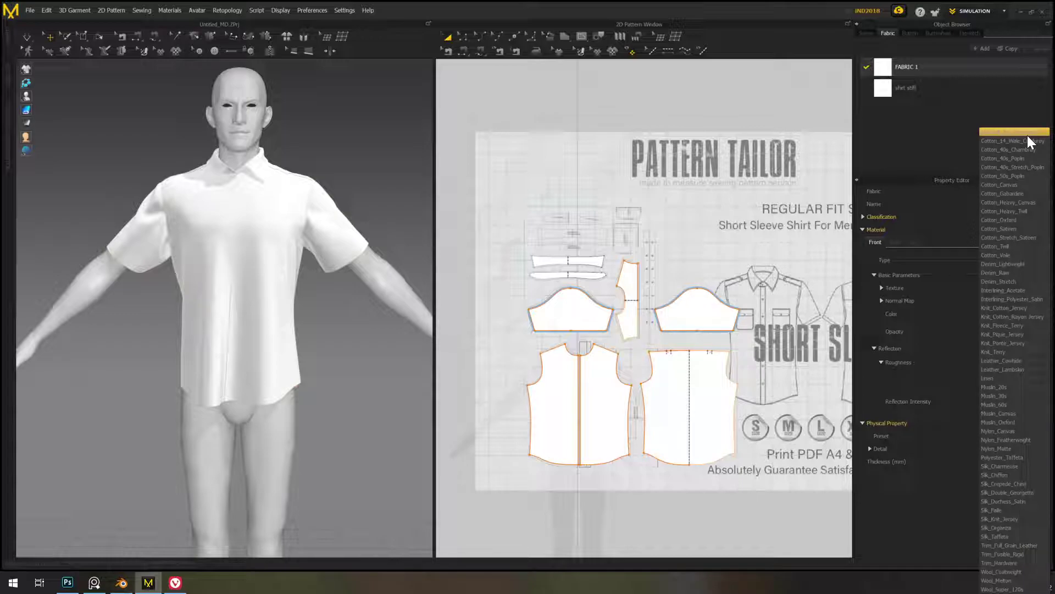
- Try the Cotton_Gabardine and Cotton_14_Wale_Corduroy physical presets on FABRIC 1
left_click(1031, 193)
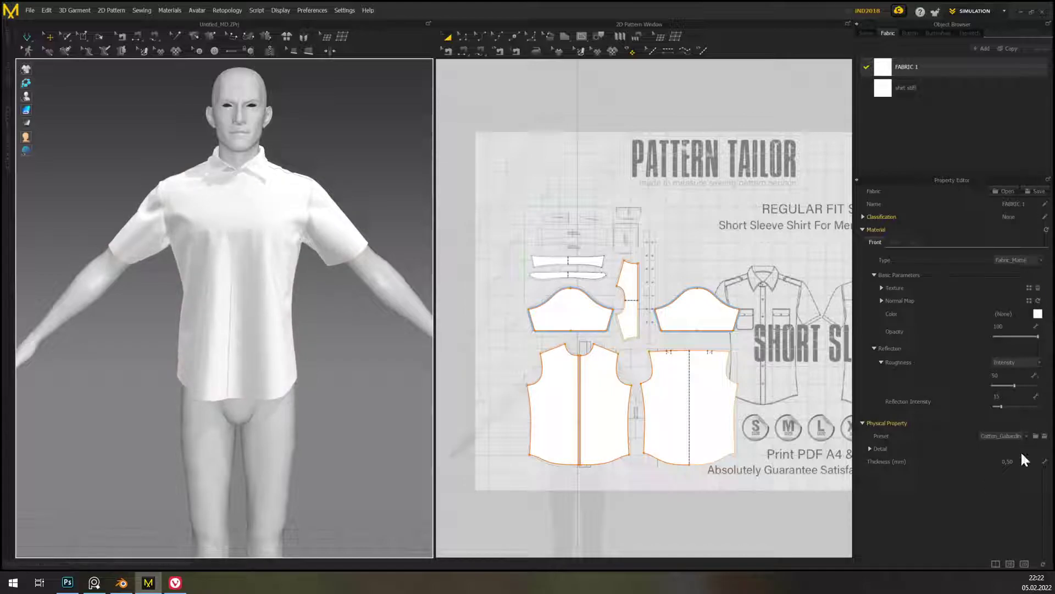
left_click(1025, 434)
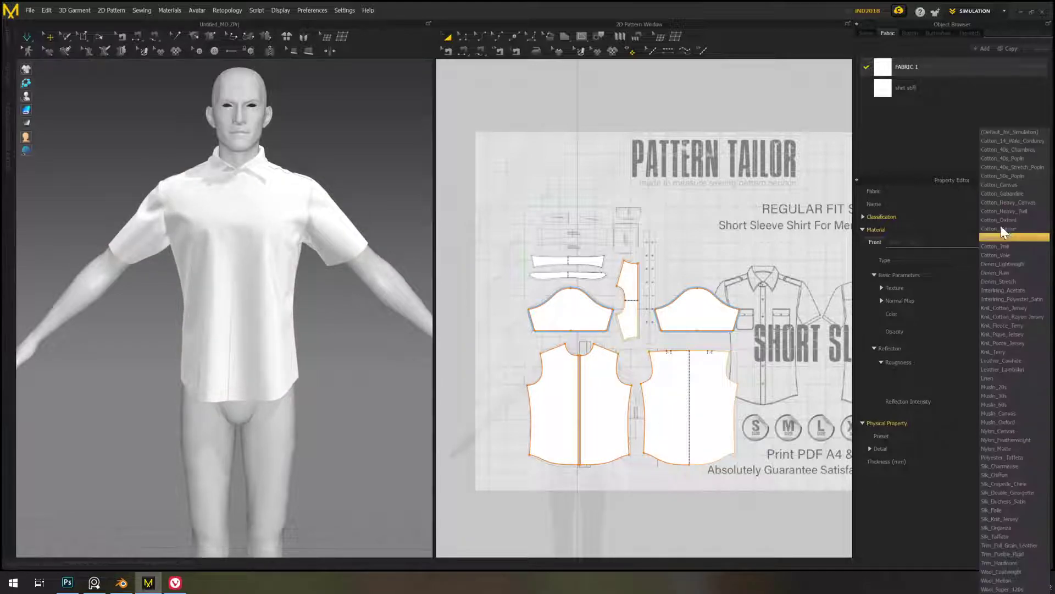
left_click(1037, 141)
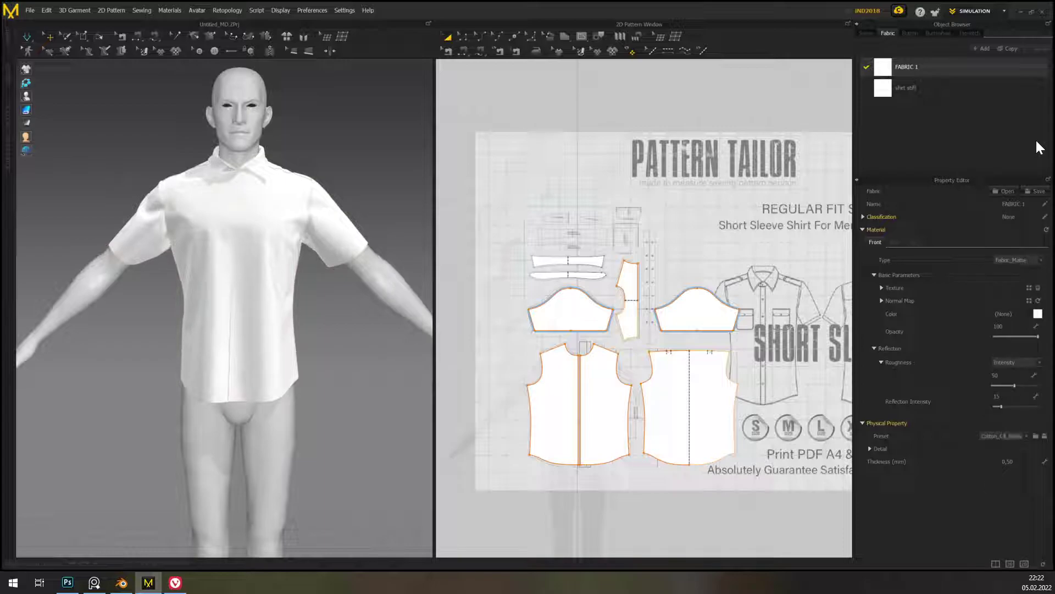
- Set FABRIC 1's physical preset to Cotton_40s_Poplin and pull the front panel's hem outward to resettle the simulated shirt
left_click(1028, 434)
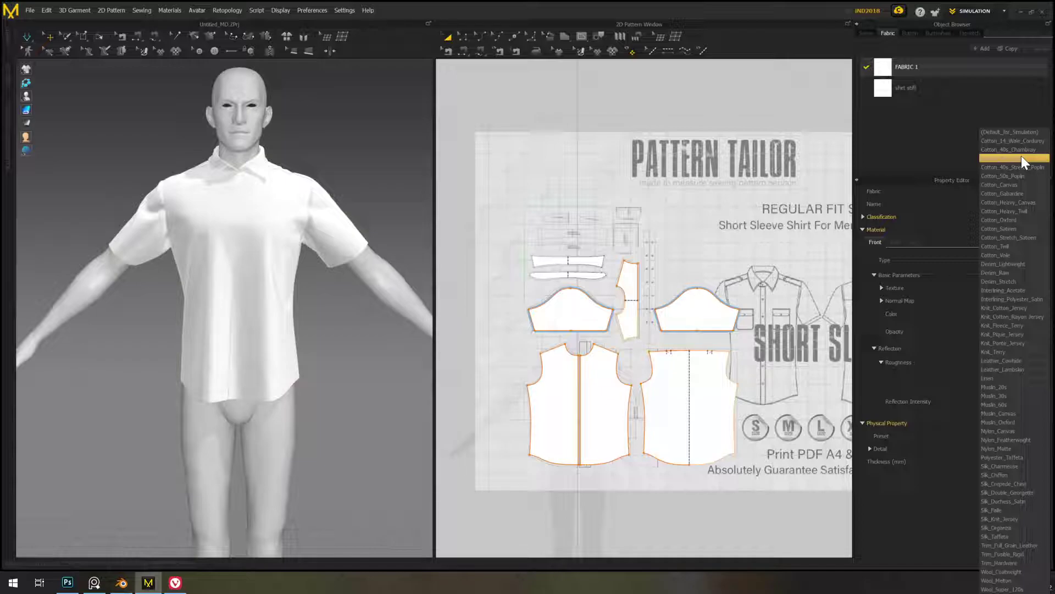
left_click(1021, 157)
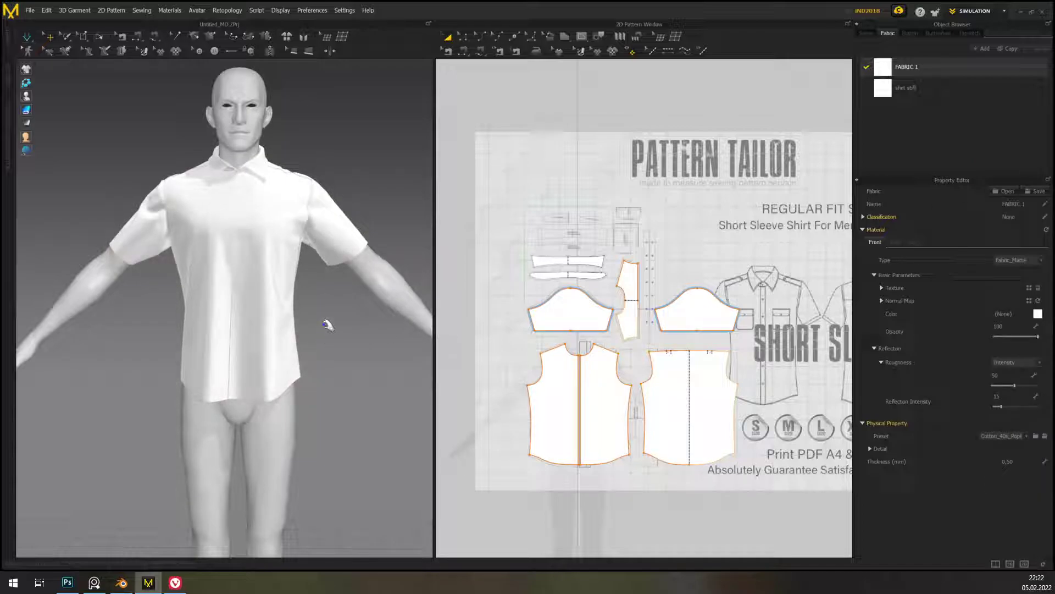
middle_click_drag(327, 325, 329, 374)
right_click_drag(348, 372, 306, 370)
left_click(339, 400)
right_click_drag(354, 402, 251, 442)
left_click(260, 433)
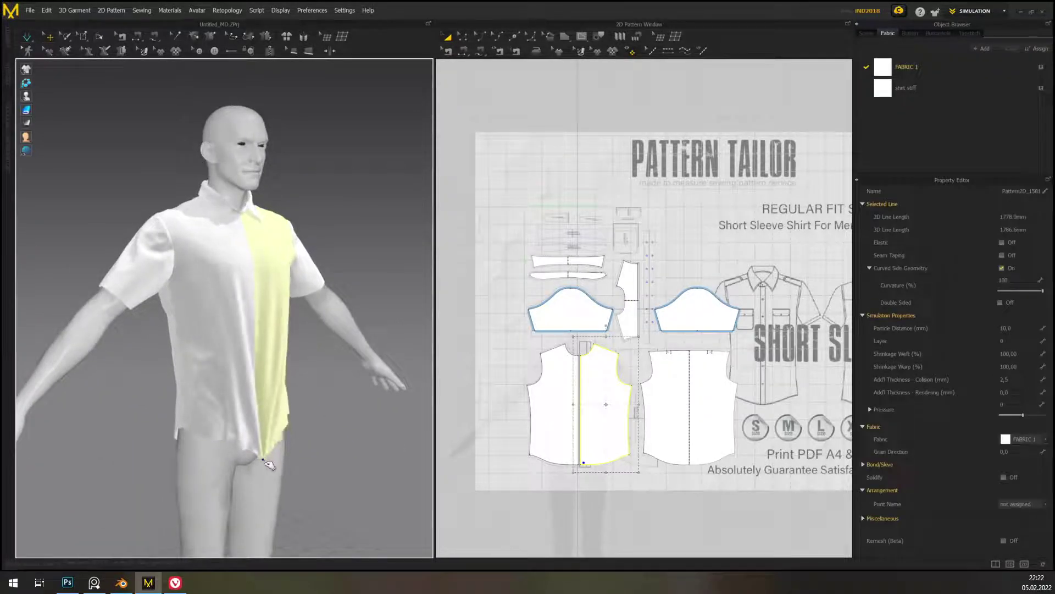
left_click_drag(265, 462, 342, 434)
left_click(360, 425)
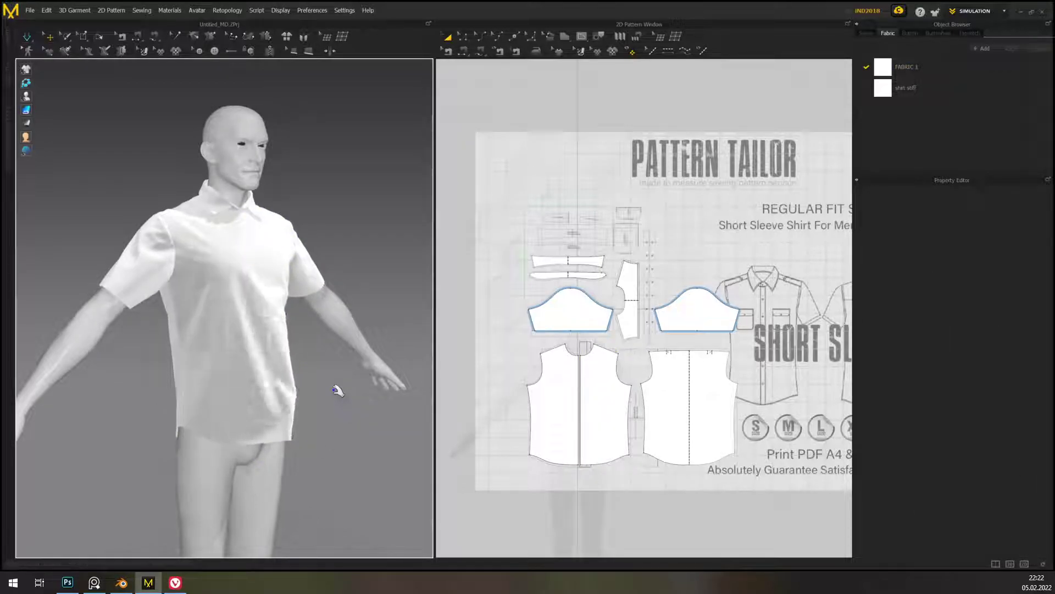
- Examine how the simulated shirt drapes on the avatar from the front, back and side
scroll(336, 392, "up", 4)
middle_click_drag(331, 394, 339, 348)
right_click_drag(339, 349, 450, 385)
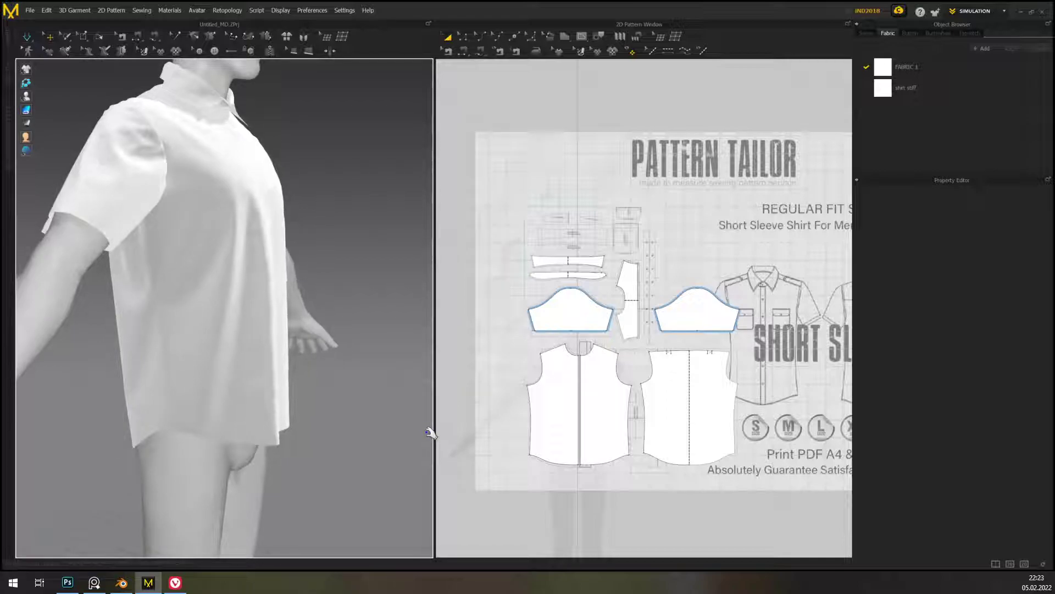
right_click_drag(427, 424, 368, 418)
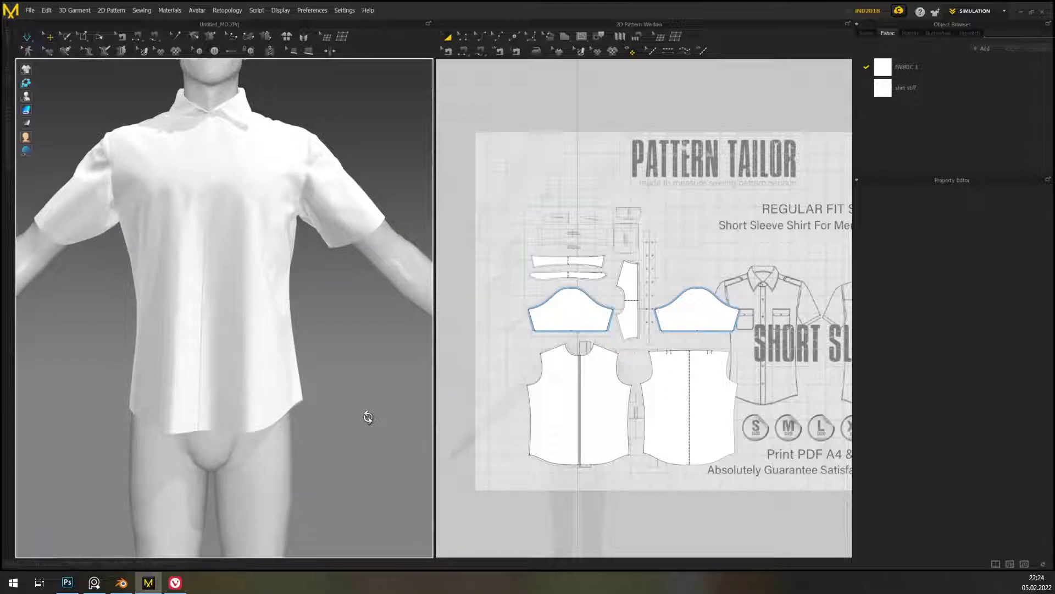
middle_click_drag(337, 285, 365, 333)
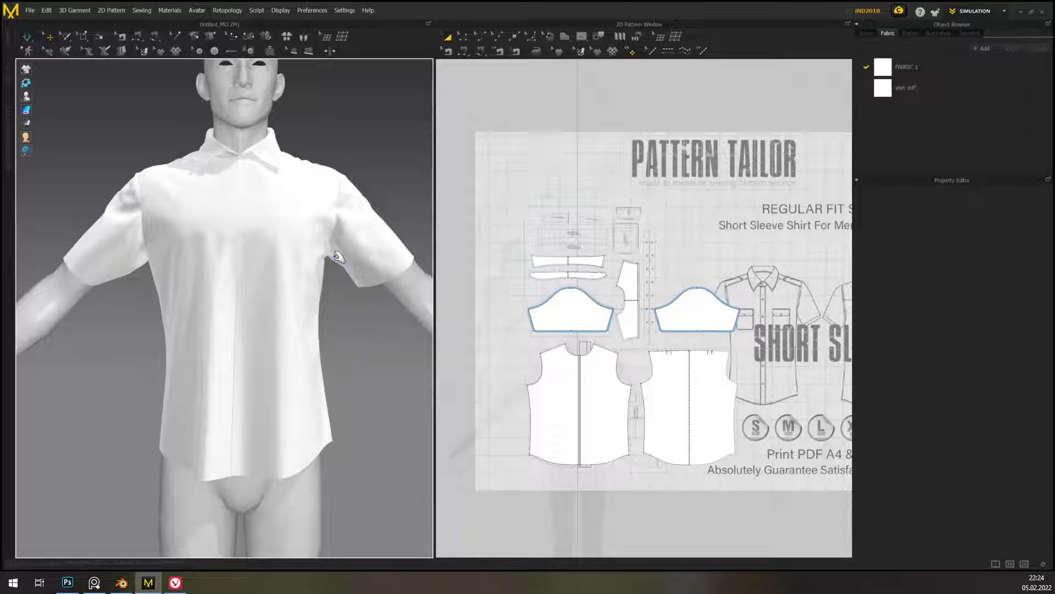
middle_click_drag(349, 384, 375, 397)
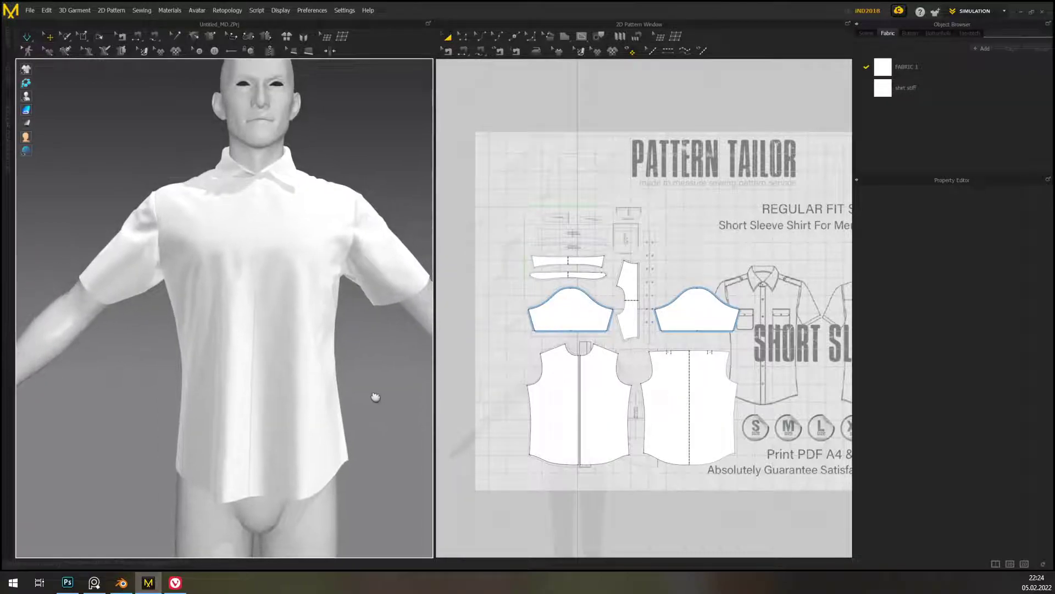
mouse_move(399, 355)
right_mouse_down()
mouse_move(481, 353)
mouse_move(390, 352)
right_mouse_up()
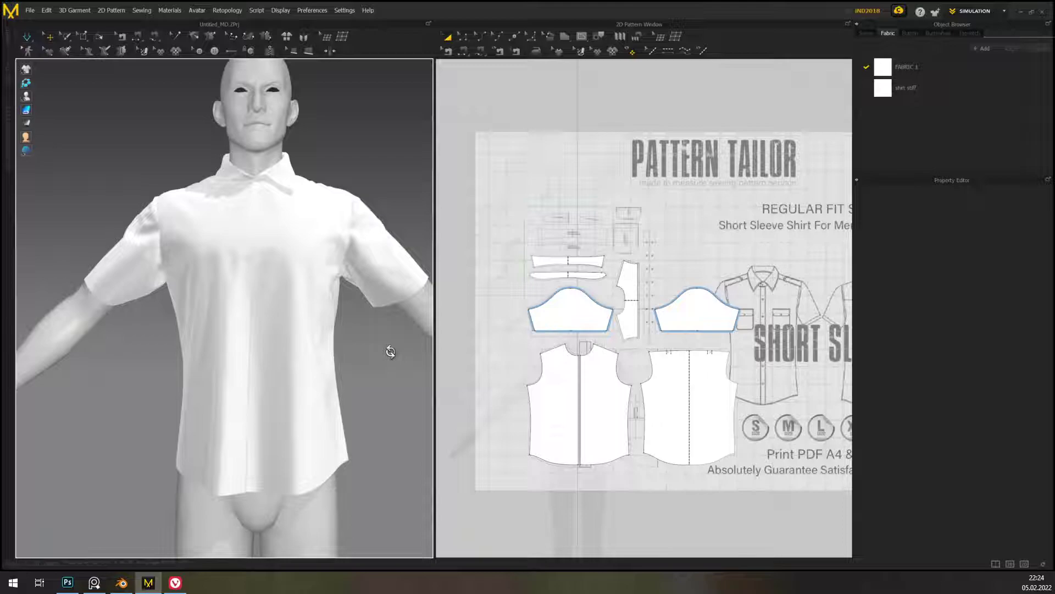
right_click_drag(390, 351, 243, 353)
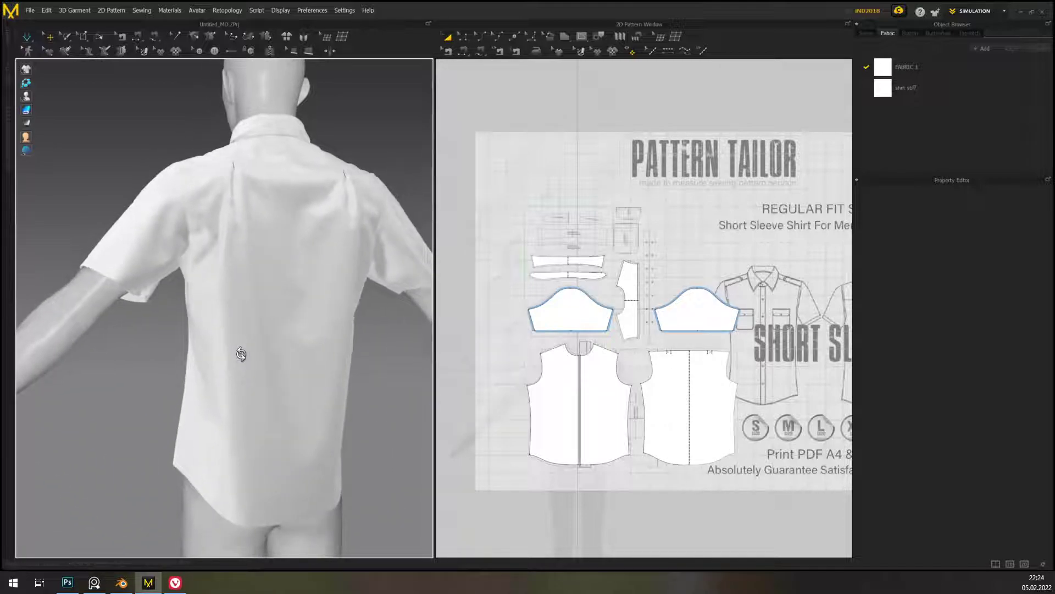
right_click_drag(393, 362, 419, 401)
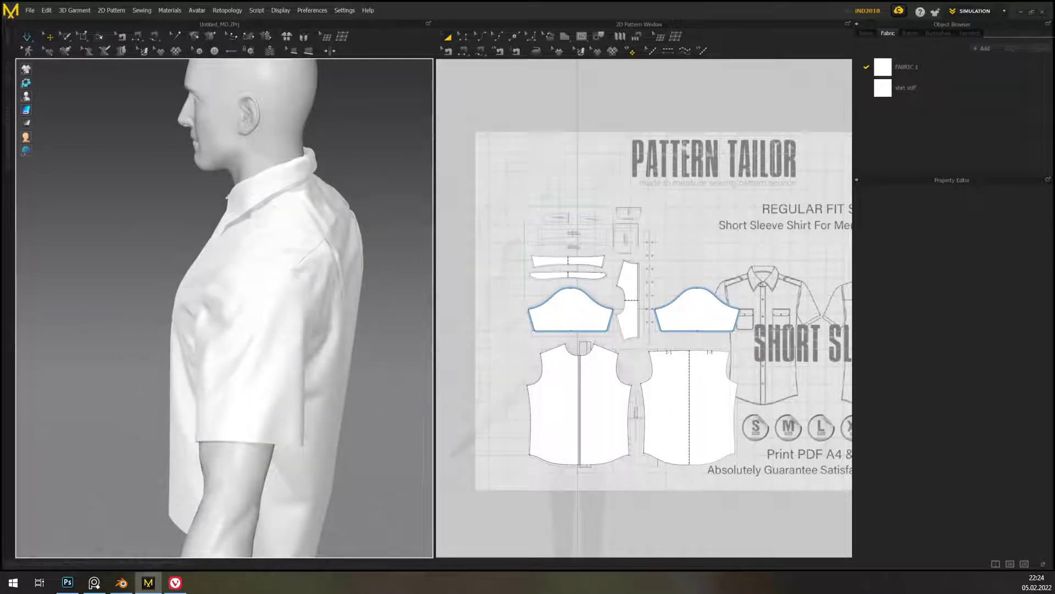
- Assign the shirt stiff fabric to the yoke pattern and tug both of its shoulder corners to settle it on the avatar
left_click(628, 317)
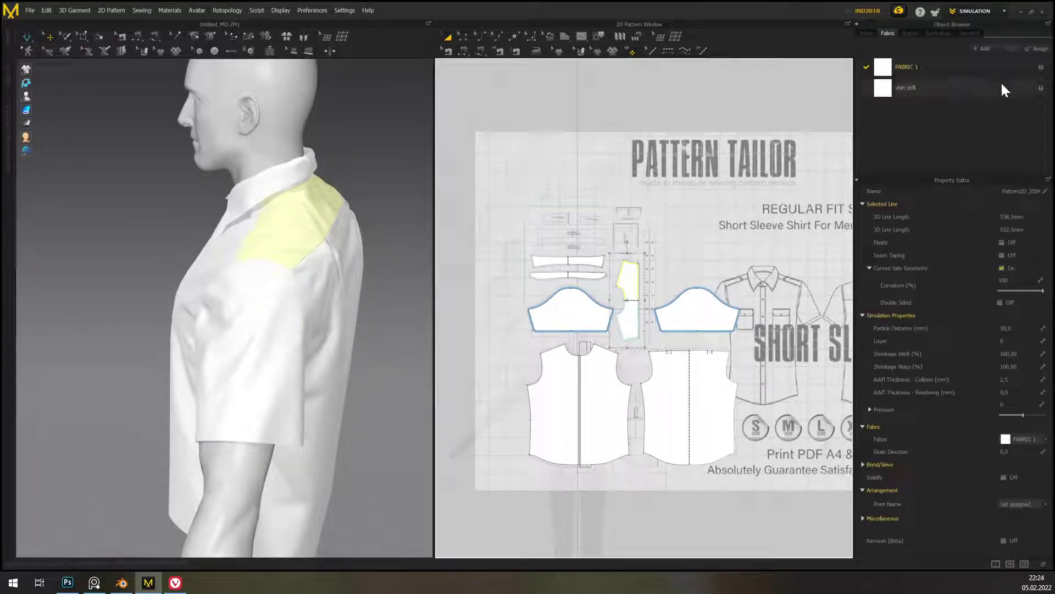
left_click(1041, 89)
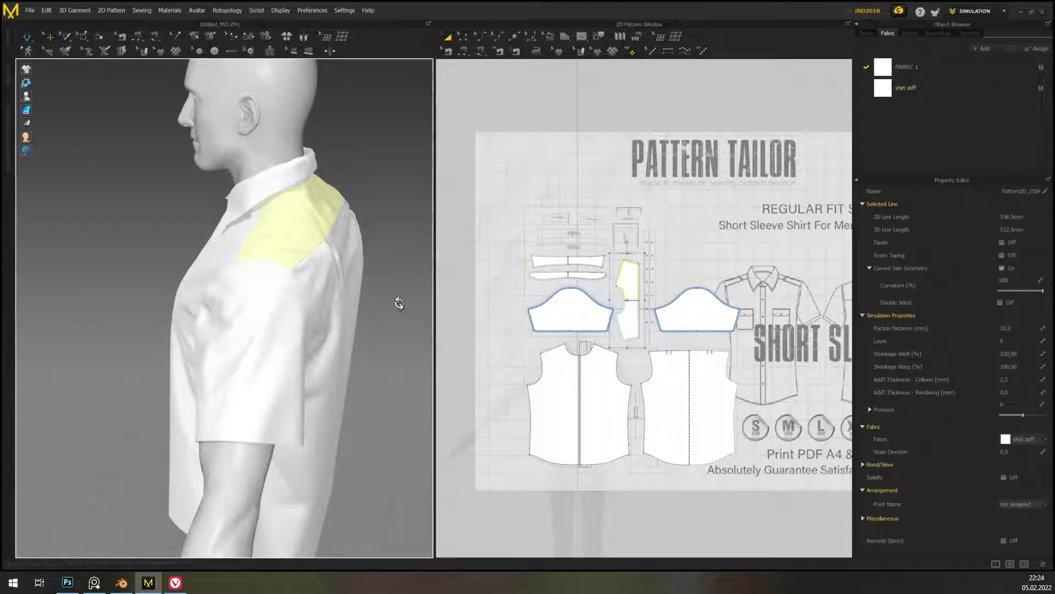
right_click_drag(400, 302, 368, 304)
right_click_drag(431, 194, 388, 164)
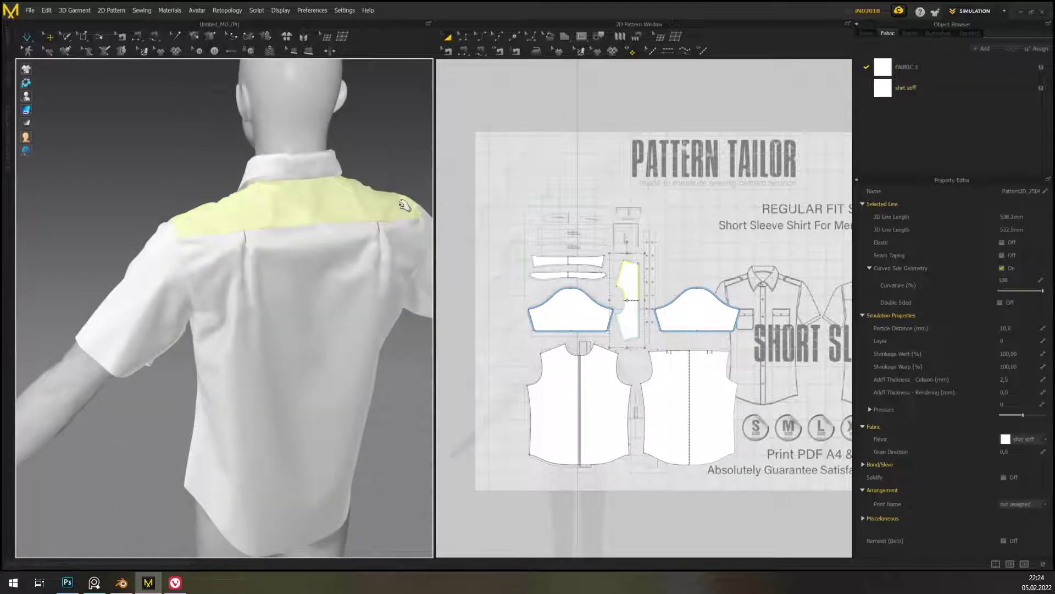
left_click_drag(408, 208, 411, 211)
left_click_drag(190, 222, 176, 229)
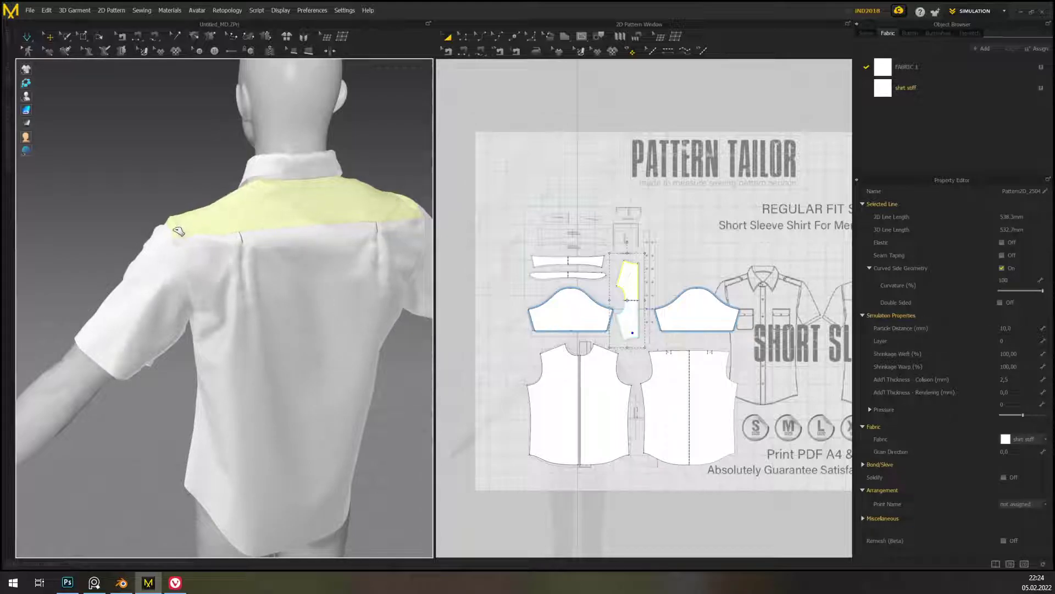
left_click(405, 385)
right_click_drag(405, 384, 341, 393)
- Set the shirt stiff fabric's physical preset to Cotton_Canvas and check the shirt's drape from the front and side
left_click(930, 86)
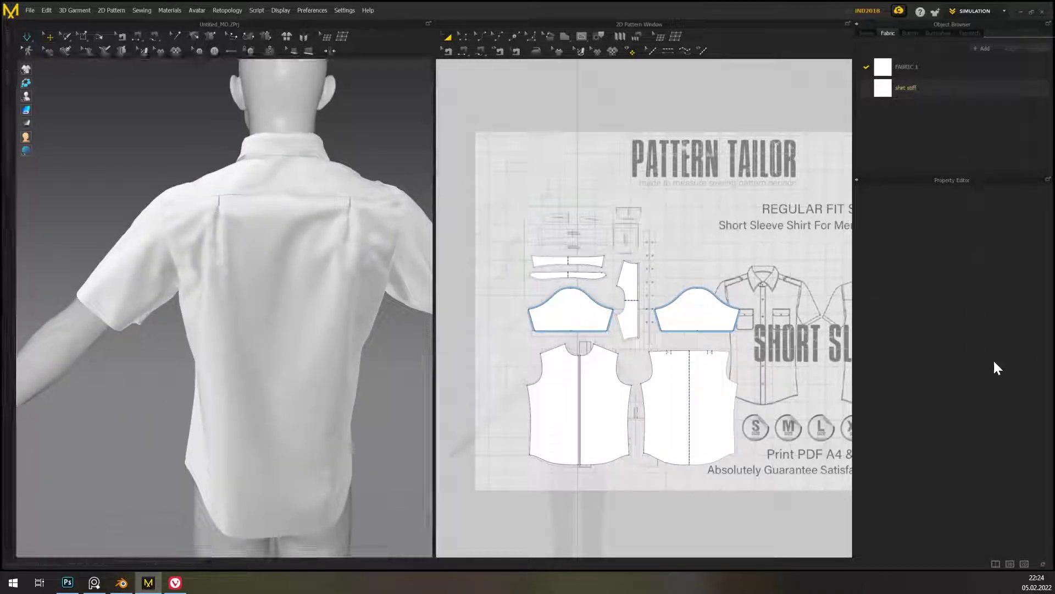
left_click(1024, 435)
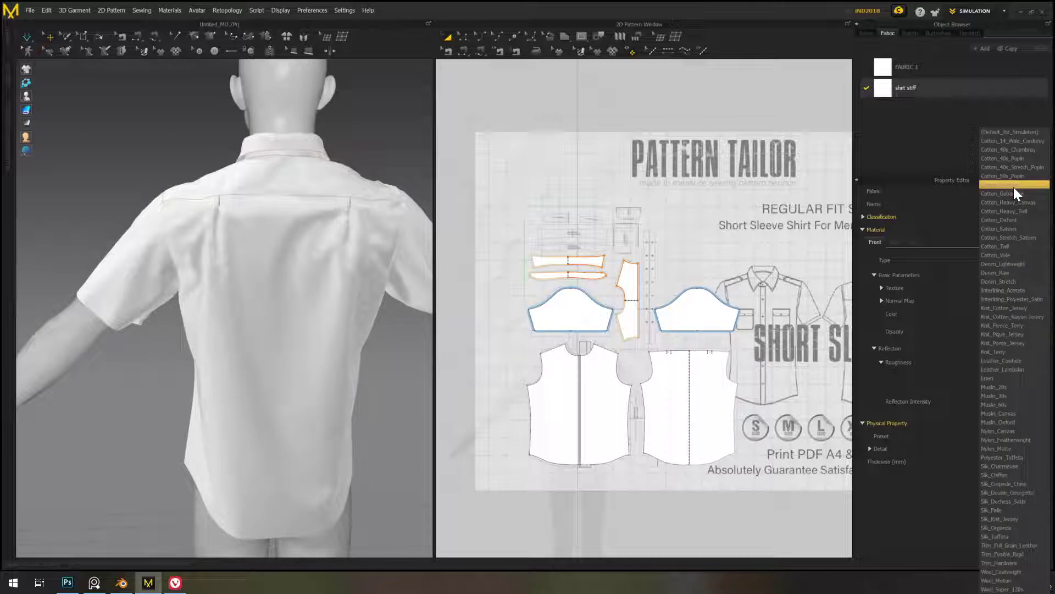
left_click(937, 521)
left_click(1028, 434)
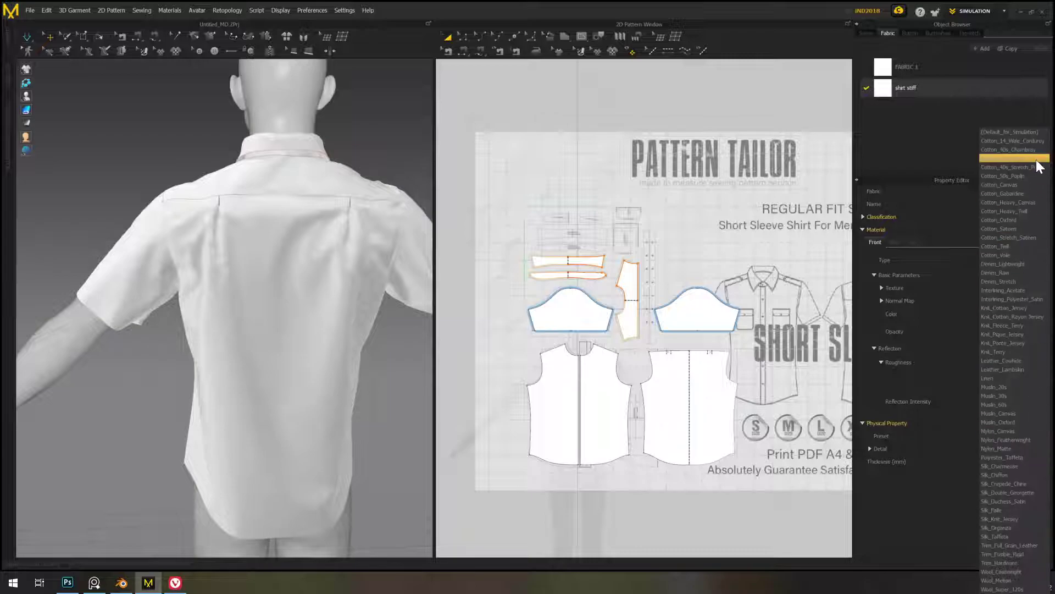
left_click(1036, 187)
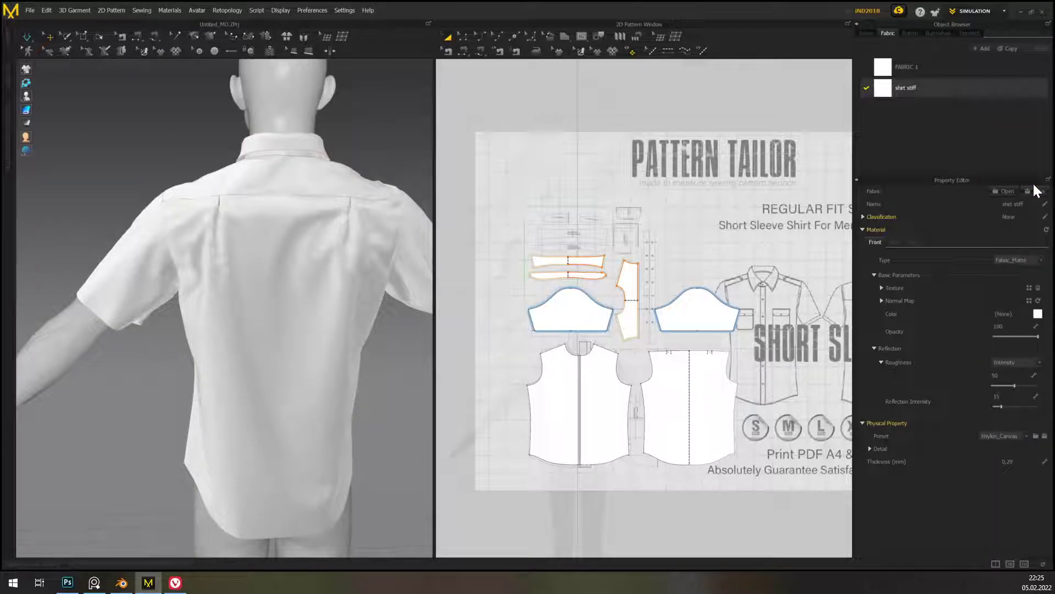
left_click(1025, 434)
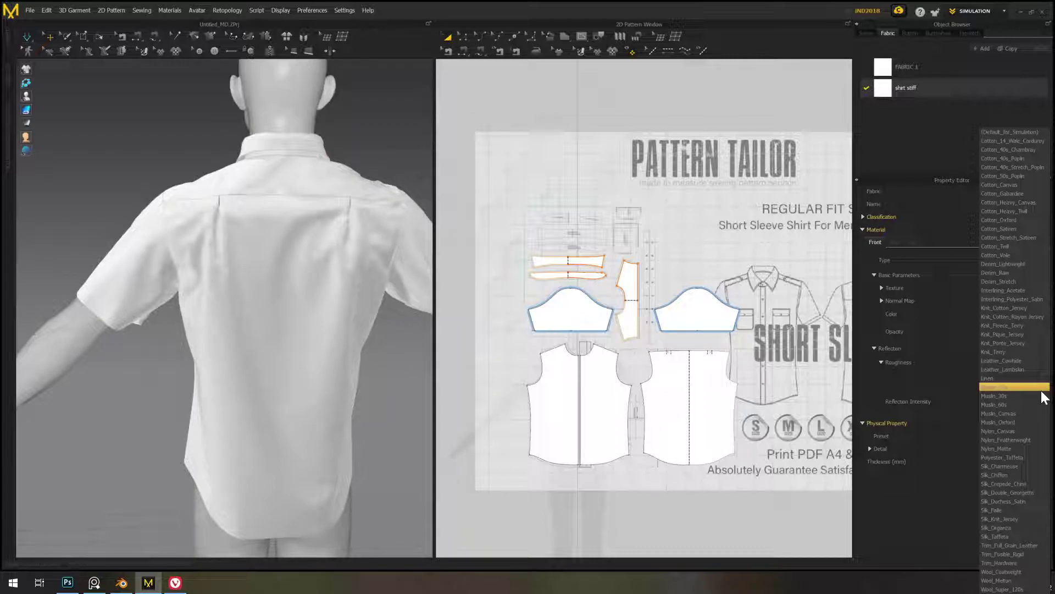
left_click(929, 498)
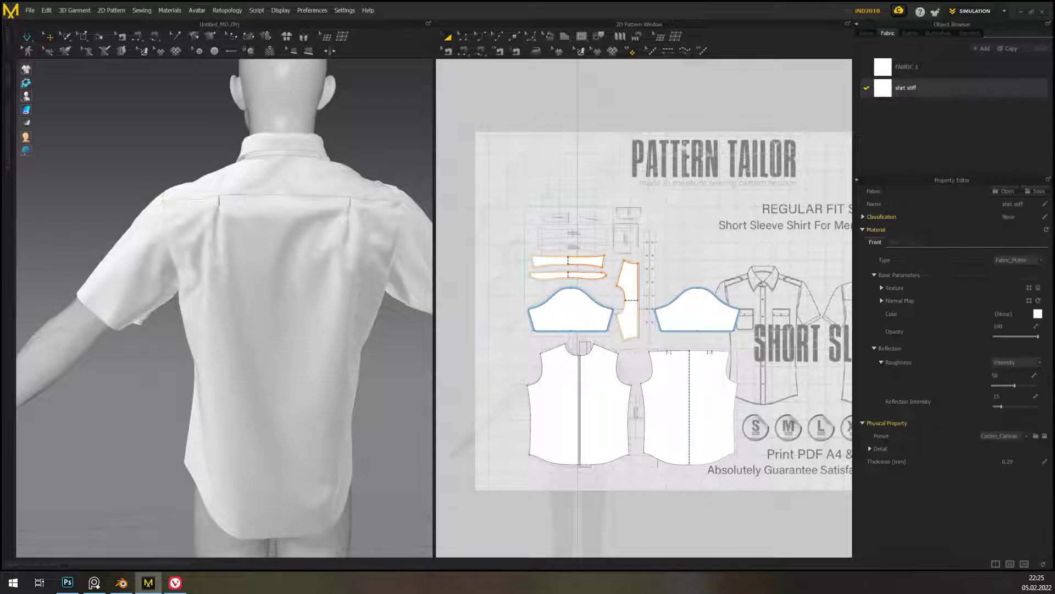
right_click_drag(388, 418, 537, 414)
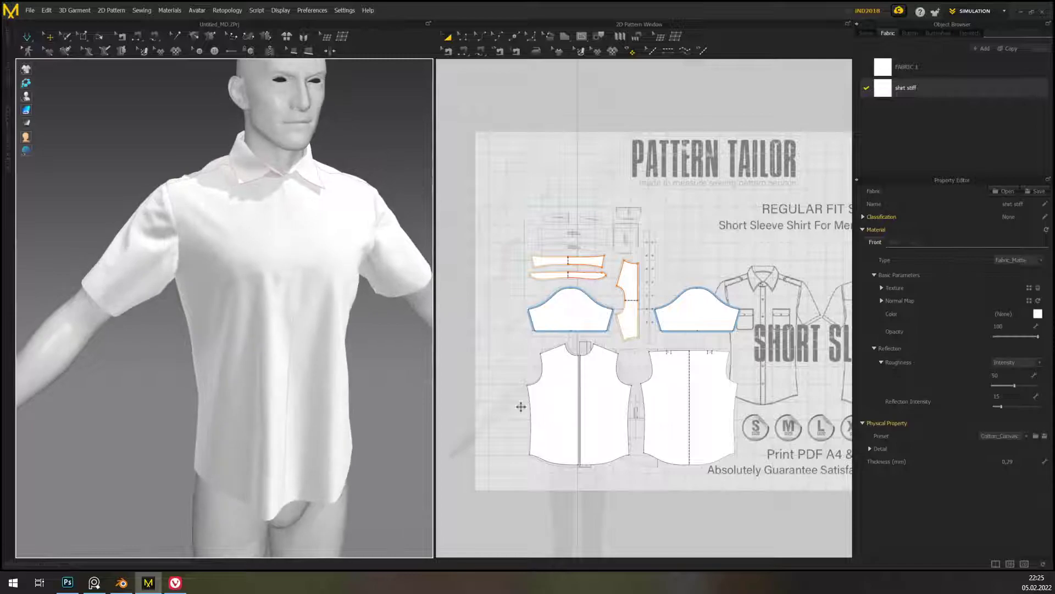
left_click(408, 368)
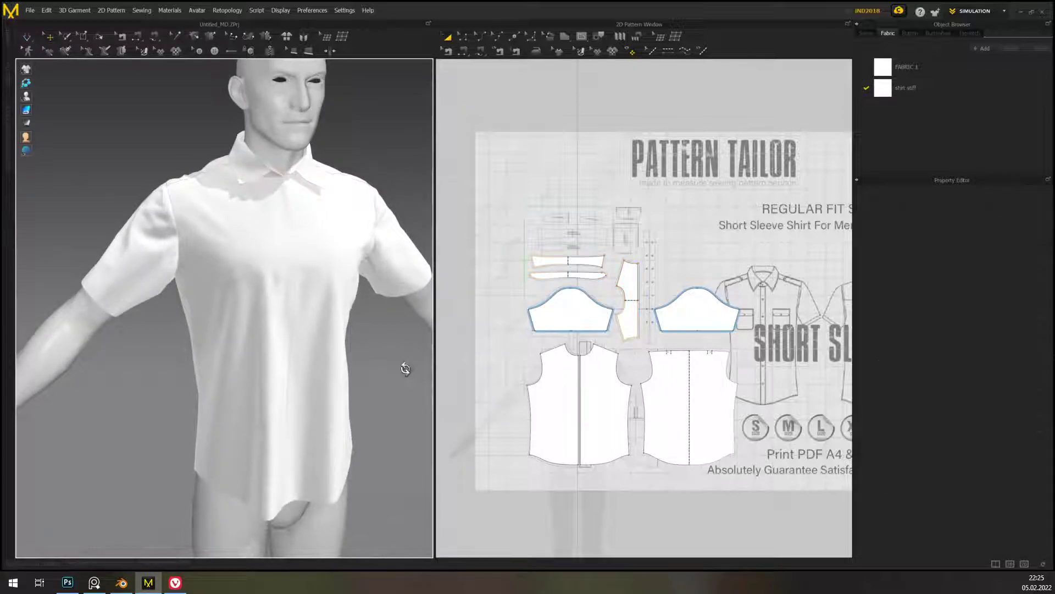
right_click_drag(407, 368, 373, 366)
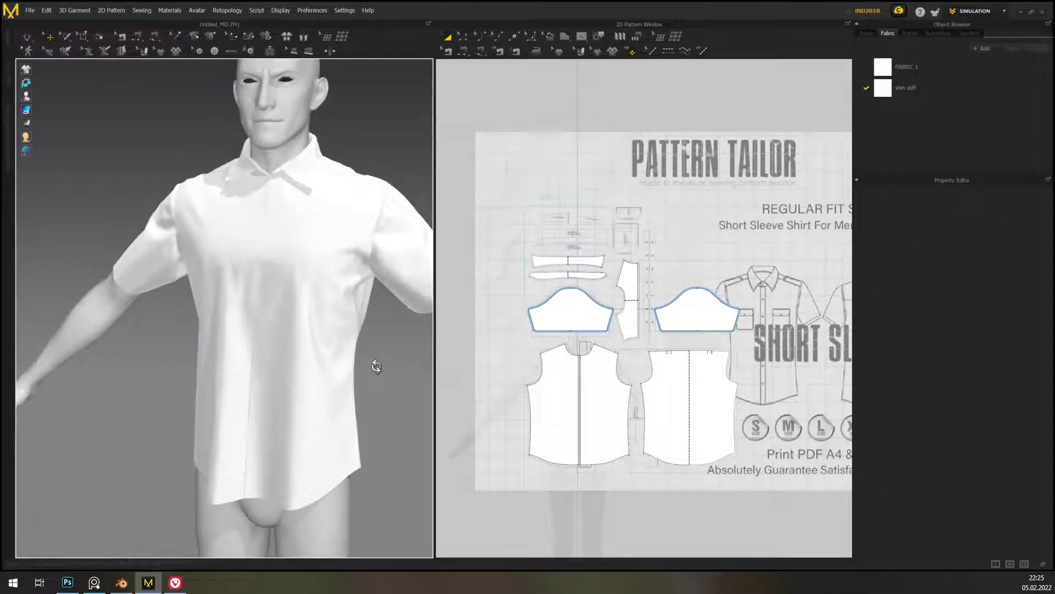
right_click_drag(376, 366, 359, 351)
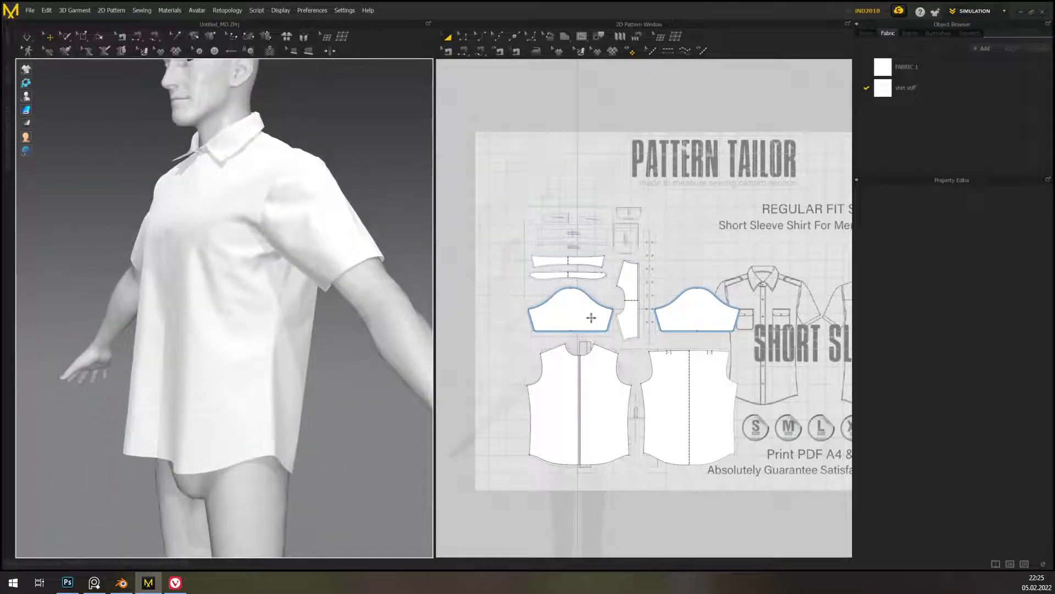
- Examine the placket and button markings on the front patterns and compare them with the placket in the reference shirt drawing
scroll(605, 382, "up", 6)
scroll(694, 242, "down", 2)
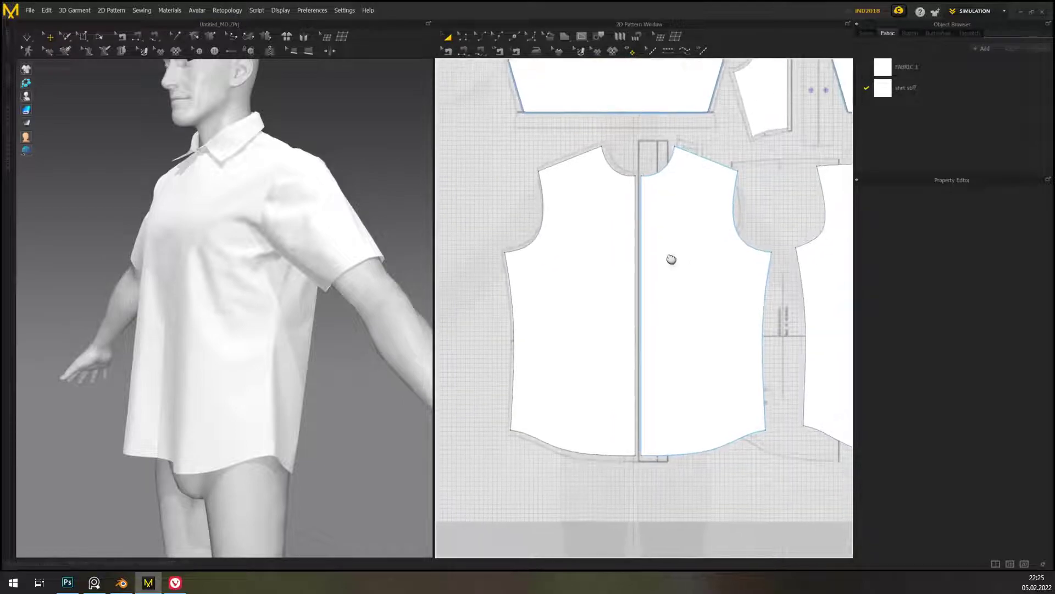
left_click(463, 36)
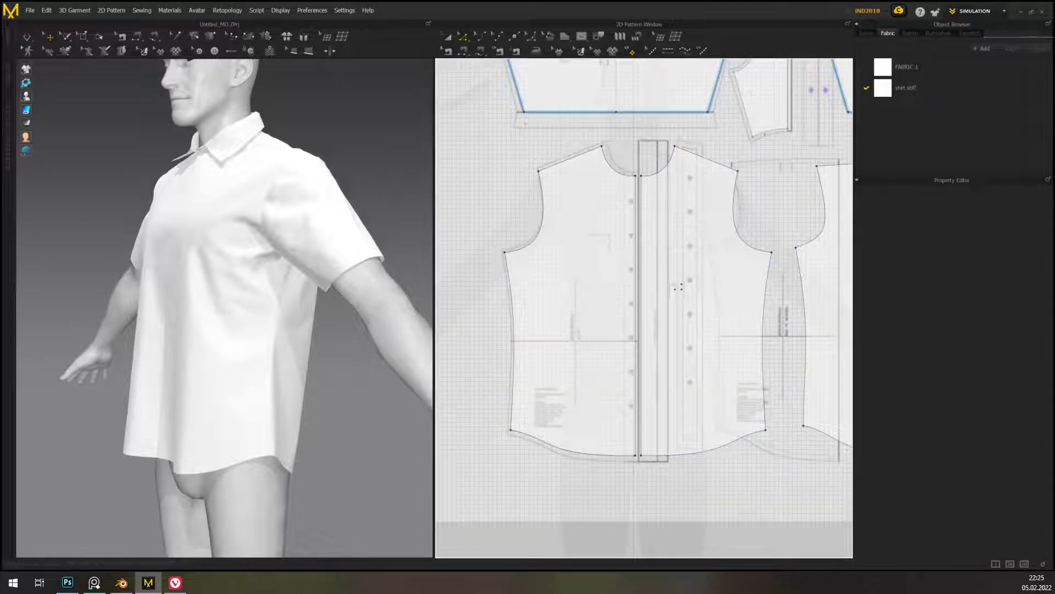
scroll(674, 284, "up", 3)
mouse_move(675, 284)
middle_mouse_down()
mouse_move(683, 349)
mouse_move(674, 259)
mouse_move(688, 193)
mouse_move(589, 365)
mouse_move(535, 423)
middle_mouse_up()
middle_click_drag(772, 303, 509, 317)
middle_click_drag(800, 265, 453, 355)
middle_click_drag(724, 289, 670, 398)
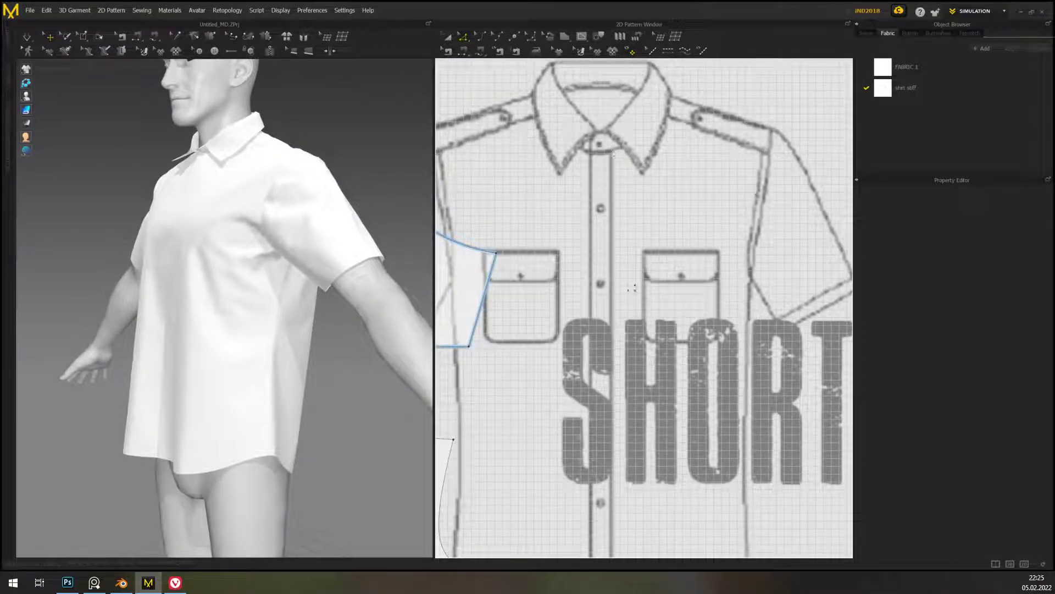
mouse_move(604, 454)
middle_mouse_down()
mouse_move(693, 342)
mouse_move(786, 291)
middle_mouse_up()
middle_click_drag(586, 356, 810, 290)
middle_click_drag(602, 359, 800, 247)
mouse_move(597, 332)
middle_mouse_down()
mouse_move(815, 278)
mouse_move(794, 338)
middle_mouse_up()
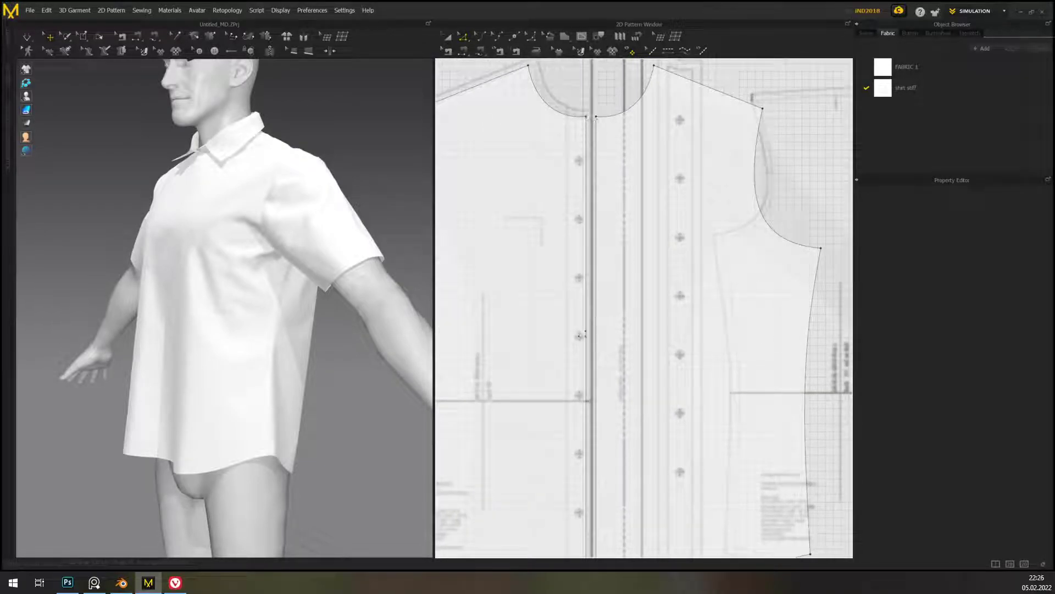
middle_click_drag(770, 279, 748, 240)
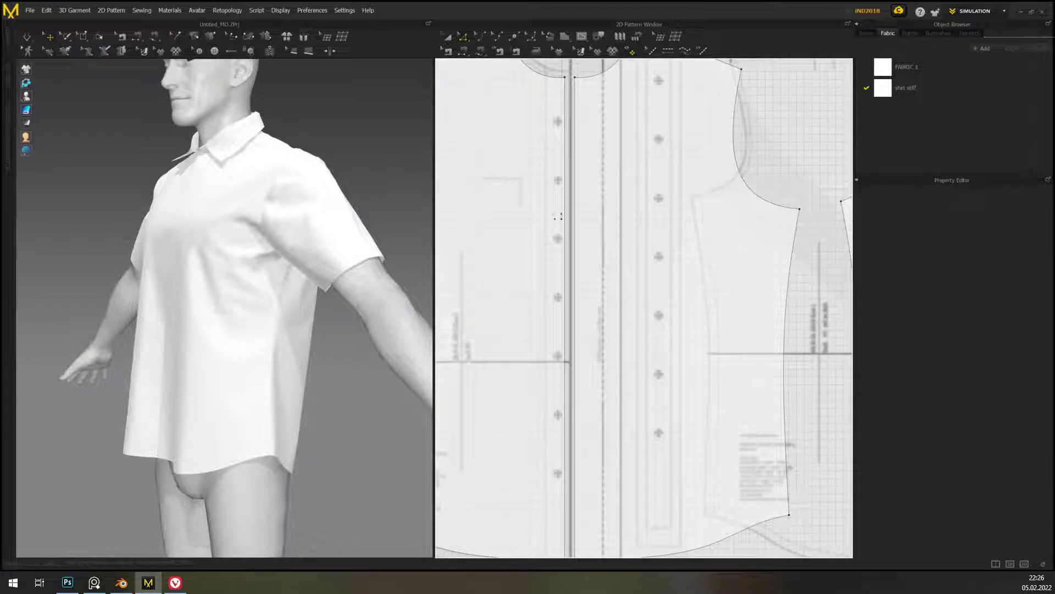
middle_click_drag(685, 266, 703, 421)
scroll(625, 294, "down", 5)
middle_click_drag(827, 279, 595, 330)
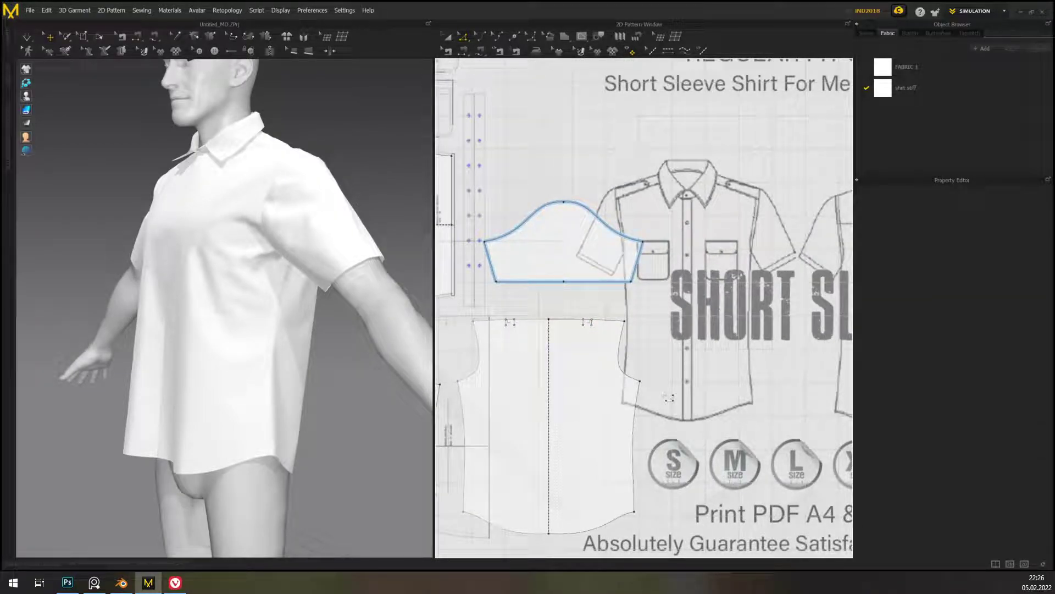
middle_click_drag(669, 398, 544, 420)
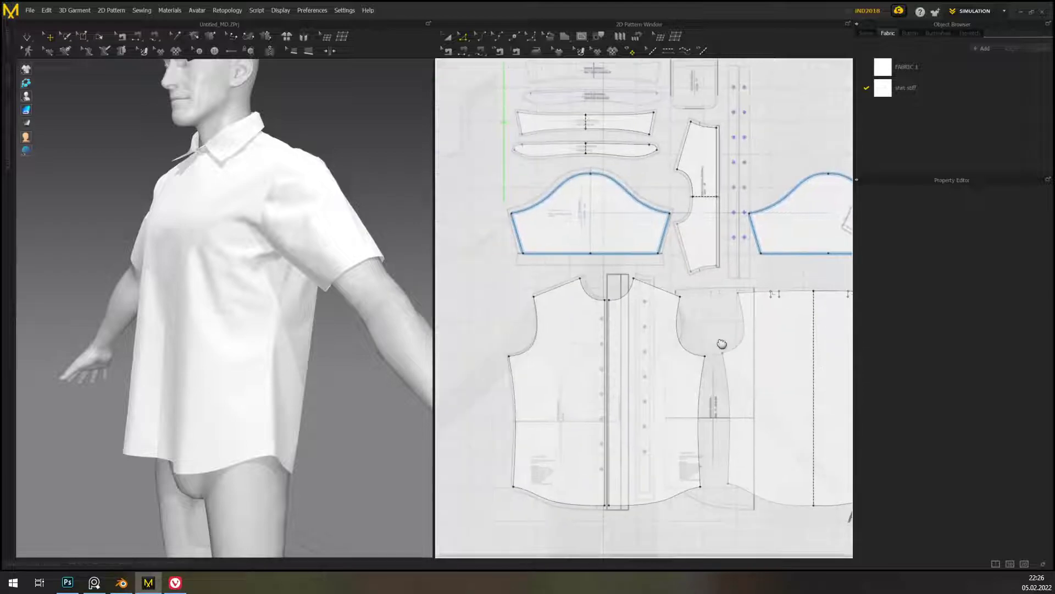
- Compare the front of the simulated shirt with the front pattern pieces and the reference short-sleeve shirt drawing
middle_click_drag(702, 136, 572, 183)
middle_click_drag(676, 157, 699, 157)
middle_click_drag(607, 363, 699, 310)
right_click_drag(370, 419, 407, 421)
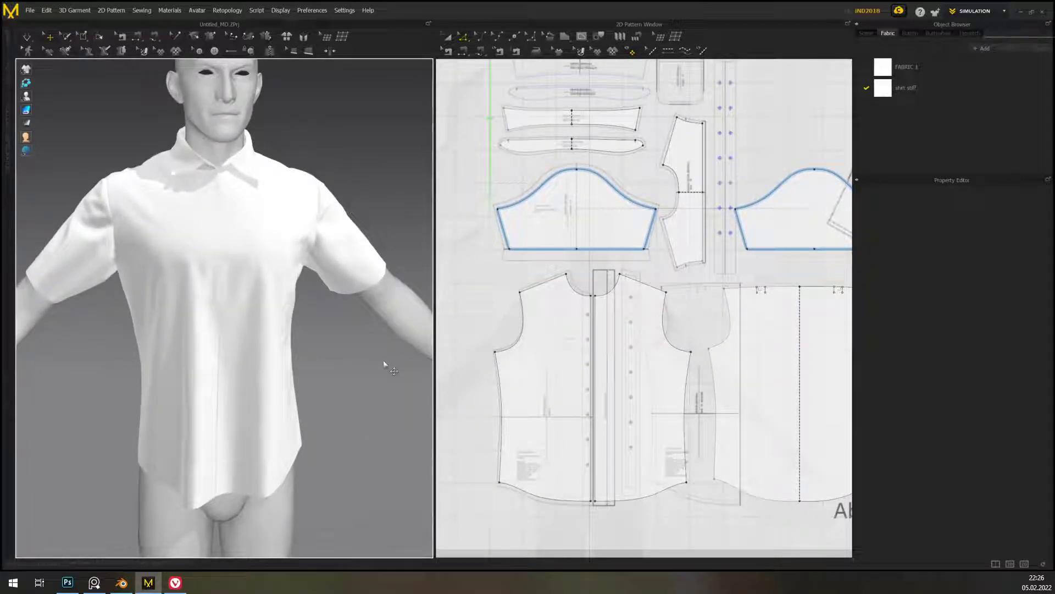
right_click_drag(739, 270, 491, 316)
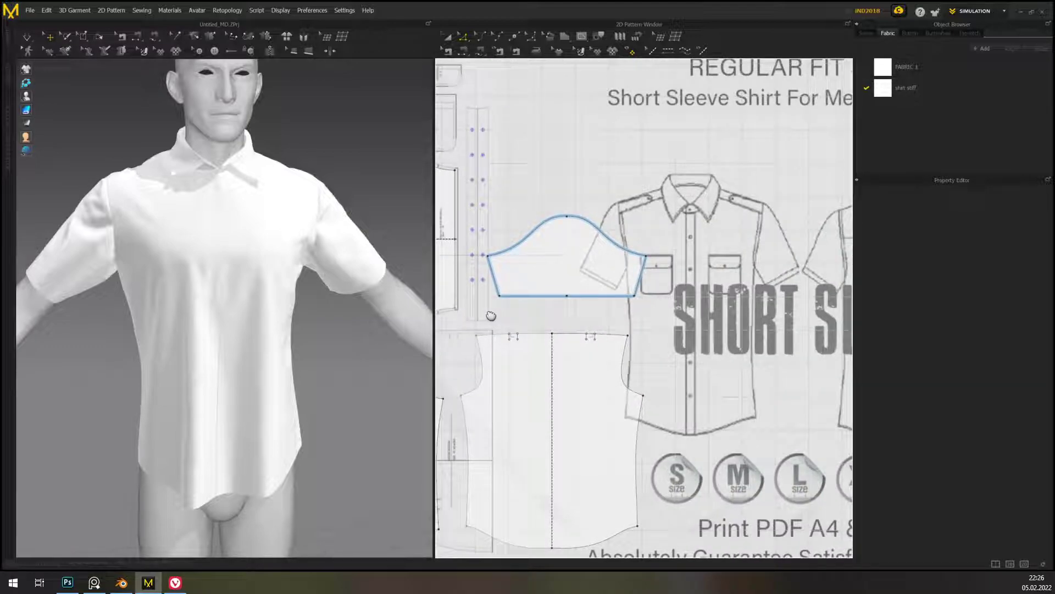
middle_click_drag(491, 316, 615, 330)
- Examine the collar on the avatar and the sewing lines joining the collar and collar stand patterns
scroll(292, 257, "up", 3)
middle_click_drag(292, 257, 315, 428)
scroll(251, 307, "up", 4)
middle_click_drag(319, 330, 343, 348)
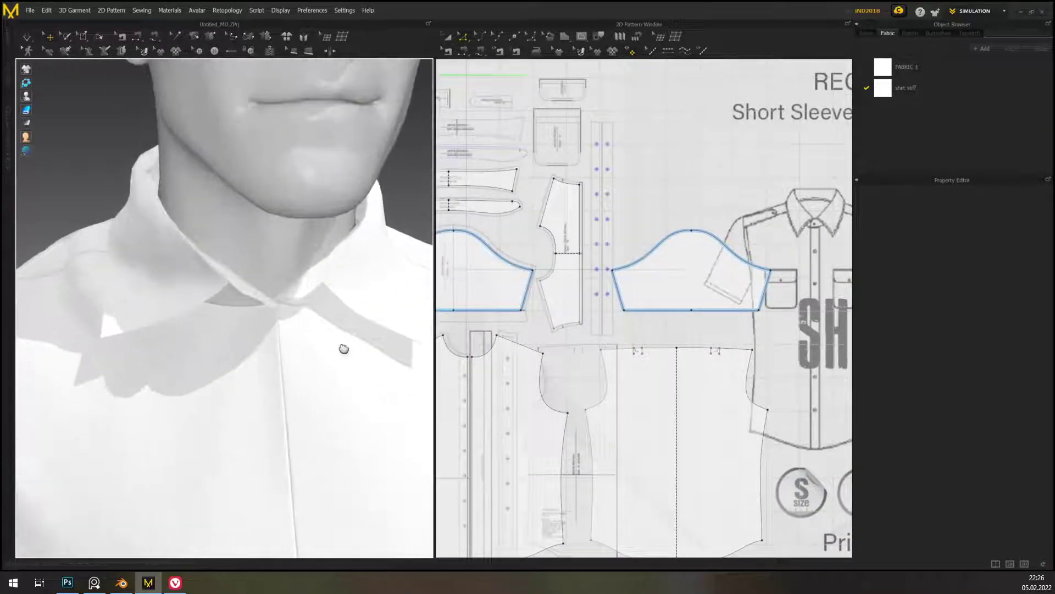
scroll(344, 349, "down", 3)
mouse_move(314, 311)
right_mouse_down()
mouse_move(386, 324)
mouse_move(319, 321)
right_mouse_up()
scroll(572, 284, "up", 6)
middle_click_drag(572, 284, 756, 325)
middle_click_drag(603, 278, 781, 362)
middle_click_drag(570, 274, 687, 375)
scroll(695, 313, "down", 4)
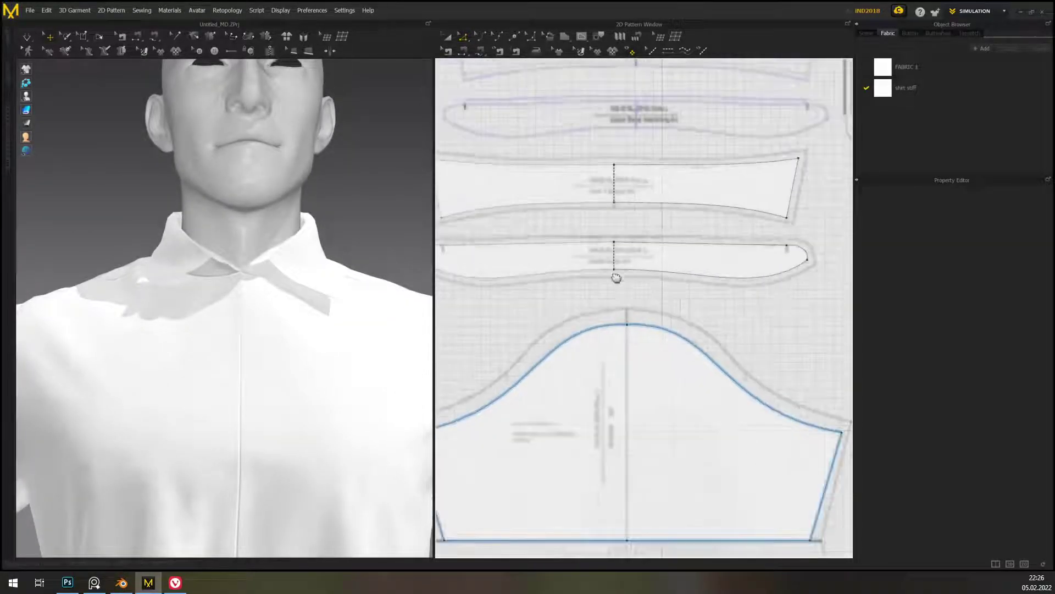
middle_click_drag(618, 266, 691, 349)
left_click(447, 52)
middle_click_drag(665, 260, 602, 211)
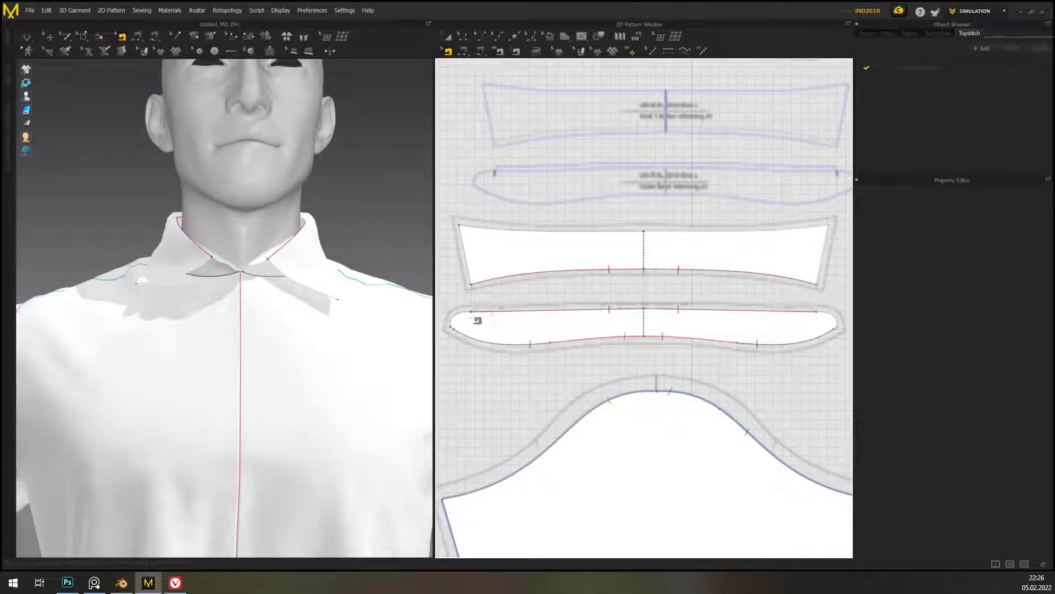
middle_click_drag(351, 361, 321, 387)
left_click(448, 35)
- Inspect the drape of the shirt front from the collar down to the hem
right_click_drag(372, 236, 357, 354)
scroll(285, 410, "down", 5)
middle_click_drag(301, 461, 315, 185)
scroll(303, 267, "up", 4)
scroll(290, 293, "down", 3)
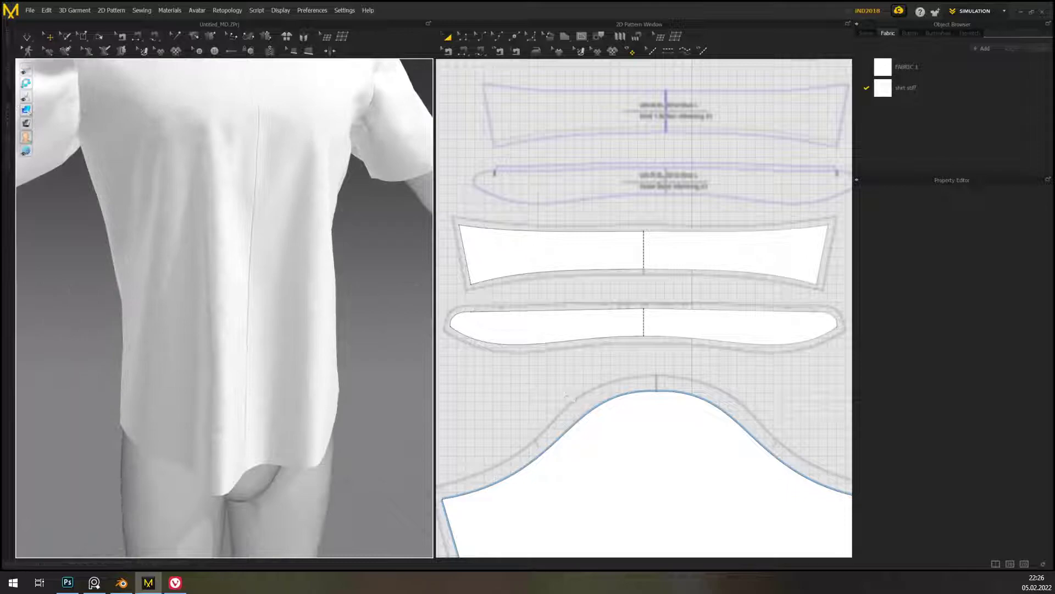
scroll(561, 369, "down", 5)
middle_click_drag(607, 413, 601, 356)
middle_click_drag(283, 317, 279, 372)
scroll(279, 372, "down", 4)
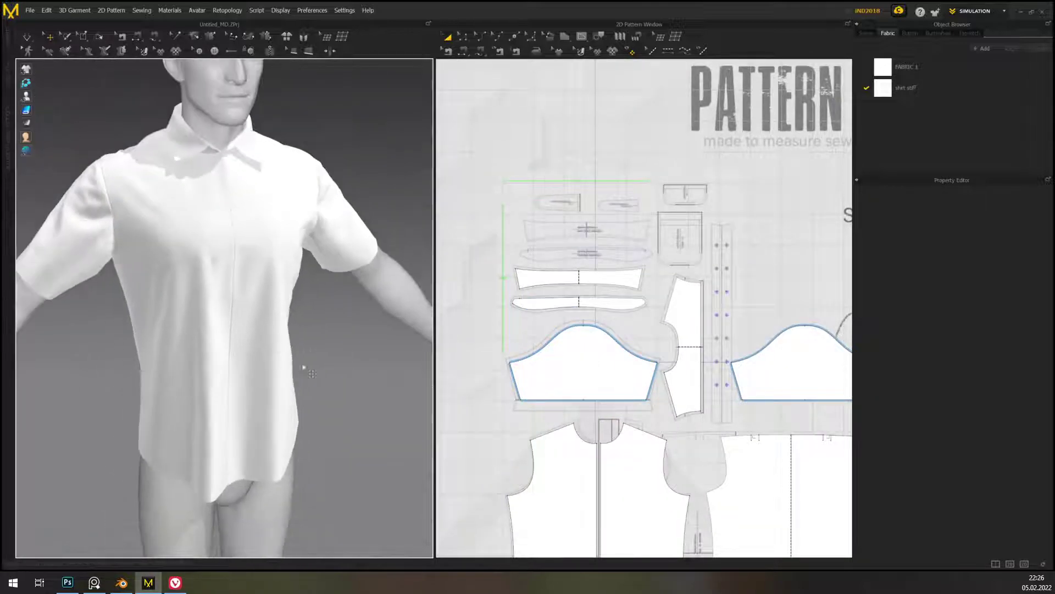
right_click_drag(337, 337, 291, 313)
scroll(311, 327, "up", 2)
- Remove the reference background image from the 2D pattern workspace
scroll(530, 221, "down", 5)
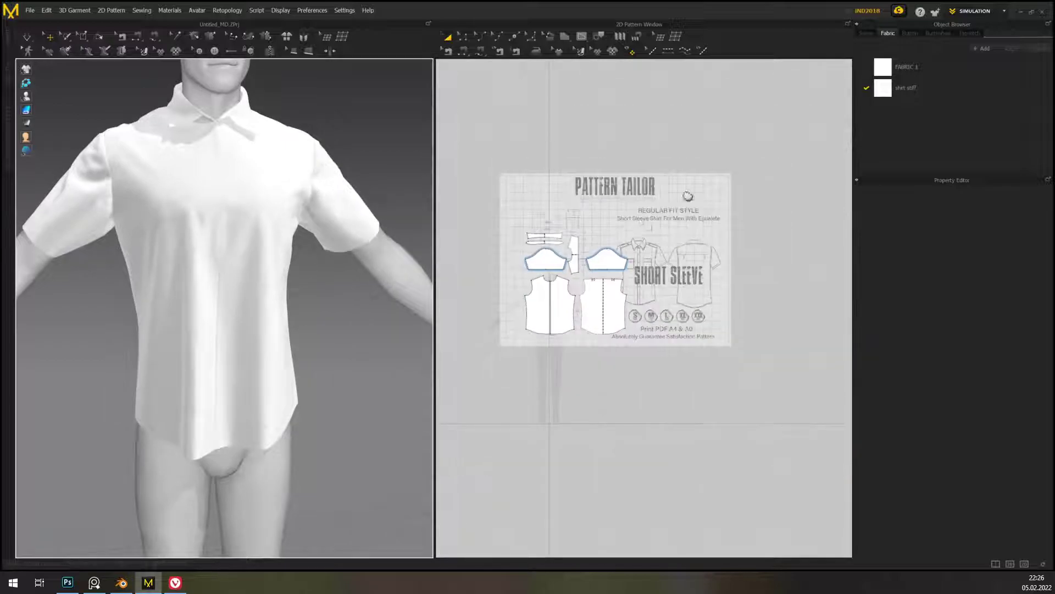
middle_click_drag(530, 222, 536, 279)
left_click(280, 10)
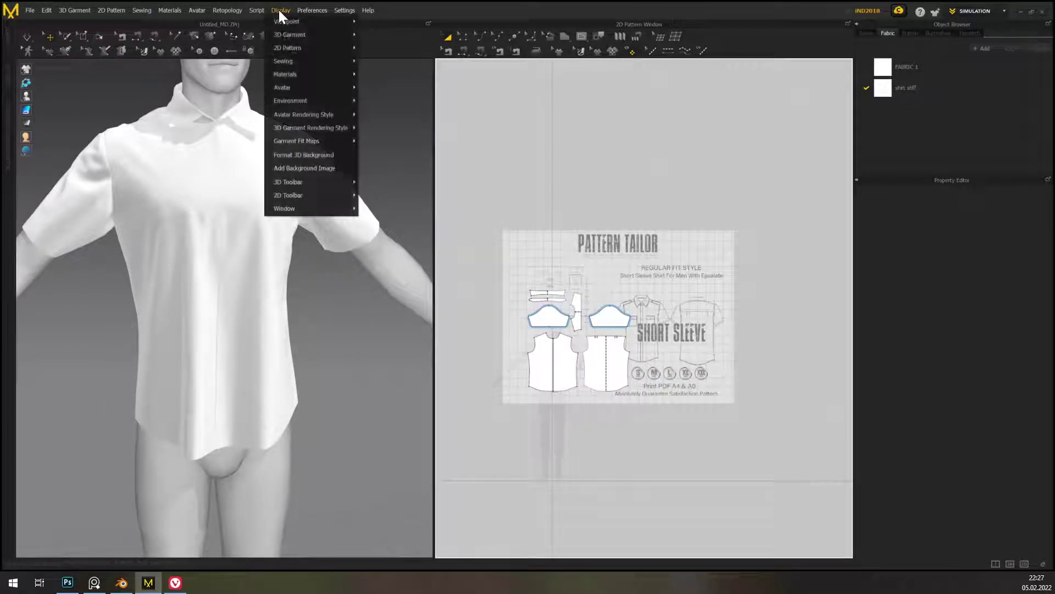
mouse_move(305, 49)
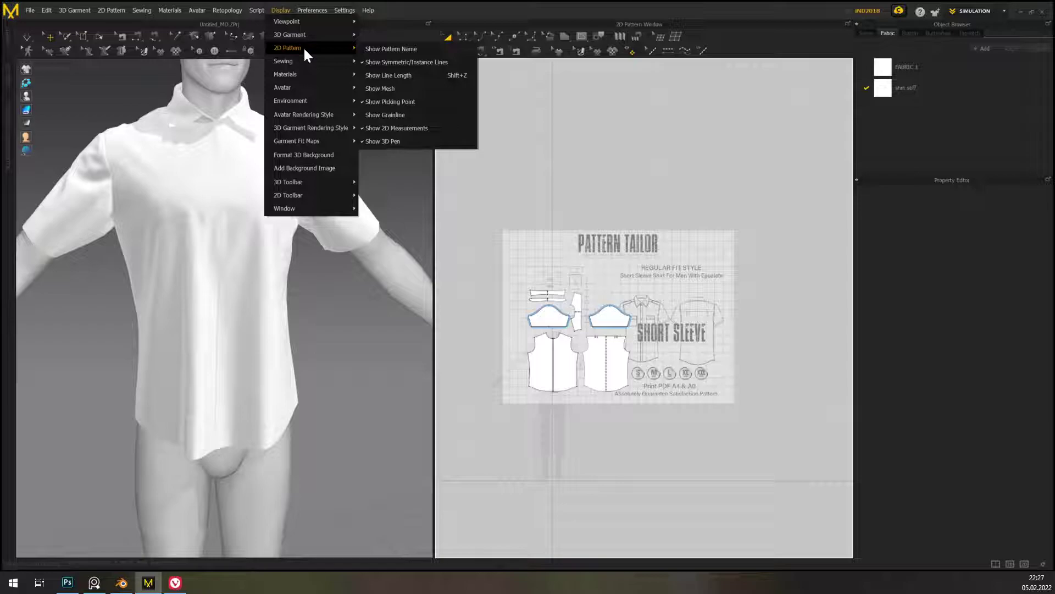
left_click(332, 169)
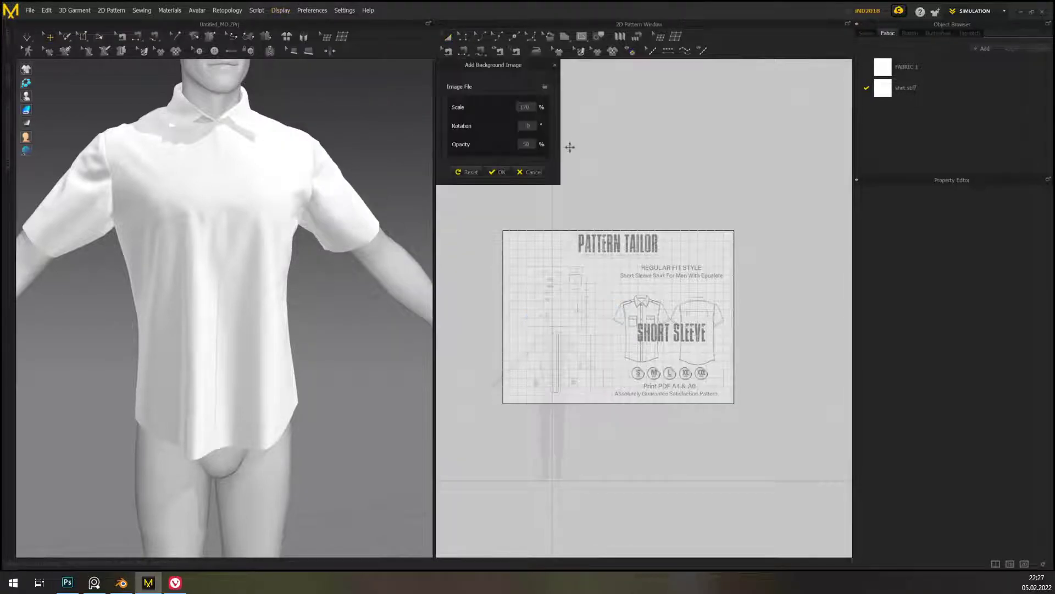
left_click(528, 172)
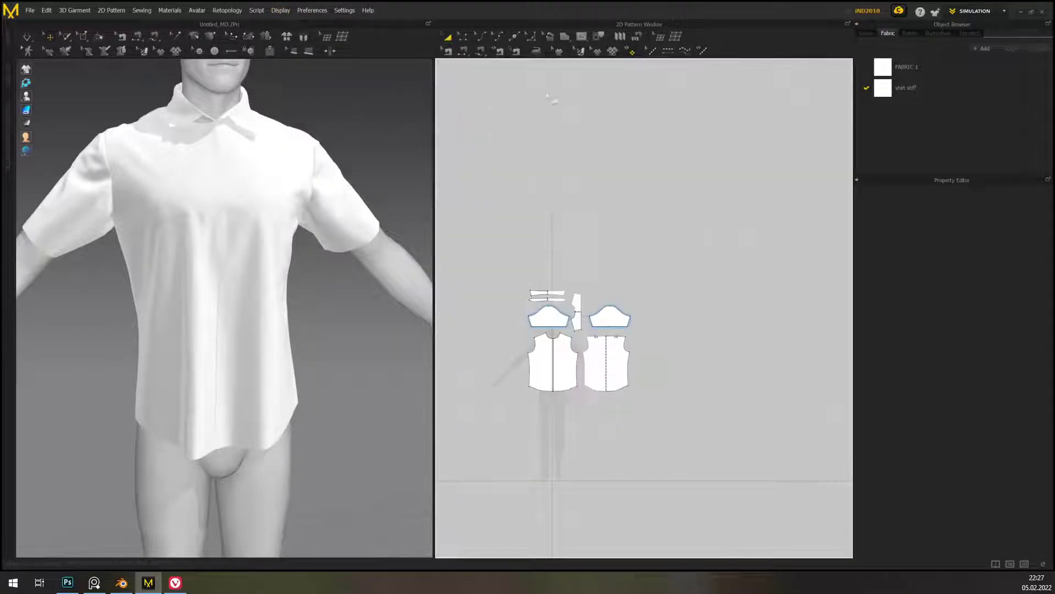
- Select all the shirt patterns and move them sideways, clear of the avatar silhouette
middle_click_drag(617, 277, 656, 232)
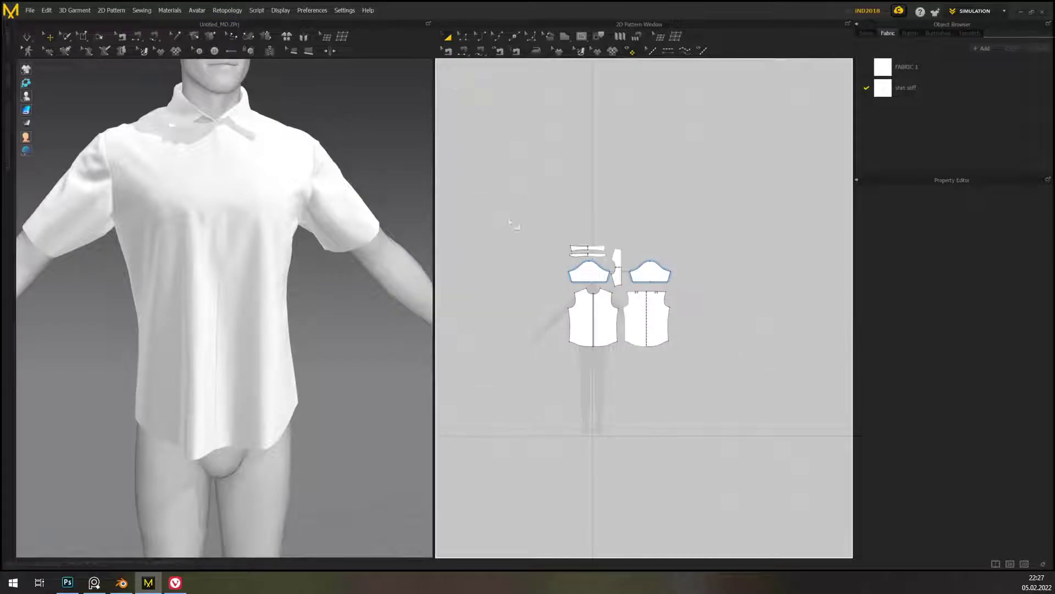
left_click_drag(683, 356, 685, 356)
left_click_drag(598, 308, 695, 310)
left_click(657, 392)
- Examine the avatar's legs in 3D and the leg area of its silhouette in the 2D pattern workspace
middle_click_drag(630, 346, 617, 293)
middle_click_drag(283, 360, 278, 301)
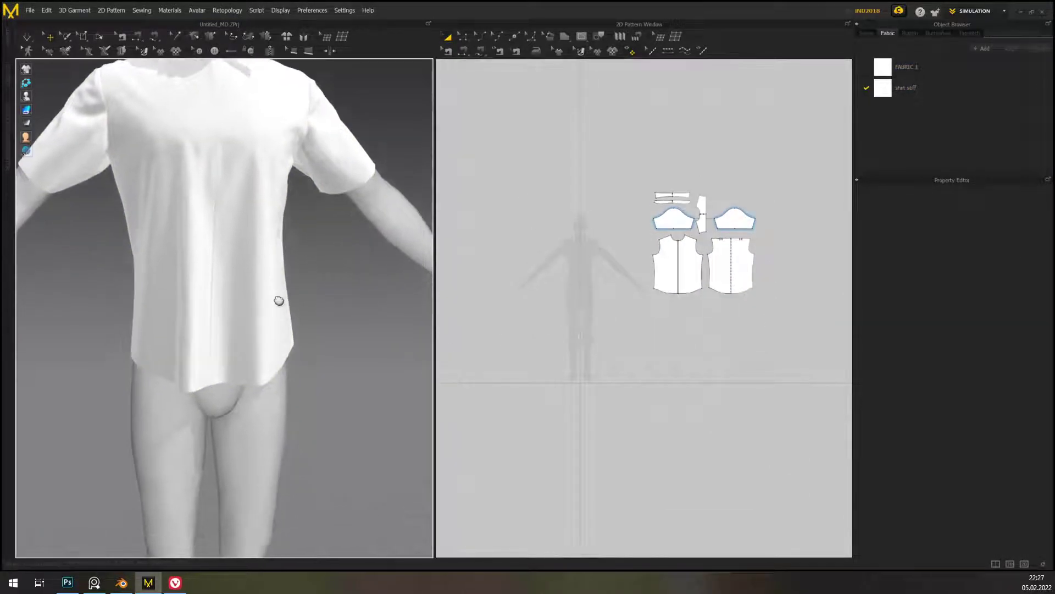
mouse_move(345, 342)
right_mouse_down()
mouse_move(278, 313)
mouse_move(348, 330)
mouse_move(326, 340)
right_mouse_up()
middle_click_drag(326, 341, 345, 217)
scroll(316, 291, "down", 2)
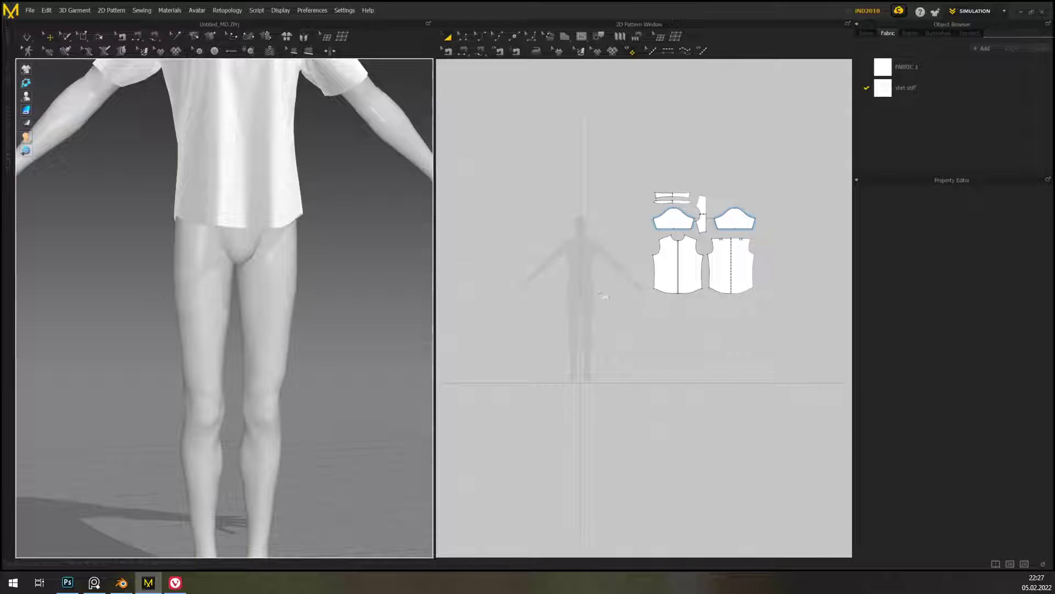
scroll(599, 293, "up", 8)
middle_click_drag(601, 295, 642, 232)
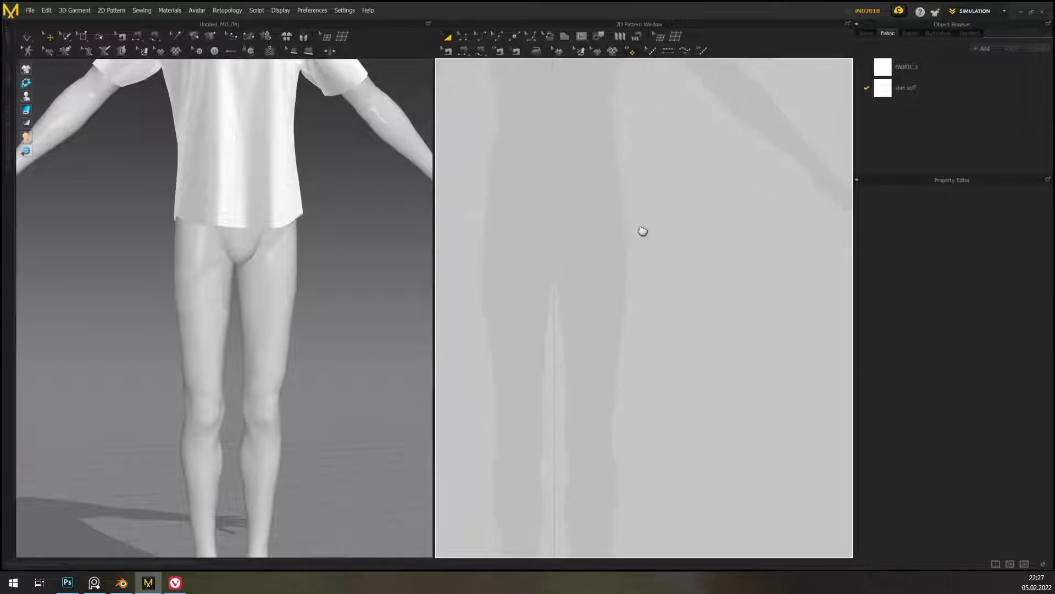
scroll(640, 231, "down", 5)
scroll(629, 233, "up", 4)
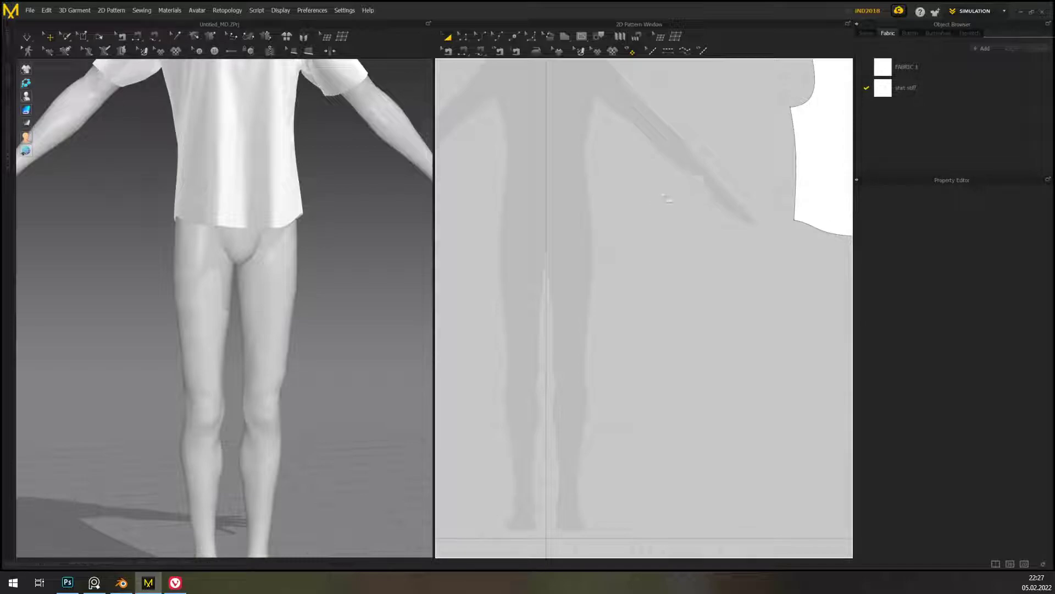
right_click_drag(684, 230, 682, 252)
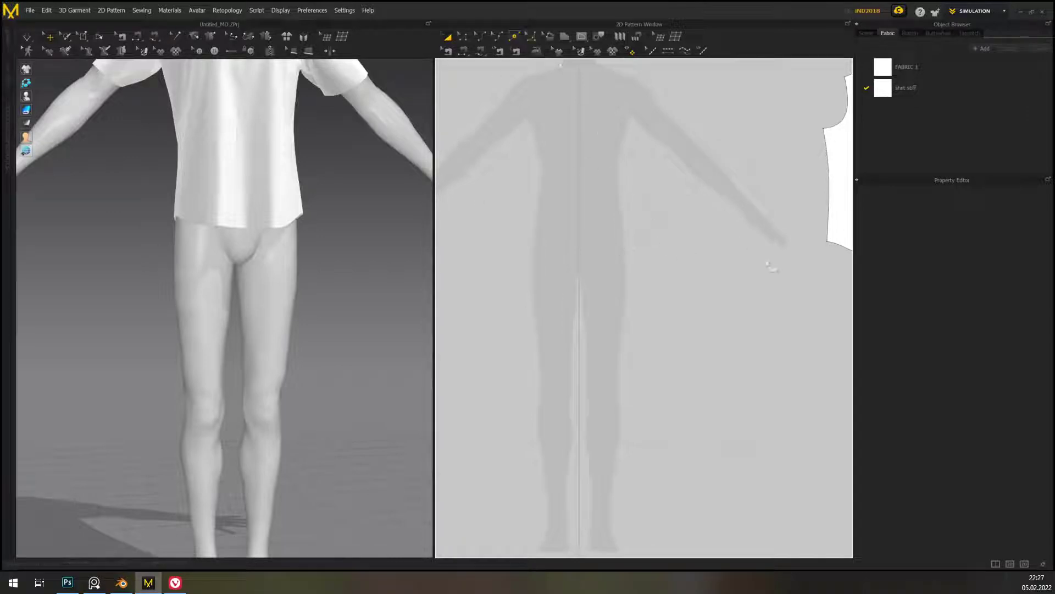
mouse_move(742, 247)
middle_mouse_down()
mouse_move(731, 299)
mouse_move(743, 239)
middle_mouse_up()
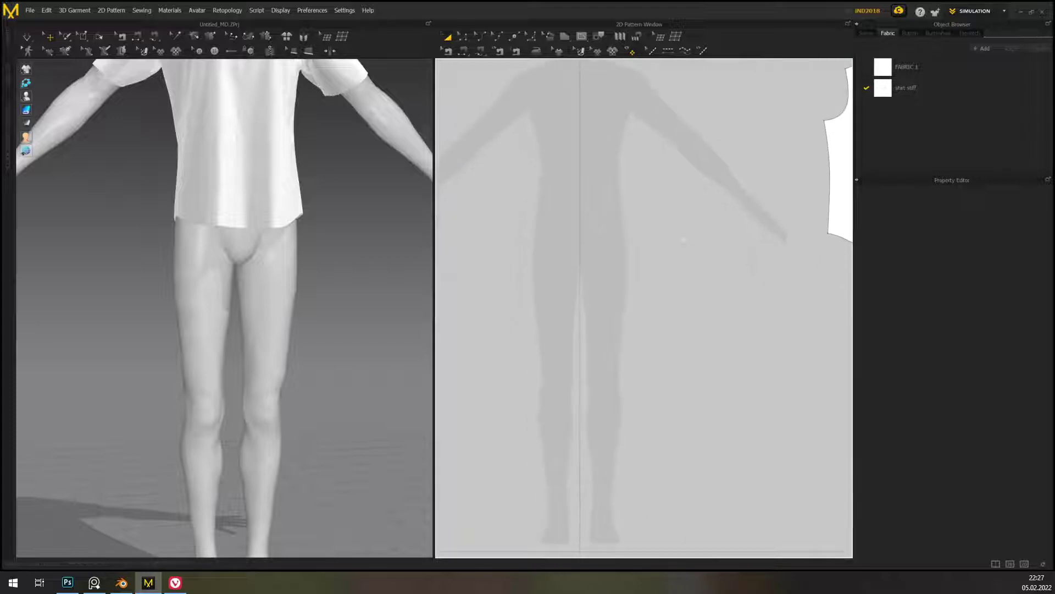
- Draw a closed five-point trouser leg polygon over one leg of the avatar silhouette, about 1111 mm along its outer edge
left_click(566, 37)
left_click(583, 204)
mouse_move(372, 316)
right_mouse_down()
mouse_move(365, 339)
mouse_move(325, 248)
mouse_move(327, 267)
mouse_move(370, 317)
right_mouse_up()
right_click_drag(705, 245, 698, 223)
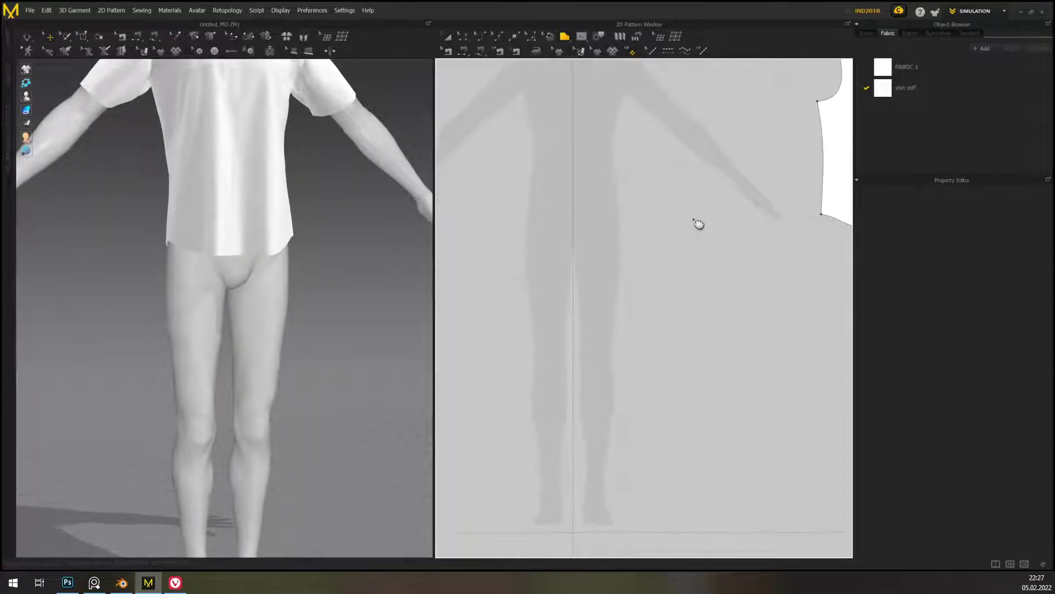
scroll(622, 215, "up", 5)
scroll(714, 344, "down", 4)
scroll(737, 302, "up", 1)
right_click_drag(745, 268, 737, 184)
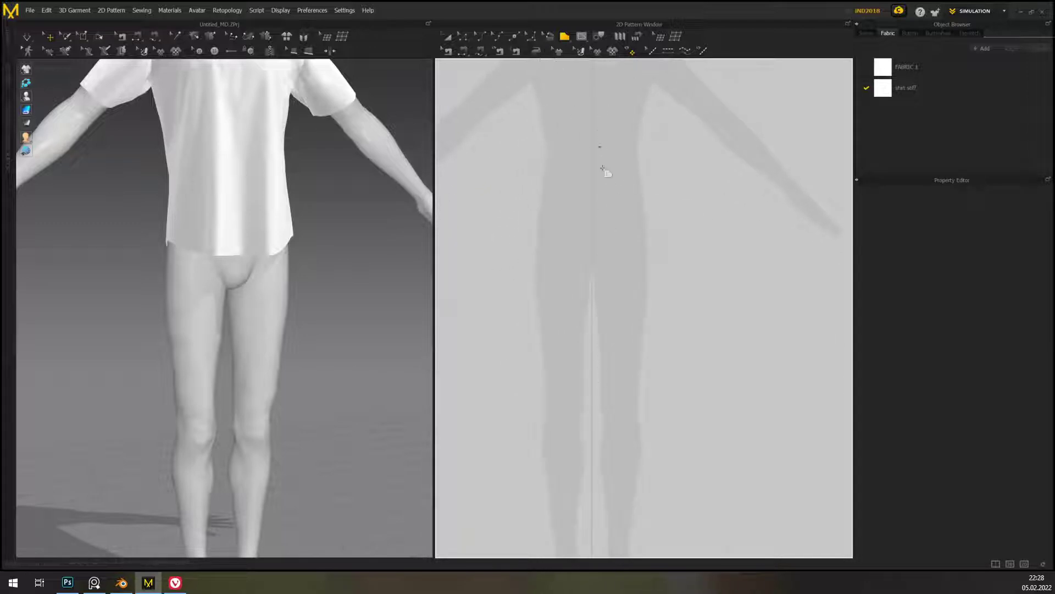
scroll(710, 229, "down", 3)
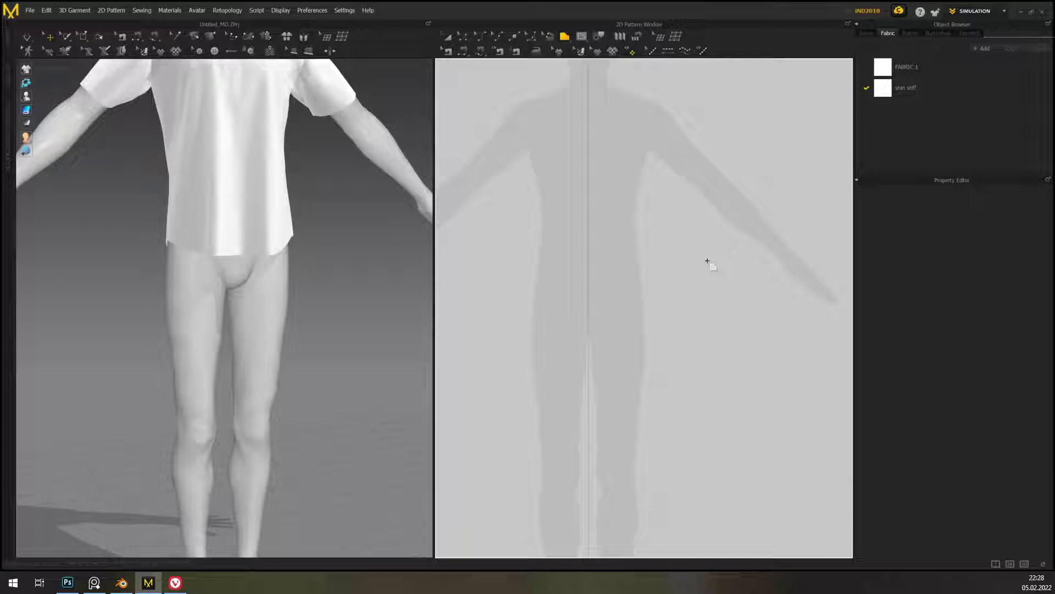
middle_click_drag(694, 261, 701, 285)
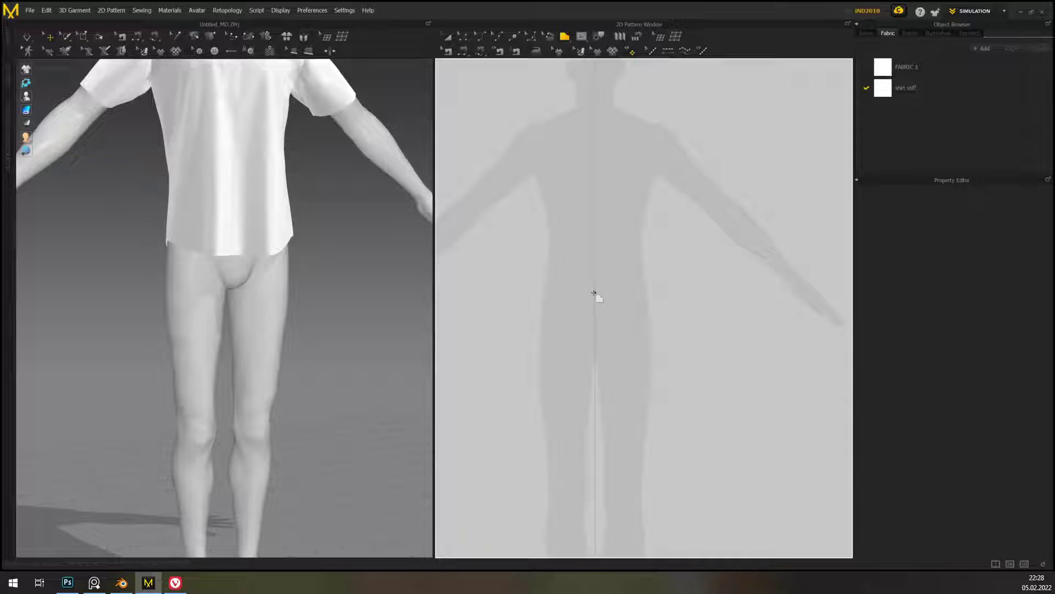
left_click(595, 289)
left_click(655, 278)
middle_click_drag(695, 443, 698, 346)
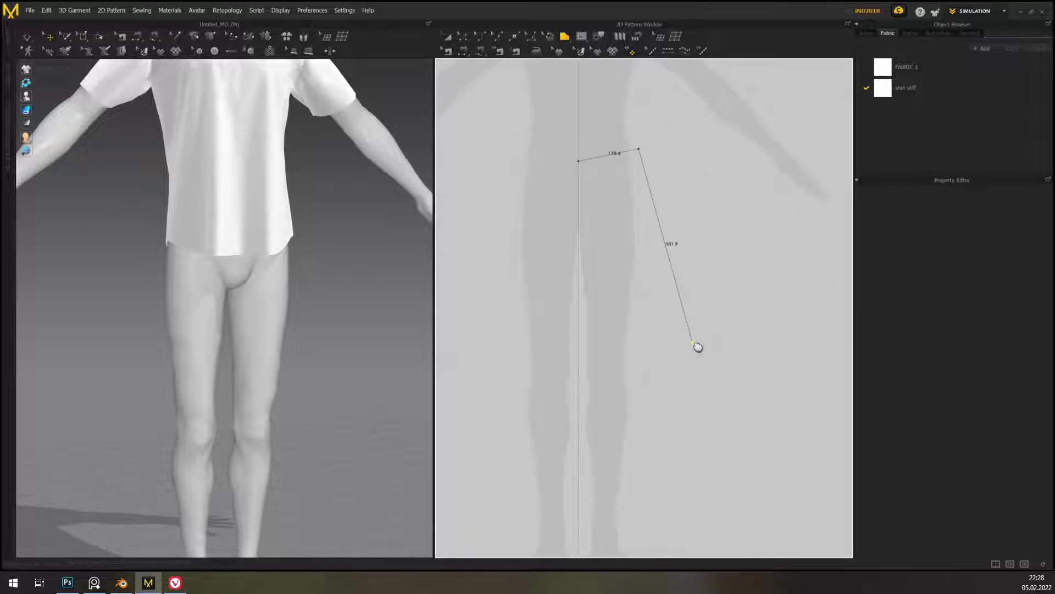
left_click(628, 531)
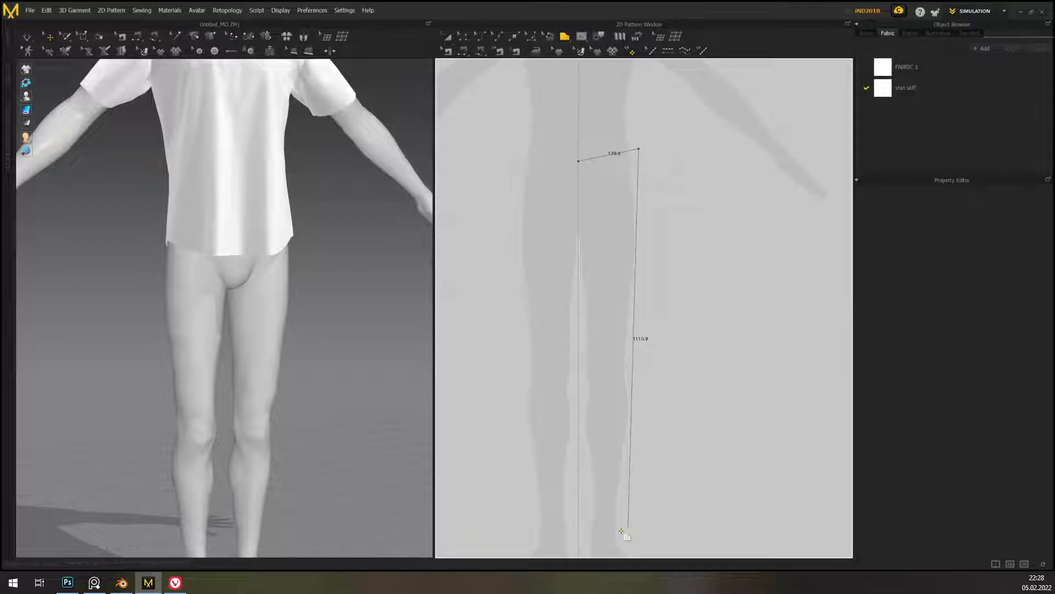
left_click(582, 531)
left_click(564, 224)
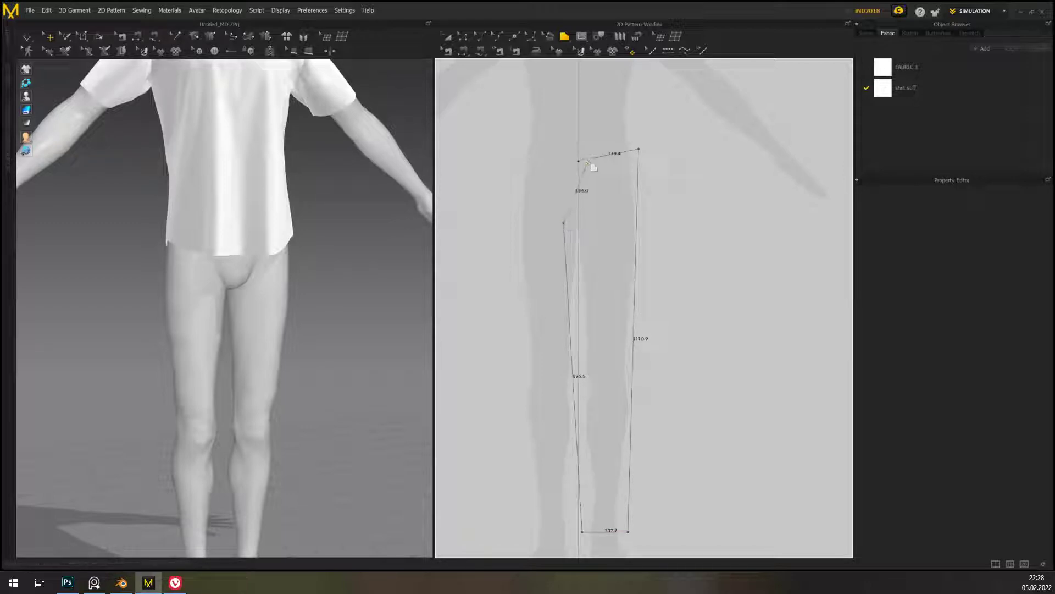
left_click(578, 161)
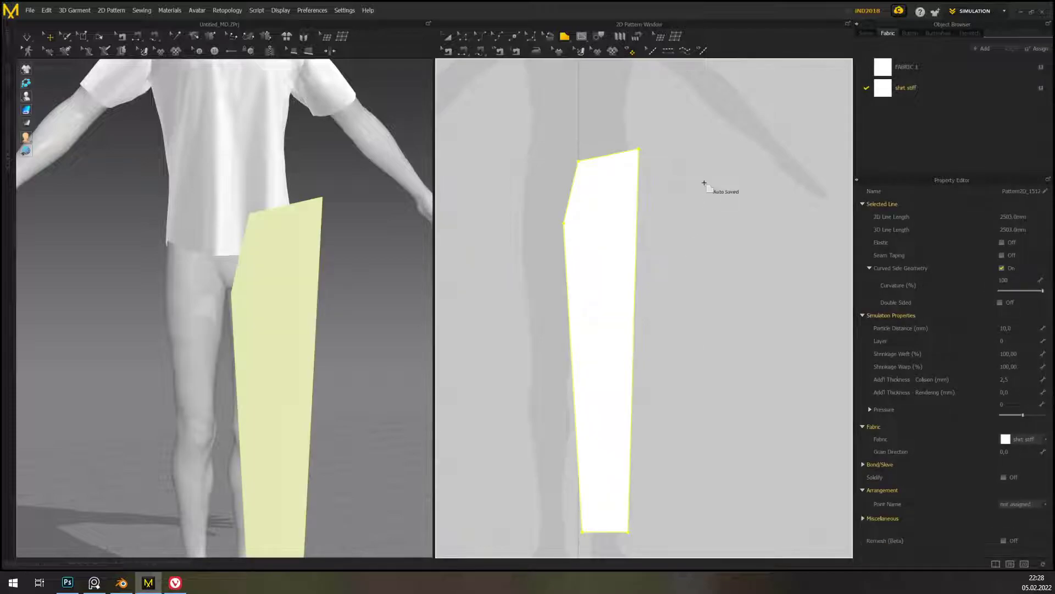
- Raise the leg pattern's upper corner at the centre line so that the top edge is horizontal
left_click(463, 36)
left_click_drag(579, 162, 578, 159)
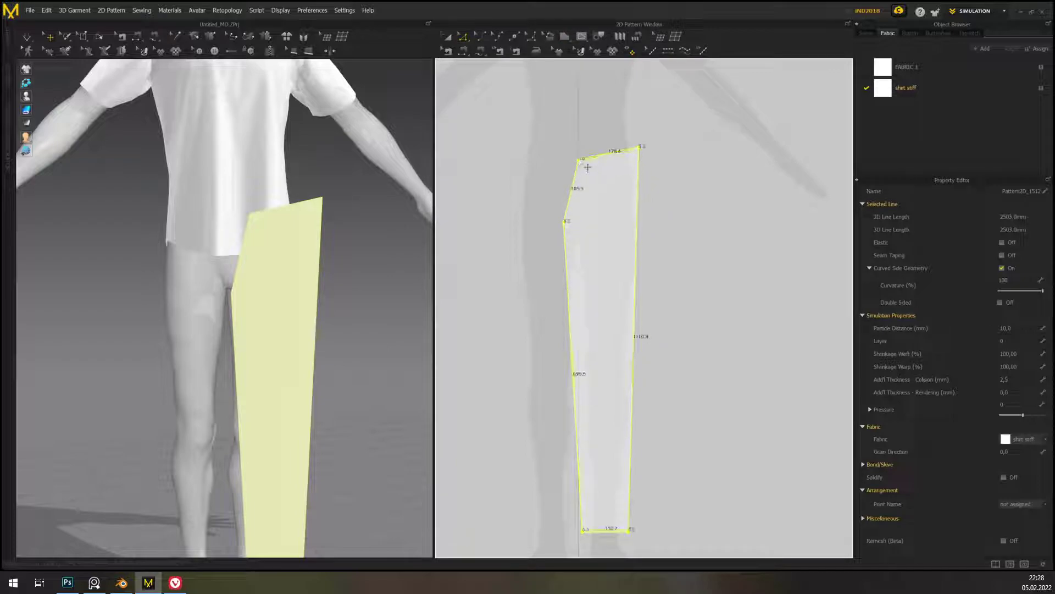
key("ctrl+z")
left_click_drag(580, 164, 581, 156)
left_click(587, 170)
scroll(581, 156, "up", 7)
middle_click_drag(628, 259, 599, 312)
left_click_drag(544, 202, 545, 190)
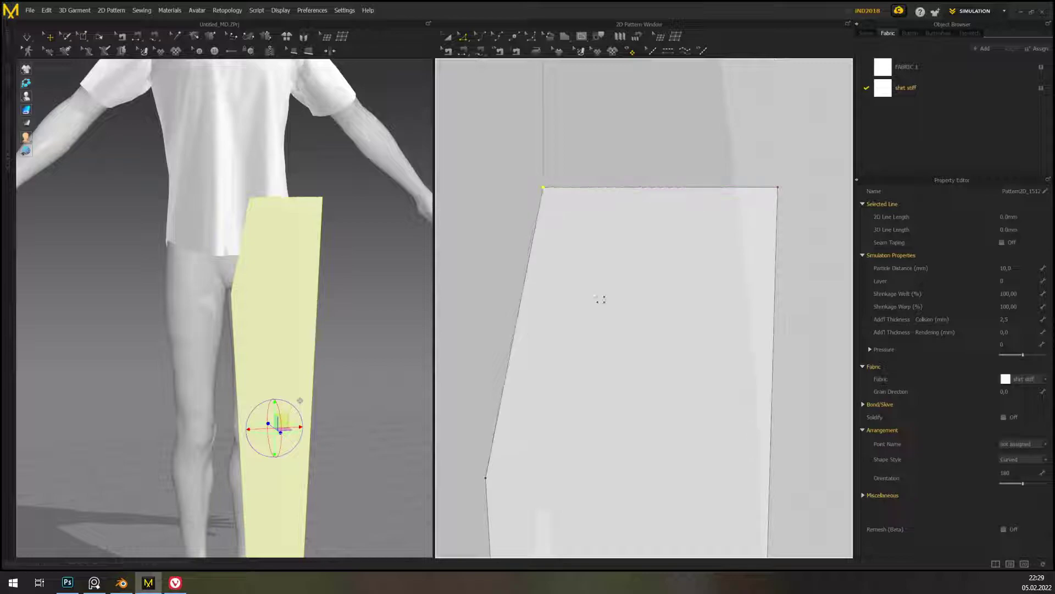
scroll(631, 389, "down", 5)
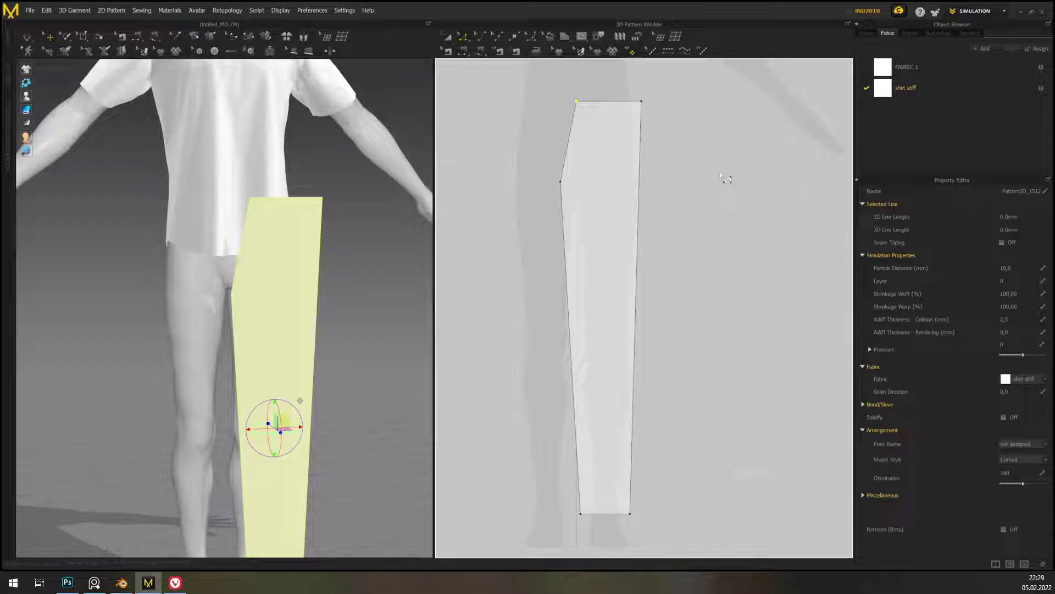
- Widen the leg pattern's waist edge to about 190 mm by moving its outer upper corner outward
right_click_drag(360, 372, 418, 366)
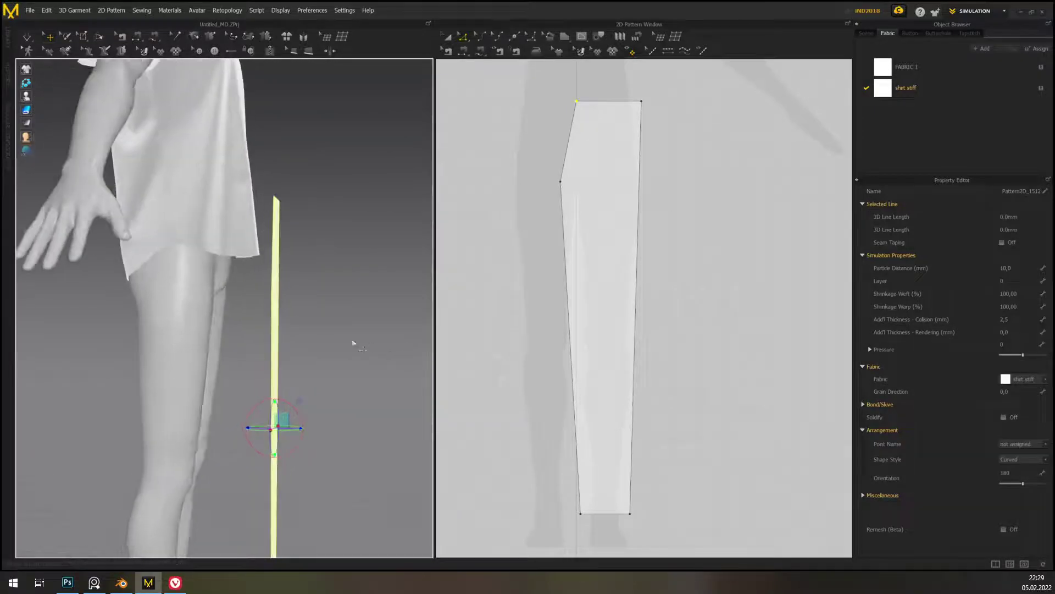
right_click_drag(252, 278, 254, 279)
scroll(260, 287, "up", 5)
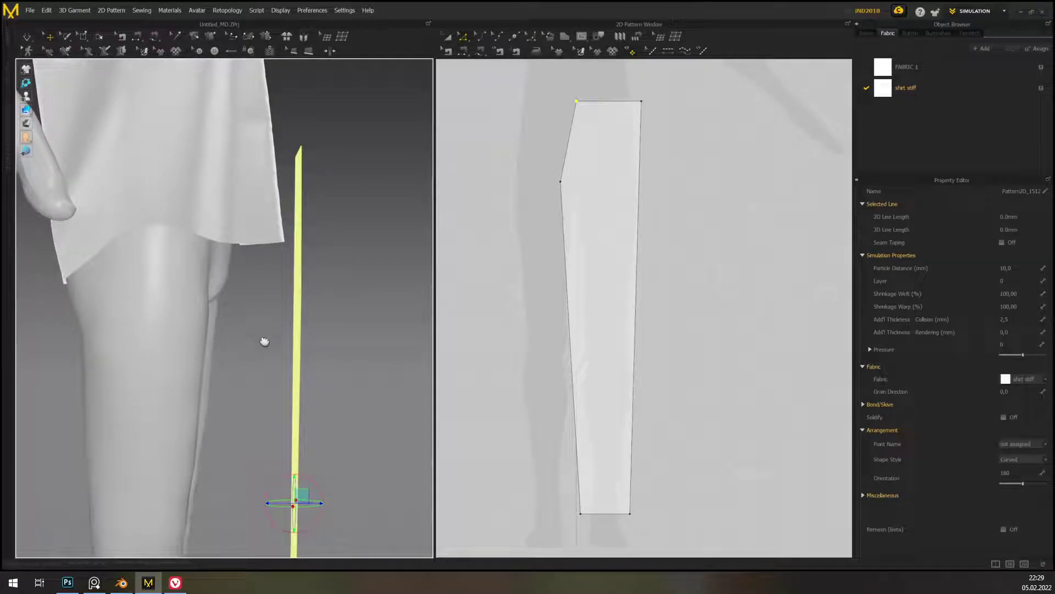
middle_click_drag(265, 342, 254, 360)
mouse_move(255, 361)
right_mouse_down()
mouse_move(223, 346)
mouse_move(247, 353)
right_mouse_up()
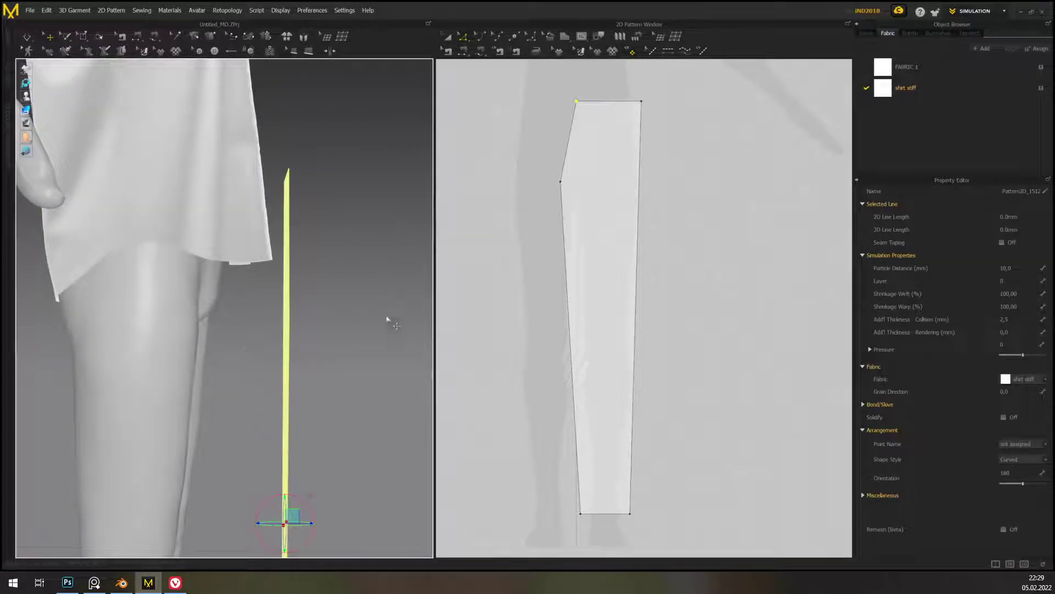
middle_click_drag(705, 225, 706, 233)
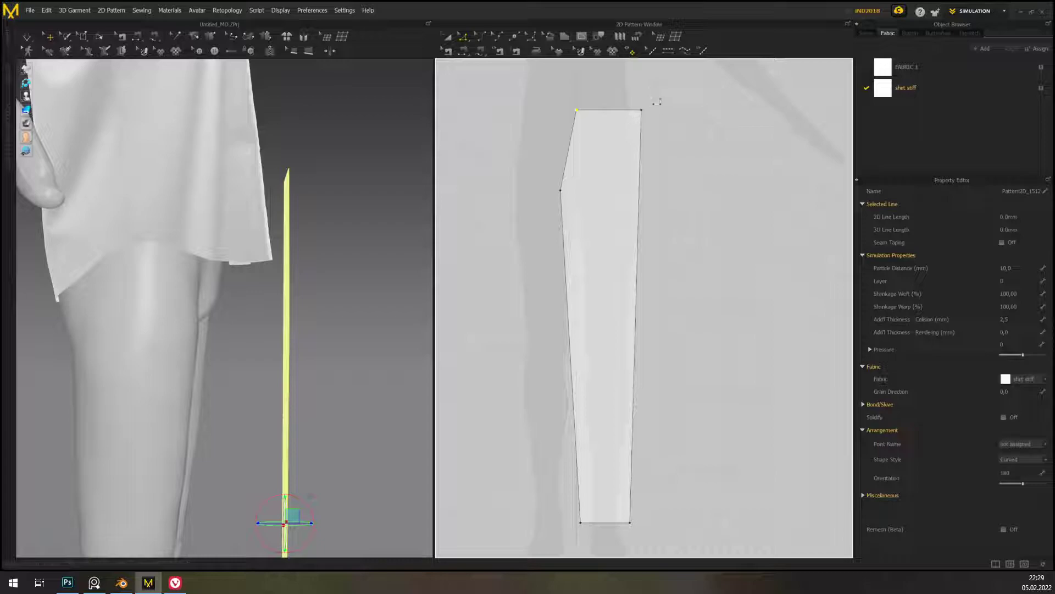
left_click(641, 111)
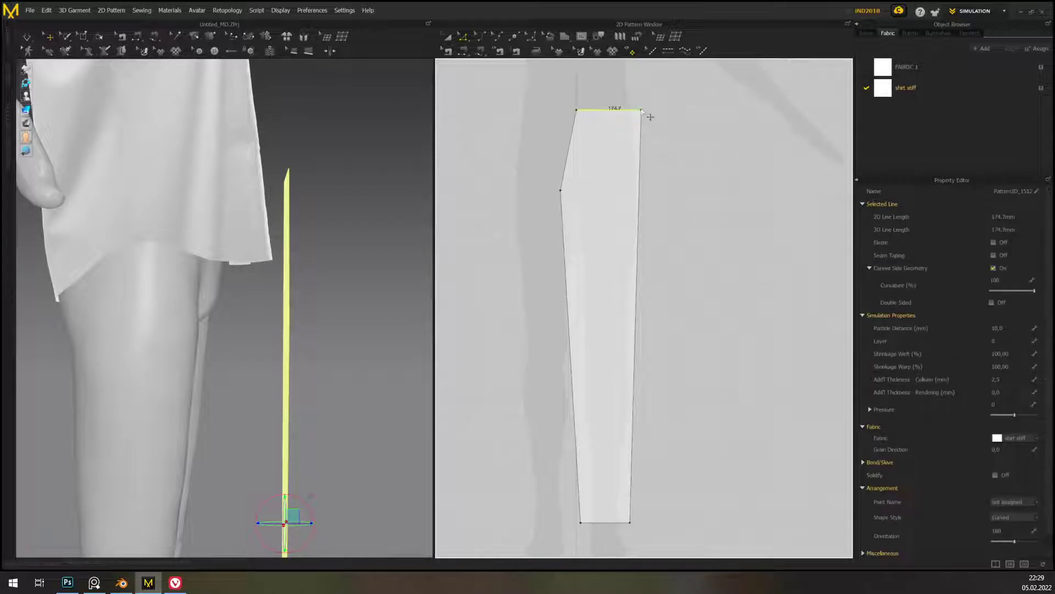
left_click_drag(651, 118, 657, 119)
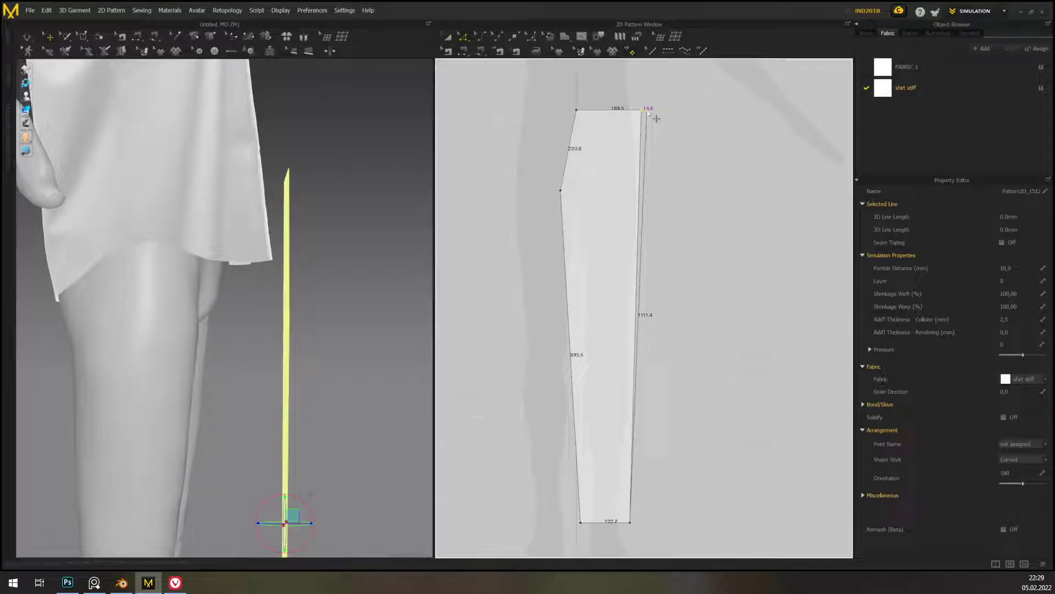
left_click_drag(668, 134, 669, 136)
middle_click_drag(730, 287, 726, 296)
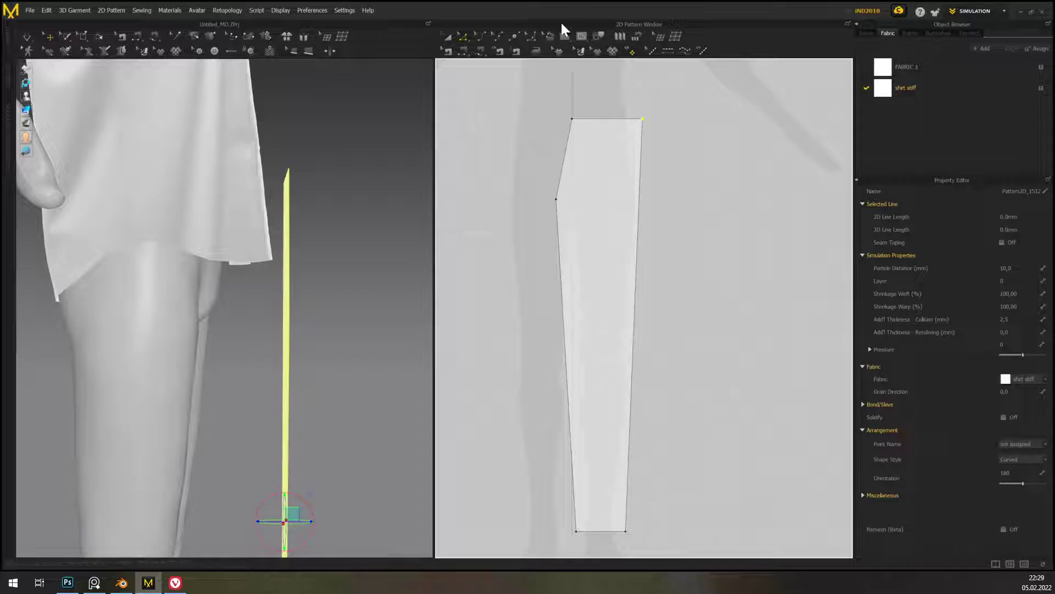
- Bend the leg pattern's short inner upper edge into a crotch curve, adjusting its curve handles for a deeper bend near the crotch point
left_click(484, 36)
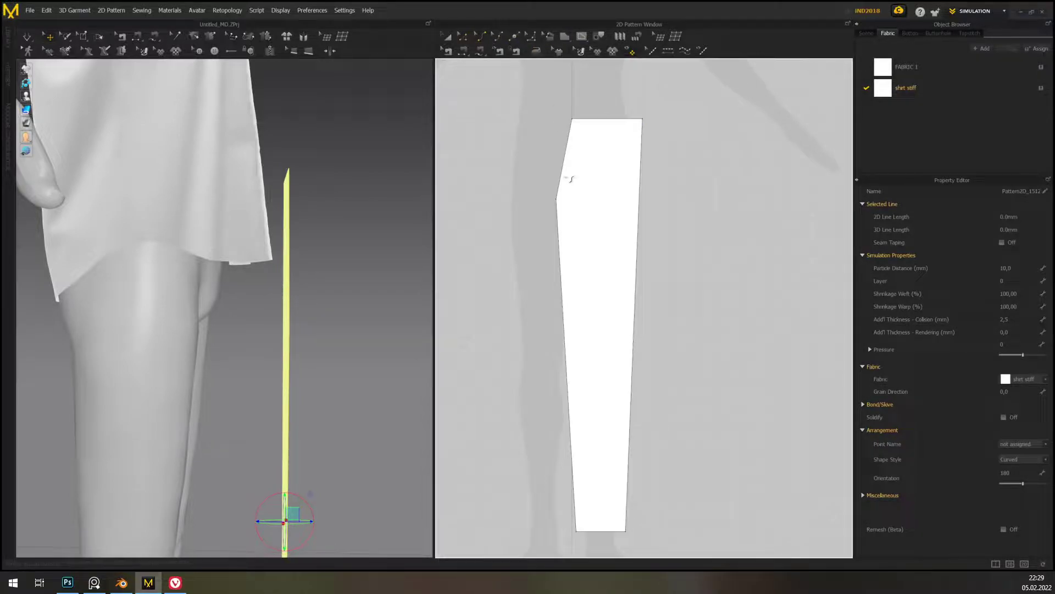
left_click_drag(565, 175, 577, 167)
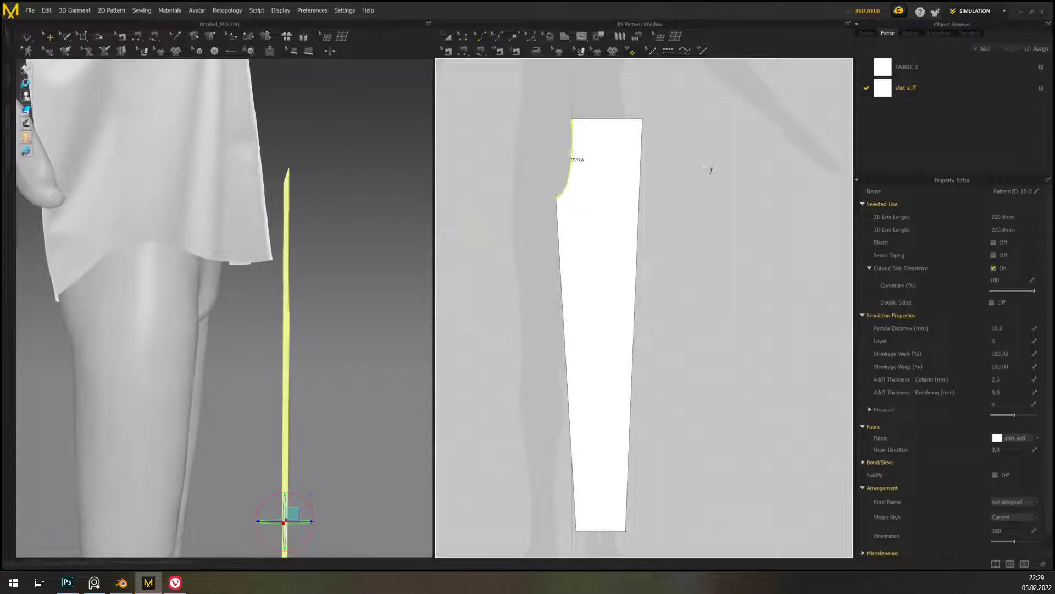
left_click(464, 37)
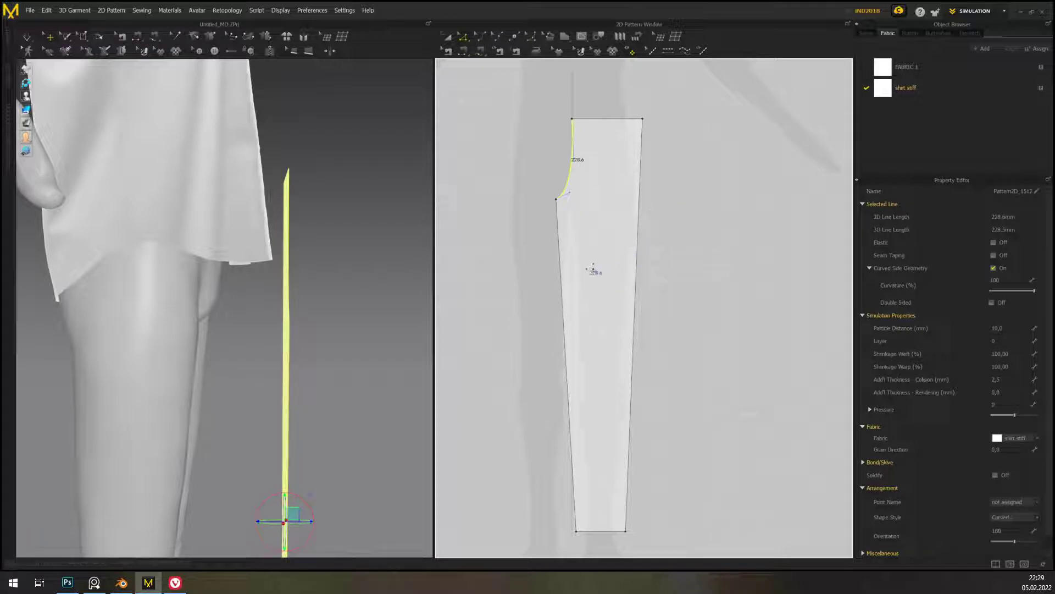
middle_click_drag(665, 213, 660, 323)
scroll(616, 277, "up", 5)
middle_click_drag(619, 283, 681, 270)
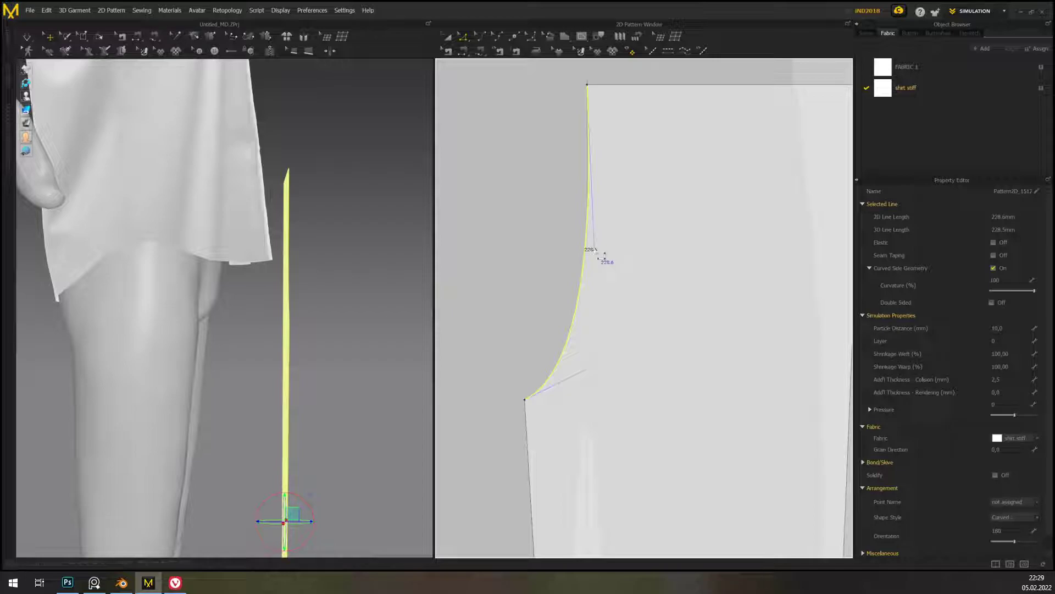
left_click(601, 279)
left_click(596, 260)
left_click_drag(604, 258, 602, 361)
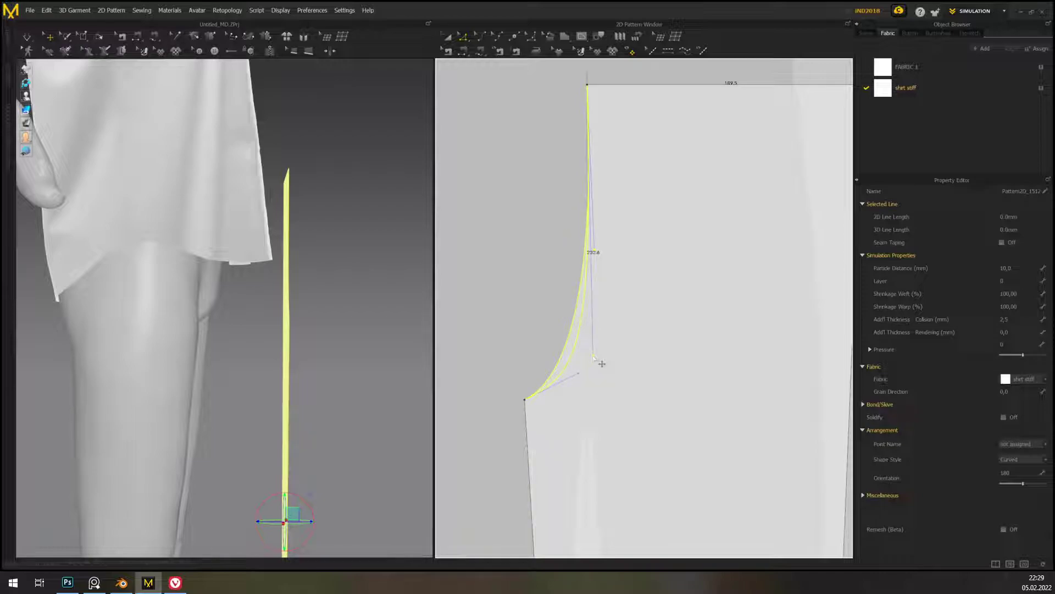
left_click_drag(594, 356, 593, 356)
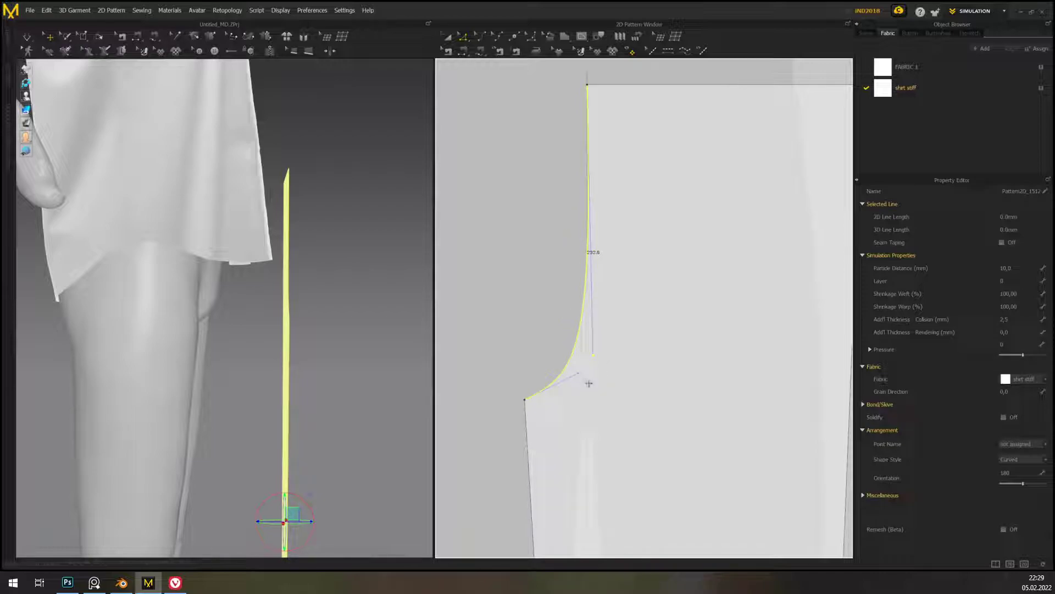
left_click_drag(585, 401, 593, 402)
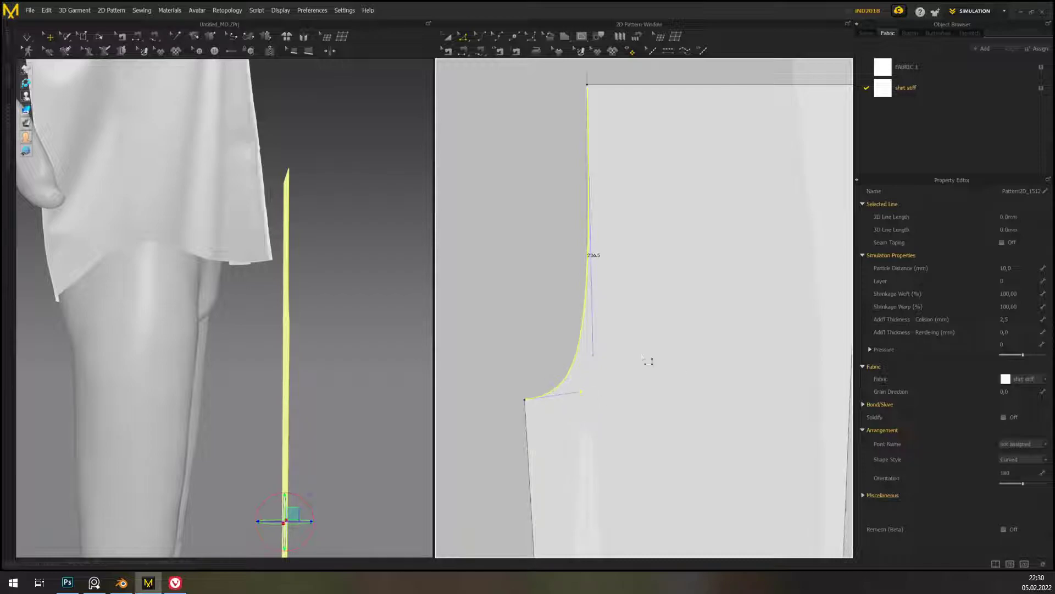
- Create a symmetric copy of the leg pattern with sewing and place it over the silhouette's other leg
scroll(648, 360, "down", 8)
middle_click_drag(650, 281, 641, 259)
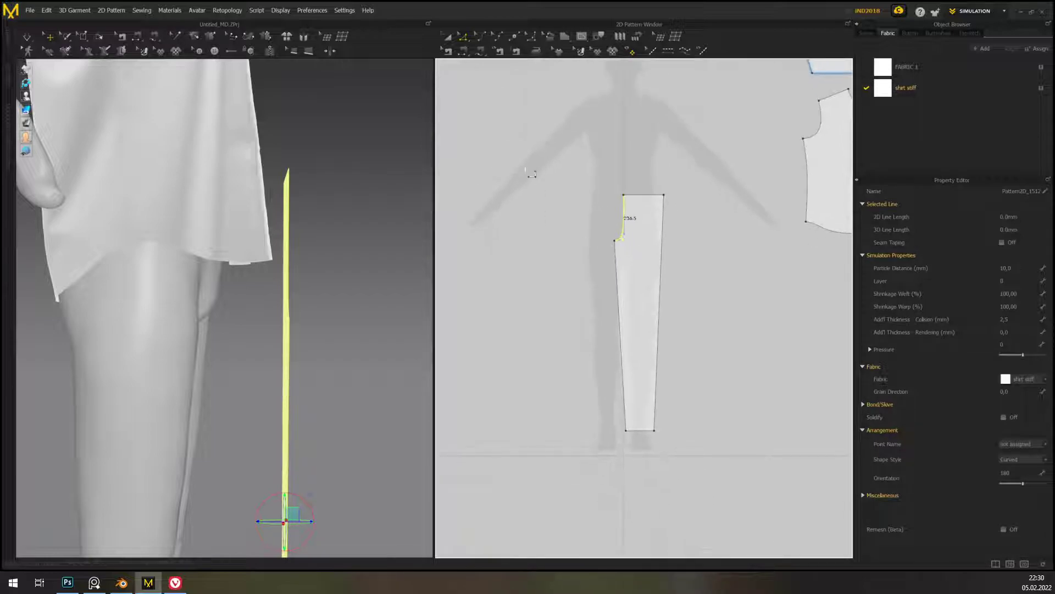
left_click(448, 36)
left_click(625, 264)
right_click(624, 264)
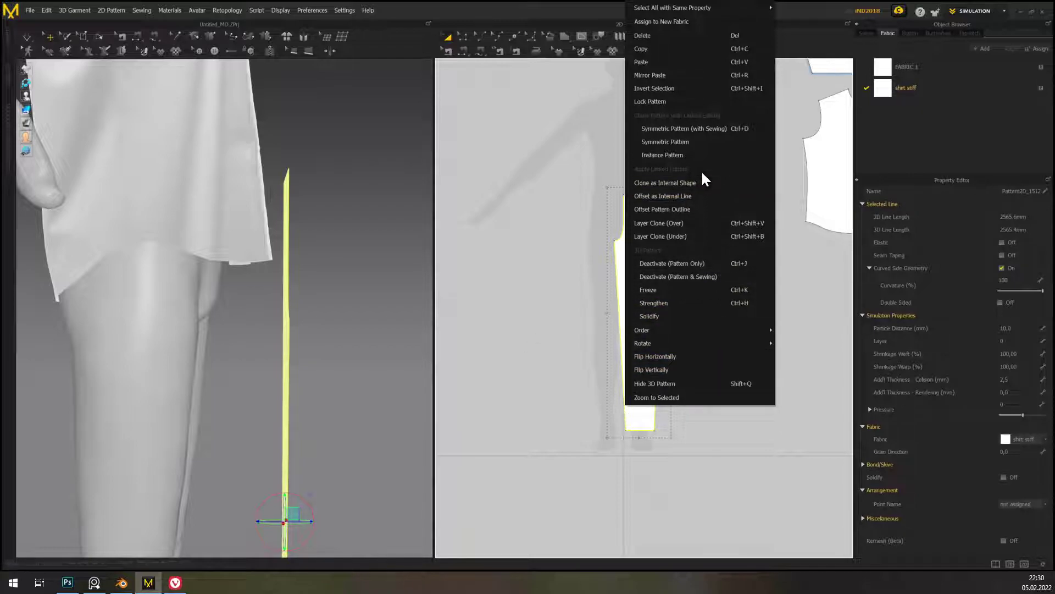
left_click(690, 128)
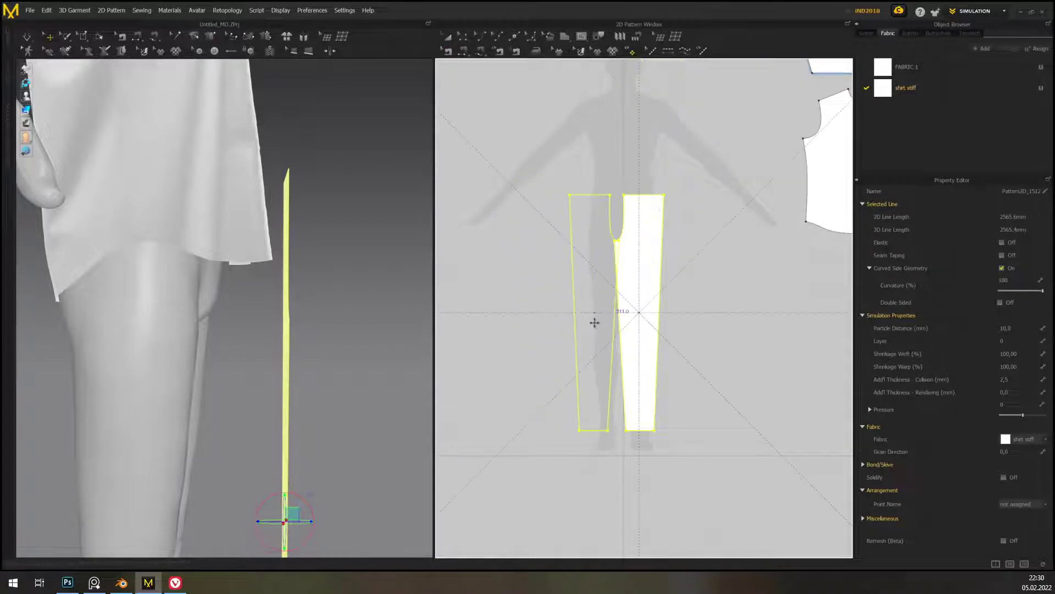
left_click(724, 282)
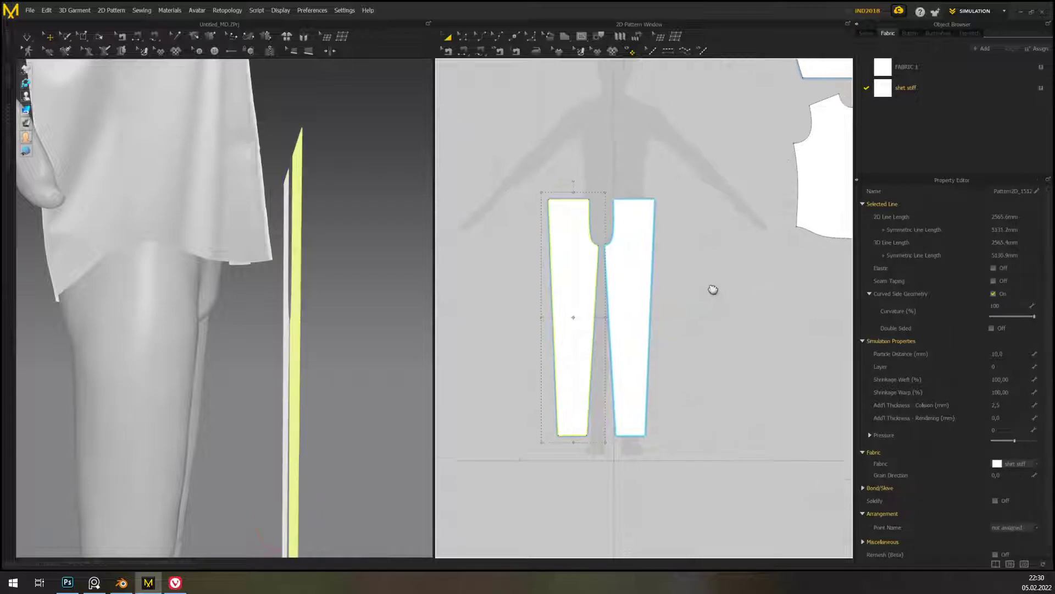
- Paste a copy of the leg pattern beside the front pair and extend its crotch point outward for the back piece
key("ctrl+v")
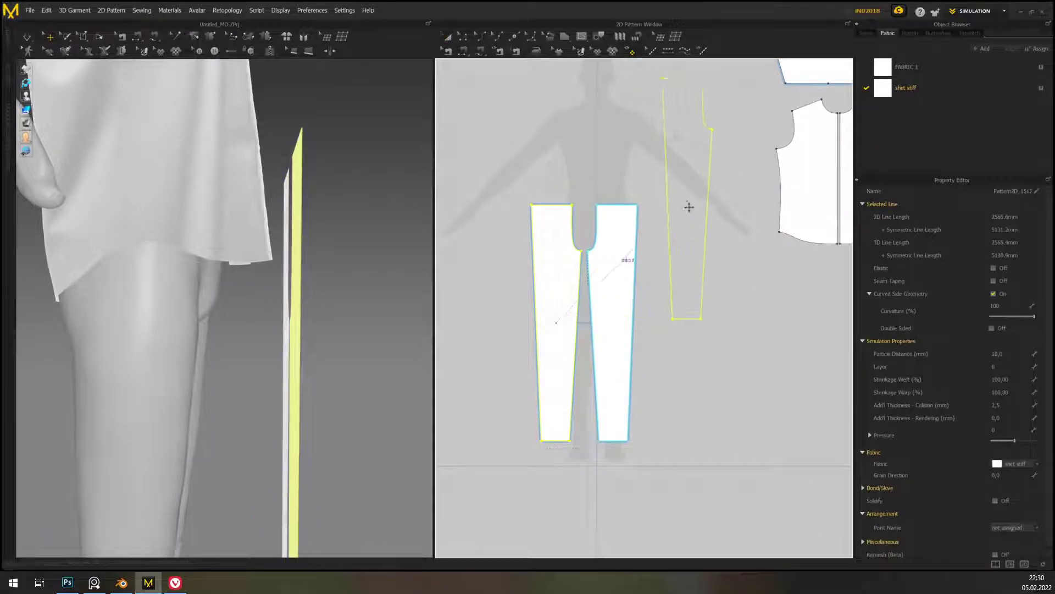
left_click(688, 343)
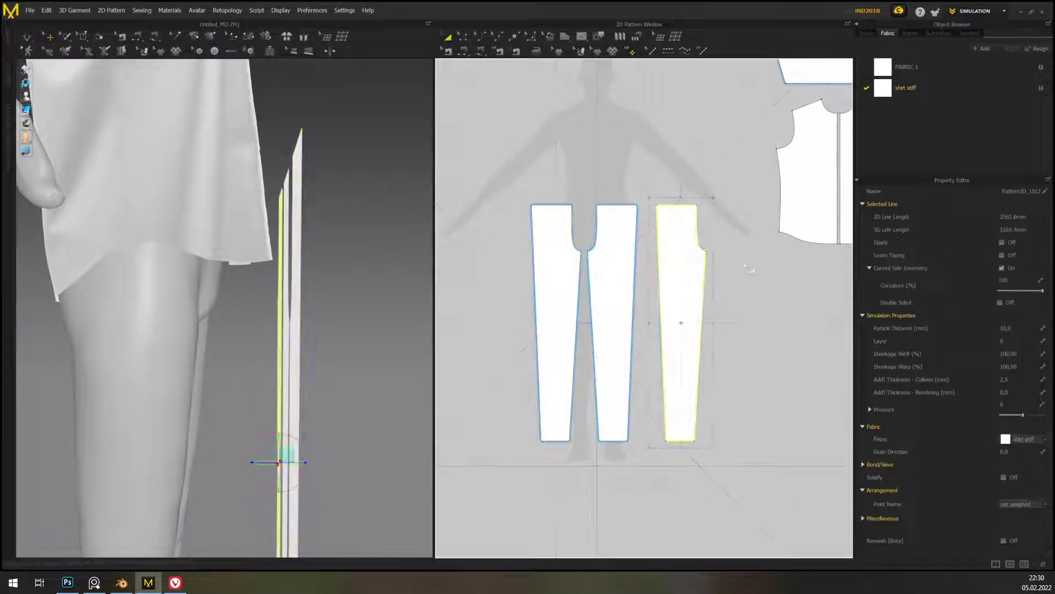
scroll(709, 280, "up", 5)
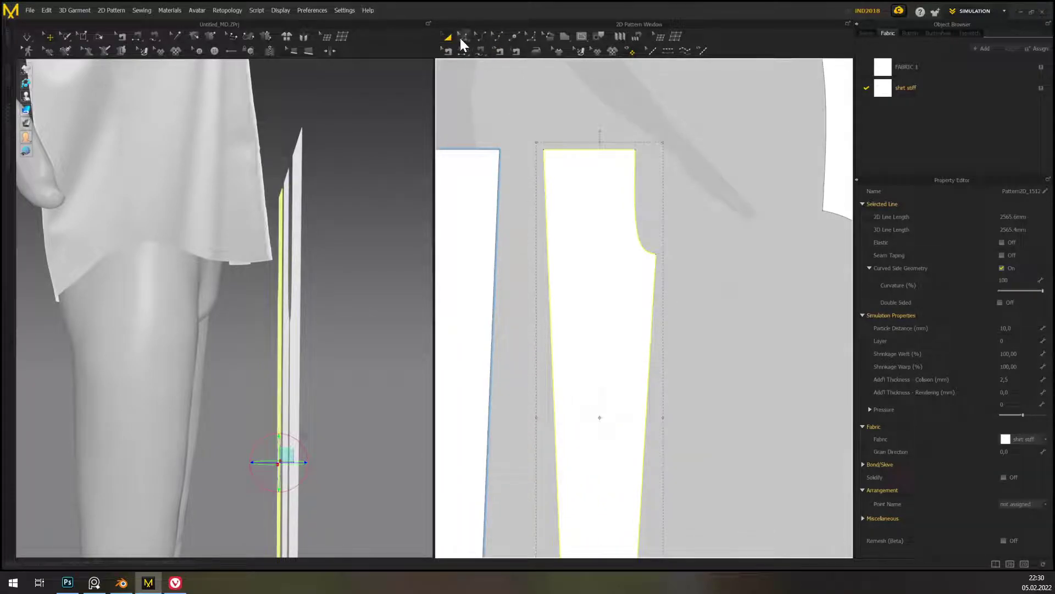
left_click(463, 37)
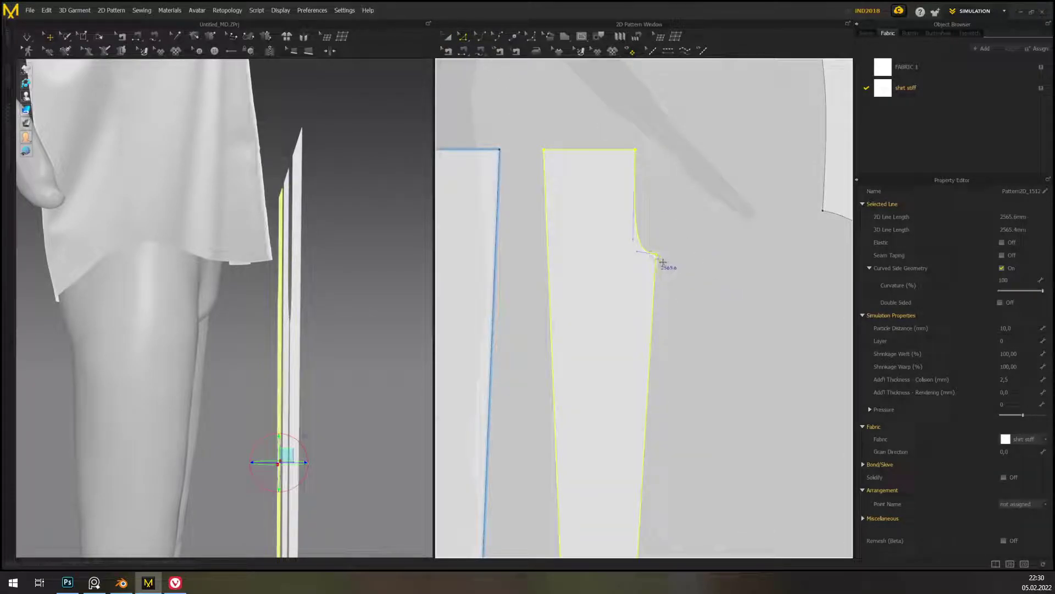
left_click_drag(658, 254, 672, 259)
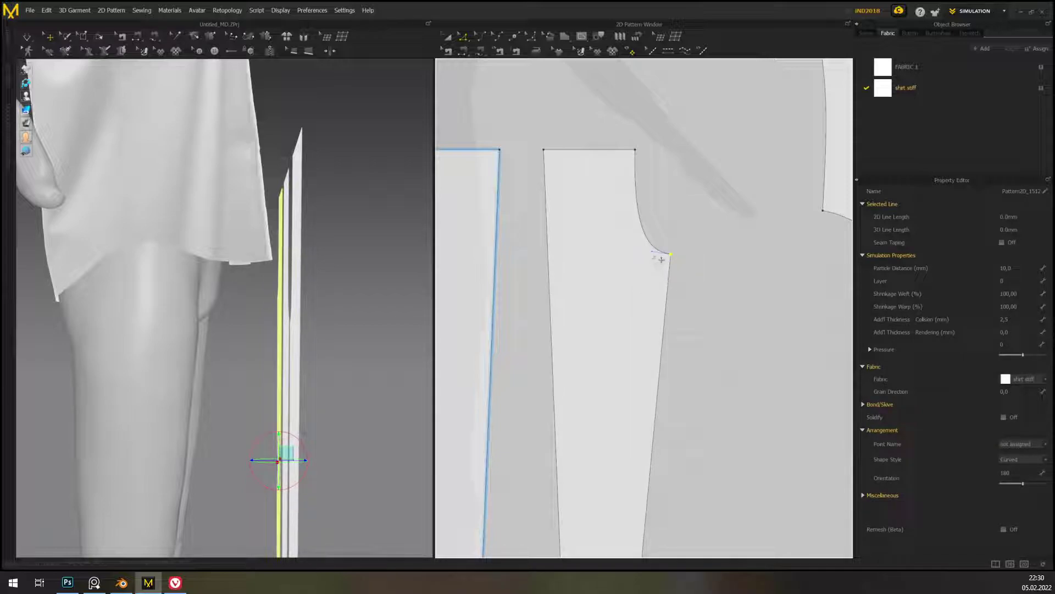
left_click_drag(640, 253, 638, 253)
left_click(730, 337)
- Create a symmetric copy of the back leg piece with sewing and place it beside the original
scroll(697, 476, "down", 4)
middle_click_drag(690, 445, 690, 339)
left_click(448, 36)
left_click(656, 286)
right_click(657, 286)
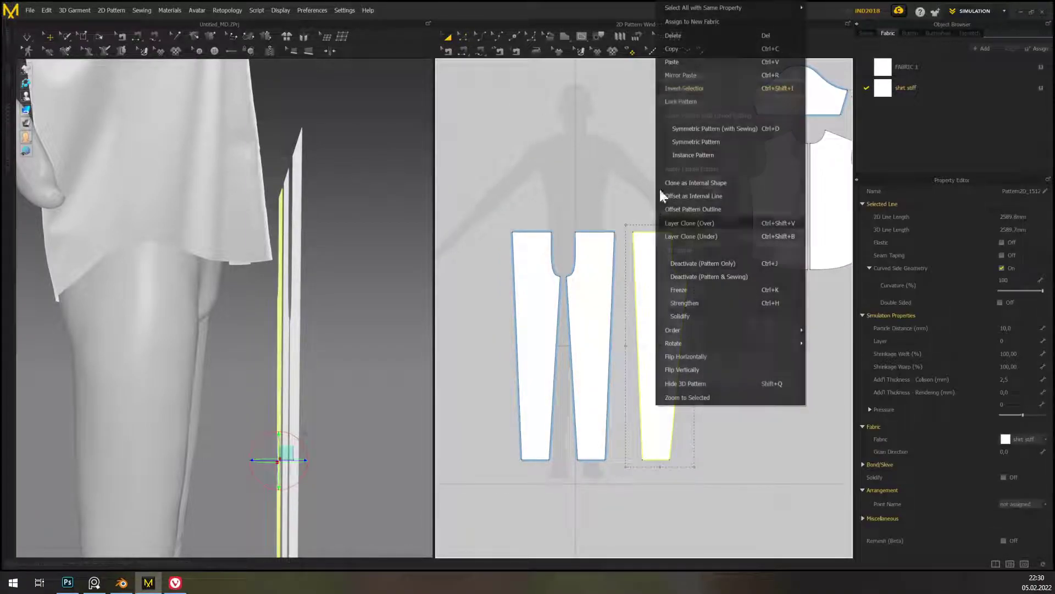
left_click(742, 123)
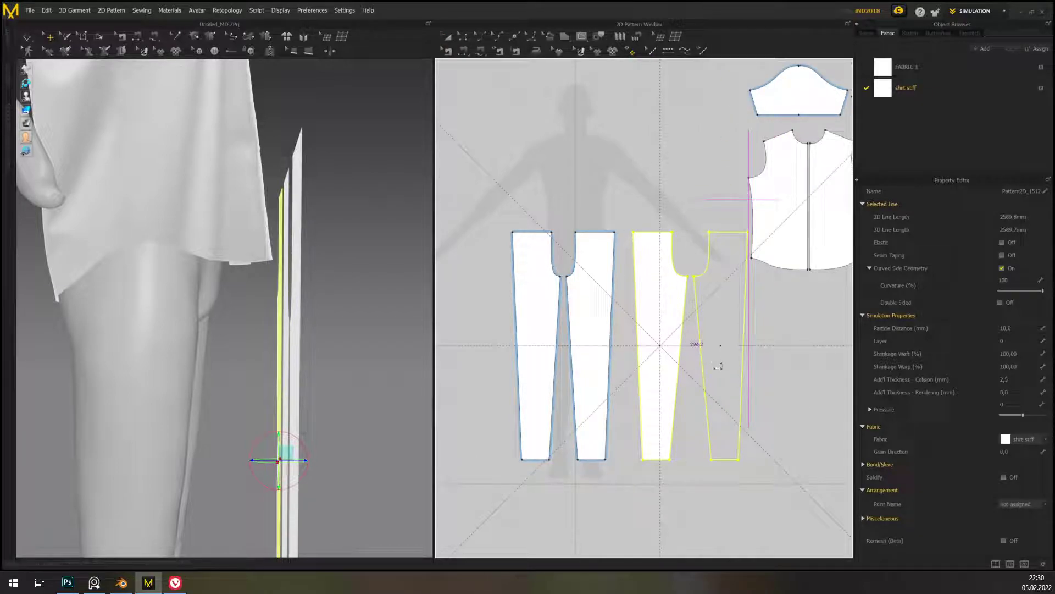
- Select both back leg pieces in the 3D view and move them behind the avatar
scroll(375, 303, "down", 4)
right_click_drag(377, 302, 235, 368)
left_click(210, 395)
left_click(324, 358, "shift")
right_click_drag(333, 343, 316, 379)
left_click(298, 355)
left_click_drag(315, 358, 216, 372)
left_click_drag(304, 363, 112, 166)
right_click_drag(117, 175, 190, 291)
middle_click_drag(328, 358, 138, 338)
right_click_drag(352, 308, 228, 297)
scroll(275, 323, "up", 3)
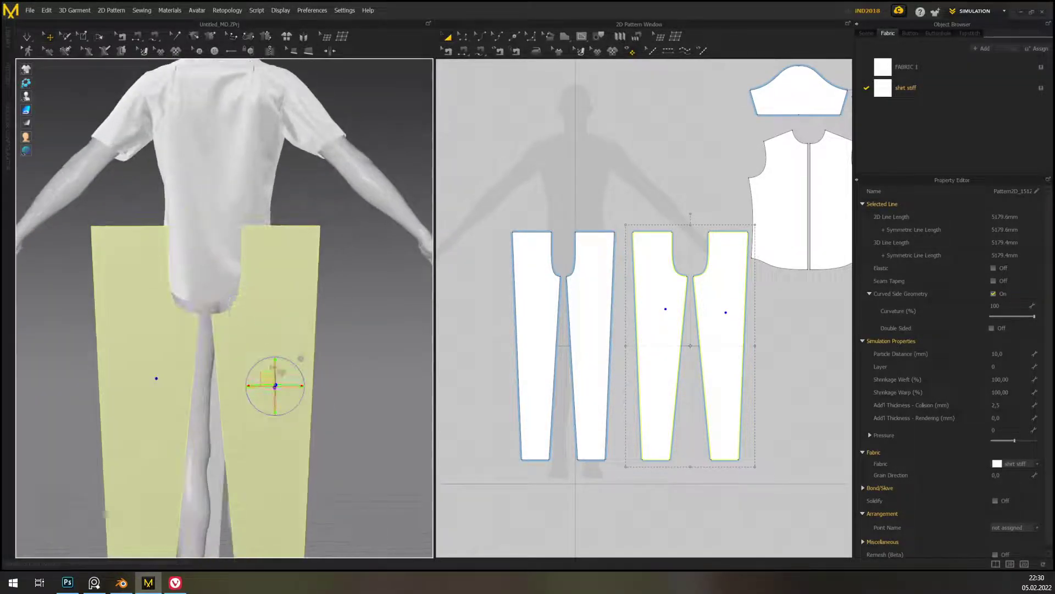
- Fine-tune the back leg pieces' position behind the avatar's hips, adjusting their alignment and their distance from the body
left_click_drag(261, 374, 277, 361)
right_click_drag(197, 374, 291, 377)
left_click_drag(301, 367, 238, 364)
right_click_drag(264, 366, 308, 377)
middle_click_drag(308, 376, 367, 324)
right_click_drag(367, 324, 204, 311)
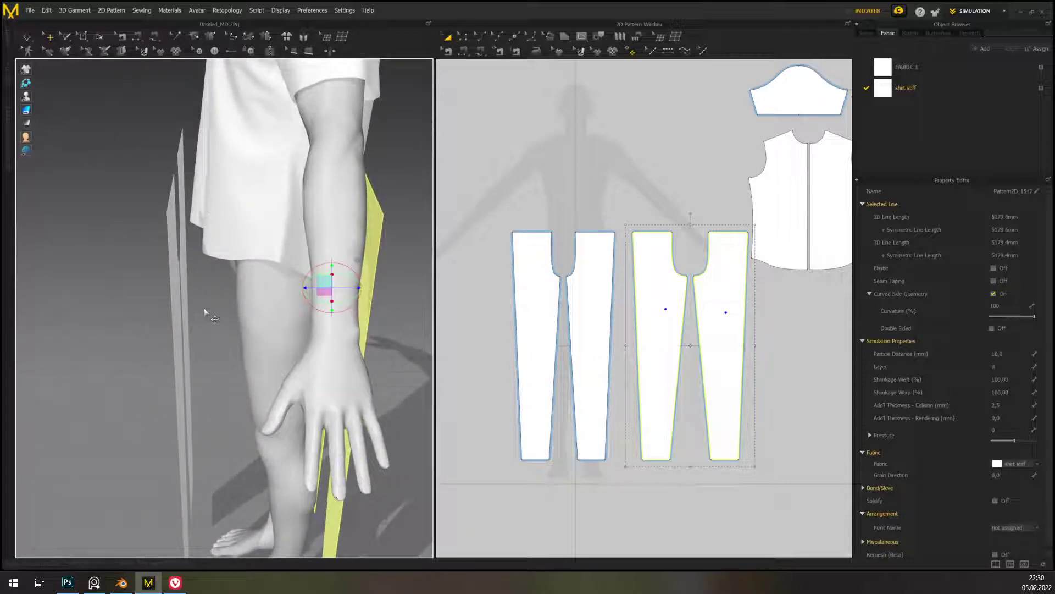
- Select both front leg pieces in the 3D view and shift them sideways to centre them in front of the avatar
left_click(182, 277)
right_click_drag(205, 408, 292, 385)
right_click_drag(307, 305, 284, 317)
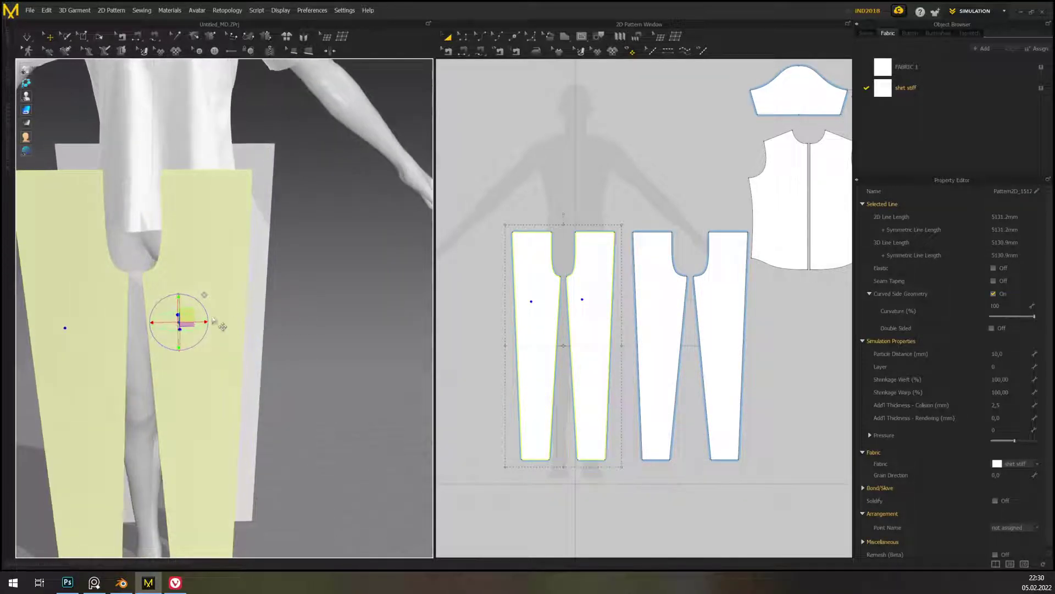
left_click_drag(194, 322, 224, 323)
right_click_drag(256, 342, 325, 341)
scroll(327, 344, "down", 2)
middle_click_drag(329, 348, 394, 314)
right_click_drag(363, 373, 401, 255)
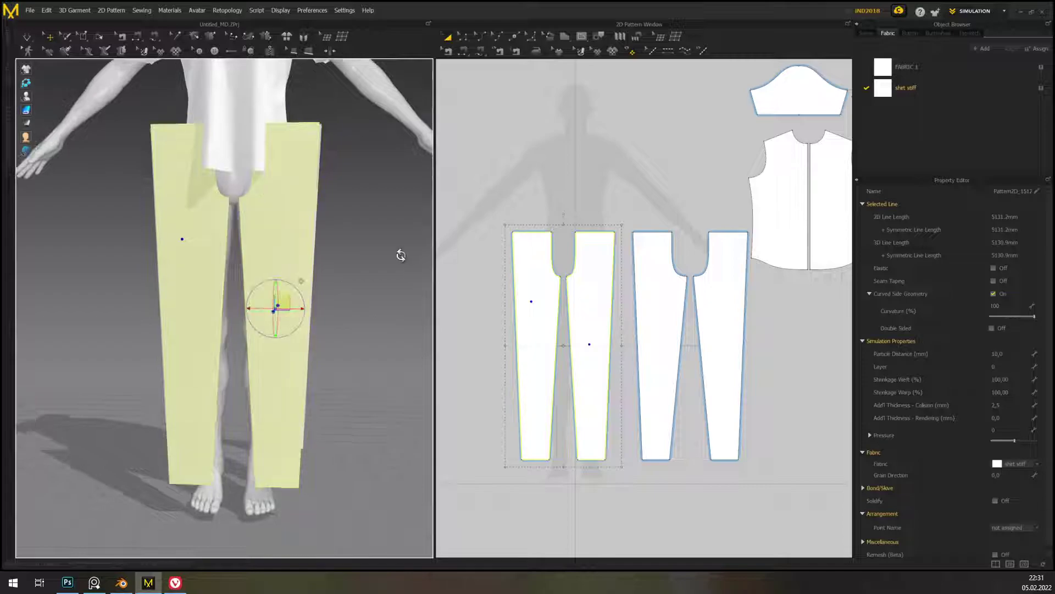
- Rotate each front leg piece slightly so that its hem swings inward toward the avatar's foot
left_click(290, 280)
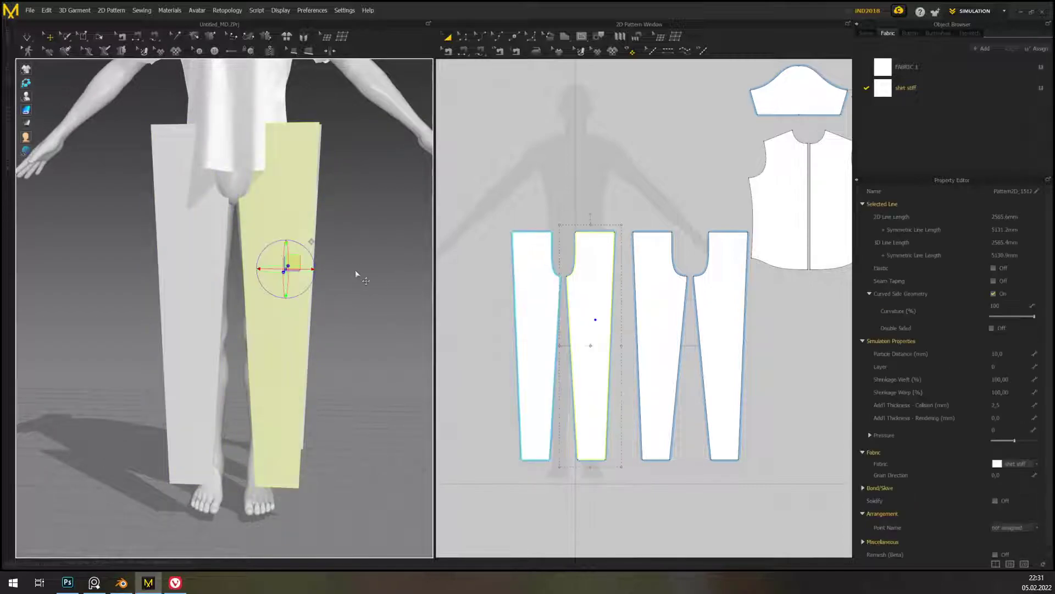
left_click_drag(307, 251, 312, 252)
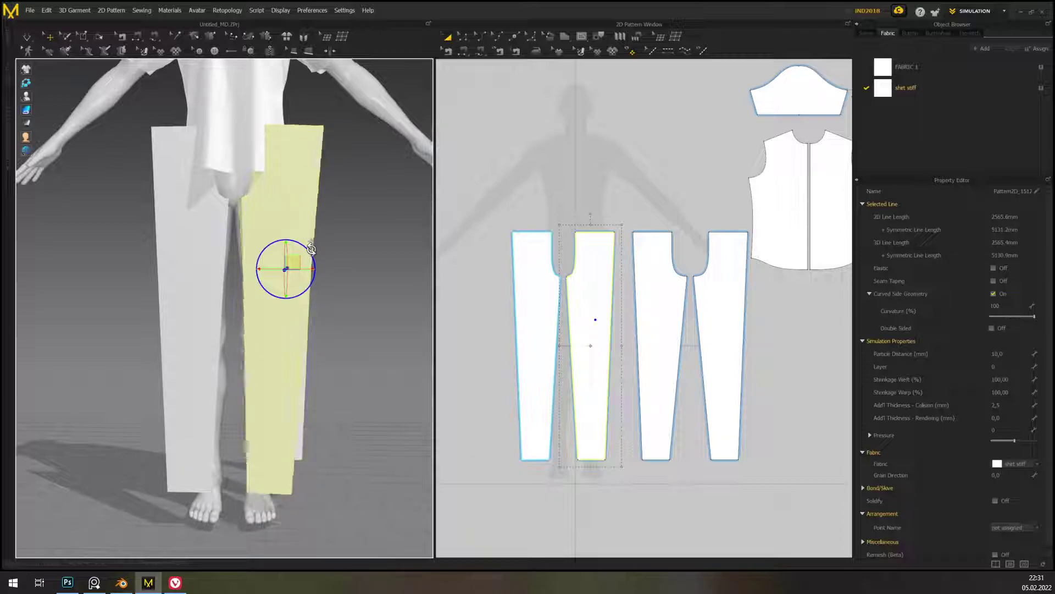
left_click(189, 294)
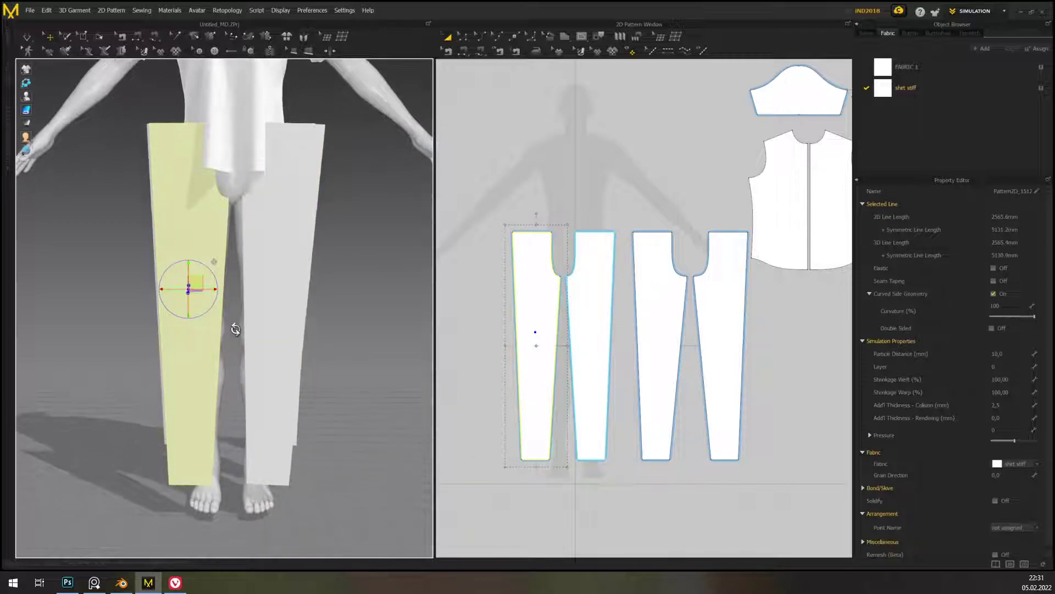
left_click_drag(213, 273, 213, 271)
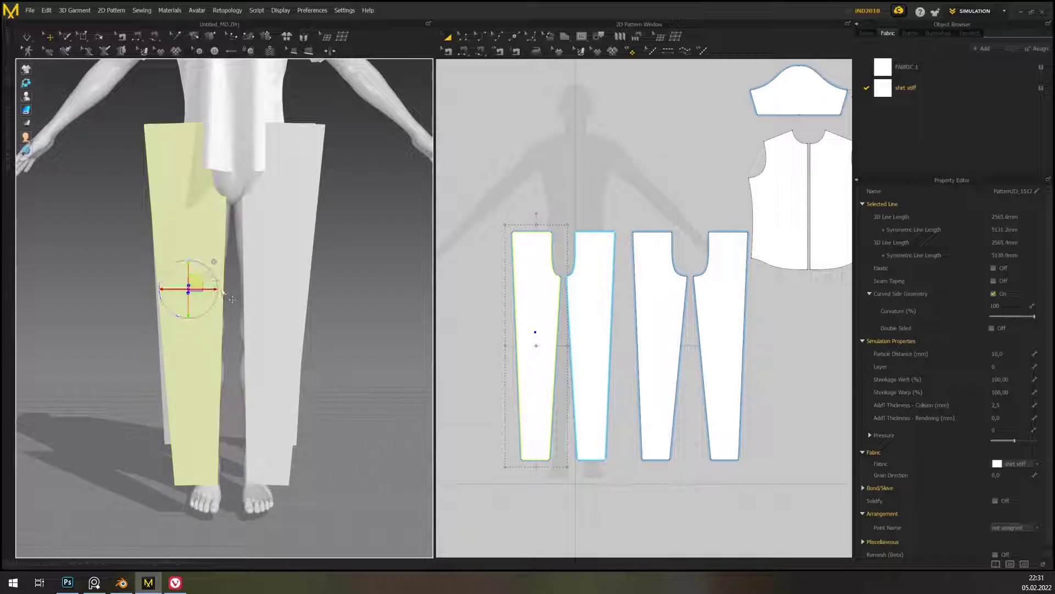
- Shift the two front leg pieces inward so that they sit in front of the avatar's legs
right_click_drag(217, 288, 222, 300)
left_click_drag(214, 289, 225, 288)
left_click(275, 312)
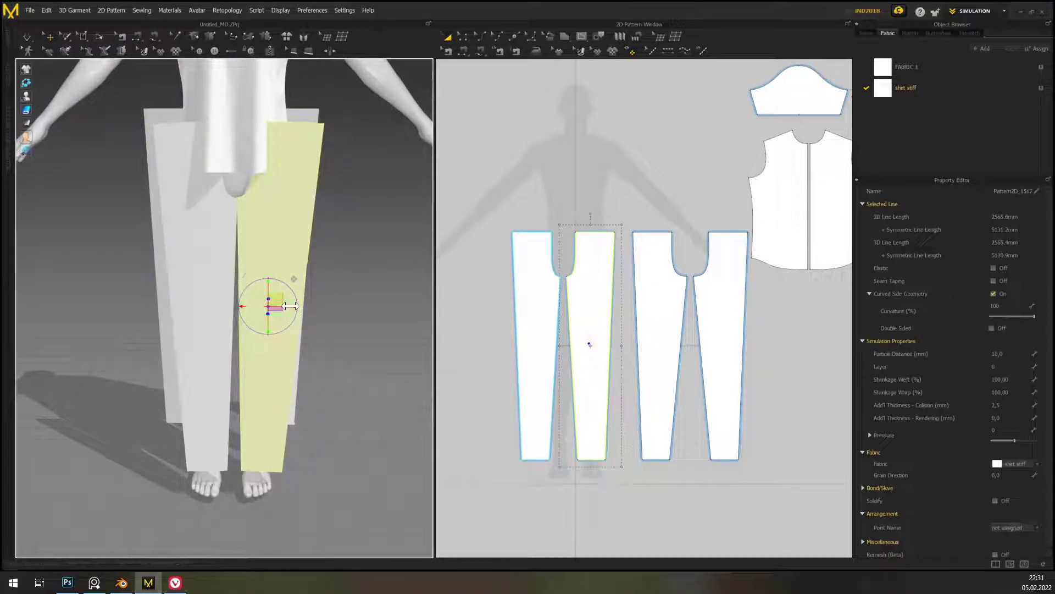
left_click(360, 309)
- Rotate one back leg piece behind the avatar so that its hem swings inward toward the foot
right_click_drag(360, 308, 203, 302)
left_click(301, 289)
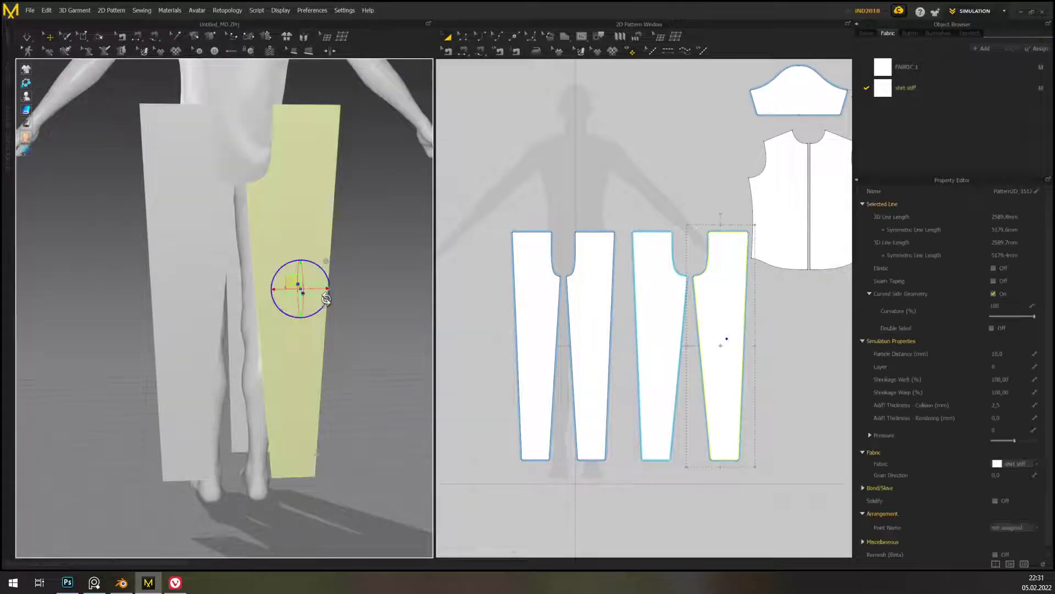
left_click_drag(303, 302, 297, 310)
right_click_drag(297, 310, 294, 311)
right_click_drag(352, 282, 359, 282)
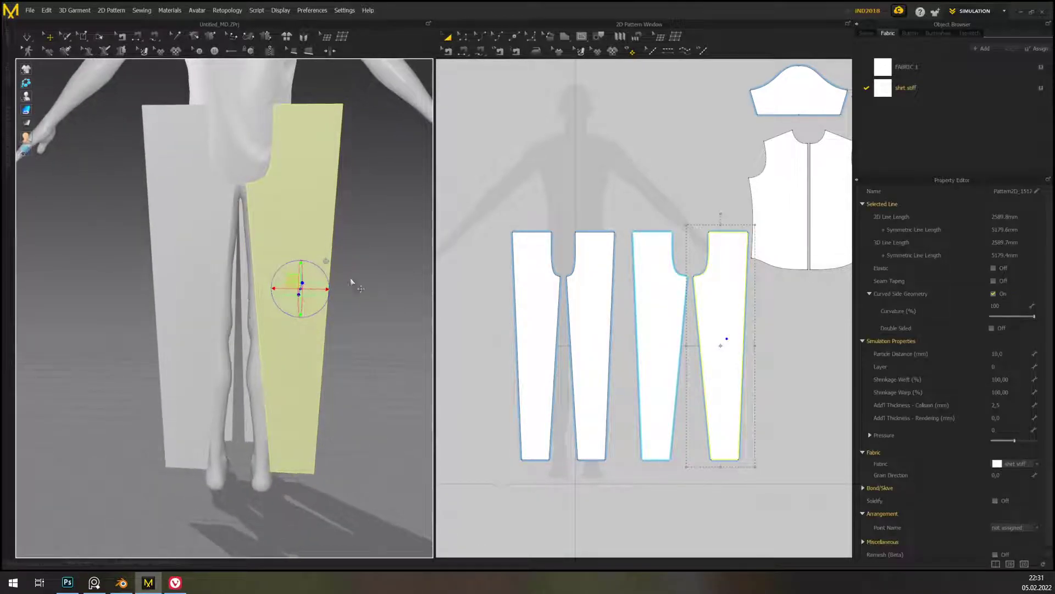
left_click_drag(323, 267, 324, 268)
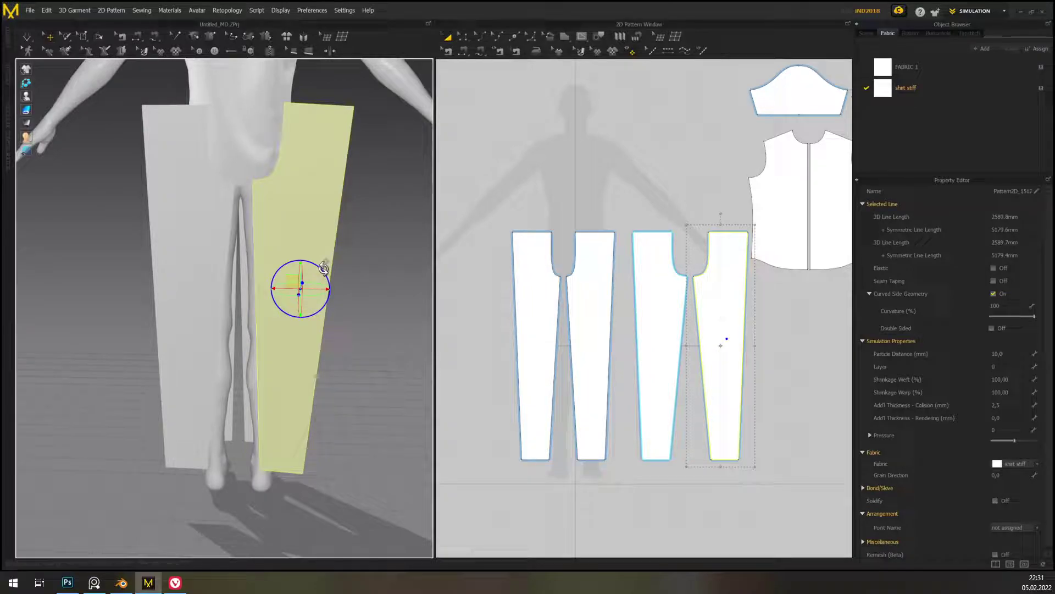
- Rotate the other back leg piece to match and shift both back pieces inward so they meet behind the avatar's legs
left_click(201, 291)
left_click_drag(219, 264, 221, 267)
right_click_drag(360, 294, 372, 296)
left_click_drag(217, 283, 231, 285)
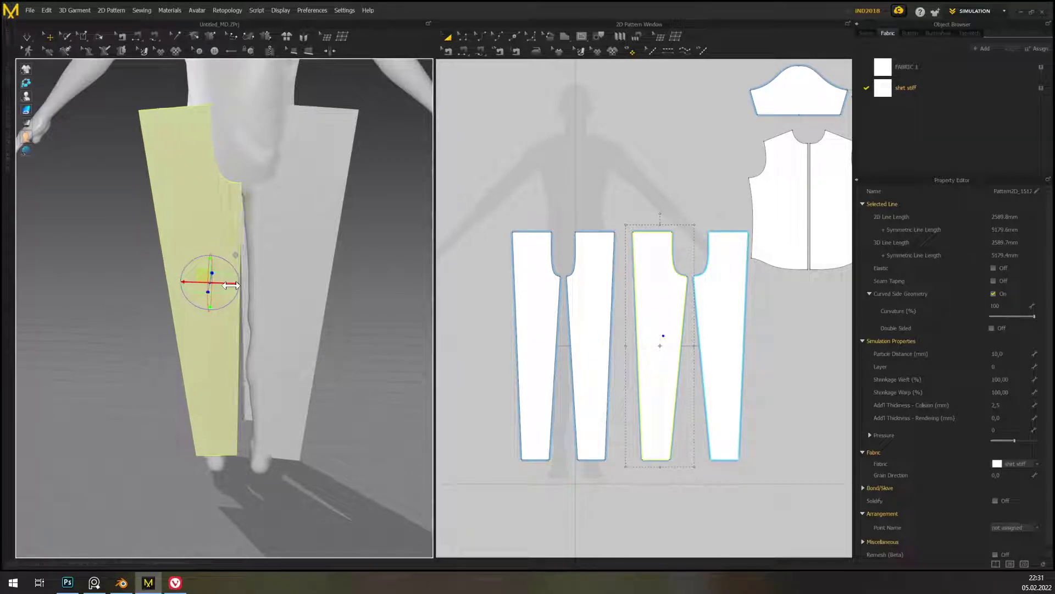
left_click(296, 288)
left_click_drag(309, 283, 300, 283)
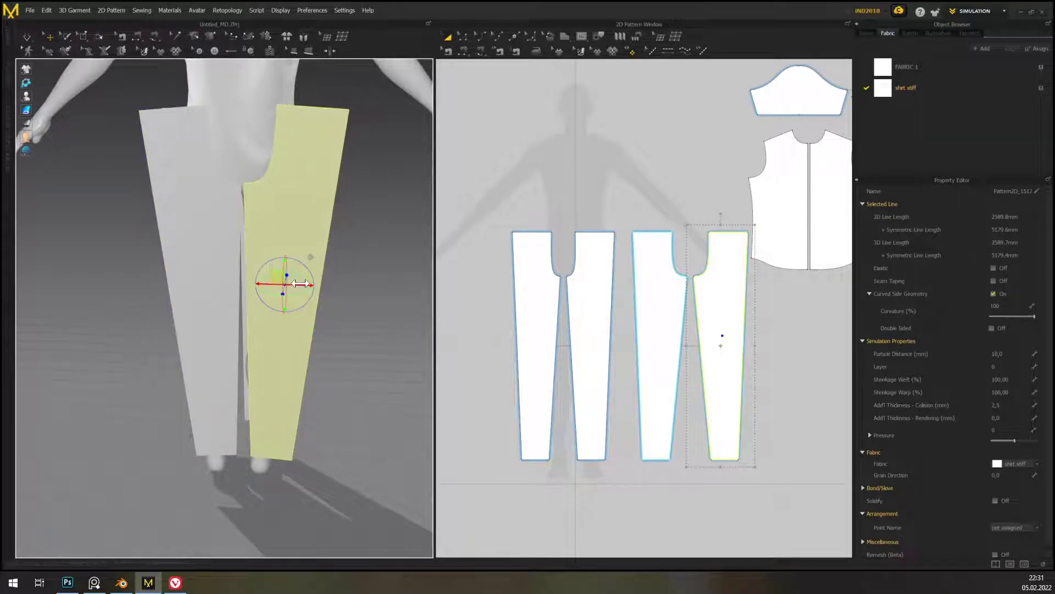
left_click(374, 295)
- Sew the front leg pieces to the back leg pieces along the outer side edges and the inner leg edges
right_click_drag(390, 295, 234, 299)
right_click_drag(361, 309, 389, 331)
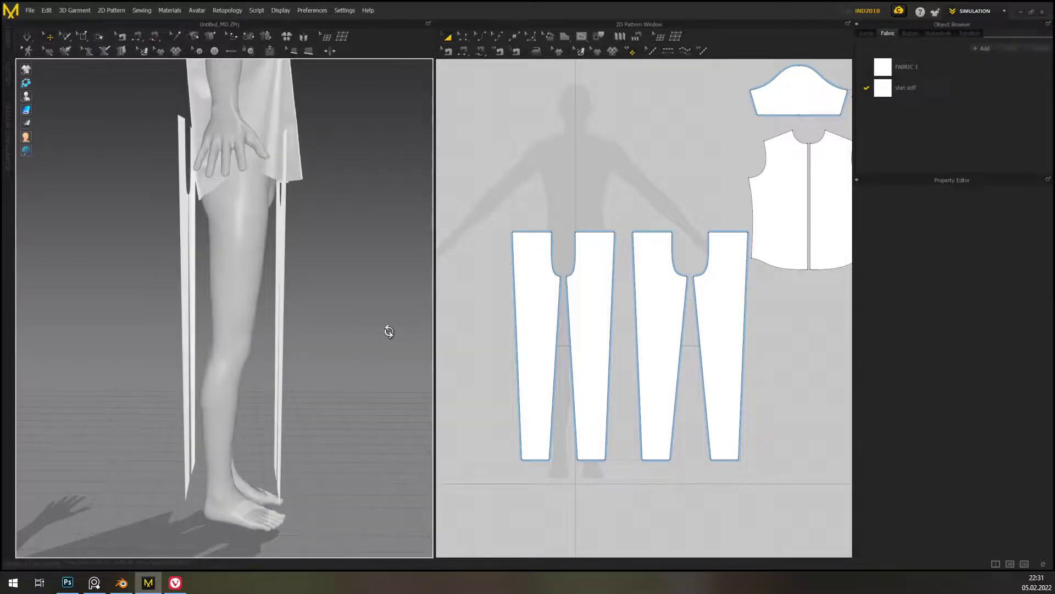
left_click(463, 50)
left_click(522, 266)
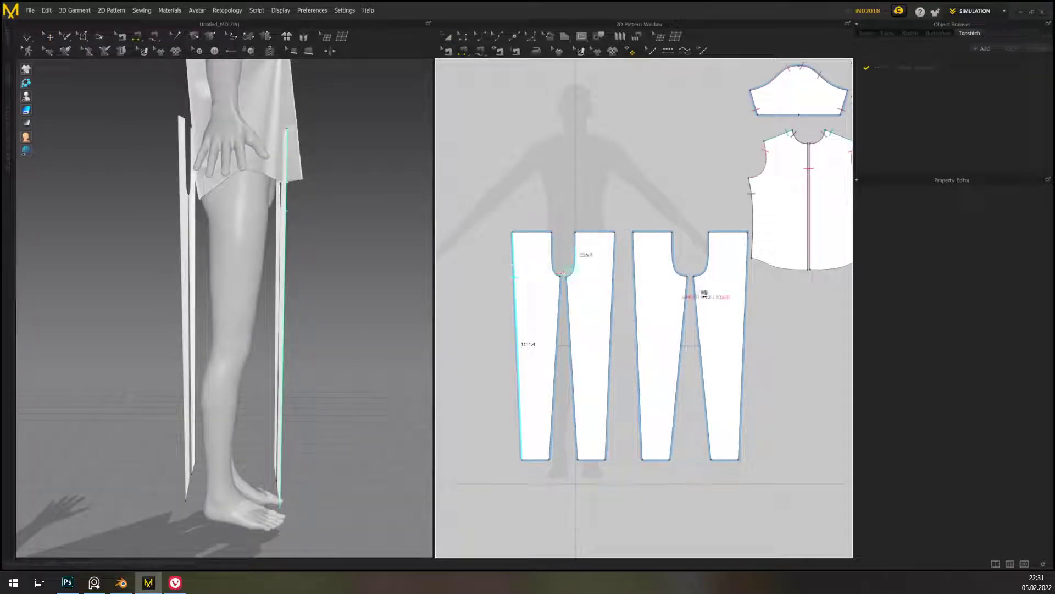
left_click(564, 318)
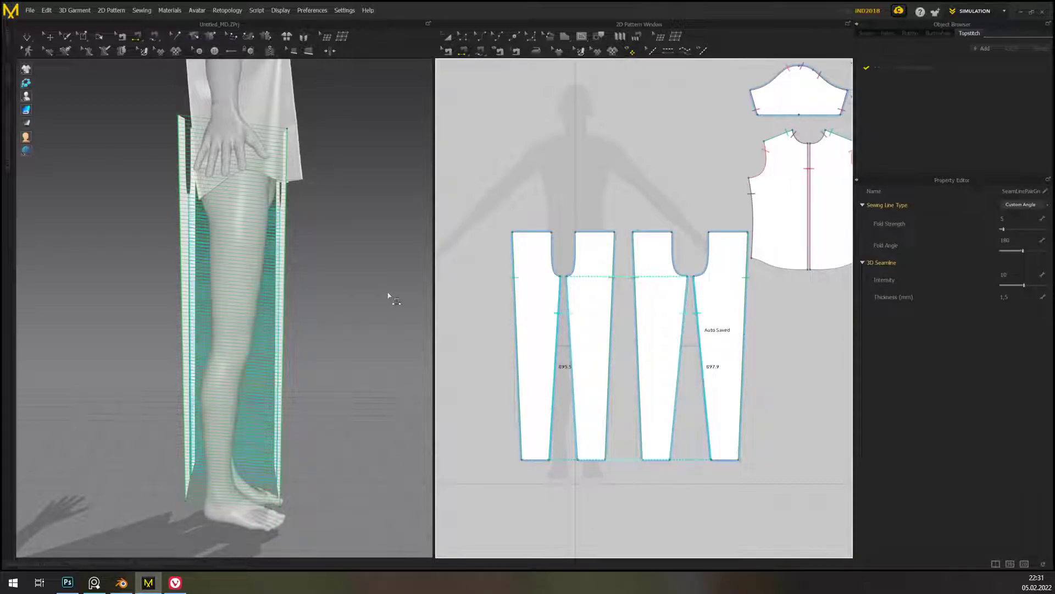
- Sew the two front crotch curves to each other, and sew the two back crotch curves to each other
right_click_drag(388, 238, 306, 244)
left_click(554, 256)
left_click(577, 256)
left_click(683, 278)
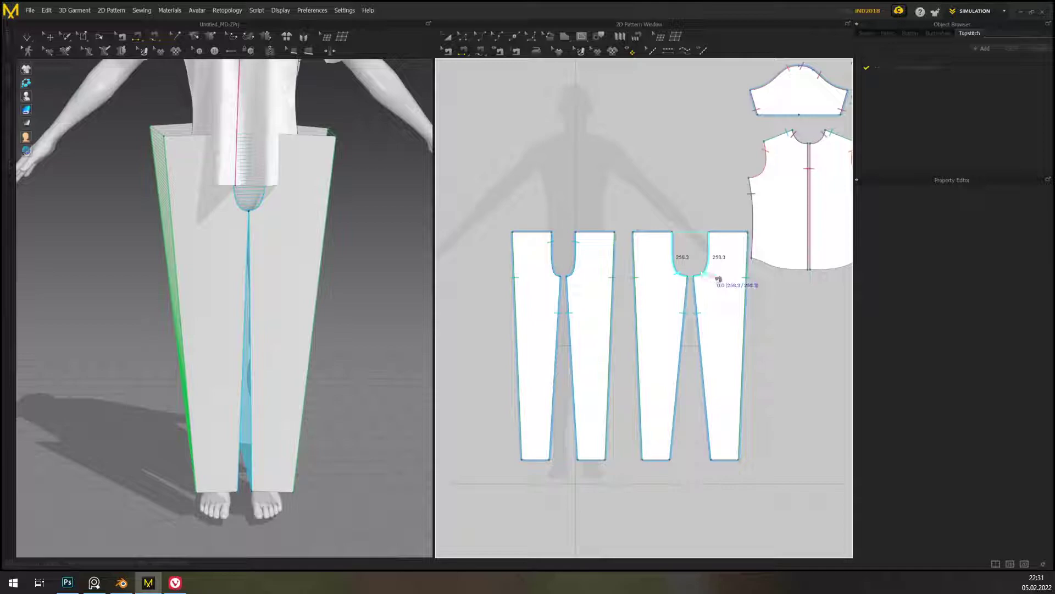
left_click(707, 273)
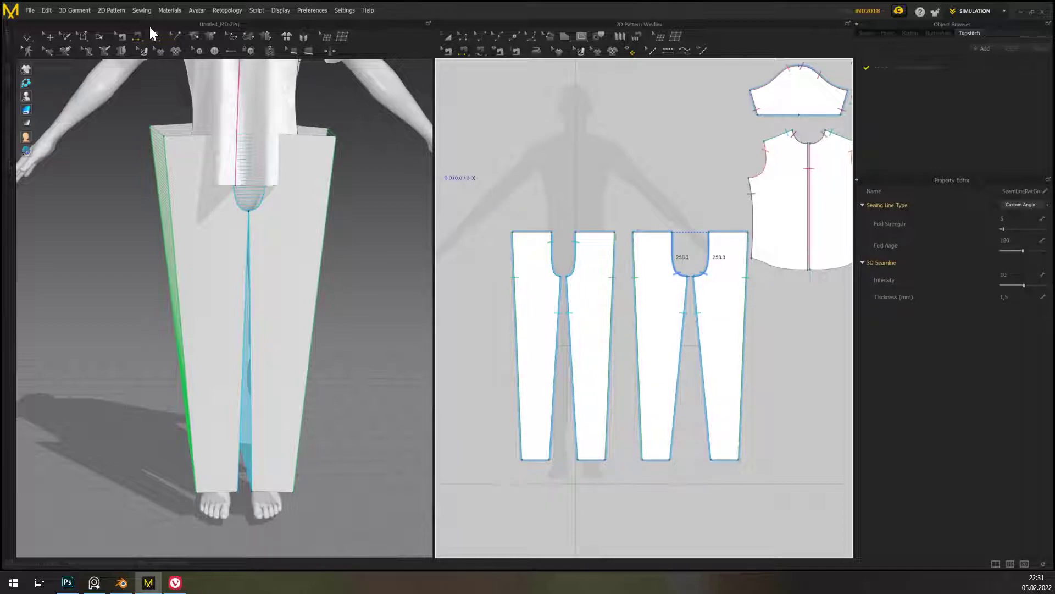
- Select all four trouser pieces in the 2D pattern view and set their simulation layer to 1
left_click(444, 34)
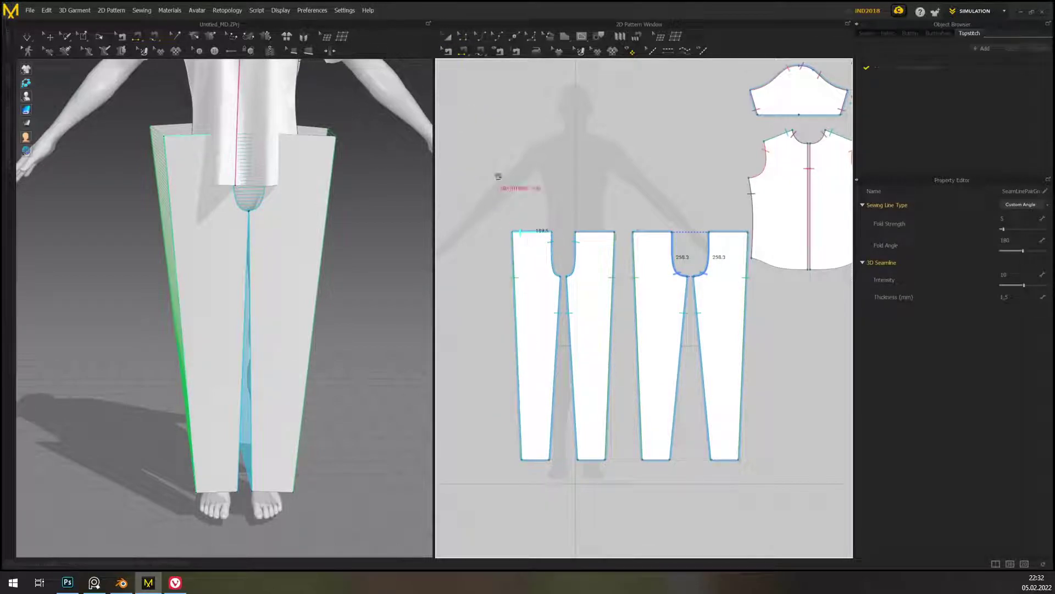
left_click(447, 39)
middle_click_drag(668, 157, 474, 232)
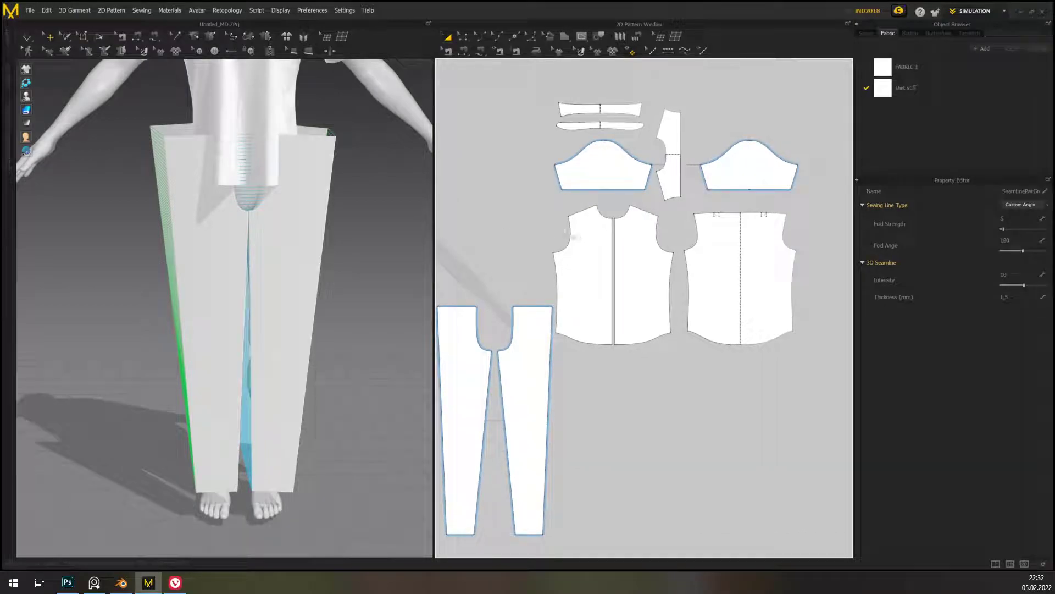
middle_click_drag(641, 370, 650, 390)
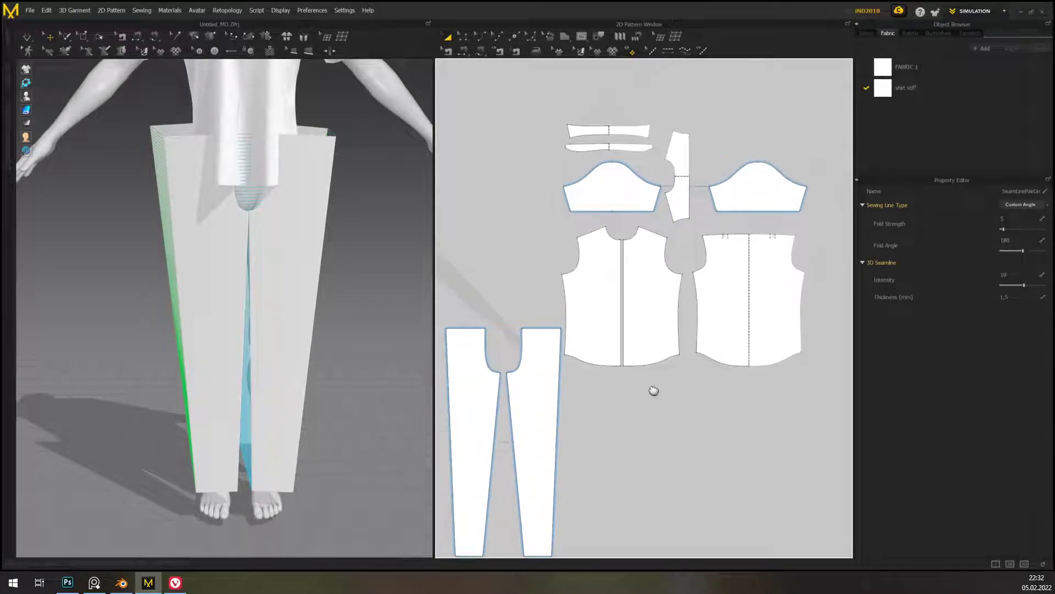
right_click_drag(632, 461, 810, 368)
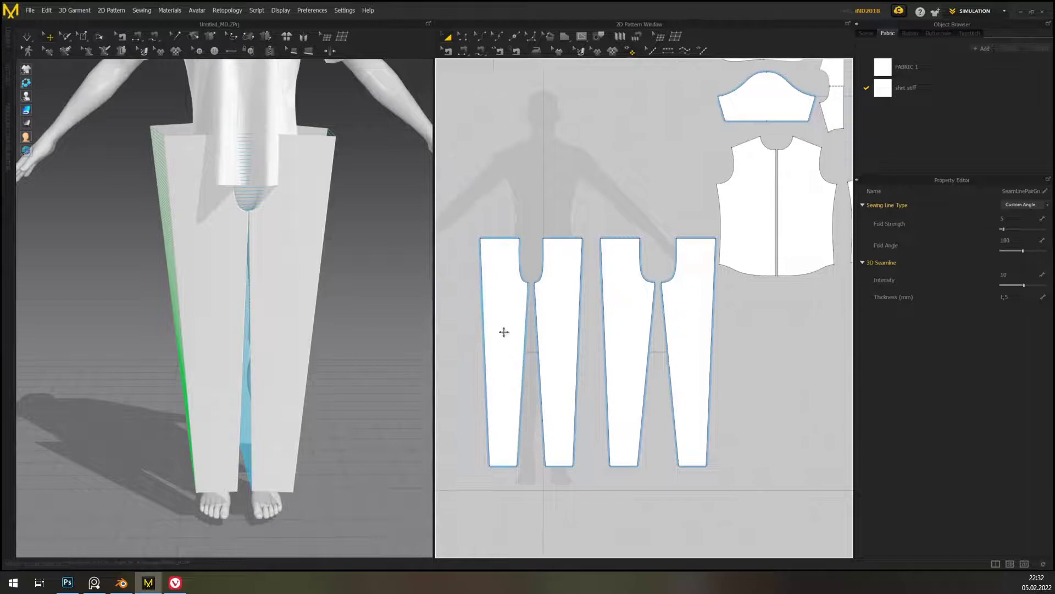
left_click_drag(451, 202, 814, 445)
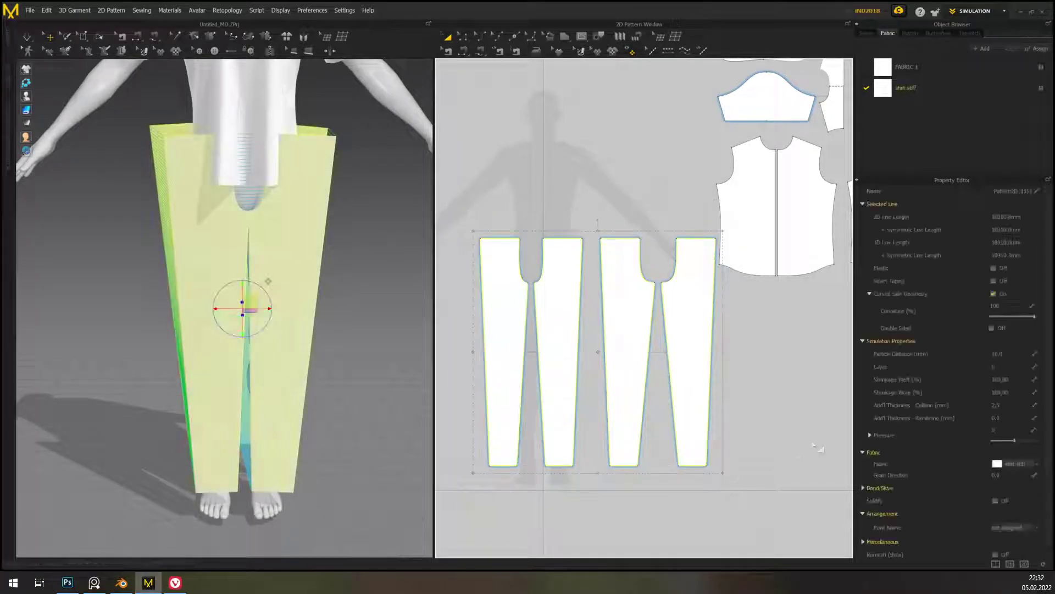
left_click(1007, 366)
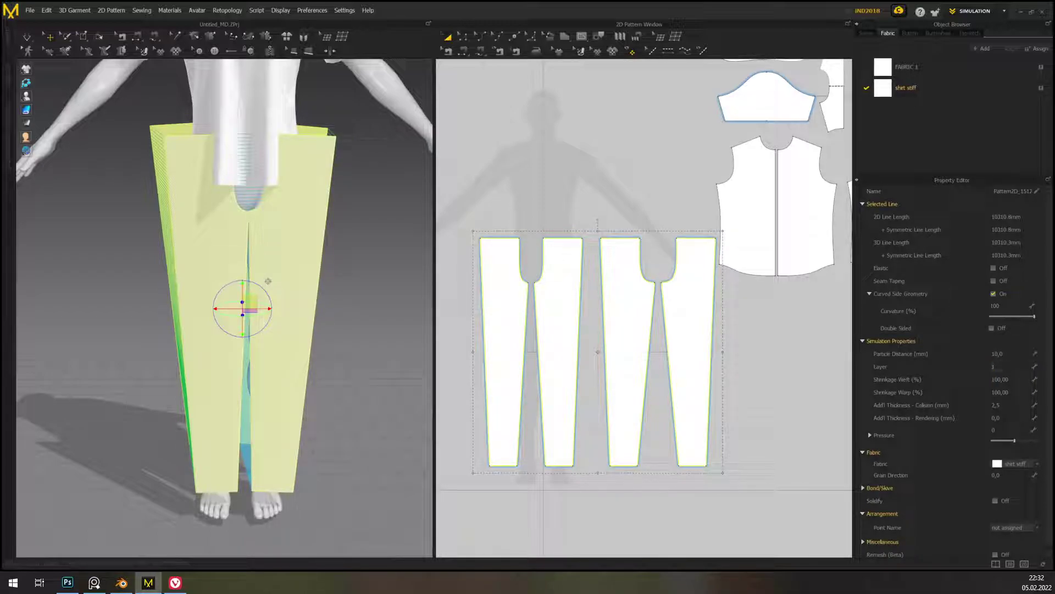
left_click(784, 349)
- Select all the shirt pieces in the 2D pattern view and change their simulation layer
middle_click_drag(792, 320, 534, 465)
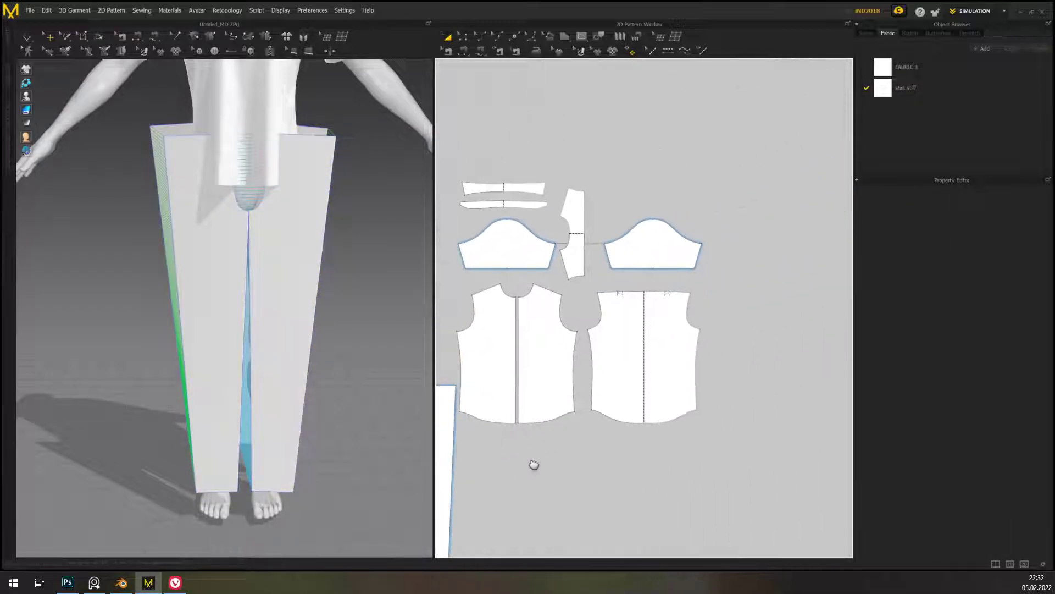
left_click_drag(464, 250, 450, 149)
left_click(1010, 462)
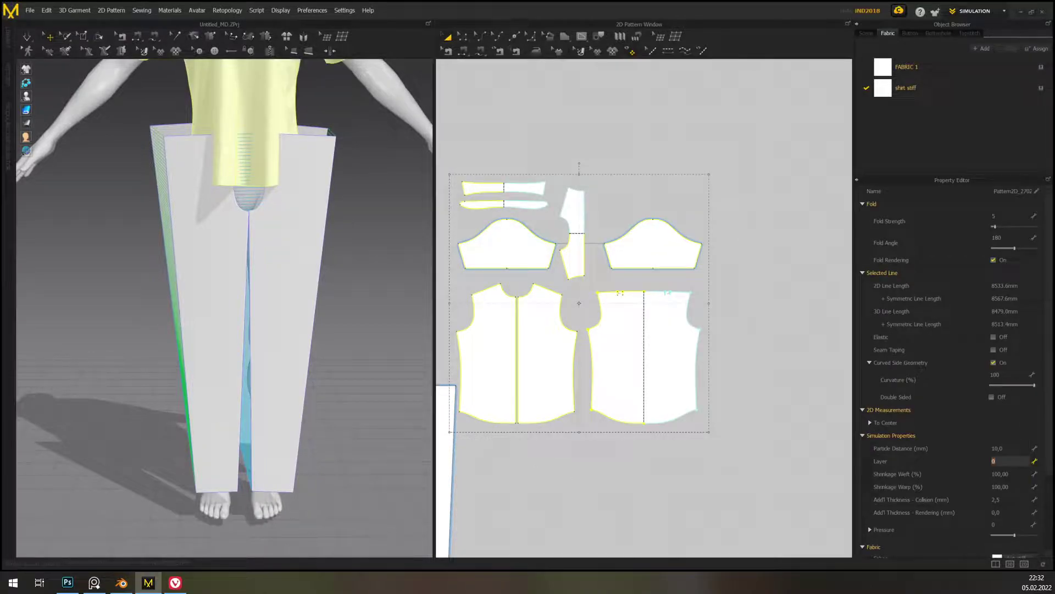
left_click(750, 292)
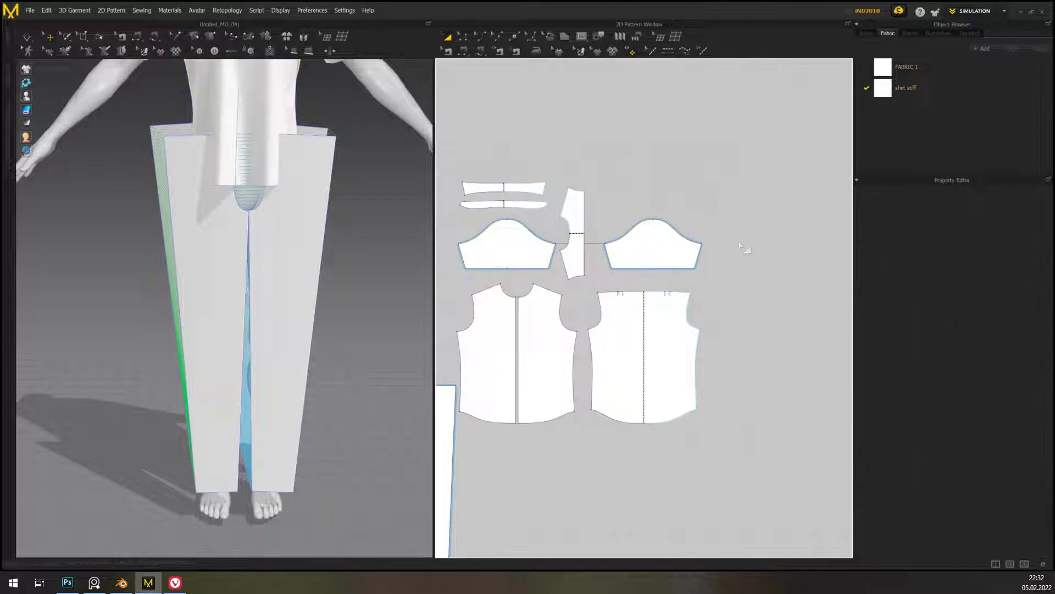
- Select the upper collar piece on its own and set its simulation layer to 3
right_click_drag(763, 260, 815, 278)
left_click(531, 207)
left_click(1010, 341)
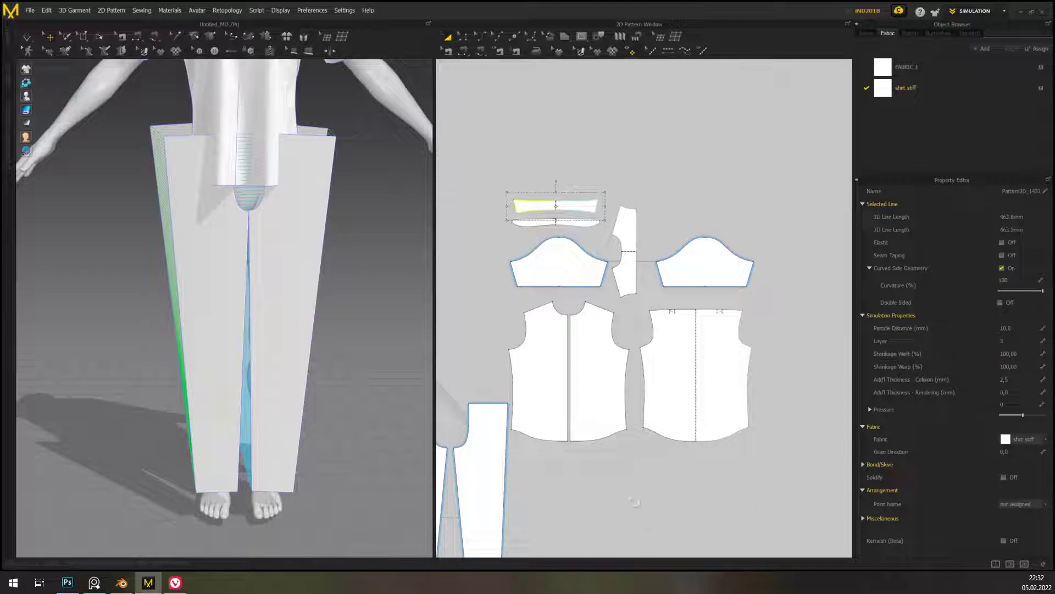
left_click(591, 477)
- Simulate the garments so that the trousers close along their seams and drape on the avatar beneath the shirt, checking front and back
scroll(577, 466, "down", 3)
middle_click_drag(601, 471, 683, 412)
scroll(370, 328, "down", 5)
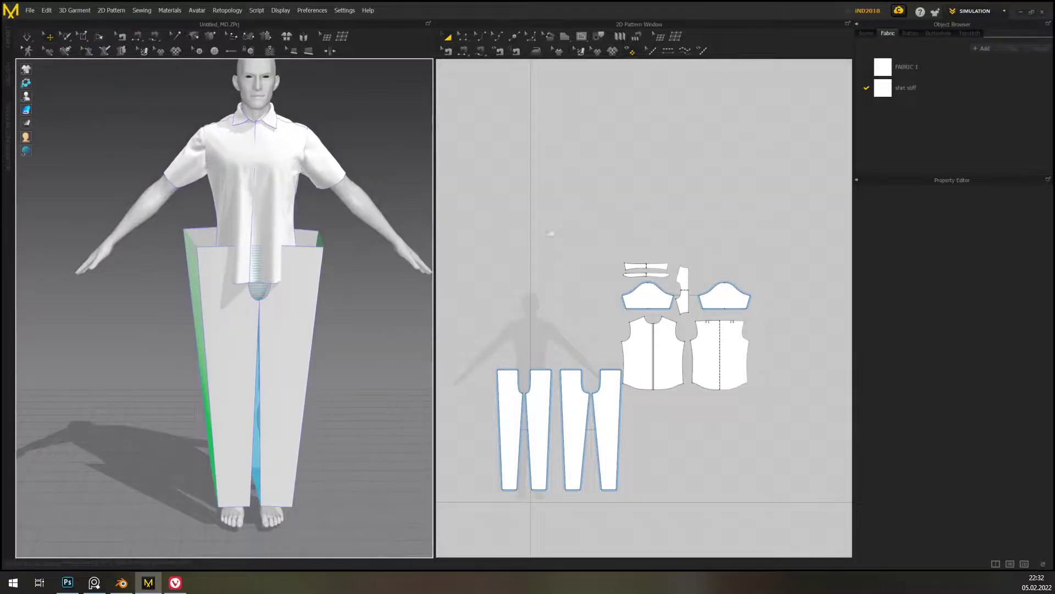
middle_click_drag(362, 336, 368, 351)
right_click_drag(387, 339, 337, 285)
key("space")
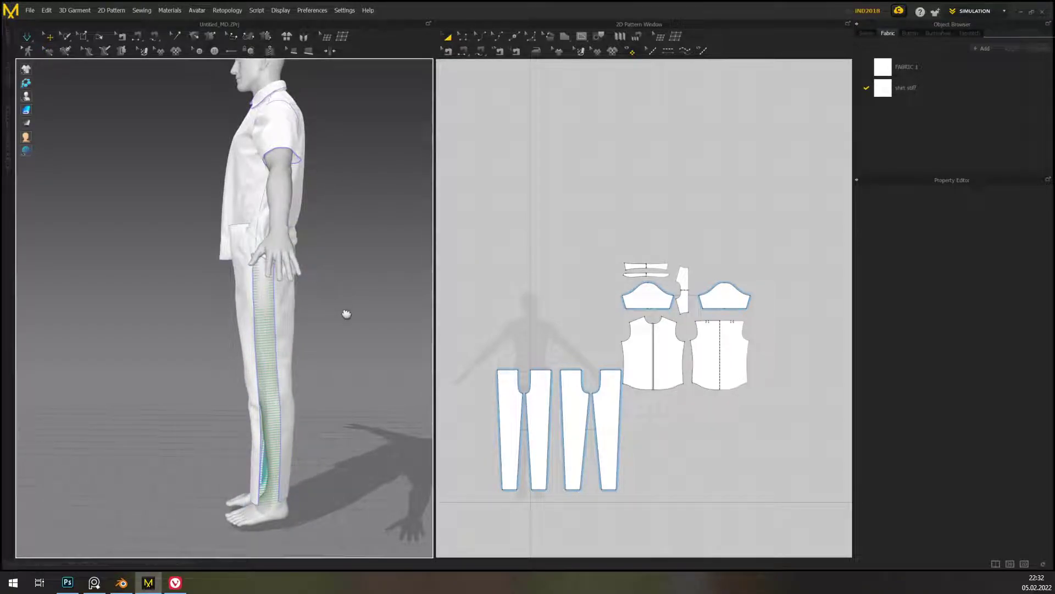
right_click_drag(336, 316, 472, 308)
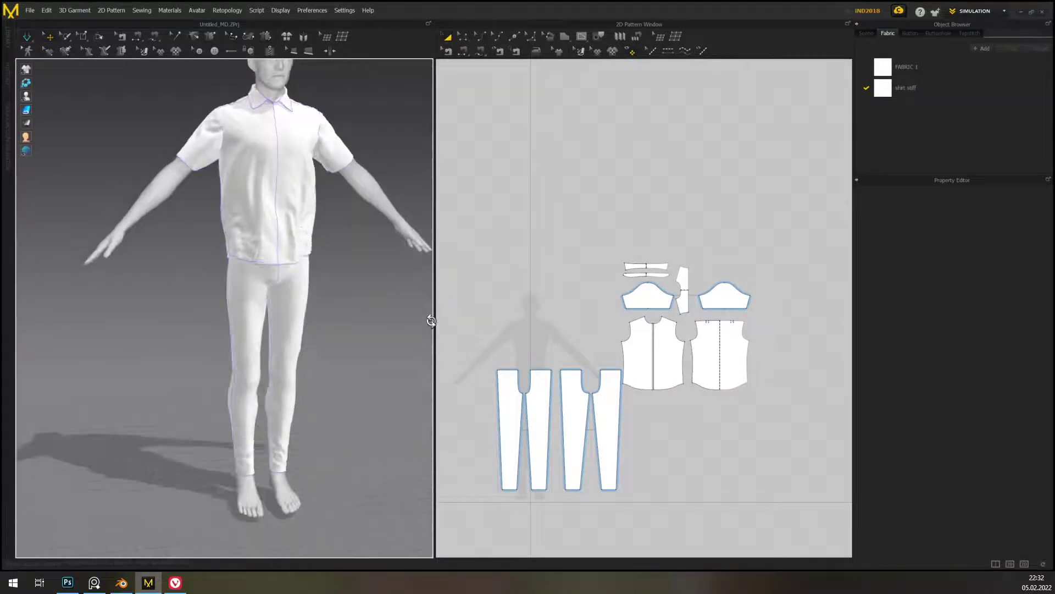
right_click_drag(391, 370, 364, 371)
right_click_drag(344, 309, 165, 283)
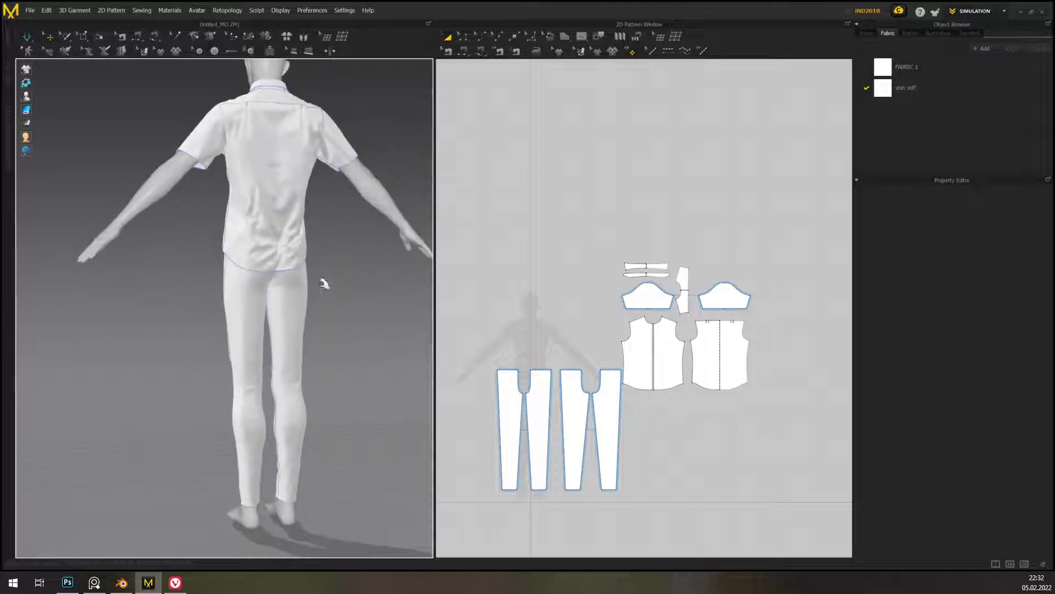
left_click(283, 269)
left_click(334, 292)
right_click_drag(334, 292, 540, 318)
middle_click_drag(358, 345, 343, 365)
- Deactivate all the shirt pieces together with their sewing and hide them in the 3D view
middle_click_drag(579, 300, 599, 283)
left_click_drag(800, 399, 801, 400)
right_click(690, 341)
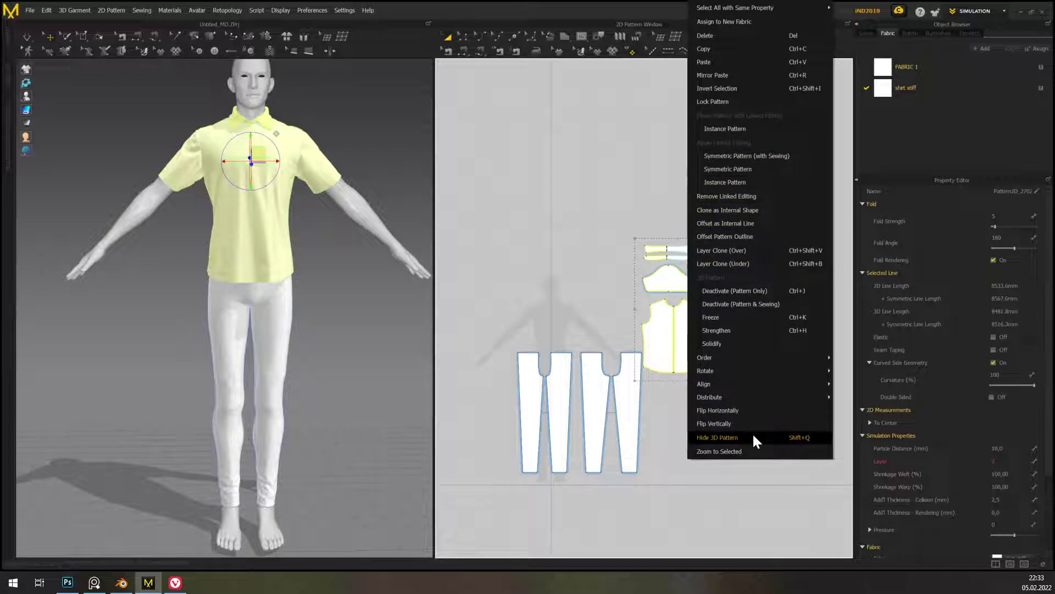
left_click(775, 304)
right_click(692, 330)
left_click(732, 445)
left_click(358, 323)
- Switch the trousers to a different garment render style in the 3D view
scroll(352, 351, "up", 3)
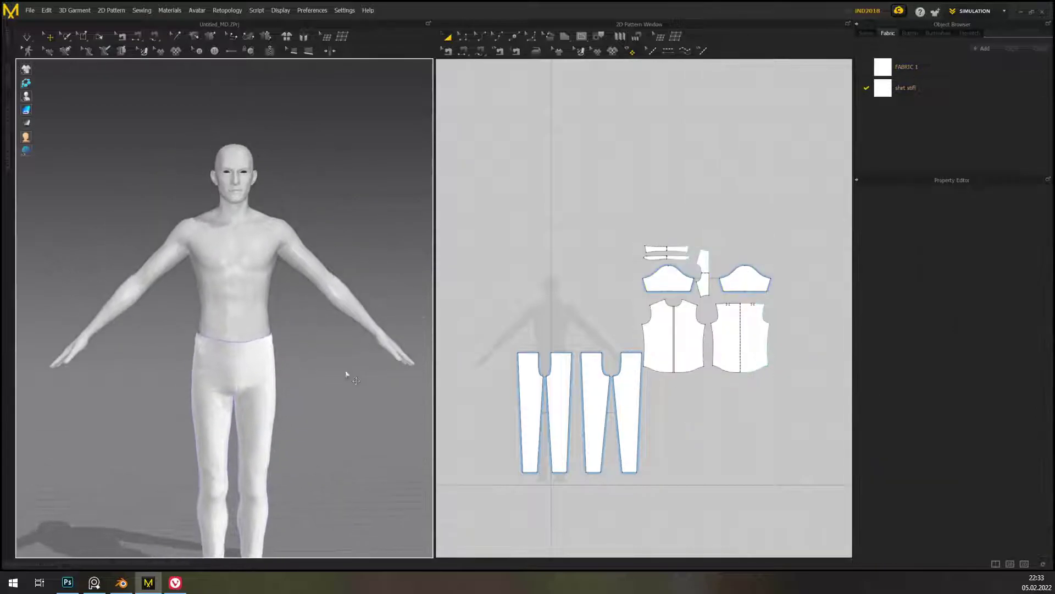
scroll(348, 335, "up", 5)
right_click_drag(322, 287, 339, 299)
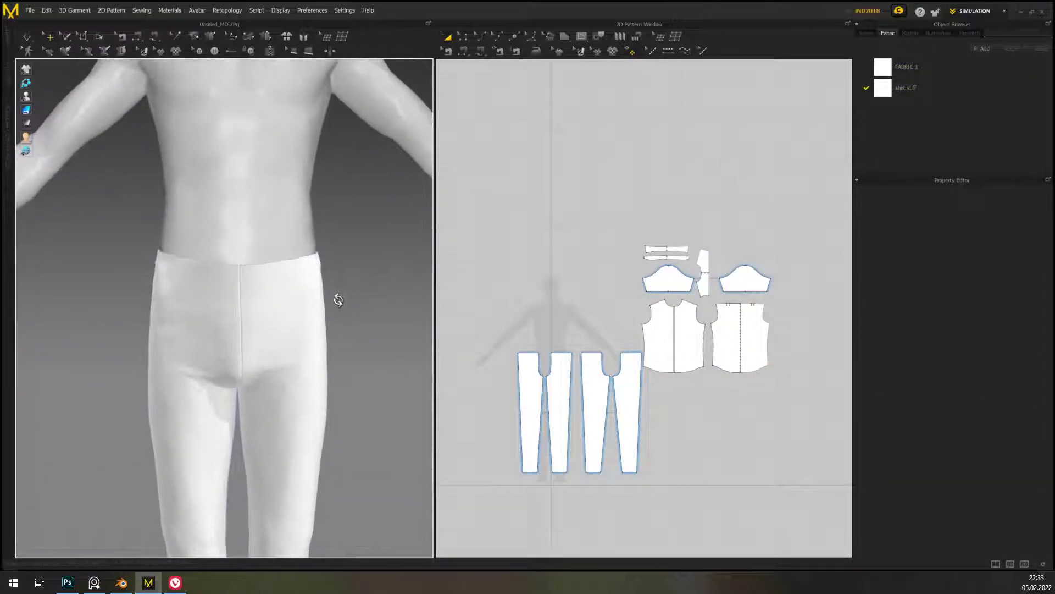
mouse_move(28, 112)
left_click(76, 117)
middle_click_drag(343, 319, 392, 266)
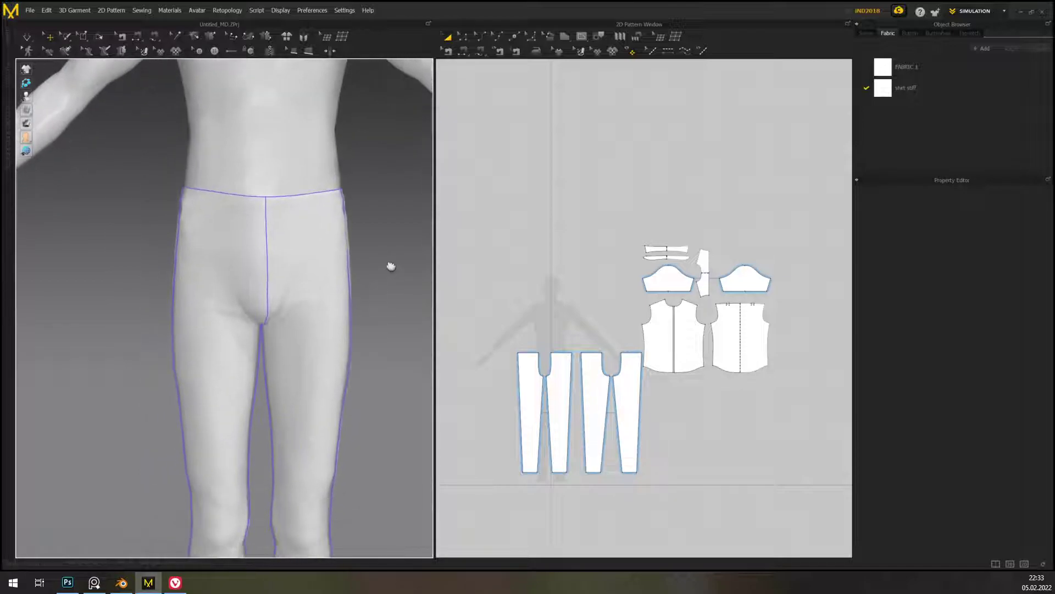
- Examine the trousers' front around the crotch seam and upper thighs up close from several angles
right_click_drag(402, 289, 384, 262)
right_click_drag(388, 269, 352, 288)
scroll(352, 288, "up", 3)
middle_click_drag(353, 288, 303, 313)
middle_click_drag(286, 354, 310, 310)
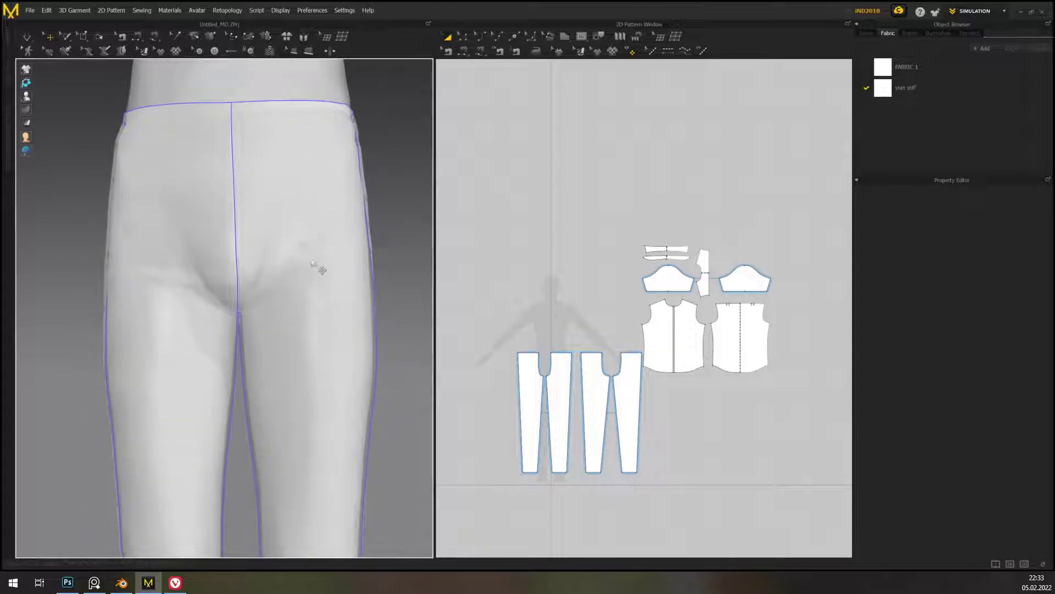
right_click_drag(322, 295, 352, 258)
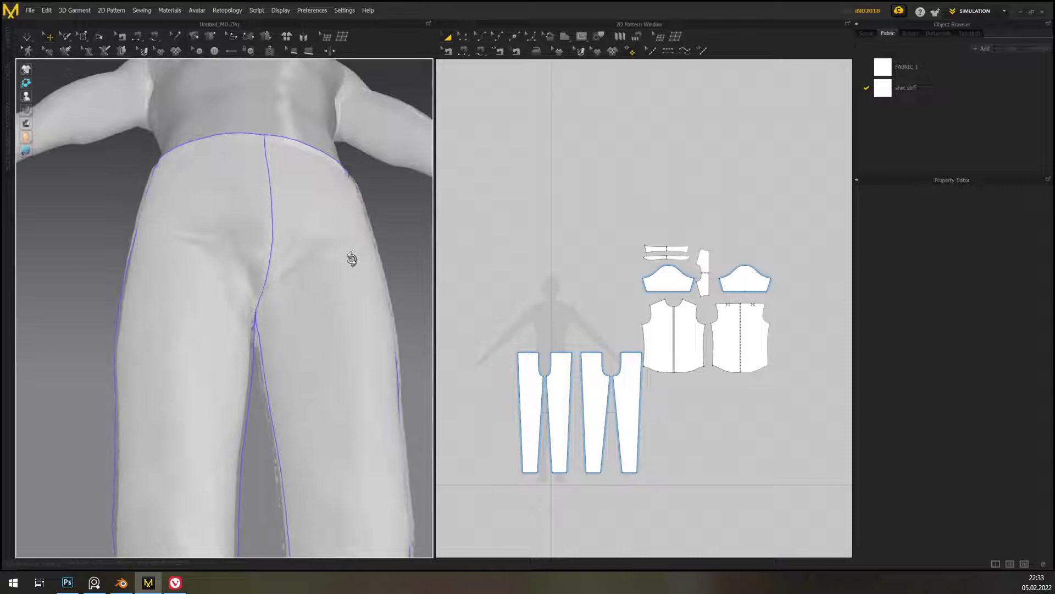
scroll(330, 323, "up", 3)
middle_click_drag(317, 322, 194, 316)
right_click_drag(194, 316, 351, 344)
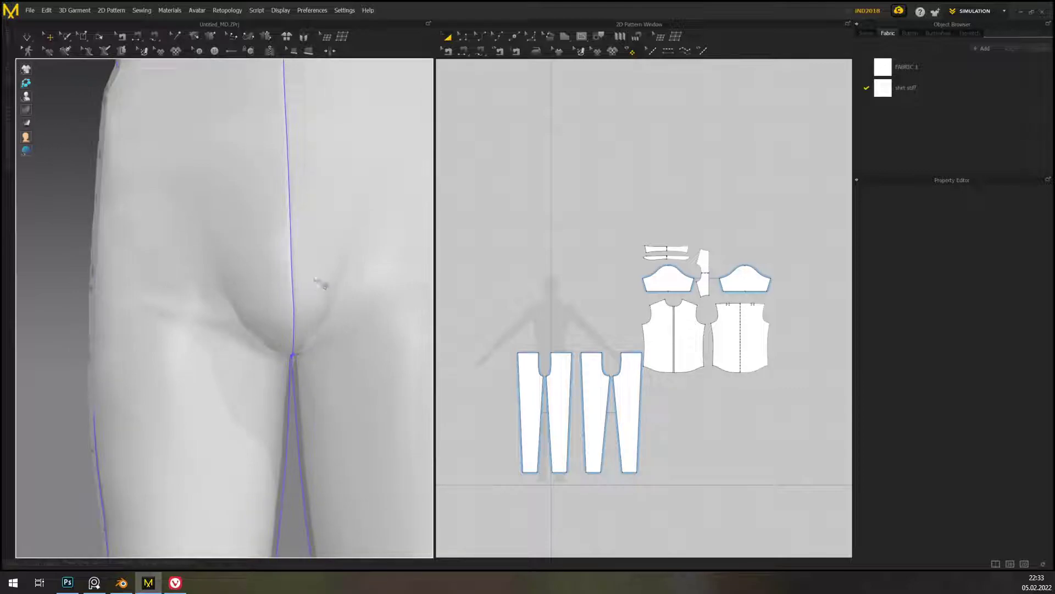
- Return the garment to its plain white render style and examine the trousers' fit around the waist and hips from all sides
mouse_move(35, 113)
scroll(207, 318, "down", 6)
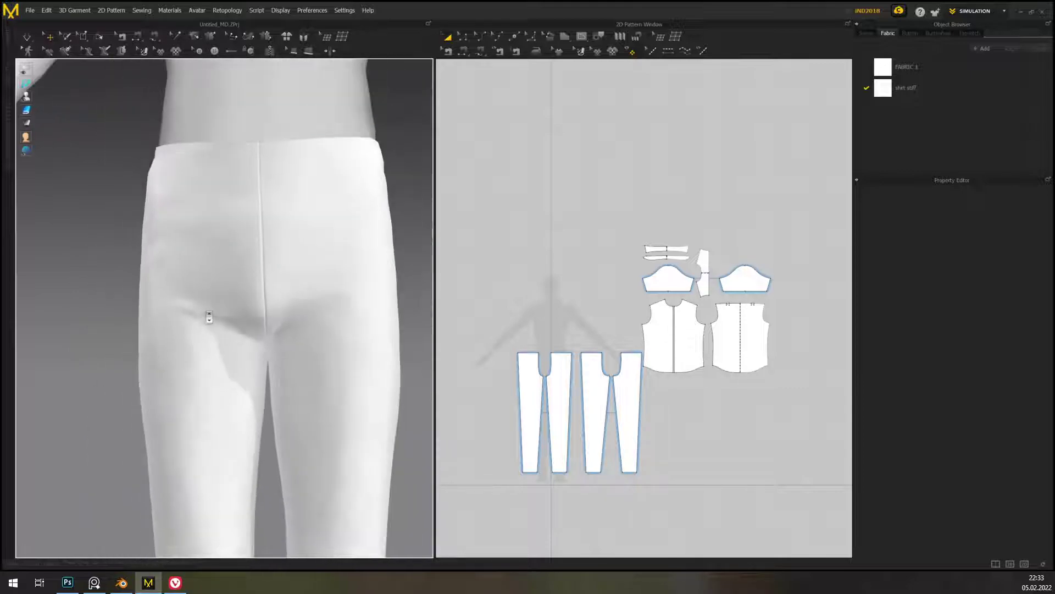
middle_click_drag(344, 286, 346, 231)
right_click_drag(347, 231, 351, 250)
scroll(350, 250, "down", 1)
scroll(350, 250, "down", 3)
right_click_drag(358, 212, 415, 330)
scroll(297, 257, "up", 4)
middle_click_drag(303, 247, 228, 492)
scroll(275, 456, "down", 2)
right_click_drag(336, 412, 392, 379)
right_click_drag(259, 178, 267, 241)
right_click_drag(243, 189, 467, 255)
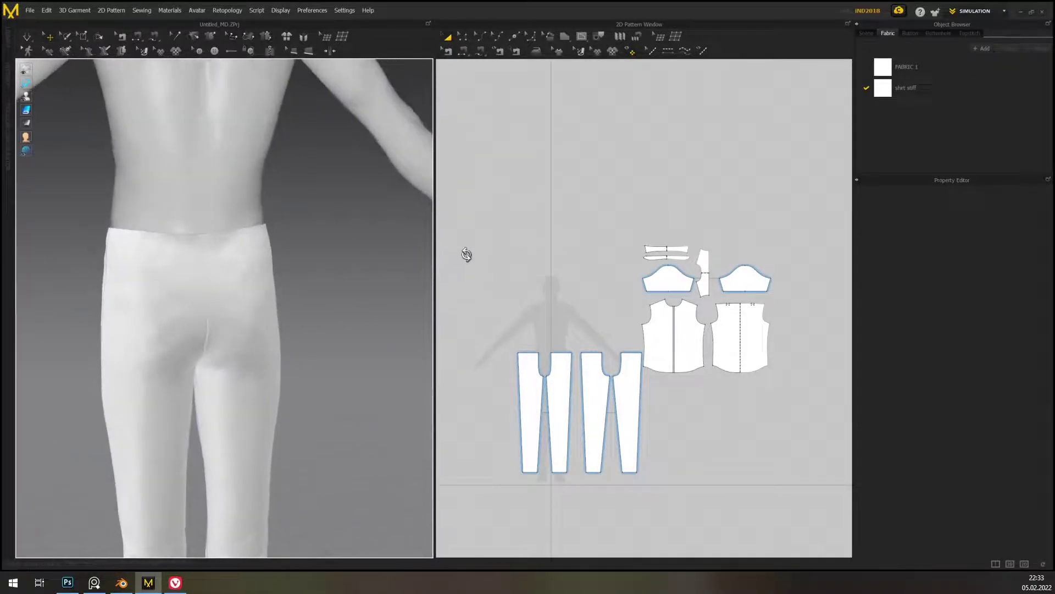
- Examine the seat, the backs of the legs and the lower legs down to the hems for fit and wrinkles
middle_click_drag(351, 401, 339, 288)
right_click_drag(338, 288, 336, 288)
scroll(317, 264, "up", 4)
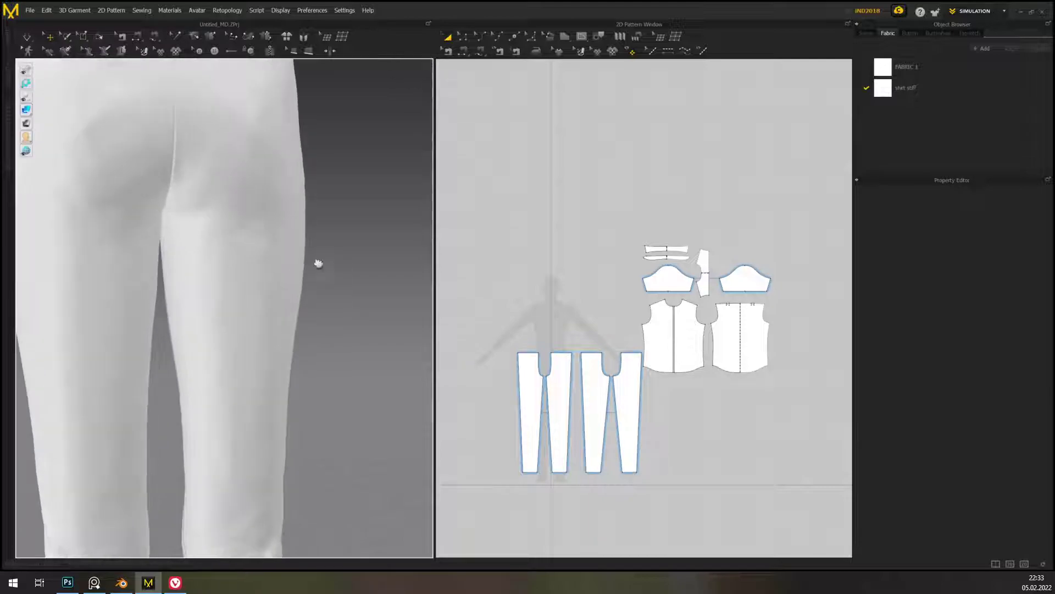
middle_click_drag(317, 265, 375, 439)
scroll(355, 348, "up", 2)
middle_click_drag(350, 346, 340, 324)
right_click_drag(339, 324, 398, 312)
right_click_drag(310, 456, 289, 384)
scroll(296, 392, "down", 3)
scroll(296, 391, "down", 2)
right_click_drag(337, 233, 475, 267)
scroll(315, 366, "down", 2)
middle_click_drag(342, 327, 344, 261)
middle_click_drag(258, 246, 214, 199)
middle_click_drag(337, 211, 360, 278)
scroll(344, 296, "down", 3)
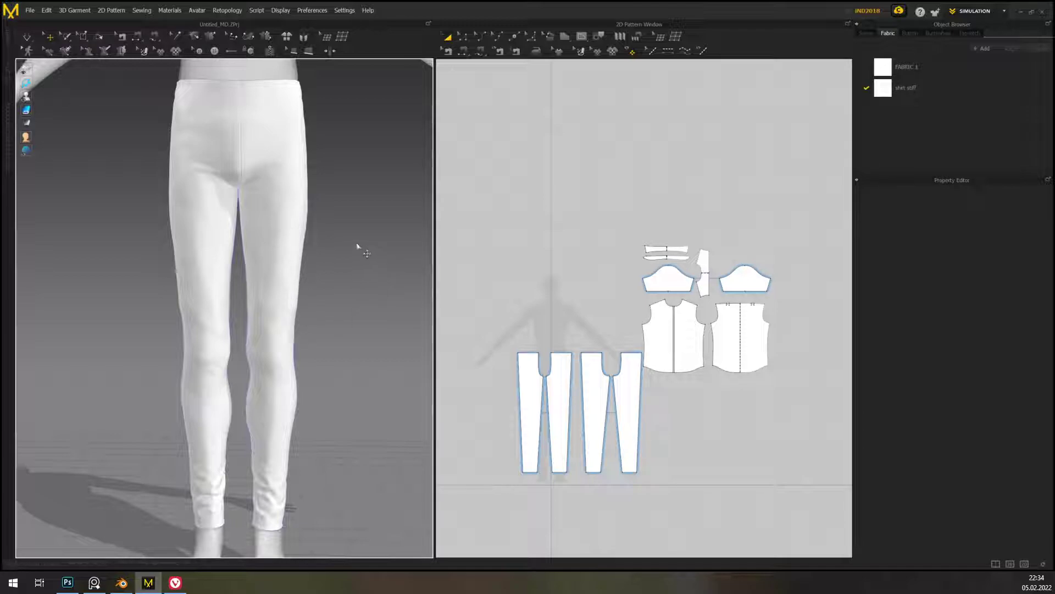
- Switch the garment display to the strain map and examine the trousers' tension from the front and side, from waist to hems
middle_click_drag(357, 246, 370, 235)
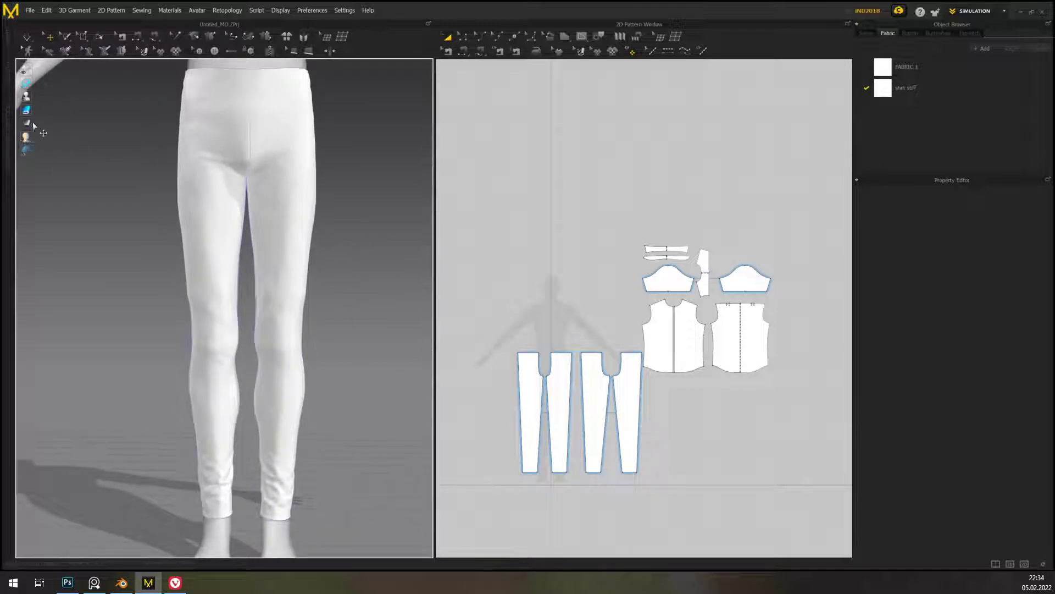
mouse_move(42, 124)
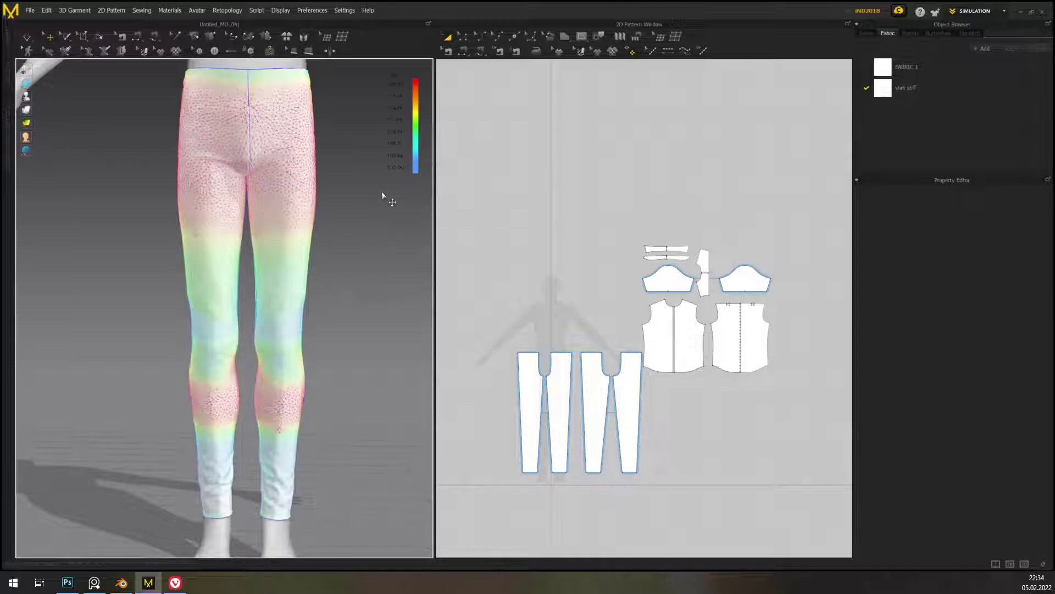
middle_click_drag(383, 192, 379, 227)
right_click_drag(362, 249, 210, 251)
right_click_drag(286, 213, 73, 286)
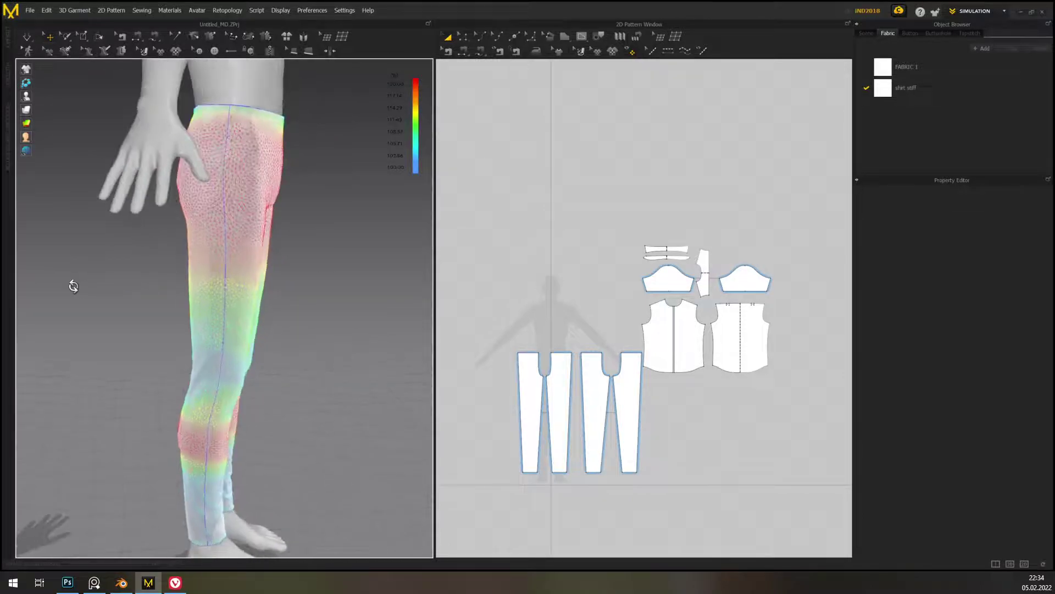
right_click_drag(270, 281, 309, 276)
right_click_drag(524, 377, 518, 315)
mouse_move(323, 329)
right_mouse_down()
mouse_move(304, 346)
mouse_move(212, 323)
mouse_move(172, 342)
mouse_move(155, 335)
mouse_move(331, 342)
mouse_move(309, 342)
right_mouse_up()
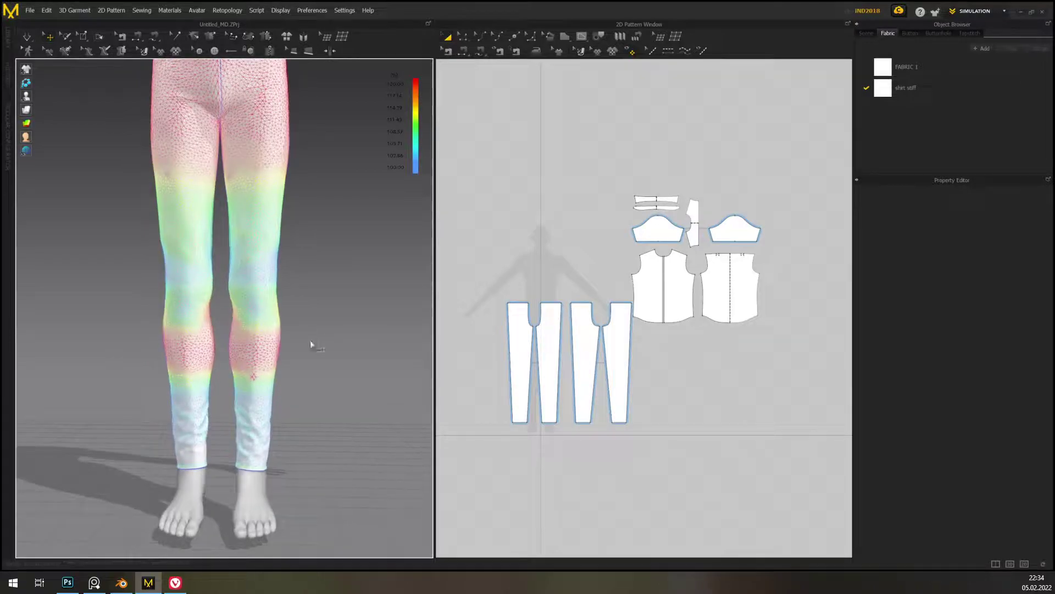
middle_click_drag(310, 342, 319, 353)
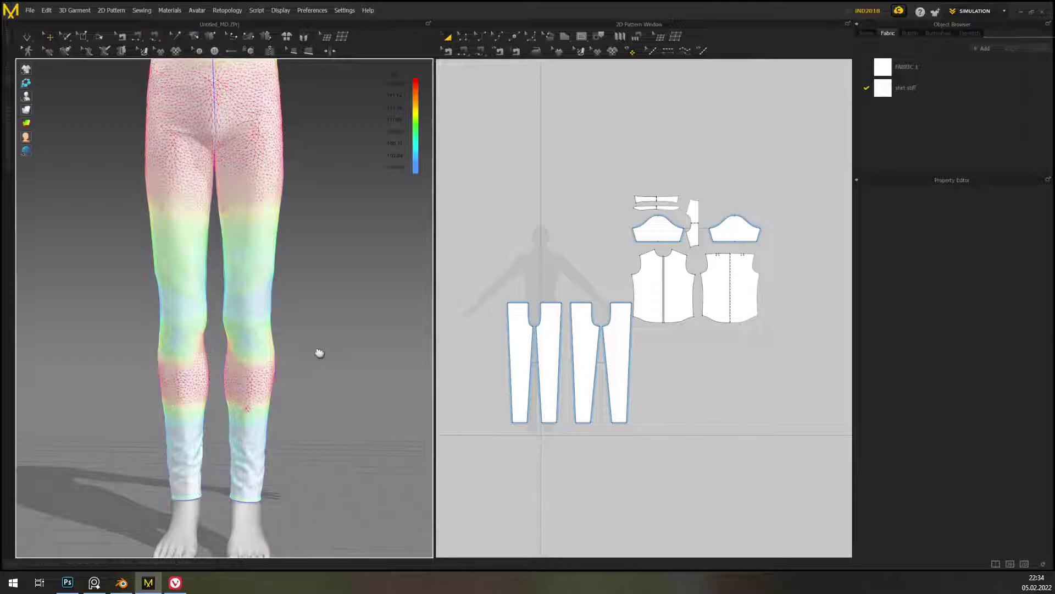
scroll(344, 302, "down", 8)
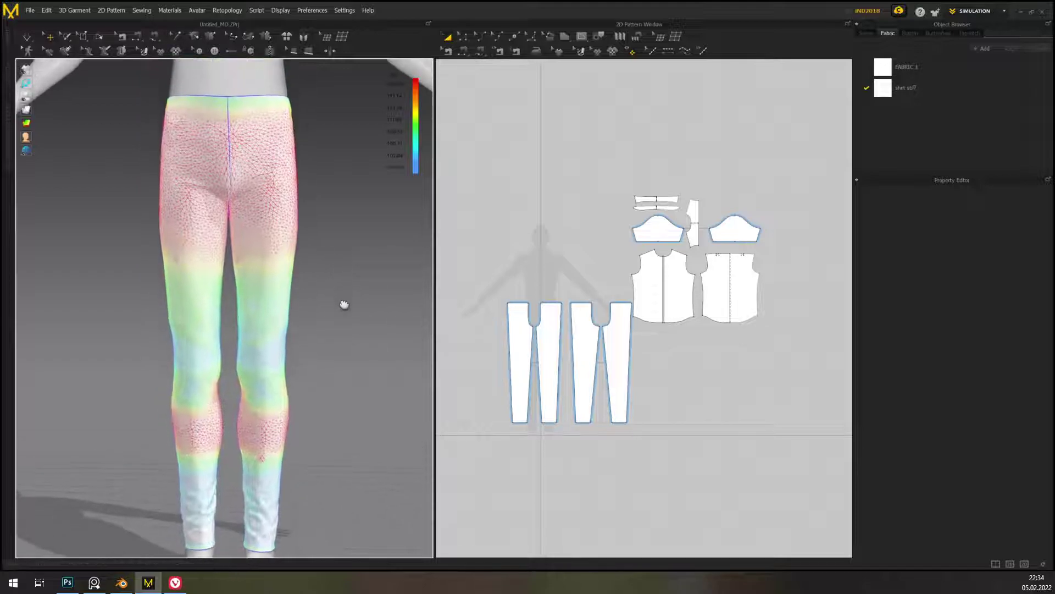
middle_click_drag(345, 306, 357, 314)
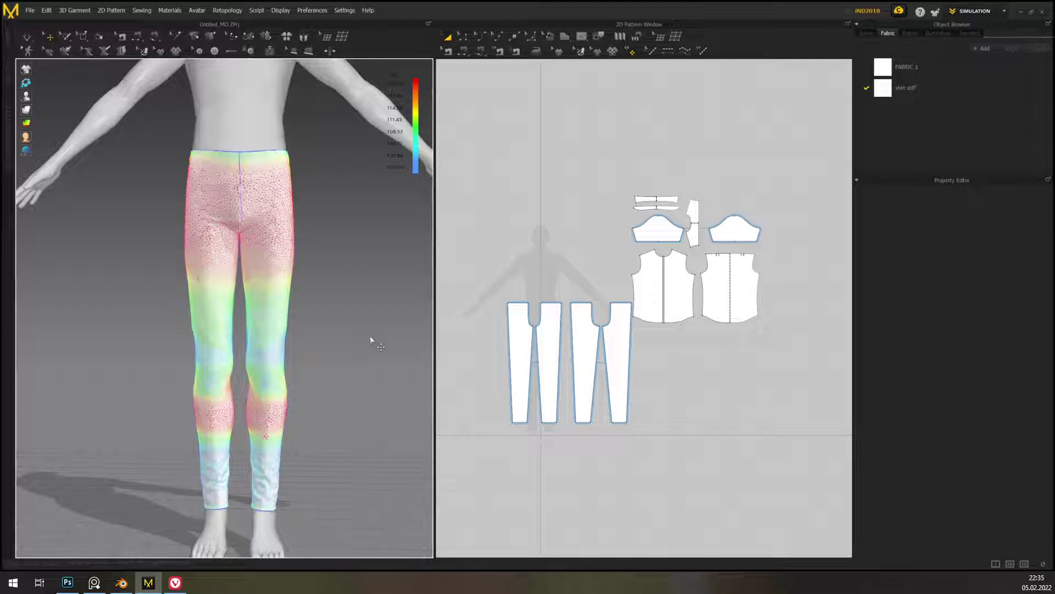
middle_click_drag(393, 290, 386, 291)
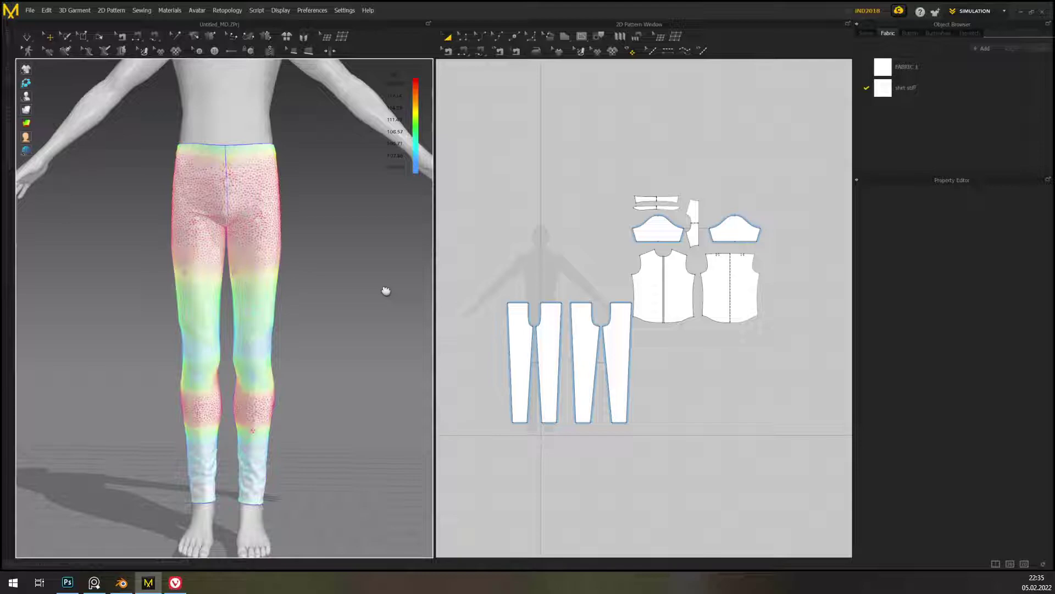
middle_click_drag(386, 290, 364, 283)
- Widen the trouser hems to about 160 mm per panel by moving the inner hem corners of the front and back panels inward
scroll(540, 407, "up", 5)
middle_click_drag(539, 405, 577, 406)
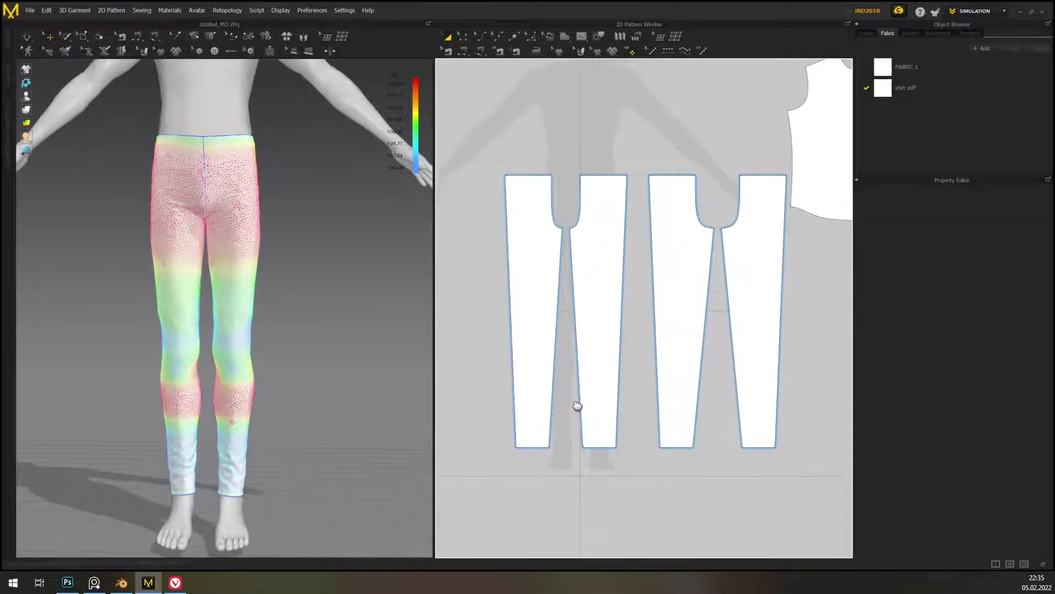
right_click_drag(297, 394, 236, 384)
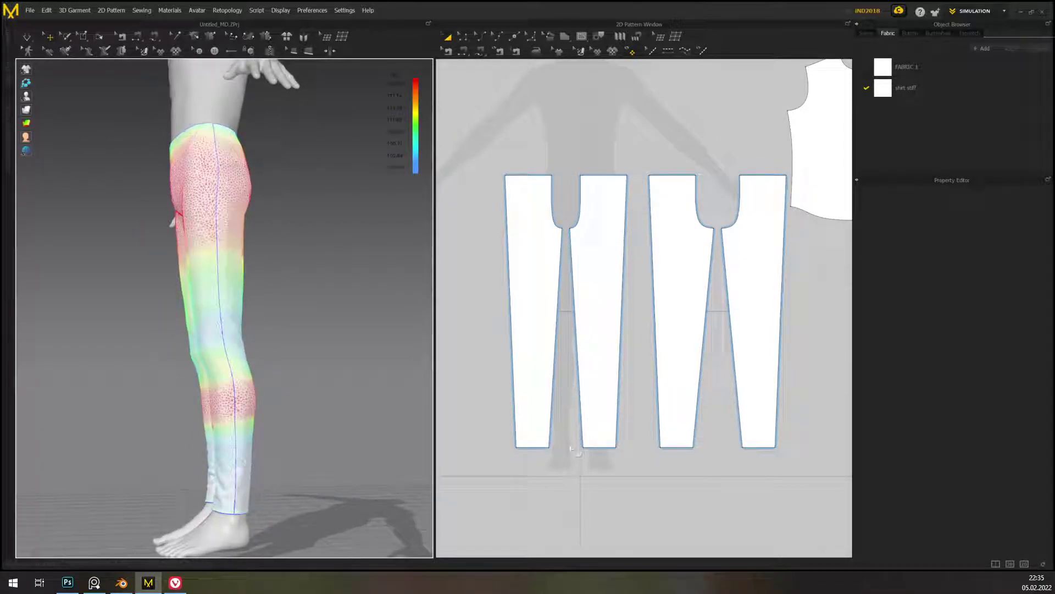
left_click(465, 37)
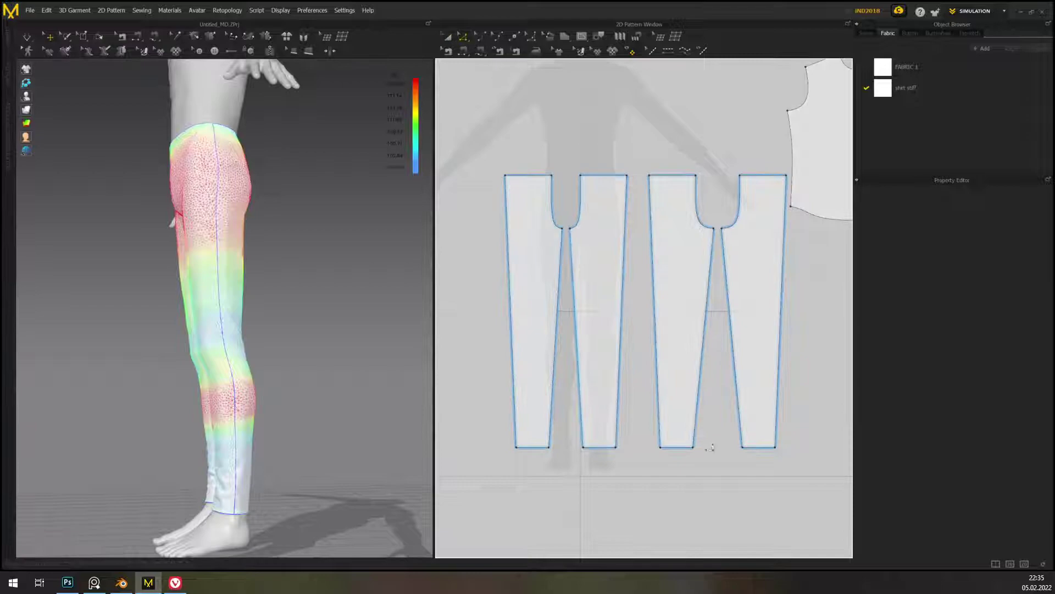
left_click(693, 447)
left_click(550, 447, "shift")
left_click_drag(550, 447, 555, 449)
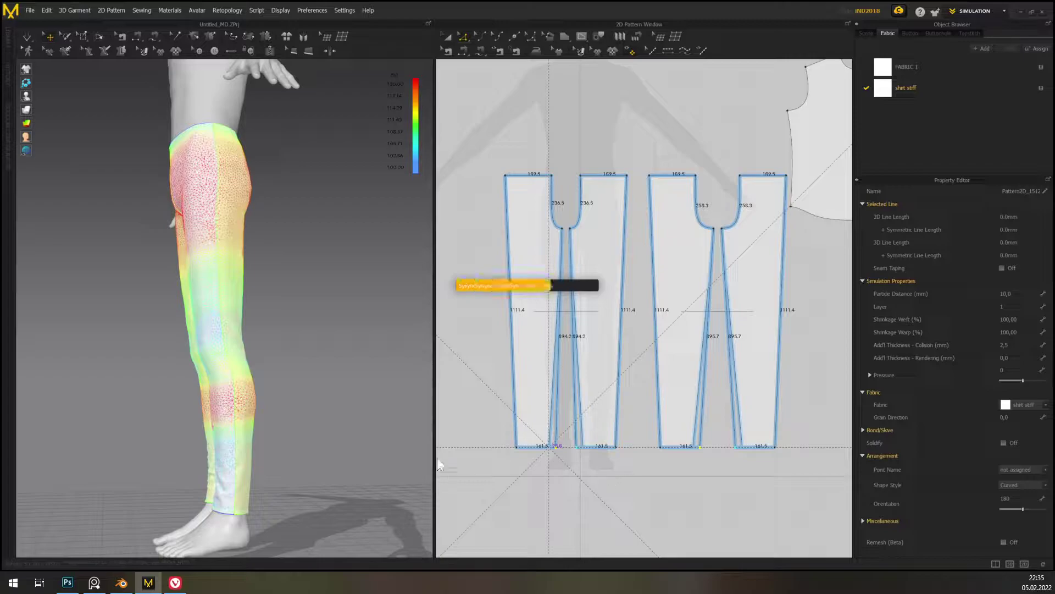
- Simulate the widened trousers in the plain white render style and tug both lower legs so the fabric settles around the calves
right_click_drag(359, 321, 386, 352)
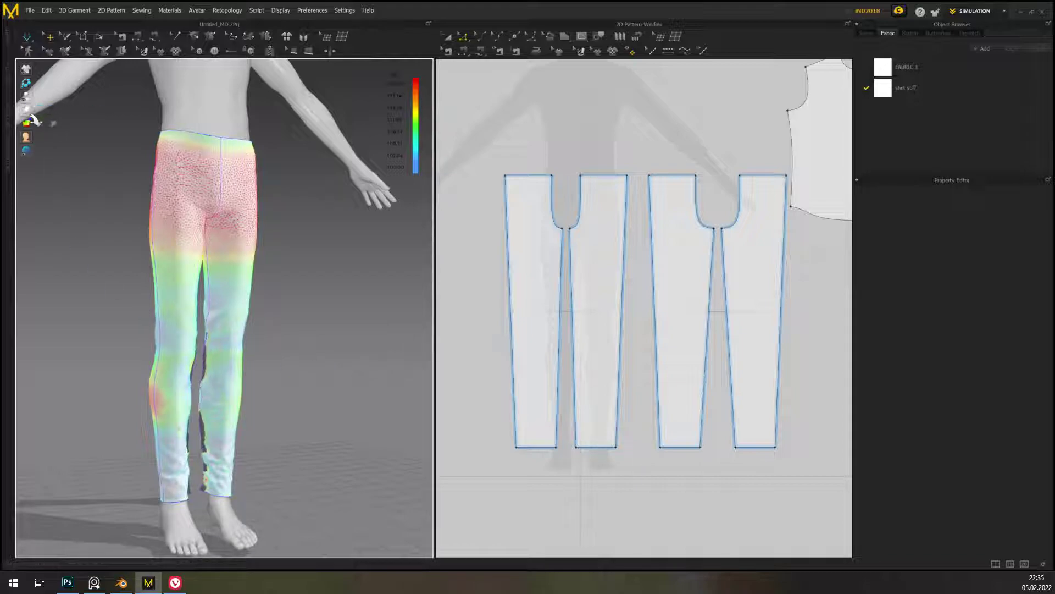
scroll(216, 405, "up", 3)
right_click_drag(217, 405, 271, 308)
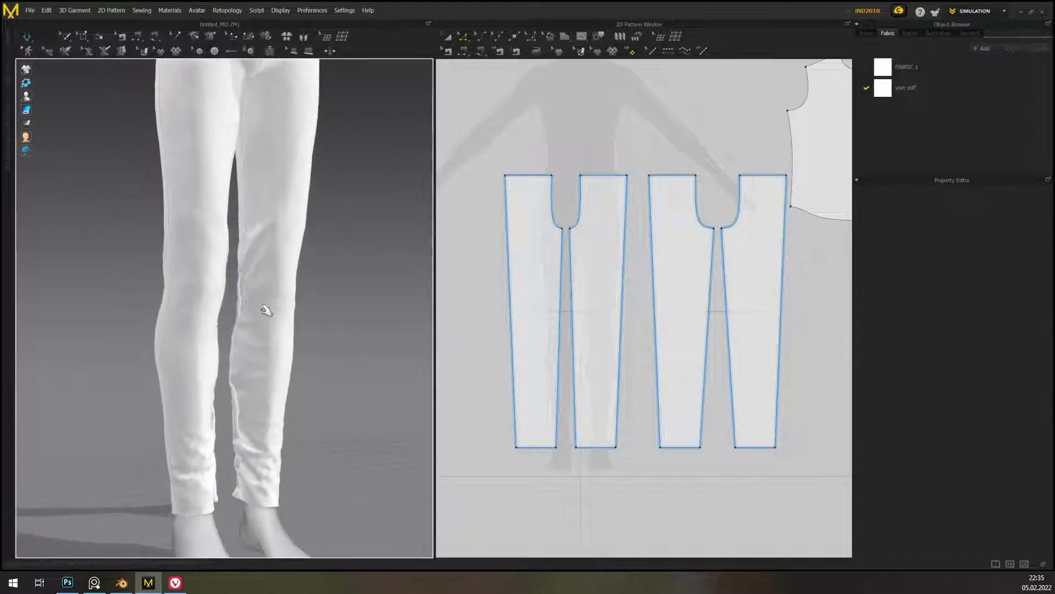
left_click(263, 306)
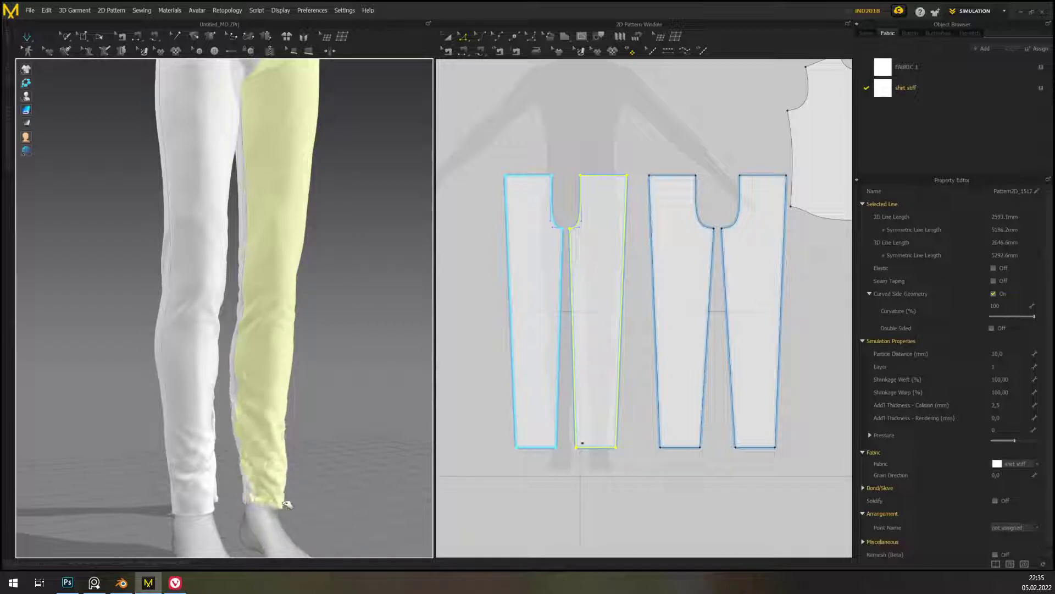
right_click_drag(235, 485, 200, 478)
left_click(216, 421)
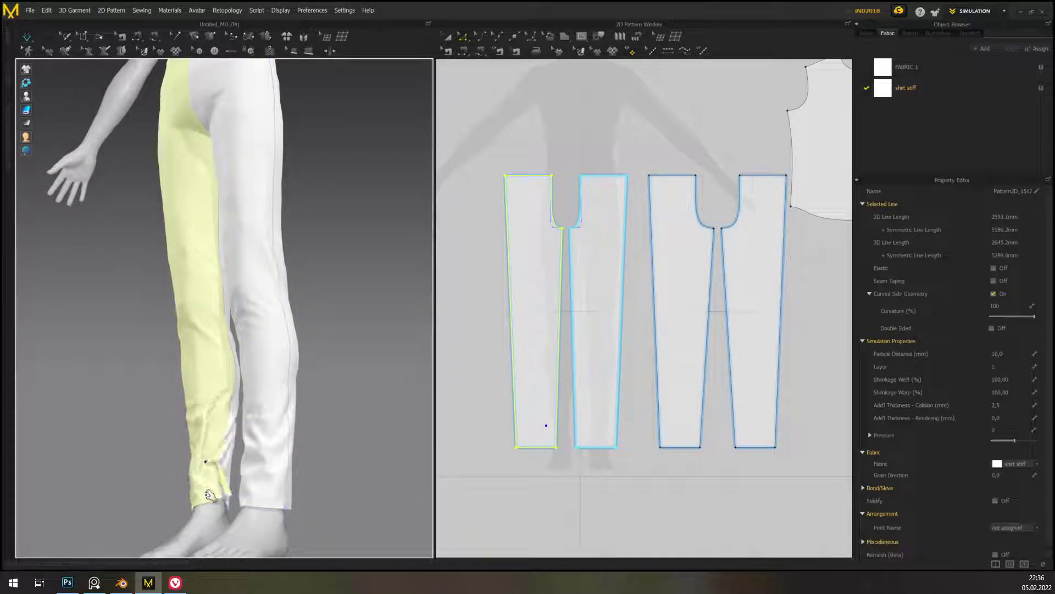
left_click(341, 407)
right_click_drag(341, 408, 471, 330)
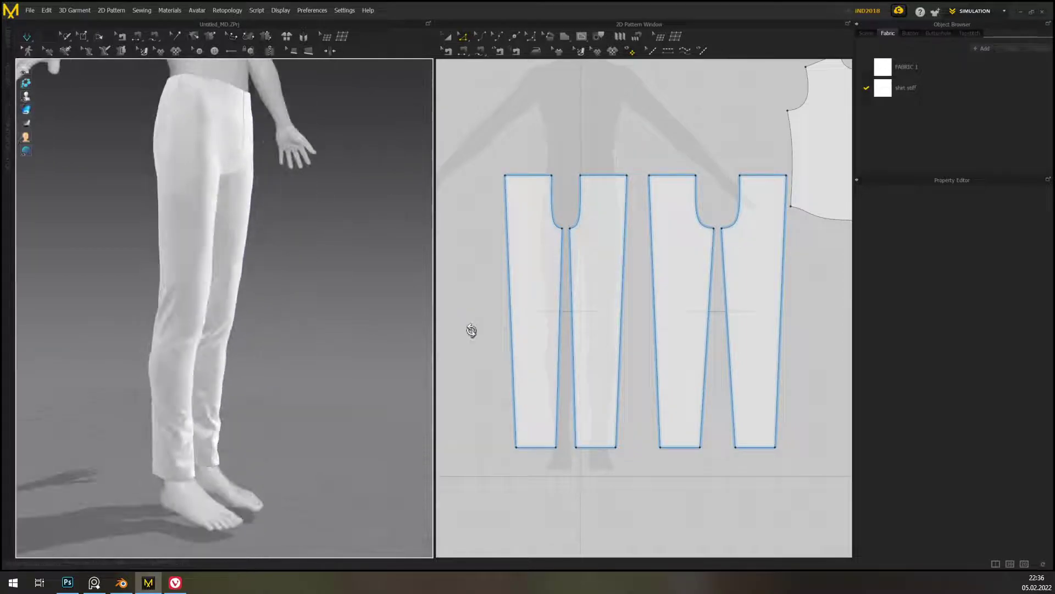
- Show the strain map again and examine the tension on the simulated trousers around the hips and upper legs
left_click(40, 123)
right_click_drag(302, 345, 344, 370)
middle_click_drag(344, 370, 322, 455)
right_click_drag(308, 436, 339, 434)
middle_click_drag(318, 379, 308, 398)
right_click_drag(302, 384, 271, 385)
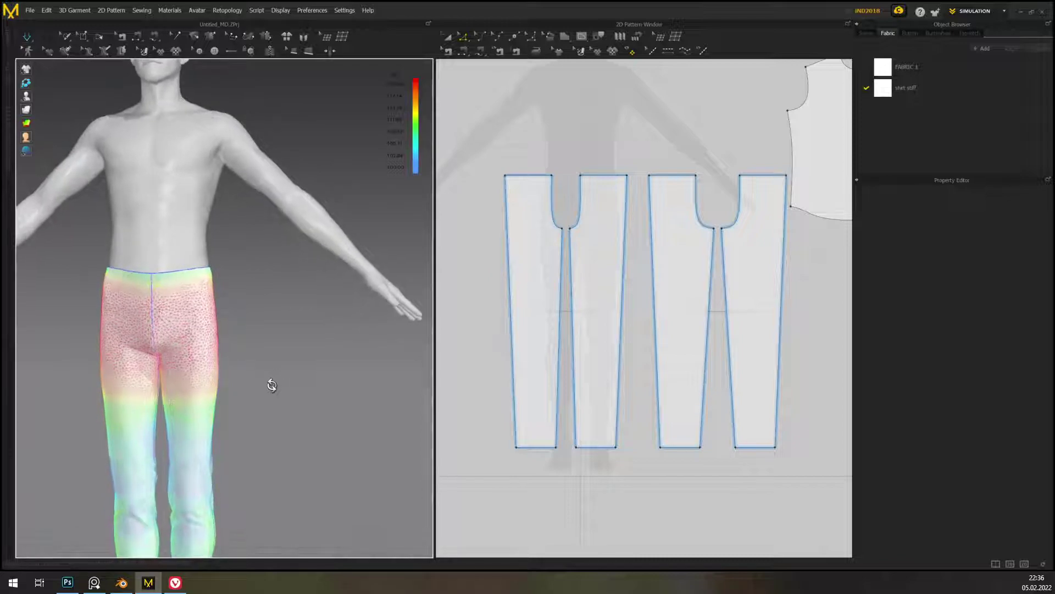
middle_click_drag(662, 276, 713, 290)
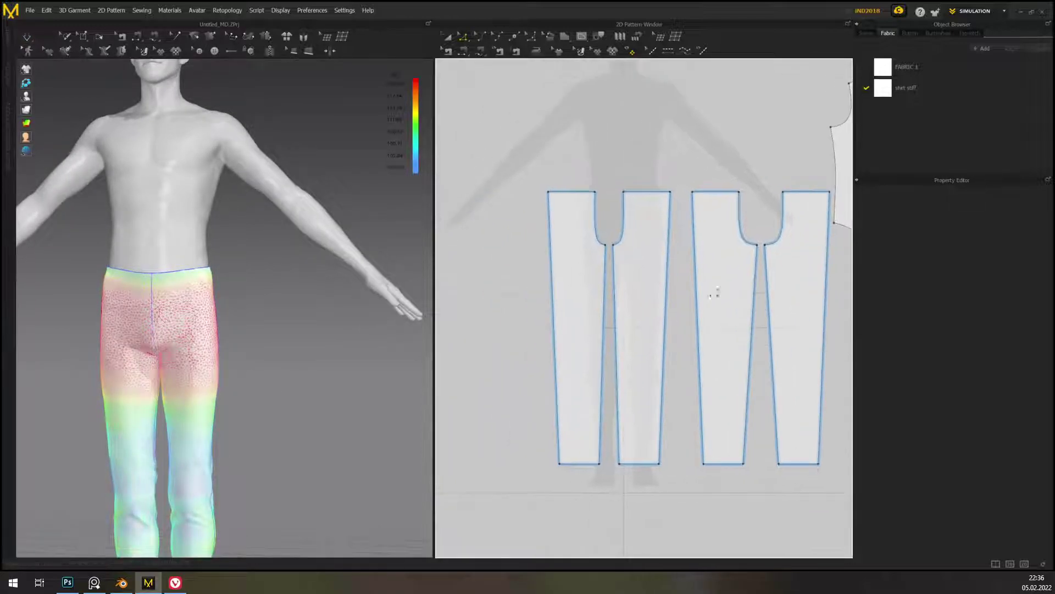
middle_click_drag(583, 254, 588, 272)
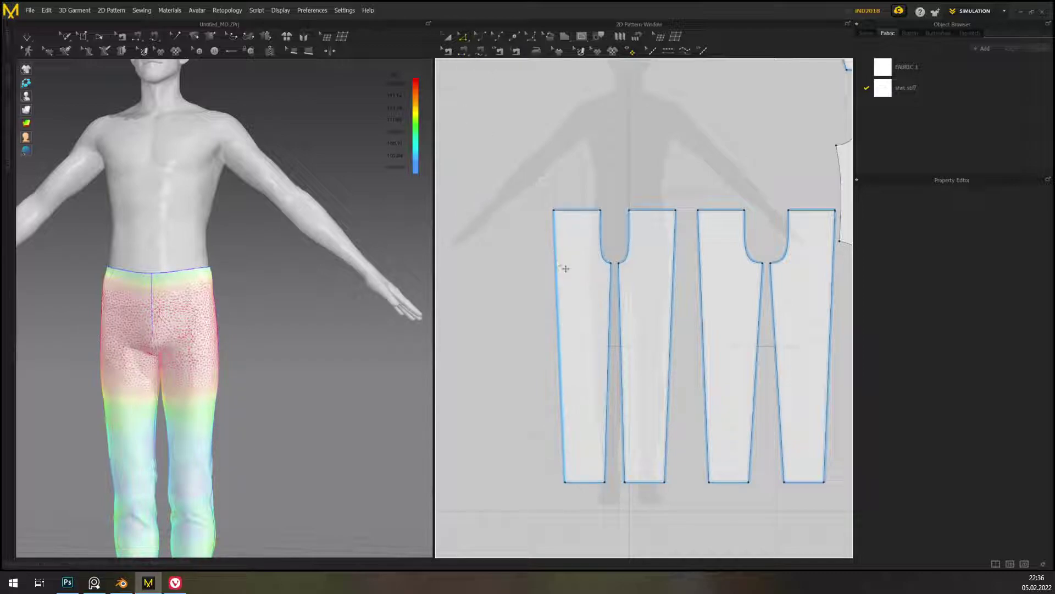
- Select the front trouser panel and inspect the strain at the outer hip up close from several angles
left_click(212, 336)
scroll(688, 251, "up", 2)
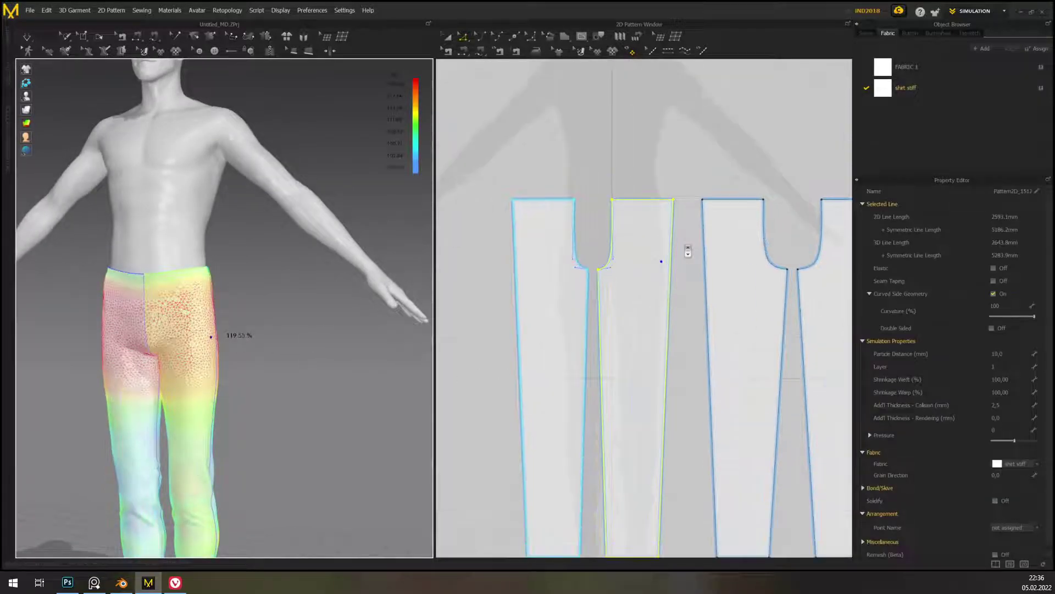
right_click_drag(302, 342, 341, 335)
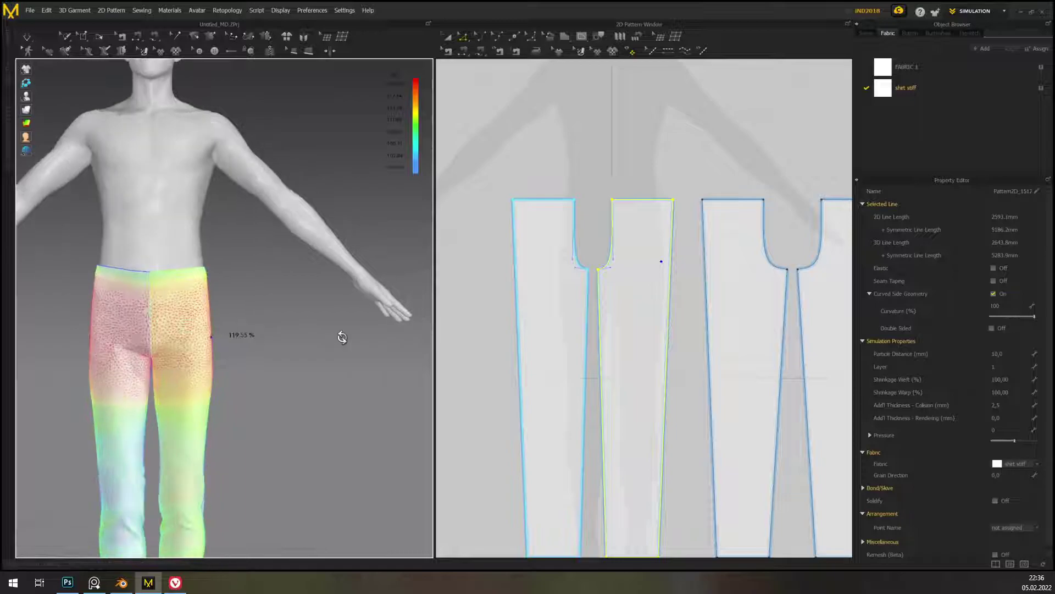
middle_click_drag(295, 354, 325, 347)
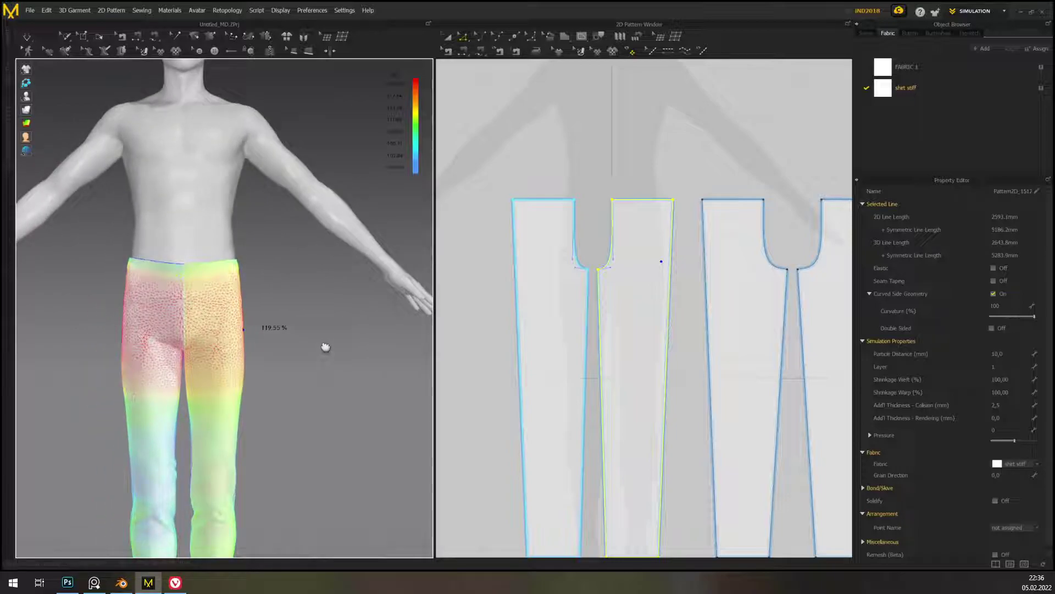
scroll(324, 347, "up", 3)
right_click_drag(323, 349, 246, 370)
right_click_drag(335, 325, 278, 290)
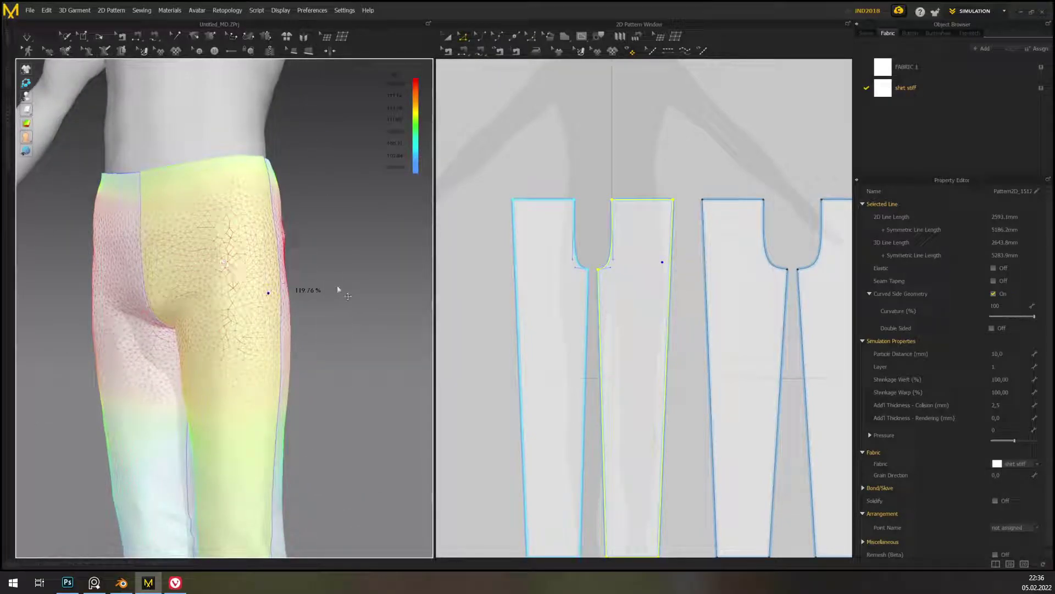
middle_click_drag(346, 293, 328, 305)
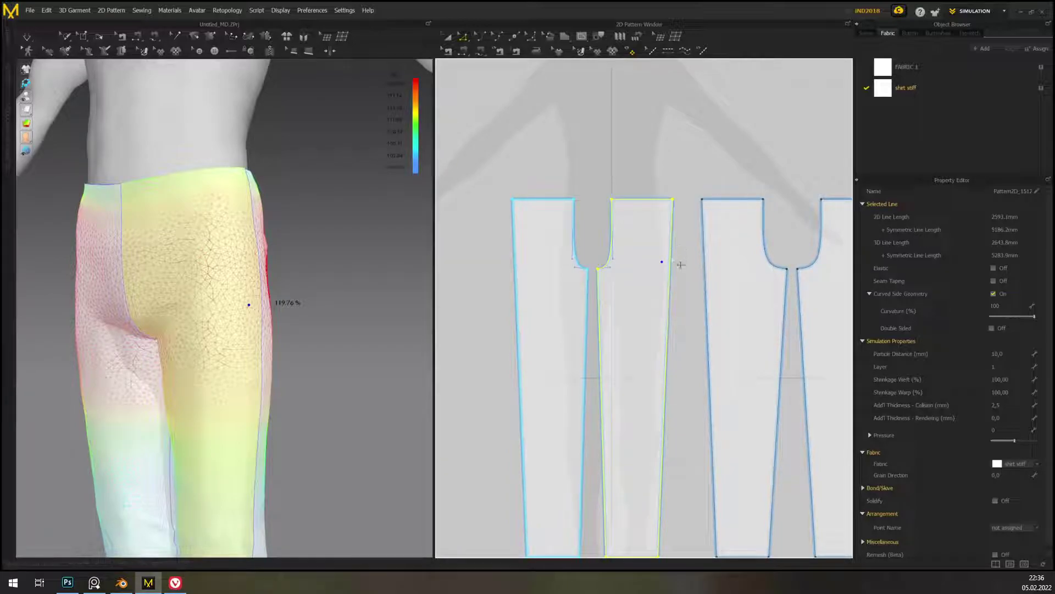
- Split the front panel's outer side line into two lines, setting the upper one to 200 mm
right_click(679, 271)
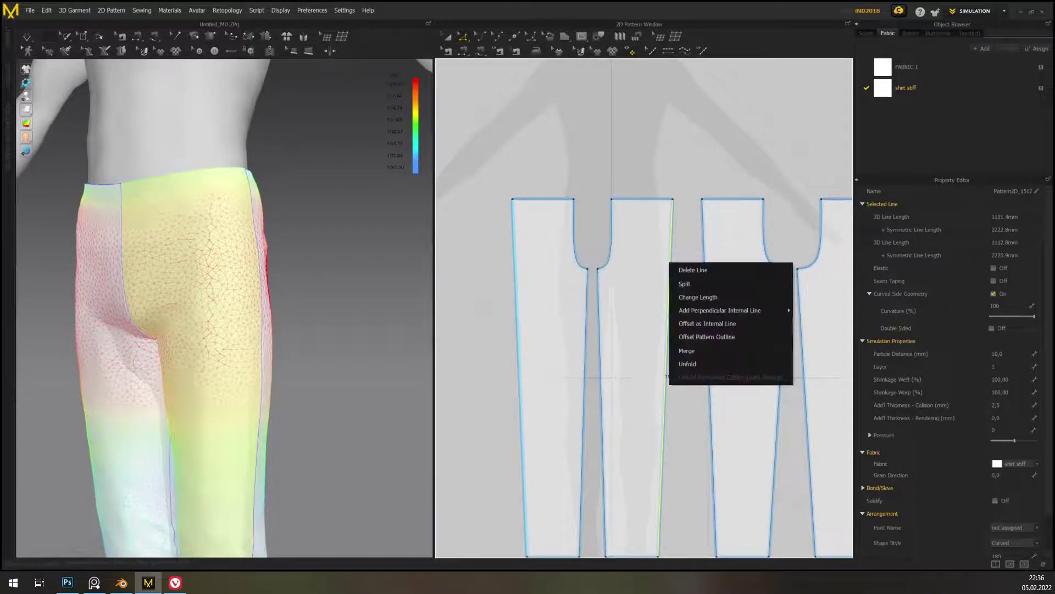
left_click(701, 285)
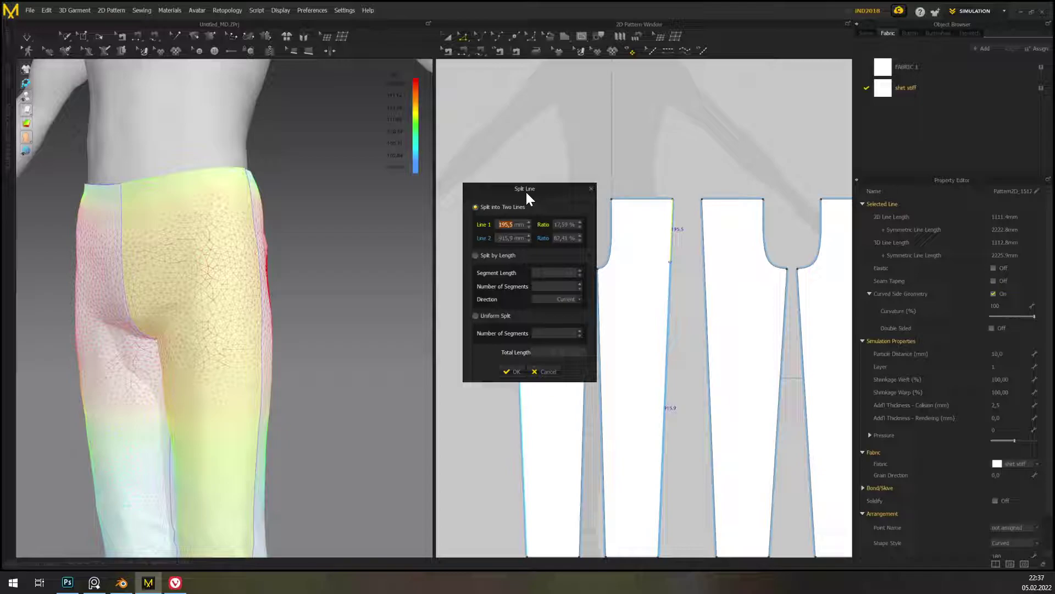
type("200")
left_click(515, 374)
left_click(605, 423)
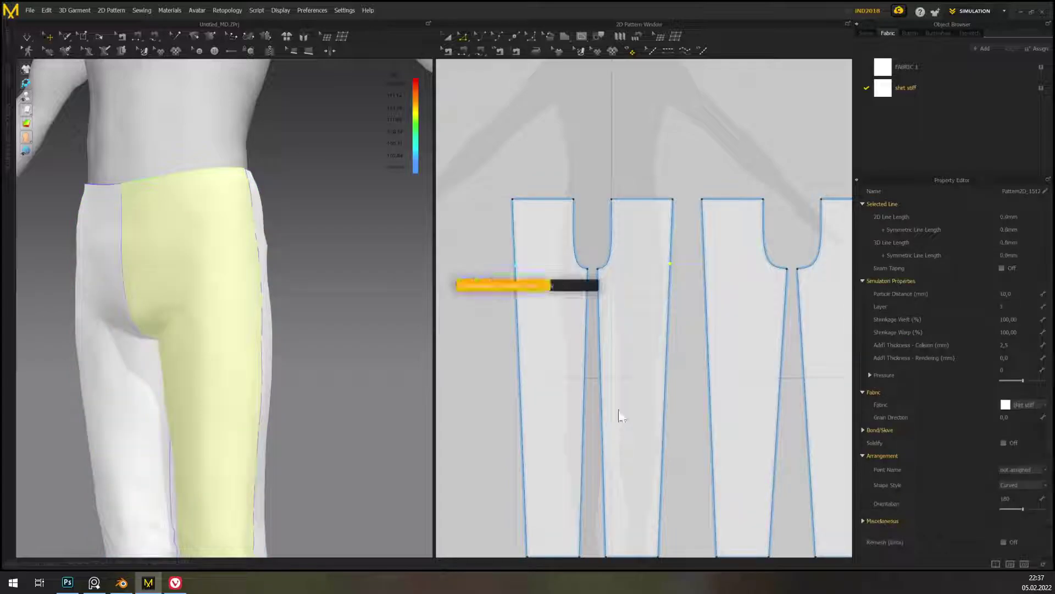
- Split the back panel's outer side line into two lines with a first line length of 200 mm
right_click(705, 259)
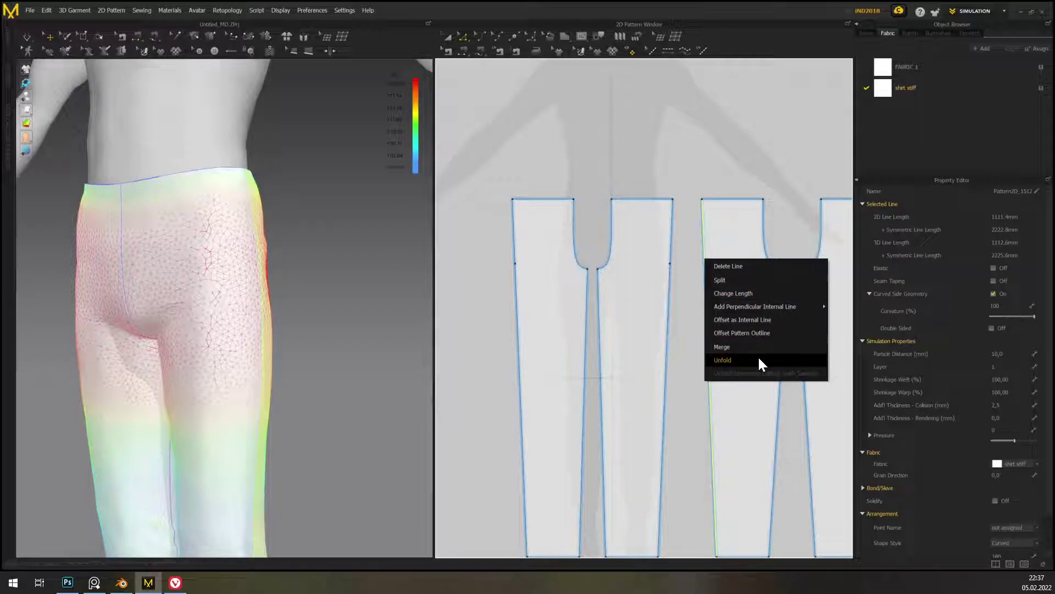
left_click(734, 281)
type("200")
key("Return")
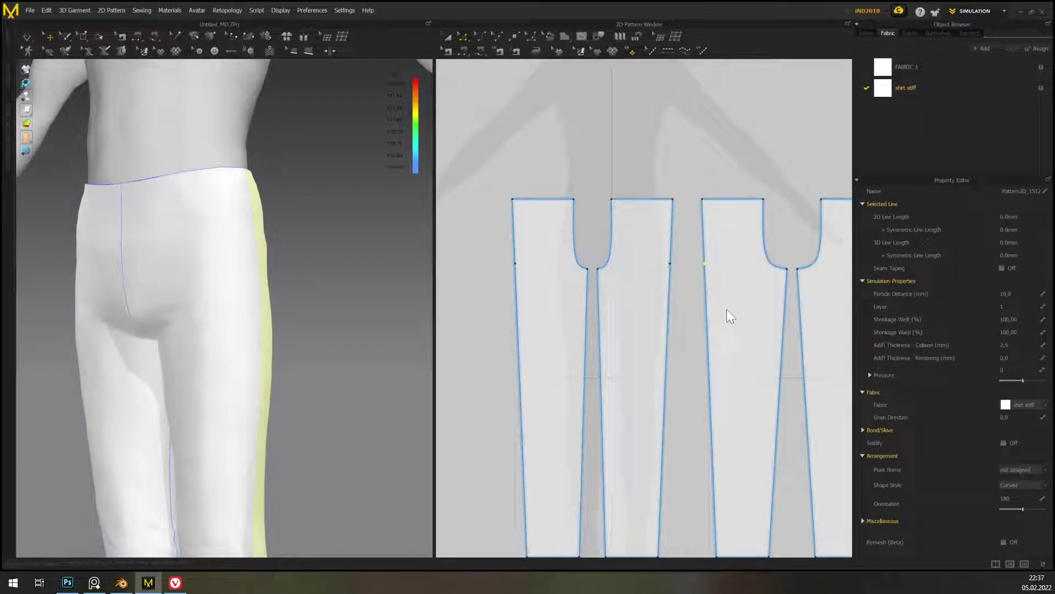
- Move the hip split points of the front and back panels outward to widen the hips, and simulate to check the strain
right_click_drag(727, 309, 611, 323)
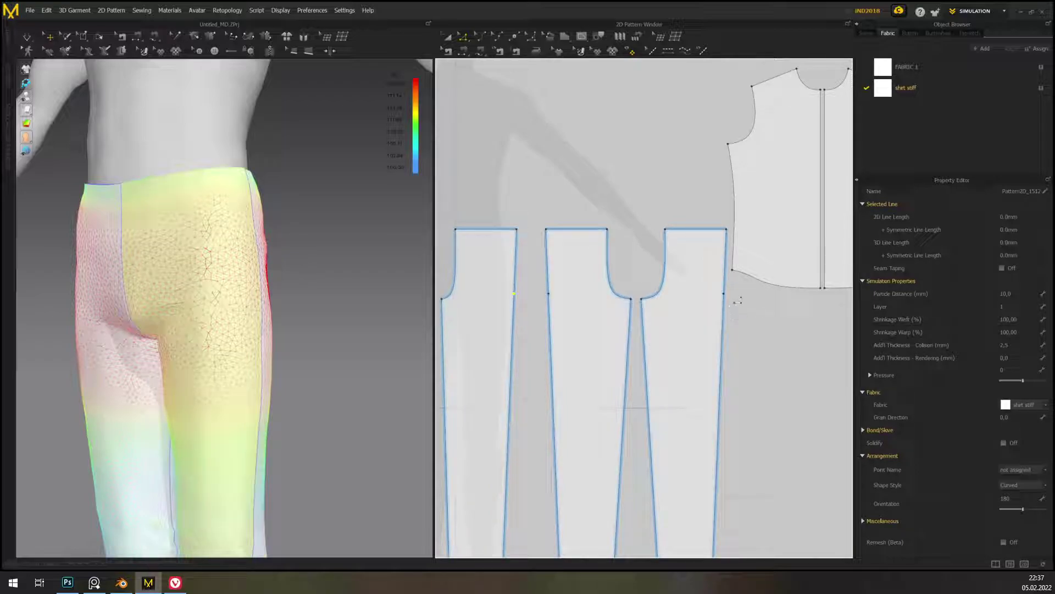
left_click_drag(724, 294, 737, 303)
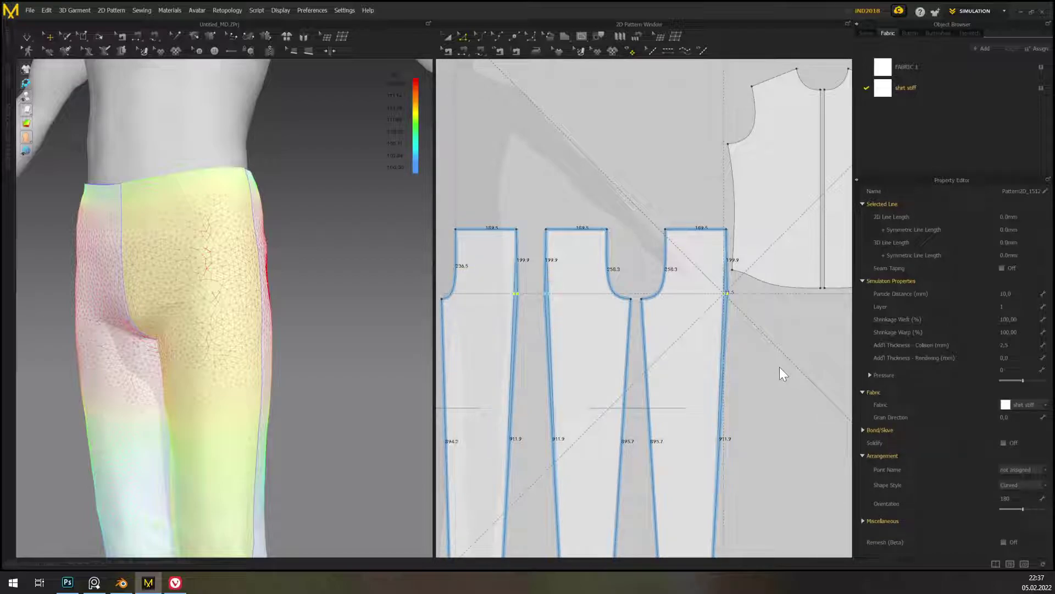
middle_click_drag(308, 349, 314, 310)
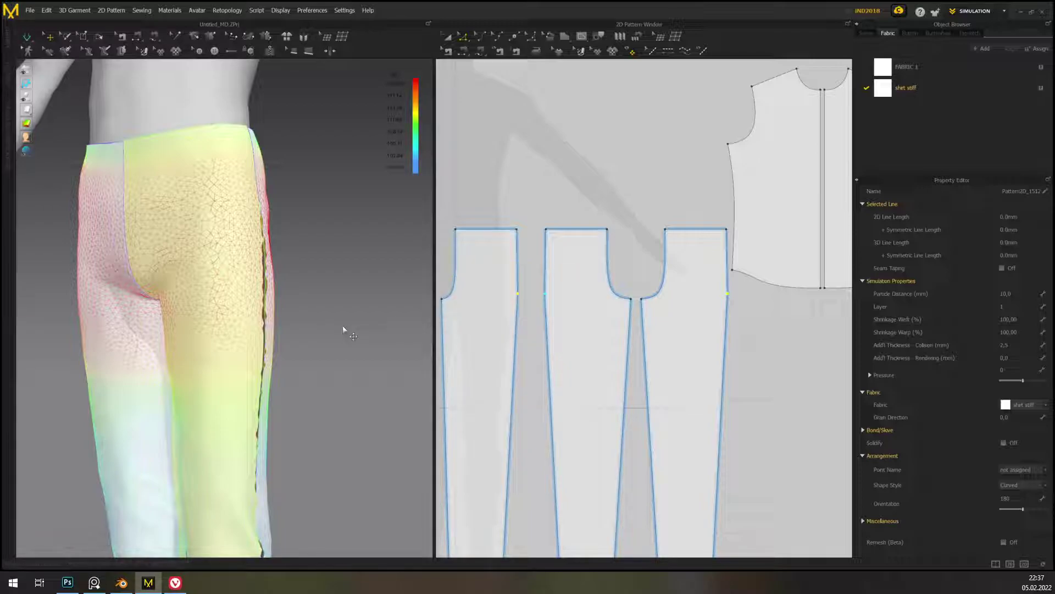
middle_click_drag(370, 363, 362, 338)
right_click_drag(362, 338, 358, 442)
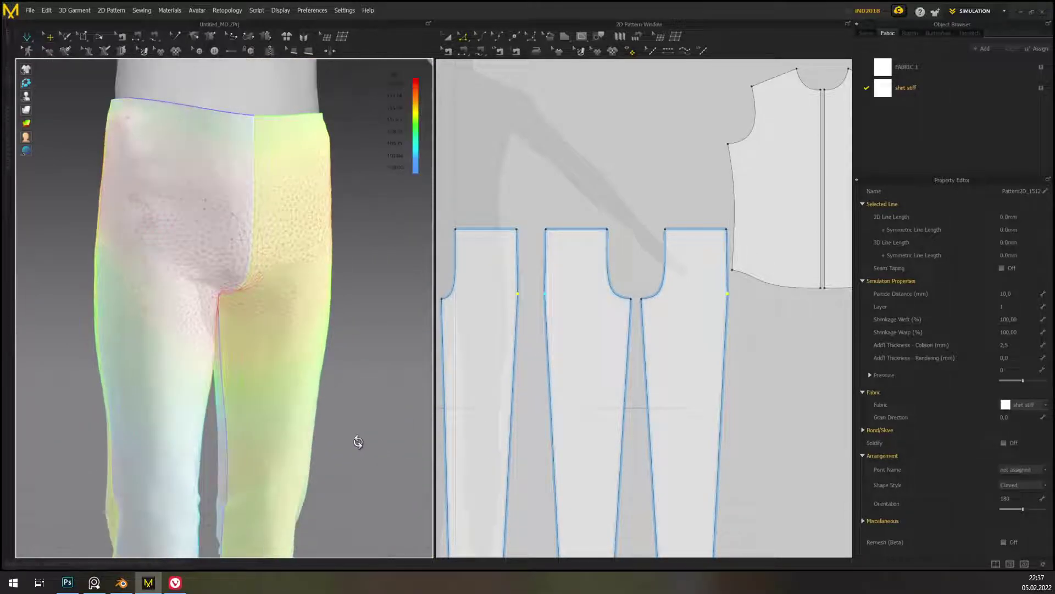
scroll(622, 359, "up", 2)
mouse_move(367, 278)
right_mouse_down()
mouse_move(504, 283)
mouse_move(358, 273)
right_mouse_up()
middle_click_drag(358, 273, 397, 272)
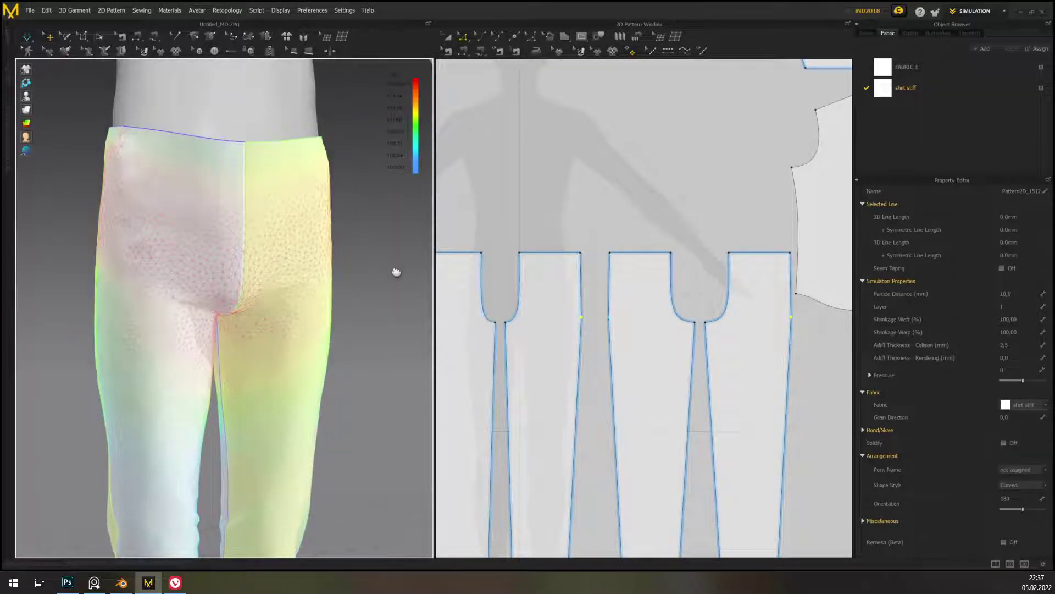
- Reshape the front trouser panels' crotch curve into a smoother, flatter arc by adjusting both of its curve handles
scroll(631, 296, "up", 5)
left_click(558, 327)
scroll(582, 330, "up", 3)
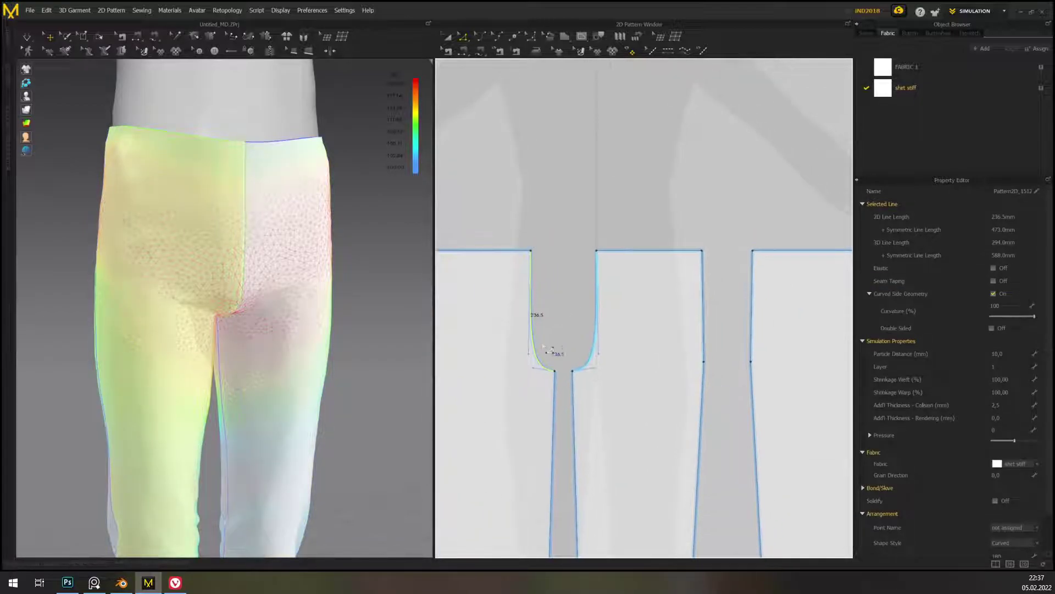
left_click_drag(526, 386, 539, 390)
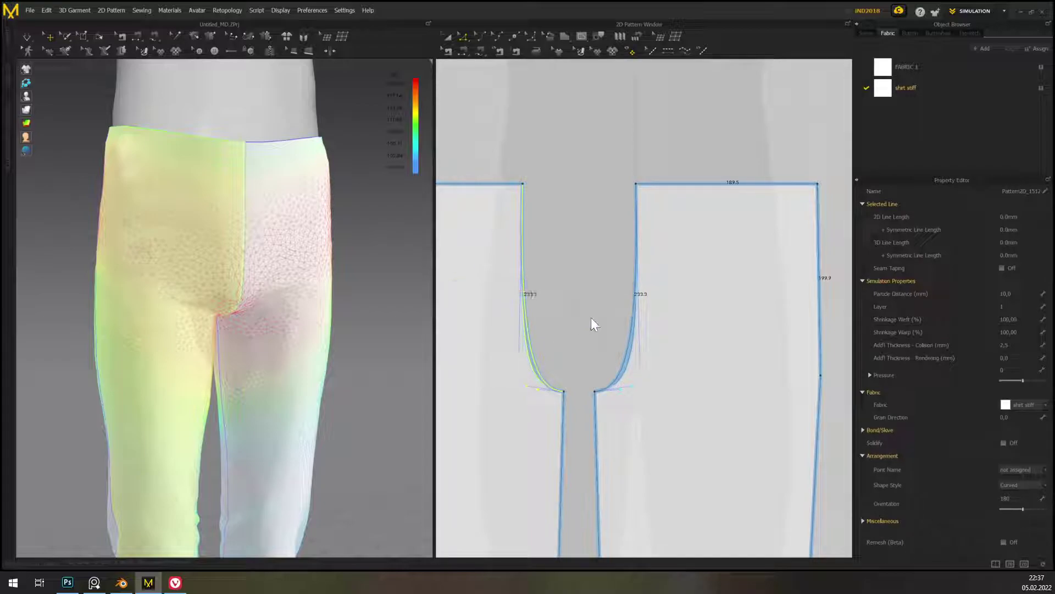
left_click(527, 373)
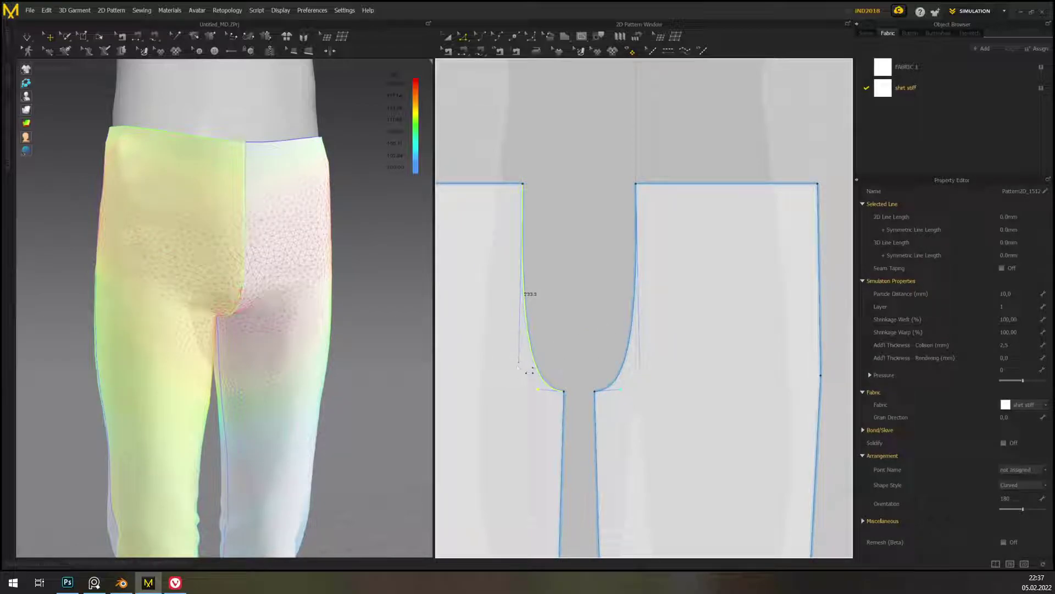
left_click_drag(527, 371, 538, 372)
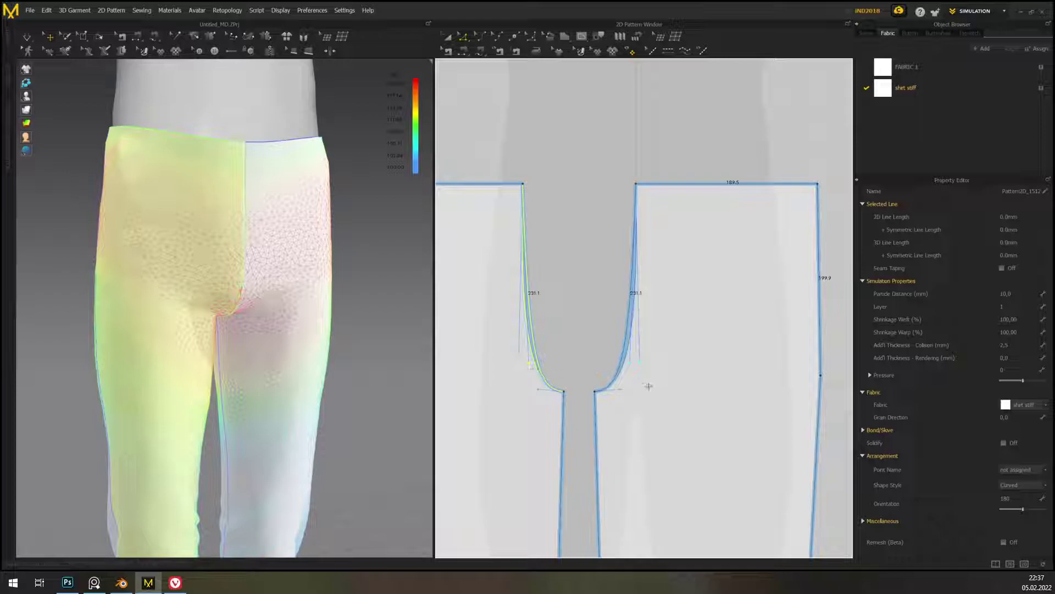
left_click(754, 325)
- Flatten the back trouser panels' crotch curve by moving its lower curve handle inward and shortening its upper one
middle_click_drag(754, 325, 559, 344)
middle_click_drag(813, 310, 539, 295)
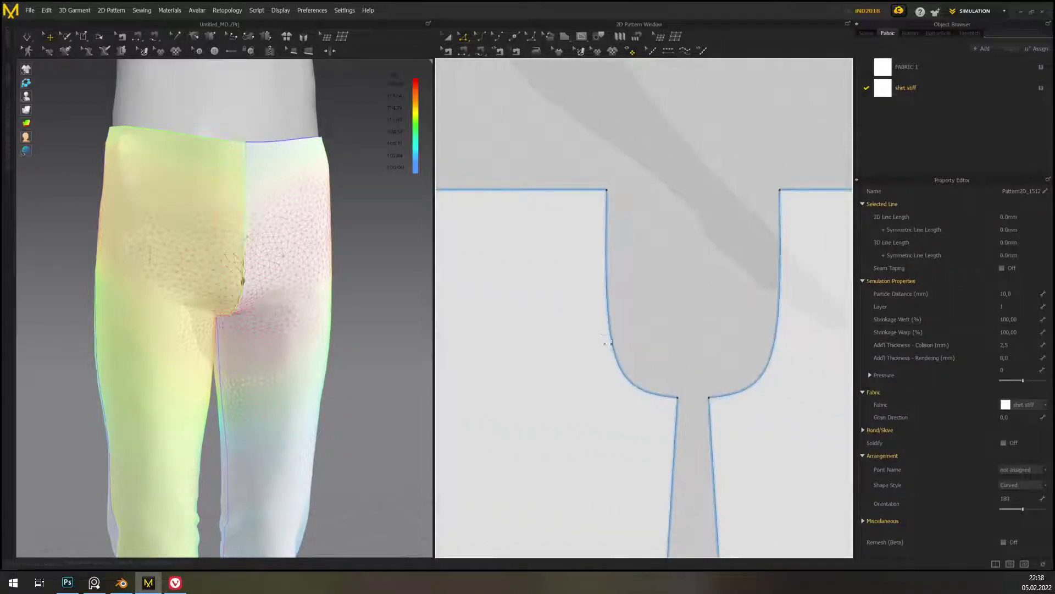
left_click(618, 357)
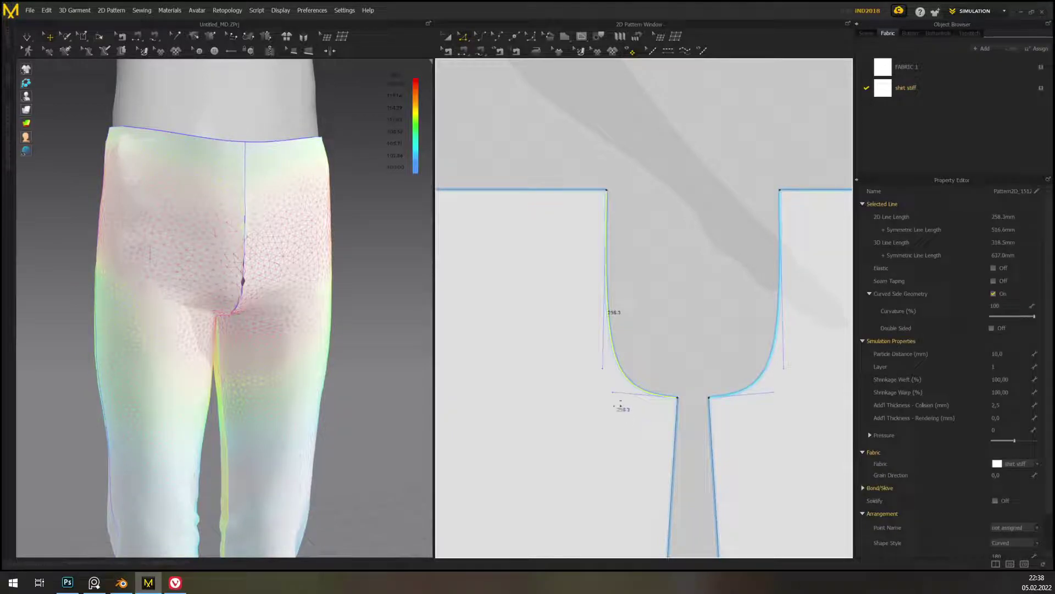
left_click_drag(613, 392, 634, 388)
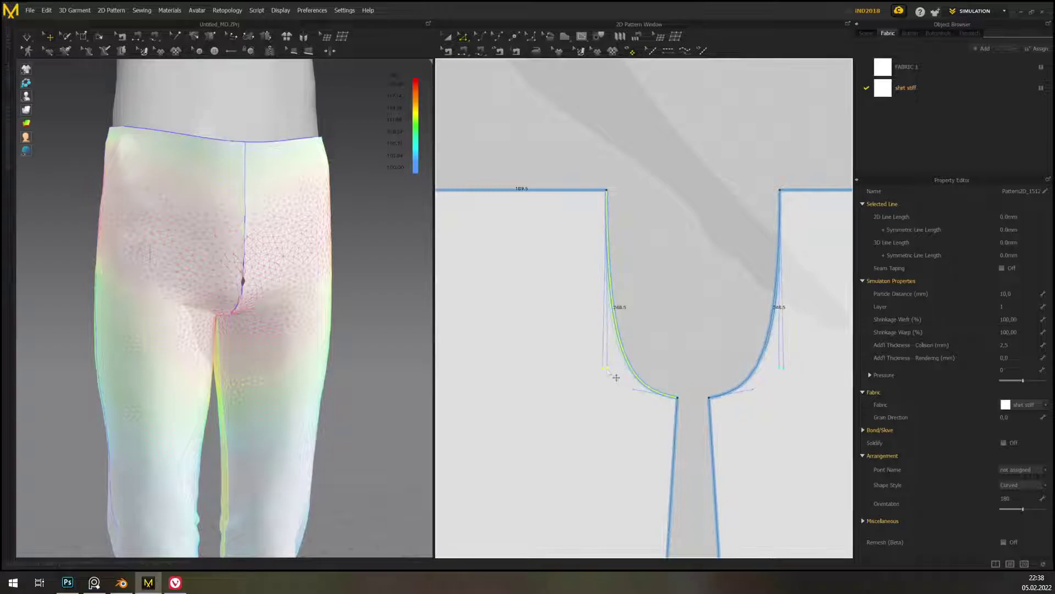
left_click_drag(607, 368, 608, 369)
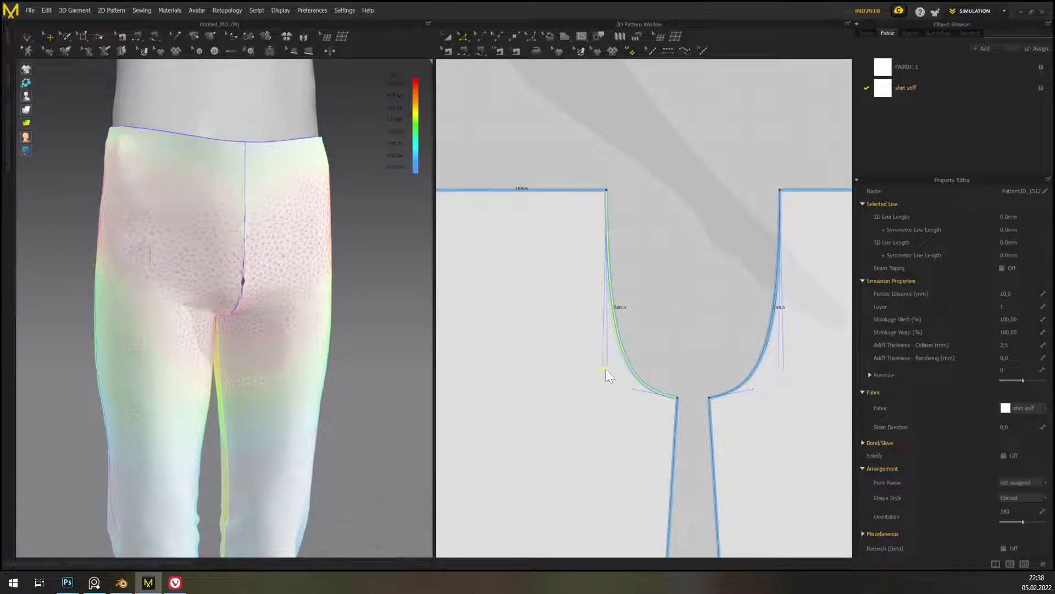
left_click_drag(608, 368, 609, 346)
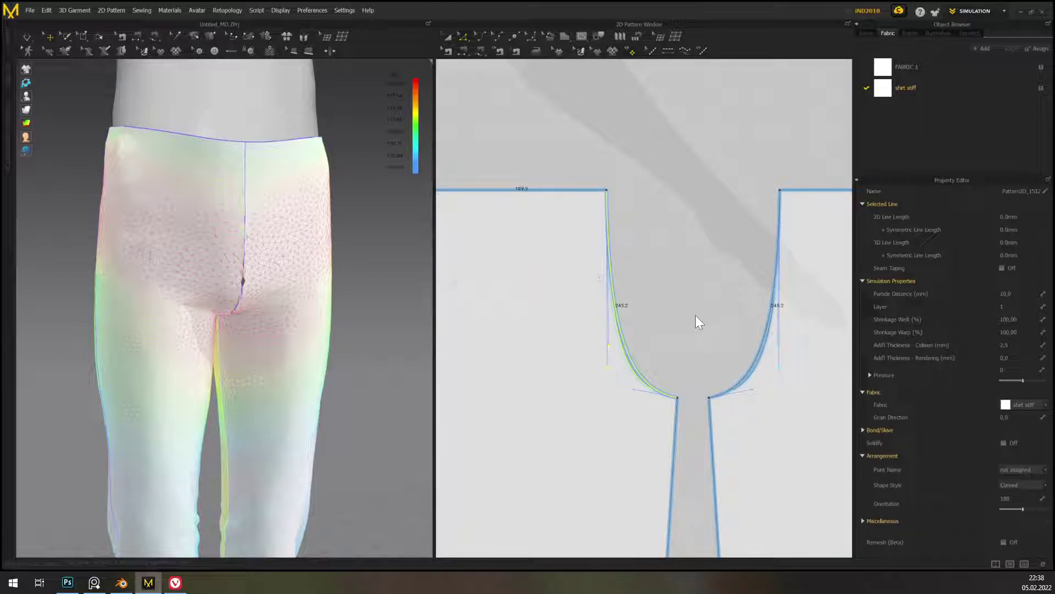
left_click(695, 317)
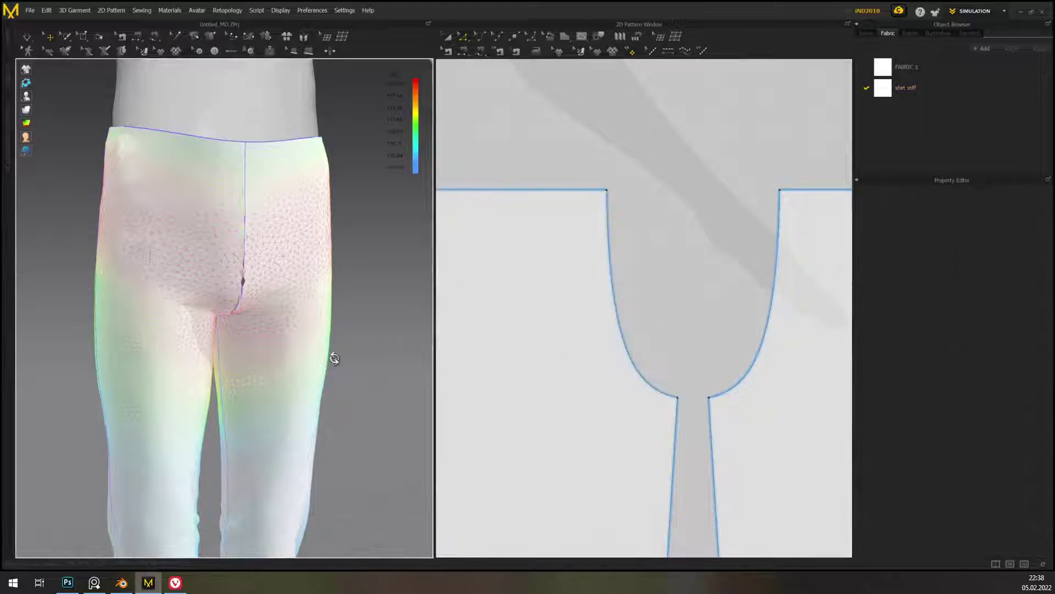
- Examine the strain map around the seat, crotch and hips, tugging the simulated cloth at the back to check the fit
right_click_drag(332, 358, 439, 361)
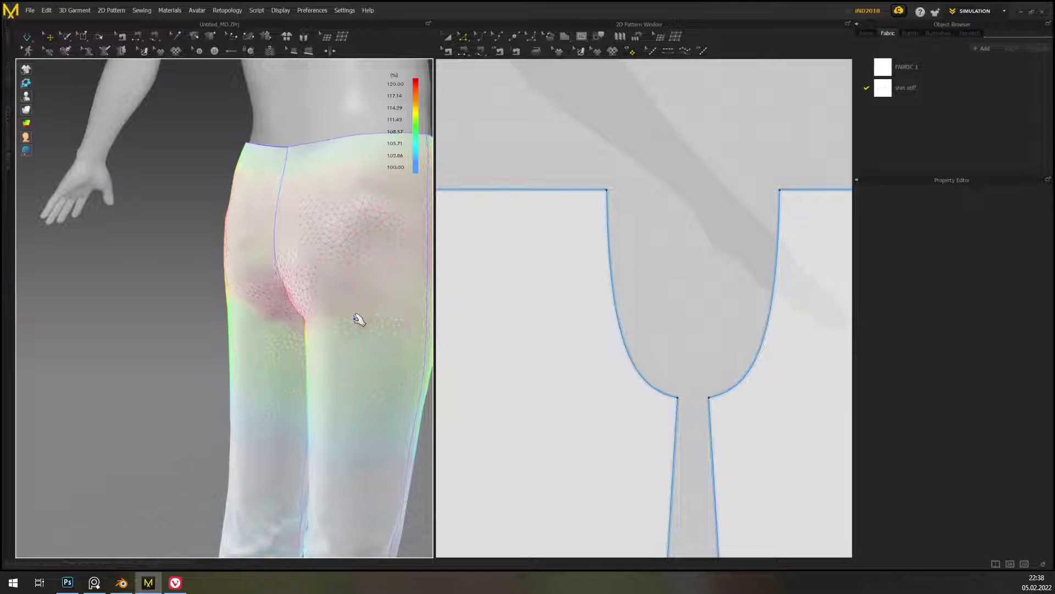
middle_click_drag(356, 315, 274, 366)
right_click_drag(274, 366, 321, 368)
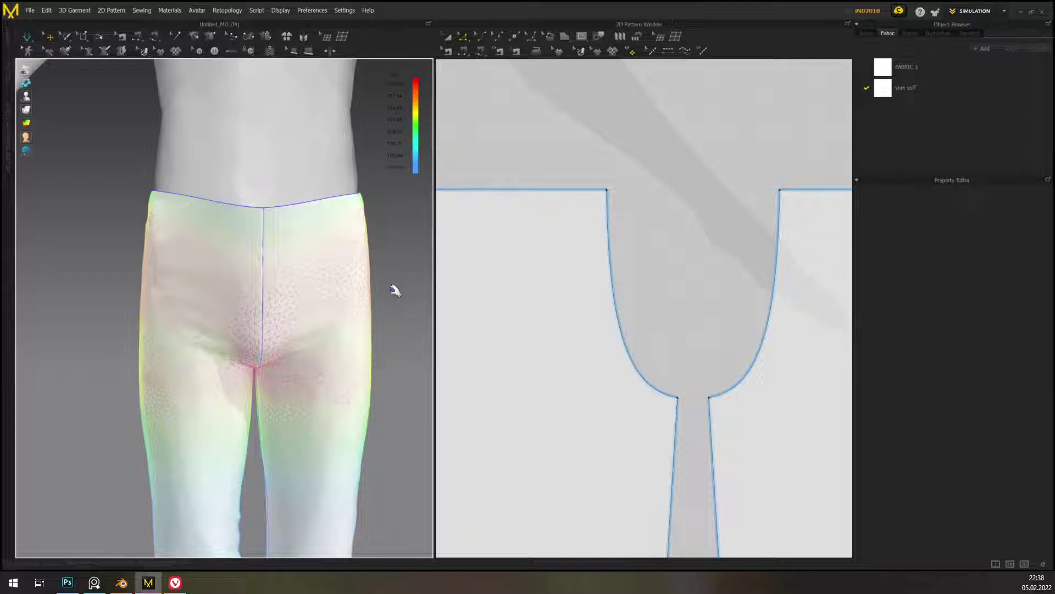
right_click_drag(414, 247, 575, 252)
left_click(286, 310)
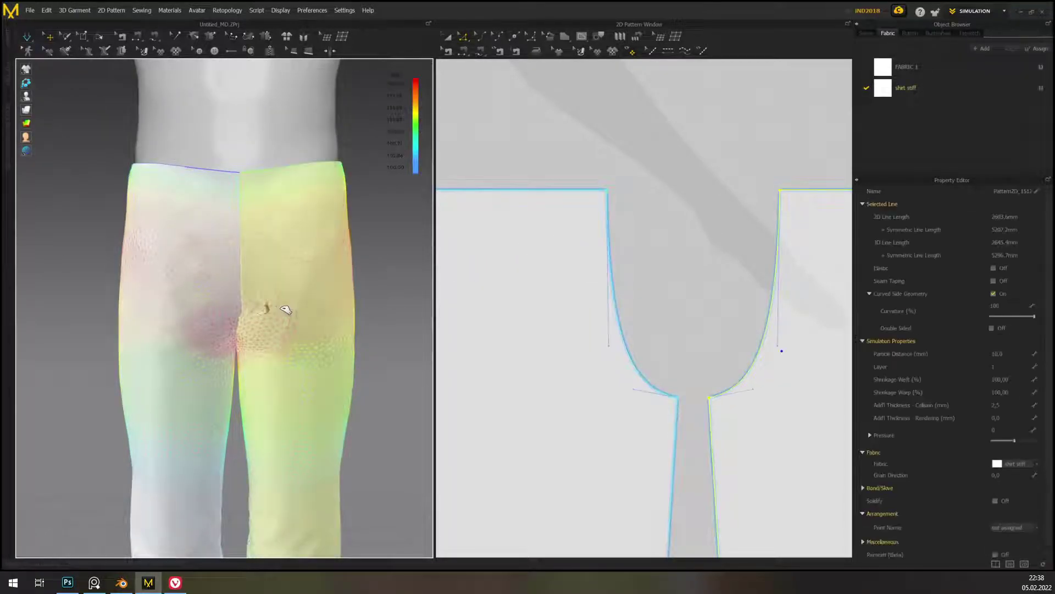
left_click(212, 288)
left_click(401, 283)
right_click_drag(402, 283, 415, 304)
left_click(267, 275)
scroll(320, 344, "down", 3)
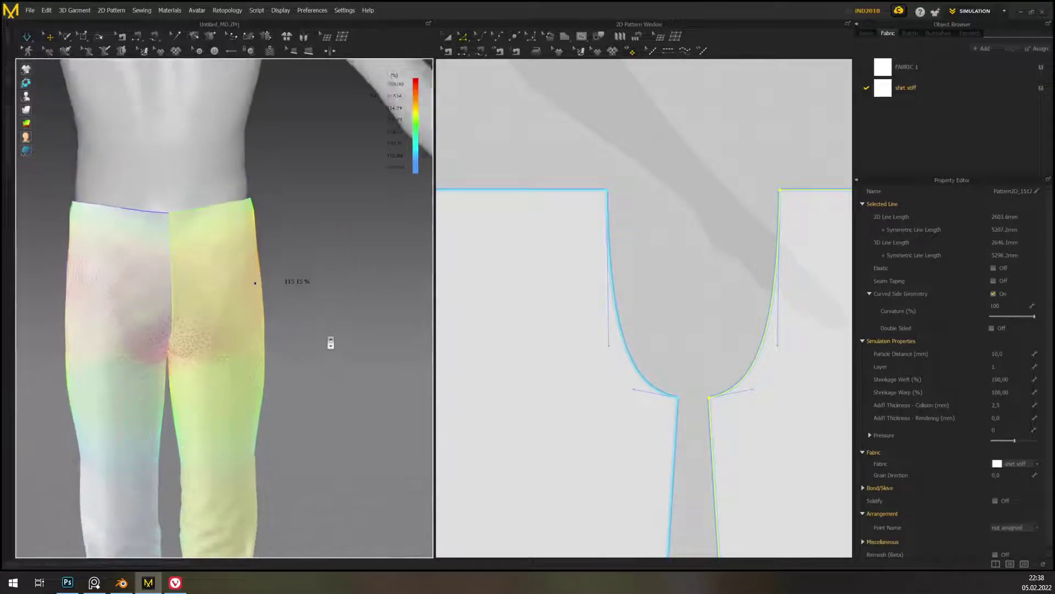
middle_click_drag(319, 347, 394, 276)
- Switch the garment display from the strain map to the textured surface and review the trousers' fit from several sides
left_click(26, 109)
left_click(393, 276)
right_click_drag(317, 247, 505, 311)
right_click_drag(348, 258, 233, 256)
right_click_drag(337, 306, 325, 330)
scroll(324, 331, "down", 2)
scroll(324, 332, "down", 2)
right_click_drag(311, 271, 342, 276)
scroll(742, 264, "down", 8)
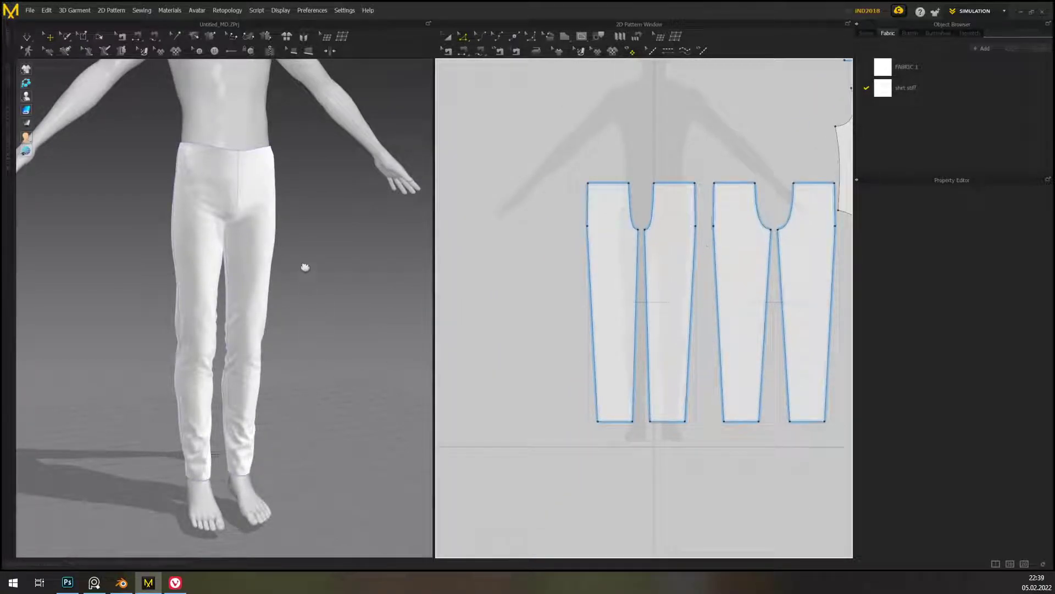
scroll(305, 267, "up", 2)
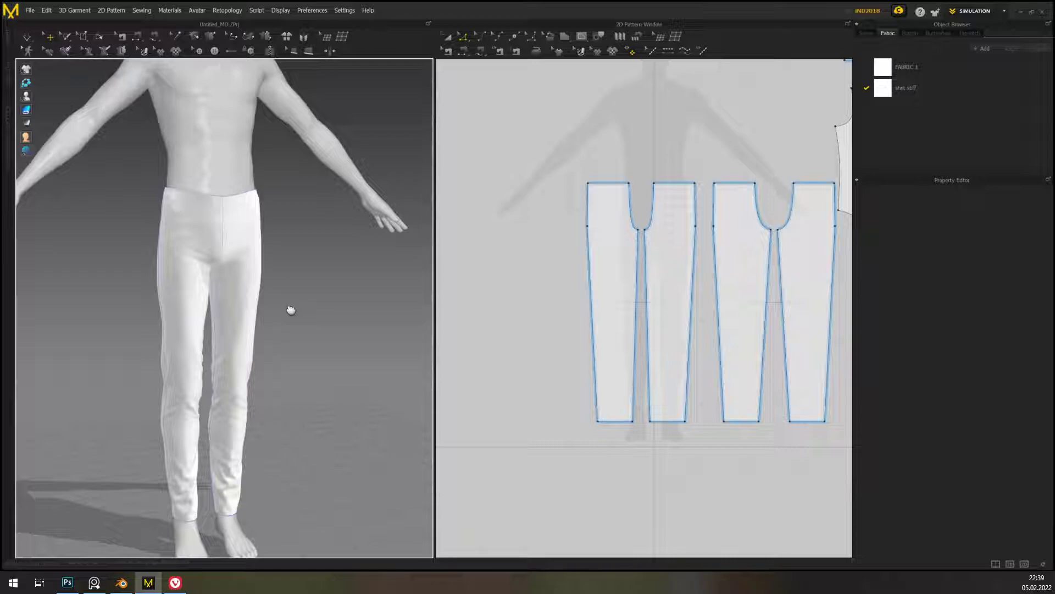
right_click_drag(718, 255, 692, 289)
right_click_drag(681, 163, 687, 176)
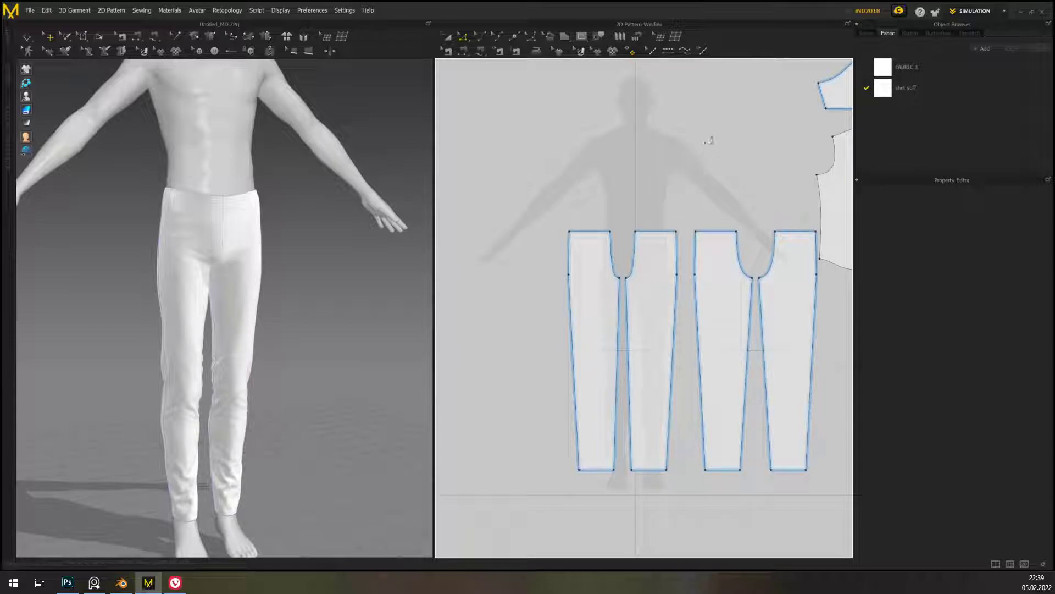
mouse_move(369, 278)
right_mouse_down()
mouse_move(368, 269)
mouse_move(265, 262)
mouse_move(403, 257)
mouse_move(379, 263)
right_mouse_up()
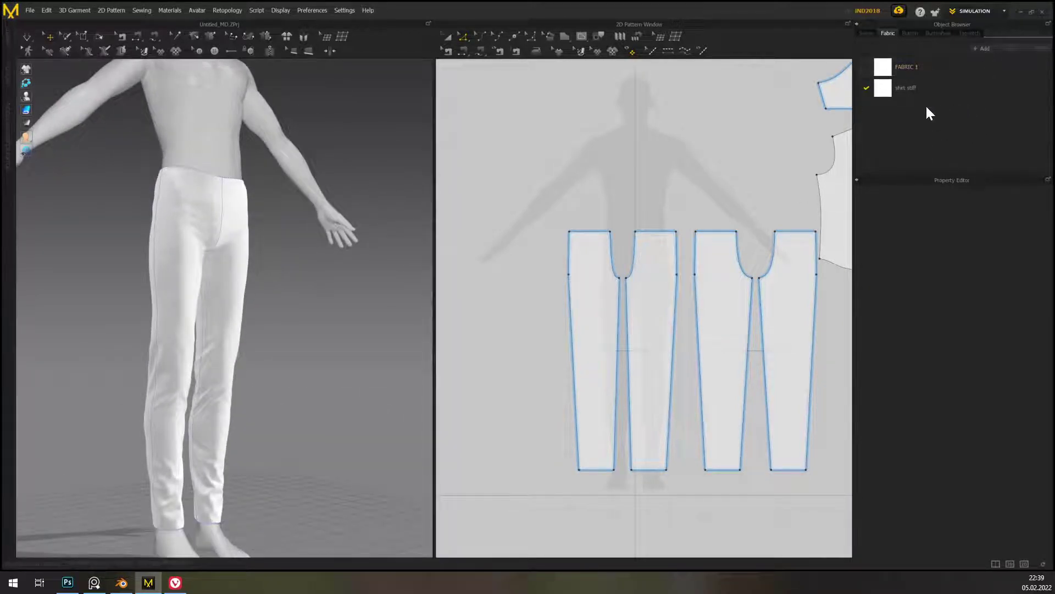
- Add a new fabric named denim and give it the Denim_Raw physical property preset
left_click(982, 49)
double_click(914, 109)
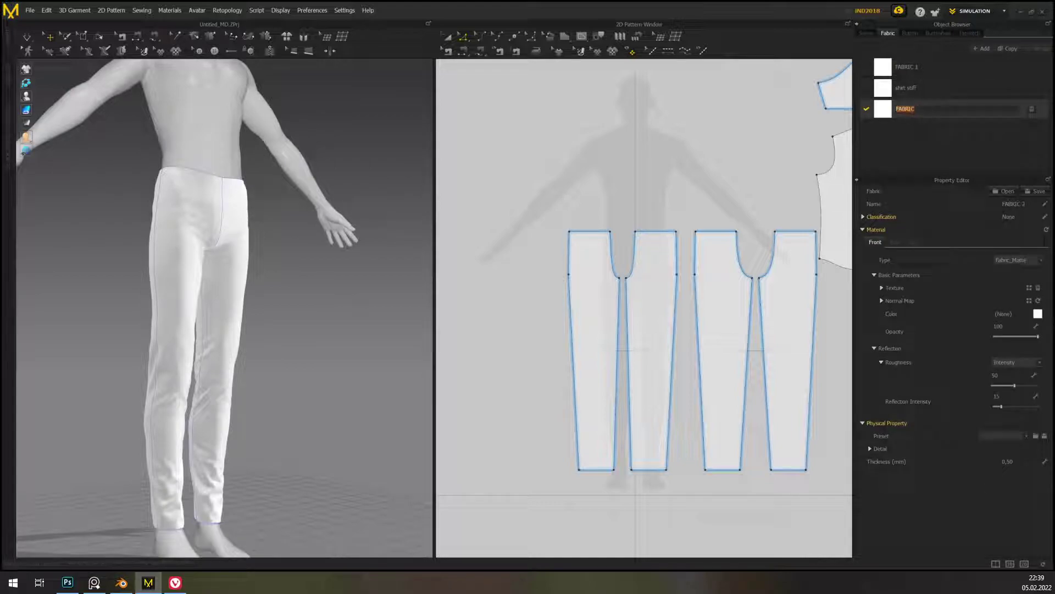
type("j")
type("enim")
key("Return")
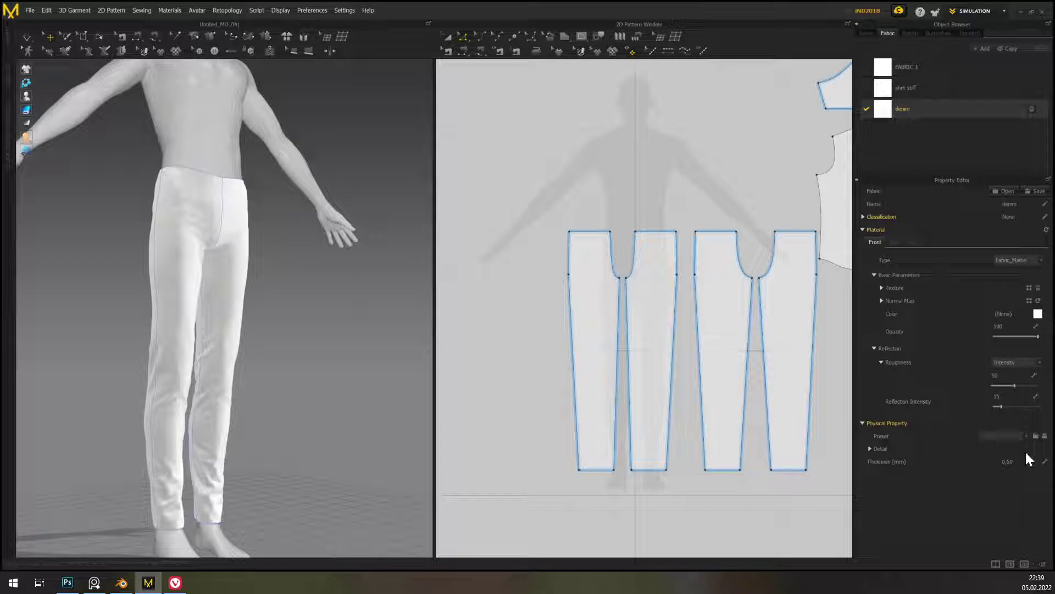
left_click(1028, 434)
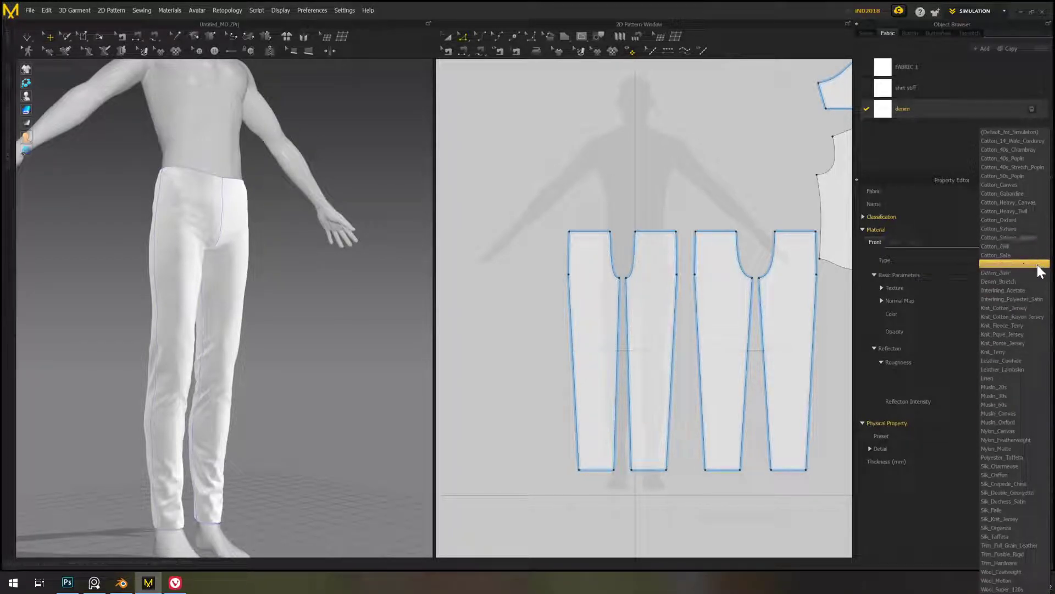
left_click(1013, 272)
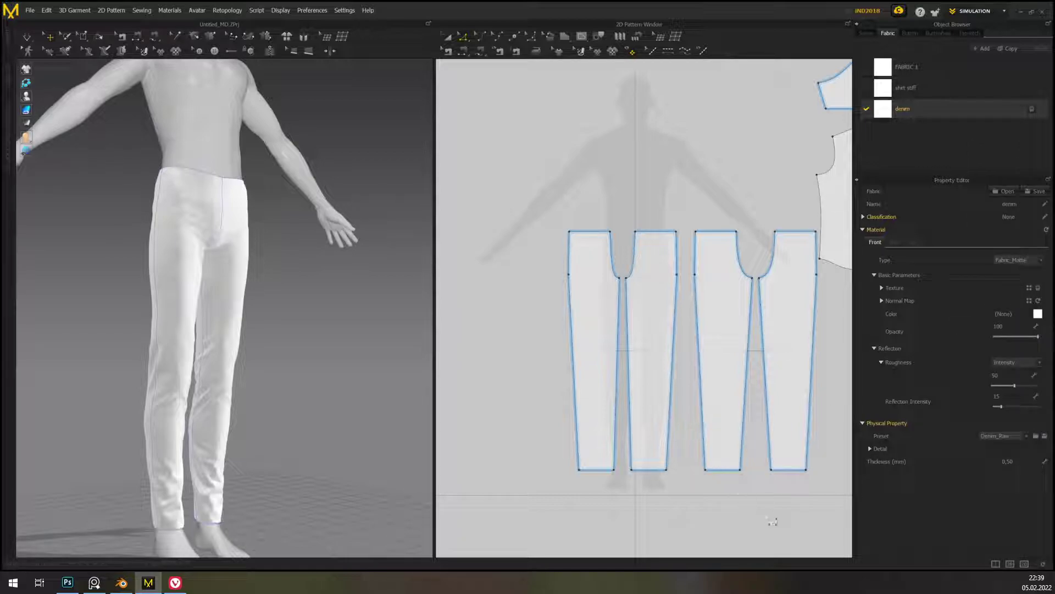
- Select all four trouser panels and assign the denim fabric to them
right_click_drag(772, 521, 720, 524)
left_click(448, 36)
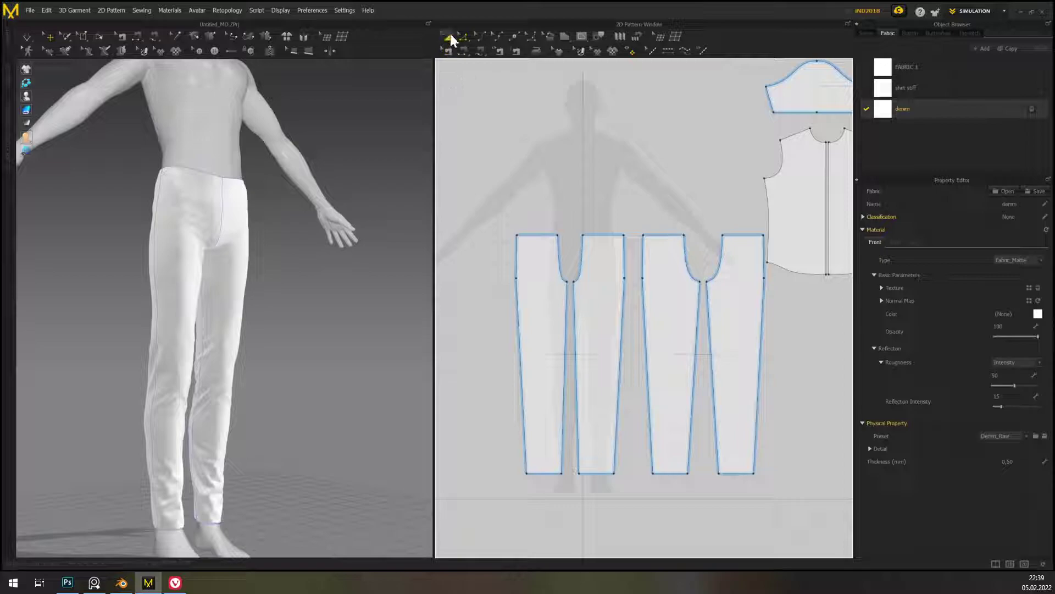
left_click_drag(736, 440, 795, 498)
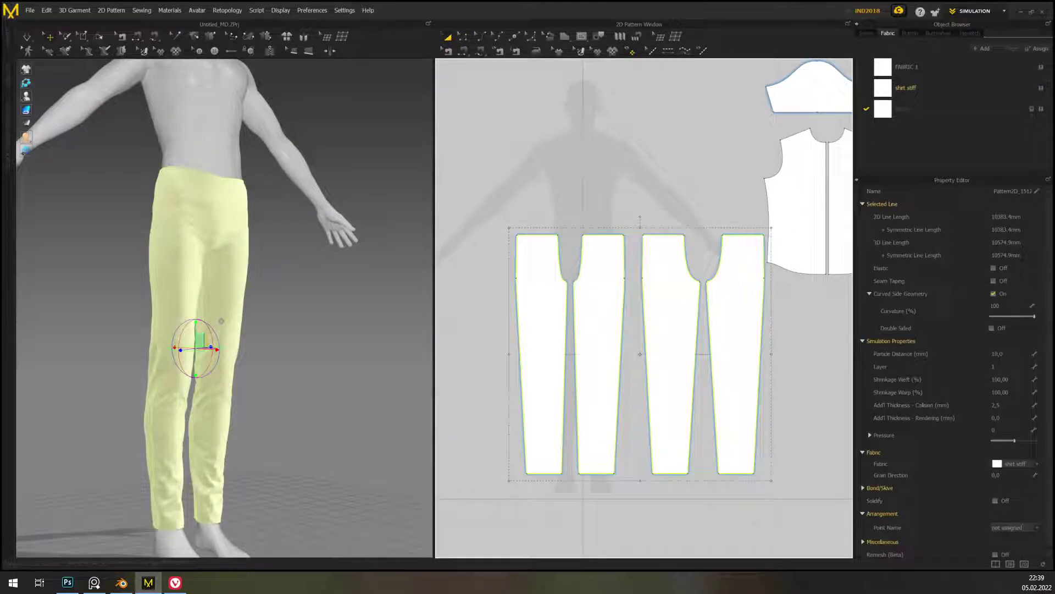
left_click(1040, 108)
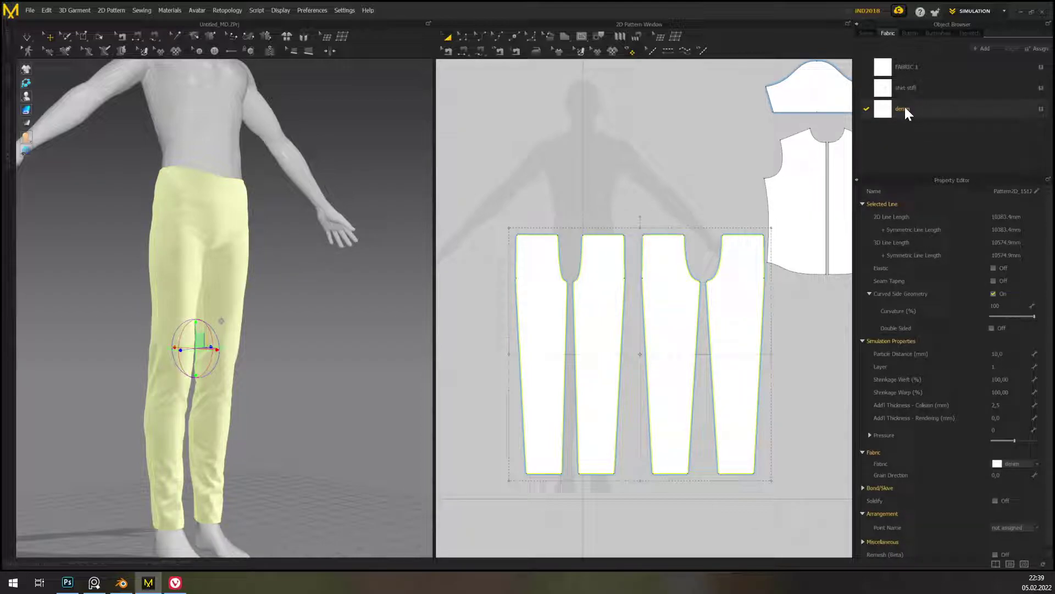
- Set the denim fabric's color to a pale lavender blue, after trying the Cyan 1 and Blue 1 swatches
left_click(905, 108)
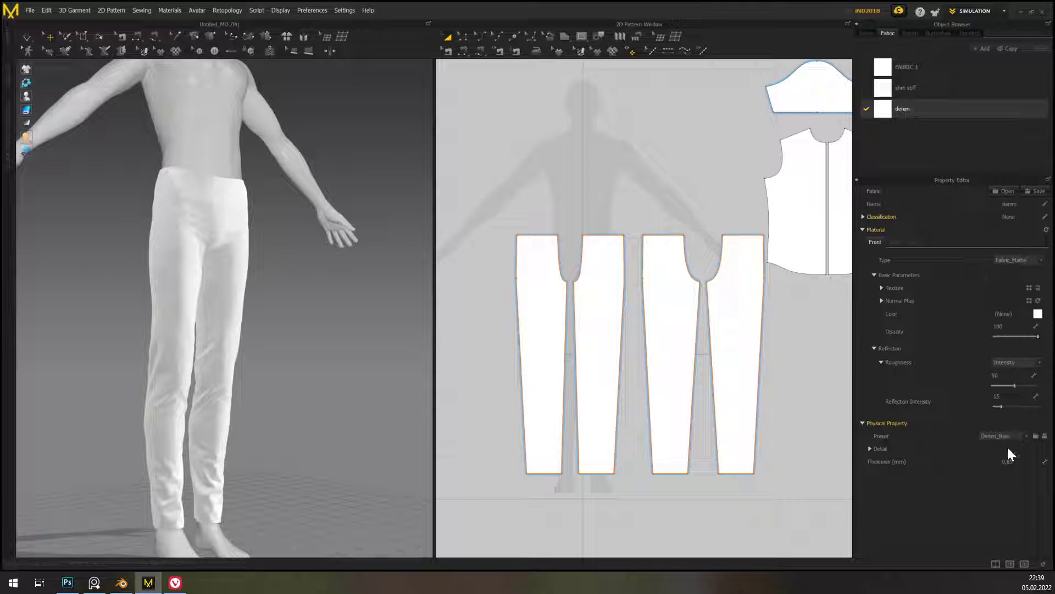
left_click(1038, 314)
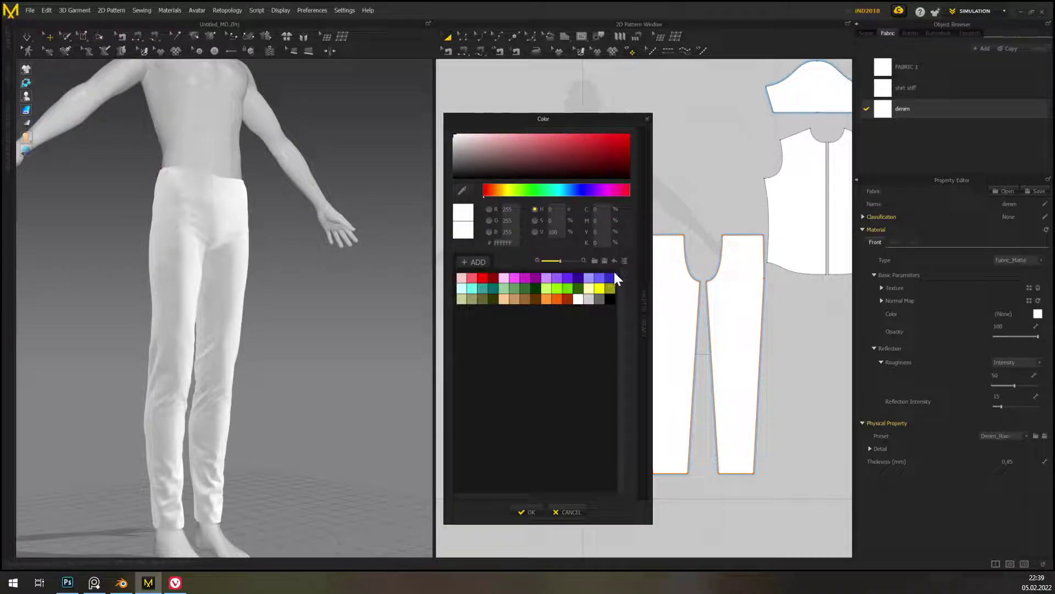
left_click(464, 289)
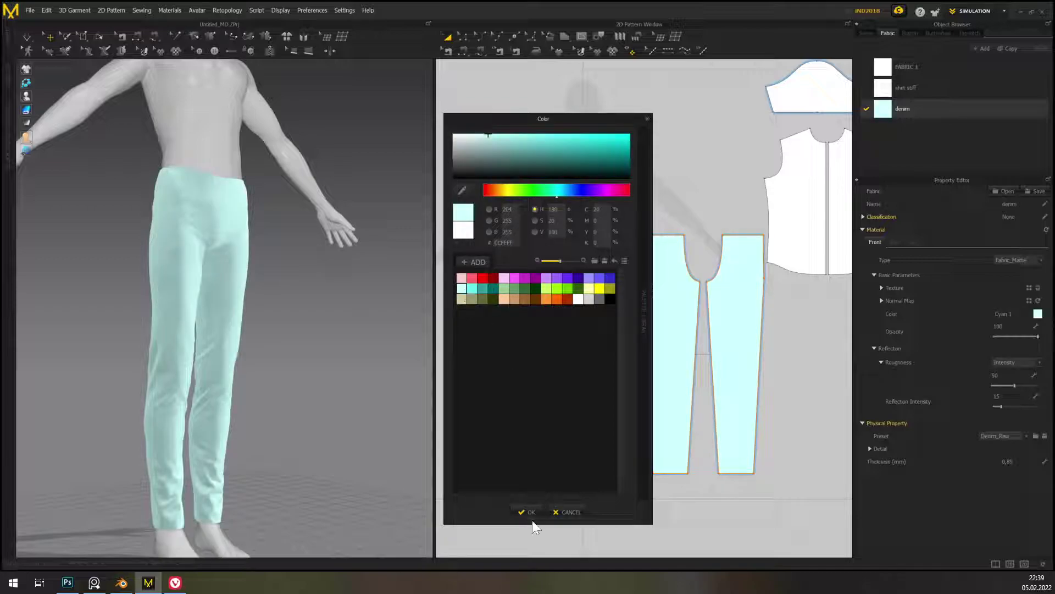
left_click(589, 278)
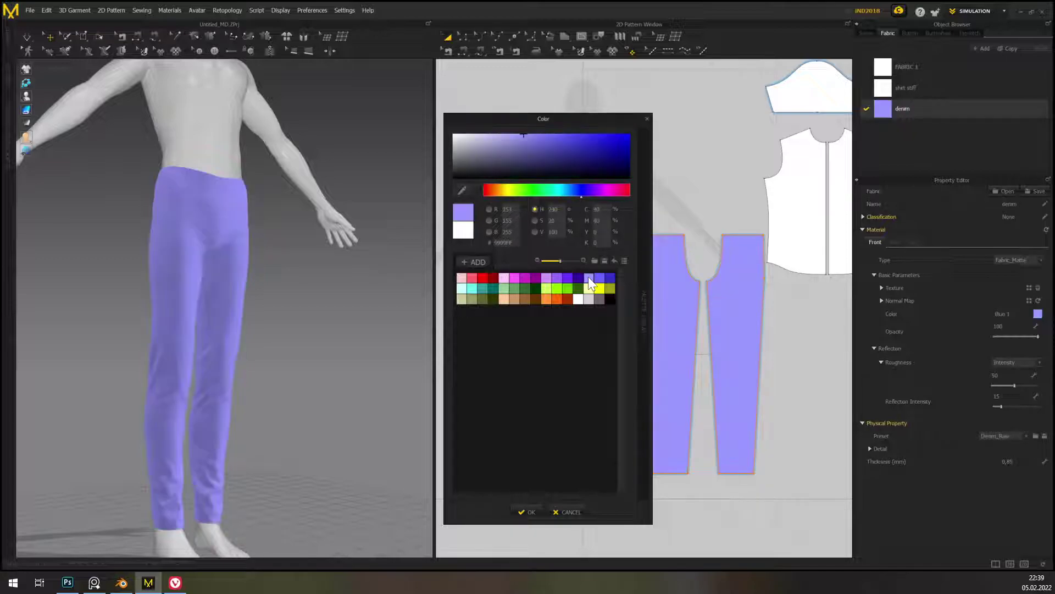
left_click(476, 138)
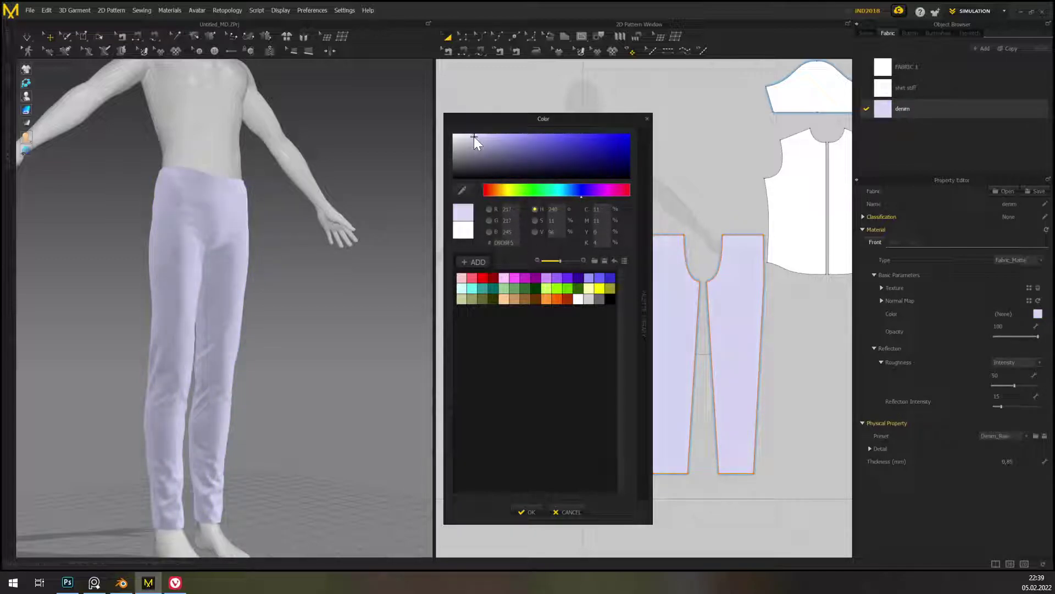
left_click(531, 511)
left_click(506, 286)
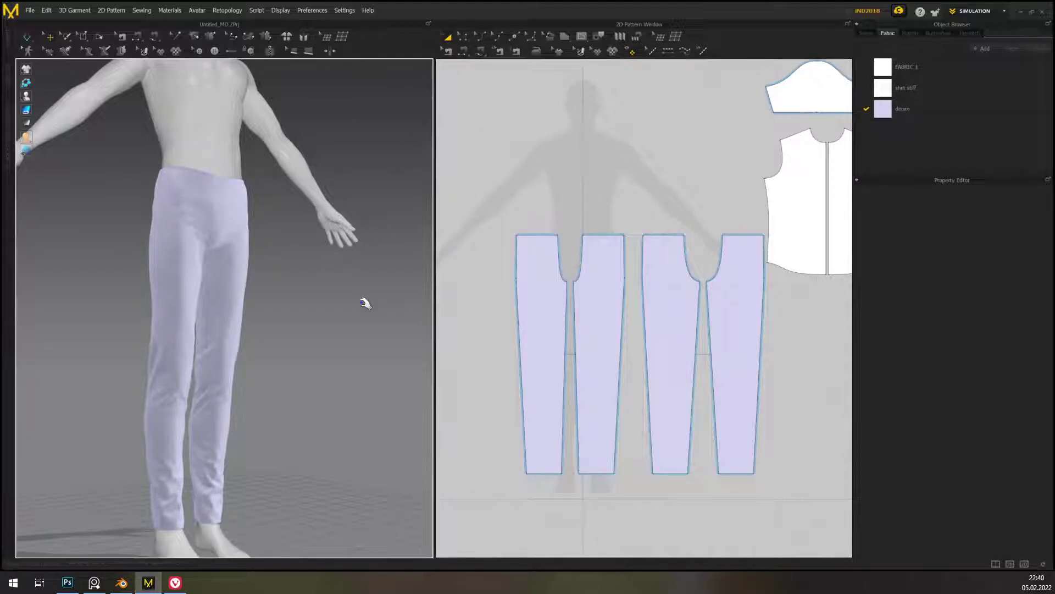
- Review the colored denim trousers on the avatar from several angles and the layout of the trouser and shirt patterns
right_click_drag(345, 294, 323, 316)
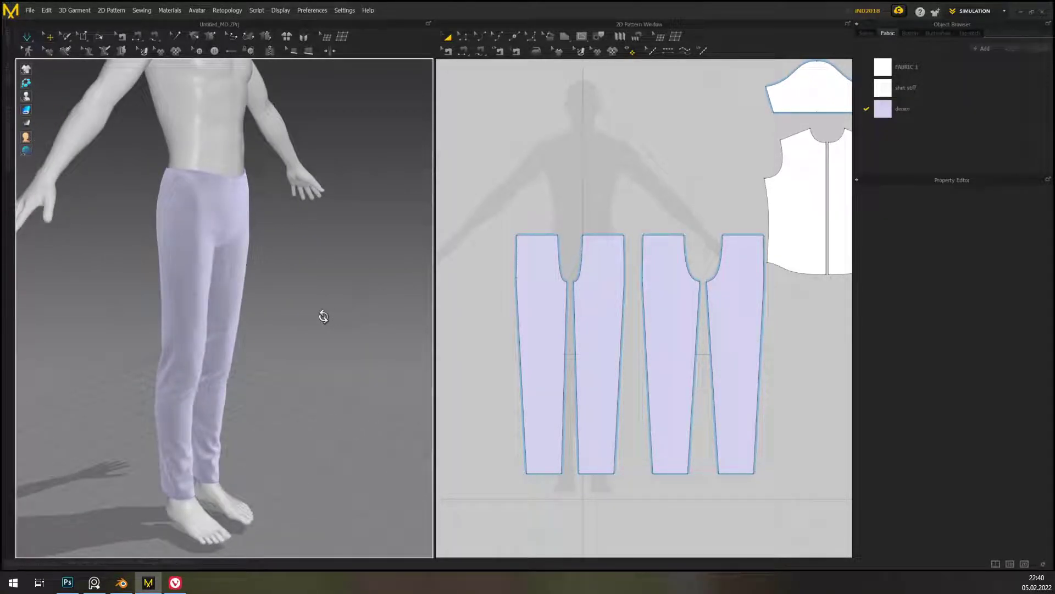
middle_click_drag(723, 298, 653, 295)
middle_click_drag(834, 332, 780, 360)
right_click_drag(779, 360, 703, 420)
scroll(552, 247, "down", 2)
middle_click_drag(567, 268, 663, 241)
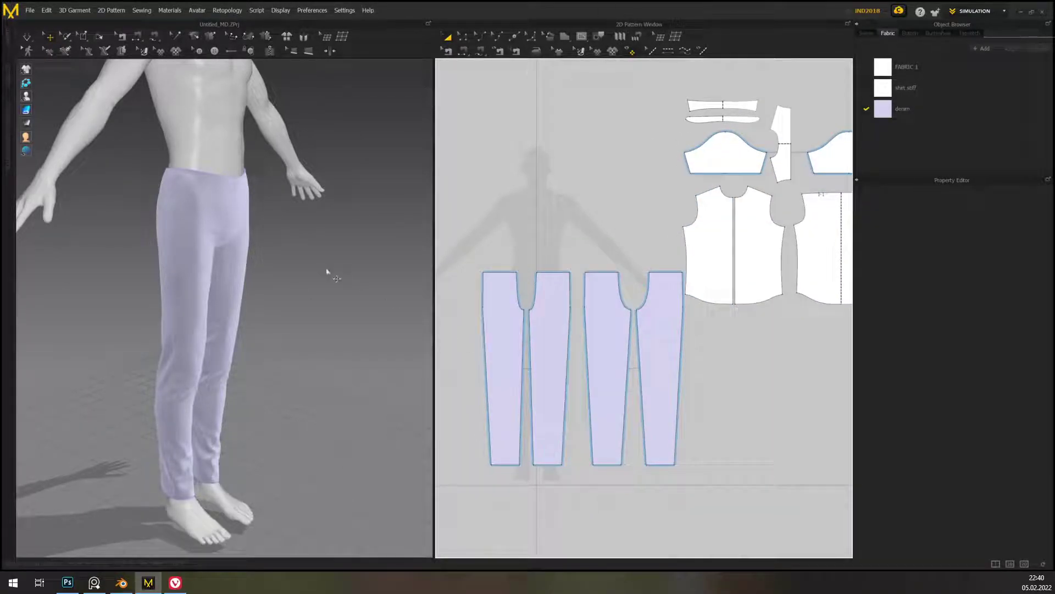
middle_click_drag(322, 270, 303, 363)
right_click_drag(294, 365, 254, 364)
middle_click_drag(307, 325, 348, 302)
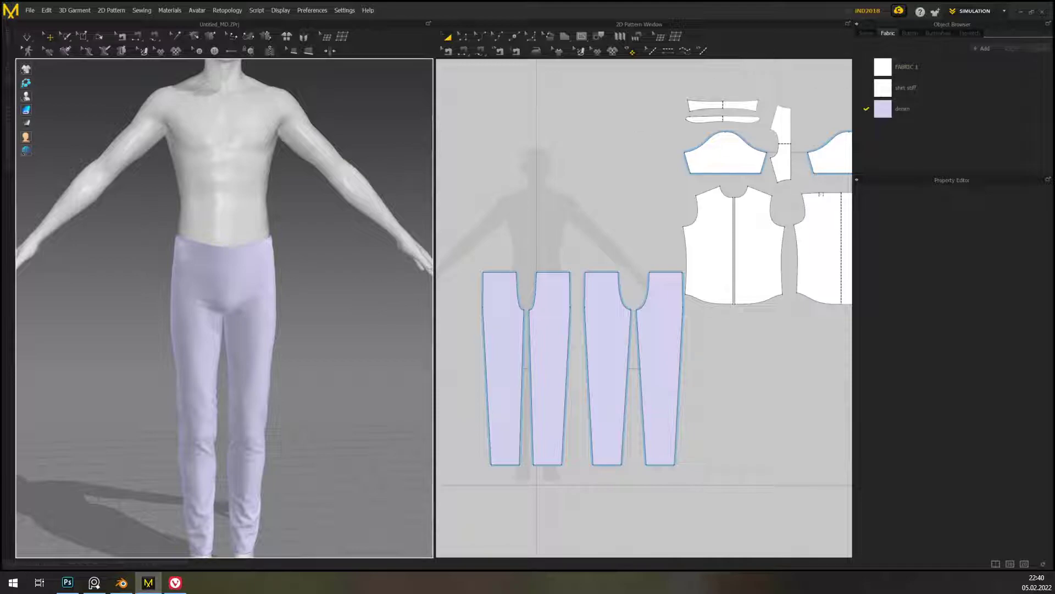
right_click_drag(352, 317, 377, 278)
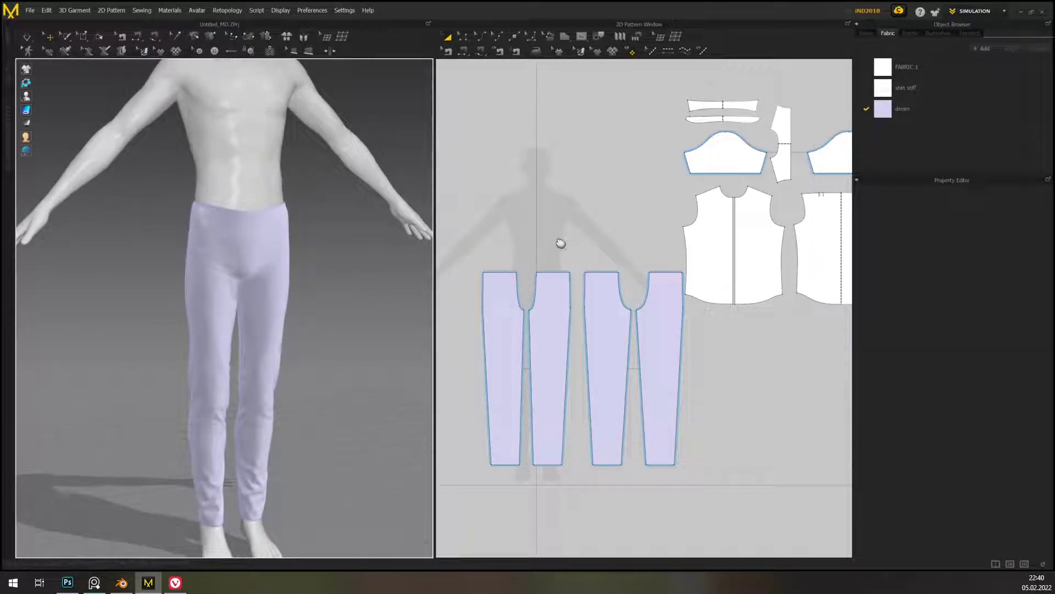
- Check the trouser panels against the shirt patterns and inspect how the trousers fit around the avatar's waist
middle_click_drag(560, 243, 586, 262)
middle_click_drag(796, 184, 605, 230)
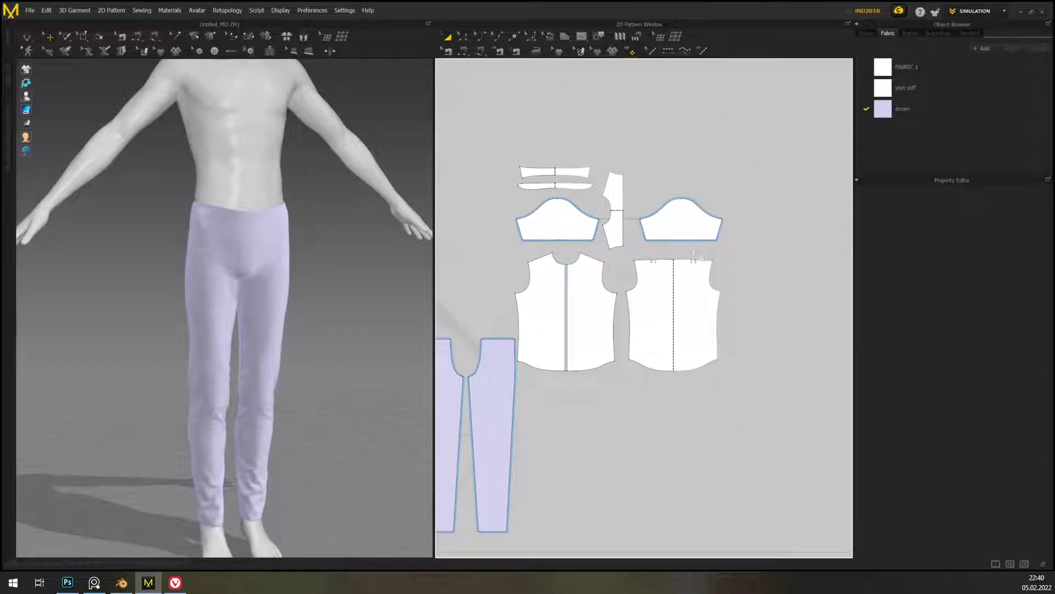
middle_click_drag(619, 293, 858, 264)
middle_click_drag(677, 259, 660, 222)
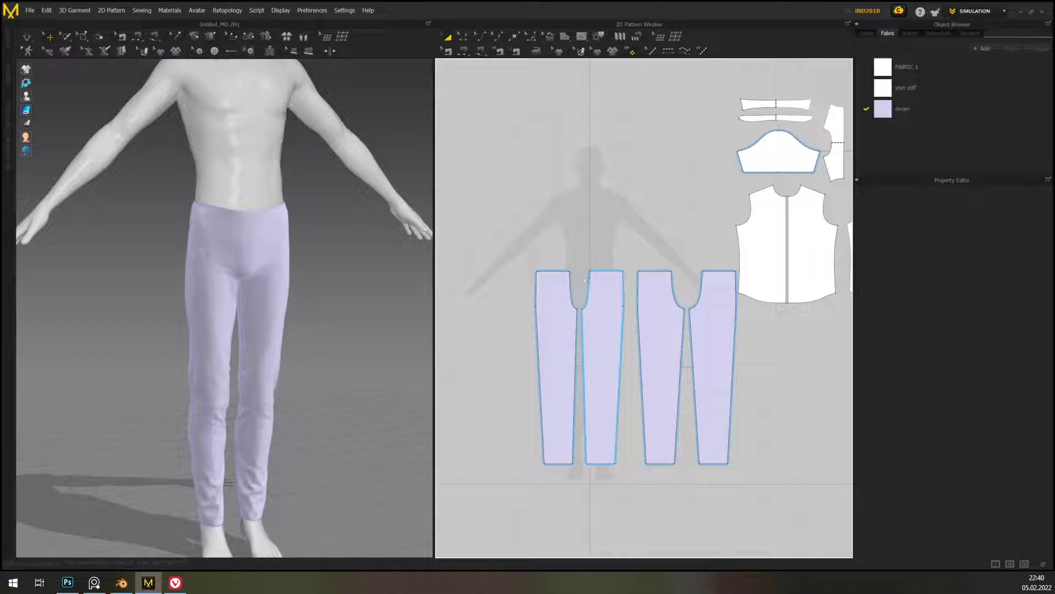
scroll(585, 280, "up", 3)
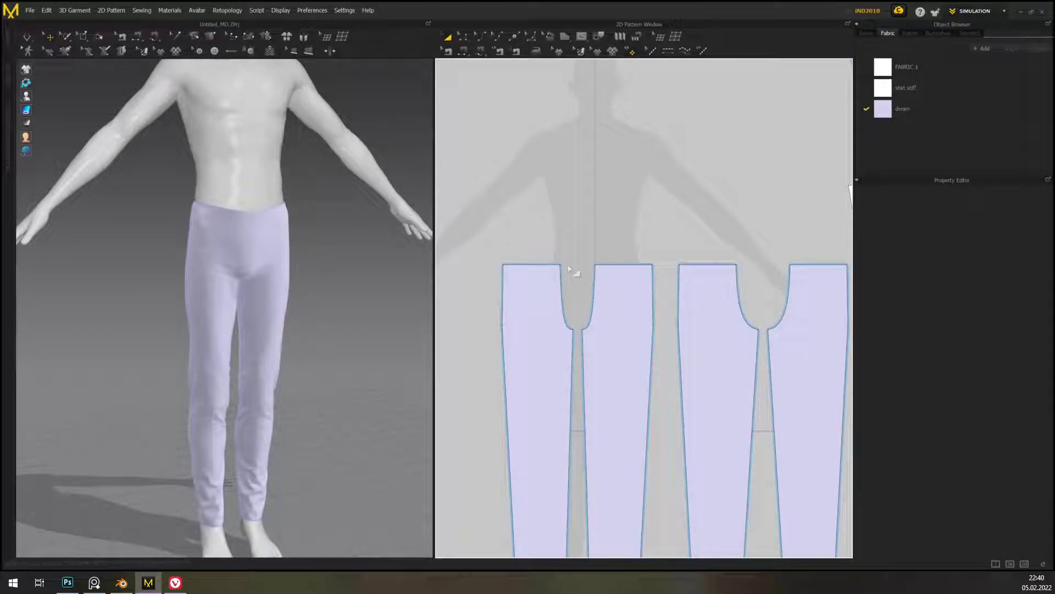
scroll(613, 295, "down", 3)
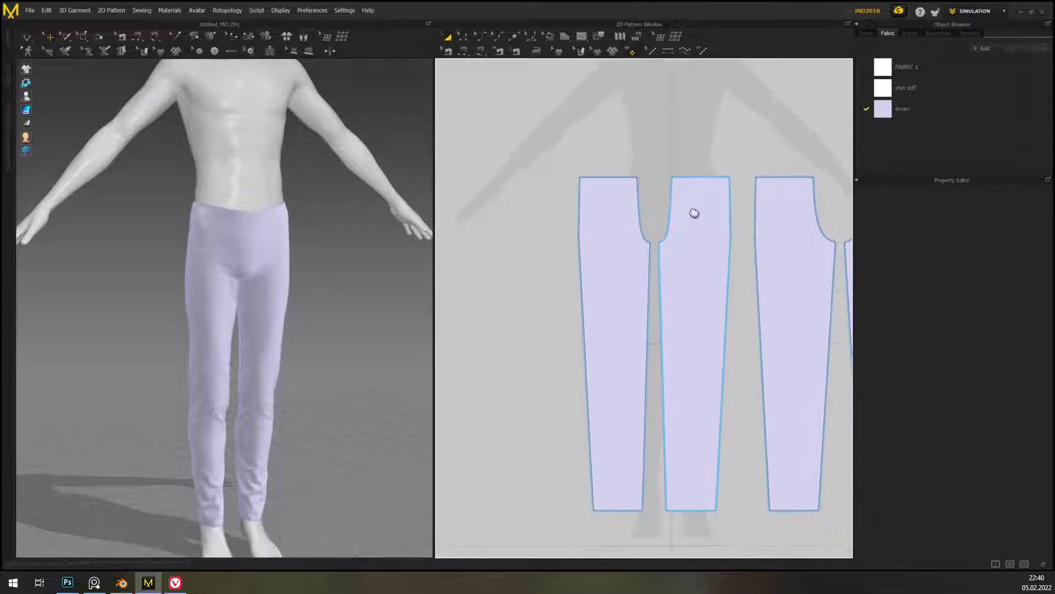
middle_click_drag(684, 219, 612, 229)
mouse_move(591, 162)
middle_mouse_down()
mouse_move(642, 179)
mouse_move(587, 172)
middle_mouse_up()
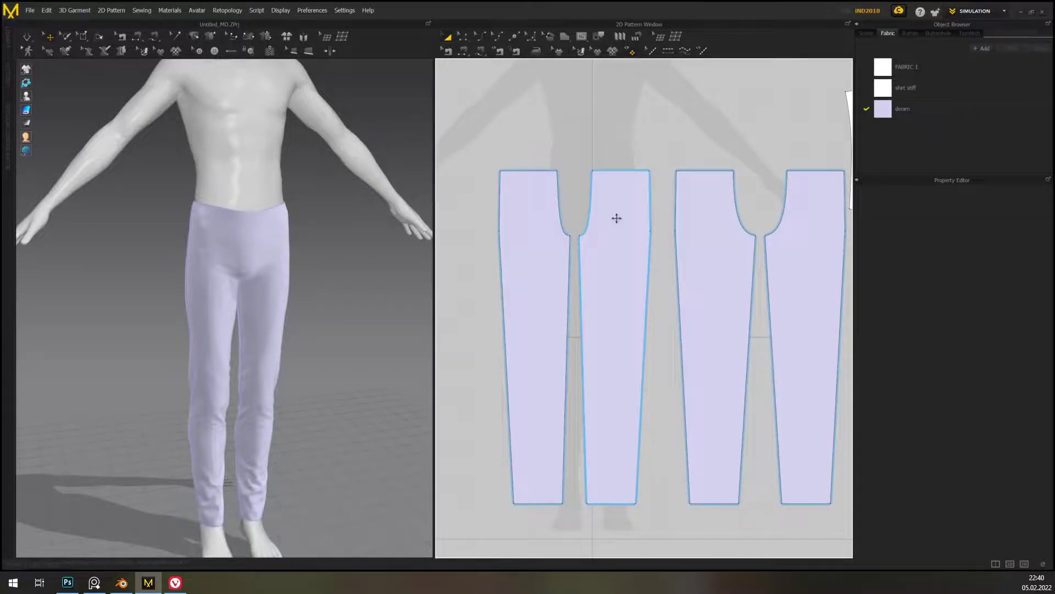
right_click_drag(354, 370, 161, 352)
right_click_drag(354, 333, 464, 289)
middle_click_drag(634, 299, 608, 303)
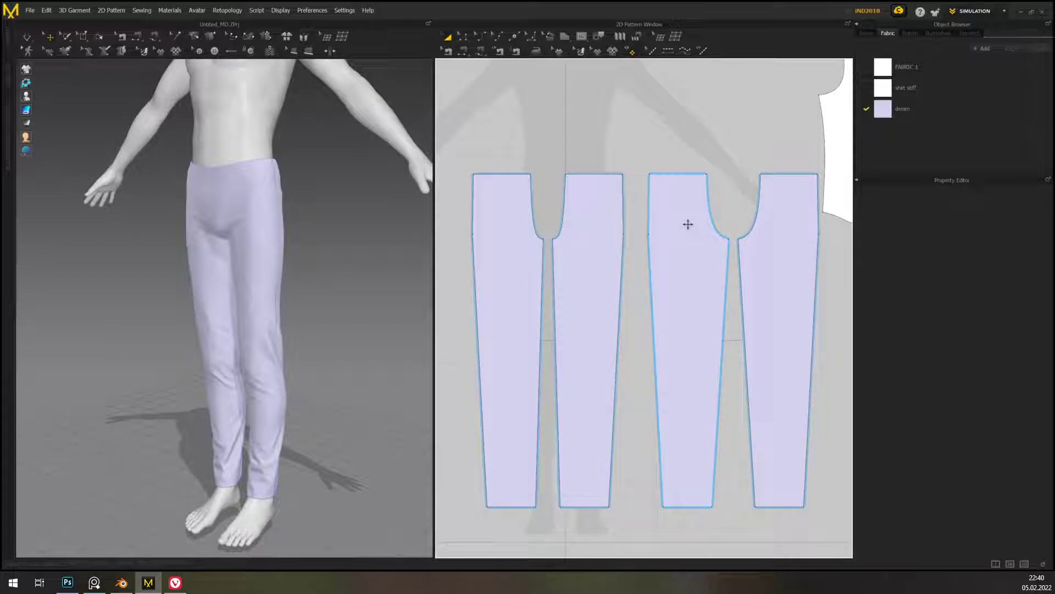
scroll(688, 216, "up", 3)
scroll(601, 198, "down", 3)
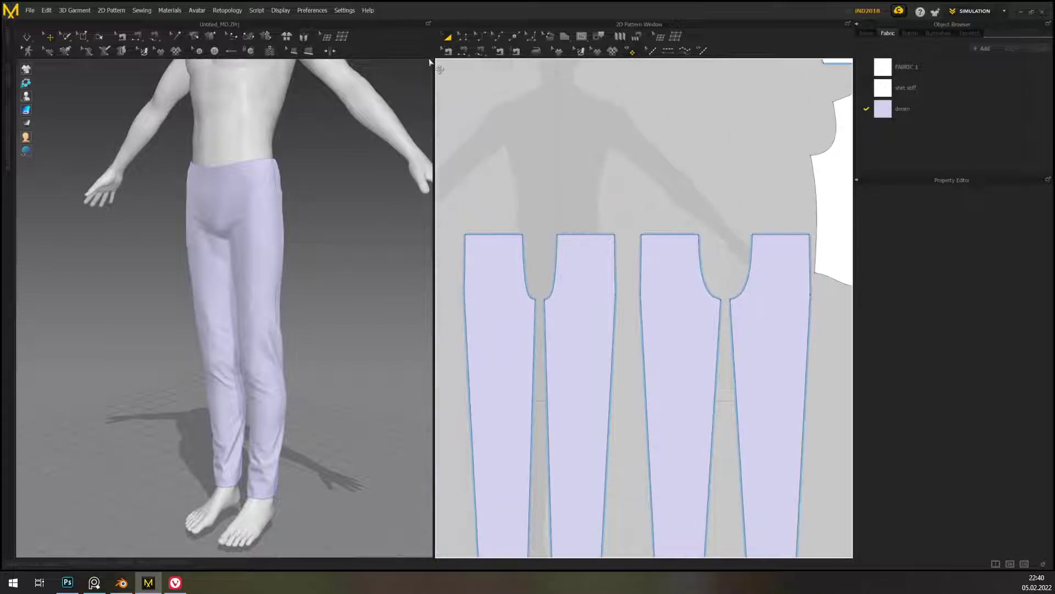
- Offset the waist edges of the front and back trouser panels inward as internal lines at a distance of 30 mm
key("z")
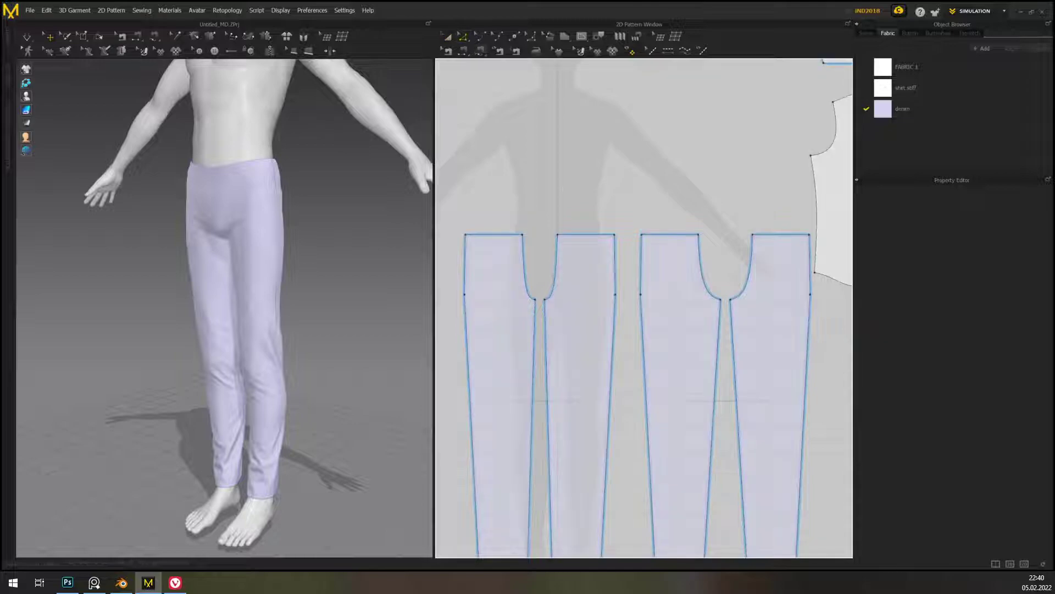
left_click(588, 235)
left_click(680, 235, "shift")
right_click(673, 235)
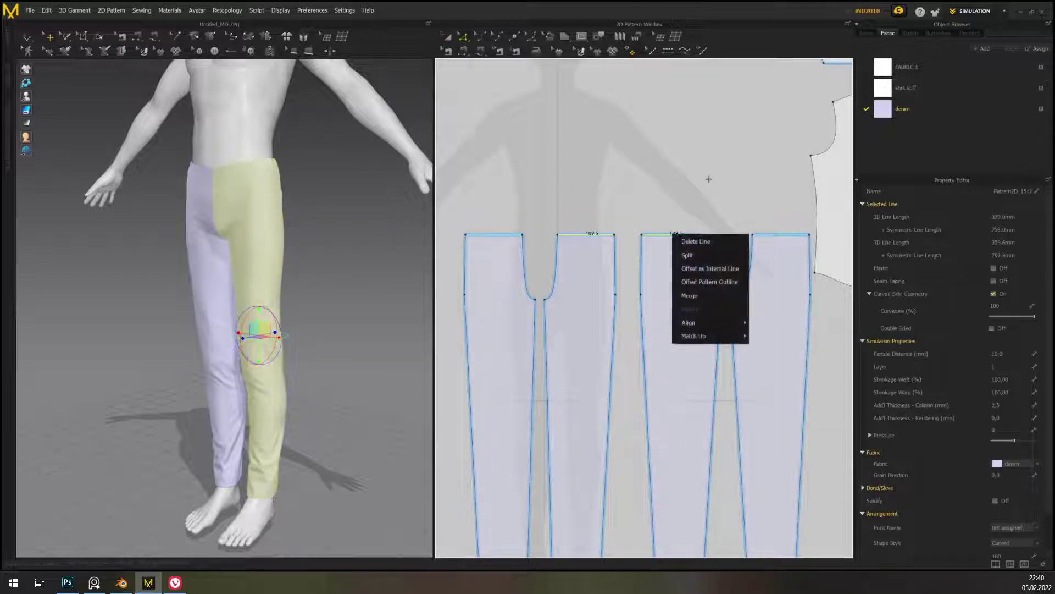
left_click(741, 269)
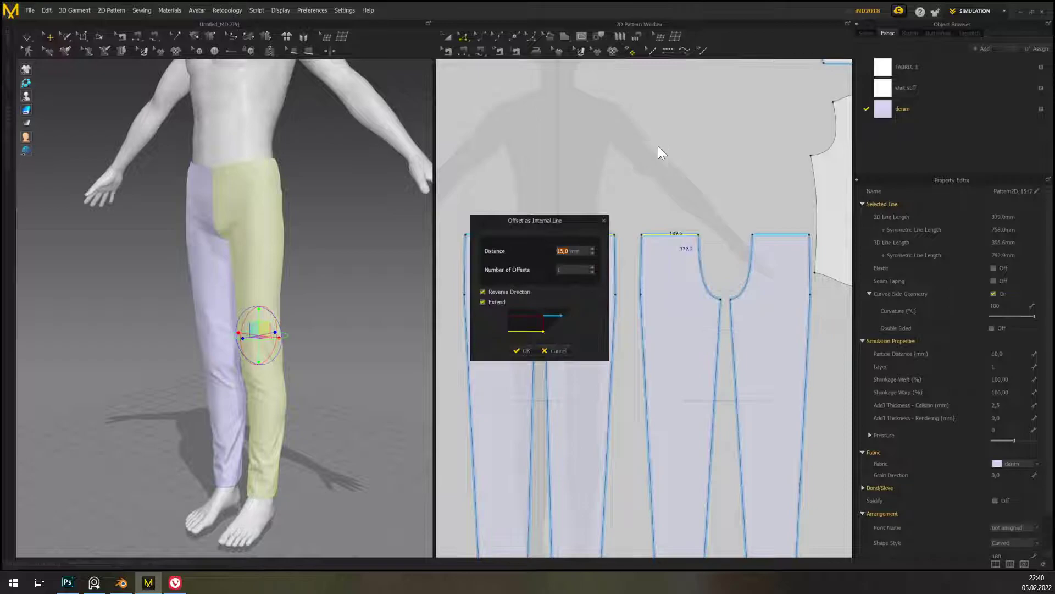
left_click(483, 301)
left_click_drag(551, 217, 448, 197)
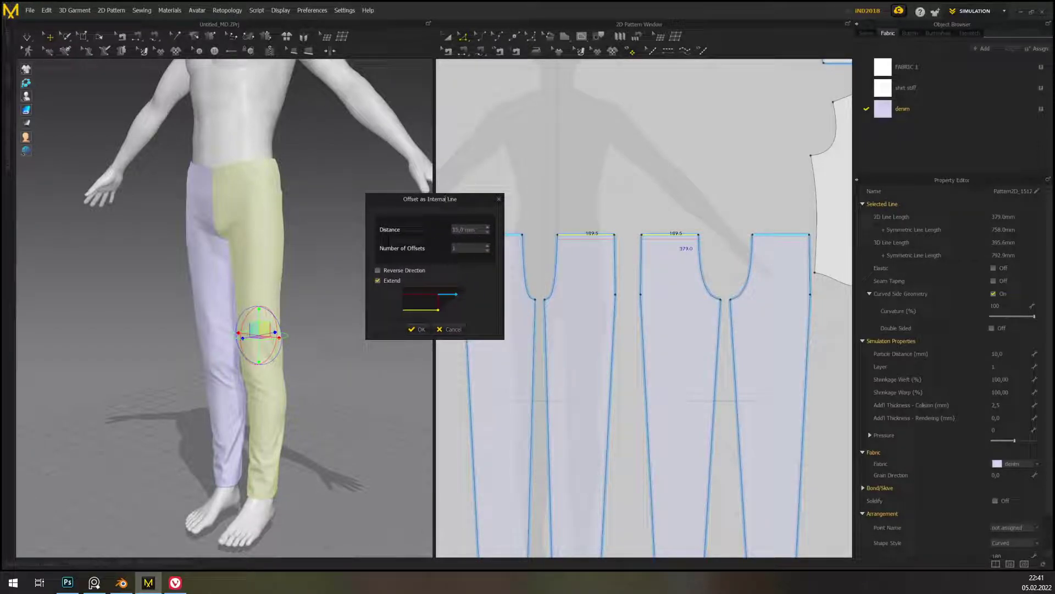
left_click(465, 230)
type("25")
type("30")
left_click(417, 329)
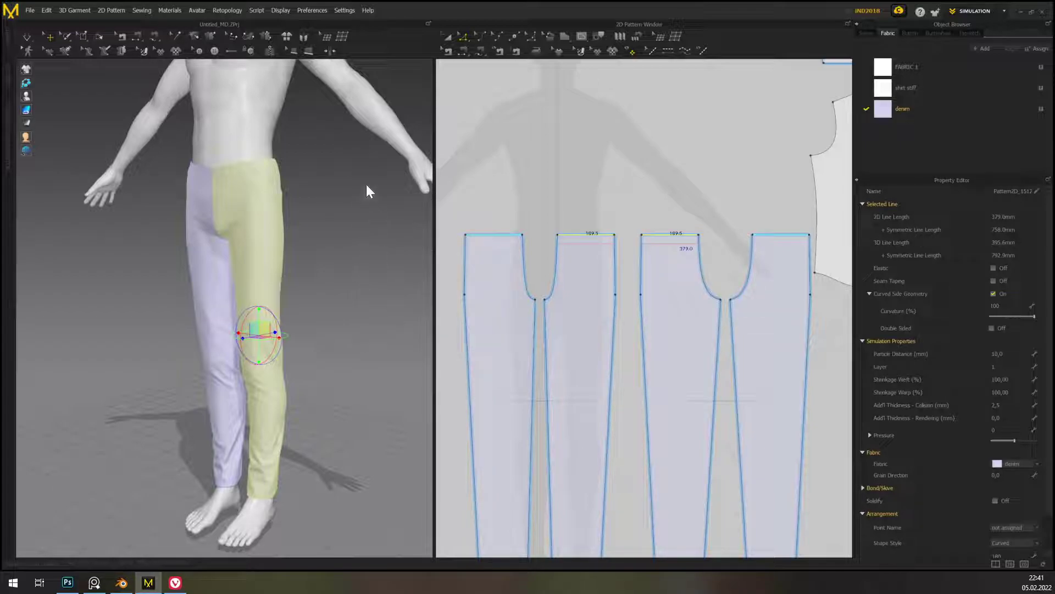
- Cut and sew the front and back panels along the internal lines below the waist to form separate waistband pieces
left_click(328, 226)
scroll(313, 252, "up", 2)
scroll(312, 366, "up", 4)
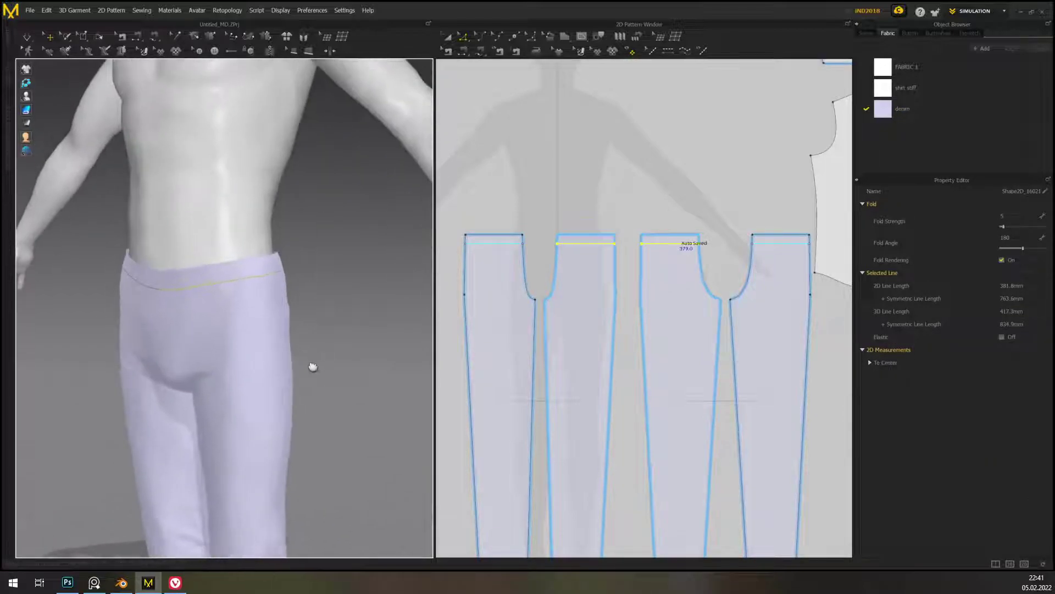
right_click_drag(313, 367, 365, 348)
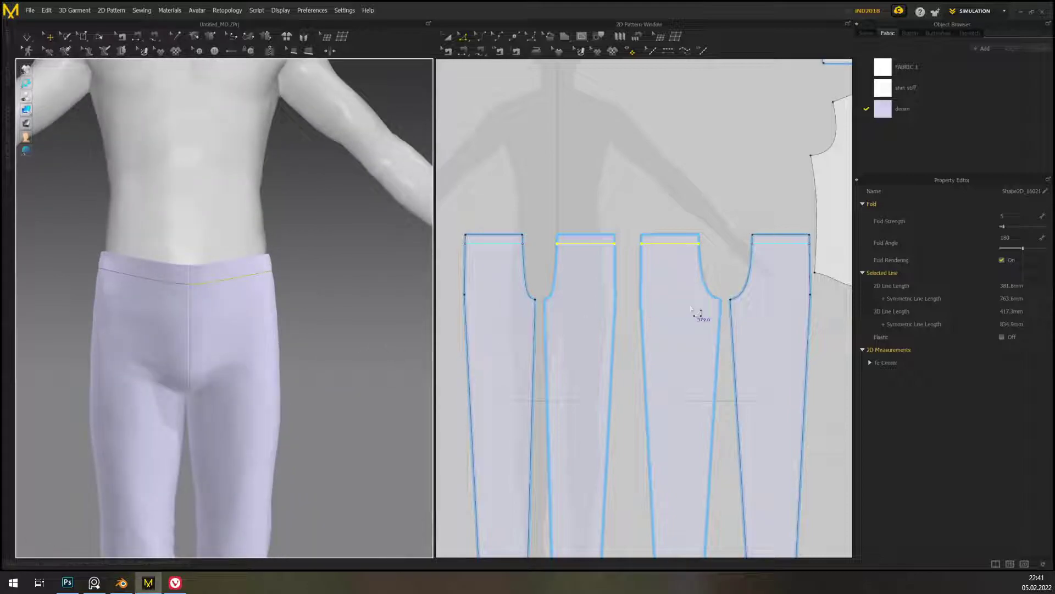
right_click(663, 265)
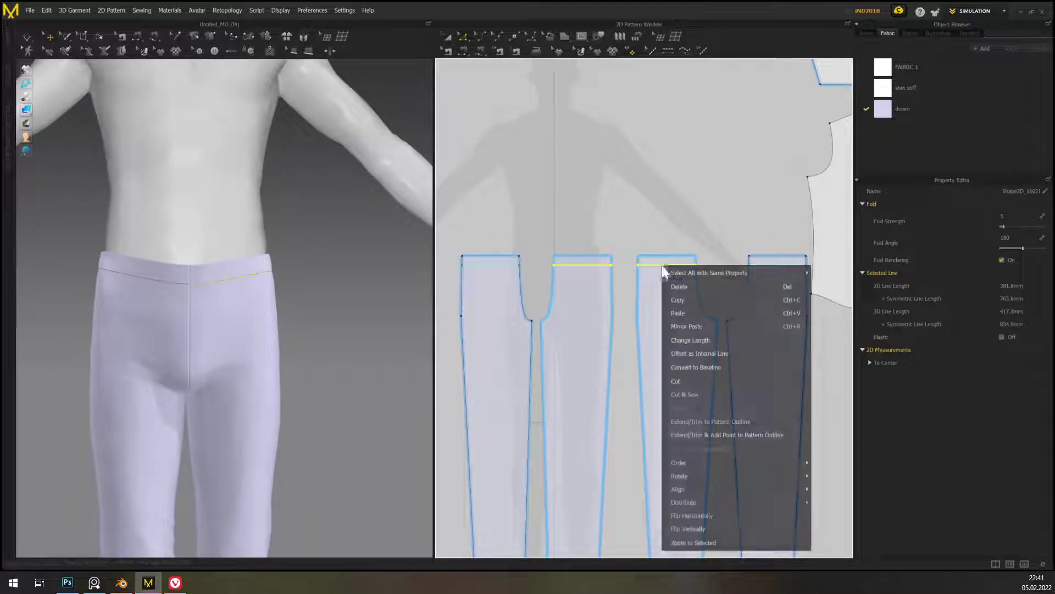
left_click(694, 393)
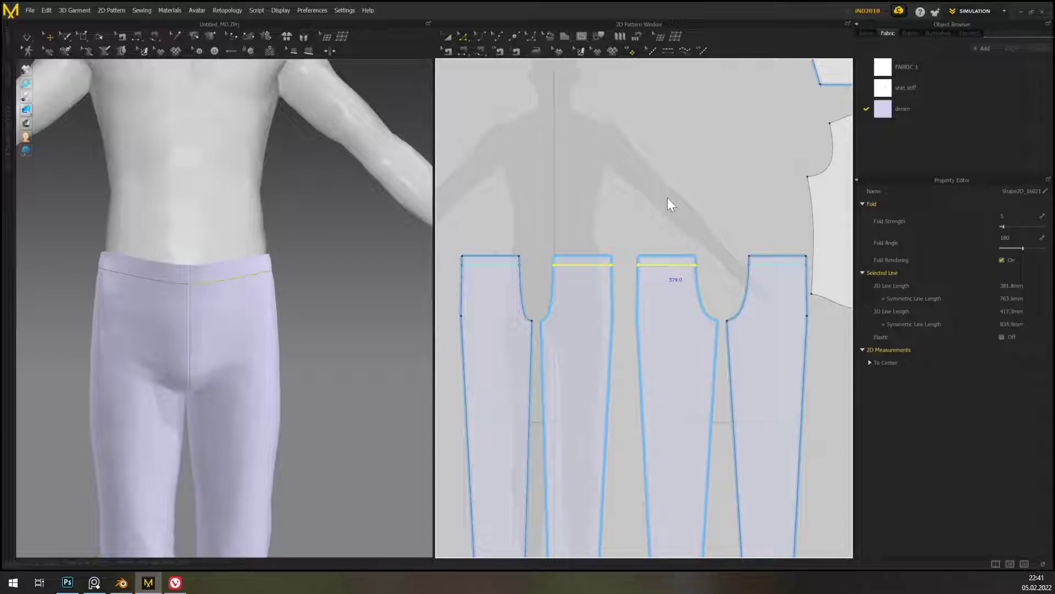
right_click_drag(421, 286, 332, 299)
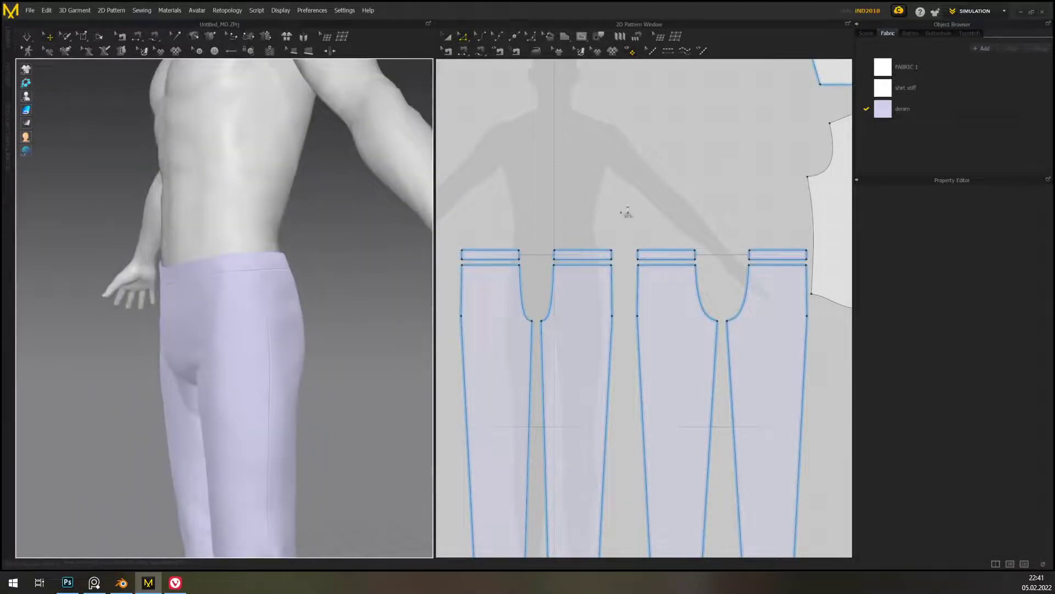
- Offset the back panel's upper edge as an internal line at a distance of 5 mm
scroll(625, 215, "up", 5)
right_click_drag(698, 266, 611, 185)
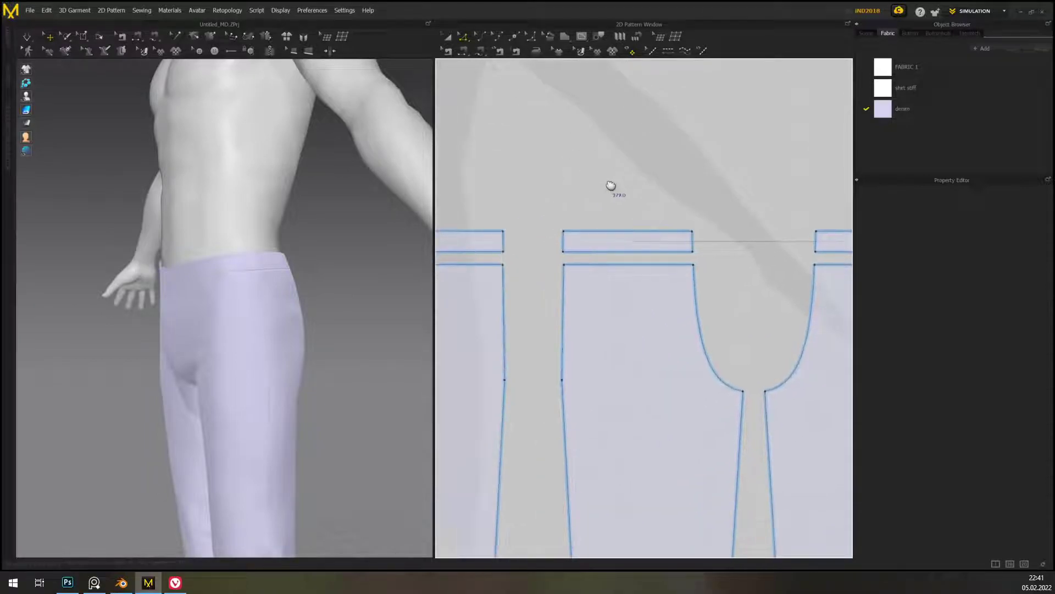
left_click(636, 291)
right_click(651, 263)
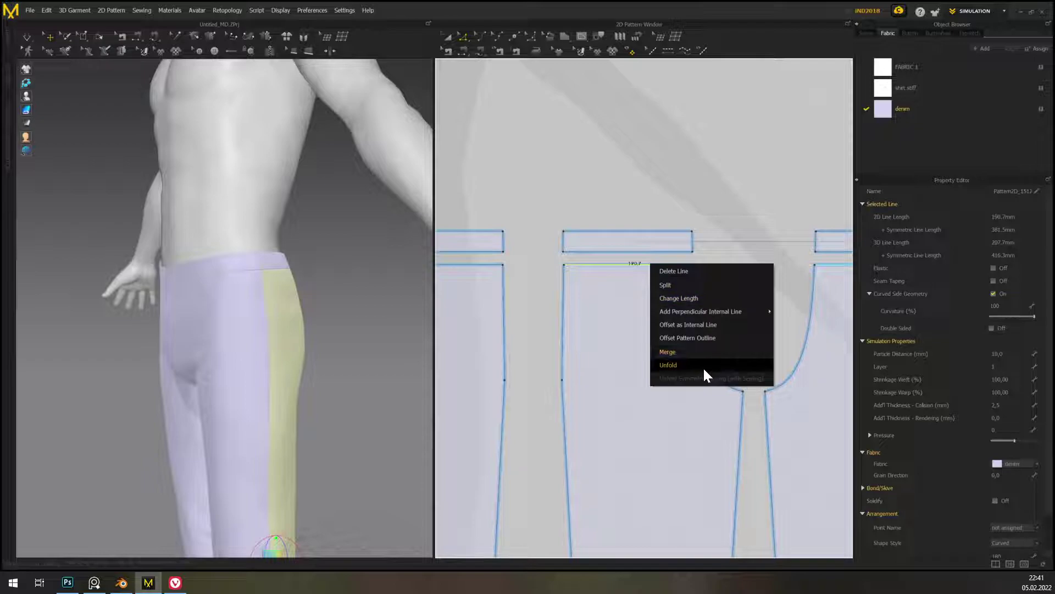
left_click(712, 324)
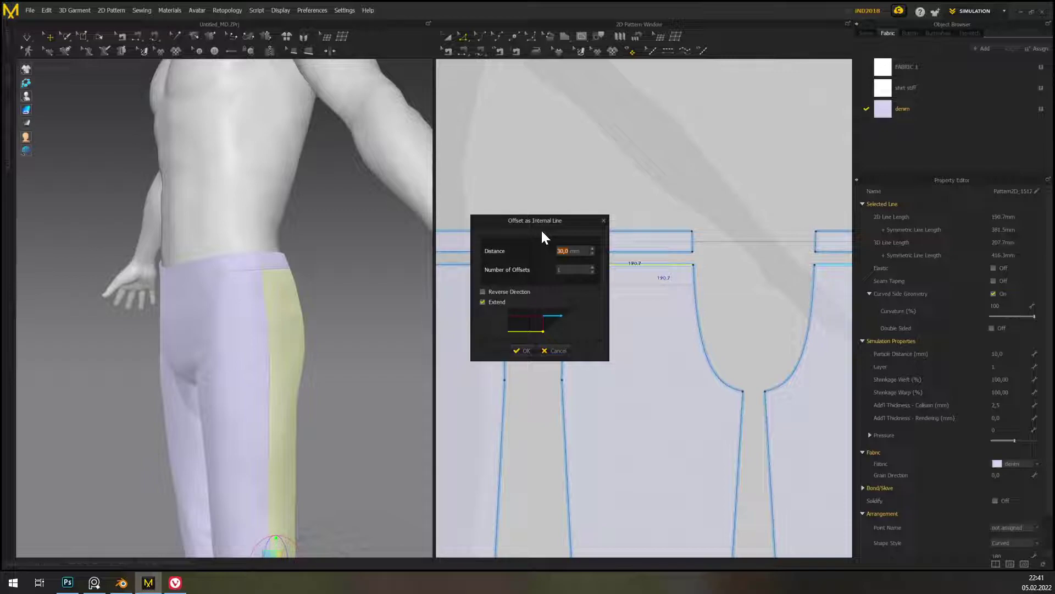
type("5")
left_click(524, 350)
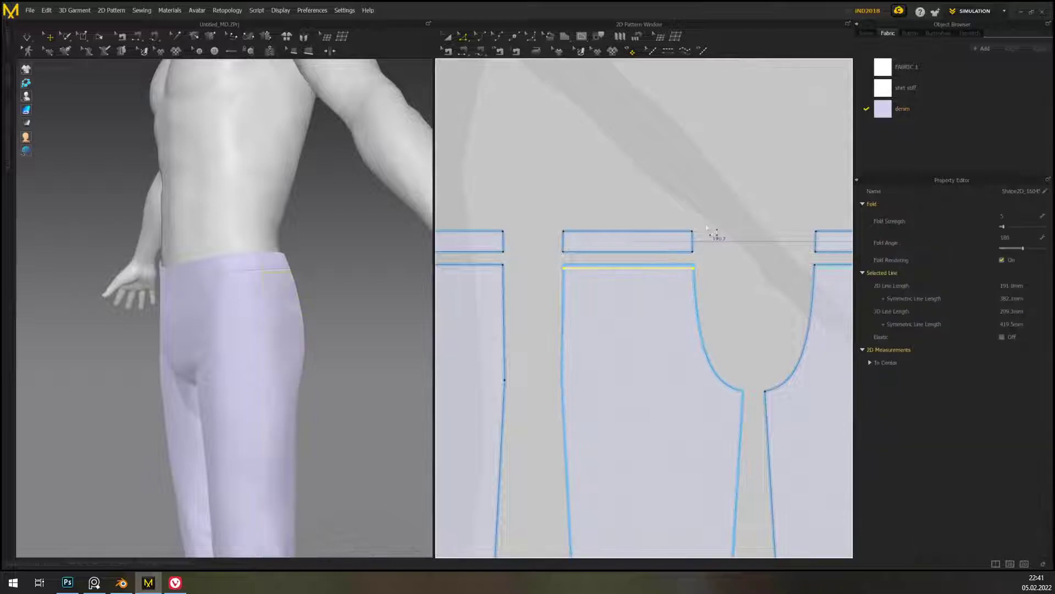
- Cut and sew the back panel along the 5 mm internal line to split off a narrow strip
mouse_move(322, 342)
right_mouse_down()
mouse_move(318, 330)
mouse_move(252, 346)
mouse_move(323, 339)
right_mouse_up()
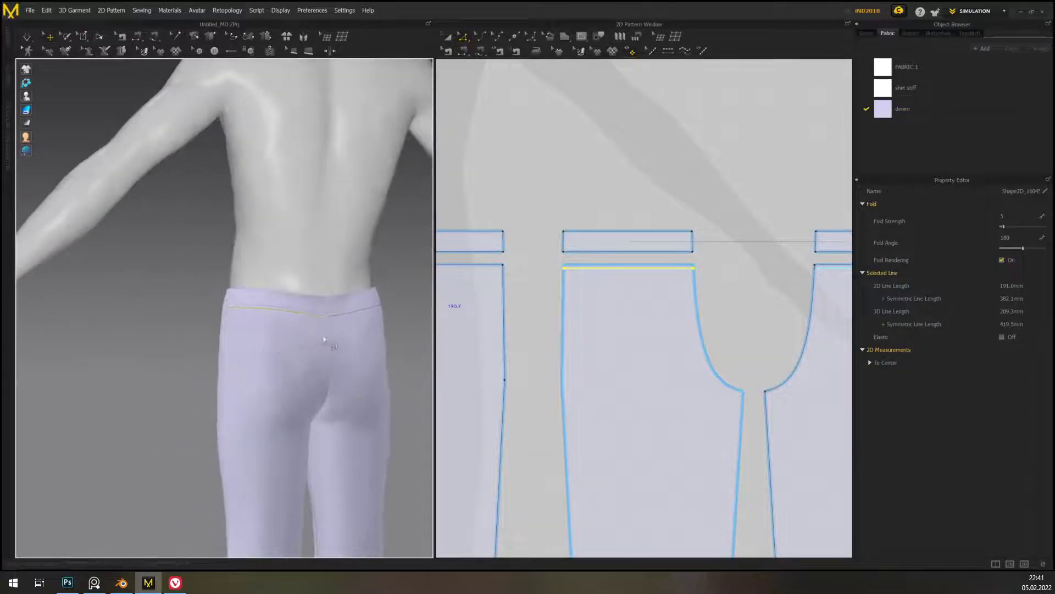
right_click(669, 267)
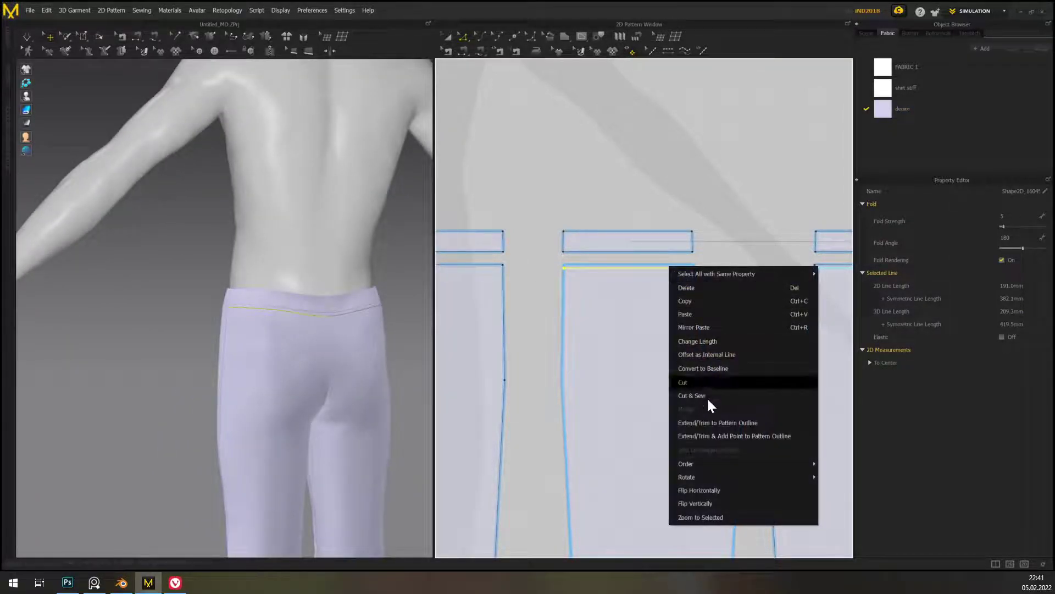
left_click(727, 391)
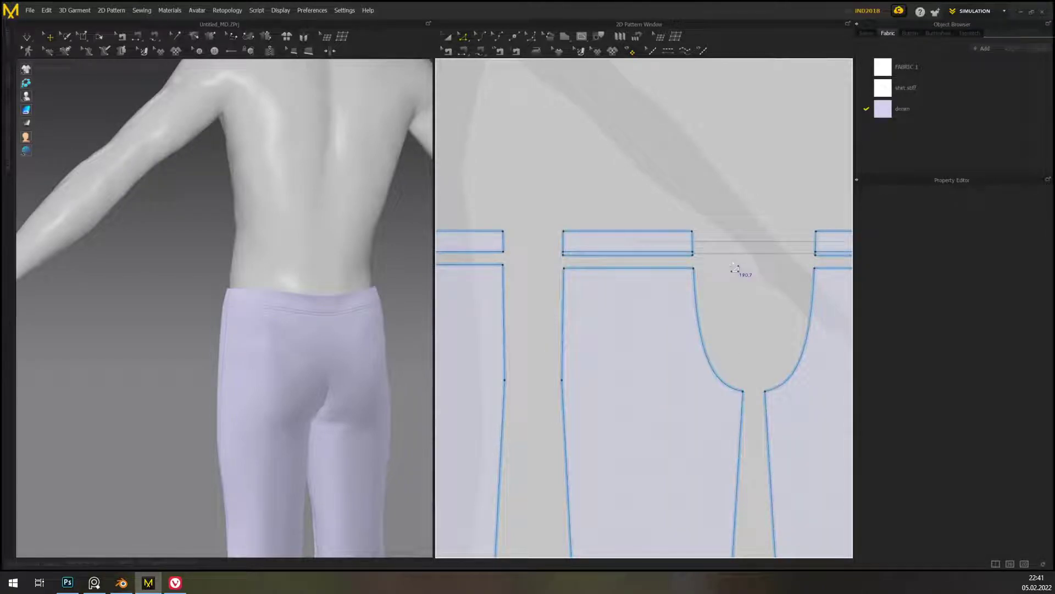
- Move the back waistband pieces upward in the pattern layout, away from the narrow strips
left_click(452, 36)
left_click(622, 246)
left_click_drag(837, 239, 836, 219)
left_click(761, 297)
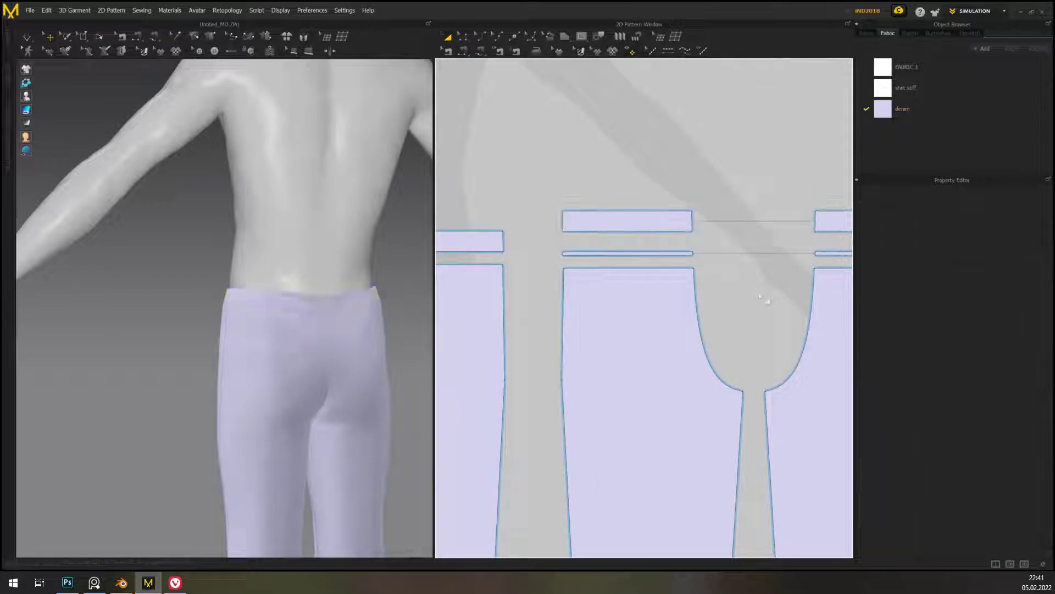
- Reshape the narrow back strip into a wedge by spreading its corner points at the centre-back end
scroll(760, 297, "down", 3)
right_click_drag(766, 296, 719, 269)
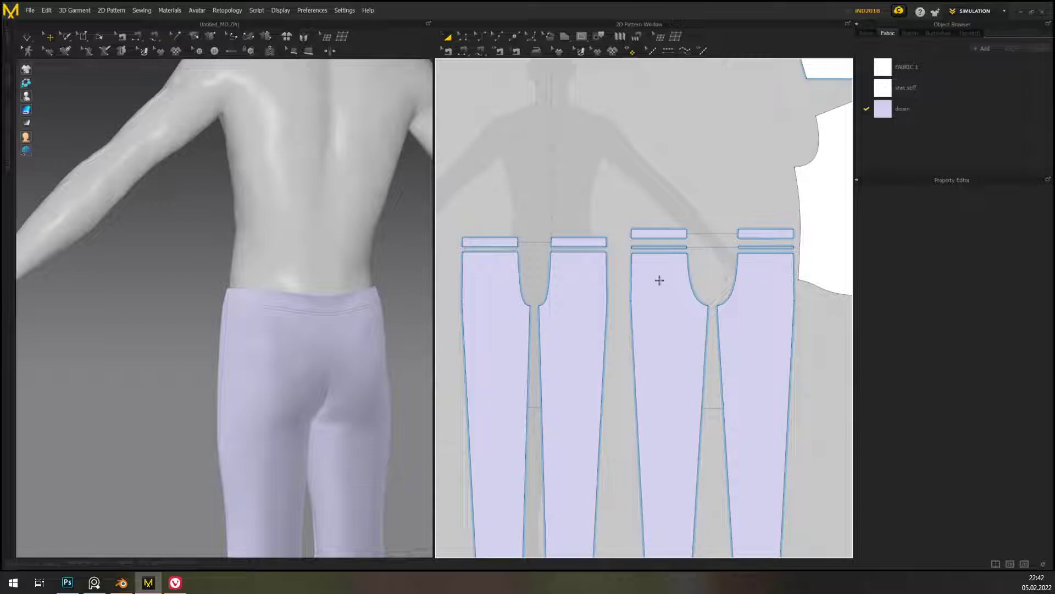
scroll(681, 245, "up", 5)
right_click_drag(694, 262, 709, 299)
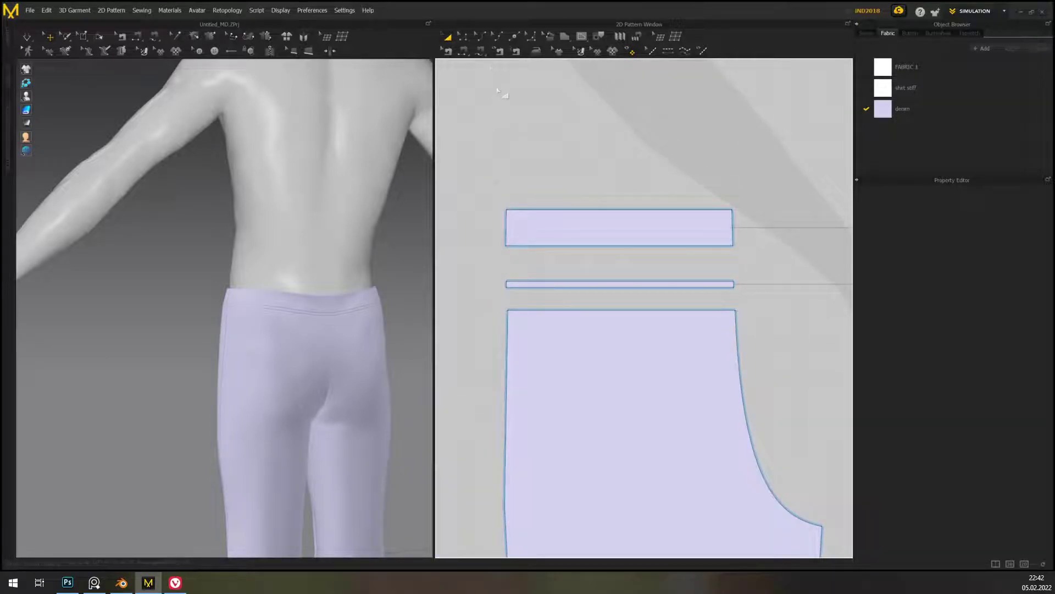
left_click(465, 38)
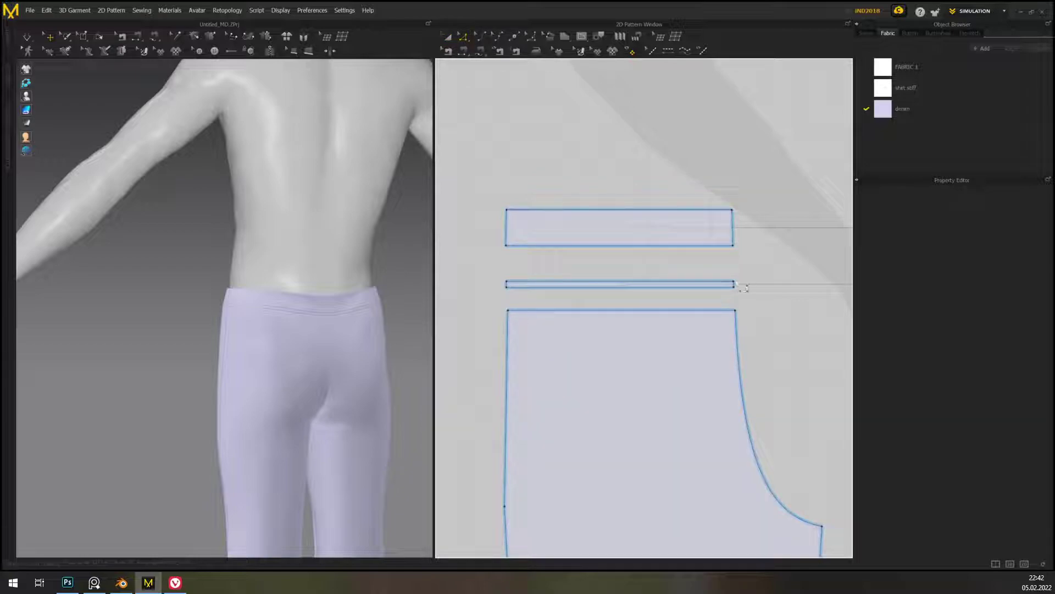
mouse_move(735, 284)
left_mouse_down()
mouse_move(733, 257)
mouse_move(732, 299)
left_mouse_up()
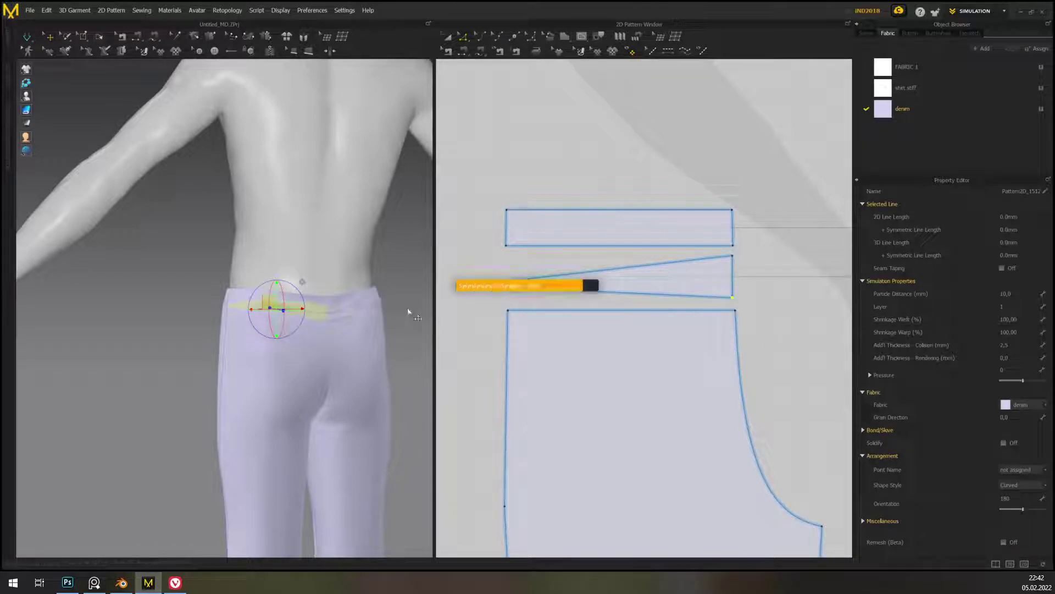
right_click_drag(420, 320, 452, 322)
middle_click_drag(389, 374, 364, 416)
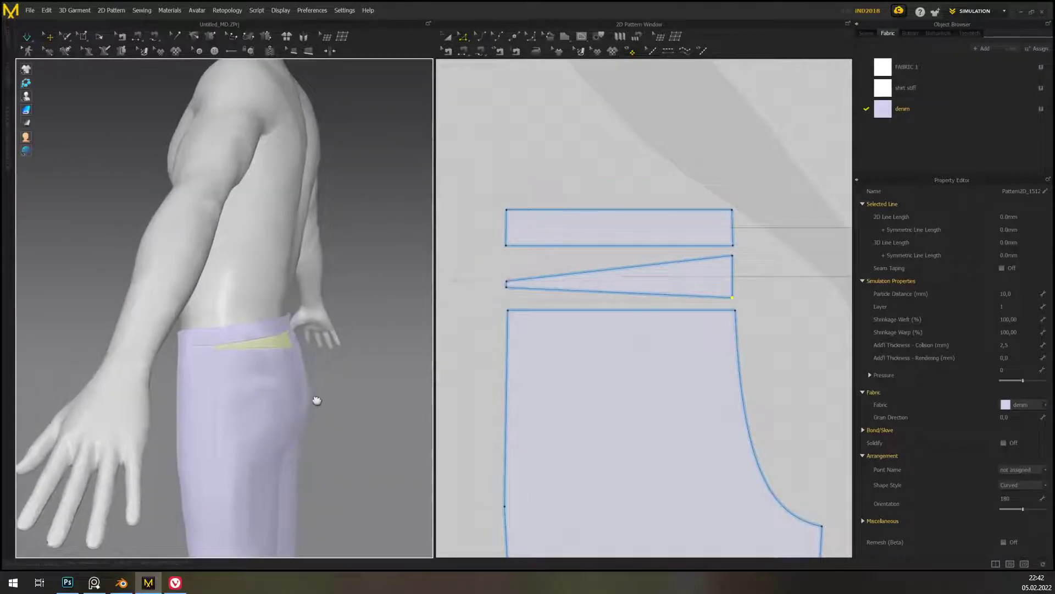
right_click_drag(377, 349, 346, 379)
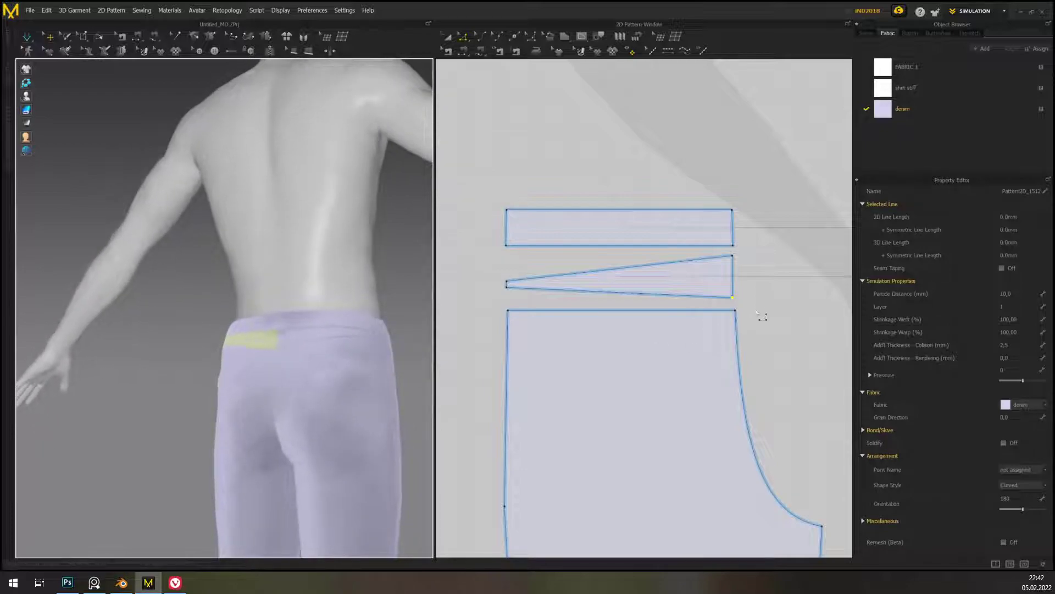
- Lower the wedge's upper centre-back corner slightly and check the trousers from the back and front
scroll(747, 286, "up", 2)
left_click_drag(728, 247, 727, 258)
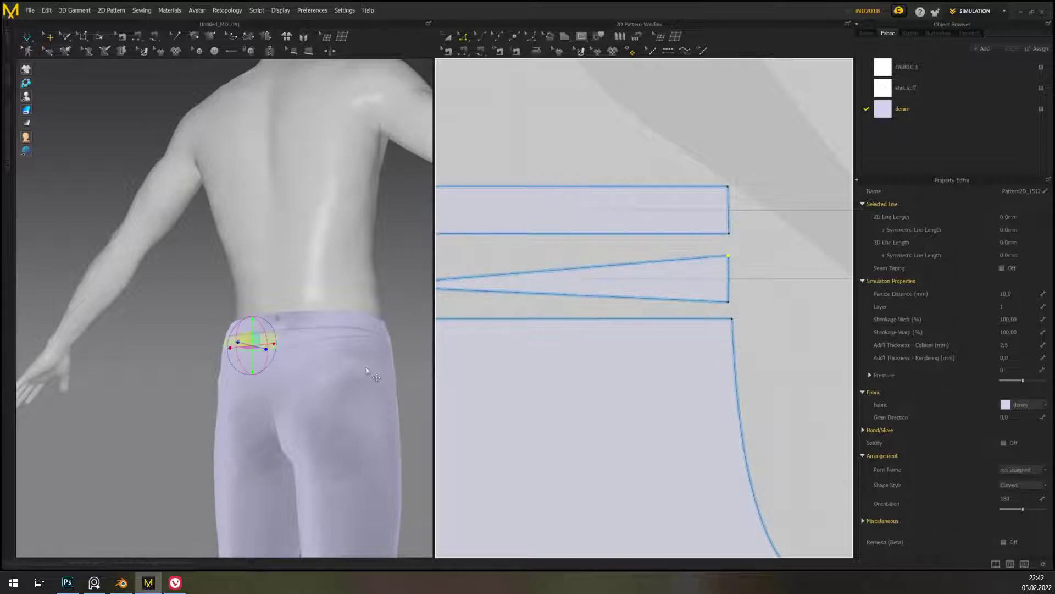
left_click(412, 365)
right_click_drag(412, 365, 132, 414)
scroll(649, 342, "down", 4)
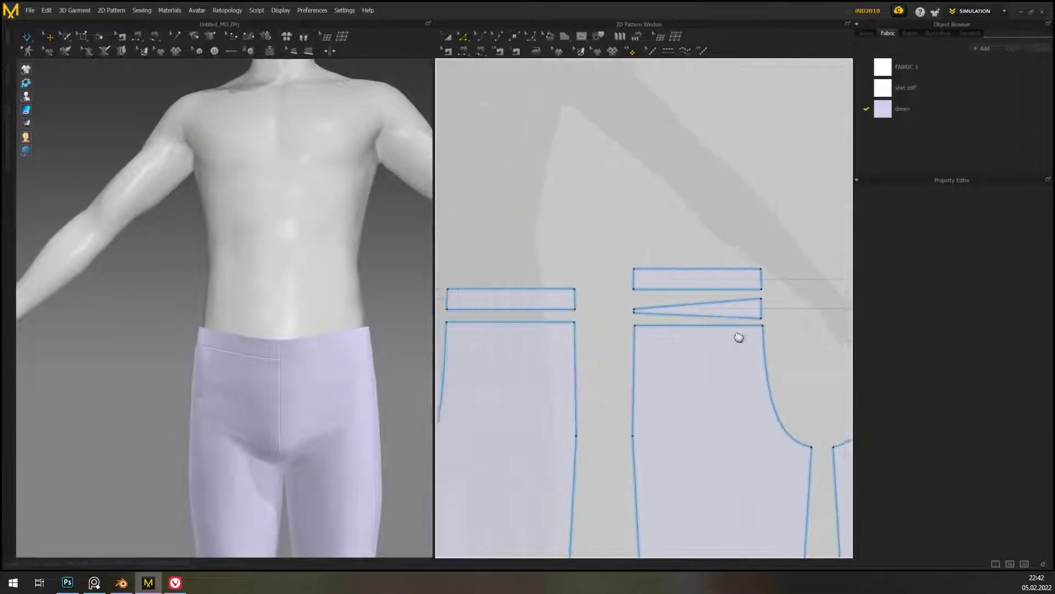
- Display the strain map on the trousers and examine the tension around the waistband and back yoke
middle_click_drag(664, 318, 681, 317)
right_click_drag(371, 344, 146, 192)
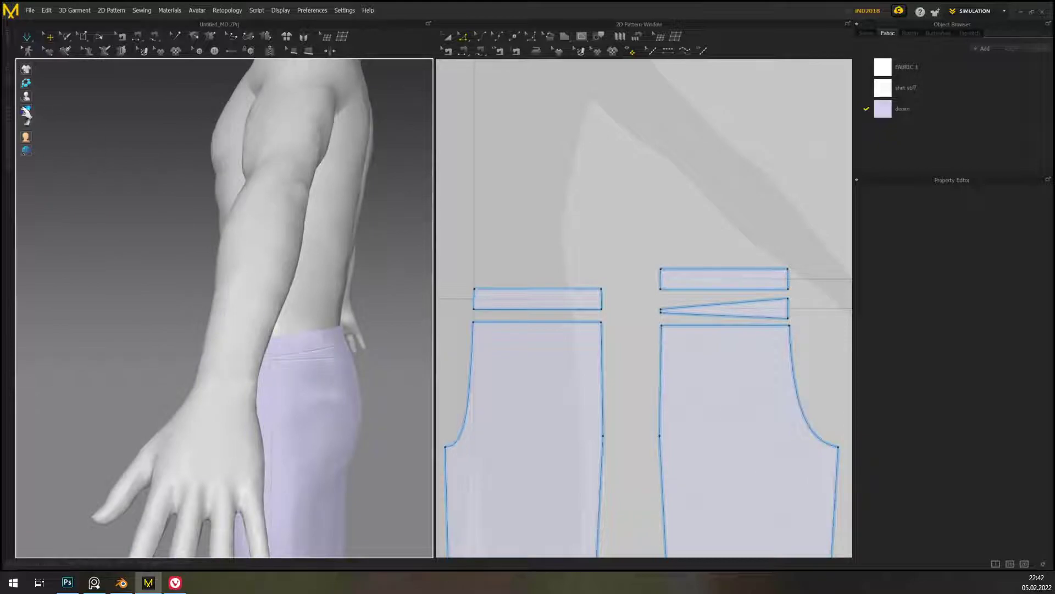
left_click(40, 123)
right_click_drag(377, 304, 230, 315)
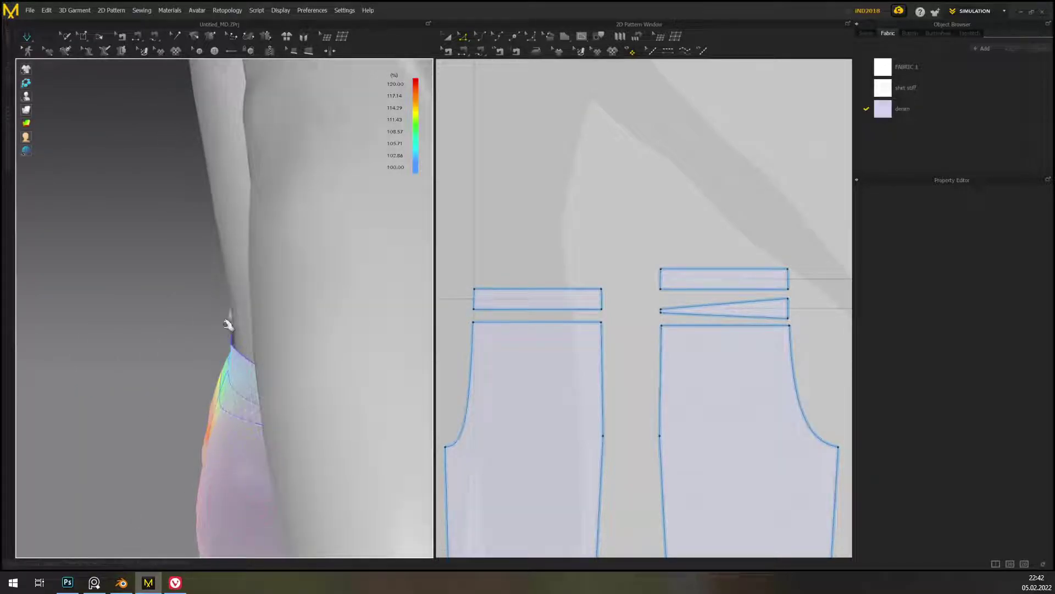
- Hide the strain map and move the back waistband's centre-back edge and the yoke wedge's upper centre-back corner slightly inward
left_click(44, 124)
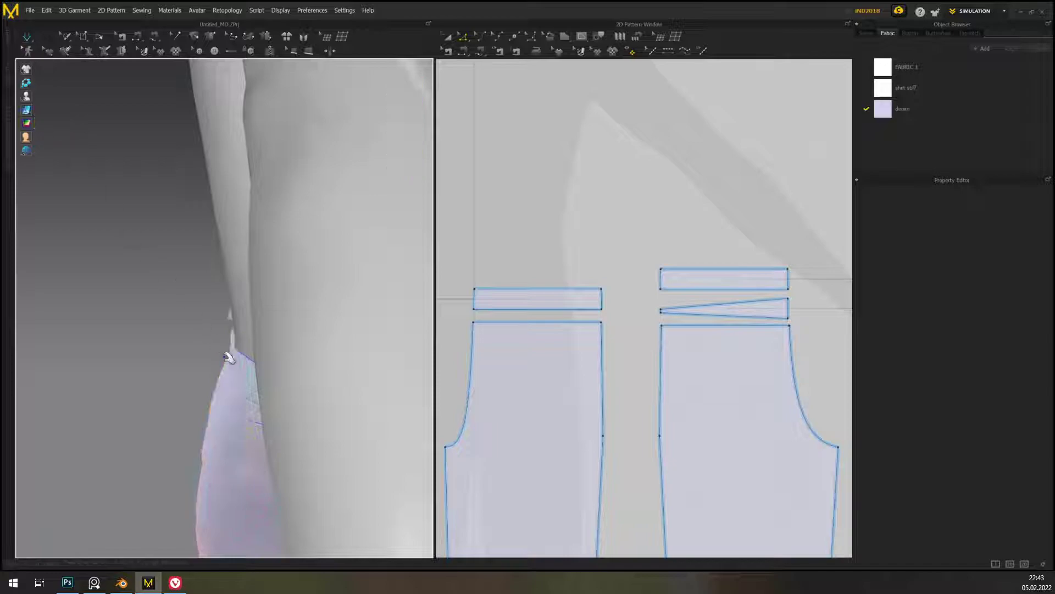
right_click_drag(165, 311, 237, 223)
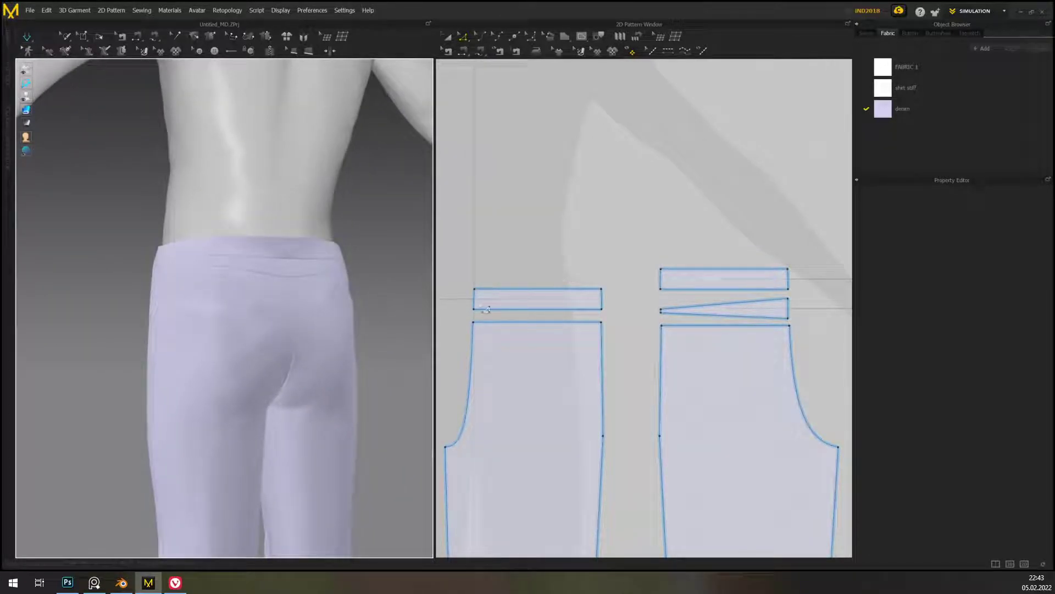
scroll(671, 284, "up", 3)
middle_click_drag(672, 286, 544, 313)
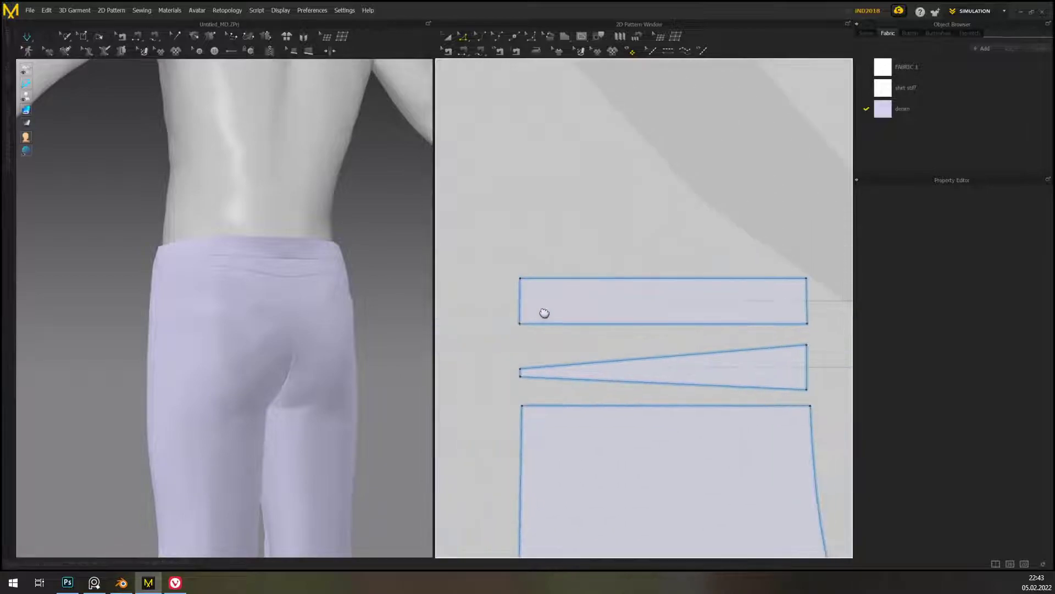
right_click_drag(741, 337, 743, 311)
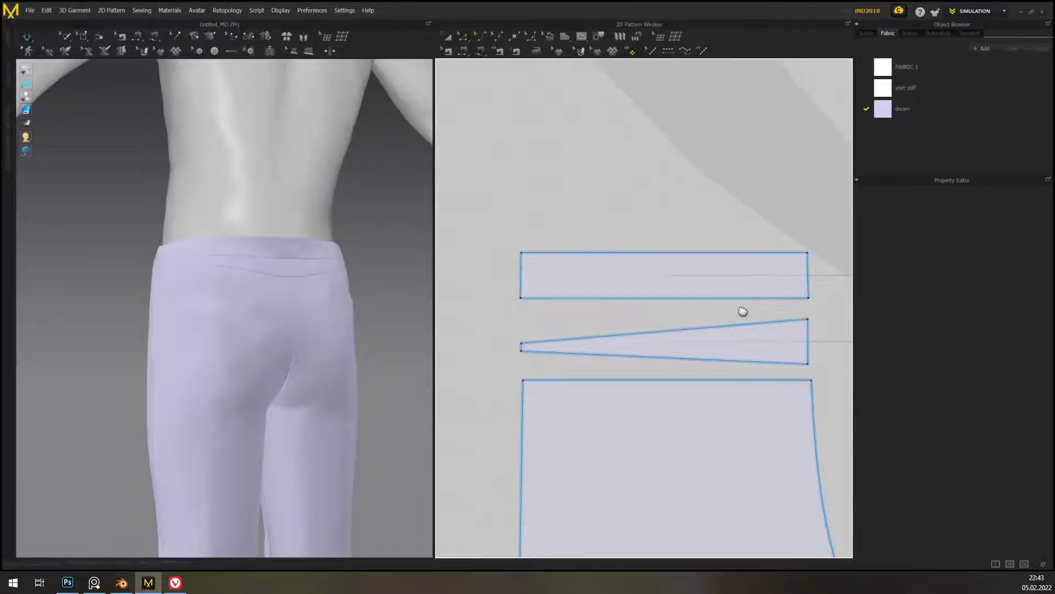
right_click_drag(832, 342, 744, 355)
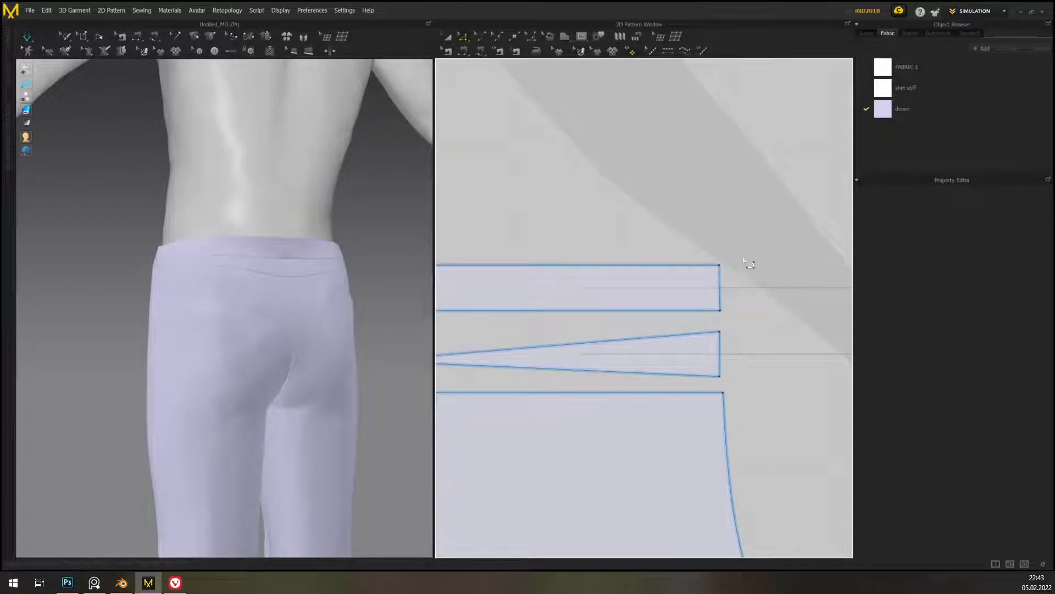
left_click(721, 288)
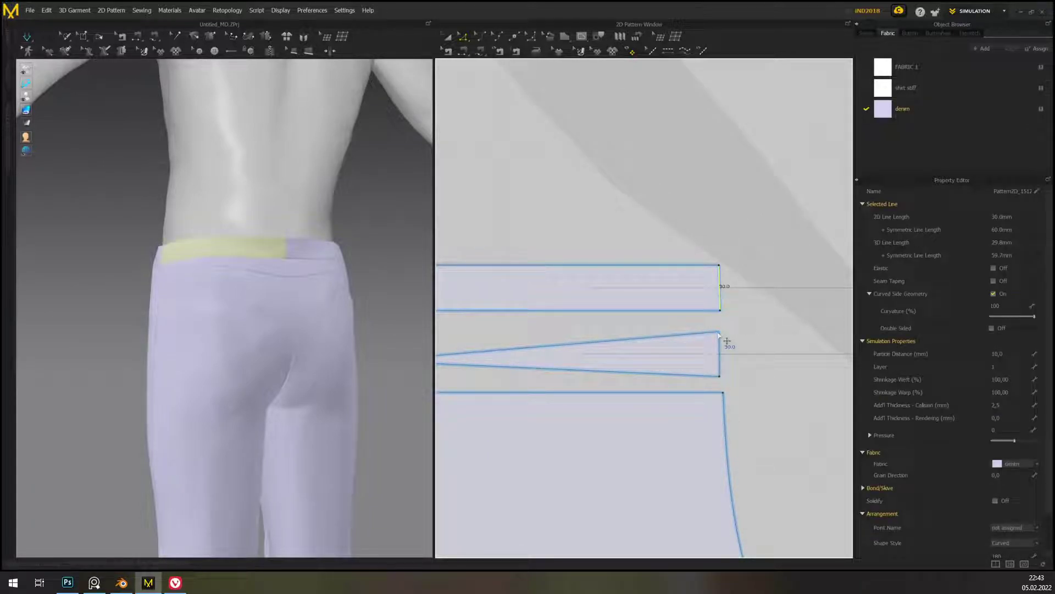
left_click_drag(715, 333, 713, 331)
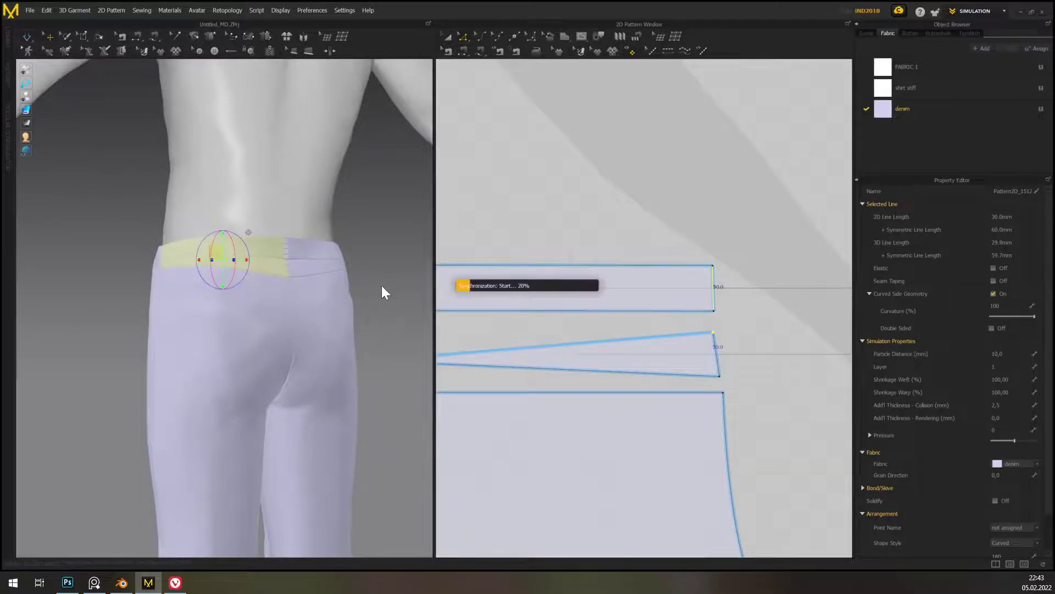
left_click(369, 258)
- Check the strain map on the back of the trousers, then restore the normal fabric display
left_click(41, 123)
mouse_move(396, 251)
right_mouse_down()
mouse_move(443, 271)
mouse_move(325, 279)
mouse_move(283, 257)
mouse_move(372, 276)
mouse_move(289, 332)
mouse_move(377, 361)
mouse_move(389, 266)
right_mouse_up()
left_click(27, 111)
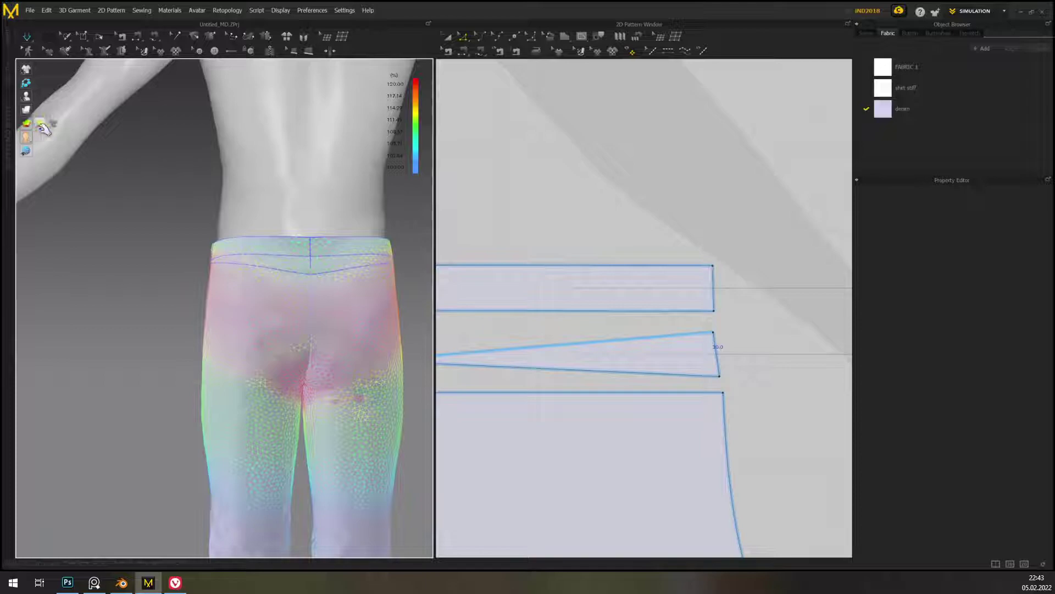
right_click_drag(273, 447, 351, 306)
- Examine the simulated trousers from the back and front, checking the knee folds and the waistband fit
scroll(640, 393, "down", 5)
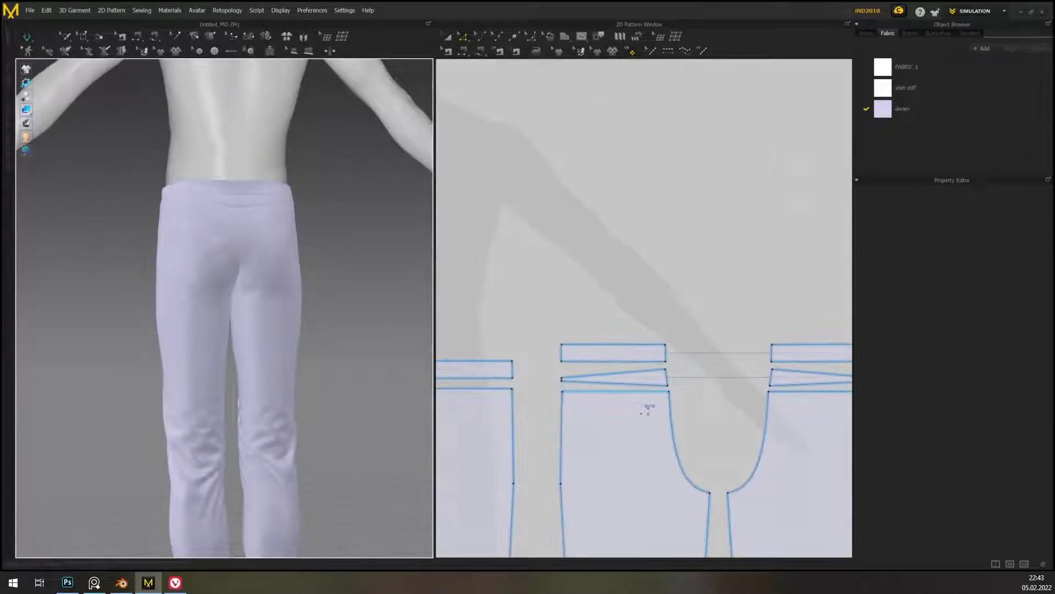
middle_click_drag(641, 395, 685, 291)
right_click_drag(369, 363, 476, 384)
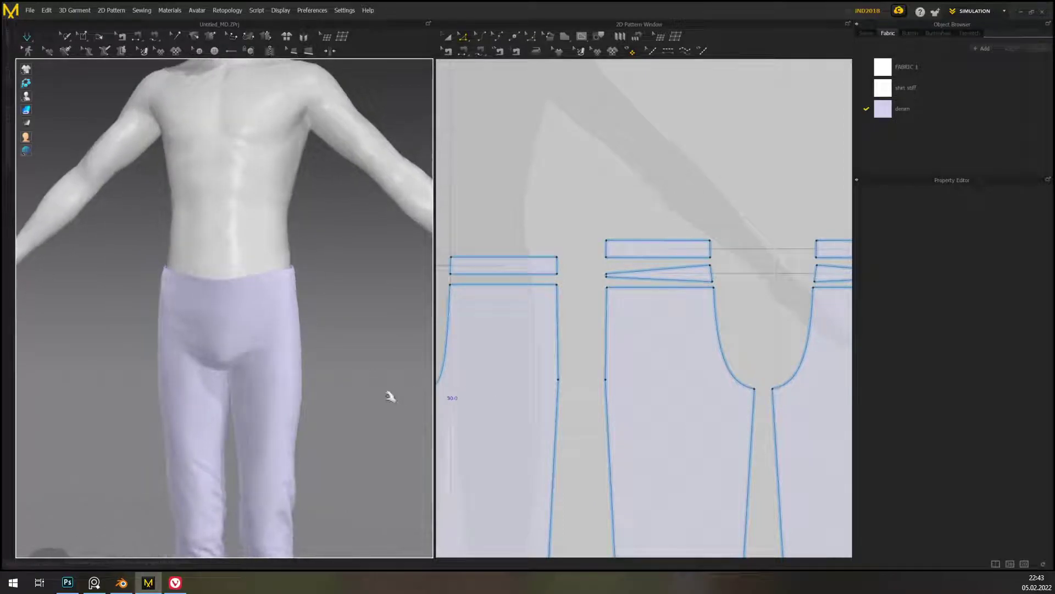
right_click_drag(351, 412, 212, 353)
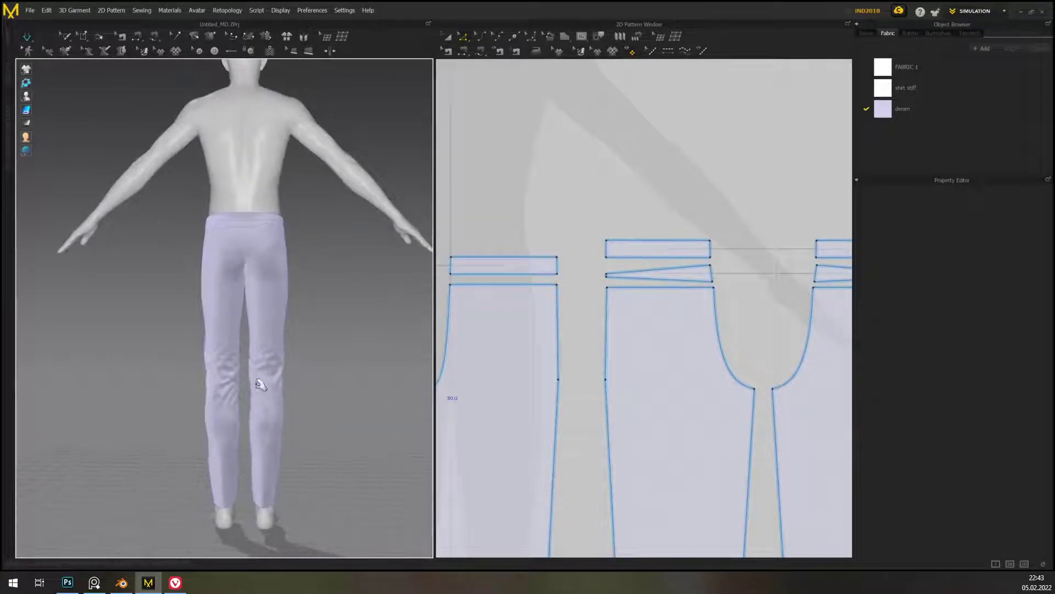
scroll(252, 397, "up", 3)
middle_click_drag(252, 398, 228, 337)
middle_click_drag(379, 283, 393, 339)
right_click_drag(394, 339, 233, 330)
middle_click_drag(329, 268, 328, 402)
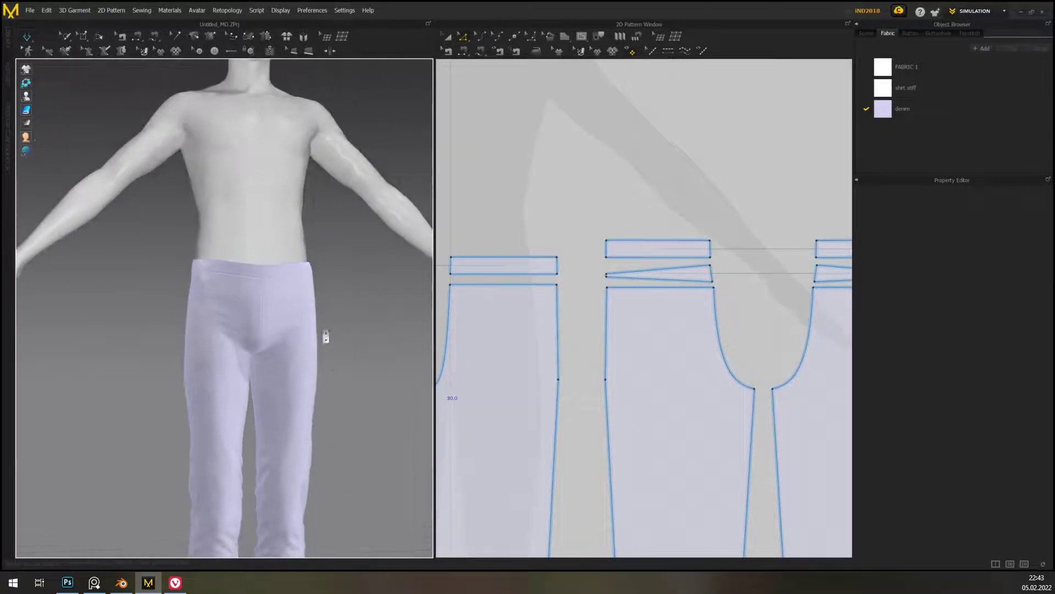
scroll(309, 360, "up", 2)
scroll(291, 402, "up", 2)
scroll(264, 374, "up", 1)
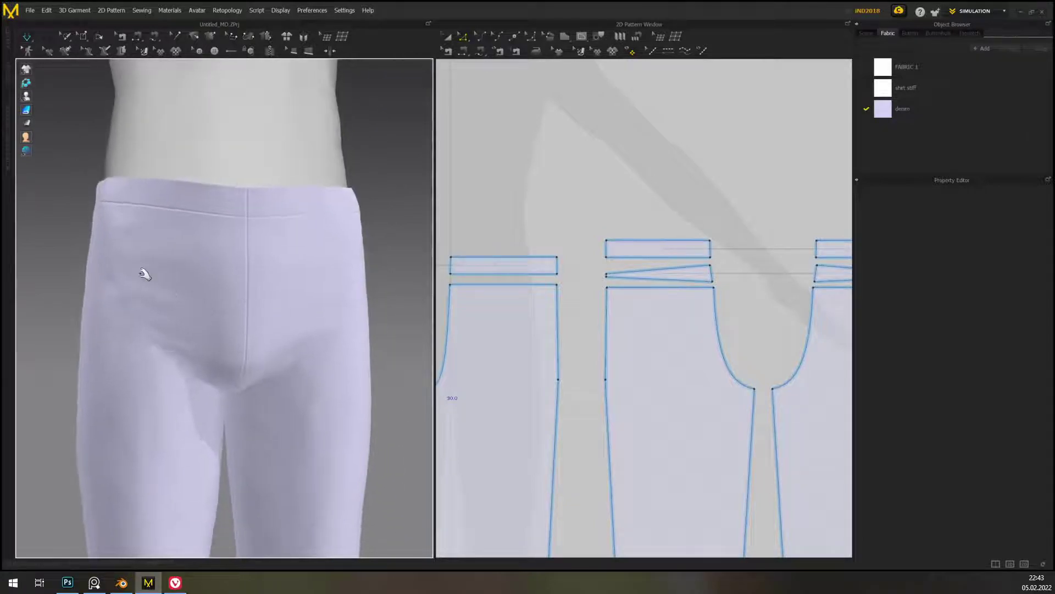
right_click_drag(343, 394, 325, 381)
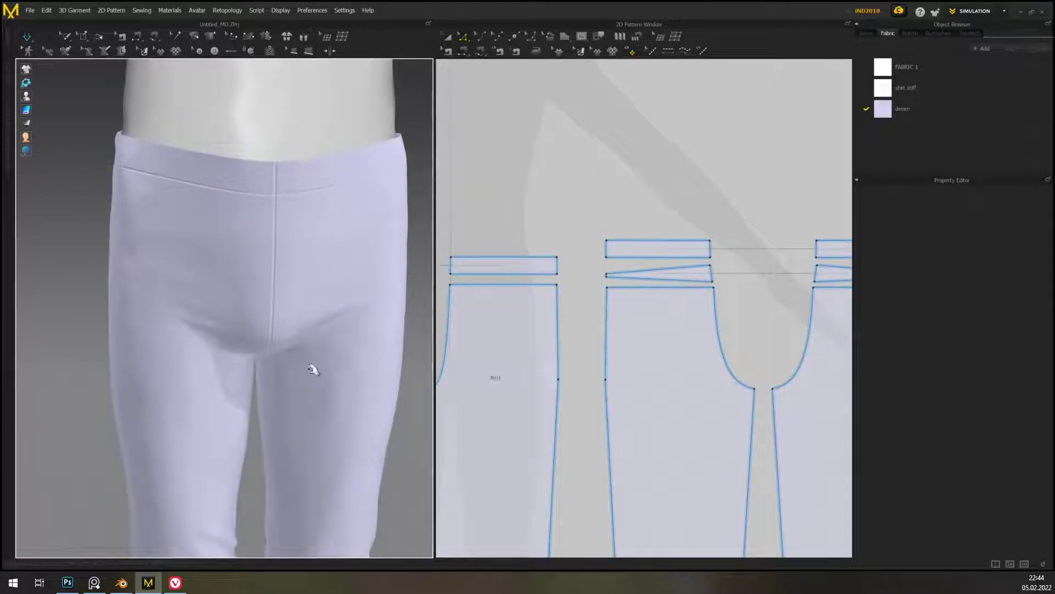
- Inspect the front crotch, centre-front seam and upper thigh up close for wrinkles and pulling
right_click_drag(571, 328, 743, 374)
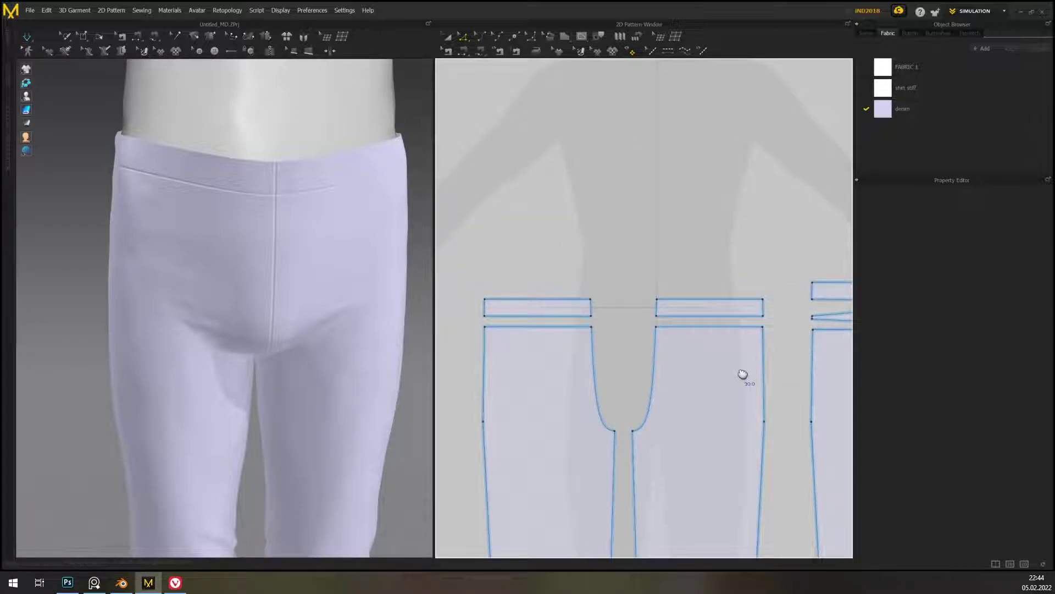
right_click_drag(283, 306, 278, 330)
scroll(378, 355, "up", 2)
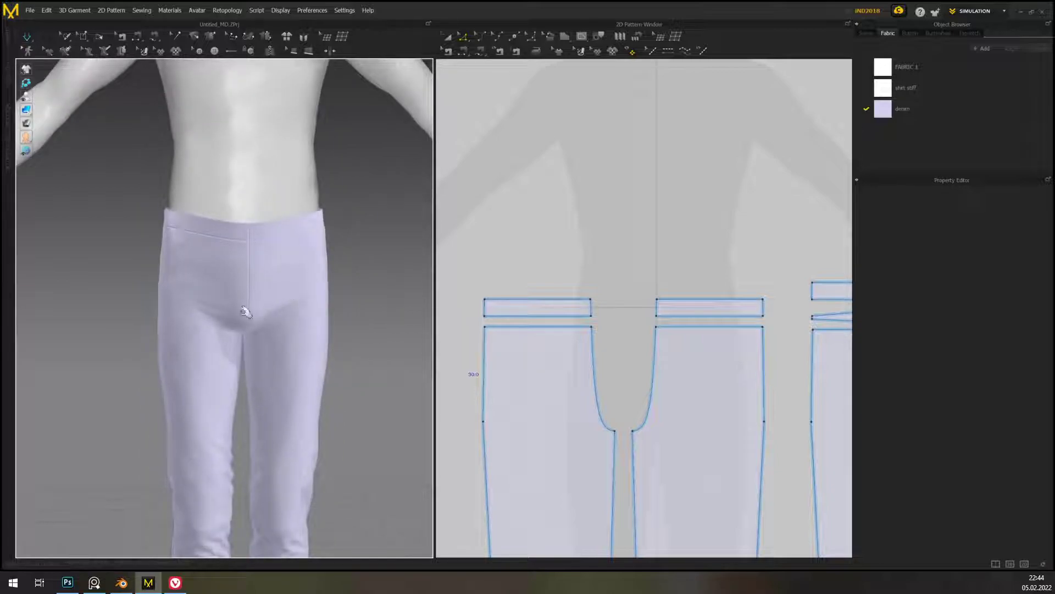
scroll(313, 352, "up", 3)
scroll(302, 355, "up", 3)
right_click_drag(288, 408, 306, 393)
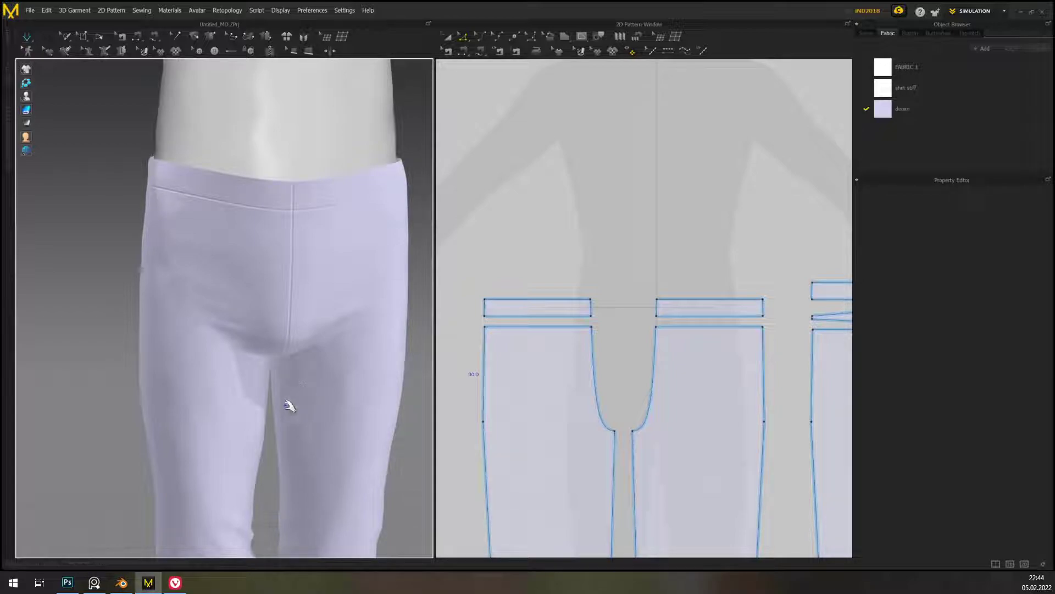
scroll(363, 314, "down", 1)
scroll(363, 314, "up", 2)
middle_click_drag(363, 315, 284, 360)
right_click_drag(242, 419, 337, 401)
scroll(213, 360, "up", 2)
middle_click_drag(212, 361, 182, 336)
scroll(356, 371, "up", 3)
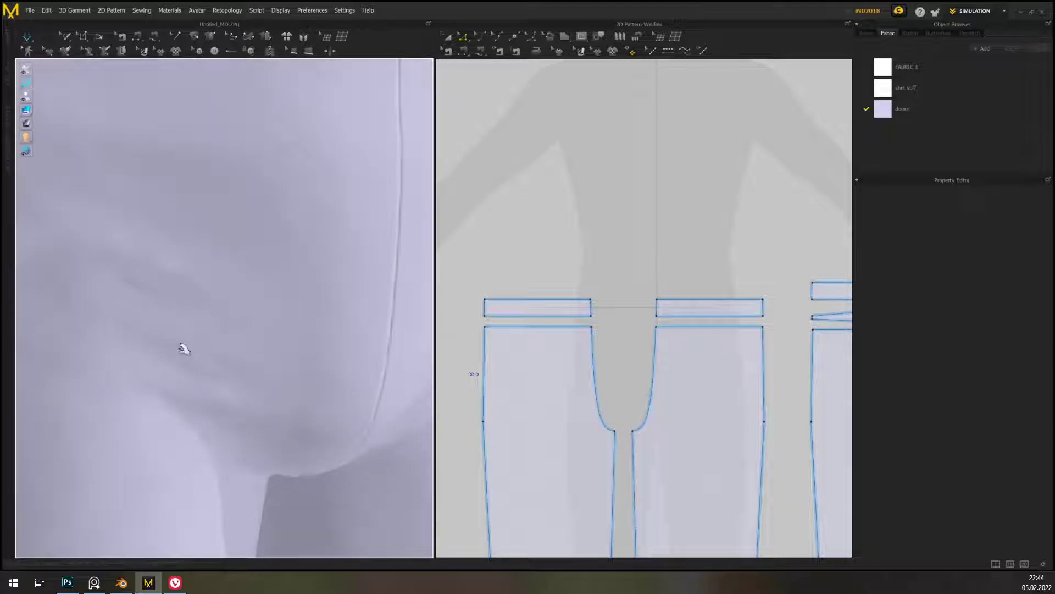
scroll(325, 377, "down", 3)
right_click_drag(334, 347, 330, 368)
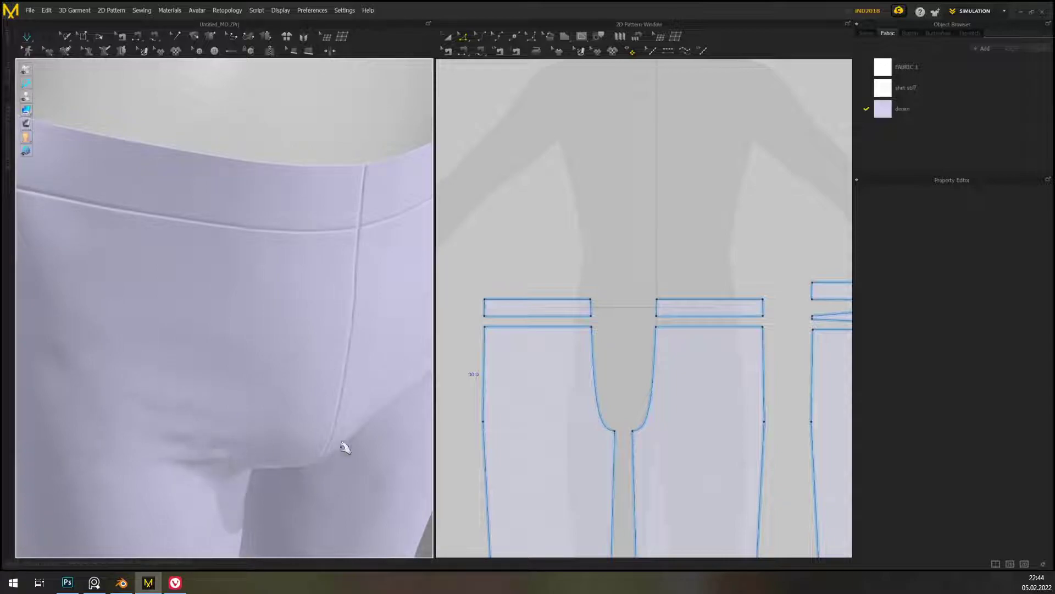
scroll(337, 443, "down", 2)
right_click_drag(337, 443, 382, 348)
- Review the full length of the trousers from the front and side against the front and back pattern pieces
scroll(396, 366, "down", 3)
scroll(342, 395, "down", 2)
scroll(357, 353, "up", 2)
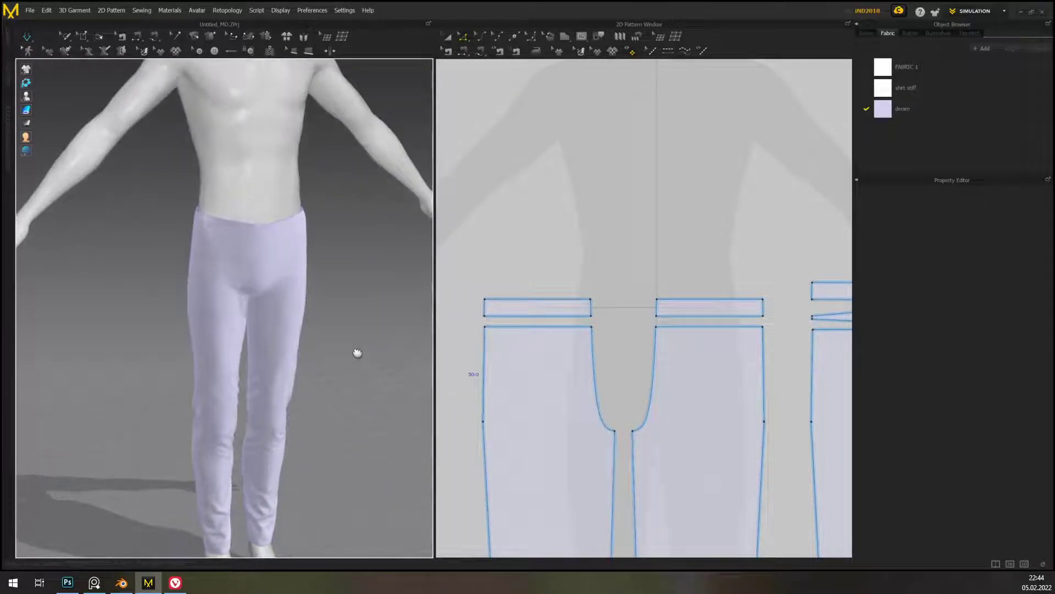
middle_click_drag(357, 353, 337, 314)
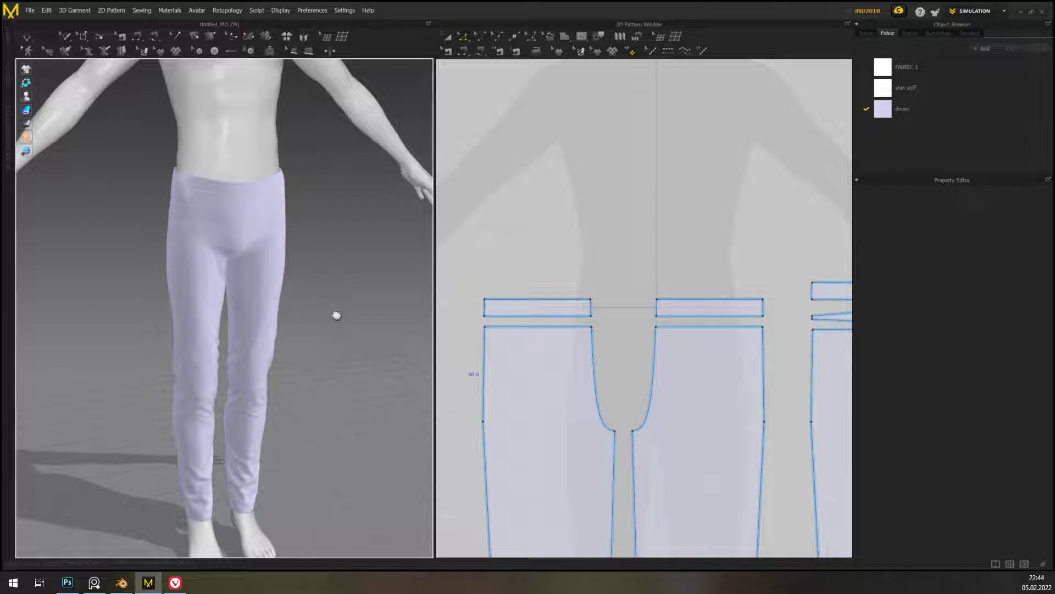
right_click_drag(365, 312, 32, 328)
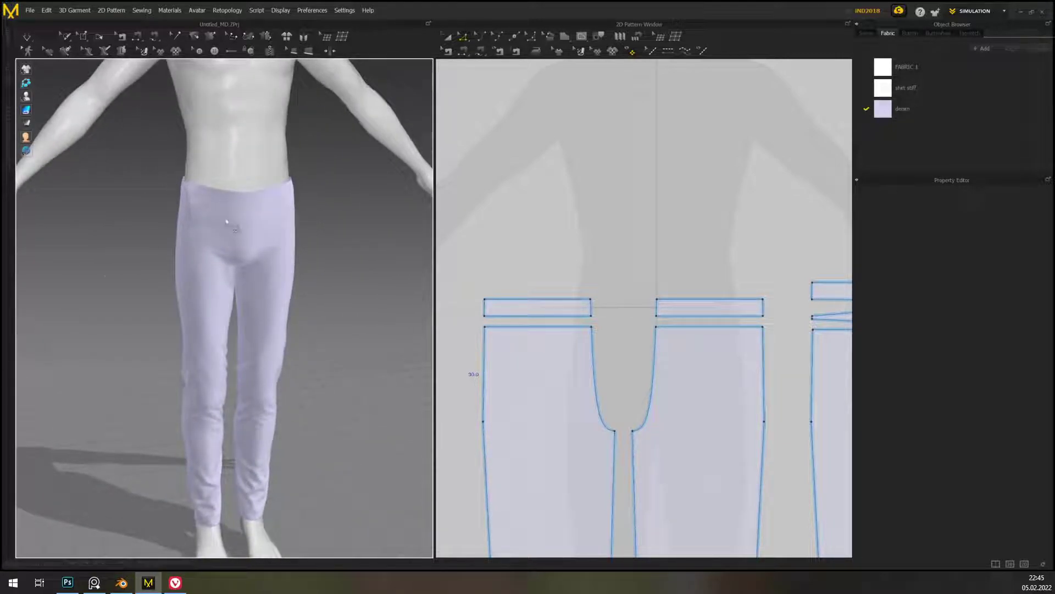
middle_click_drag(314, 321, 344, 285)
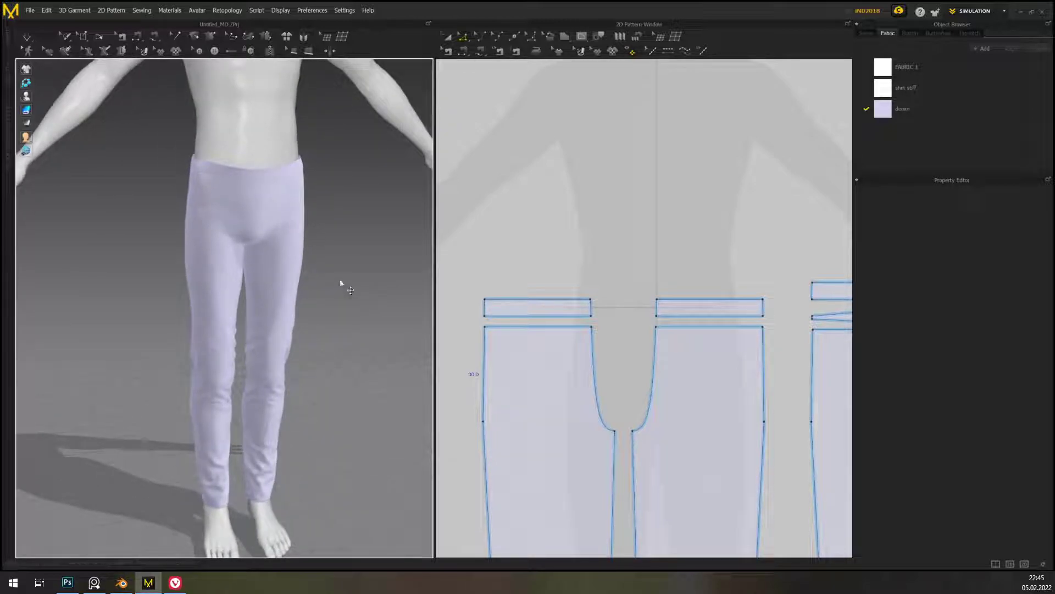
middle_click_drag(348, 277, 325, 271)
mouse_move(325, 271)
right_mouse_down()
mouse_move(174, 268)
mouse_move(306, 266)
right_mouse_up()
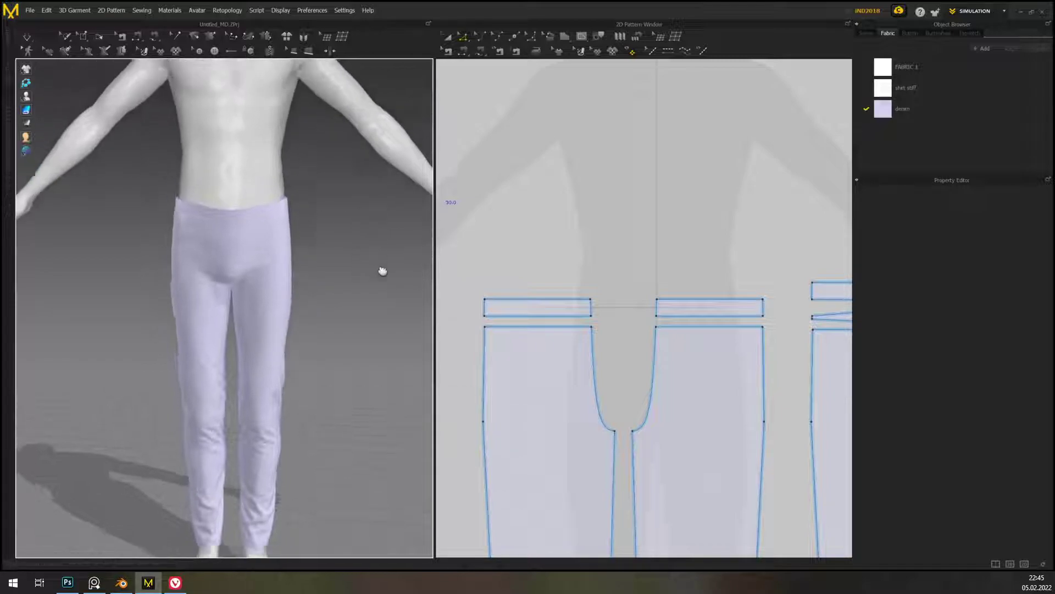
mouse_move(374, 266)
right_mouse_down()
mouse_move(264, 268)
mouse_move(356, 269)
right_mouse_up()
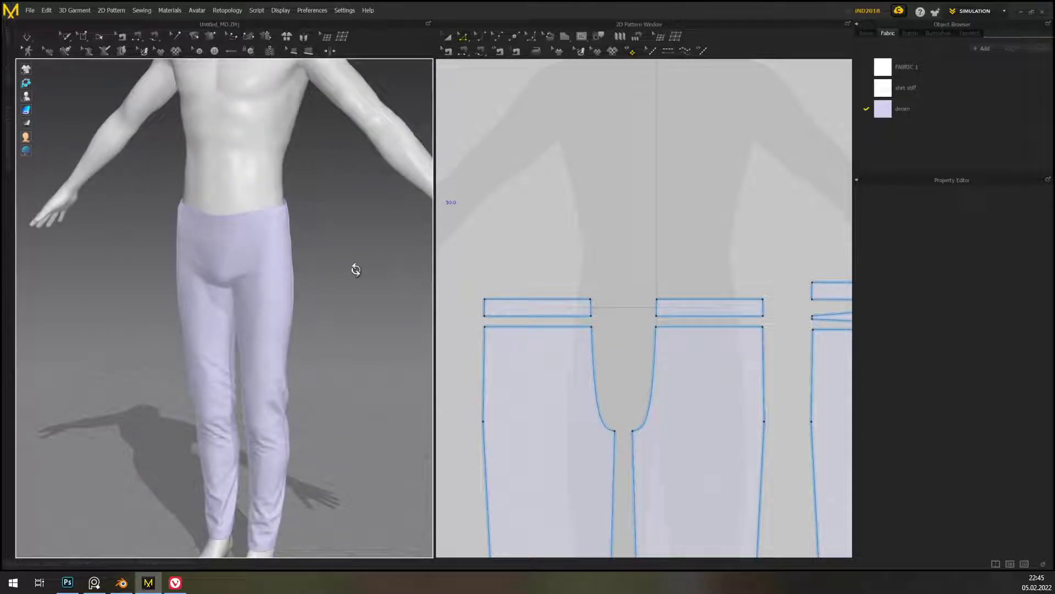
scroll(356, 272, "down", 3)
scroll(359, 275, "up", 10)
scroll(339, 303, "down", 4)
mouse_move(328, 319)
right_mouse_down()
mouse_move(337, 307)
mouse_move(330, 314)
right_mouse_up()
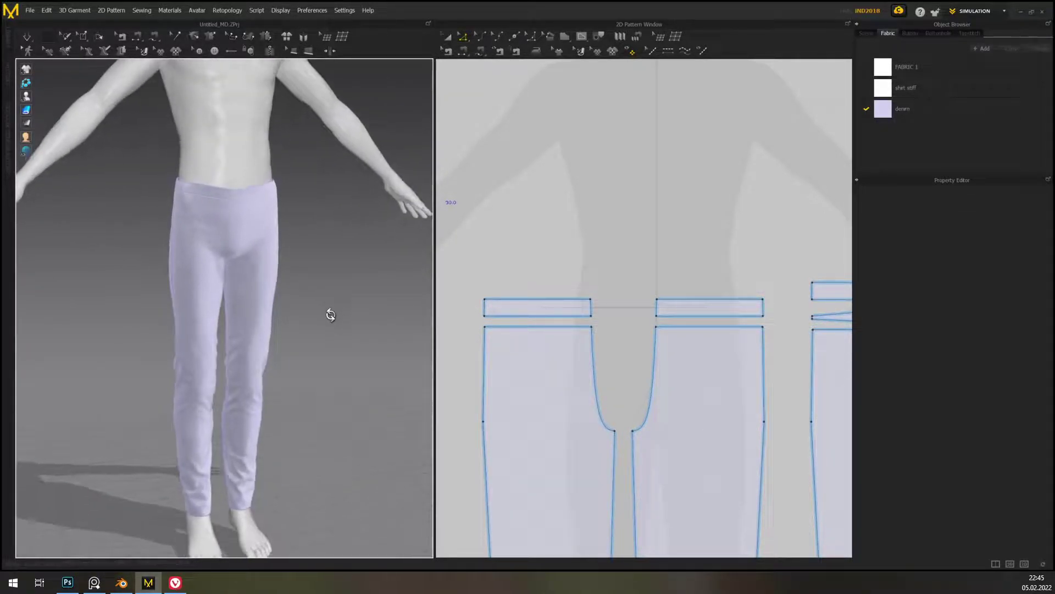
scroll(642, 330, "down", 5)
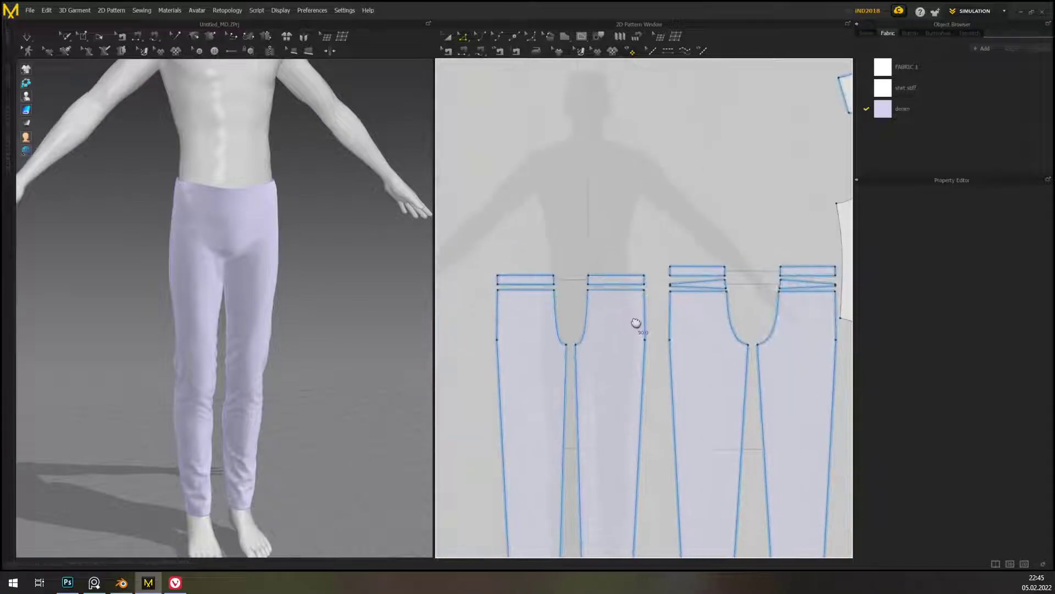
middle_click_drag(334, 316, 376, 323)
right_click_drag(372, 325, 288, 360)
middle_click_drag(288, 360, 308, 325)
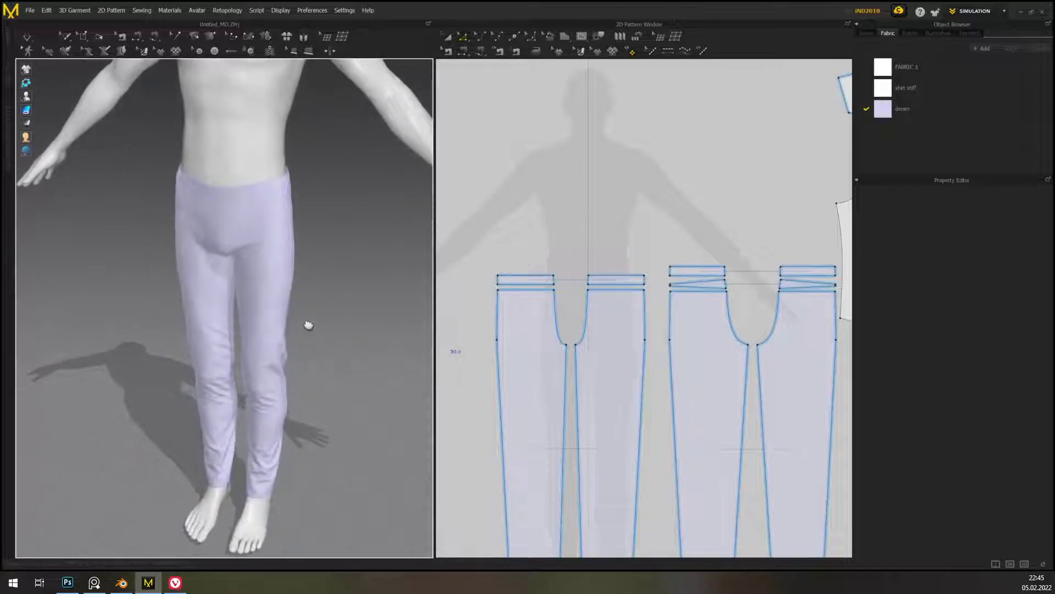
mouse_move(337, 279)
right_mouse_down()
mouse_move(311, 269)
mouse_move(348, 264)
right_mouse_up()
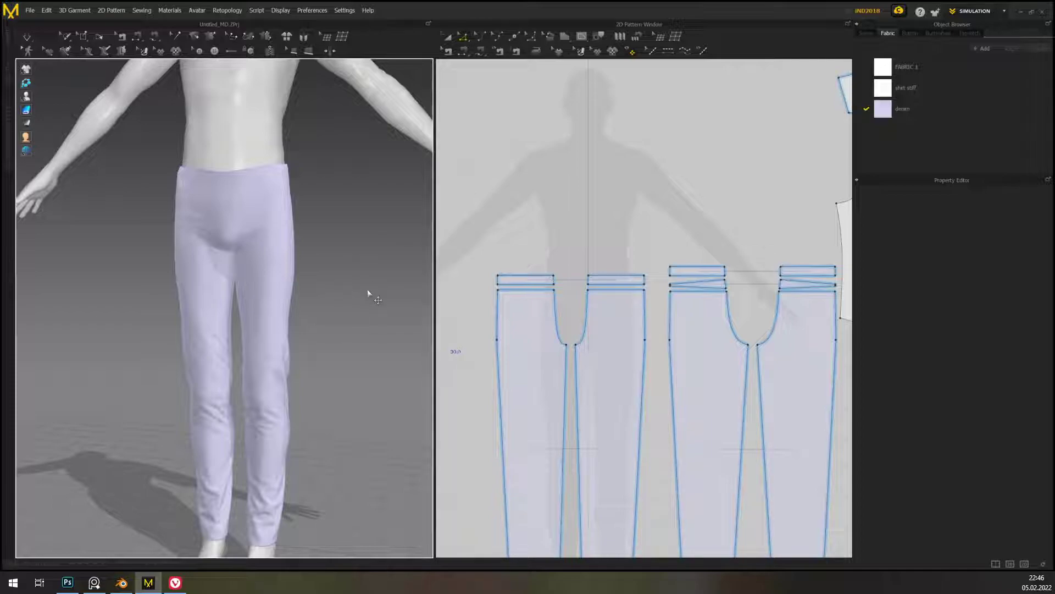
middle_click_drag(370, 261, 382, 249)
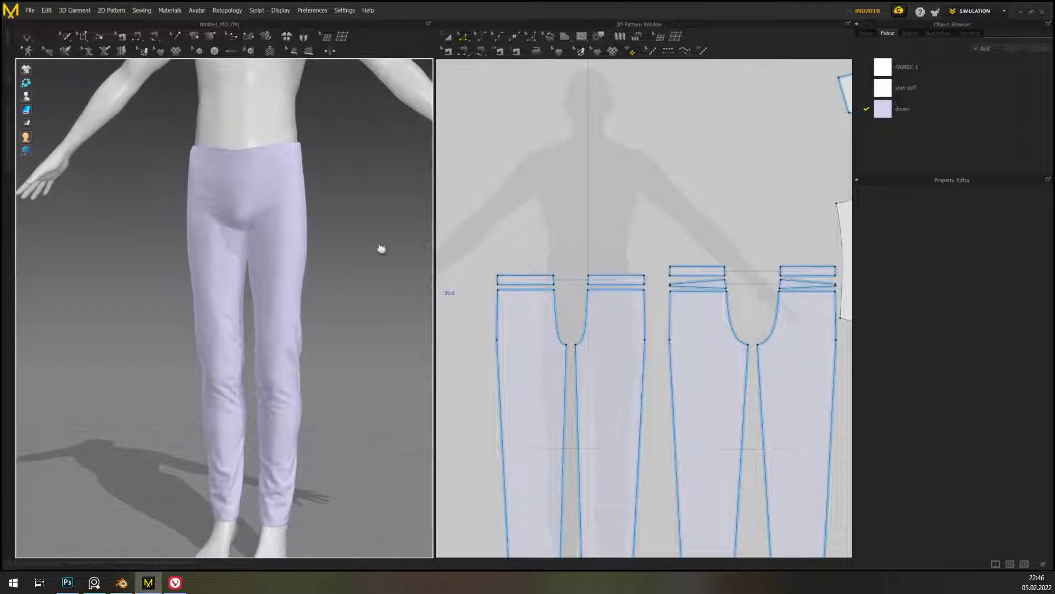
right_click_drag(379, 247, 328, 212)
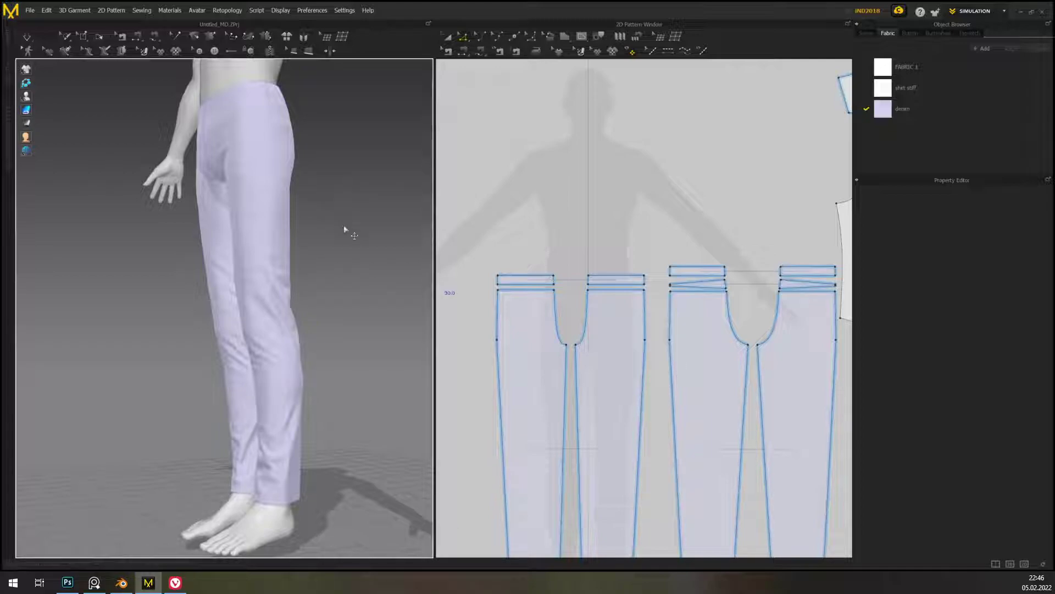
middle_click_drag(345, 226, 337, 236)
right_click_drag(332, 237, 383, 237)
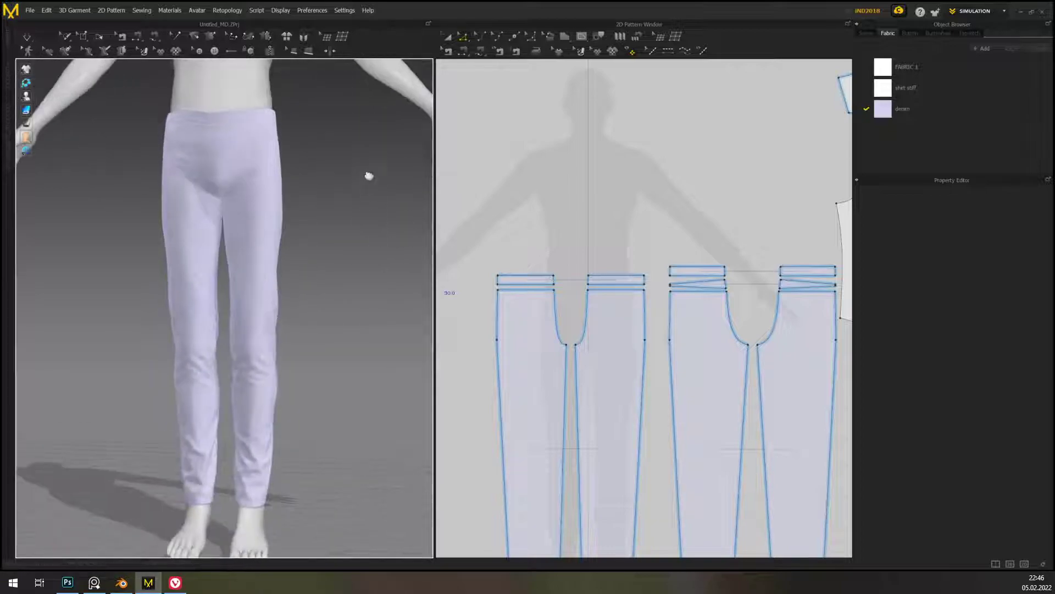
middle_click_drag(369, 176, 374, 238)
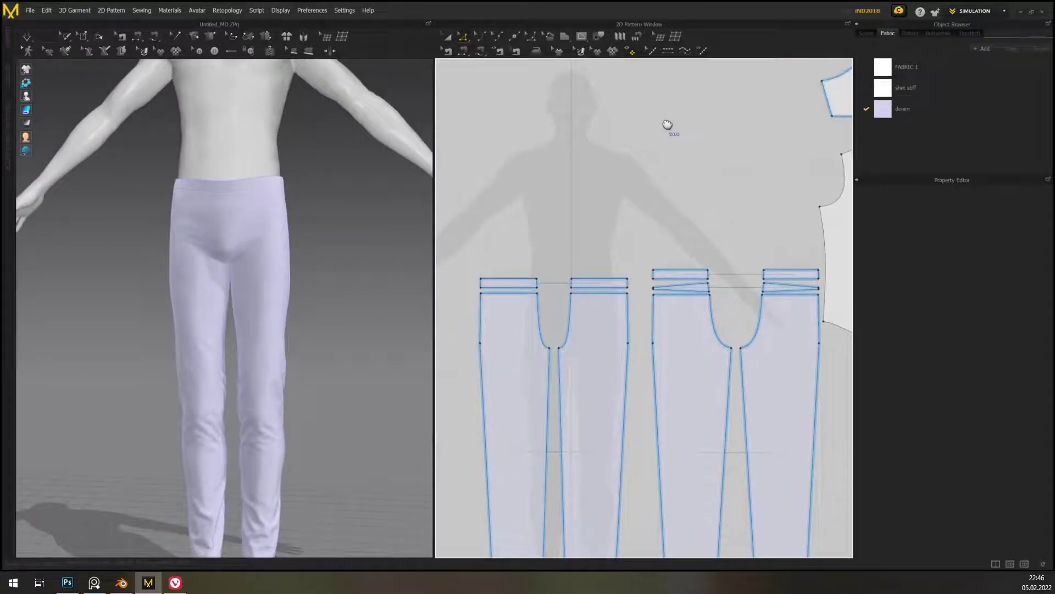
scroll(636, 146, "up", 4)
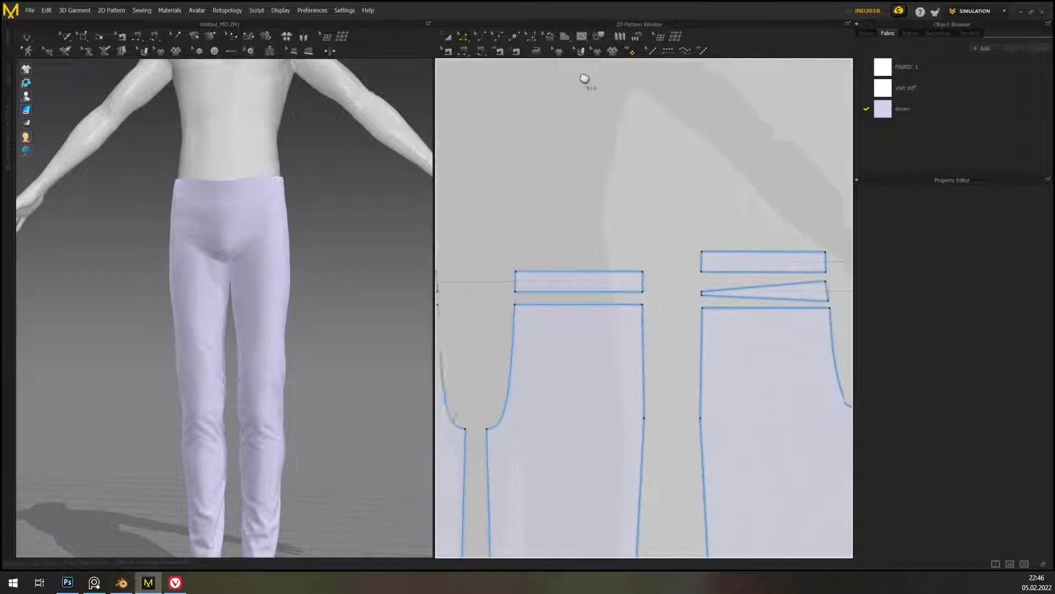
middle_click_drag(575, 78, 621, 101)
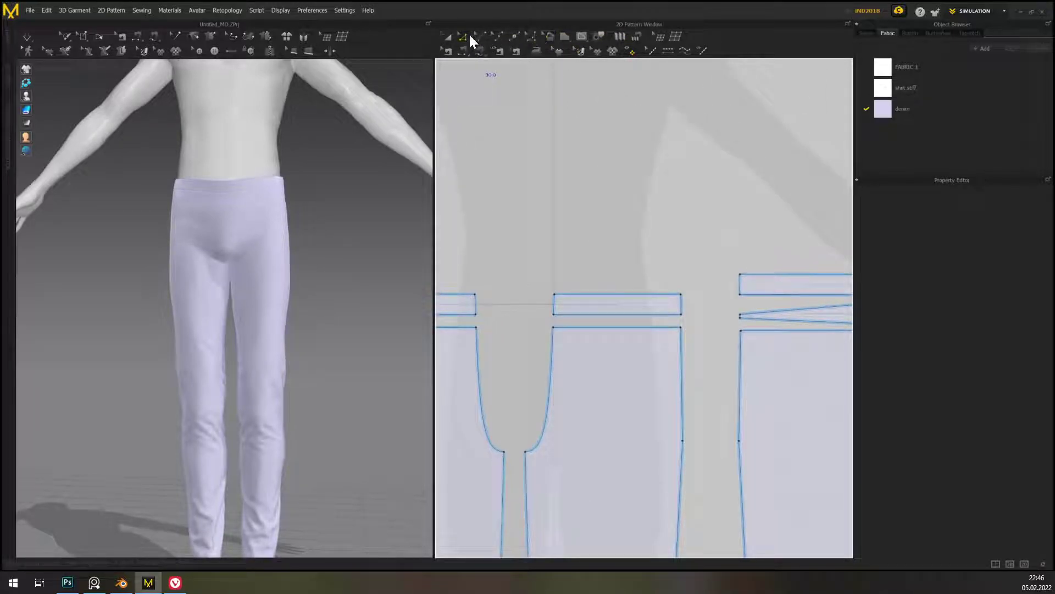
left_click(581, 35)
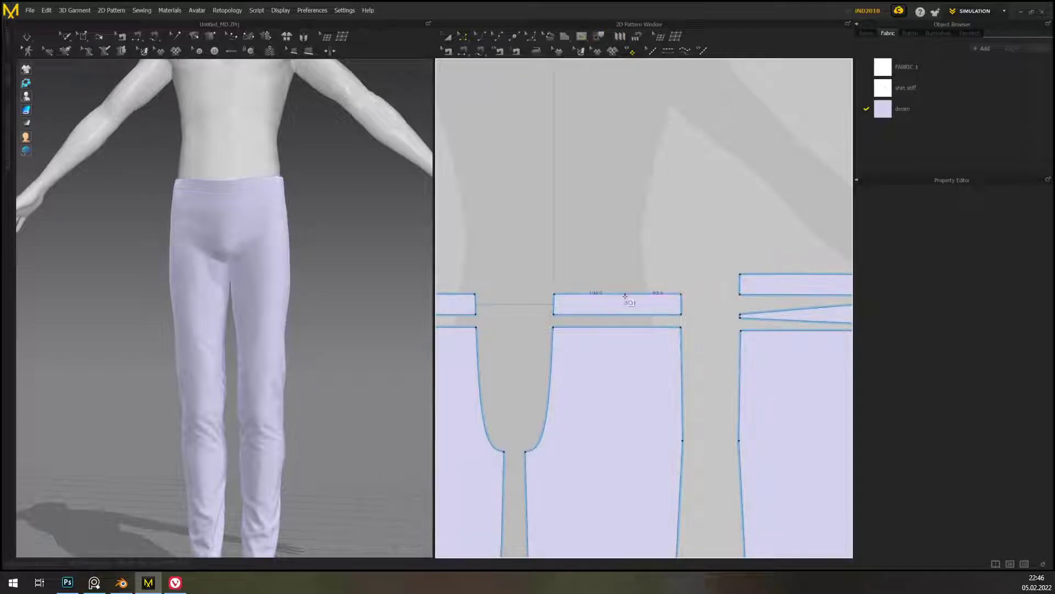
left_click(604, 327)
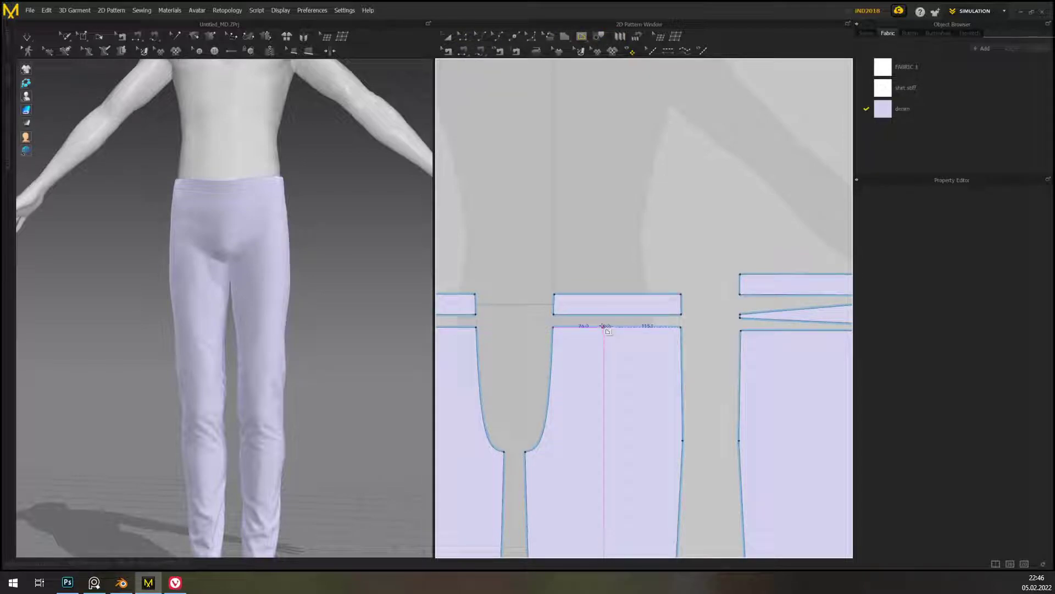
left_click(683, 391)
key("Escape")
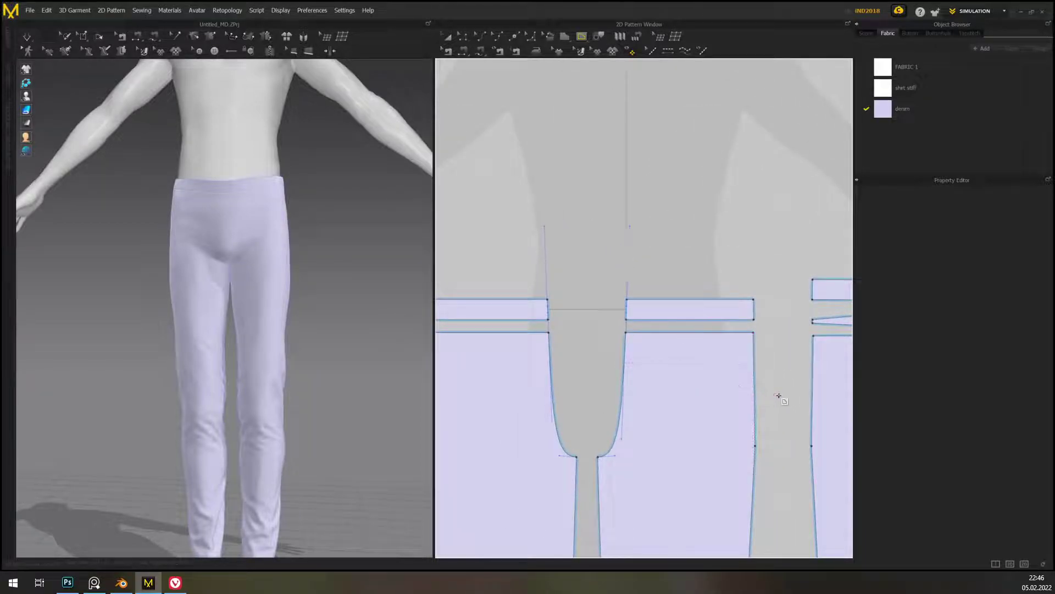
- Draw a diagonal internal line about 135 mm long across the front piece's upper outer corner, from the waist edge to the side seam
right_click_drag(372, 219, 286, 298)
left_click(268, 297)
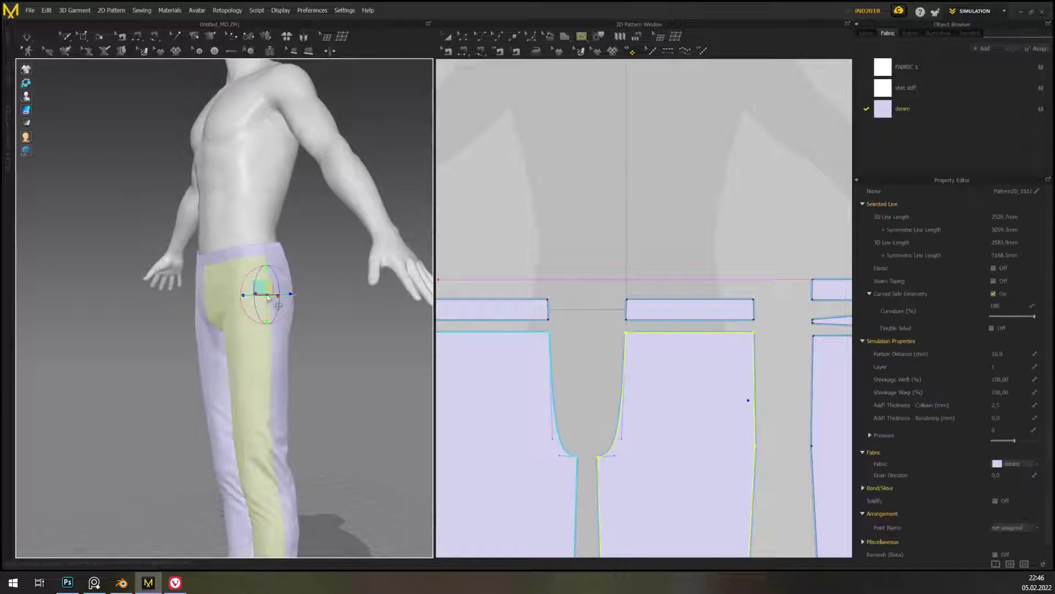
right_click_drag(354, 348, 393, 346)
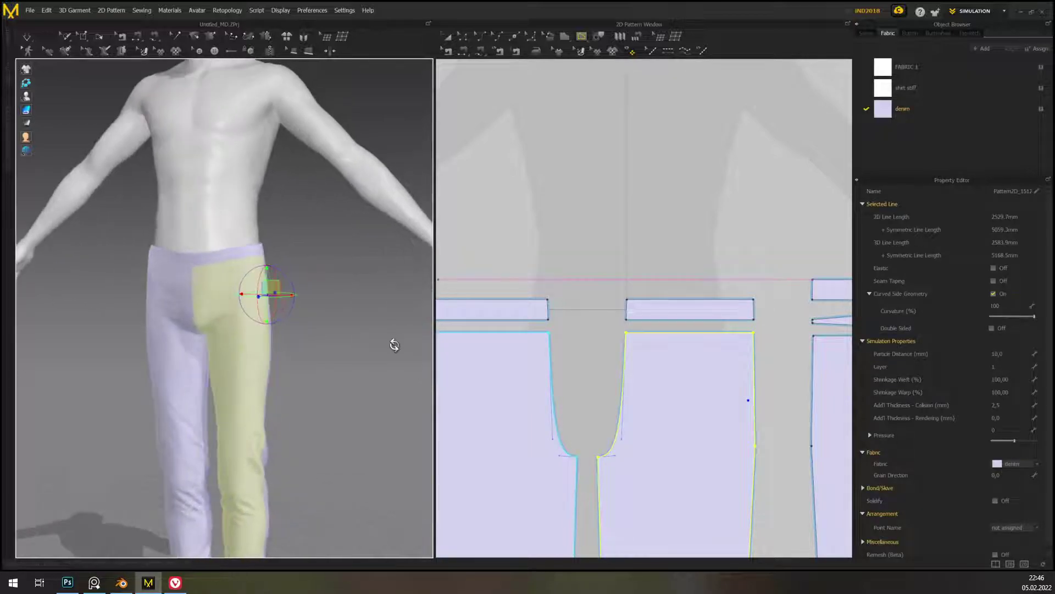
left_click(240, 261)
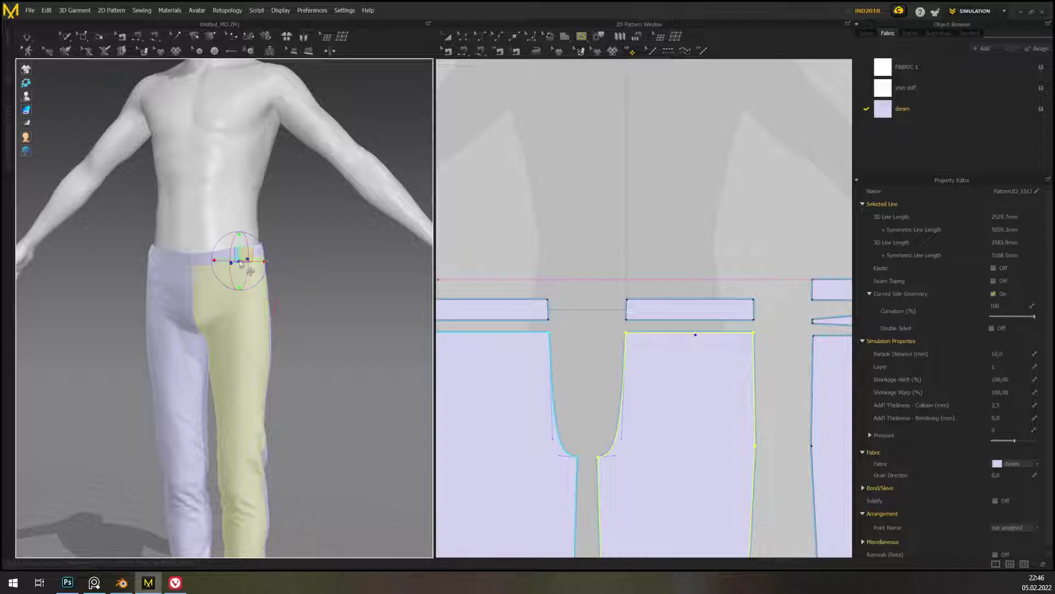
left_click(695, 334)
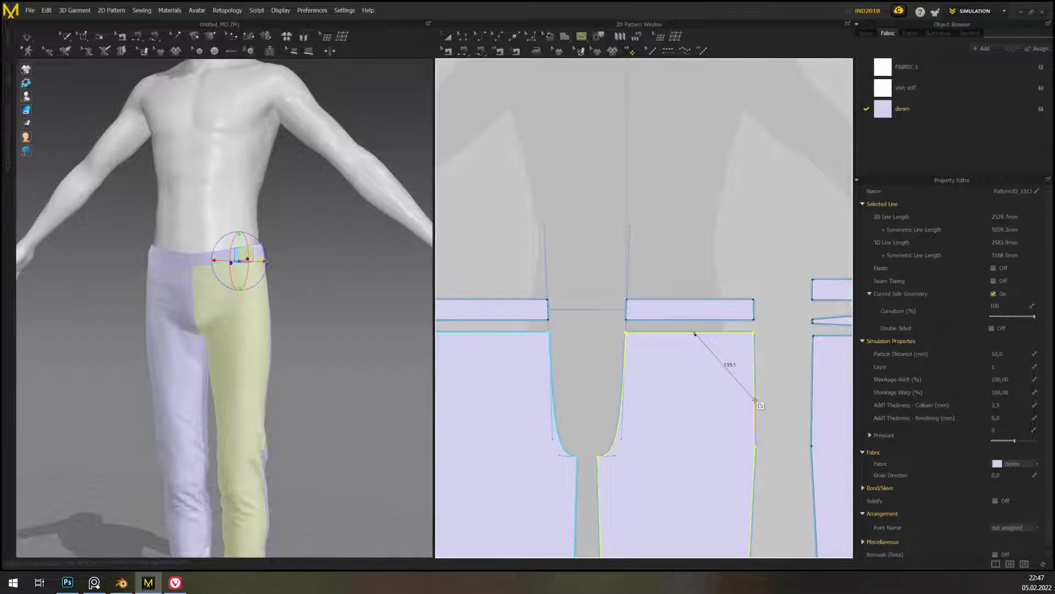
left_click(755, 400)
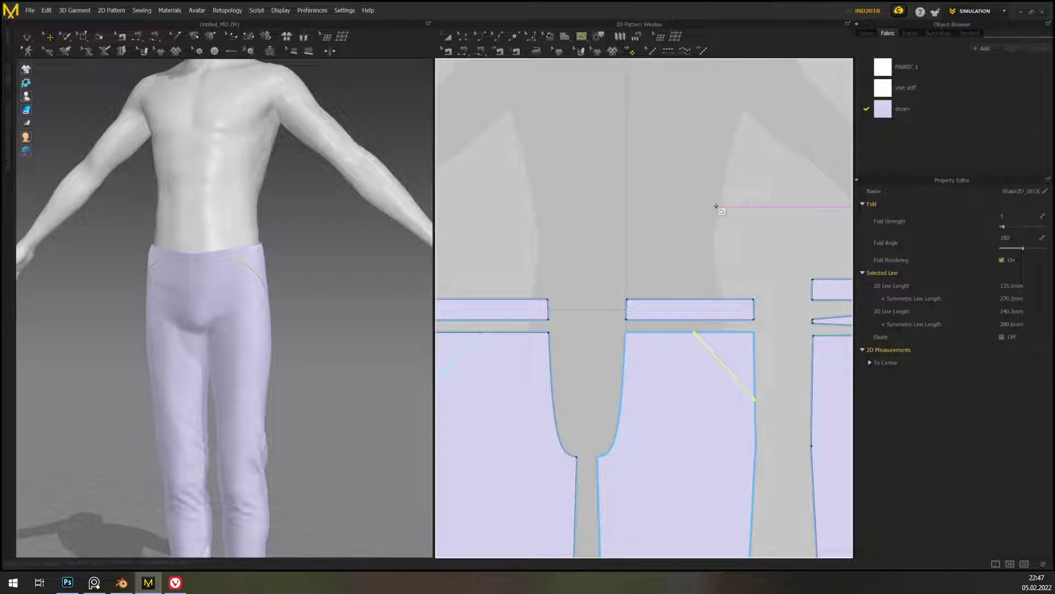
- Bend the diagonal internal line inward into a pocket-opening curve about 149 mm long
left_click(483, 38)
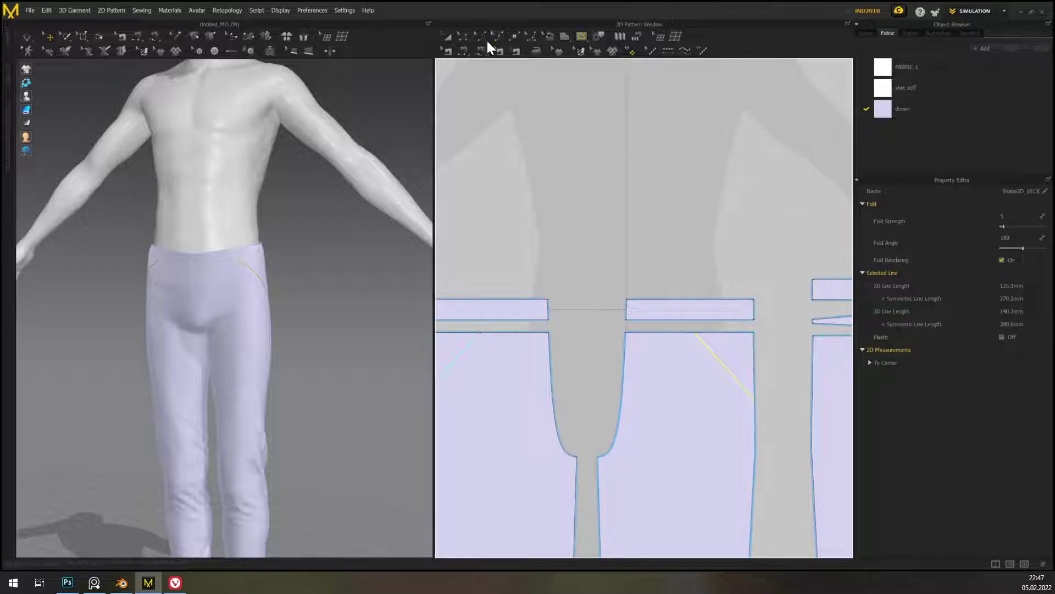
left_click(732, 371)
left_click_drag(709, 388, 715, 380)
middle_click_drag(706, 358, 681, 308)
scroll(692, 334, "up", 5)
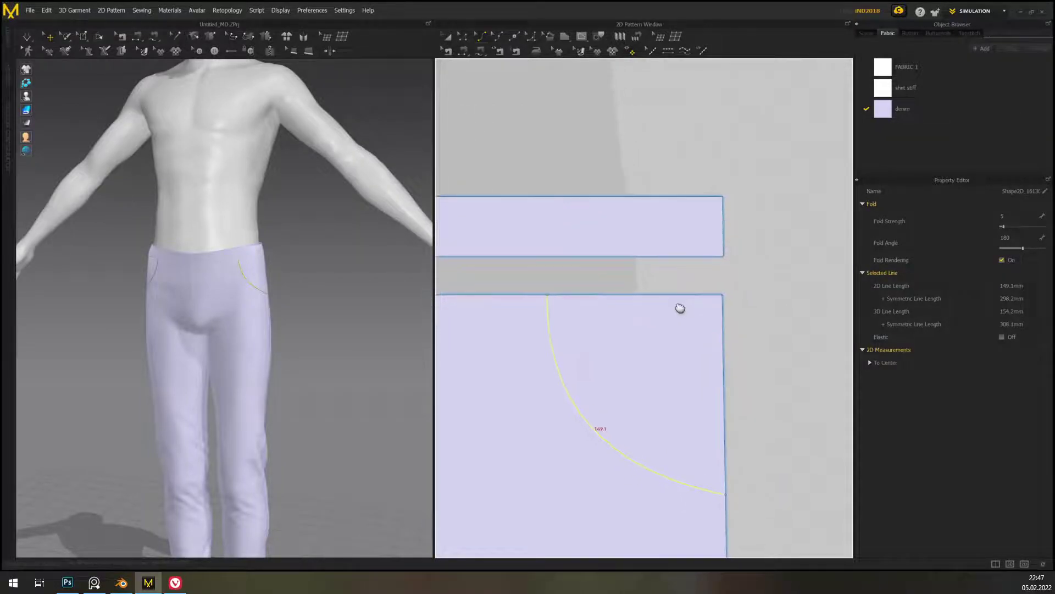
- Extend both curve handles of the pocket line so it runs straighter along its ends with a tight rounded corner
left_click(461, 37)
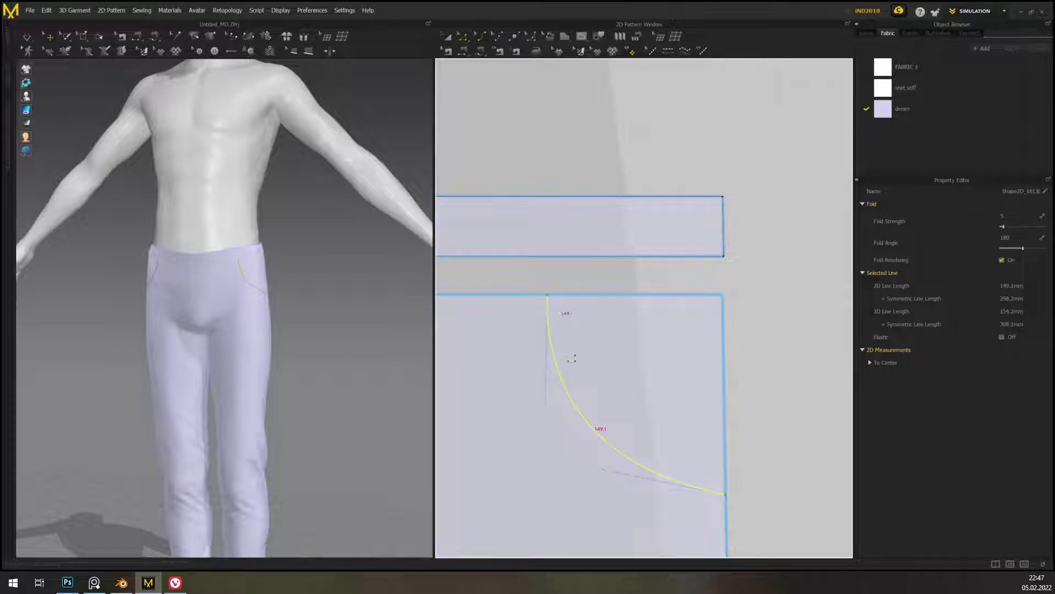
middle_click_drag(644, 380, 685, 307)
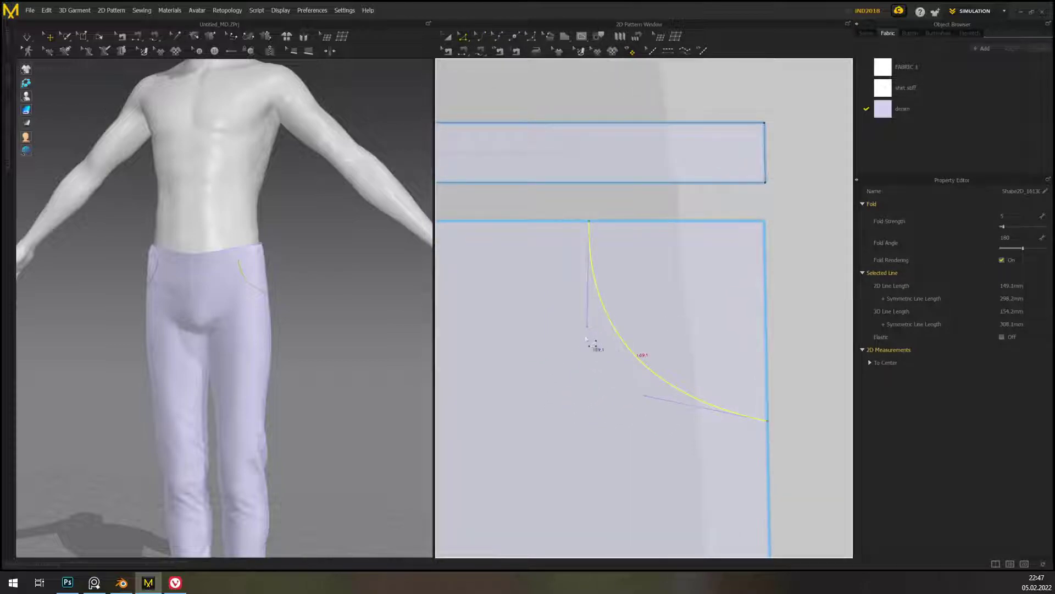
left_click_drag(588, 333, 596, 363)
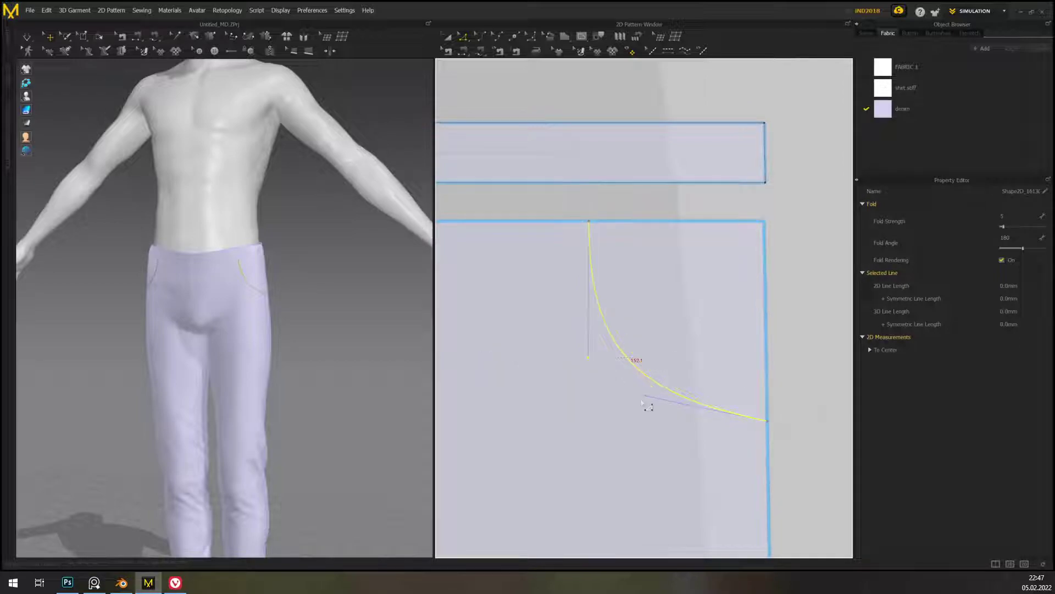
left_click_drag(651, 405, 611, 400)
left_click(598, 403)
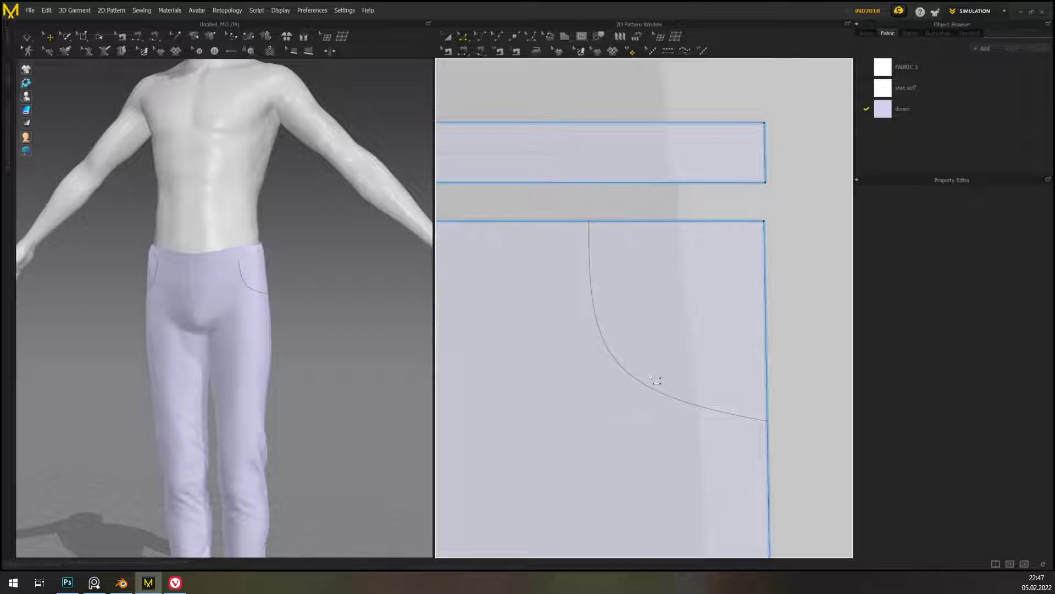
left_click(645, 395)
left_click_drag(617, 401, 590, 431)
right_click_drag(370, 361, 344, 358)
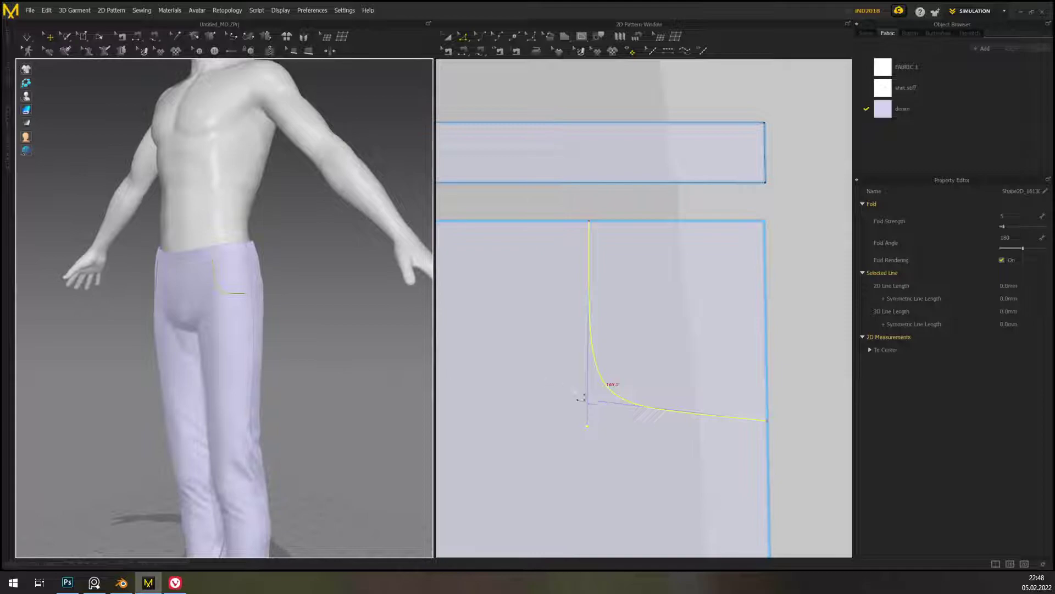
left_click_drag(589, 401, 578, 408)
right_click_drag(351, 316, 375, 313)
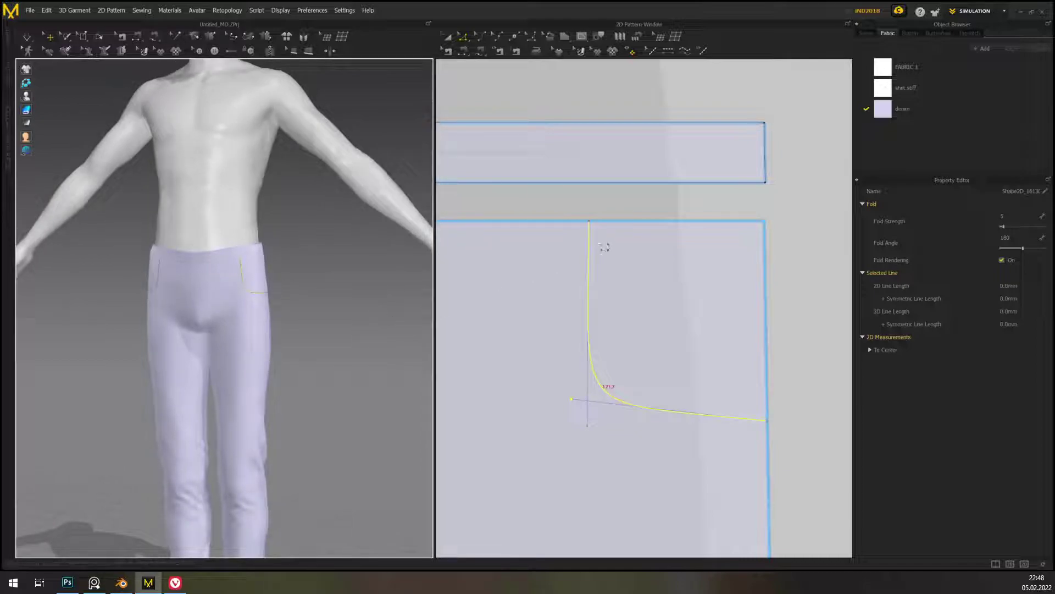
- Shift the pocket line's waist end toward the centre front and slant its upper part, making the line about 169 mm long
left_click_drag(589, 221, 579, 223)
left_click_drag(574, 426, 602, 419)
right_click_drag(421, 362, 327, 330)
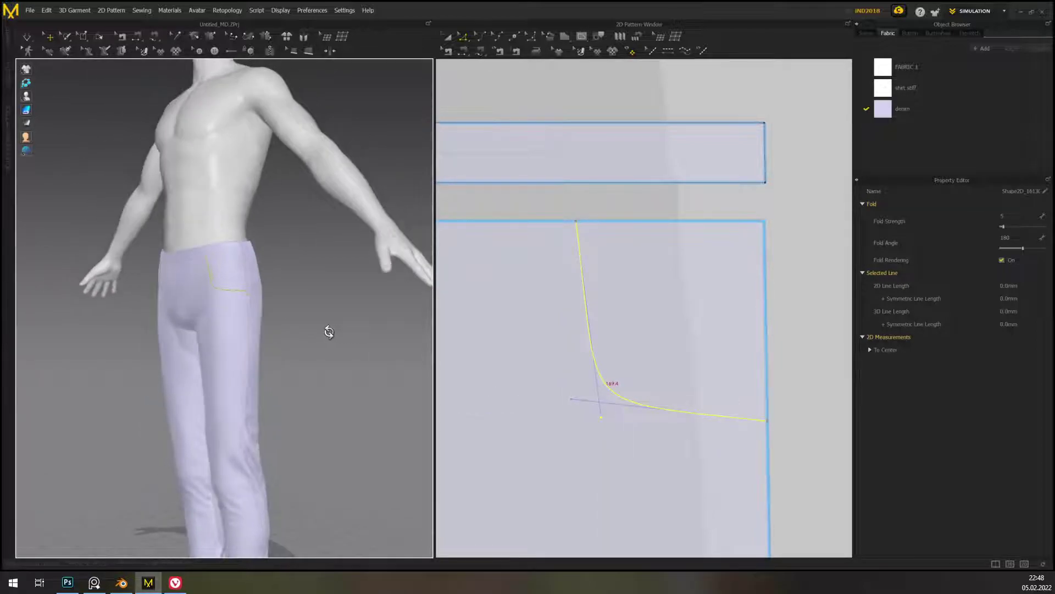
- Cut and sew the front piece along the curved pocket line, and check the new seam on the trousers
left_click(464, 36)
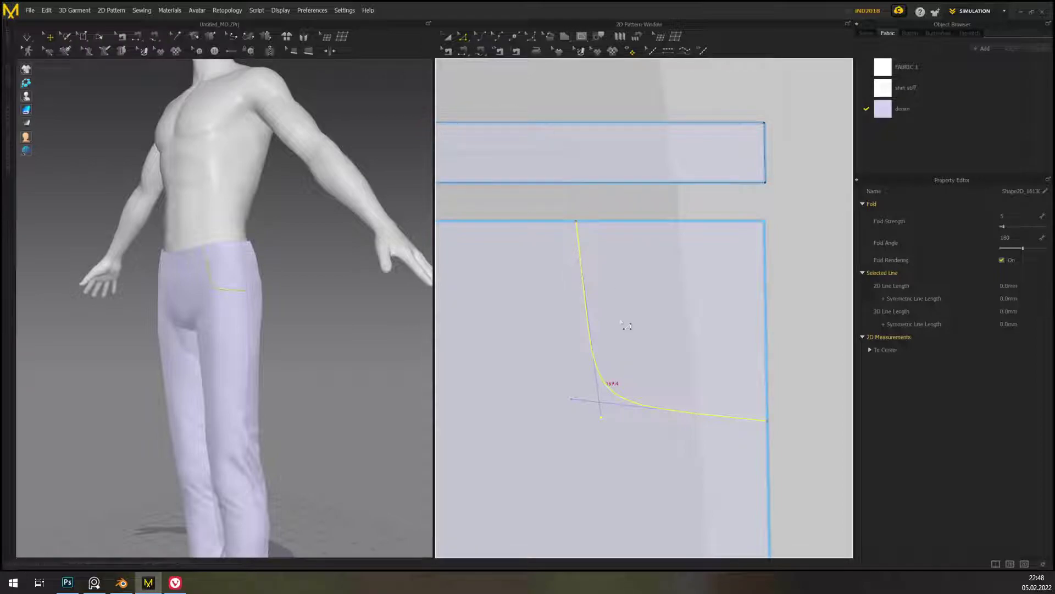
right_click(590, 320)
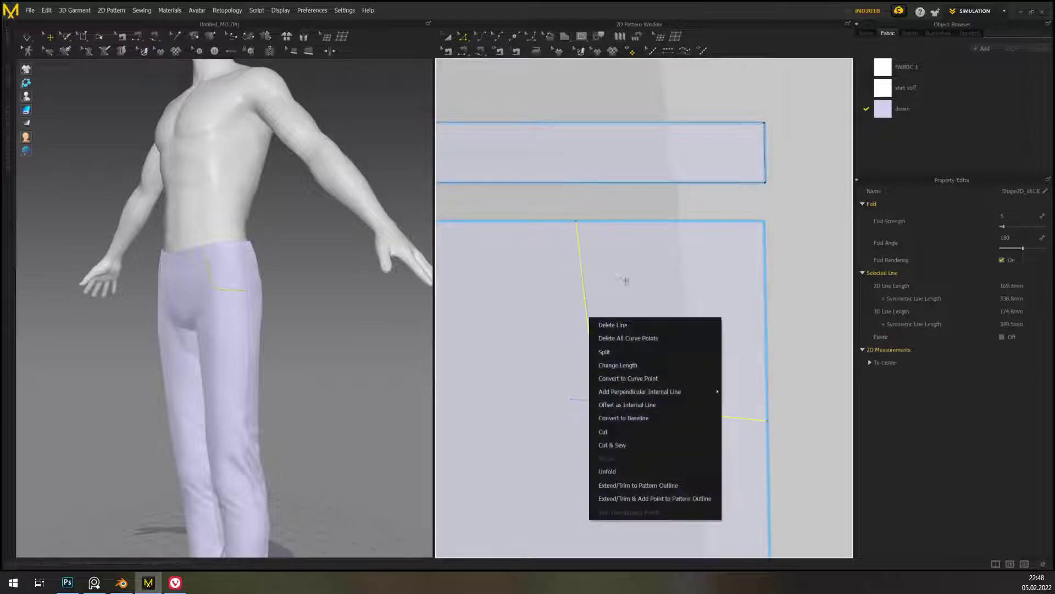
left_click(640, 446)
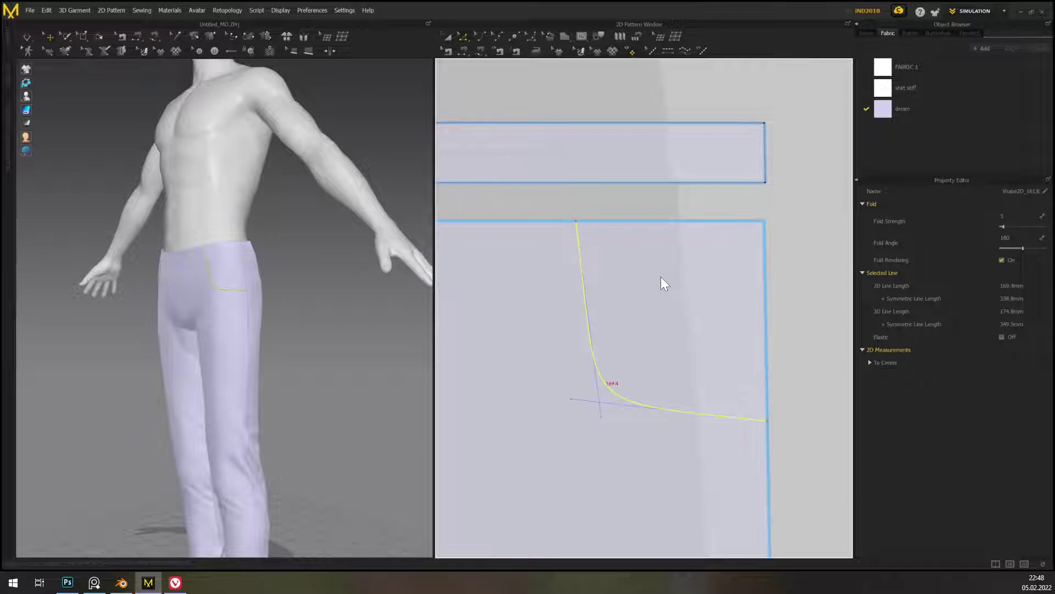
right_click_drag(278, 305, 348, 346)
scroll(318, 391, "up", 5)
right_click_drag(297, 431, 299, 384)
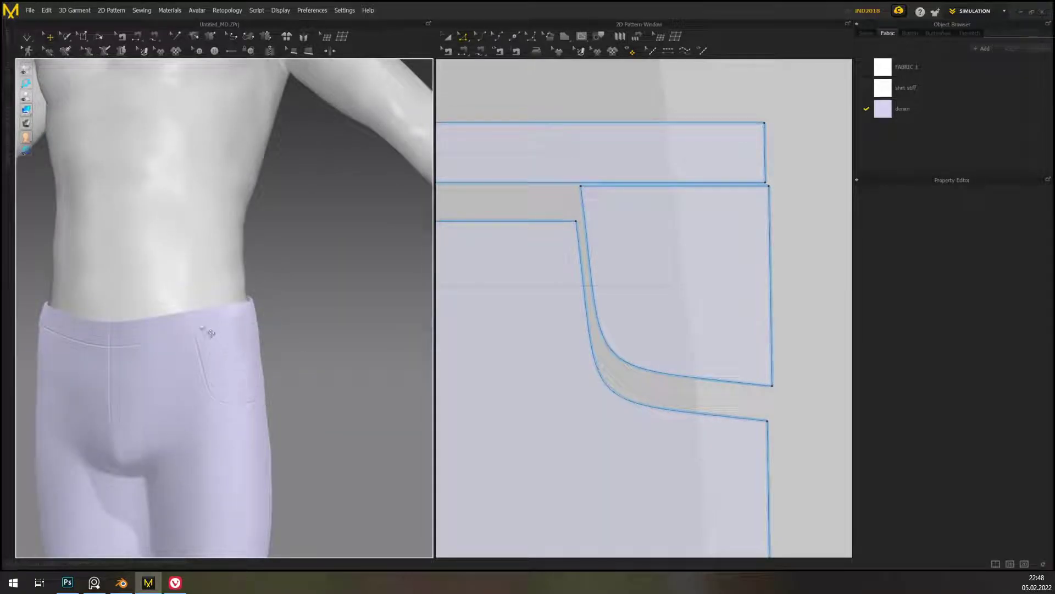
right_click_drag(329, 402, 360, 419)
scroll(367, 367, "down", 3)
middle_click_drag(347, 403, 346, 374)
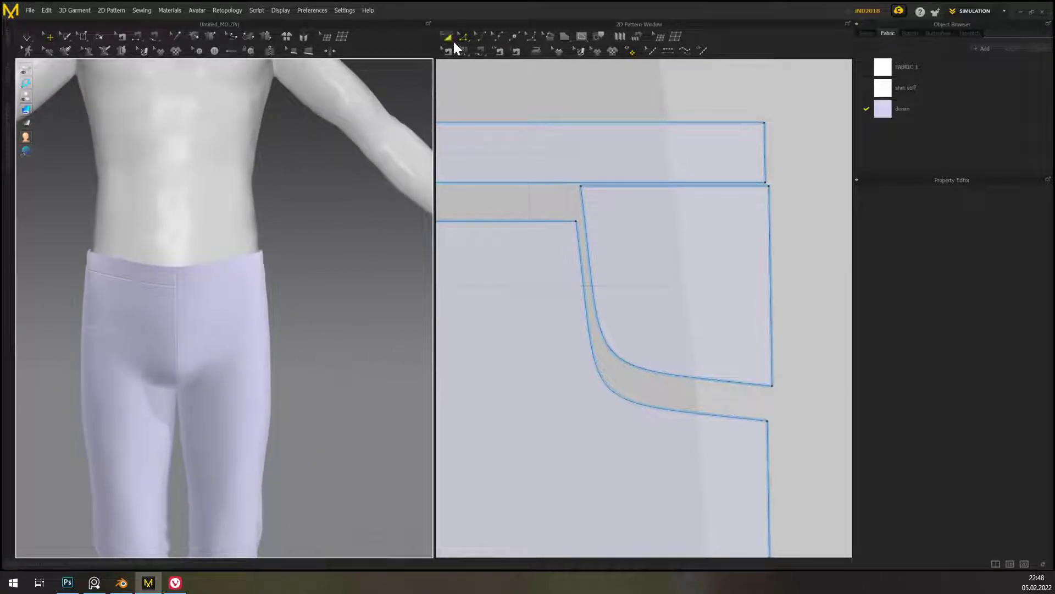
- Nudge the cut-out pocket piece down and outward, clear of the waistband piece and closer to the front leg piece
left_click_drag(686, 236, 690, 249)
scroll(749, 294, "down", 5)
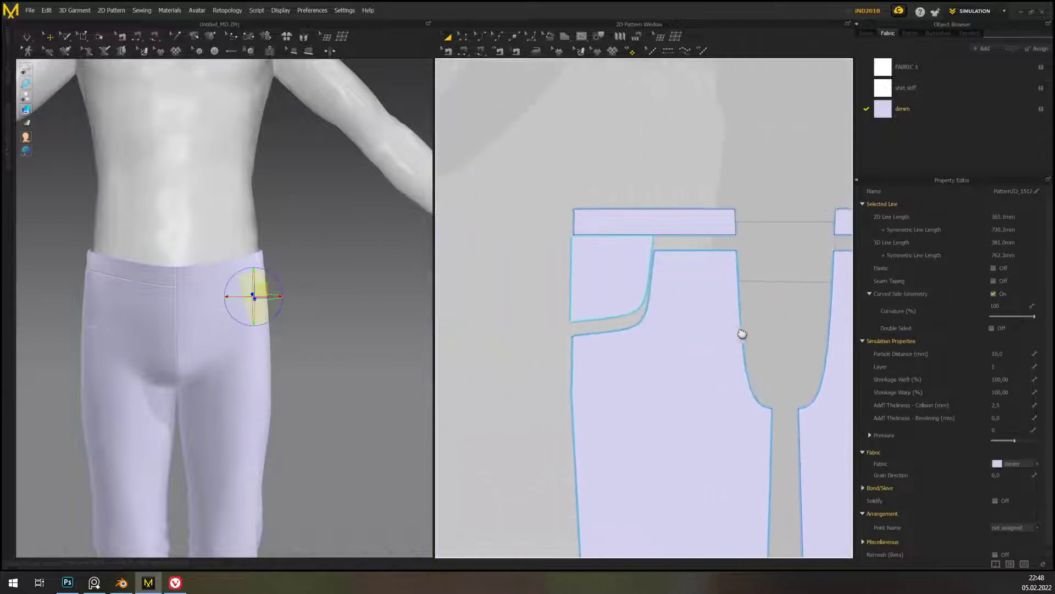
left_click(495, 360)
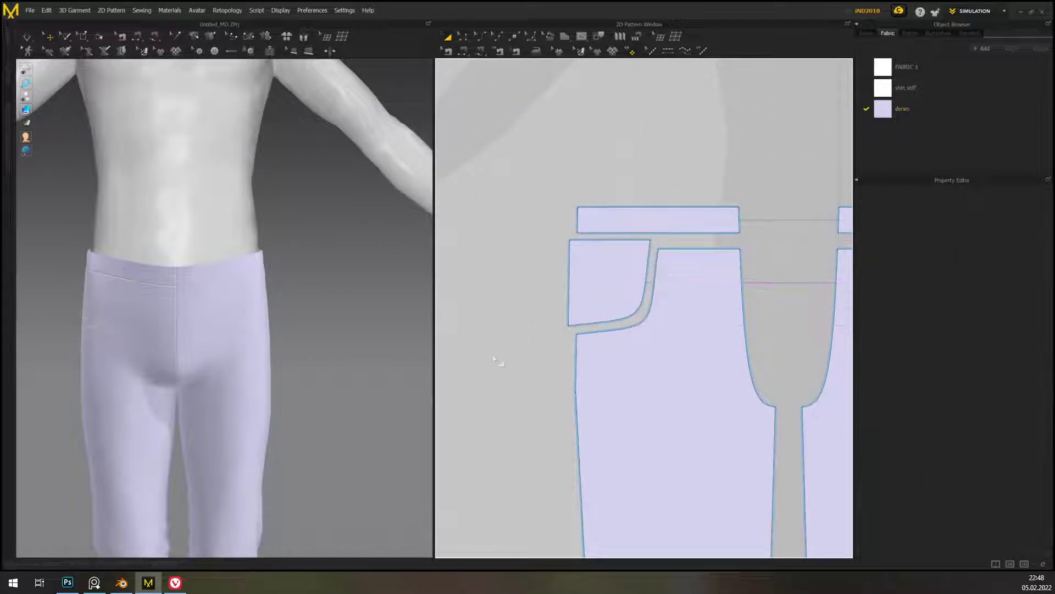
scroll(493, 359, "down", 5)
middle_click_drag(740, 315, 704, 284)
- Examine the waist, pocket area and crotch of the trousers from the front and at an angle
mouse_move(380, 299)
right_mouse_down()
mouse_move(344, 295)
mouse_move(367, 306)
right_mouse_up()
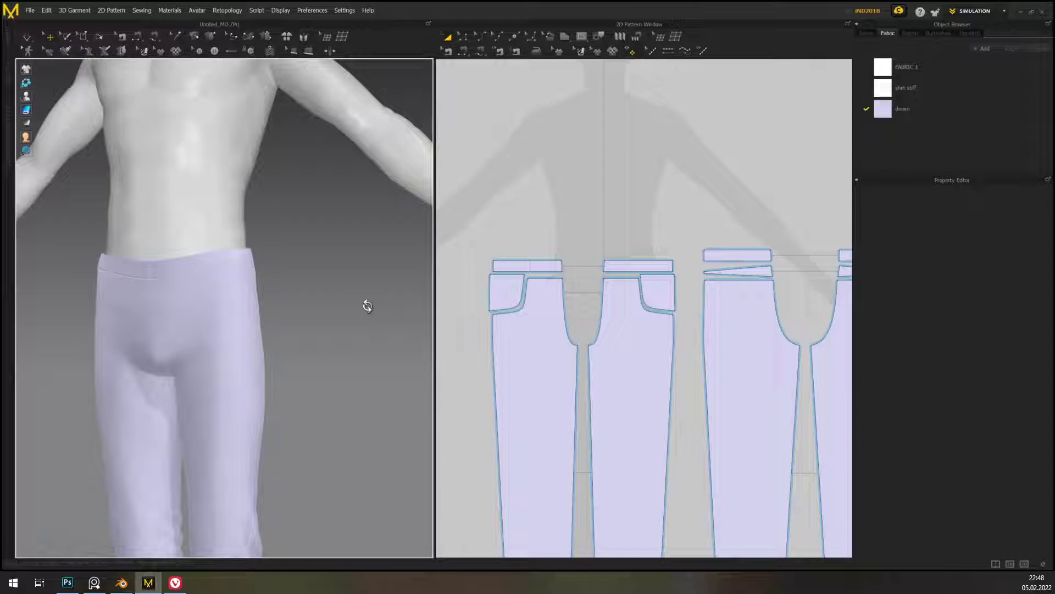
scroll(326, 316, "down", 3)
middle_click_drag(341, 316, 362, 295)
mouse_move(351, 291)
right_mouse_down()
mouse_move(215, 285)
mouse_move(278, 299)
mouse_move(370, 297)
right_mouse_up()
middle_click_drag(375, 308, 369, 349)
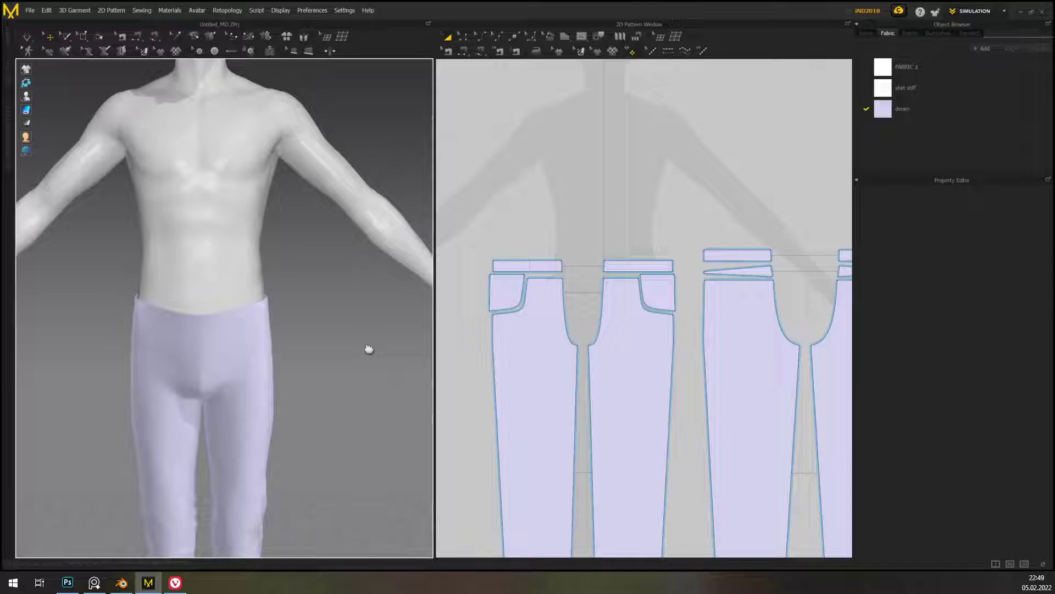
scroll(369, 349, "down", 5)
right_click_drag(322, 279, 351, 265)
scroll(624, 302, "down", 5)
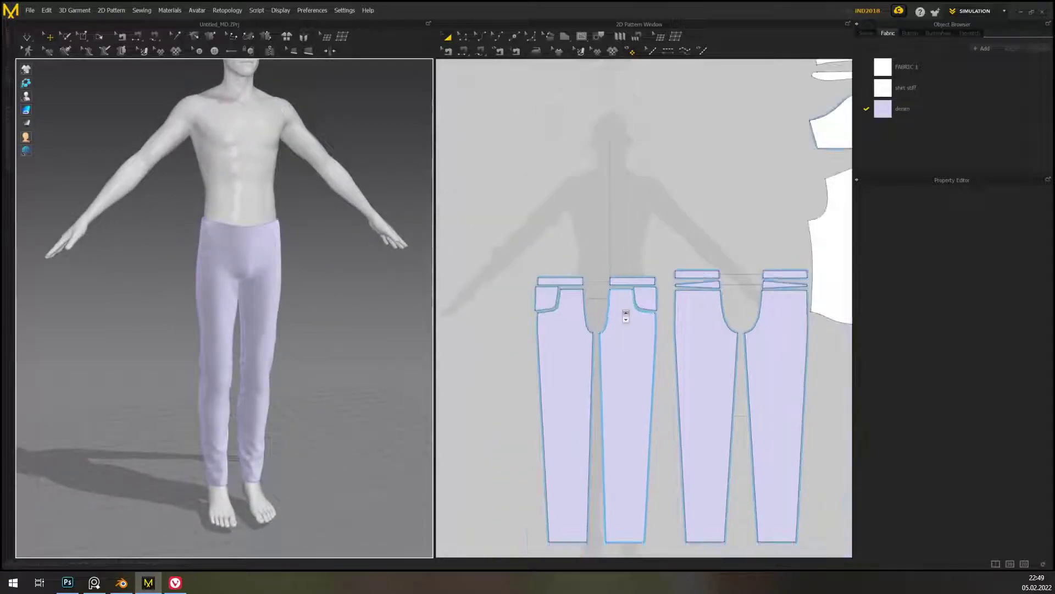
- Review the overall trouser silhouette on the avatar from the front and both front angles
right_click_drag(361, 324, 332, 353)
scroll(565, 330, "up", 2)
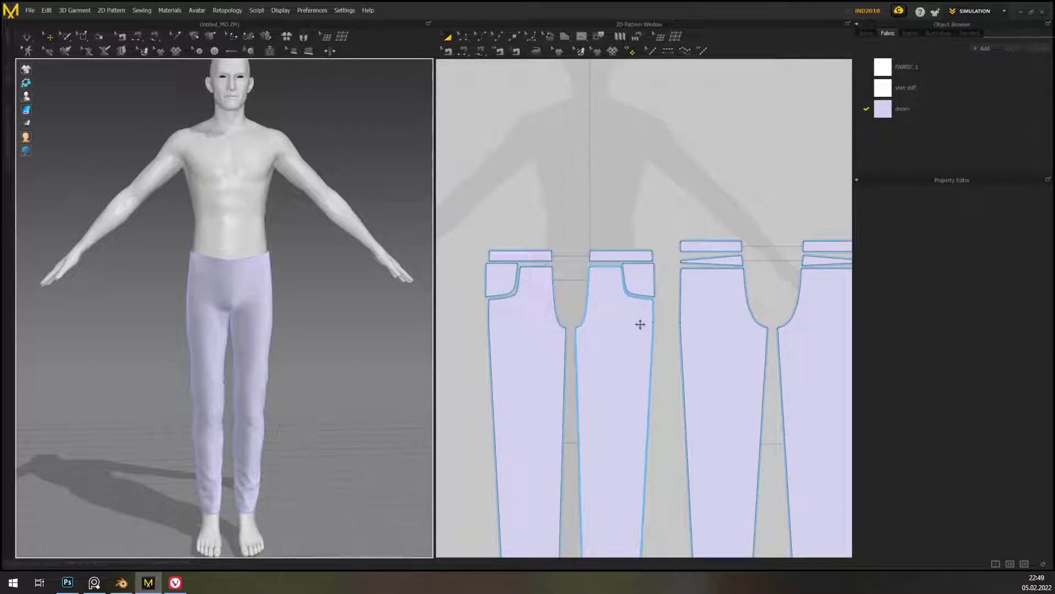
mouse_move(349, 342)
right_mouse_down()
mouse_move(358, 358)
mouse_move(134, 341)
mouse_move(367, 344)
right_mouse_up()
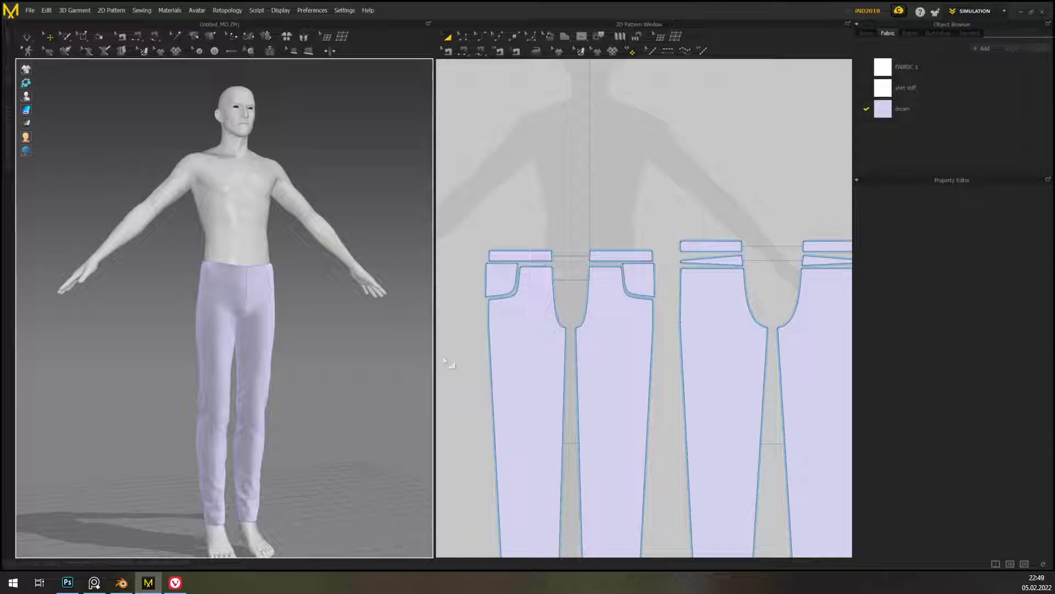
right_click_drag(351, 350, 328, 359)
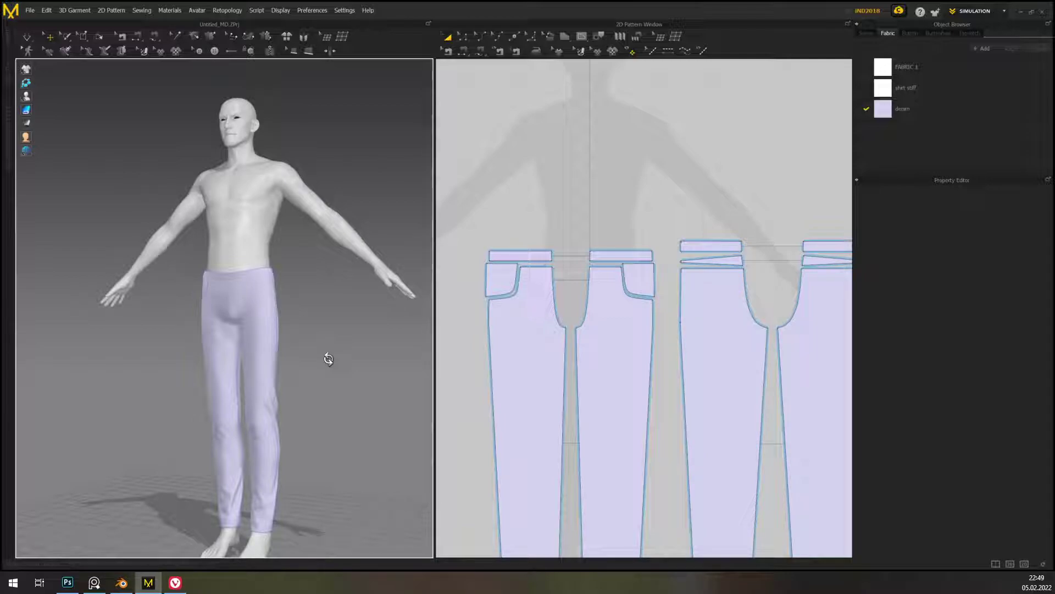
scroll(328, 359, "up", 3)
middle_click_drag(330, 349, 373, 344)
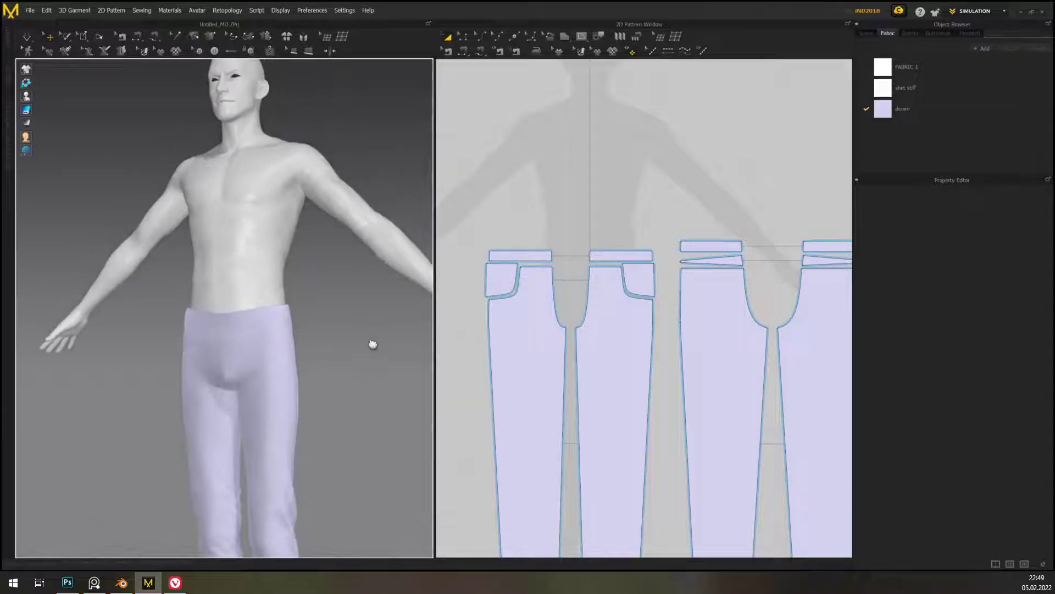
right_click_drag(373, 344, 389, 365)
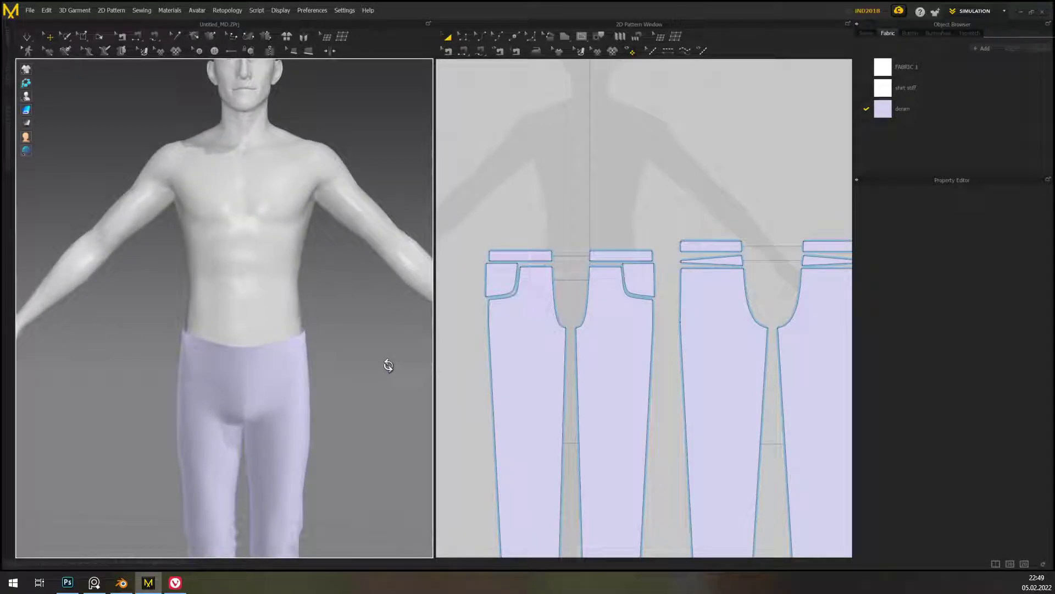
scroll(392, 371, "down", 3)
middle_click_drag(355, 383, 359, 359)
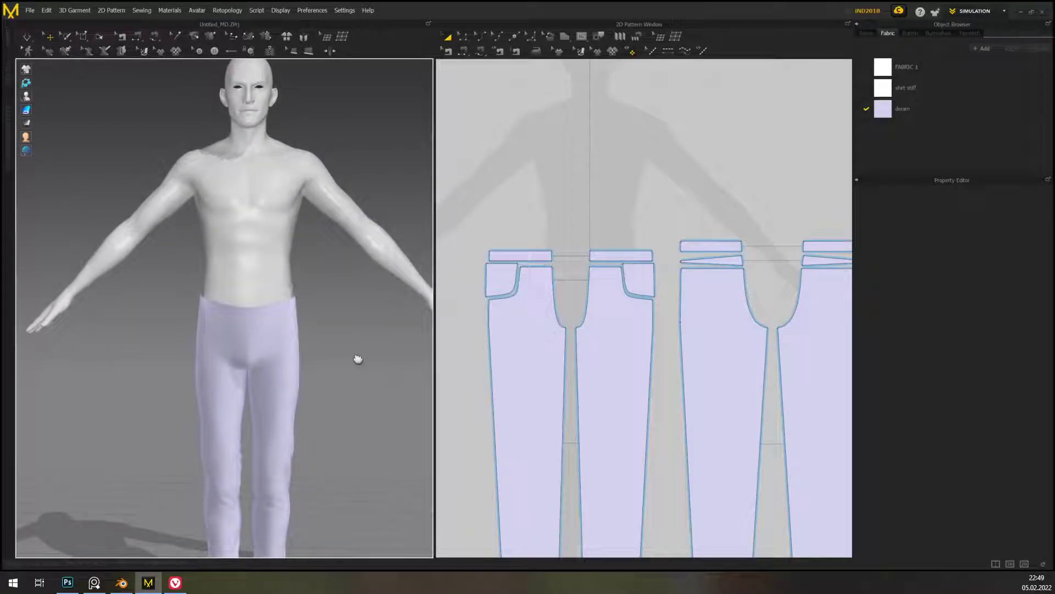
- Show the hidden shirt pieces over the trousers, check the outfit at an angle, and hide the shirt again
middle_click_drag(608, 364, 515, 385)
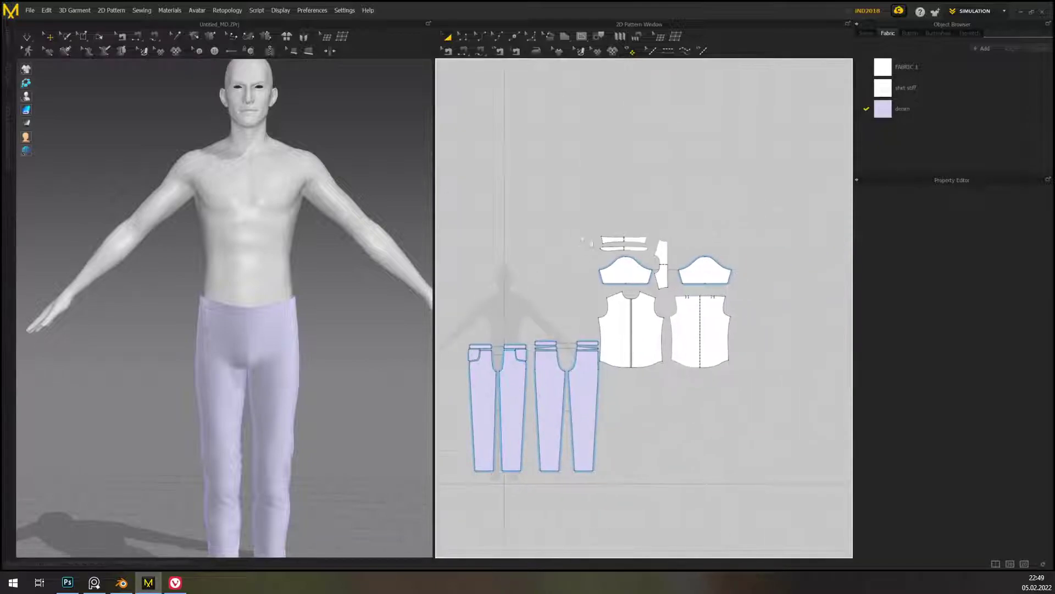
left_click_drag(582, 195, 777, 381)
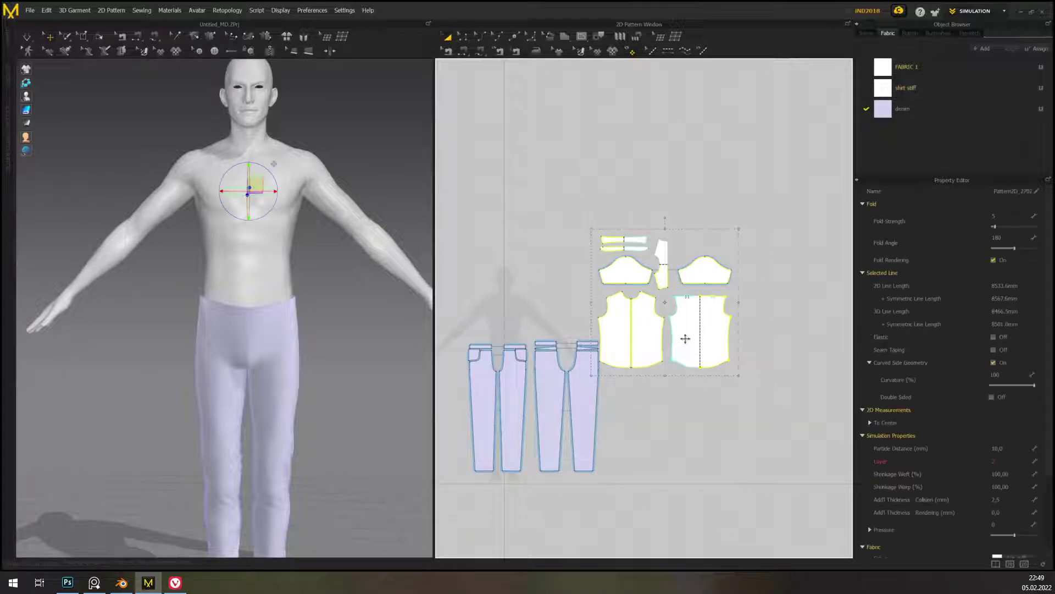
right_click(684, 342)
left_click(742, 428)
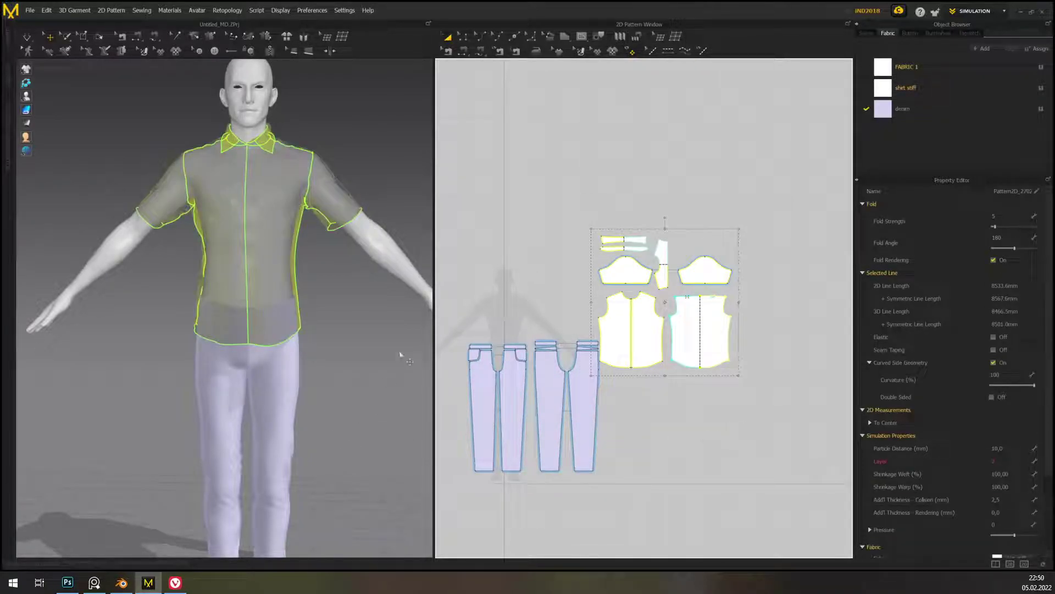
right_click_drag(407, 384, 381, 384)
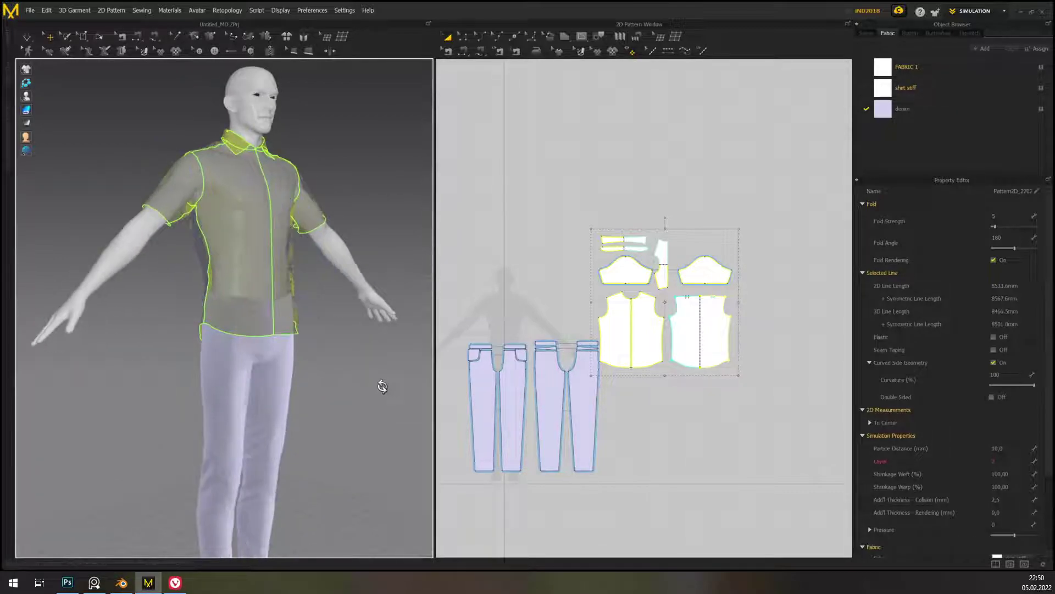
right_click(660, 346)
left_click(704, 427)
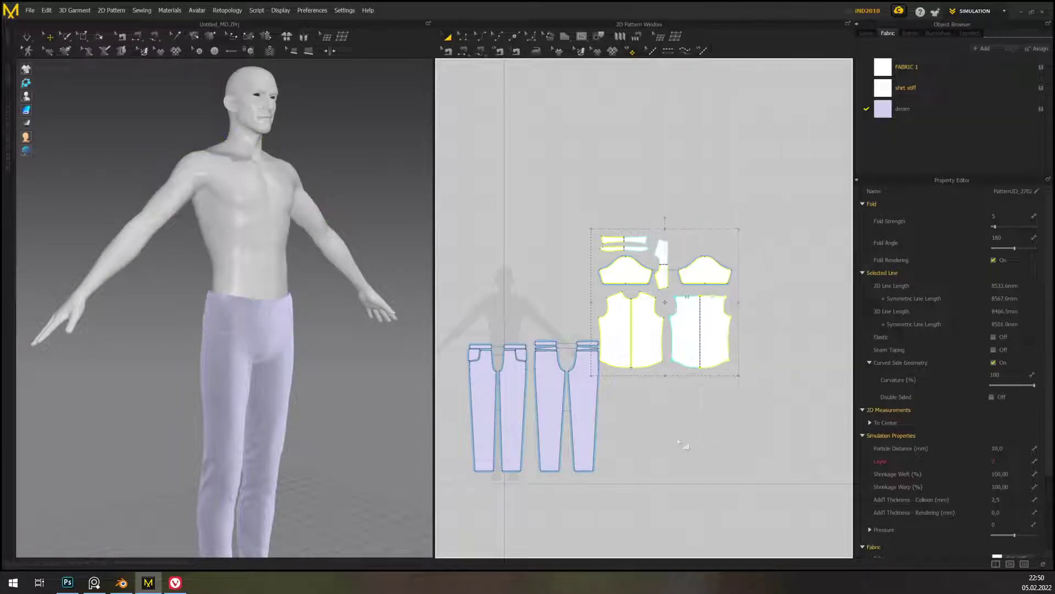
left_click(679, 442)
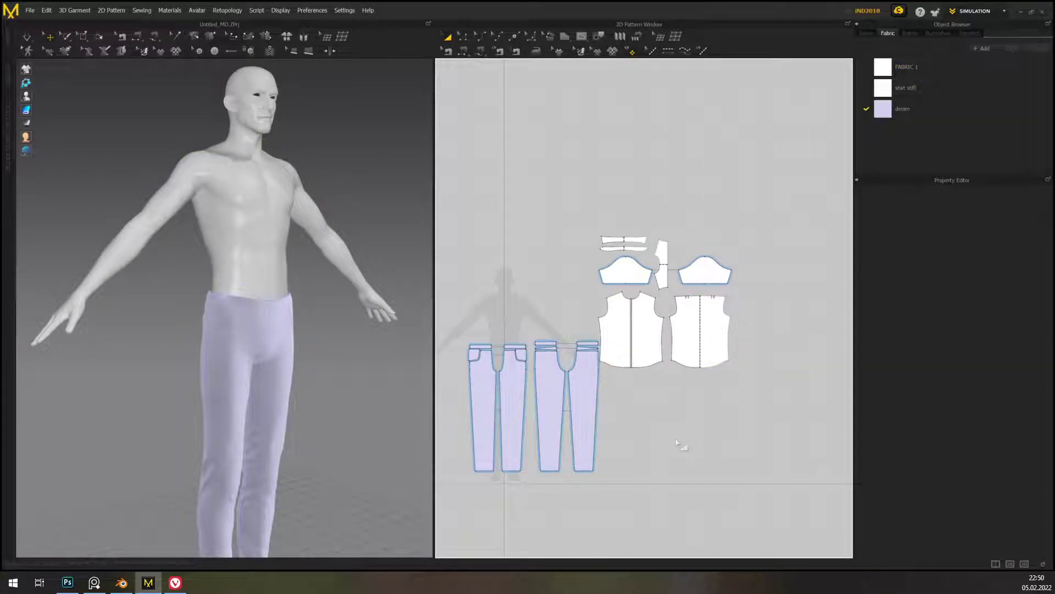
- Draw a narrow, full-height internal rectangle for a belt loop on the front waistband piece, near its side-seam end
scroll(572, 358, "up", 5)
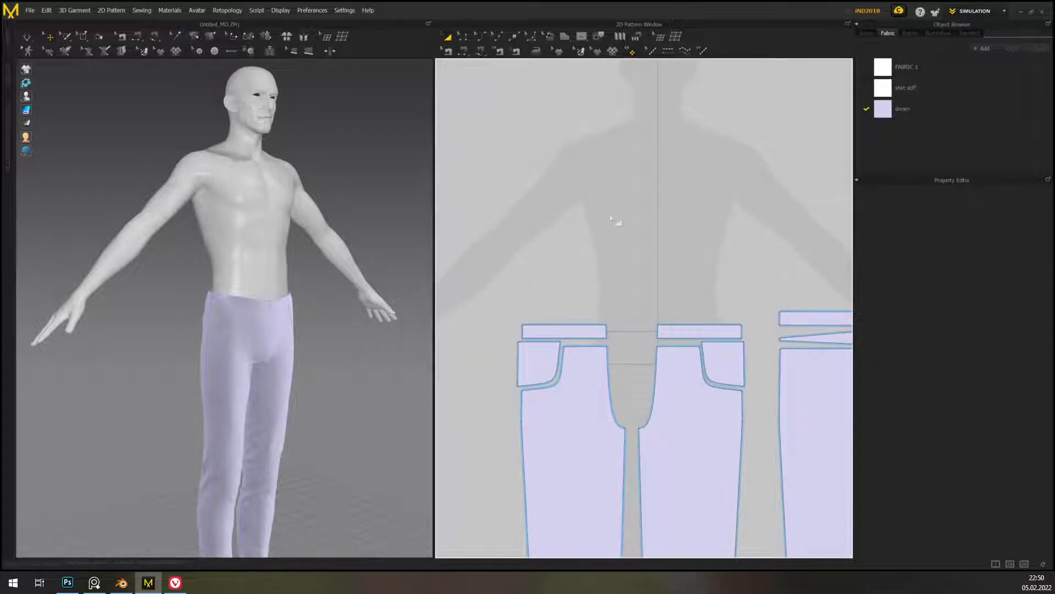
scroll(571, 323, "up", 2)
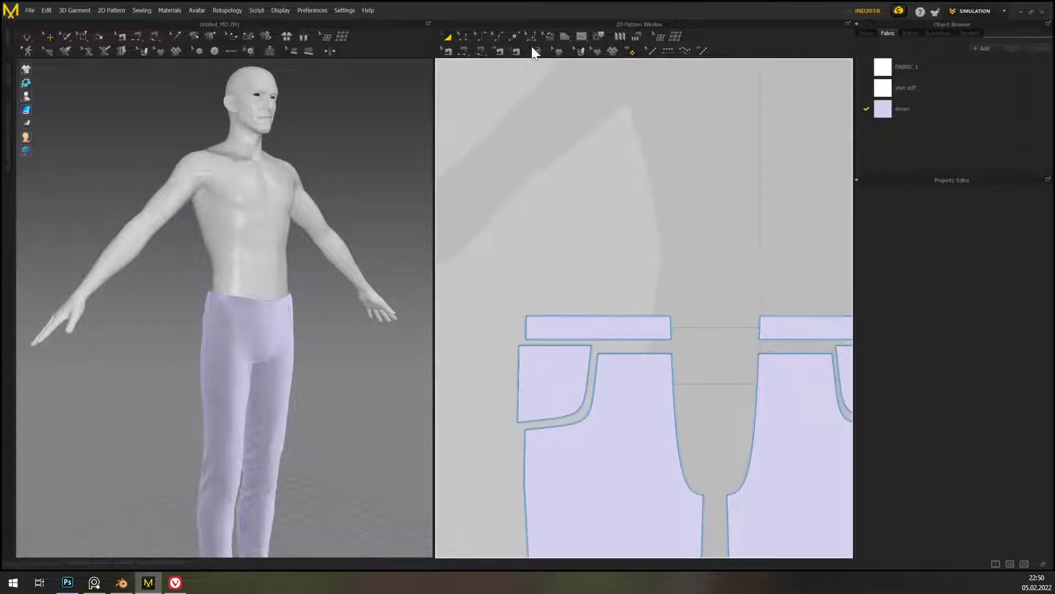
left_click(583, 39)
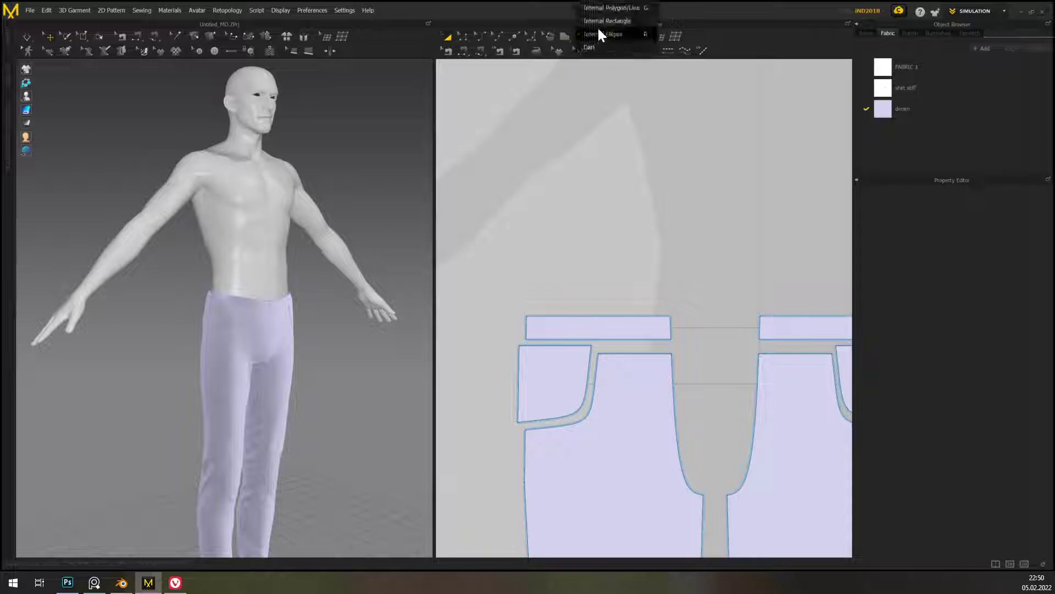
left_click(631, 15)
scroll(627, 242, "up", 3)
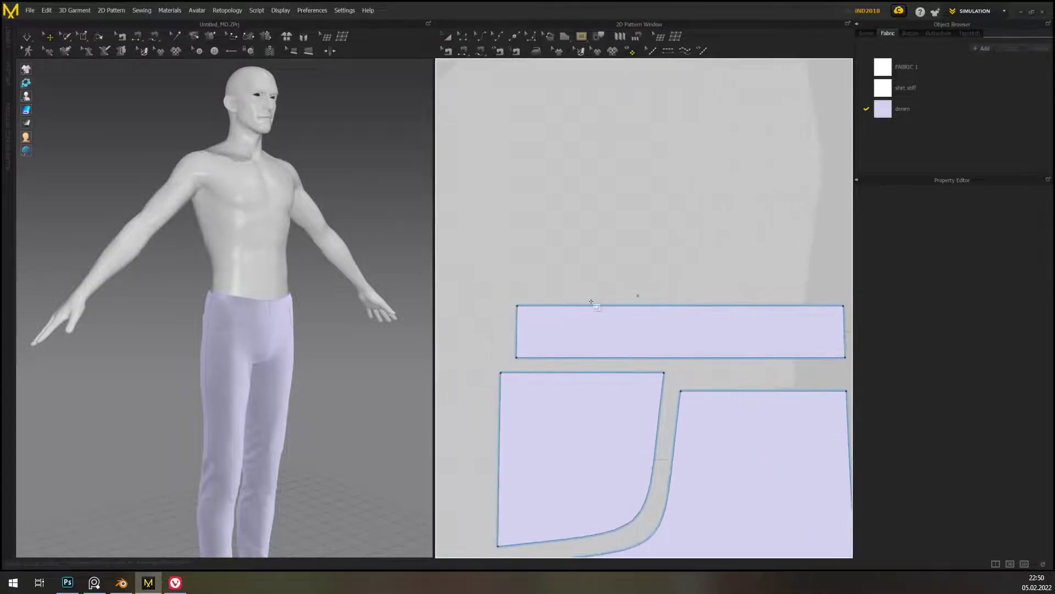
left_click_drag(549, 305, 565, 358)
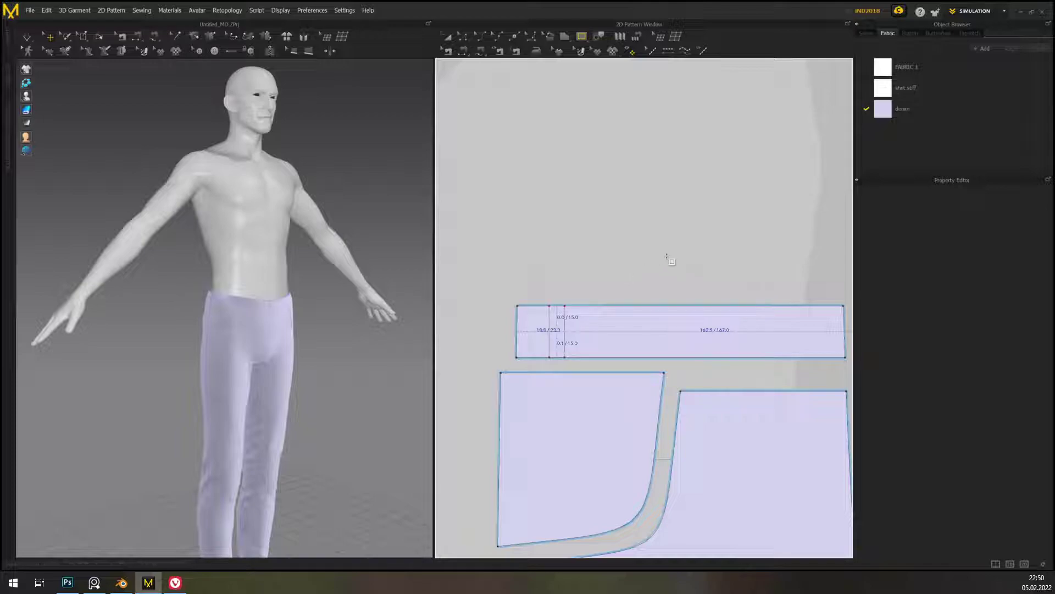
key("a")
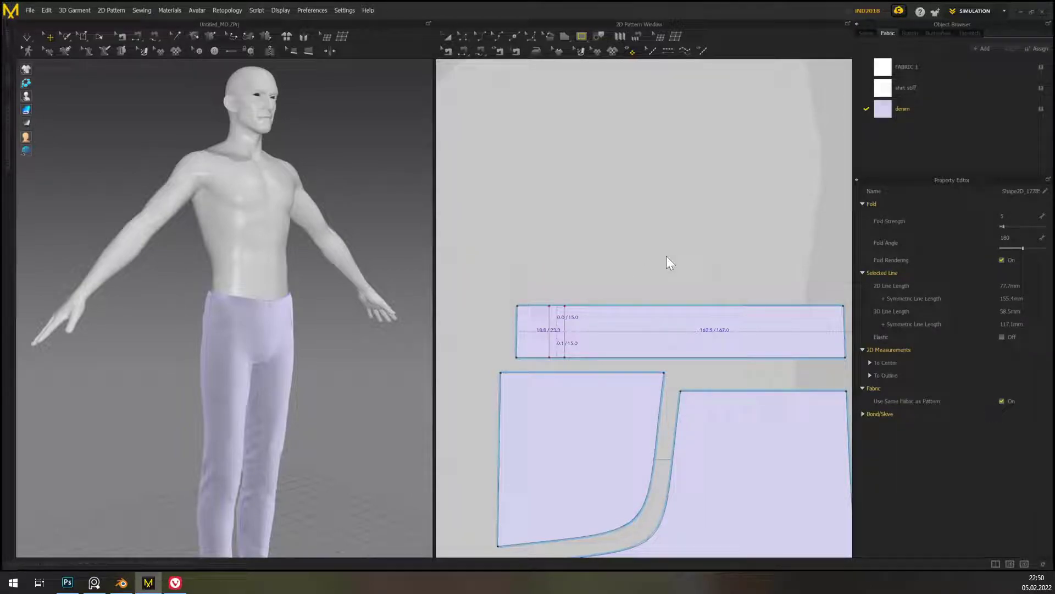
- Move the belt-loop rectangle along the front waistband toward the centre front, just past the pocket piece's upper corner
scroll(392, 389, "up", 5)
scroll(355, 414, "up", 3)
scroll(612, 318, "down", 3)
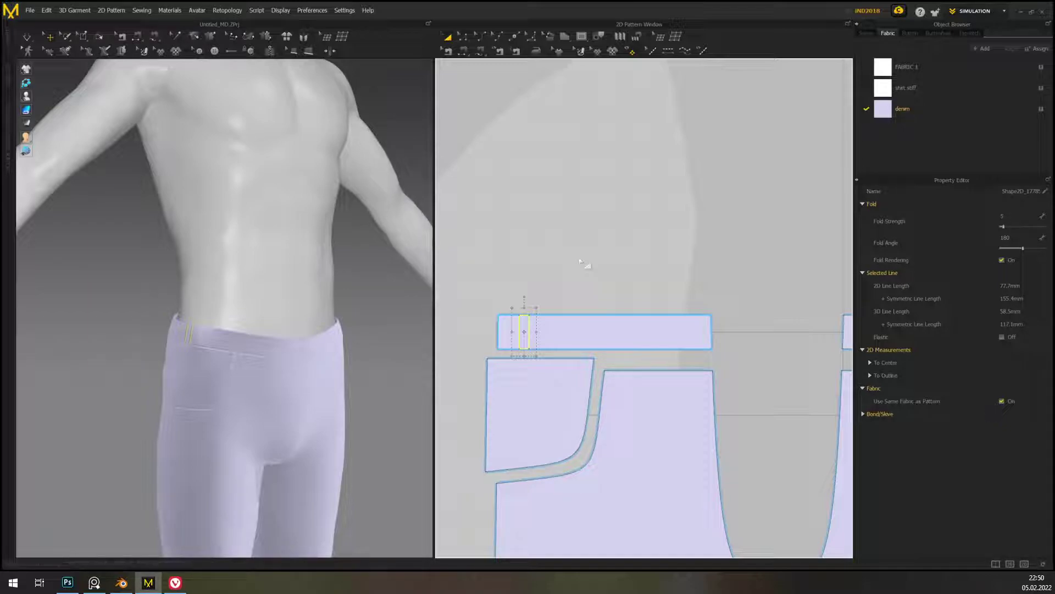
mouse_move(382, 370)
right_mouse_down()
mouse_move(389, 390)
mouse_move(295, 384)
mouse_move(384, 400)
mouse_move(363, 378)
right_mouse_up()
scroll(363, 378, "down", 3)
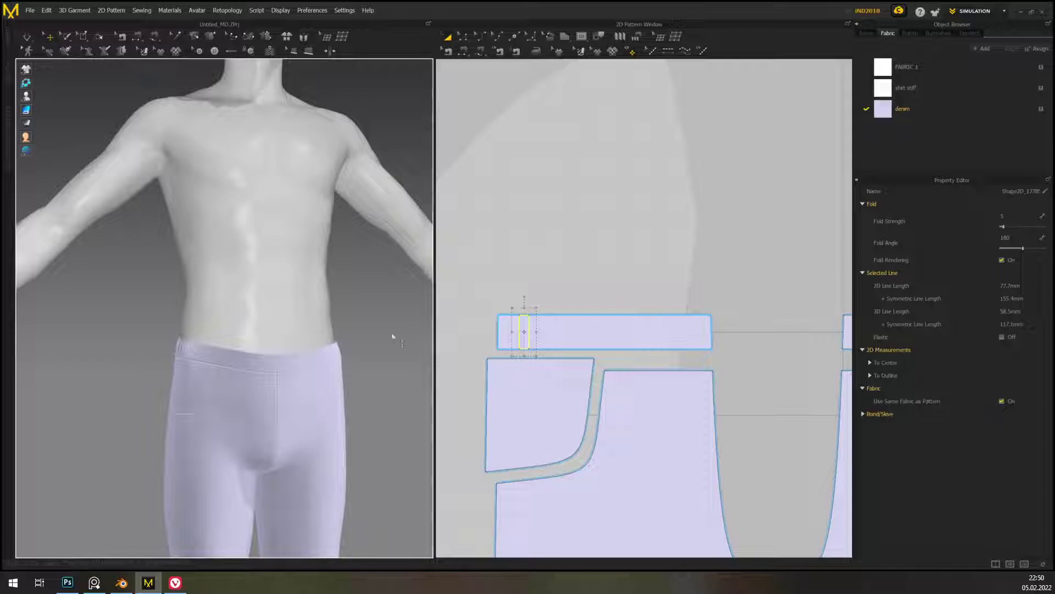
left_click_drag(528, 330, 637, 328)
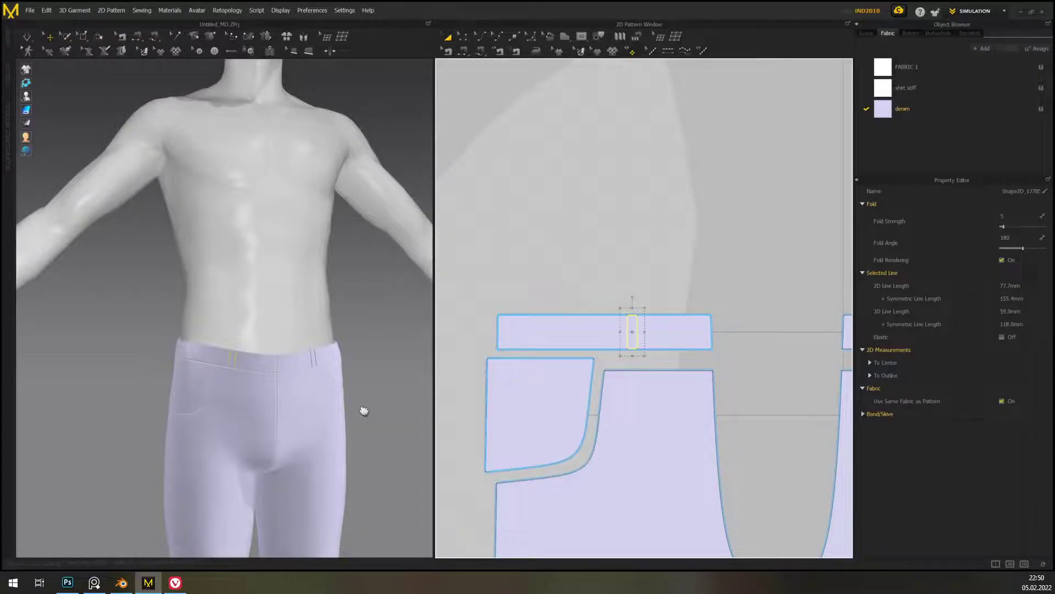
- Place a copy of the belt-loop rectangle near the side-seam end of the same front waistband, level with the first
middle_click_drag(362, 410, 370, 396)
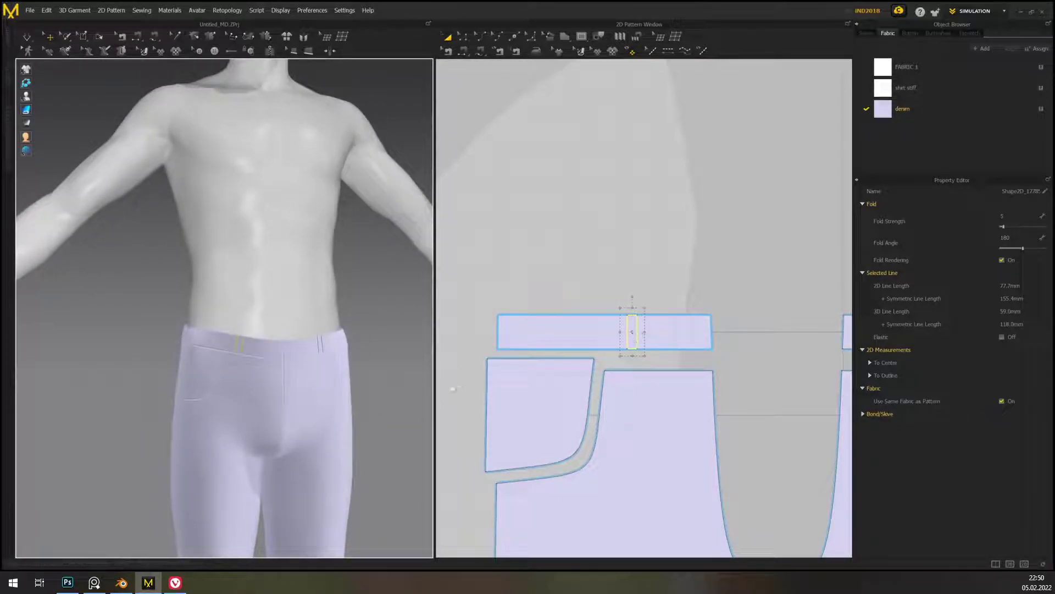
scroll(403, 378, "up", 4)
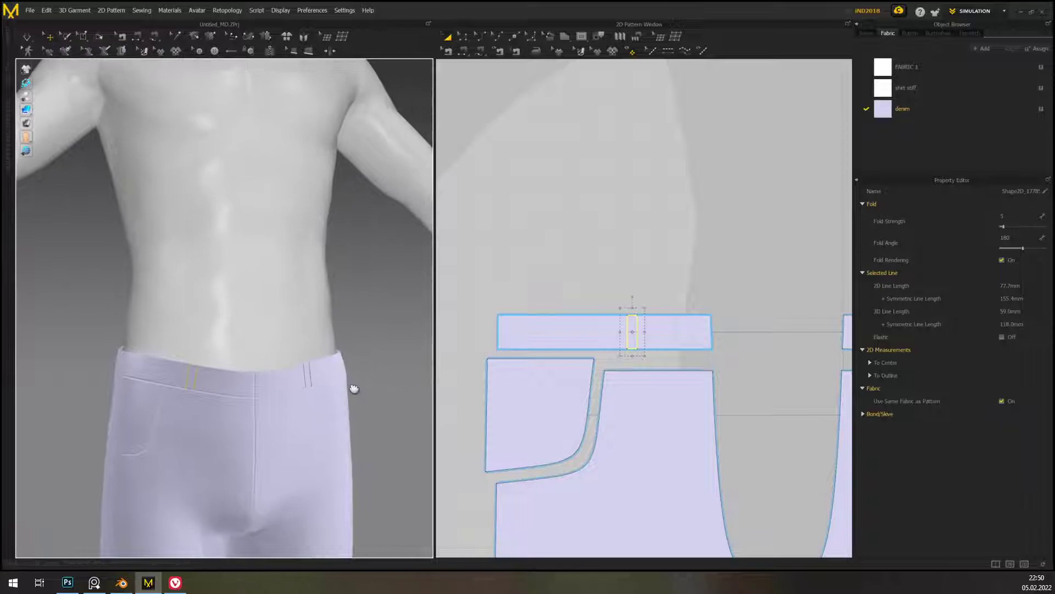
middle_click_drag(354, 389, 358, 370)
right_click_drag(358, 370, 416, 371)
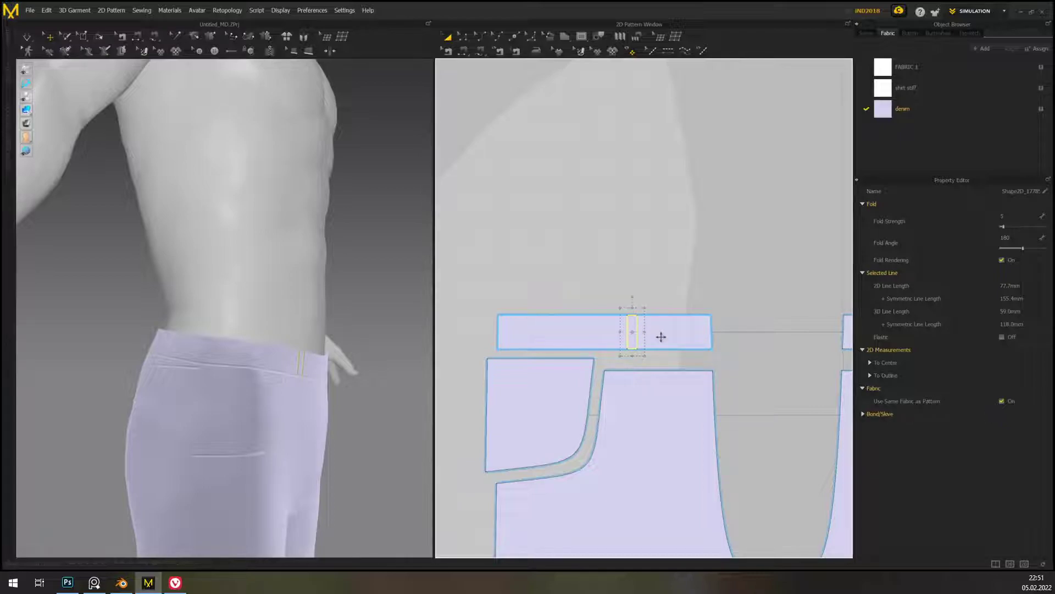
left_click_drag(633, 332, 533, 332)
right_click_drag(406, 410, 371, 406)
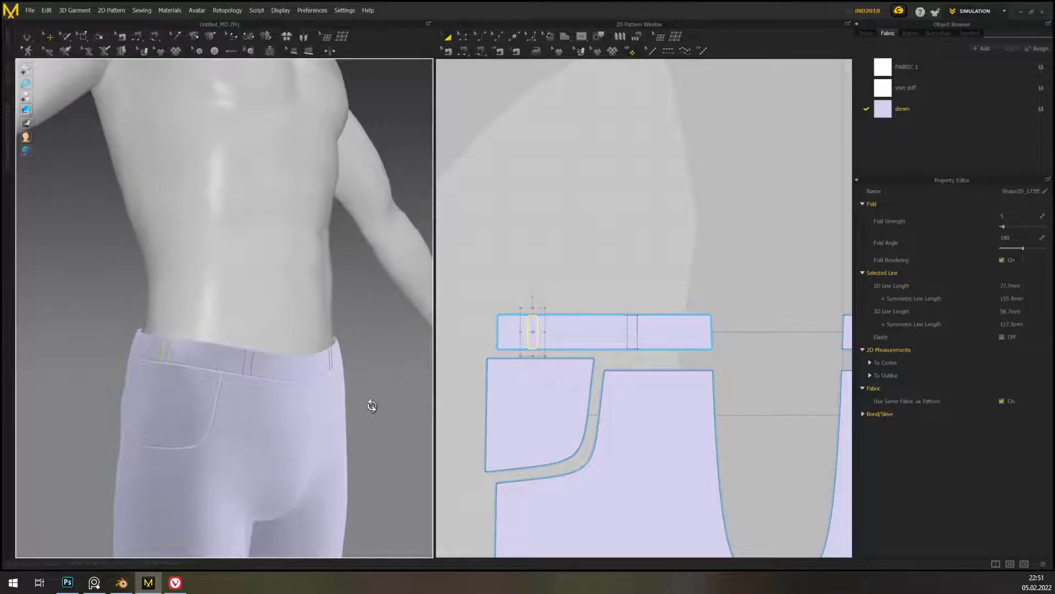
- Paste a copy of the belt-loop rectangle onto the back waistband piece, near its side-seam end
scroll(691, 323, "down", 2)
middle_click_drag(777, 344, 475, 357)
middle_click_drag(721, 341, 615, 354)
key("ctrl+v")
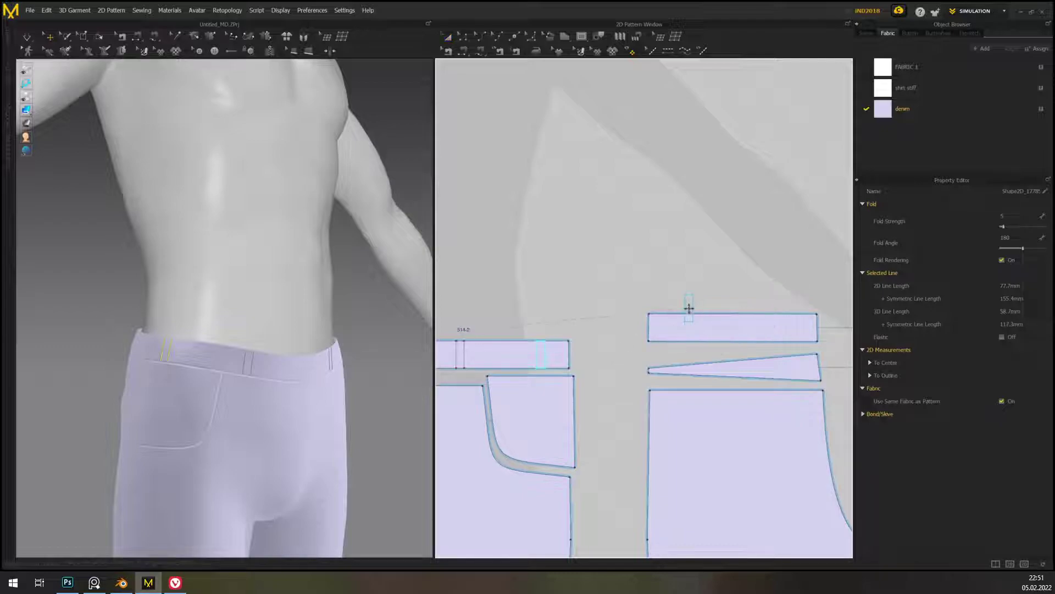
left_click(682, 327)
- Duplicate the back waistband's belt-loop rectangle toward the centre back and check the loop spacing around the avatar
right_click_drag(266, 413, 372, 408)
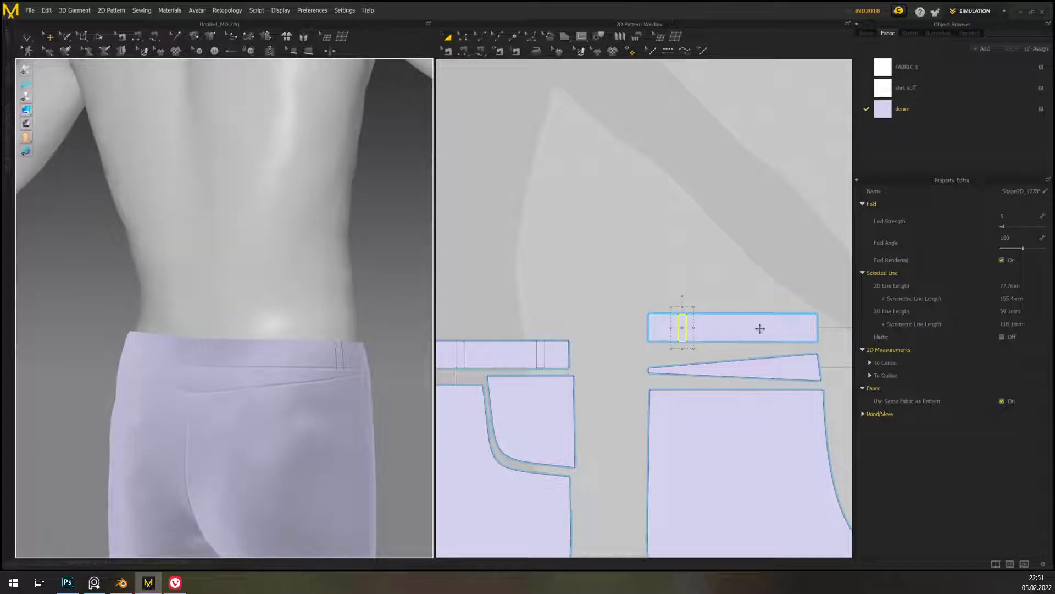
left_click(702, 249)
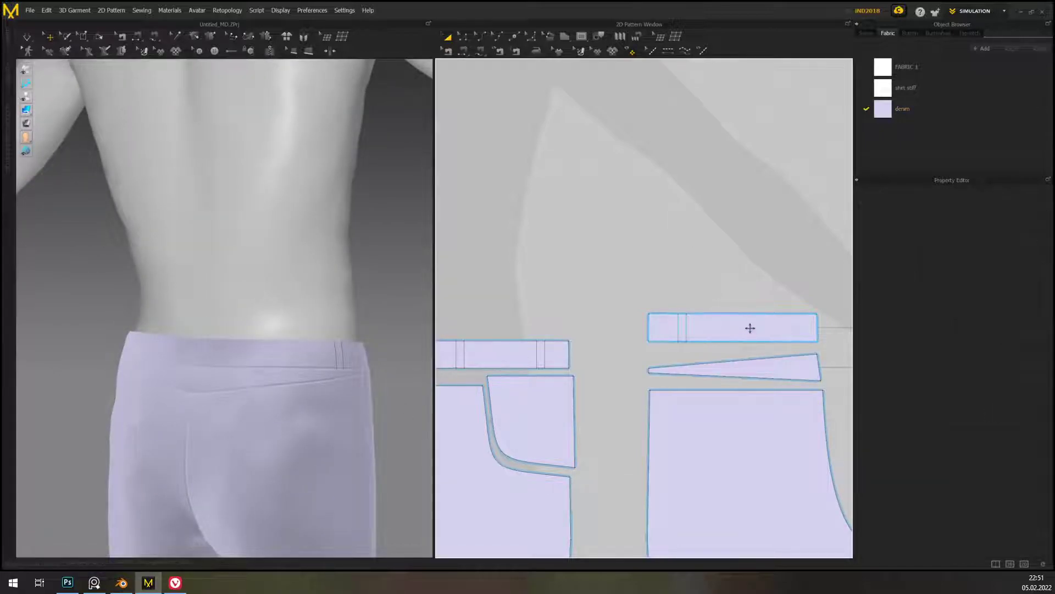
left_click_drag(674, 330, 773, 329)
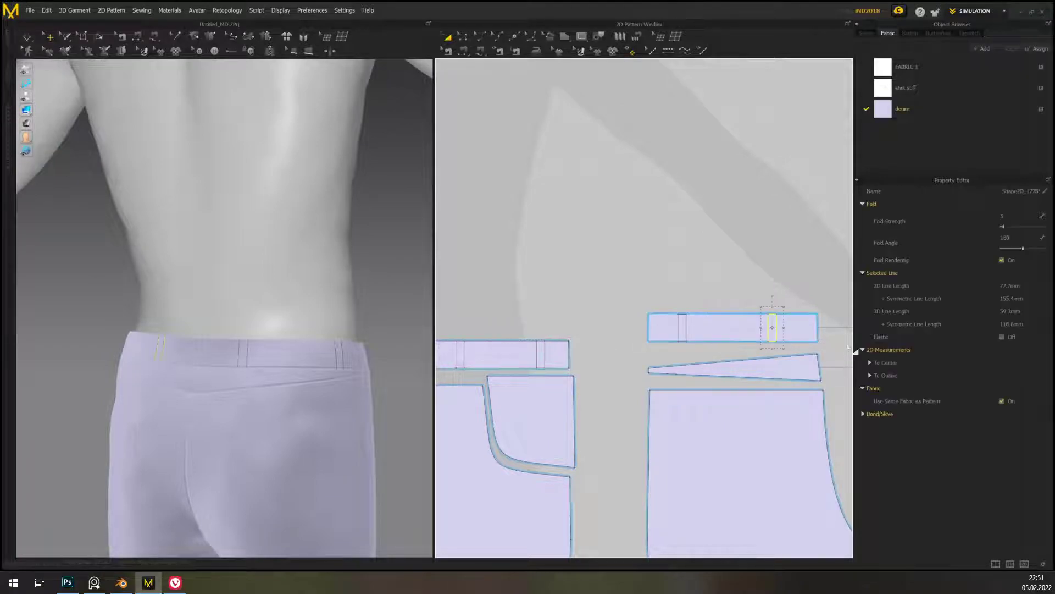
right_click_drag(438, 405, 249, 405)
- Clone the front waistband's belt-loop rectangle nearest the centre front as a separate pattern piece
right_click_drag(615, 354, 707, 305)
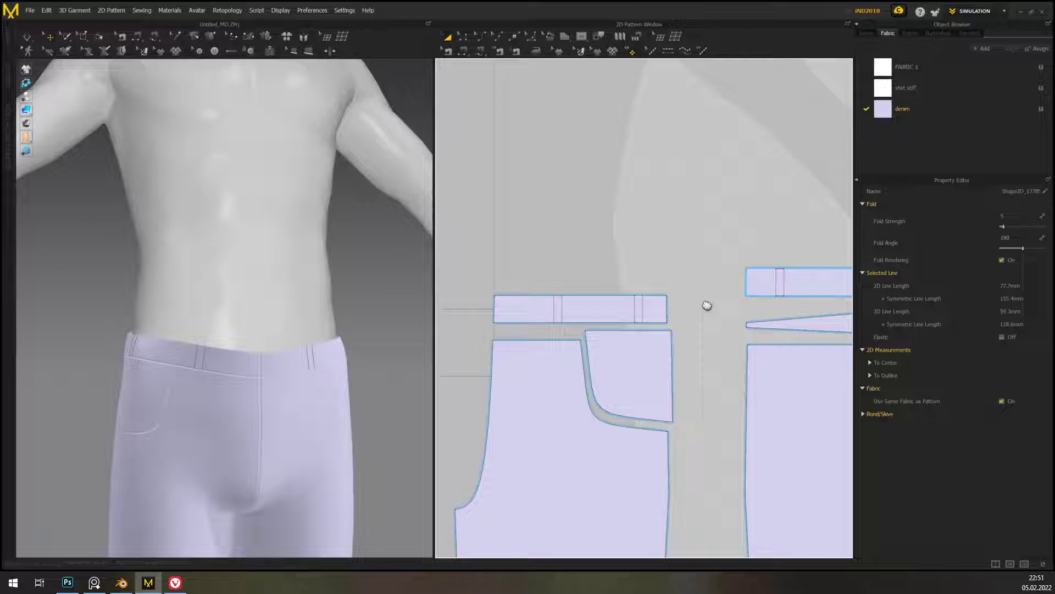
middle_click_drag(553, 335, 830, 304)
middle_click_drag(679, 314, 695, 338)
scroll(622, 300, "up", 4)
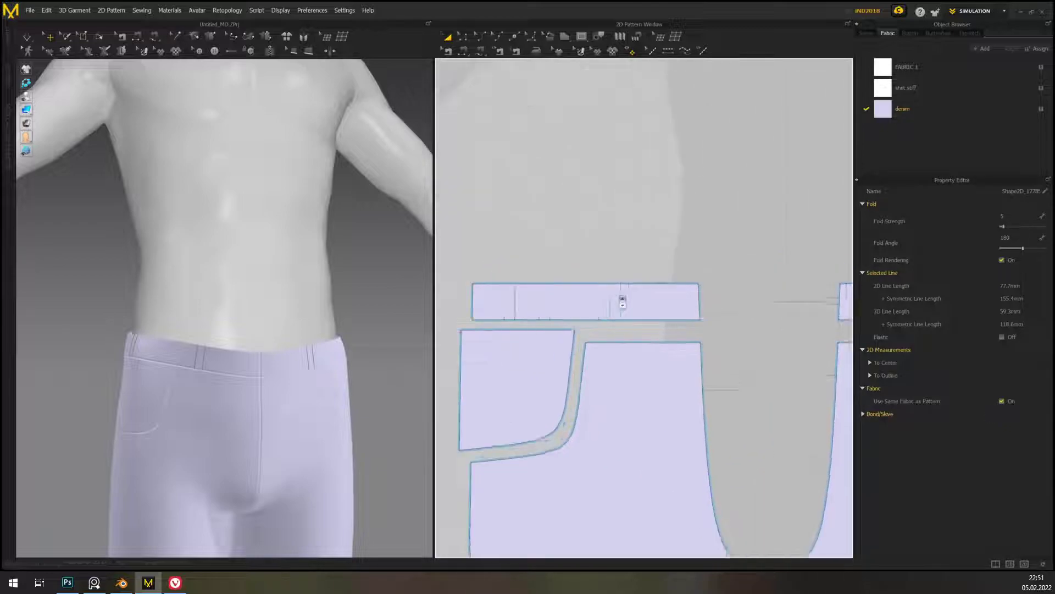
left_click(615, 288)
right_click_drag(616, 288, 636, 321)
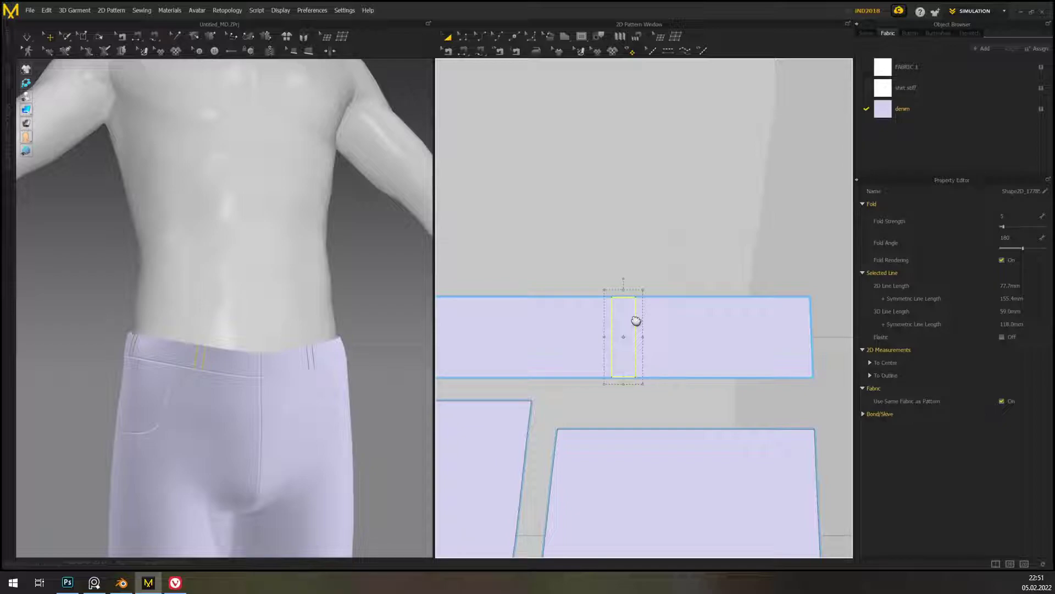
right_click(632, 317)
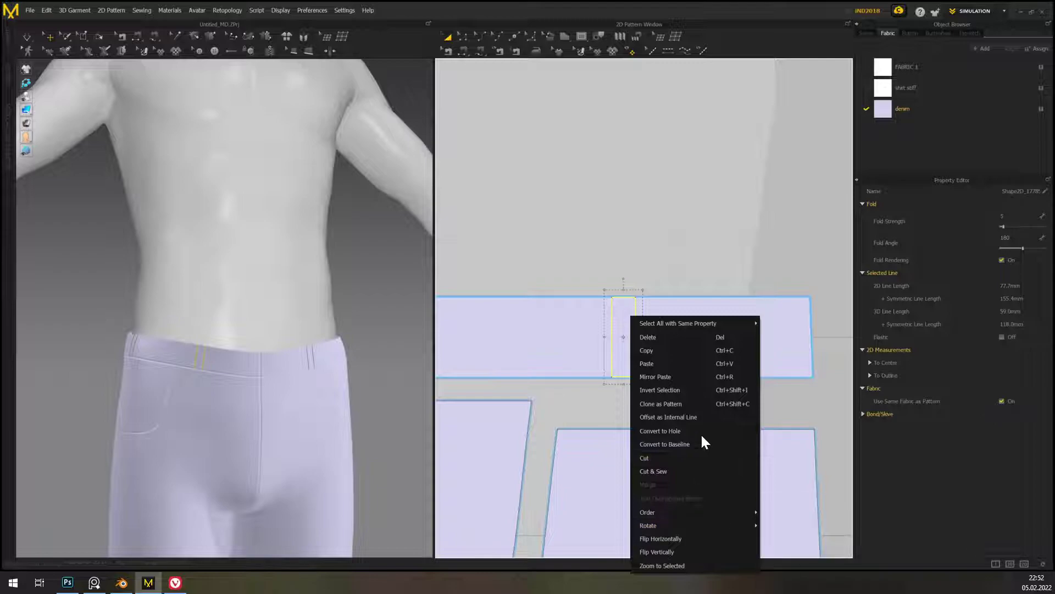
left_click(694, 405)
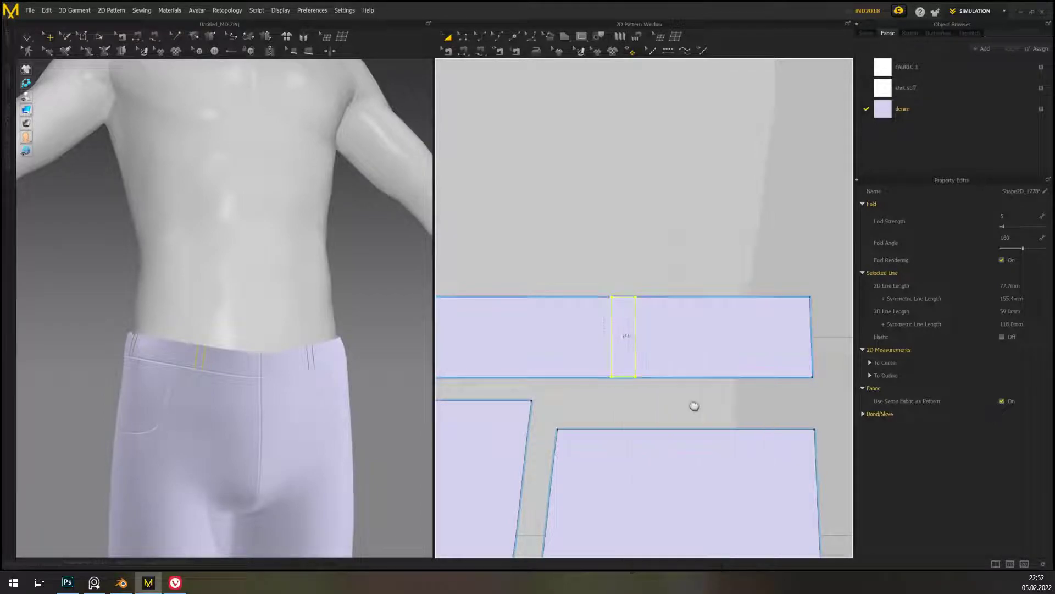
- Place the copied belt-loop piece above the front waistband and stretch it upward to about 39 mm long
left_click(636, 242)
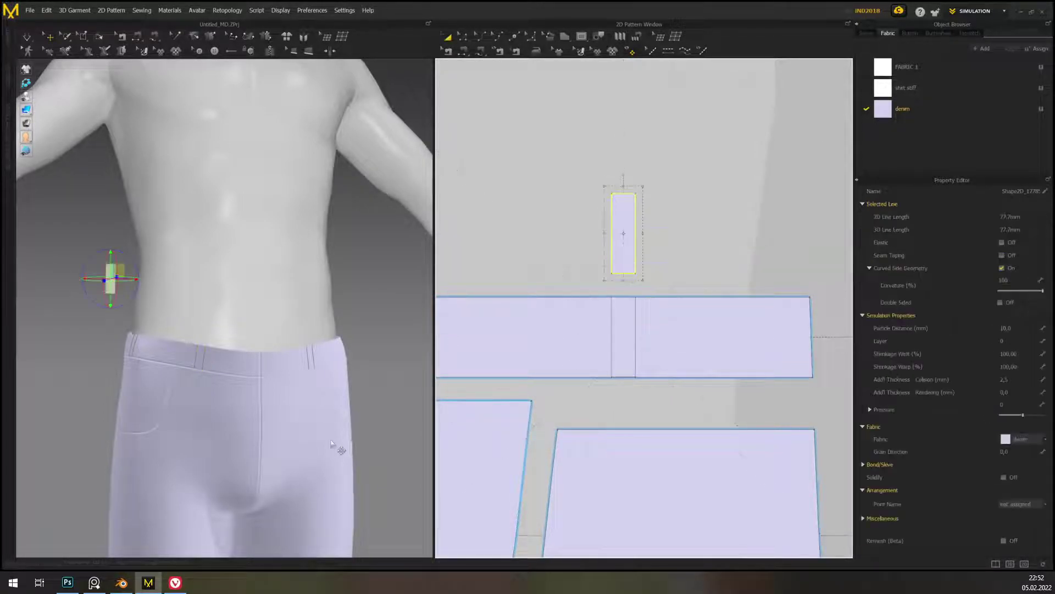
middle_click_drag(353, 436, 355, 454)
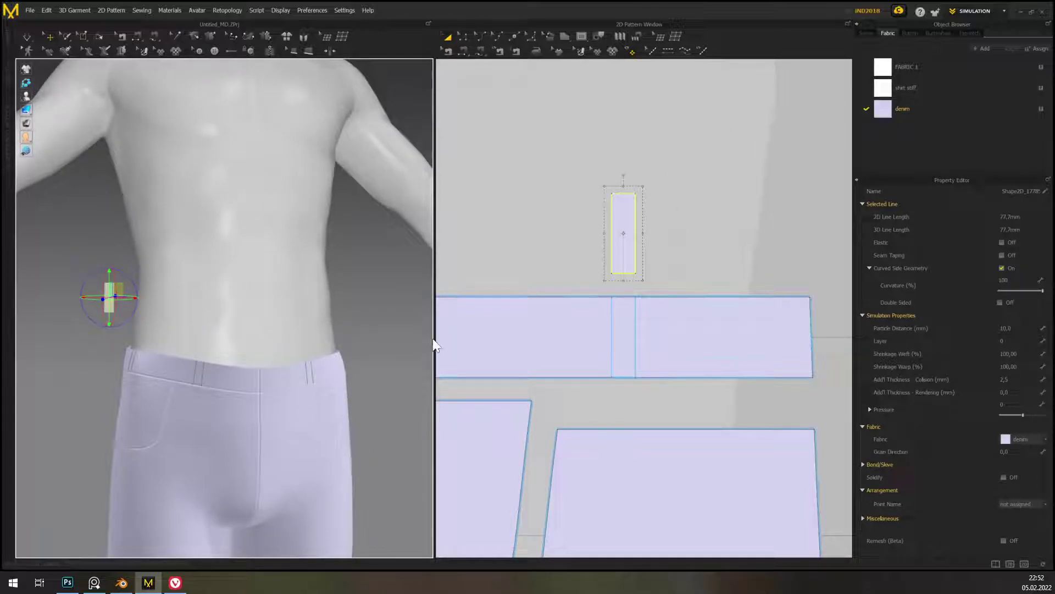
right_click_drag(428, 336, 394, 337)
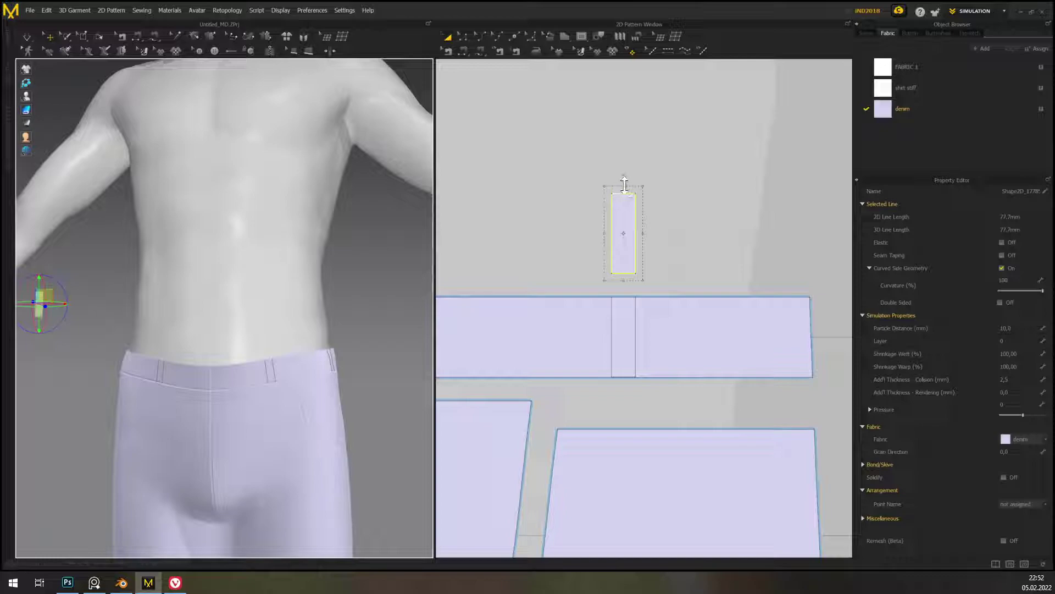
left_click_drag(625, 180, 625, 160)
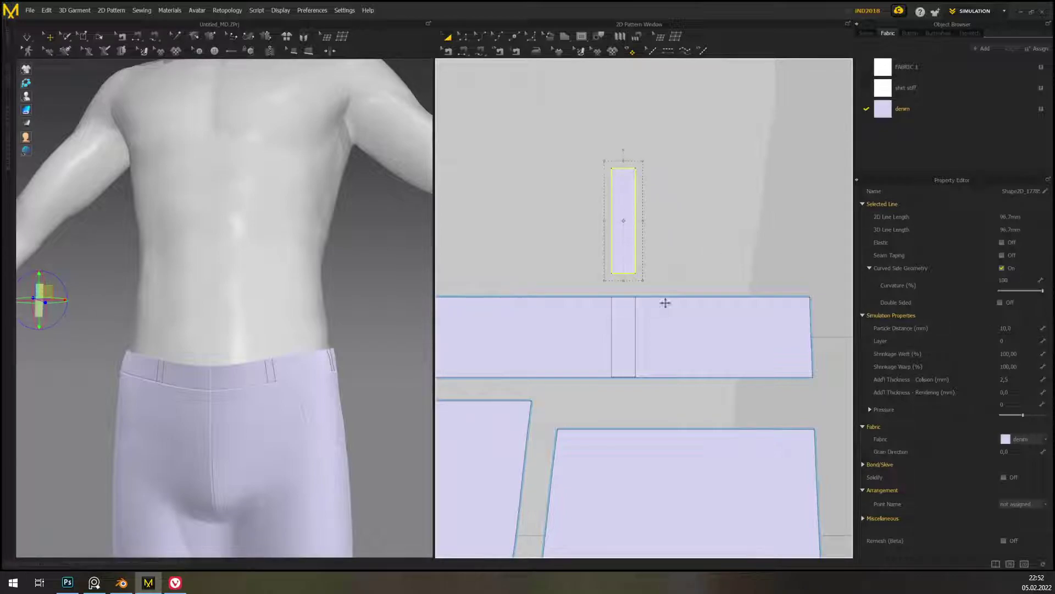
left_click(463, 50)
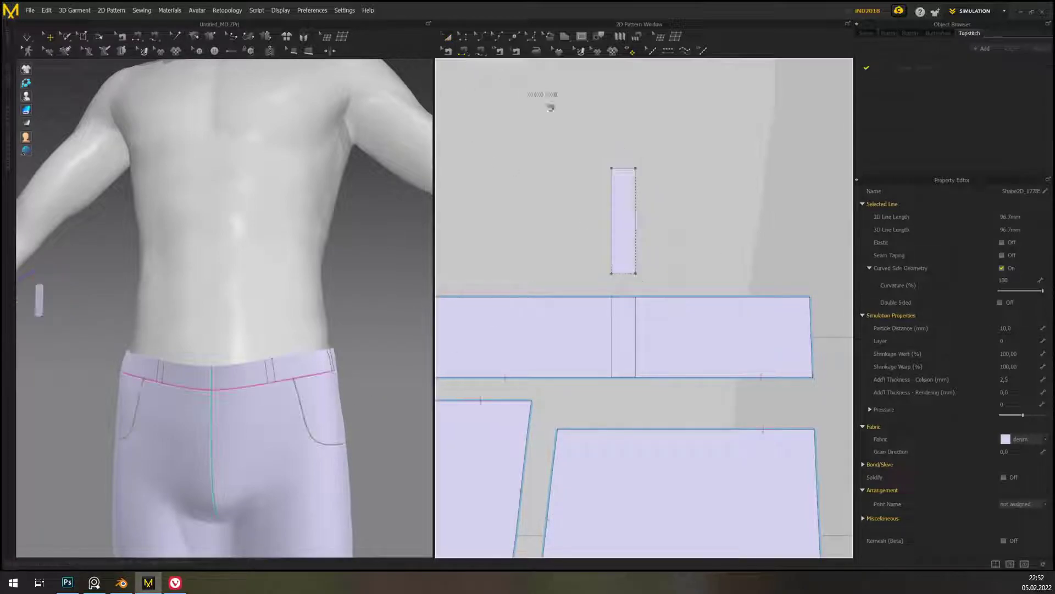
left_click(624, 167)
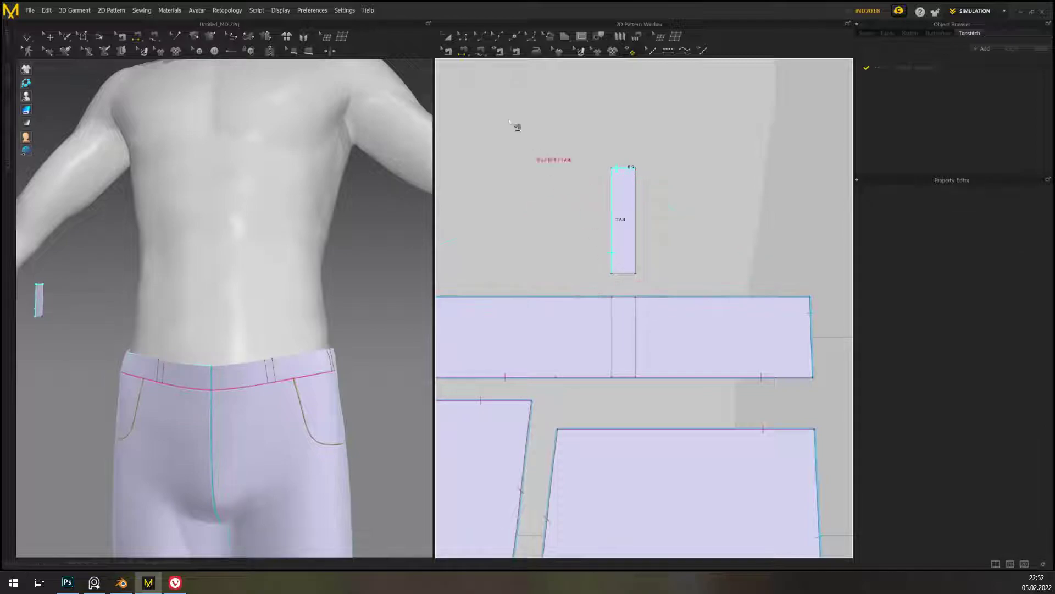
left_click(450, 38)
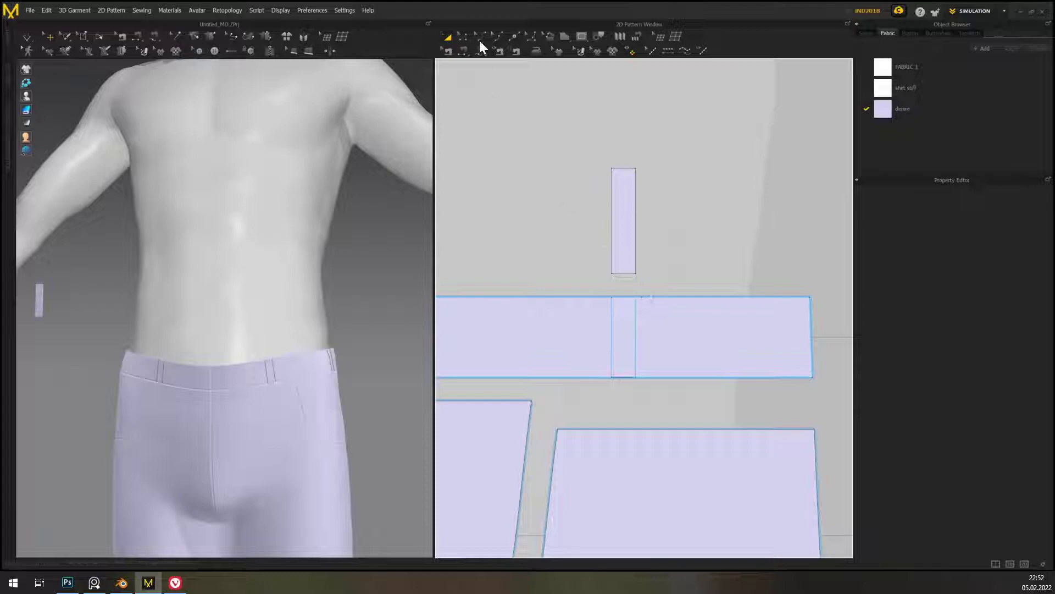
left_click(463, 36)
left_click(463, 50)
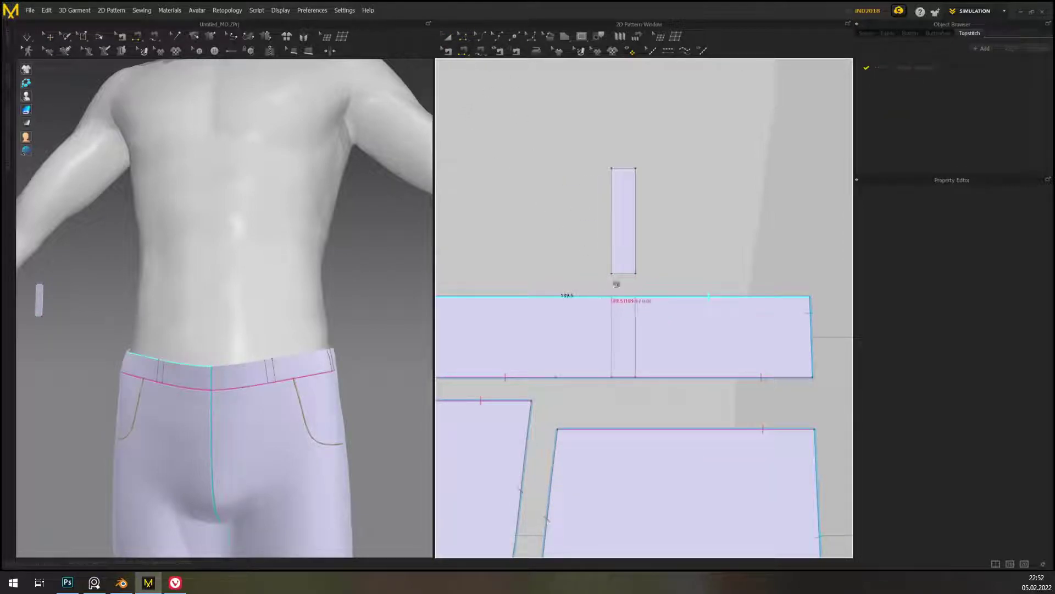
scroll(604, 308, "up", 10)
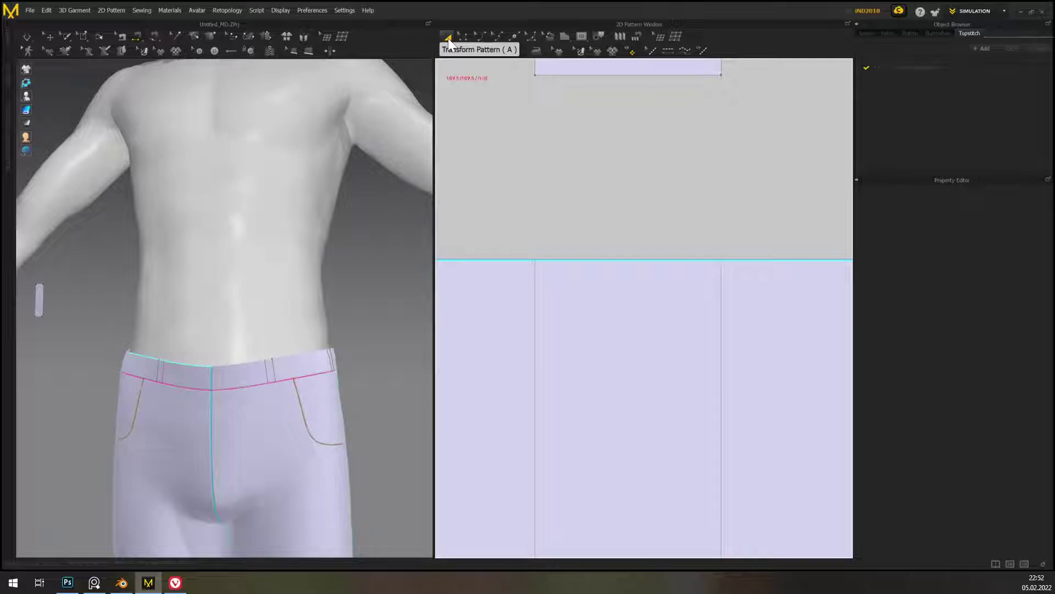
- Add points to the front waistband's upper and lower edges where both pairs of belt-loop lines intersect them
left_click(464, 37)
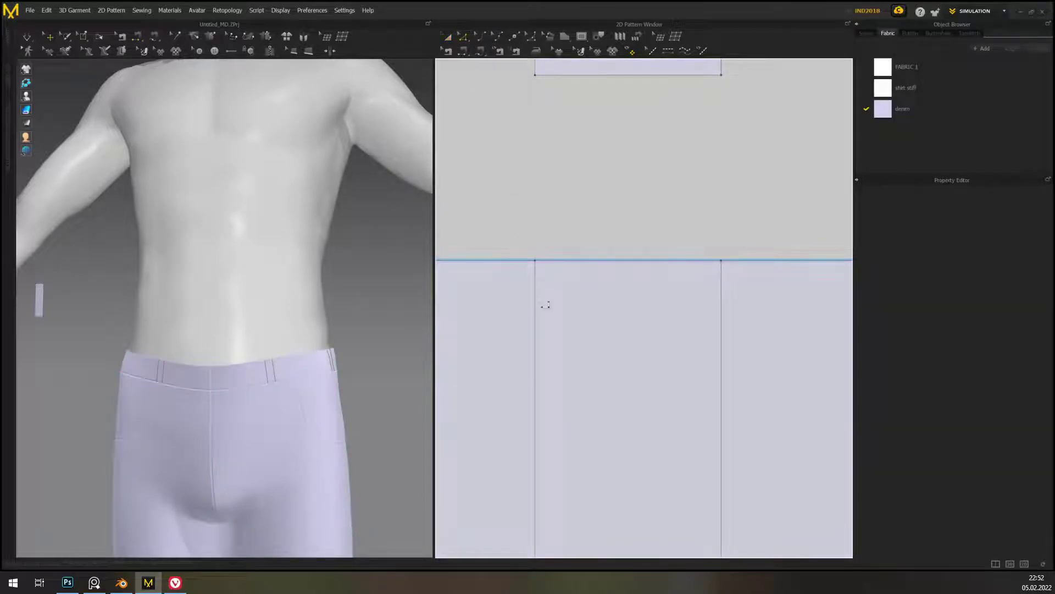
left_click(536, 291)
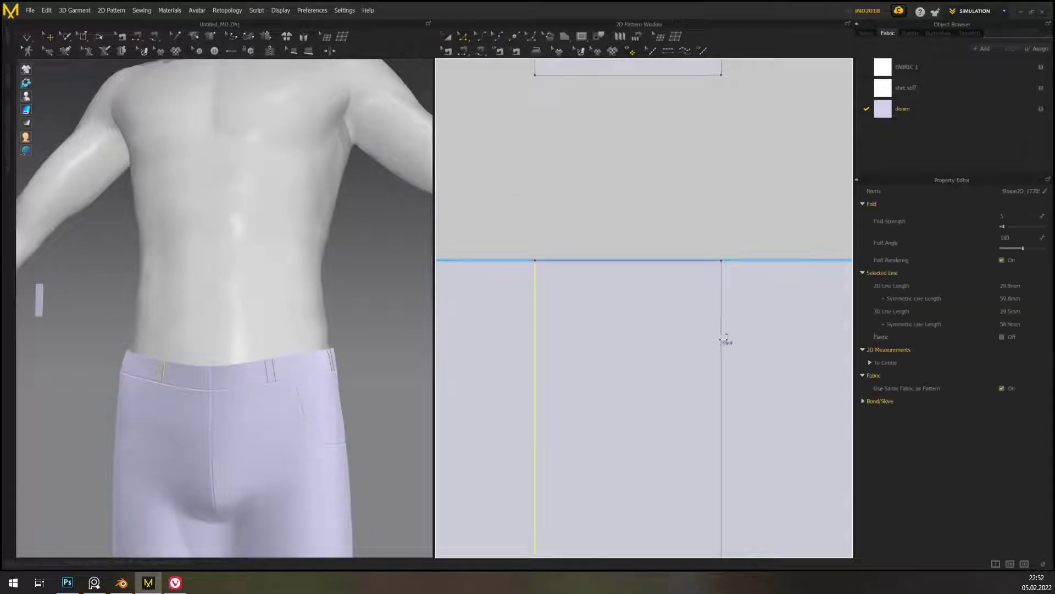
left_click(723, 323, "shift")
left_click(751, 261, "shift")
scroll(613, 391, "up", 5)
scroll(658, 347, "down", 5)
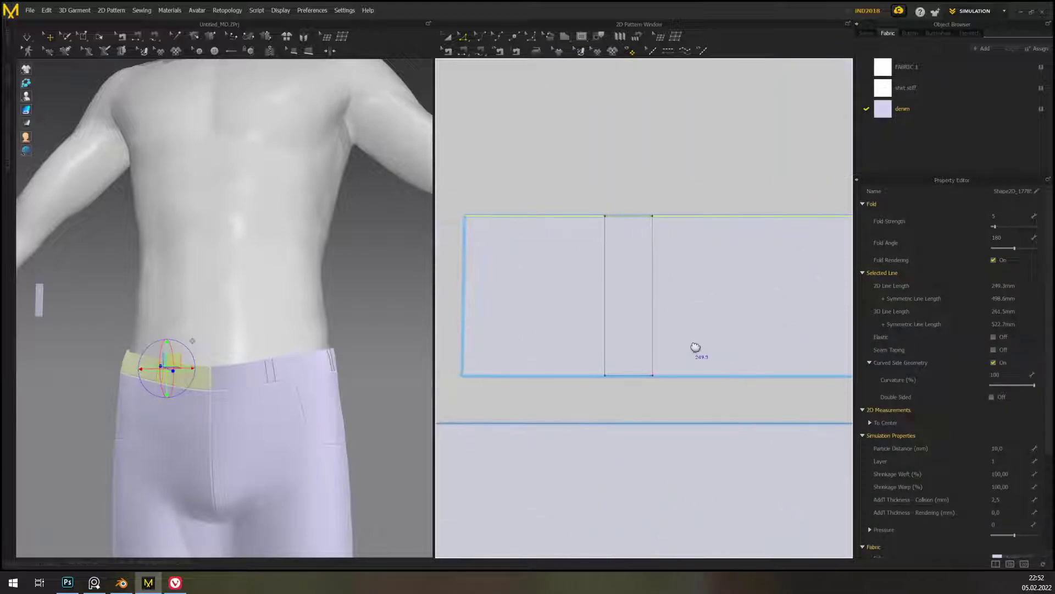
left_click(607, 300, "shift")
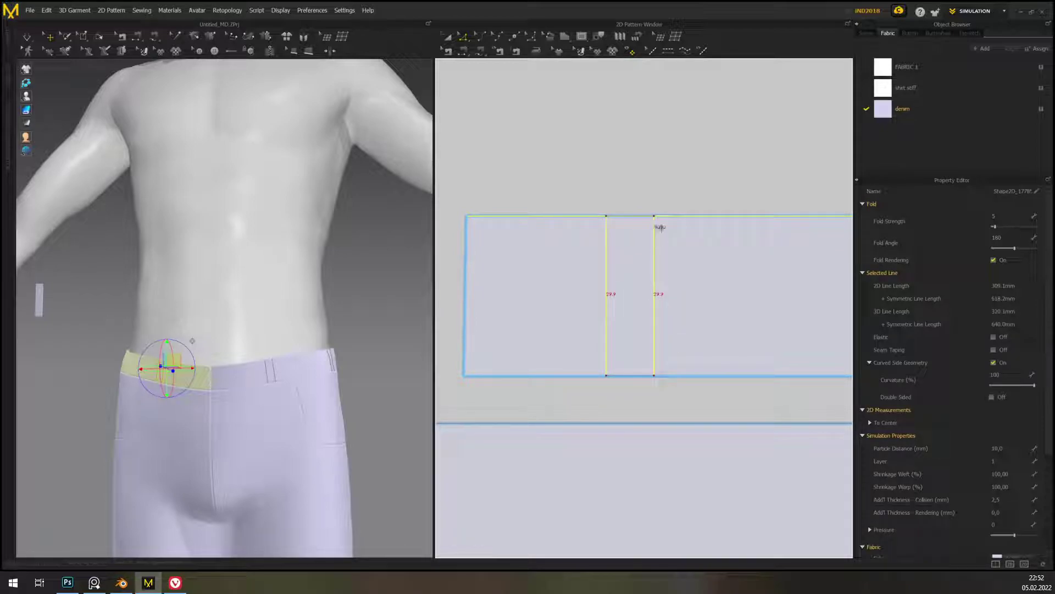
left_click(694, 377, "shift")
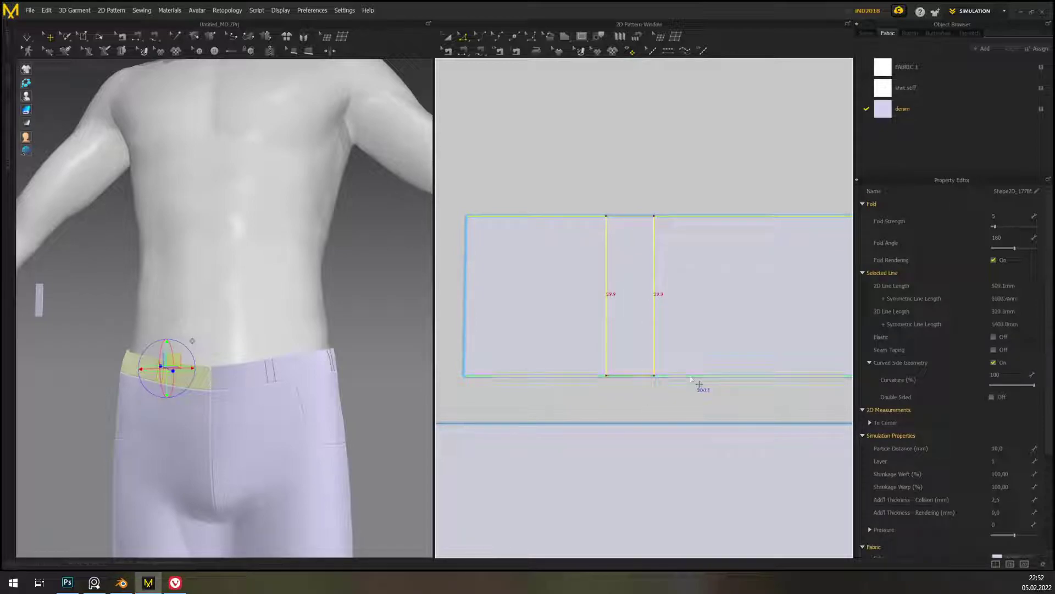
right_click(692, 376)
left_click(770, 409)
left_click(770, 292)
middle_click_drag(770, 292, 663, 323)
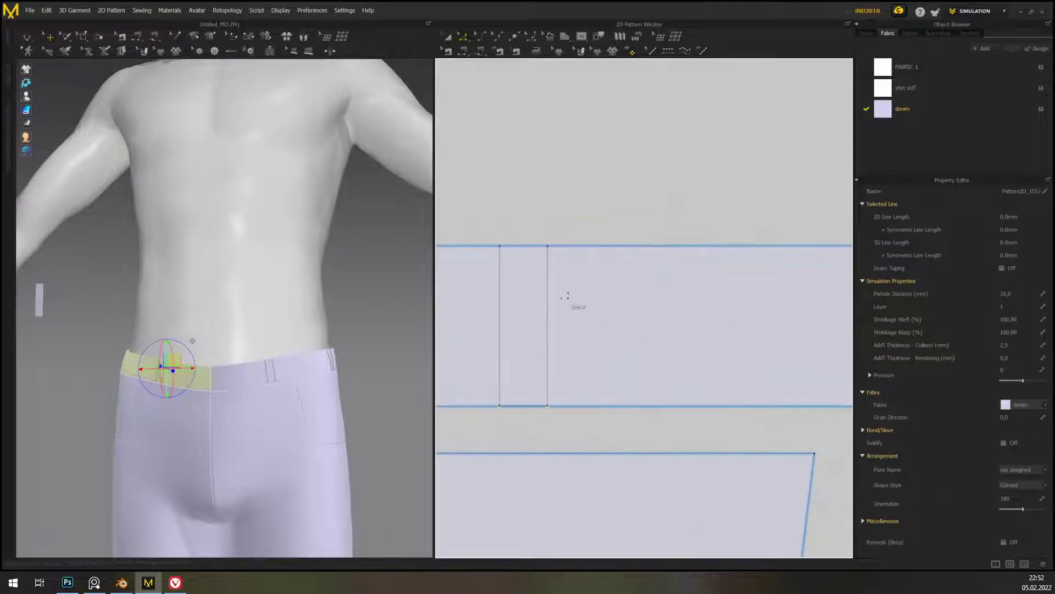
- Check the separate segments along the front waistband's upper edge between and beside the belt-loop lines
left_click(589, 245)
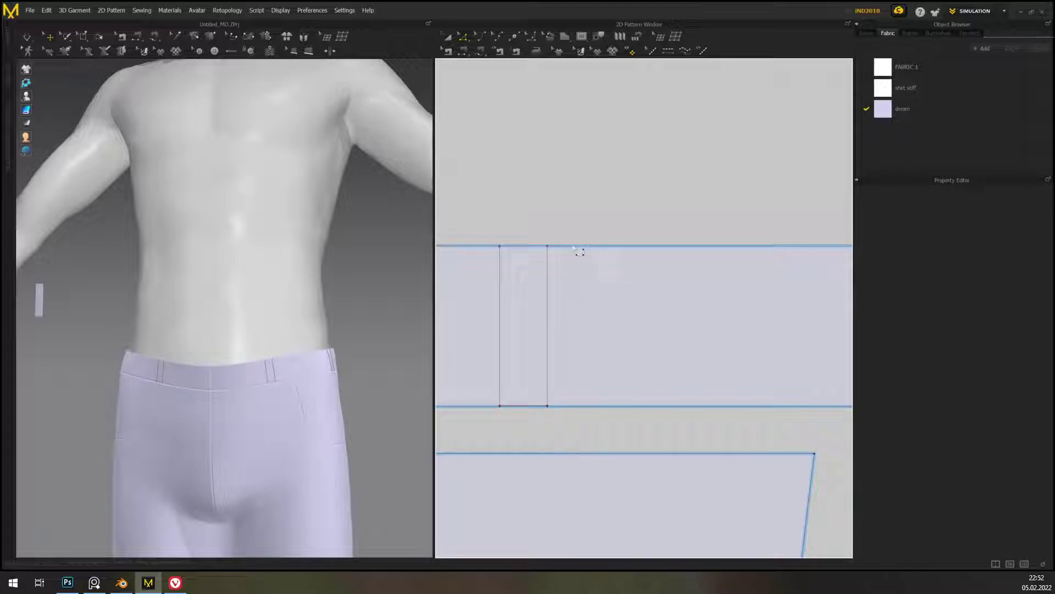
left_click(538, 246)
left_click(568, 272)
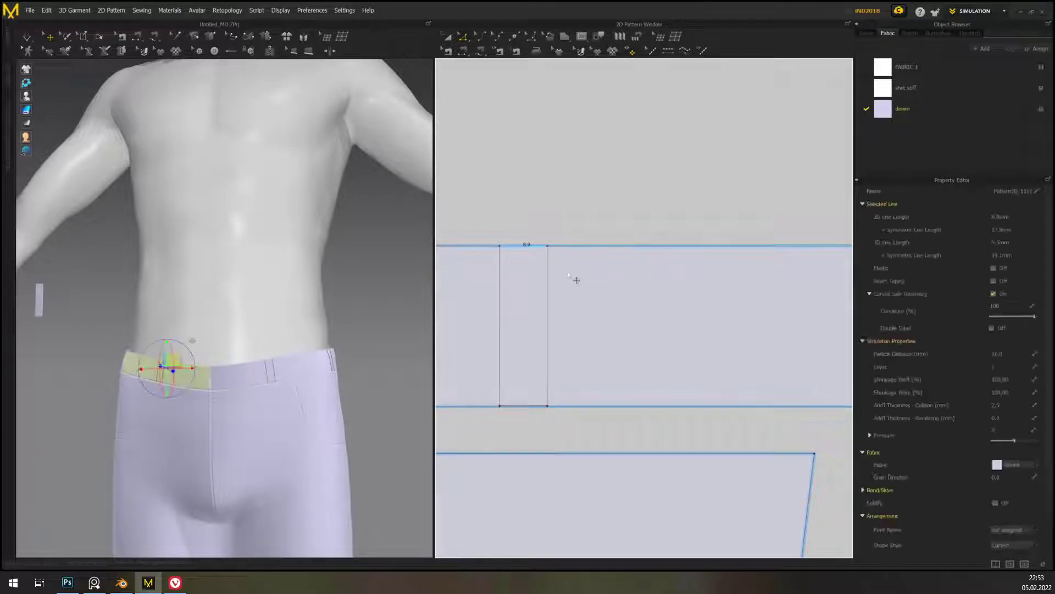
left_click(561, 246)
scroll(630, 224, "down", 4)
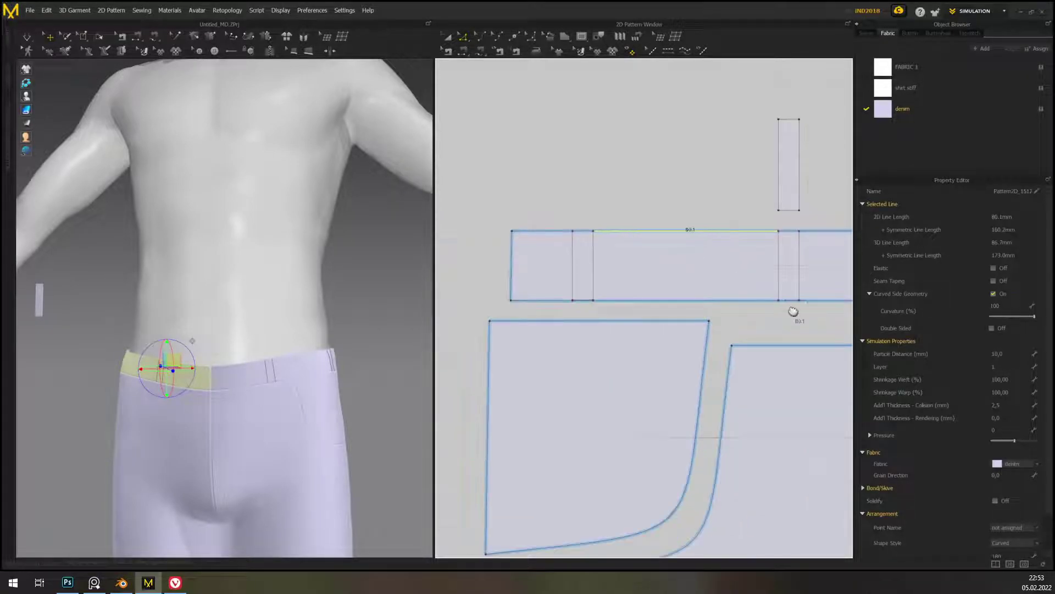
middle_click_drag(793, 314, 623, 347)
left_click(569, 227)
scroll(620, 299, "down", 4)
middle_click_drag(775, 309, 536, 318)
scroll(605, 317, "up", 1)
middle_click_drag(731, 283, 676, 273)
left_click(589, 296)
left_click(688, 297, "shift")
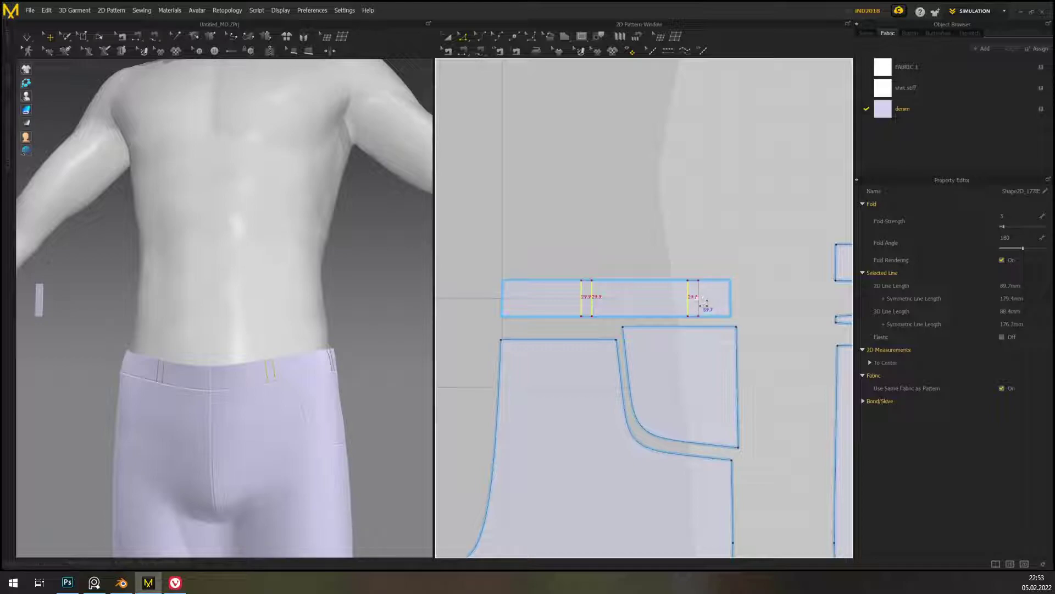
left_click(699, 303, "shift")
left_click(641, 282, "shift")
key("ctrl+z")
left_click(754, 300)
- Add points to the back waistband's upper and lower edges where the four belt-loop lines intersect them
scroll(753, 303, "down", 3)
scroll(536, 350, "up", 5)
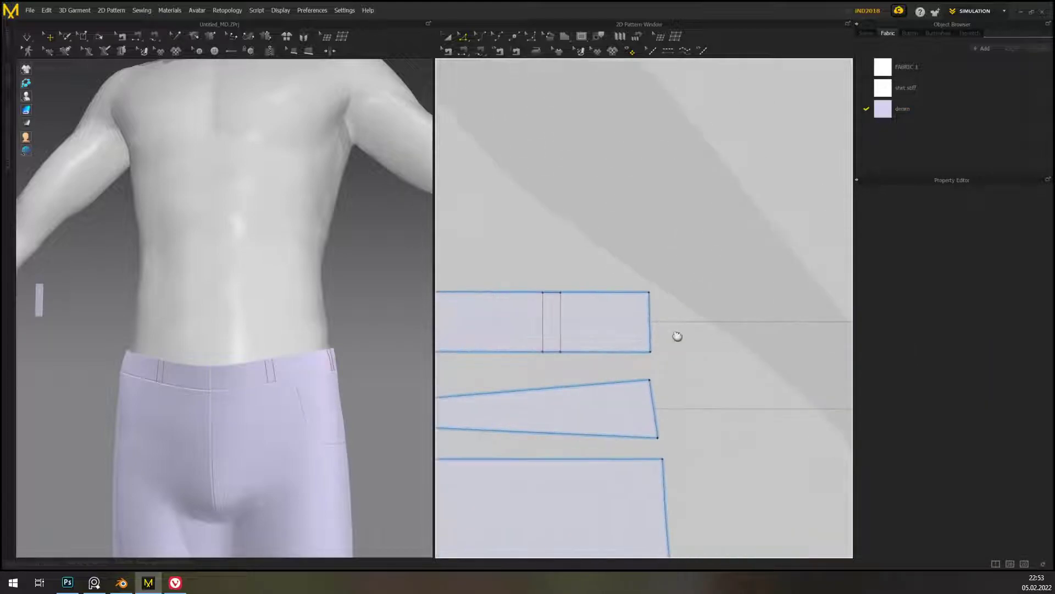
left_click(577, 326)
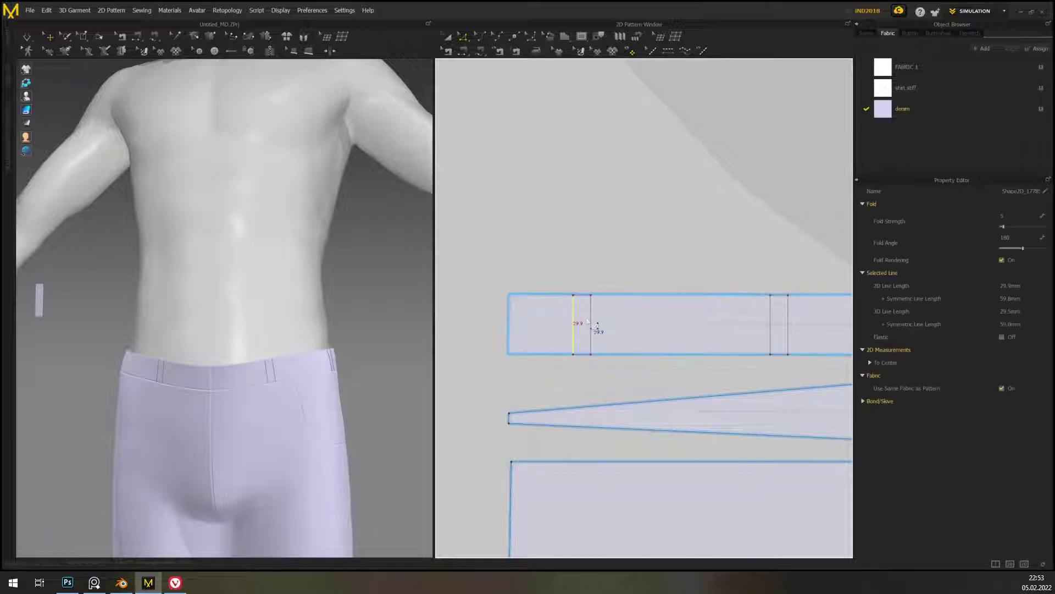
left_click(742, 296)
left_click(734, 325)
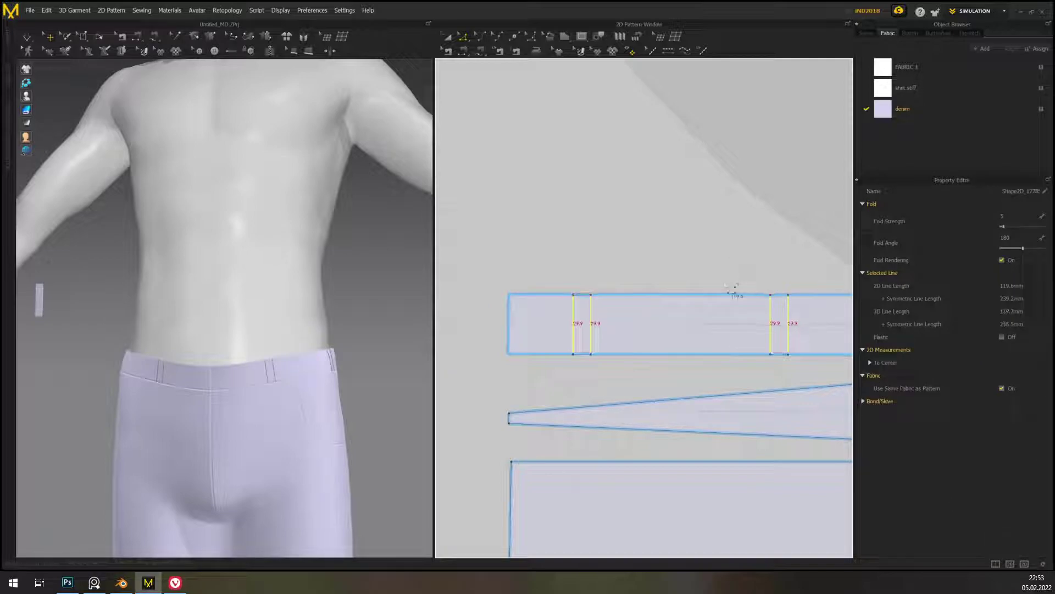
left_click(710, 298)
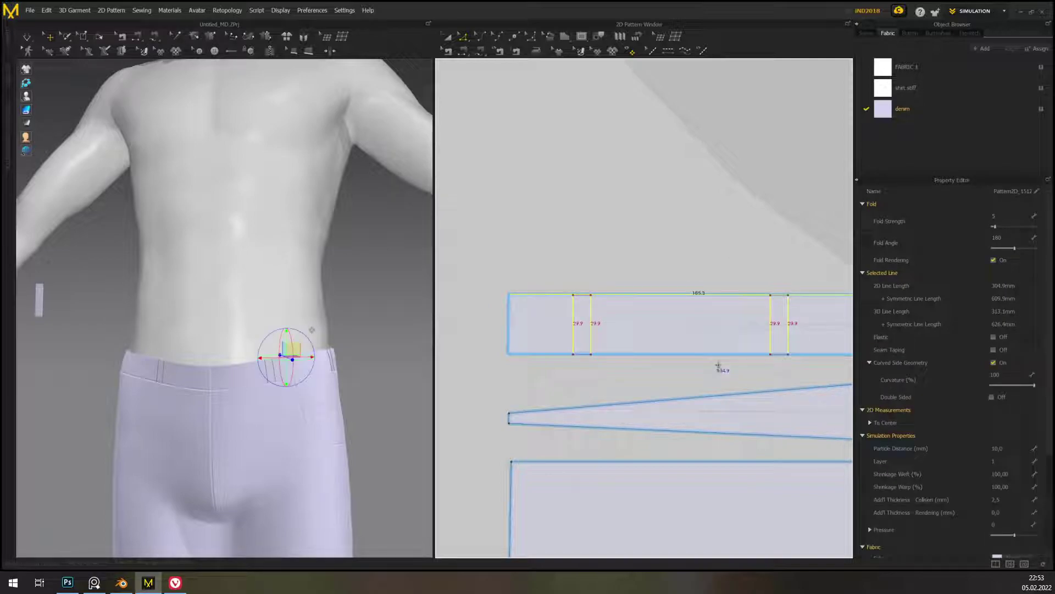
left_click(710, 355, "shift")
right_click(709, 354)
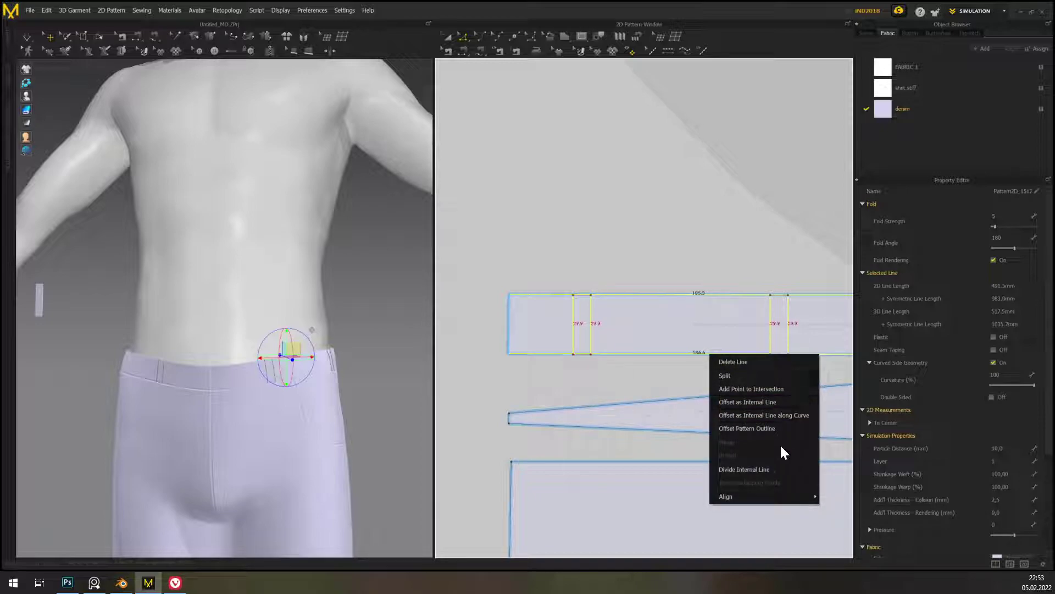
left_click(774, 389)
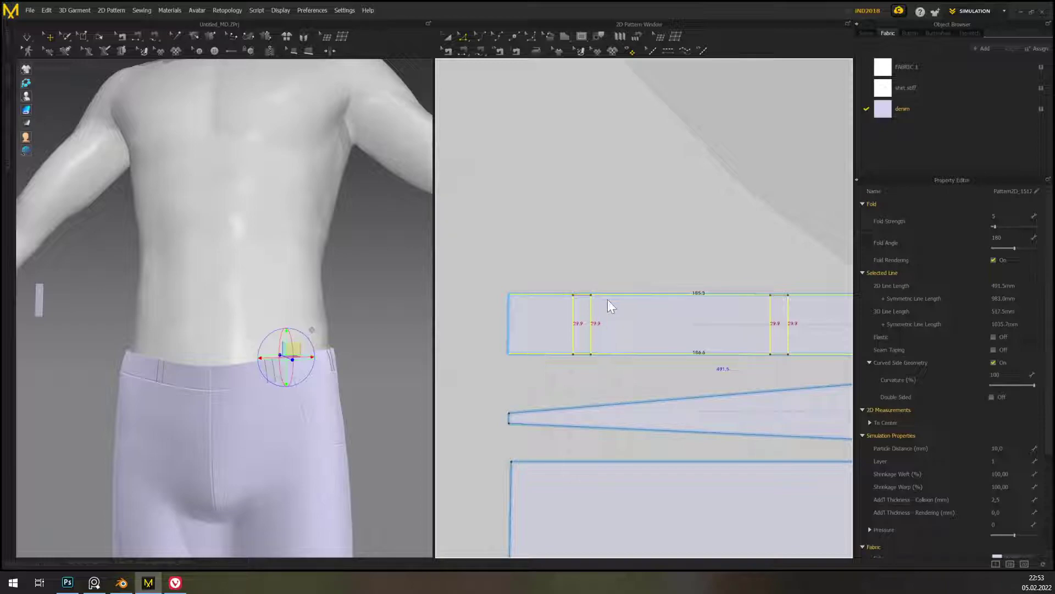
key("Delete")
left_click(636, 294)
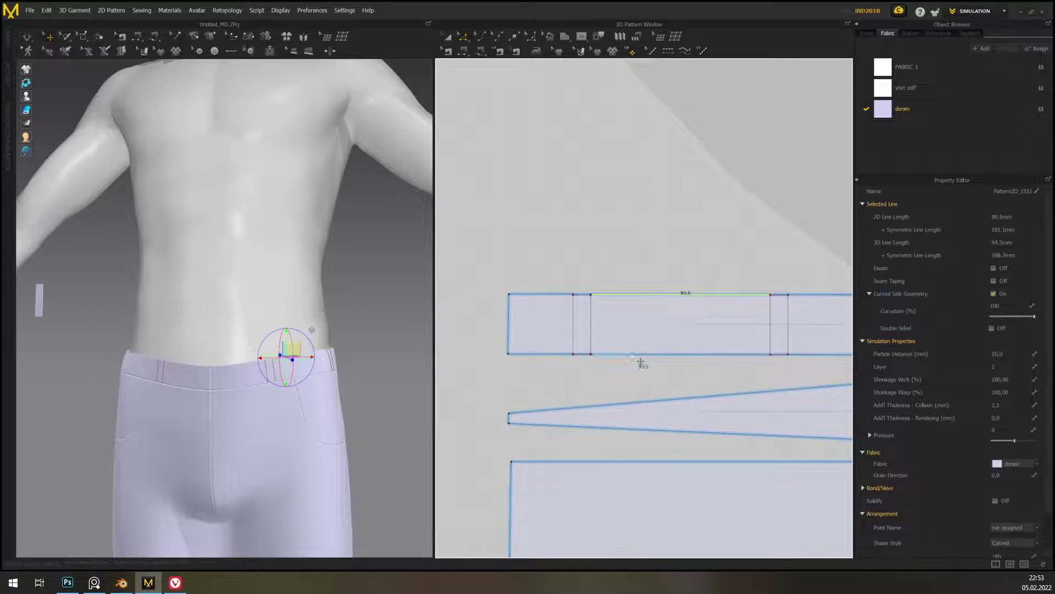
left_click(597, 381)
- Sew the belt-loop piece's top and bottom edges to the matching short segments of the front waistband's upper and lower edges
scroll(596, 381, "down", 6)
middle_click_drag(462, 426, 576, 410)
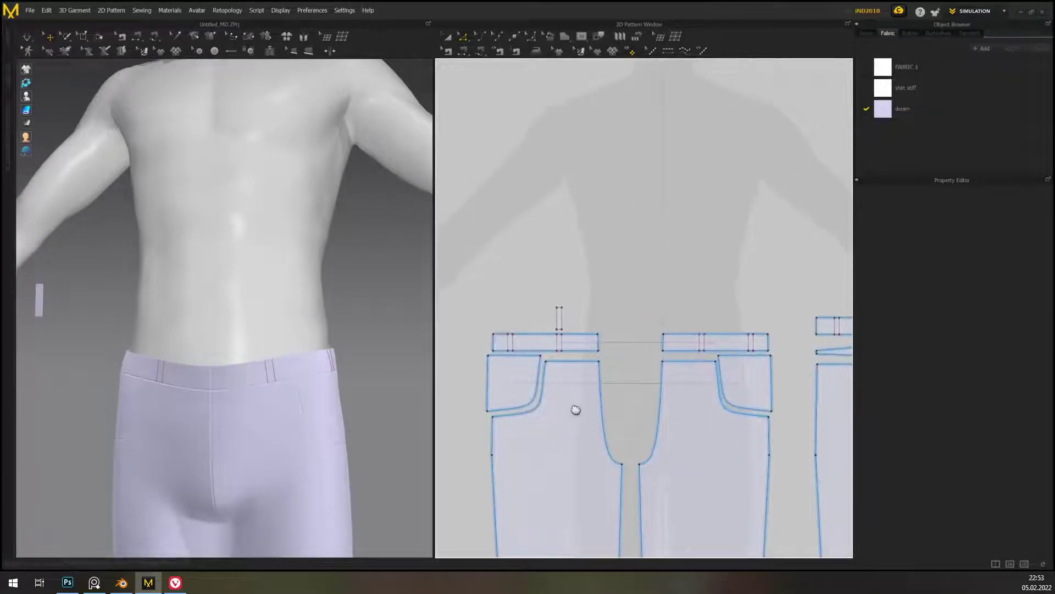
scroll(575, 409, "up", 5)
left_click(462, 52)
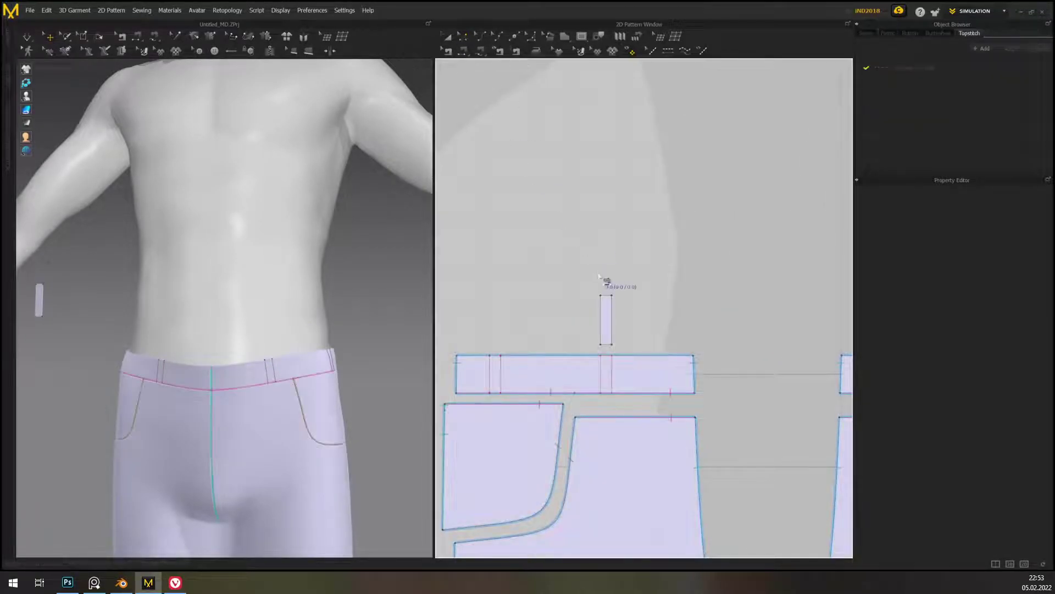
left_click(605, 295)
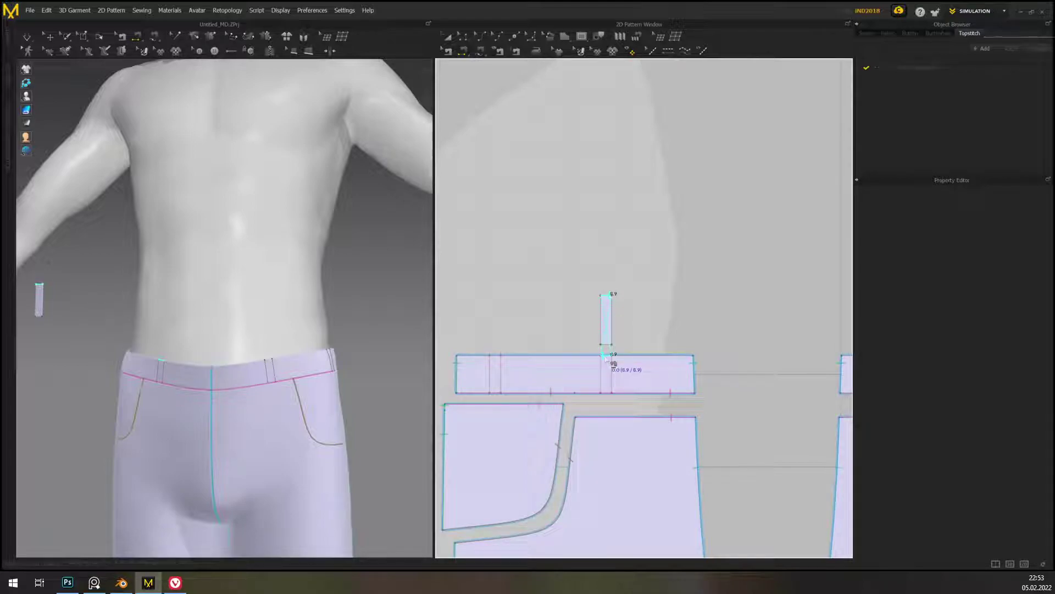
left_click(618, 352)
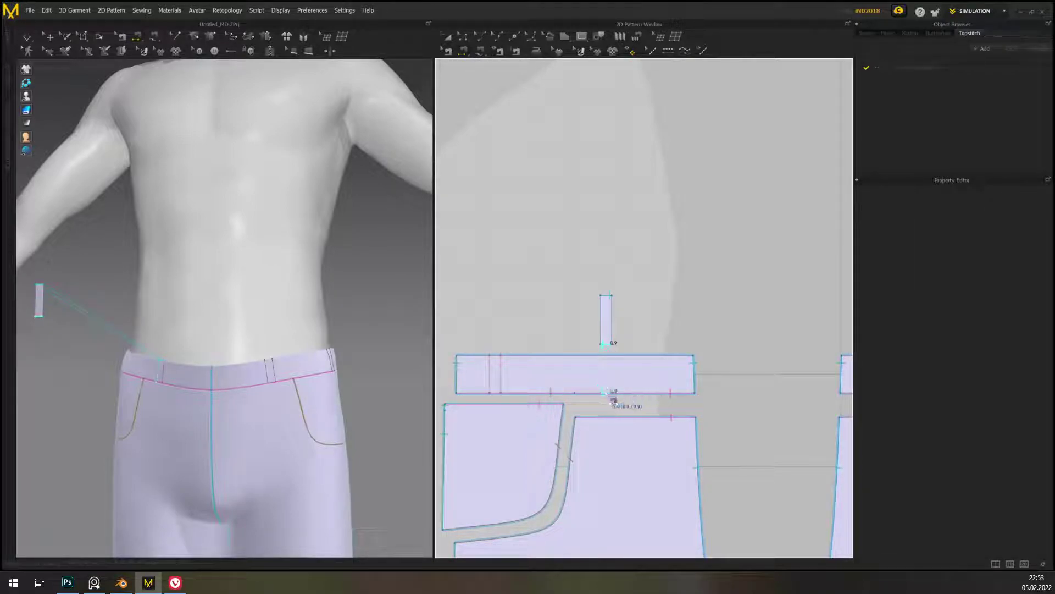
left_click(606, 394)
scroll(555, 287, "down", 2)
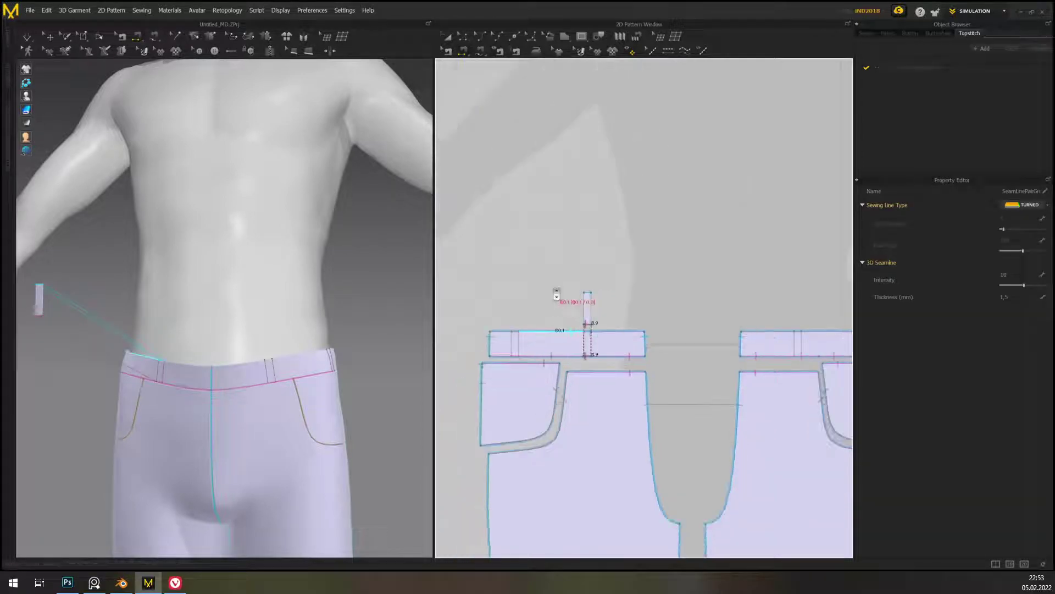
- Select the belt-loop piece and move it in 3D from beside the avatar towards the front of the trousers
scroll(698, 317, "down", 1)
middle_click_drag(698, 317, 682, 345)
left_click(452, 39)
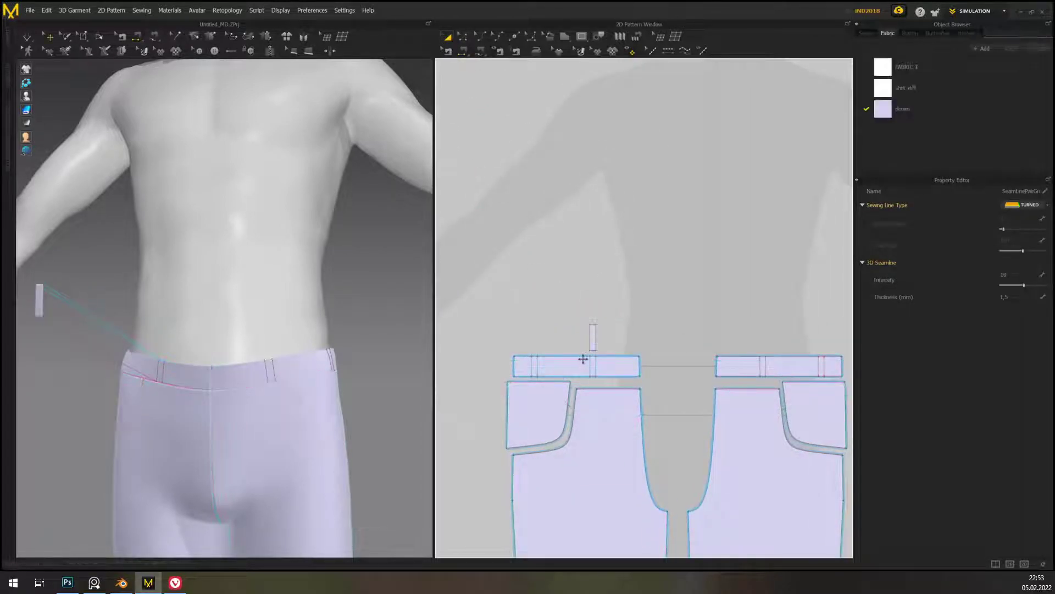
left_click(596, 333)
right_click_drag(158, 408, 290, 389)
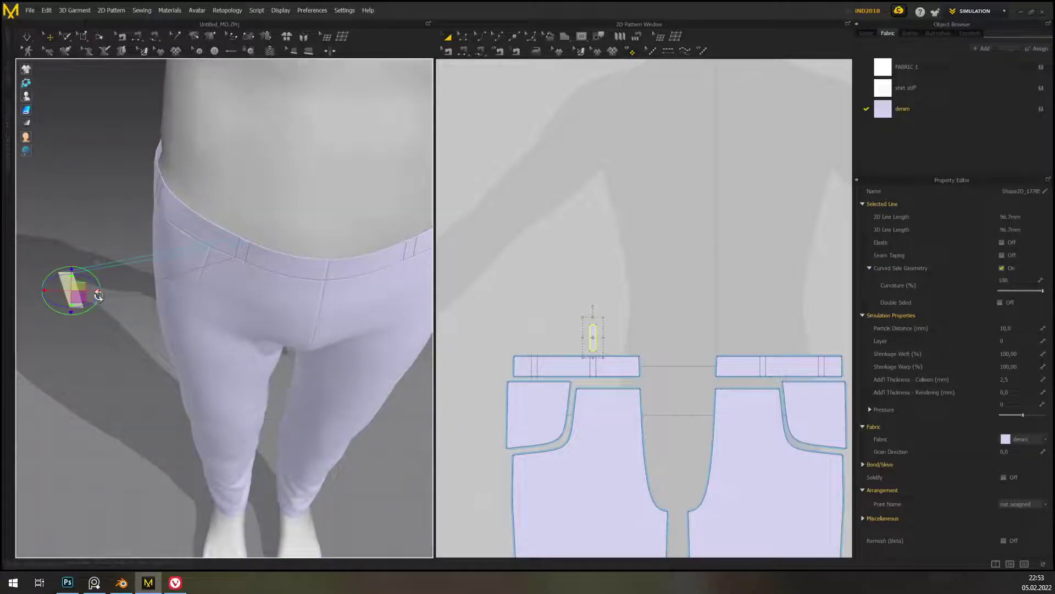
left_click_drag(94, 292, 269, 295)
right_click_drag(341, 345, 352, 314)
middle_click_drag(259, 356, 337, 299)
right_click_drag(337, 299, 323, 325)
middle_click_drag(252, 342, 372, 389)
- Place the belt-loop piece in 3D directly in front of its marked lines on the front waistband
left_click_drag(336, 229, 209, 330)
right_click_drag(209, 330, 197, 363)
middle_click_drag(292, 332, 224, 417)
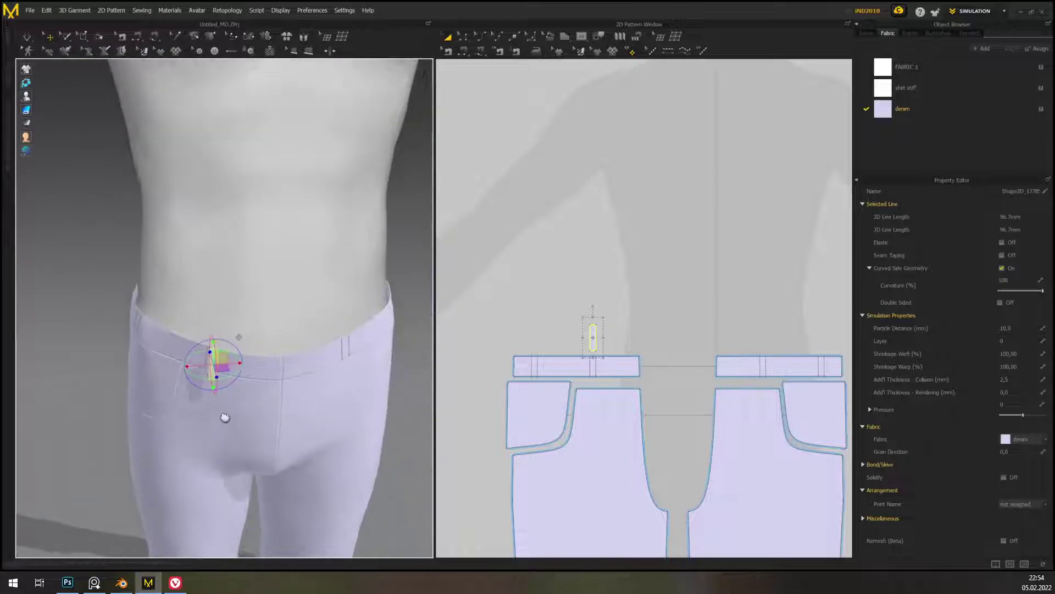
right_click_drag(223, 417, 264, 373)
middle_click_drag(282, 364, 287, 305)
right_click_drag(287, 305, 265, 327)
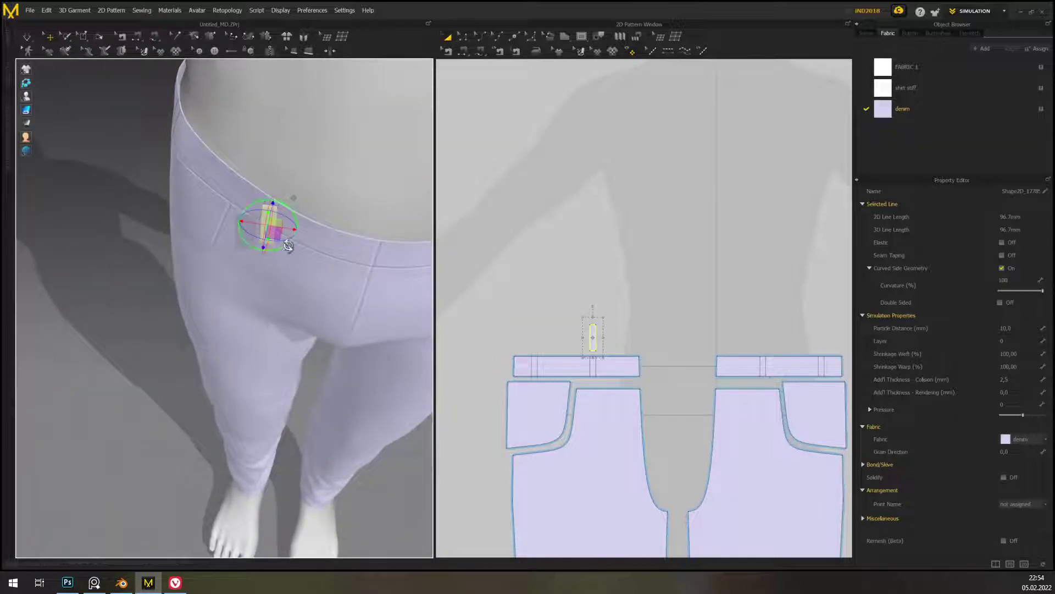
left_click(143, 373)
middle_click_drag(136, 372, 172, 339)
right_click_drag(172, 339, 174, 282)
middle_click_drag(175, 283, 295, 325)
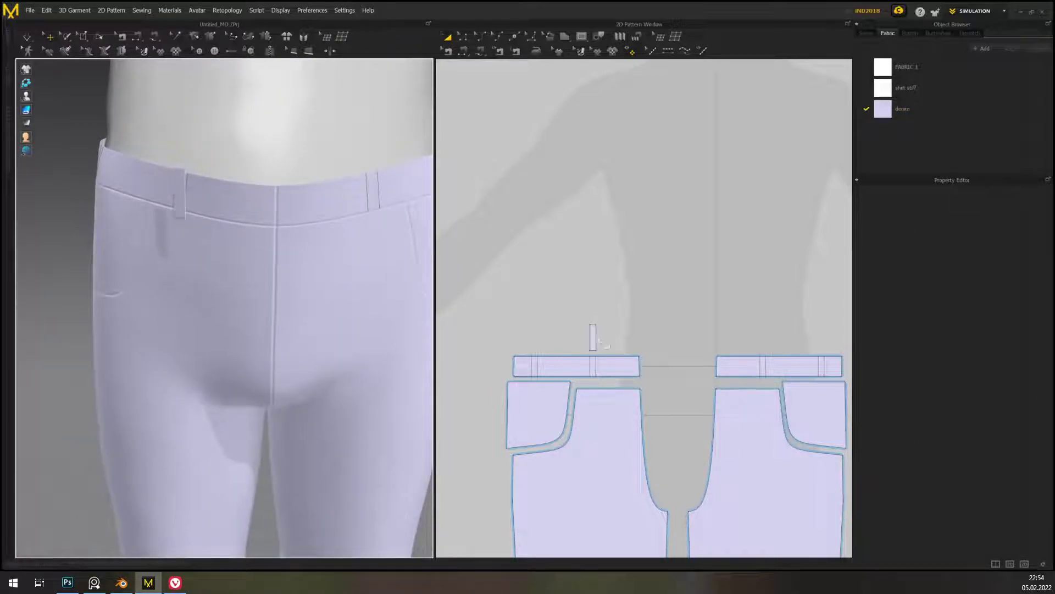
- Place a copy of the belt-loop piece above the front waistband's pair of lines nearest the side seam
left_click_drag(595, 334, 533, 336)
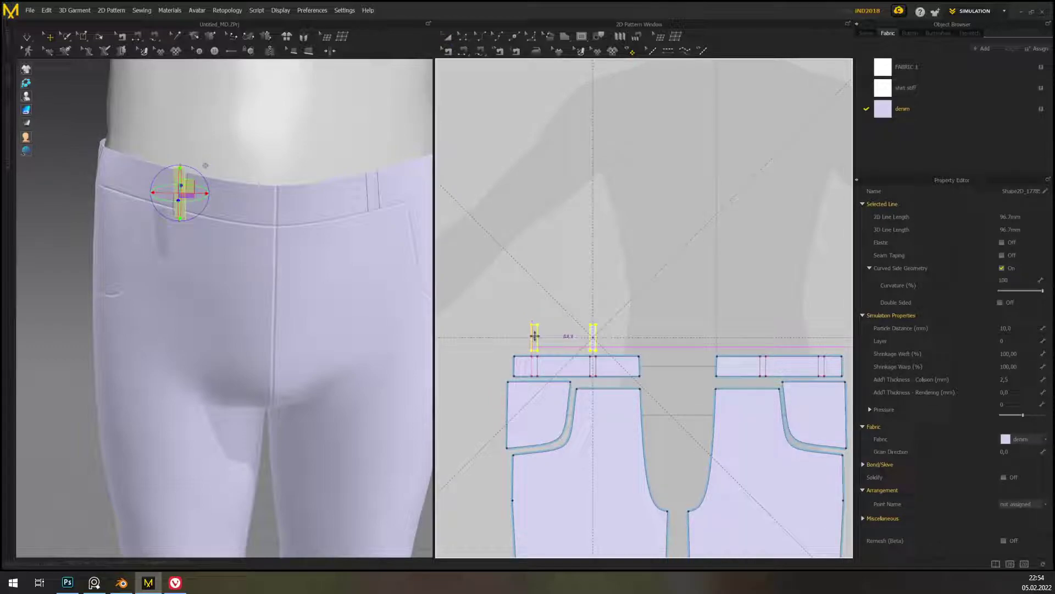
left_click(534, 347)
scroll(532, 350, "up", 5)
mouse_move(616, 356)
middle_mouse_down()
mouse_move(622, 390)
mouse_move(631, 361)
middle_mouse_up()
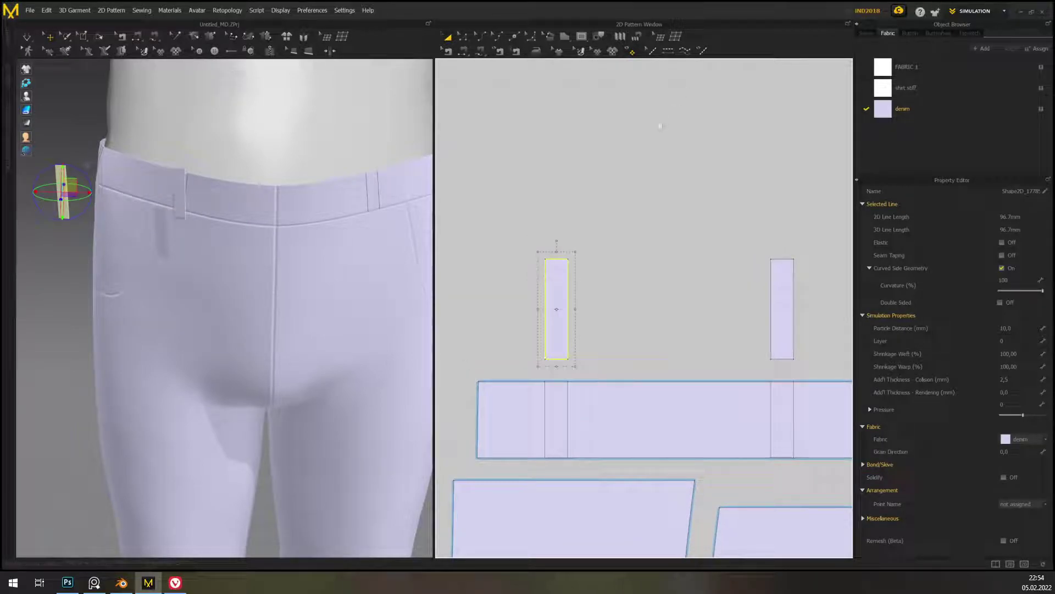
- Sew the copied loop's upper and lower edges to the matching short segments of the front waistband near the side seam
left_click(464, 52)
left_click(555, 260)
left_click(553, 384)
left_click(554, 361)
left_click(66, 223)
- Move the second front loop in 3D next to its marked lines at the side of the front waistband
left_click(449, 37)
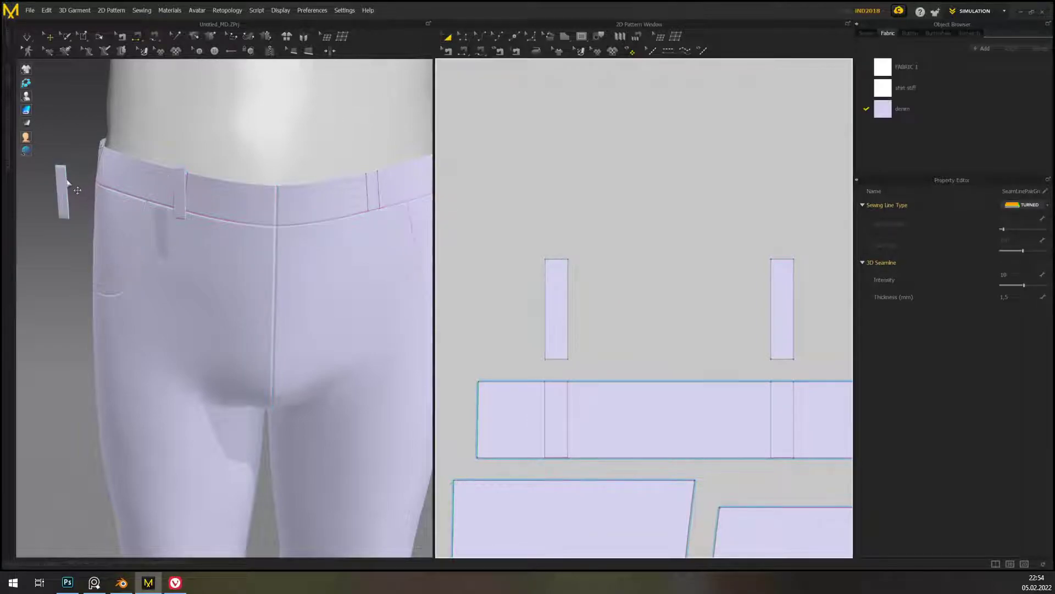
left_click(567, 283)
right_click_drag(221, 212, 308, 342)
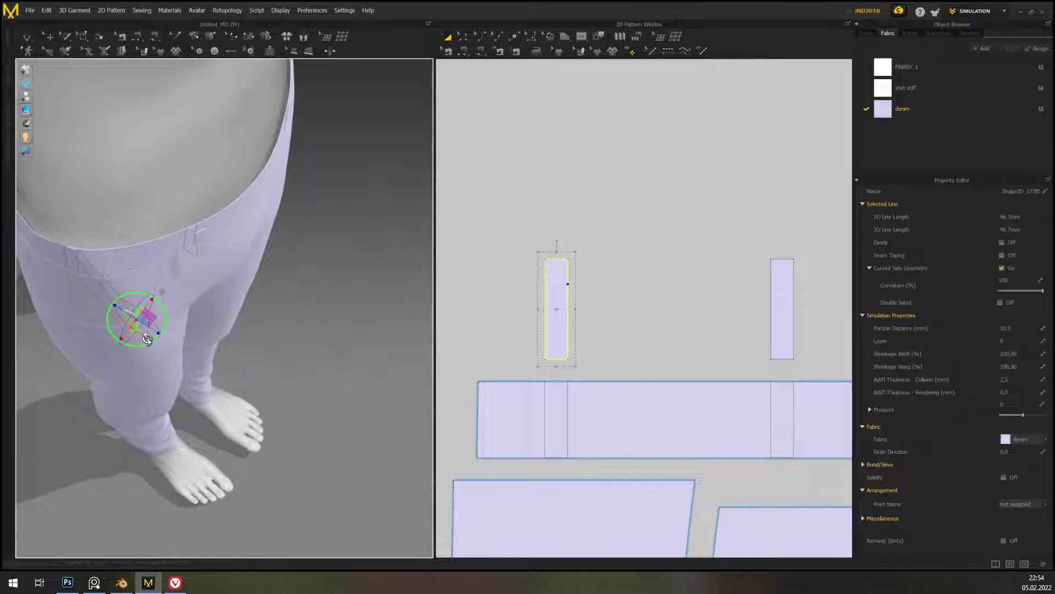
left_click_drag(144, 317, 94, 260)
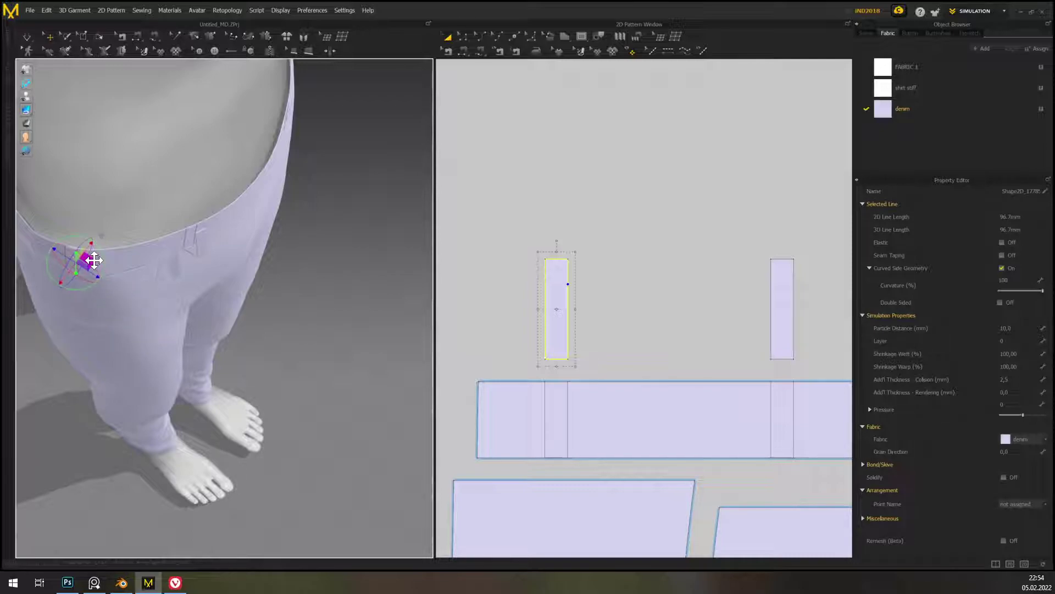
right_click_drag(85, 264, 264, 268)
left_click_drag(116, 331, 97, 311)
- Paste a copy of the belt-loop piece above the back waistband's pair of lines nearest the side seam
middle_click_drag(165, 403, 287, 379)
right_click_drag(287, 379, 271, 408)
scroll(271, 408, "down", 2)
middle_click_drag(271, 408, 348, 401)
scroll(661, 331, "down", 5)
middle_click_drag(667, 330, 402, 311)
middle_click_drag(670, 274, 574, 296)
middle_click_drag(732, 319, 662, 291)
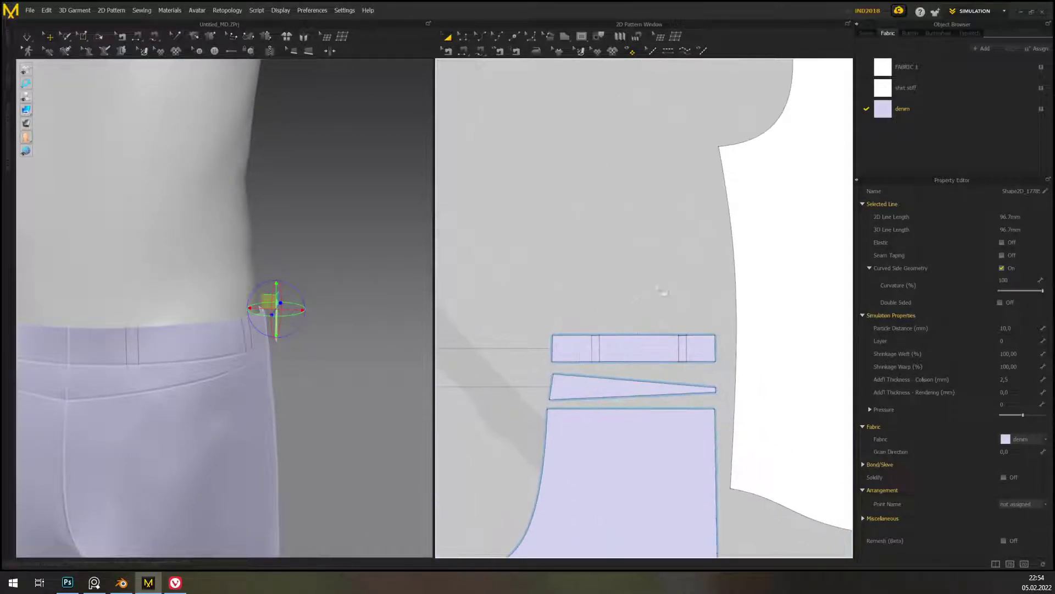
key("ctrl+v")
left_click_drag(684, 314, 683, 311)
scroll(681, 311, "up", 5)
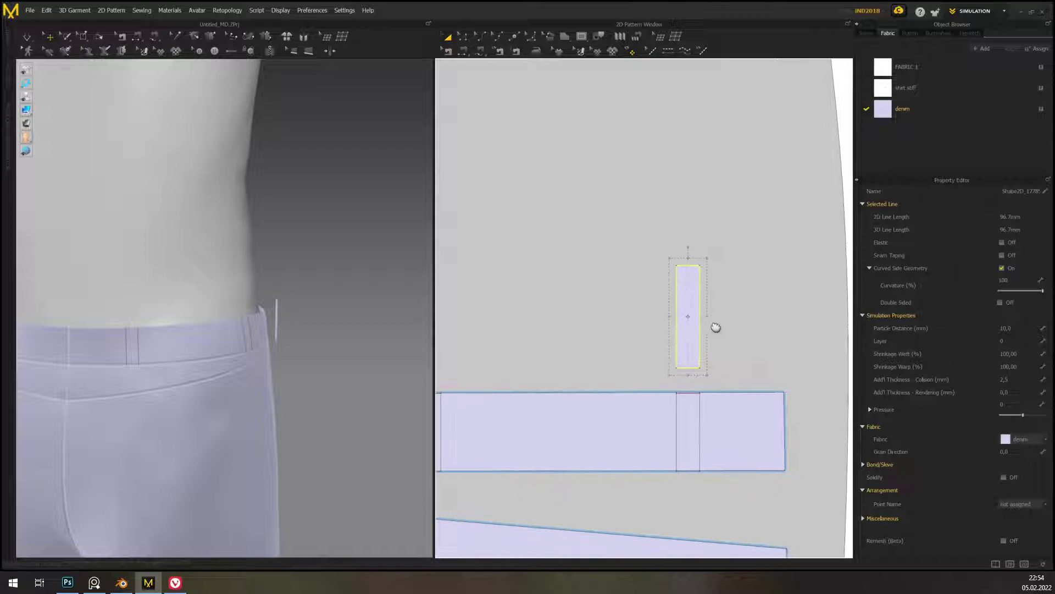
- Sew the pasted loop's upper and lower edges to the matching short segments of the back waistband near the side seam
scroll(339, 356, "down", 3)
scroll(338, 358, "down", 3)
scroll(384, 427, "down", 2)
right_click_drag(385, 426, 129, 398)
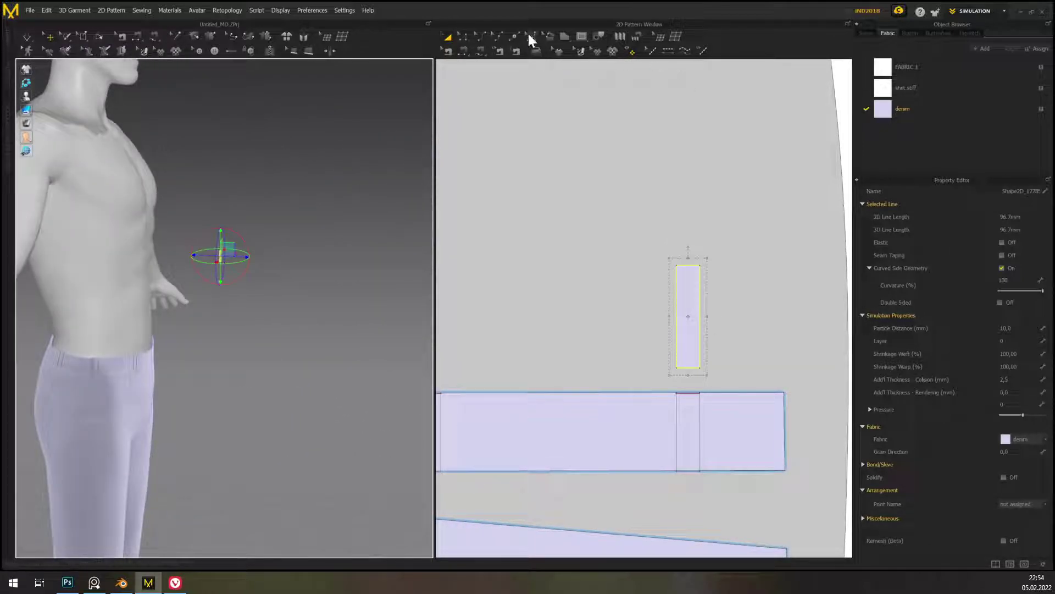
left_click(480, 51)
left_click(691, 267)
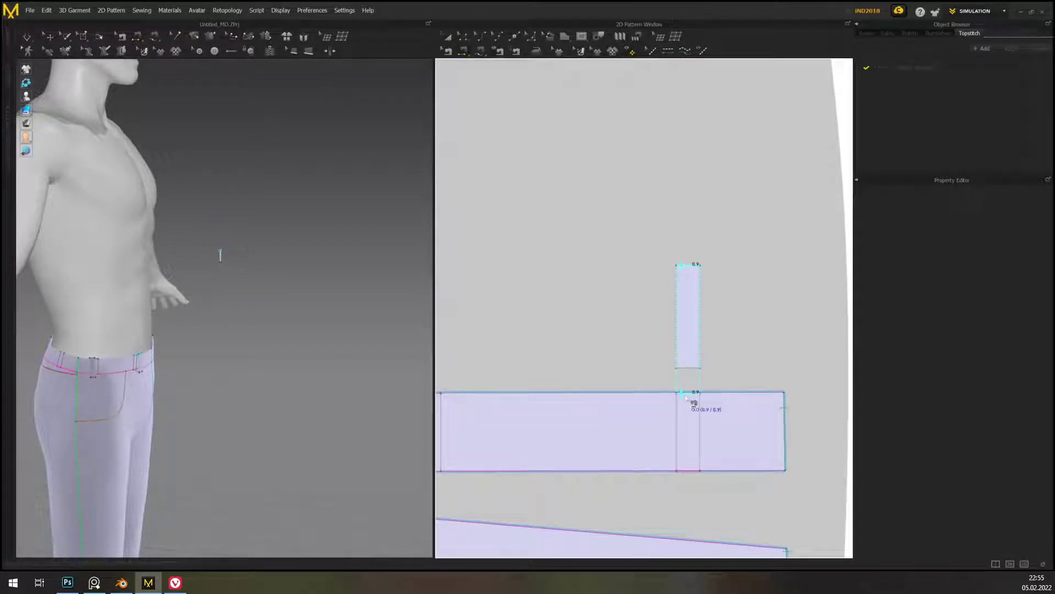
left_click(691, 375)
left_click(690, 368)
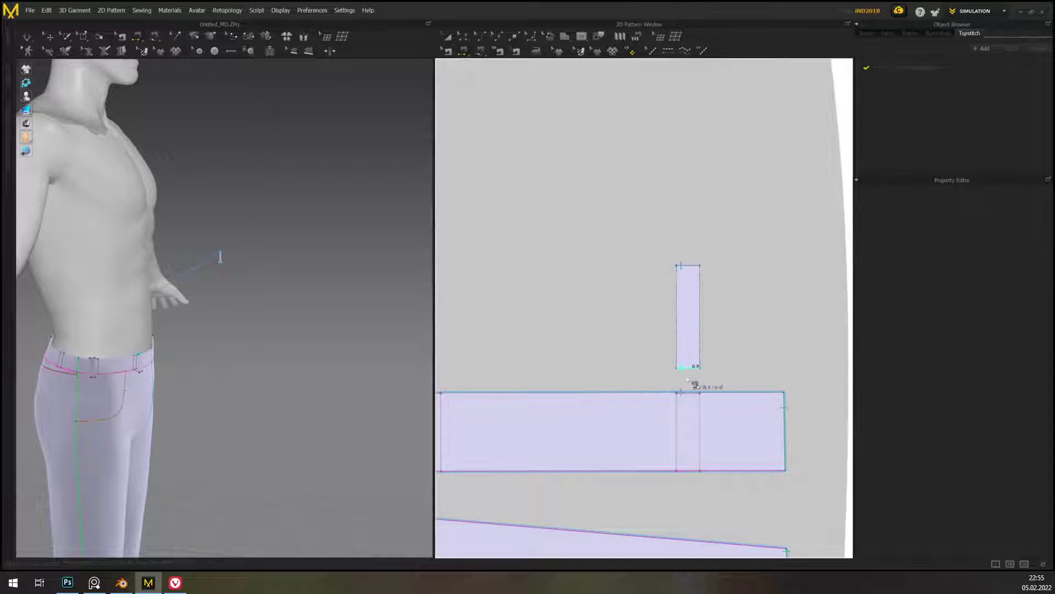
left_click(693, 477)
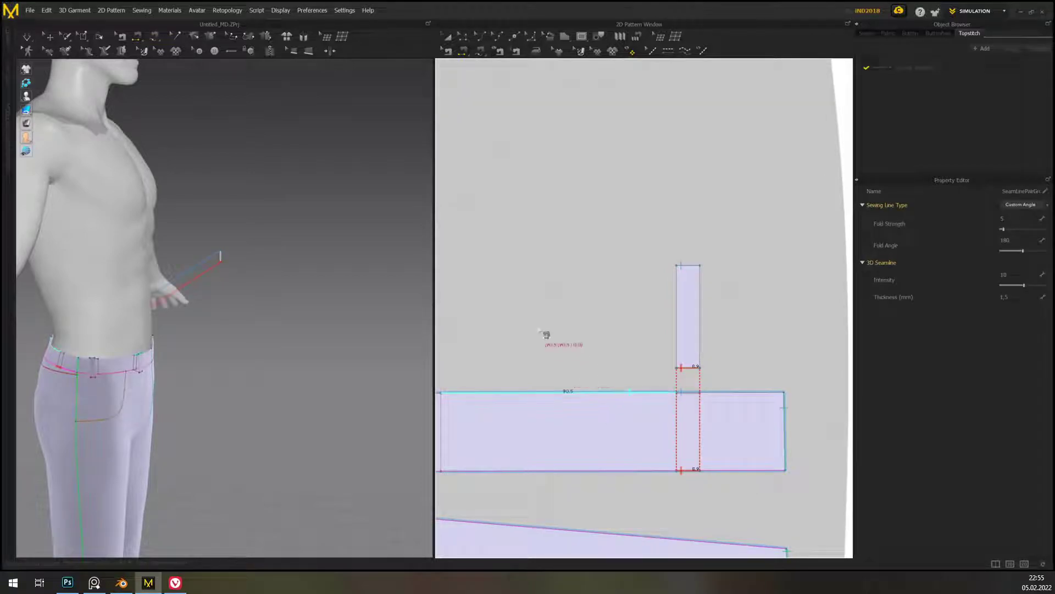
right_click_drag(561, 324, 718, 342)
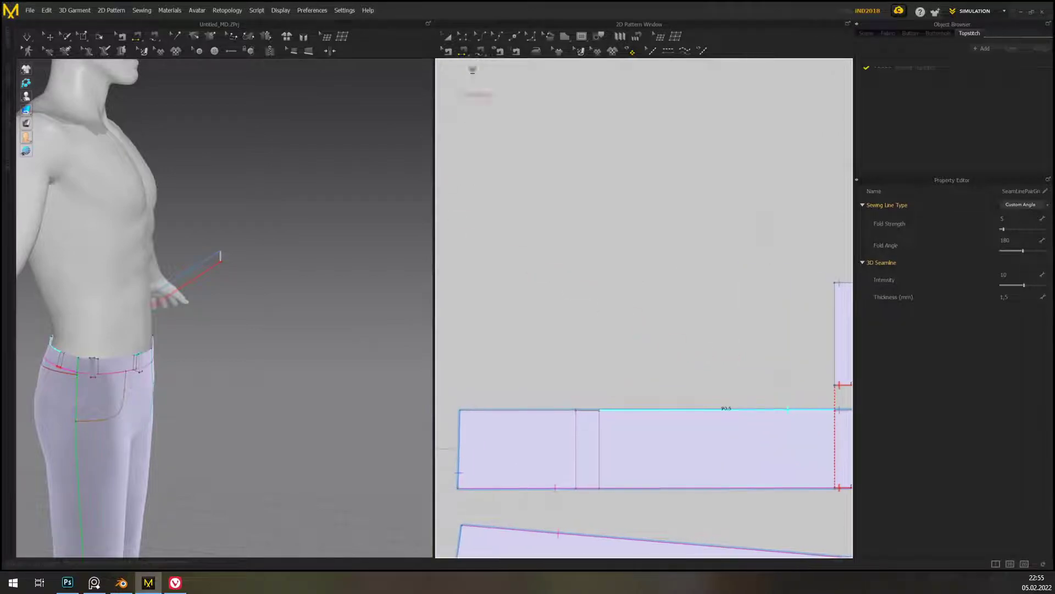
scroll(404, 255, "up", 3)
- Select the first back belt loop in 3D and bring it from beyond the avatar's hand towards the waist
left_click(449, 38)
right_click_drag(374, 294, 221, 316)
scroll(221, 317, "down", 3)
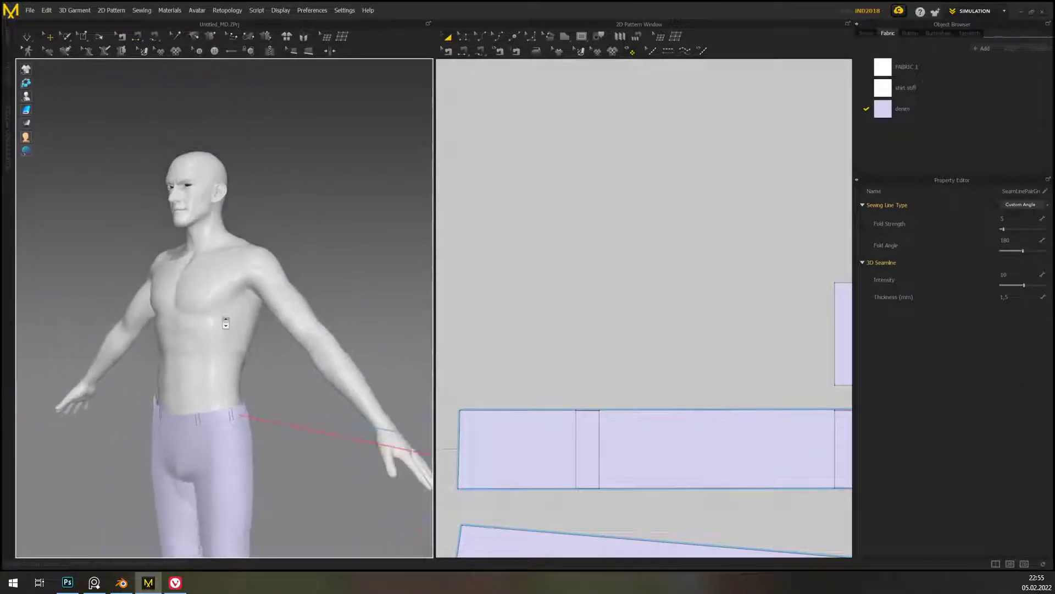
middle_click_drag(222, 317, 157, 260)
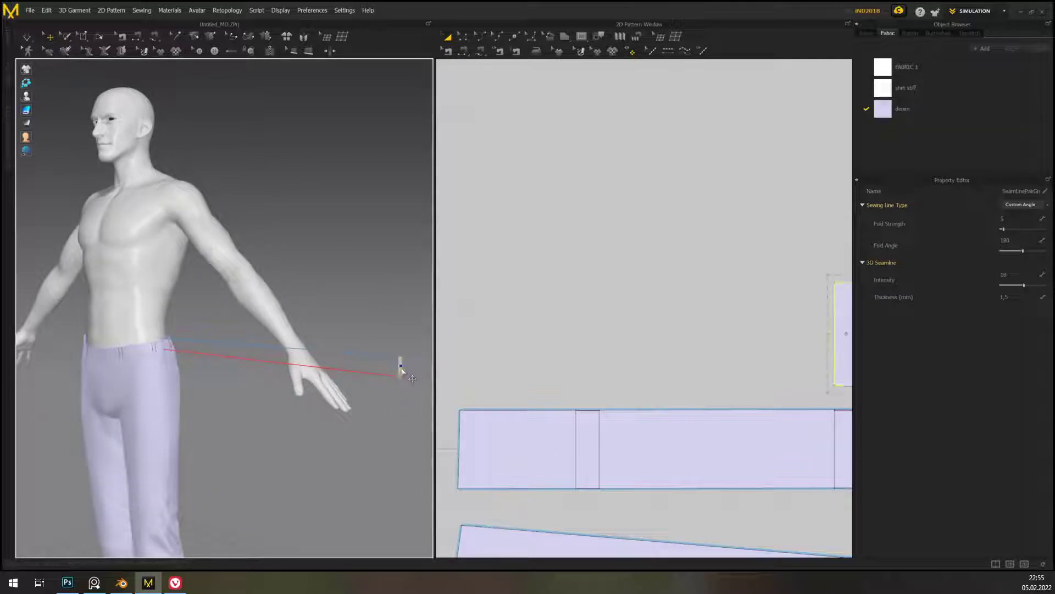
left_click(413, 376)
mouse_move(413, 375)
right_mouse_down()
mouse_move(405, 406)
mouse_move(416, 378)
right_mouse_up()
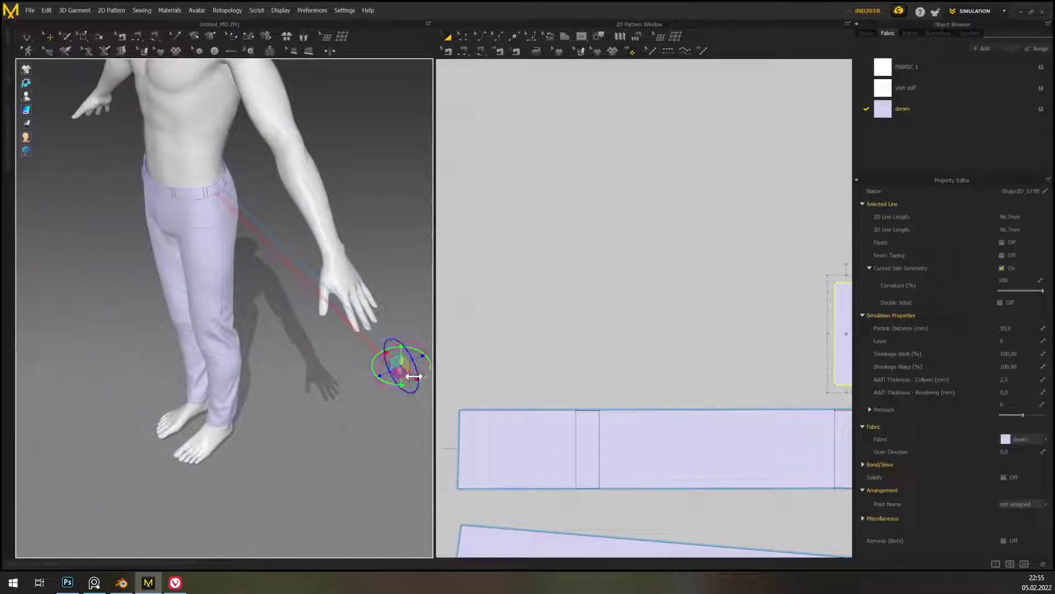
left_click_drag(383, 351, 218, 147)
- Move the first back belt loop in 3D around the body to the rear side of the trousers
right_click_drag(330, 250, 187, 250)
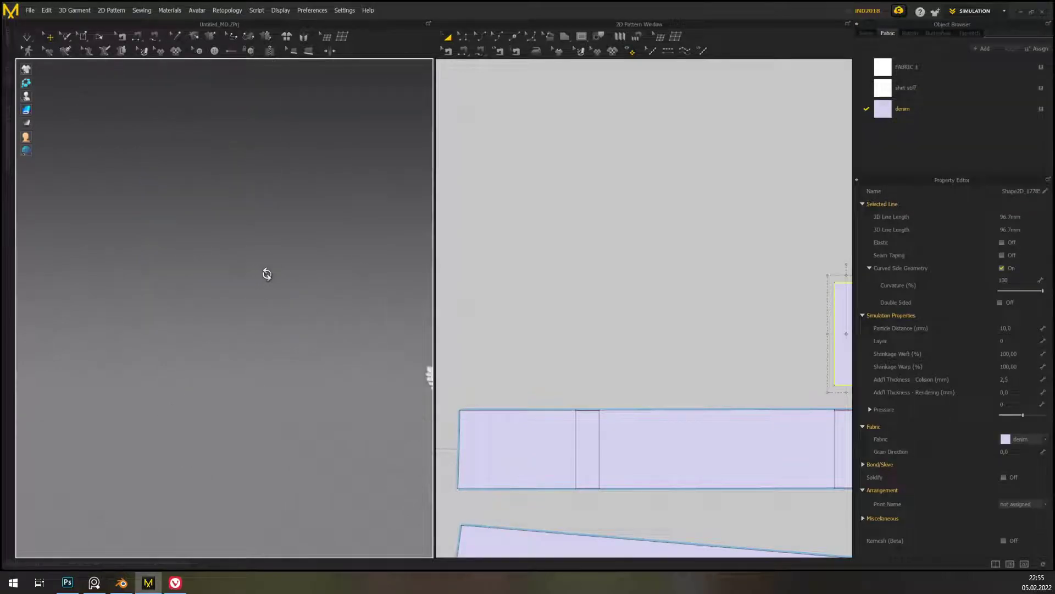
right_click_drag(263, 274, 314, 267)
middle_click_drag(315, 268, 211, 439)
right_click_drag(211, 440, 226, 247)
middle_click_drag(226, 247, 297, 274)
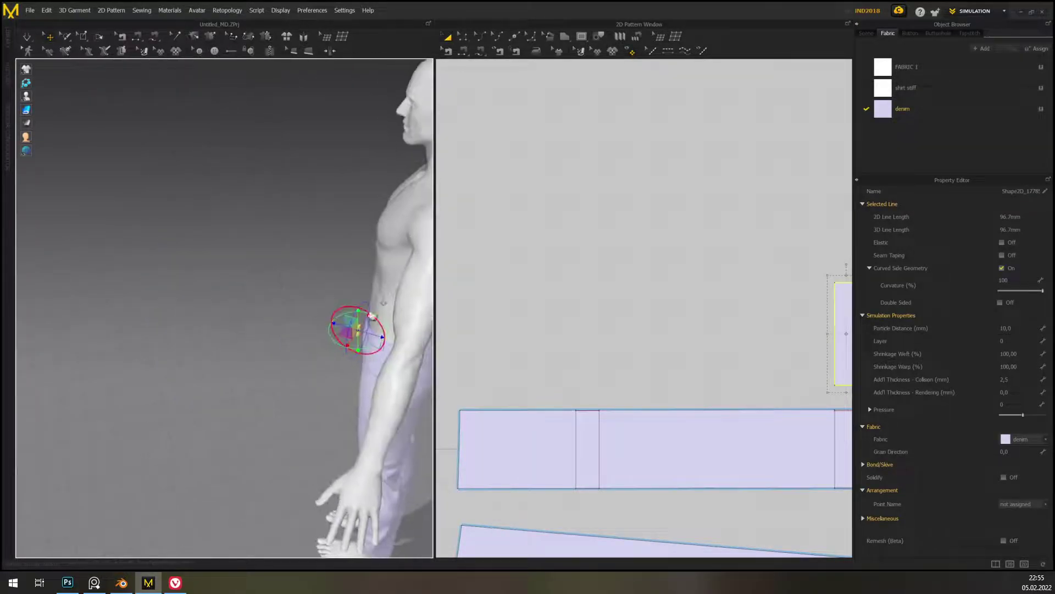
right_click_drag(370, 315, 40, 306)
left_click_drag(149, 336, 269, 378)
right_click_drag(286, 382, 245, 408)
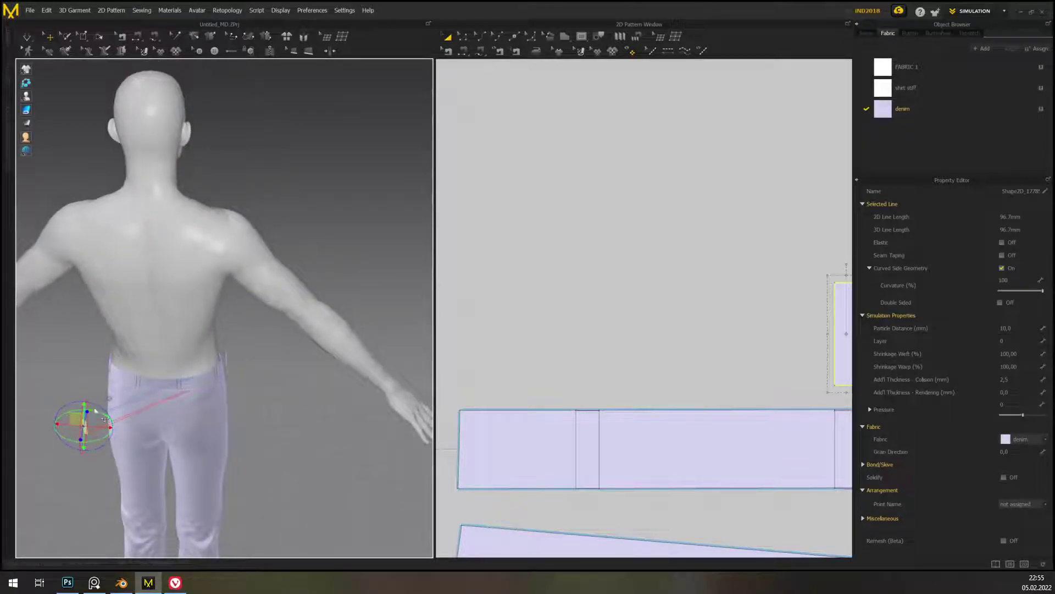
left_click_drag(98, 426, 282, 431)
right_click_drag(308, 513, 340, 512)
right_click_drag(317, 366, 309, 409)
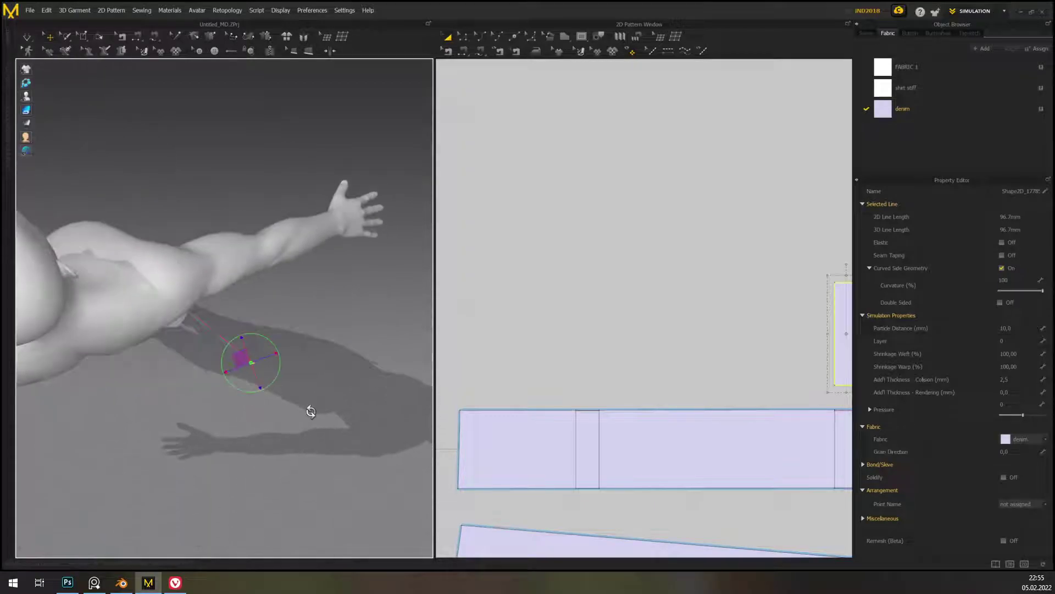
left_click_drag(238, 355, 180, 298)
right_click_drag(259, 392, 217, 295)
- Bring the first back belt loop in 3D up to waistband height, close to the back of the hip
scroll(234, 370, "up", 7)
middle_click_drag(287, 341, 289, 284)
scroll(276, 337, "up", 2)
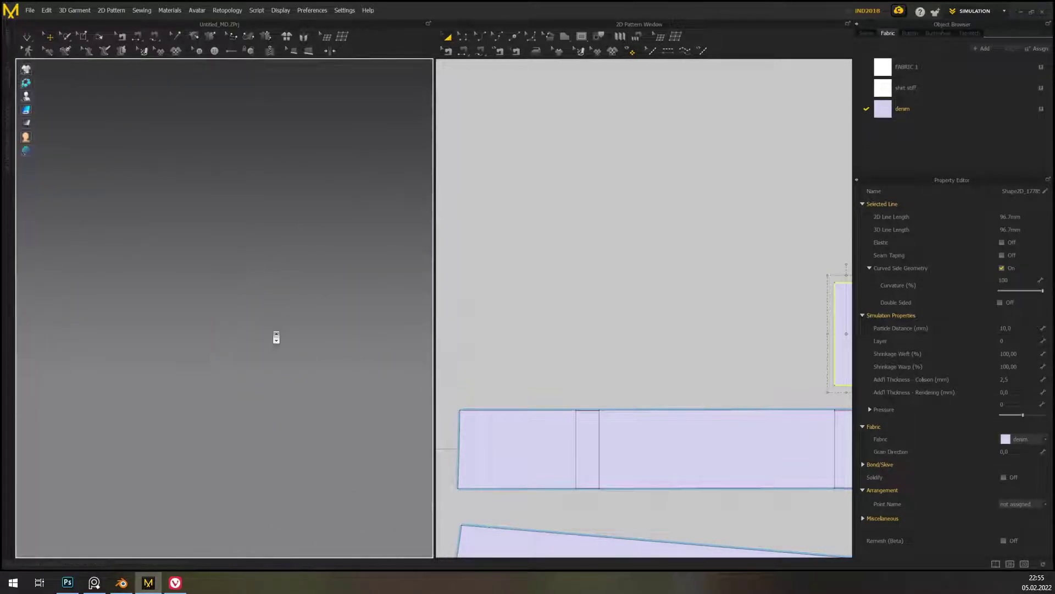
scroll(275, 337, "down", 5)
middle_click_drag(259, 387, 302, 156)
middle_click_drag(296, 354, 314, 256)
mouse_move(300, 282)
right_mouse_down()
mouse_move(317, 309)
mouse_move(322, 377)
mouse_move(365, 394)
mouse_move(363, 410)
right_mouse_up()
left_click_drag(328, 358, 239, 303)
right_click_drag(300, 359, 342, 328)
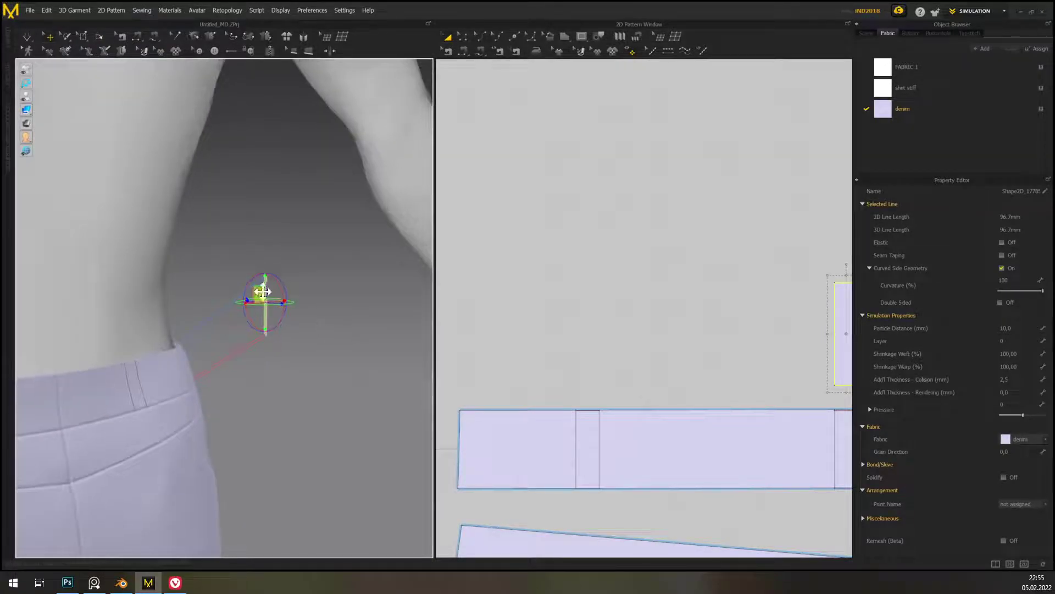
left_click_drag(260, 290, 207, 353)
right_click_drag(207, 353, 214, 301)
right_click_drag(284, 332, 250, 304)
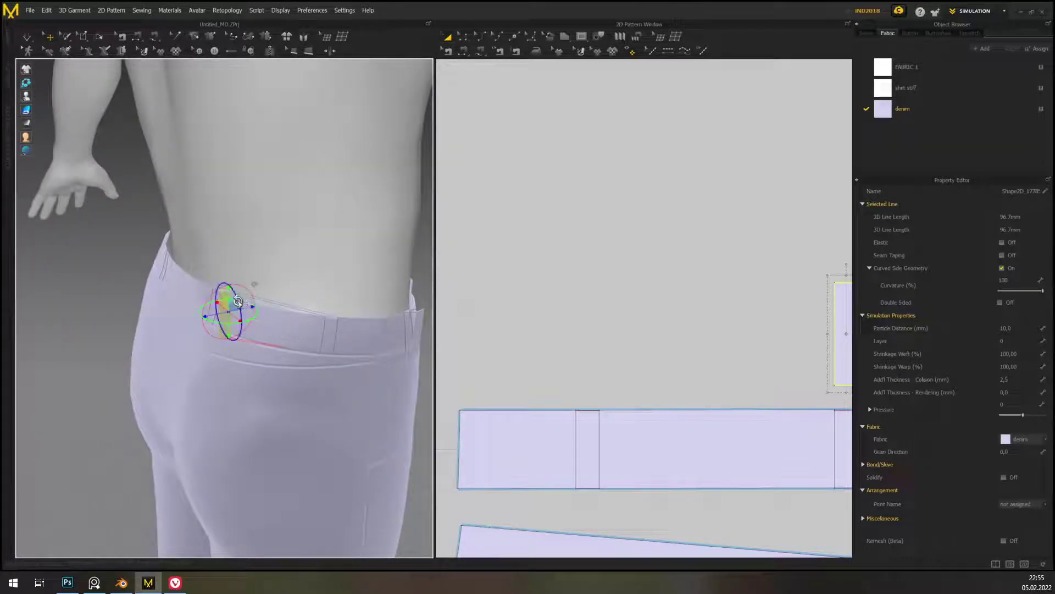
- Adjust the first back belt loop in 3D so it sits beside its marked lines near the side seam
left_click_drag(254, 288, 389, 372)
left_click(229, 308)
left_click(229, 306)
right_click_drag(369, 437, 322, 414)
left_click_drag(348, 342, 289, 283)
right_click_drag(288, 282, 374, 353)
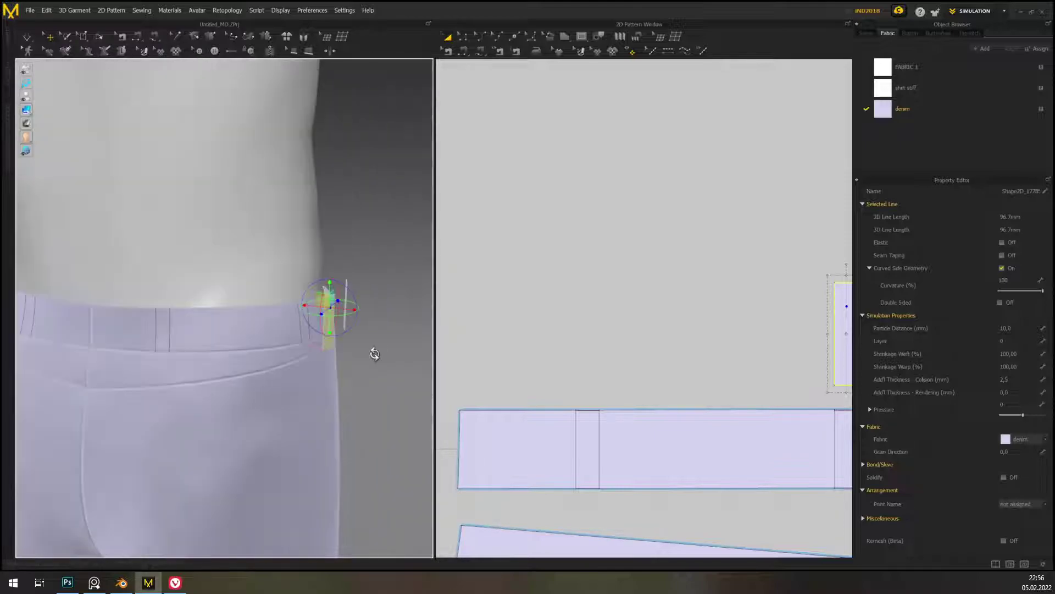
scroll(376, 359, "down", 2)
left_click(375, 355)
- Place a copy of the back belt loop above the back waistband's pair of lines nearest the centre back
middle_click_drag(753, 340, 675, 336)
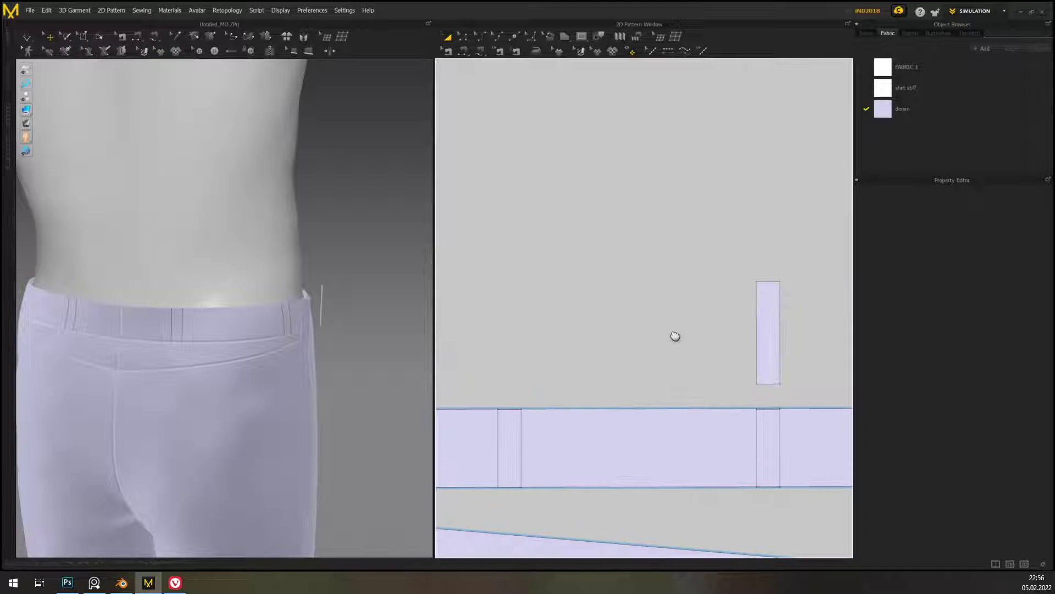
left_click(762, 312)
left_click_drag(765, 313, 528, 320)
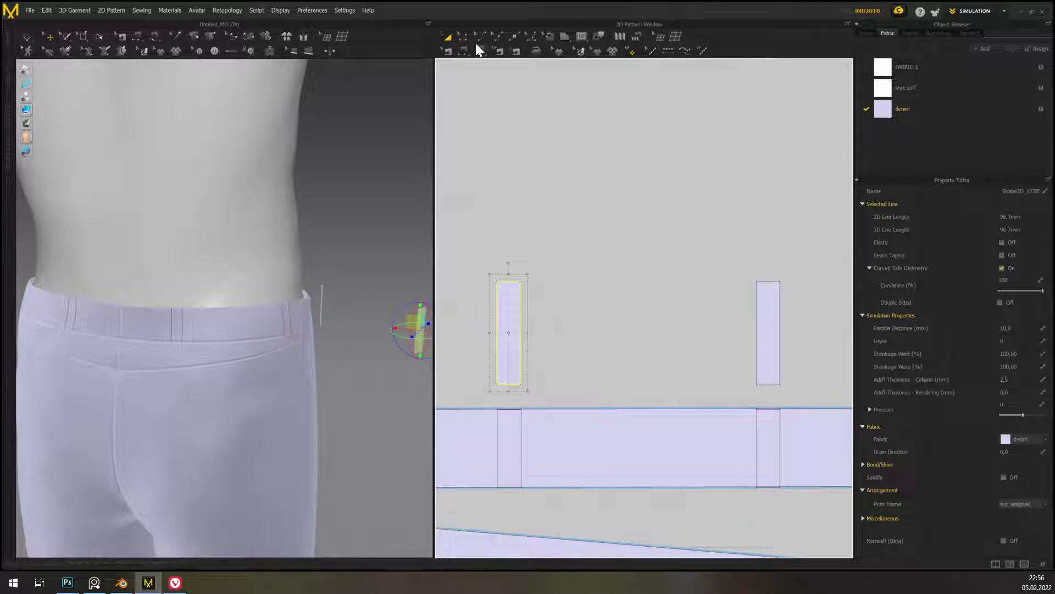
- Sew the new loop's upper and lower edges to the matching short segments of the back waistband near the centre back
left_click(464, 51)
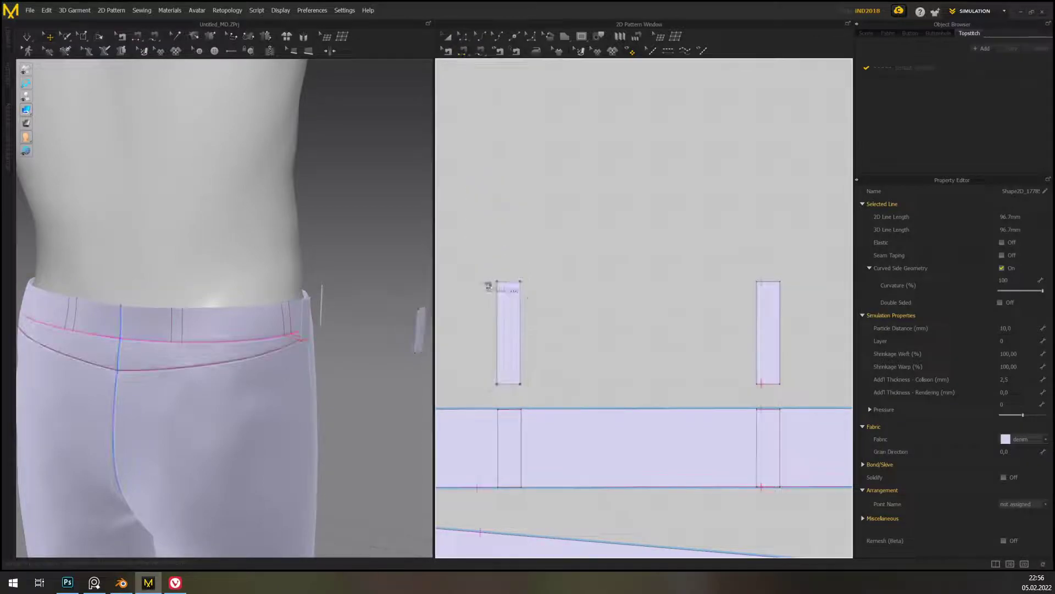
left_click(518, 411)
left_click(509, 383)
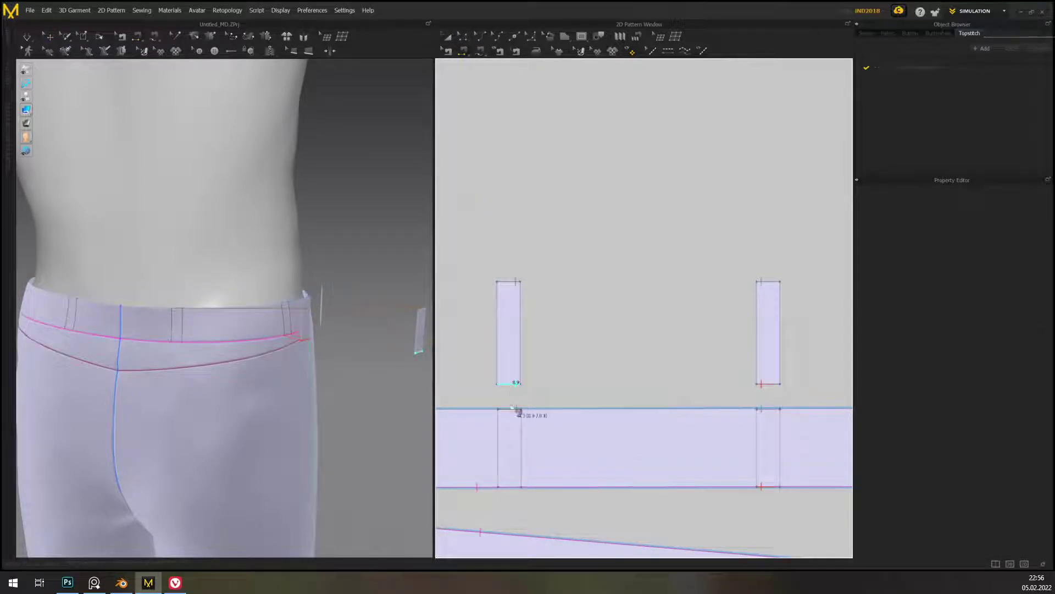
left_click(516, 487)
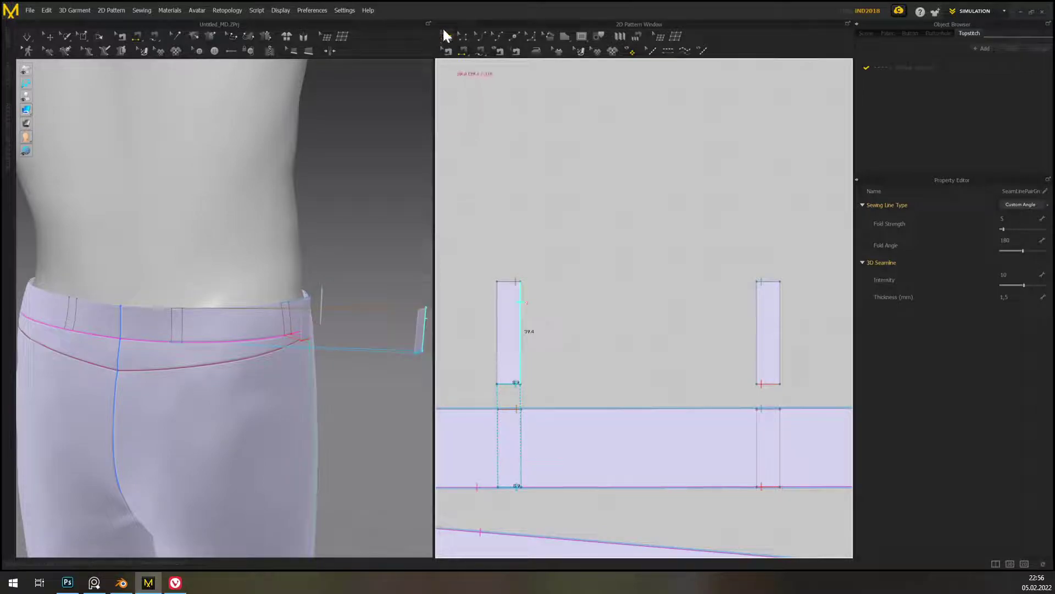
- Move the second back belt loop in 3D onto its marked lines near the centre of the back waistband
left_click(448, 38)
left_click(419, 329)
right_click_drag(420, 330, 403, 397)
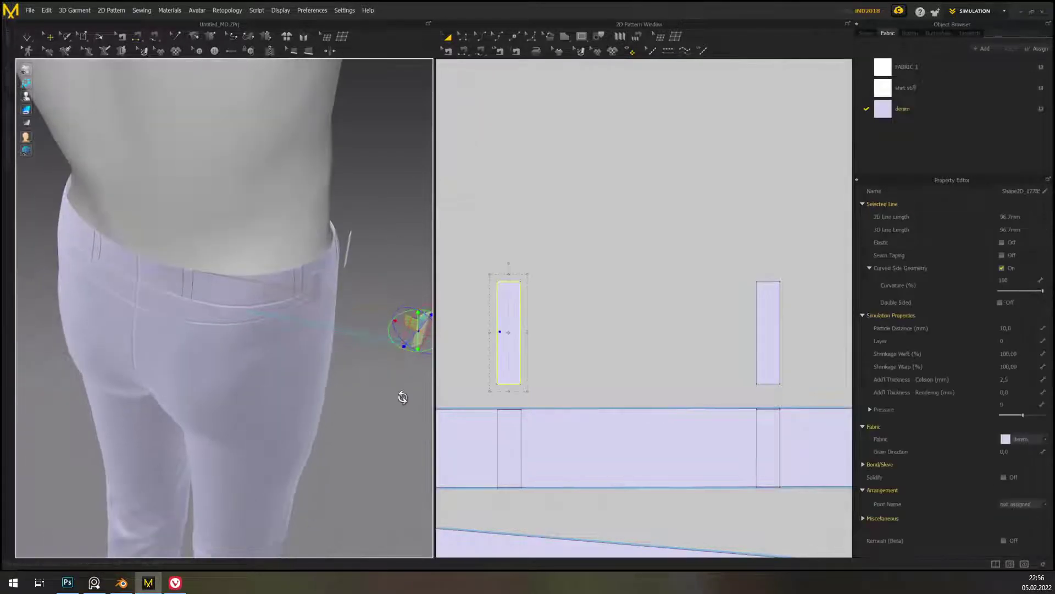
left_click_drag(423, 350, 410, 322)
left_click_drag(245, 290, 434, 336)
right_click_drag(432, 346, 433, 347)
left_click(422, 326)
left_click_drag(419, 325, 212, 273)
left_click_drag(219, 259, 166, 303)
right_click_drag(166, 302, 258, 325)
left_click(355, 334)
scroll(551, 320, "down", 6)
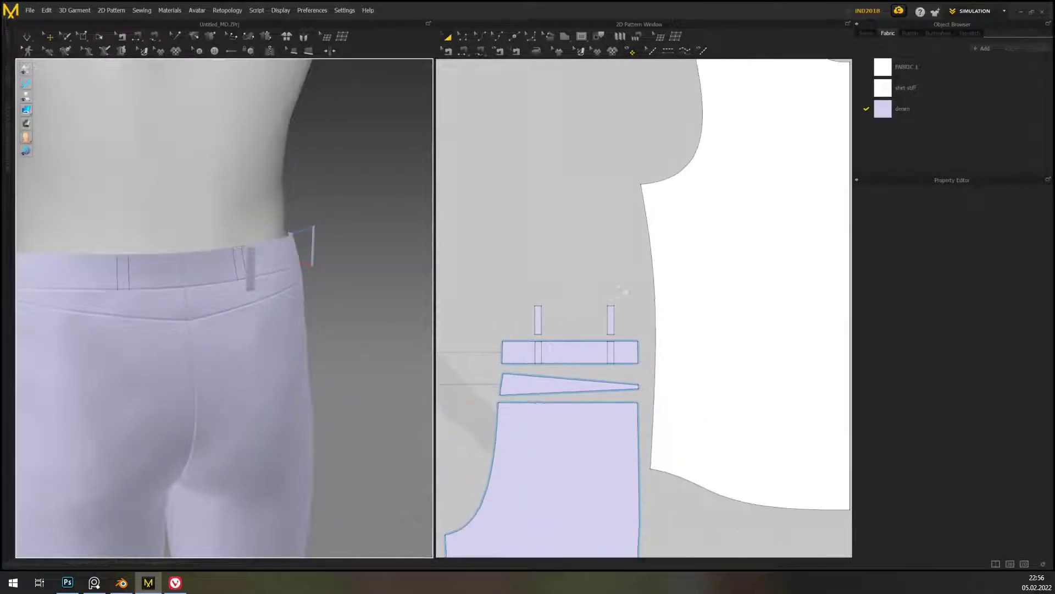
- Create a symmetric copy with sewing of the back loop nearest the centre, above the opposite back waistband, and move it in 3D onto its lines
scroll(681, 357, "up", 2)
middle_click_drag(682, 357, 666, 275)
left_click(691, 303)
right_click(691, 302)
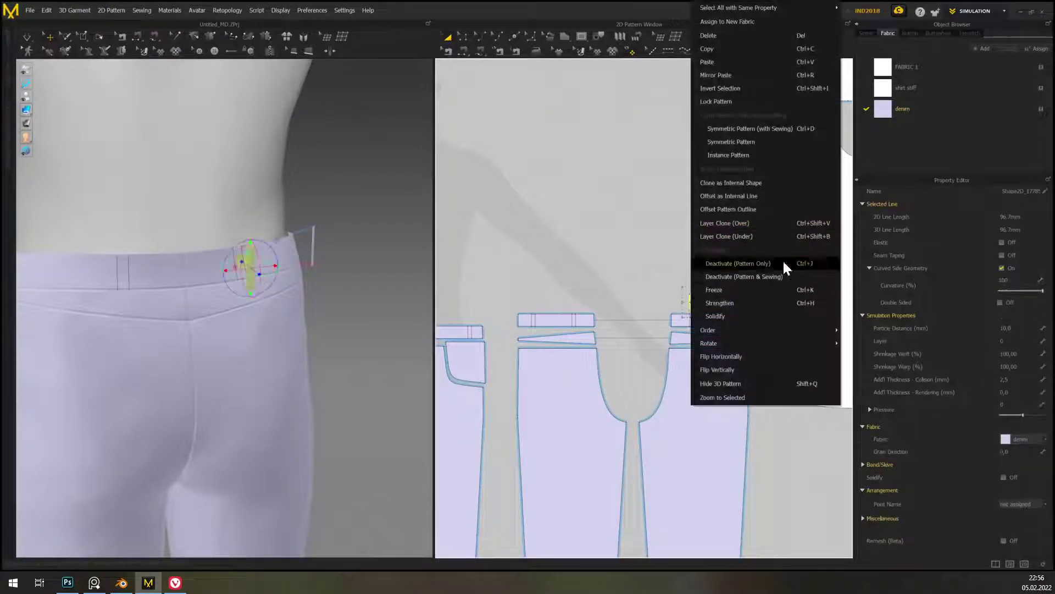
left_click(785, 132)
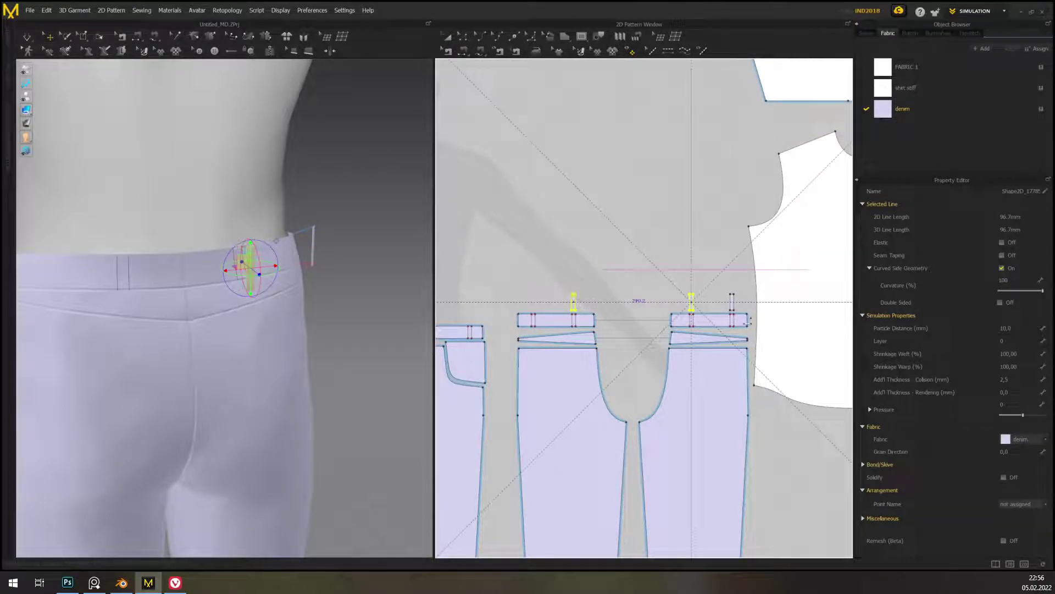
left_click(733, 301)
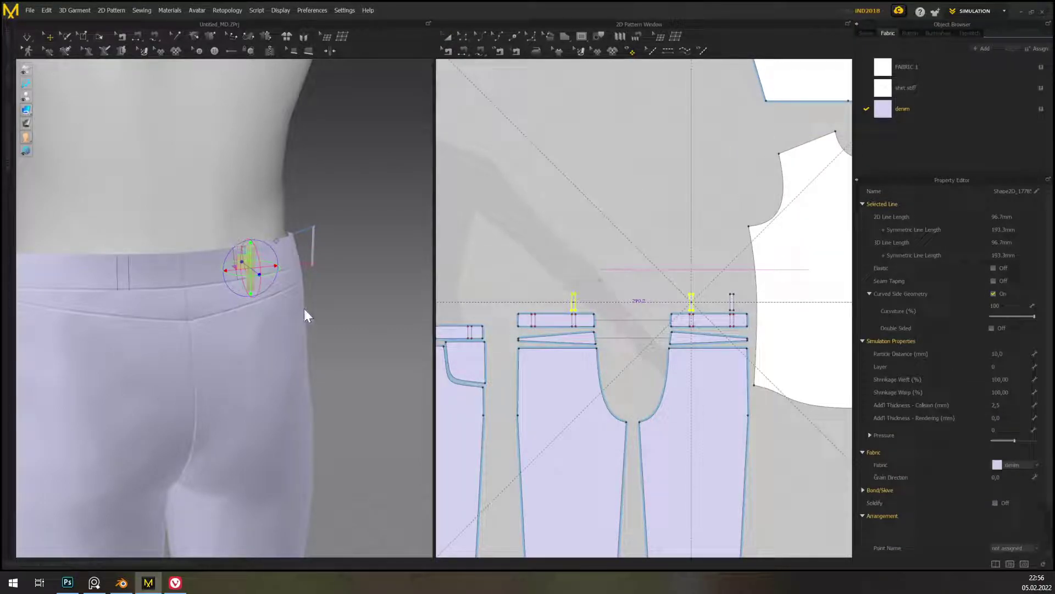
right_click_drag(306, 310, 289, 367)
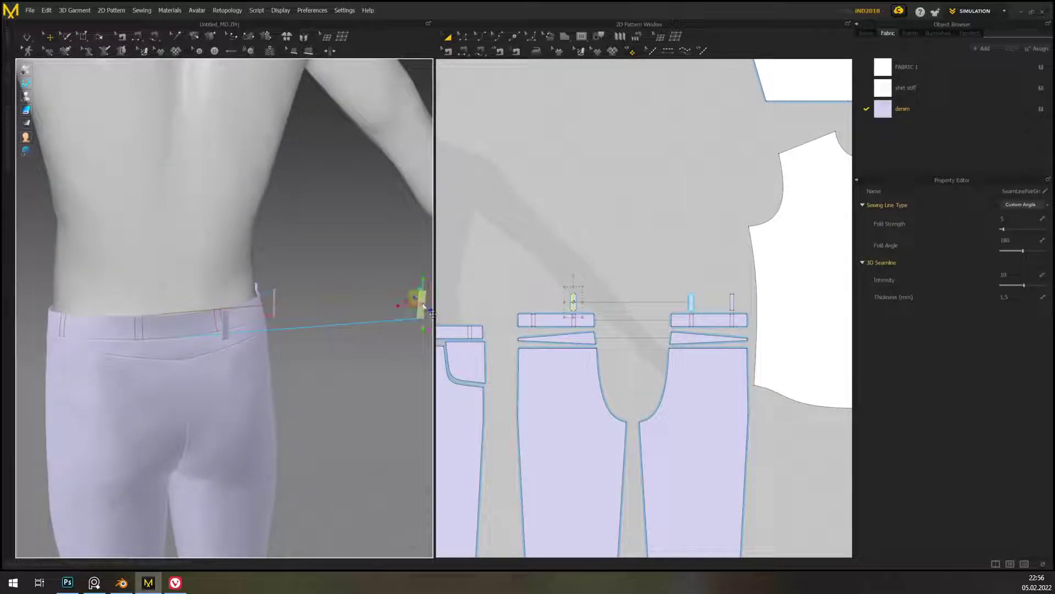
left_click_drag(423, 303, 114, 326)
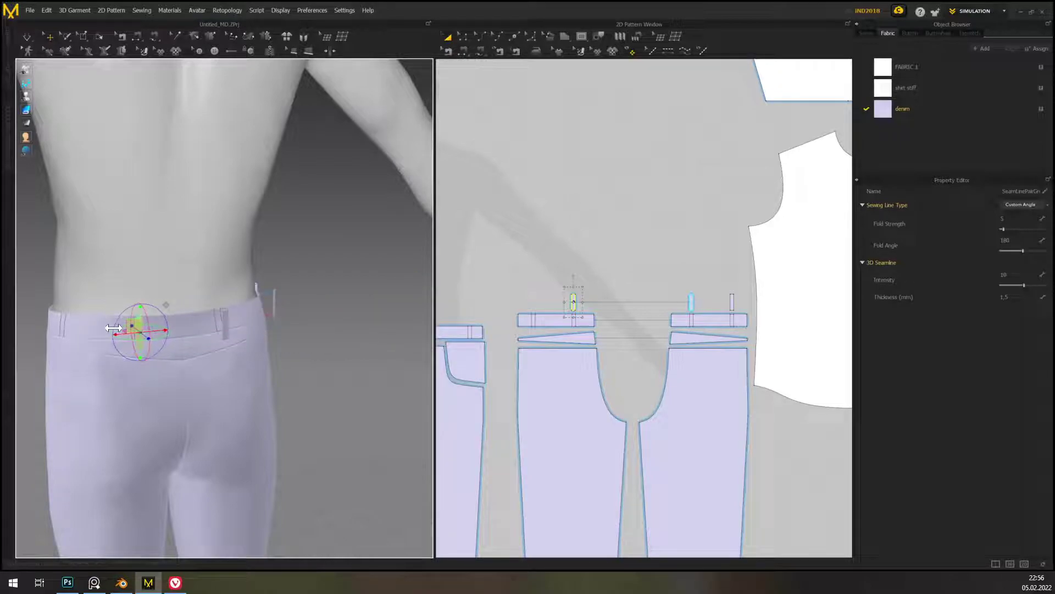
- Create a symmetric copy with sewing of the back loop near the side seam, above the opposite back waistband, and position it in 3D beside its lines
right_click(732, 302)
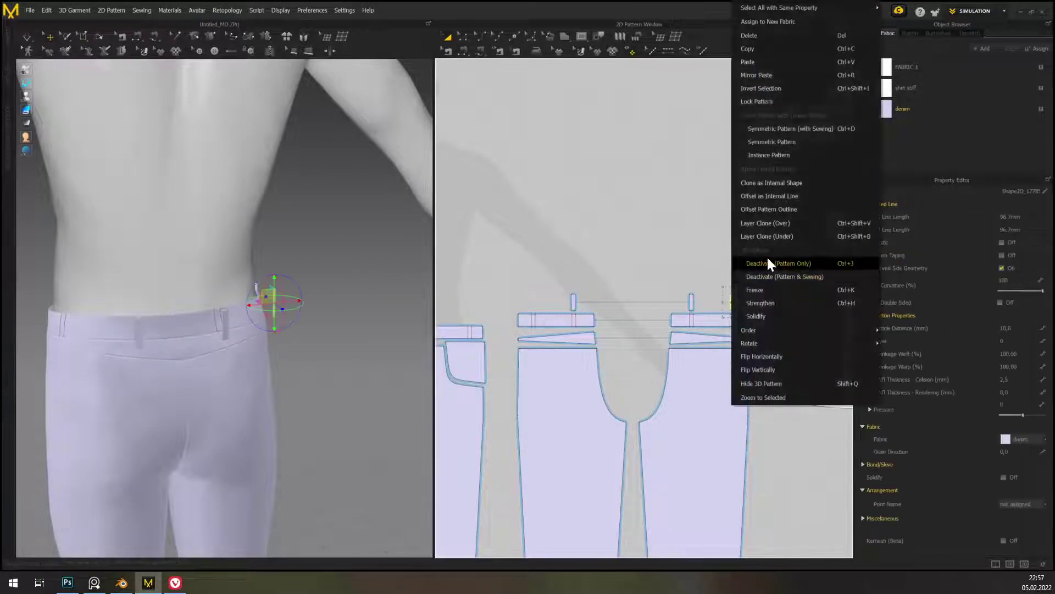
left_click(797, 129)
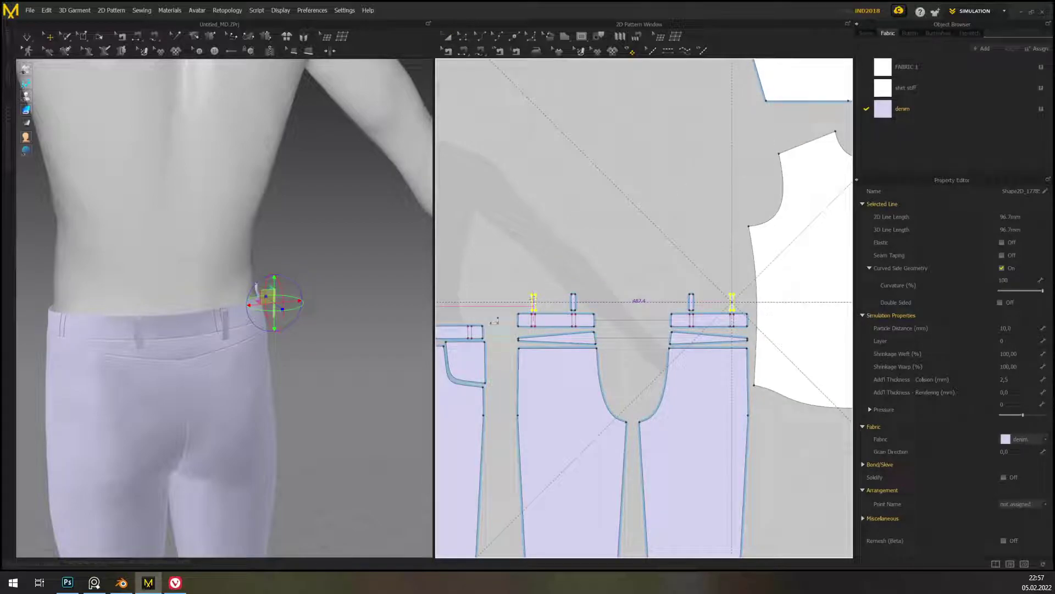
left_click(517, 317)
scroll(328, 317, "down", 4)
middle_click_drag(380, 345, 244, 379)
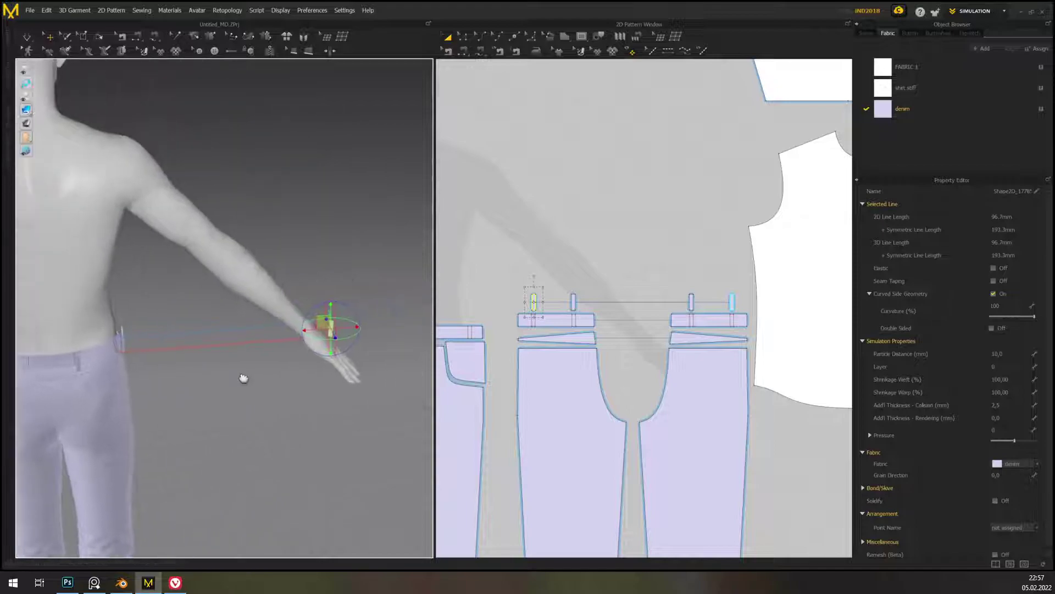
right_click_drag(243, 378, 278, 378)
left_click_drag(379, 335, 49, 346)
right_click_drag(49, 346, 316, 330)
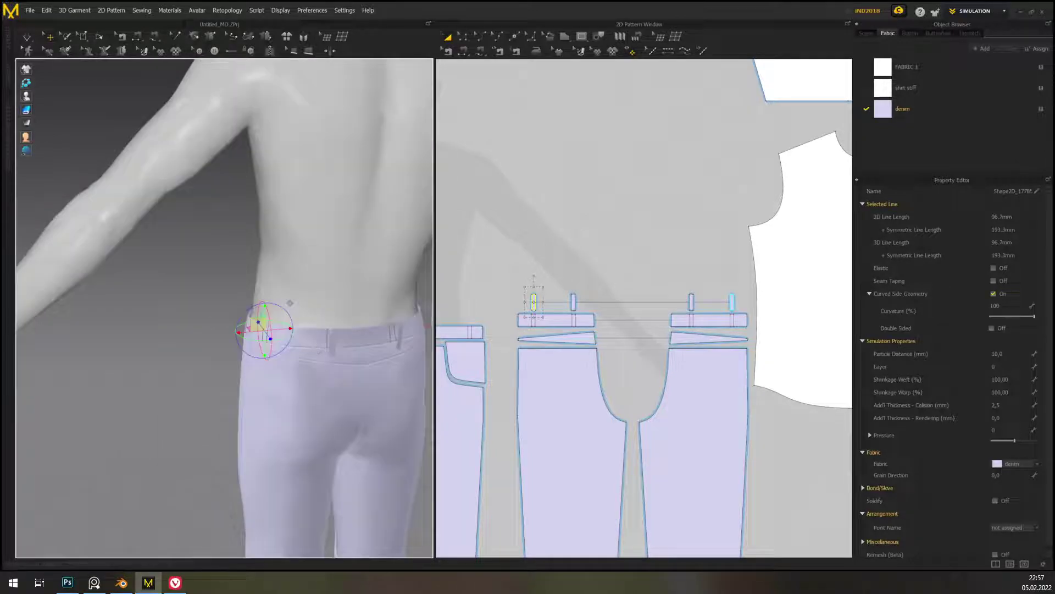
left_click_drag(279, 326, 271, 326)
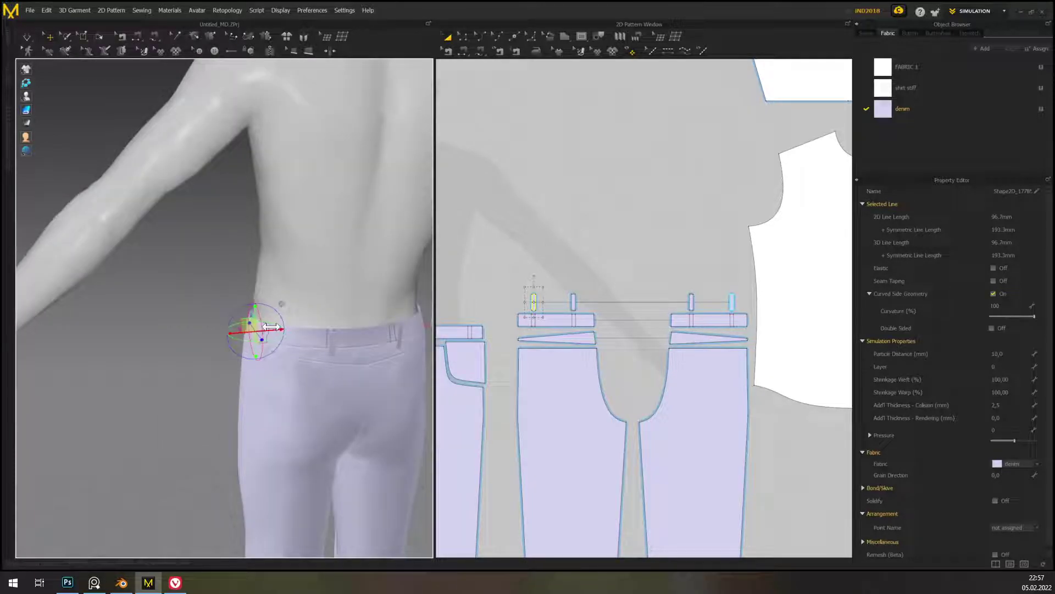
left_click(181, 404)
- Create a symmetric copy with sewing of the front loop nearest the centre, above the opposite front waistband, and move it in 3D to its lines
right_click_drag(182, 404, 325, 378)
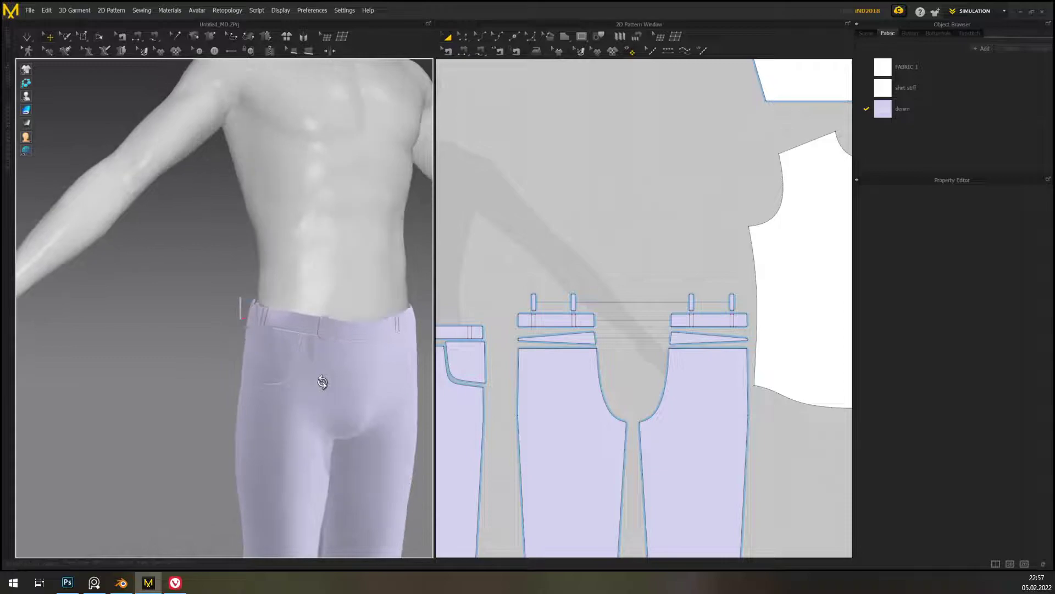
right_click_drag(522, 369, 773, 389)
right_click(576, 325)
left_click(671, 129)
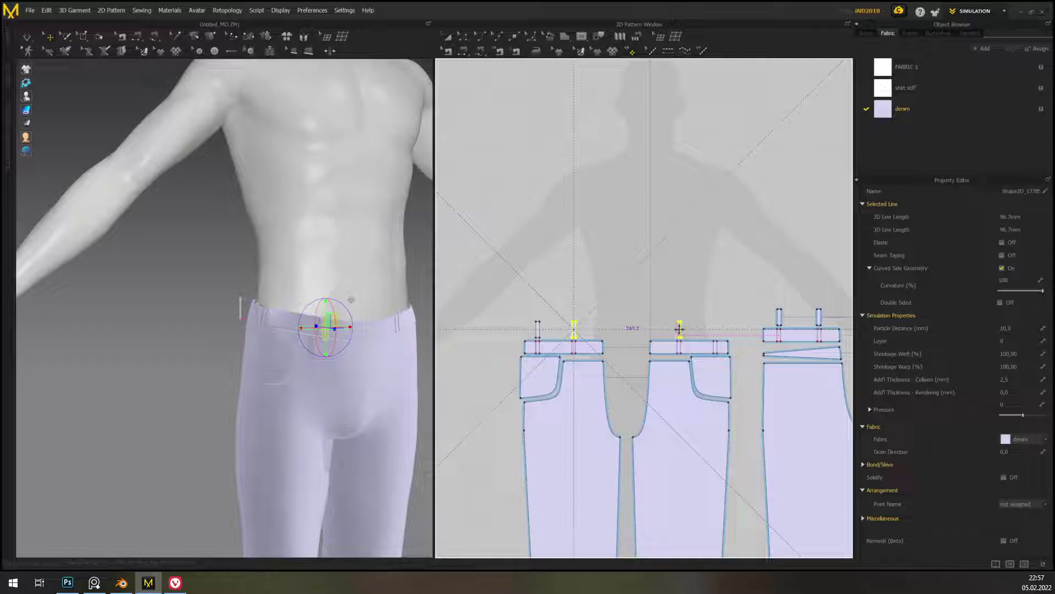
left_click(680, 329)
middle_click_drag(363, 365, 255, 387)
right_click_drag(277, 396, 377, 400)
left_click_drag(382, 353, 311, 353)
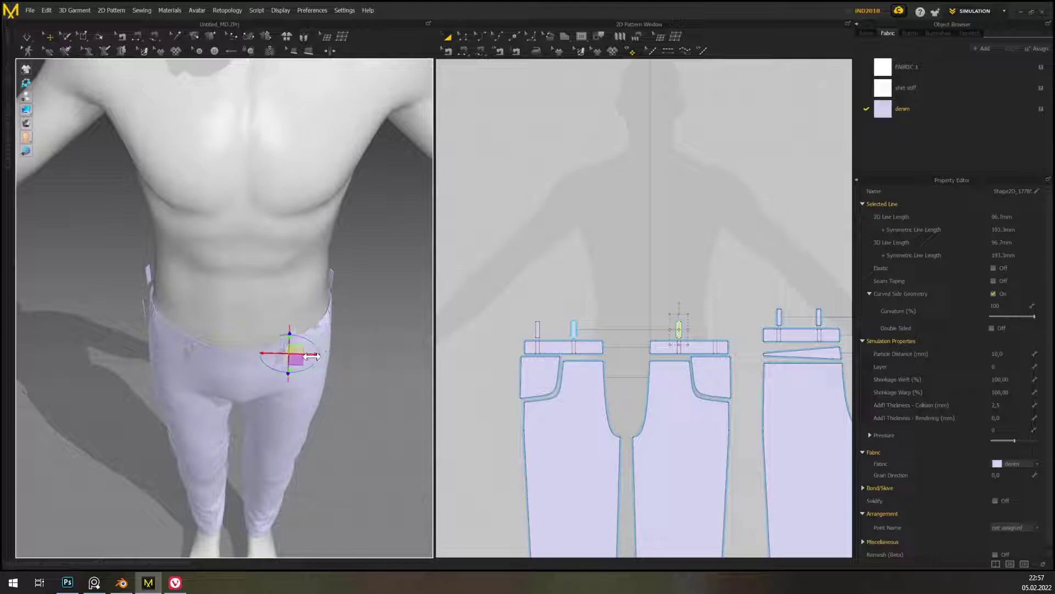
- Create a symmetric copy with sewing of the outer front loop, above the opposite front waistband, and move it in 3D to the hip
left_click(539, 328)
right_click(538, 330)
left_click(641, 130)
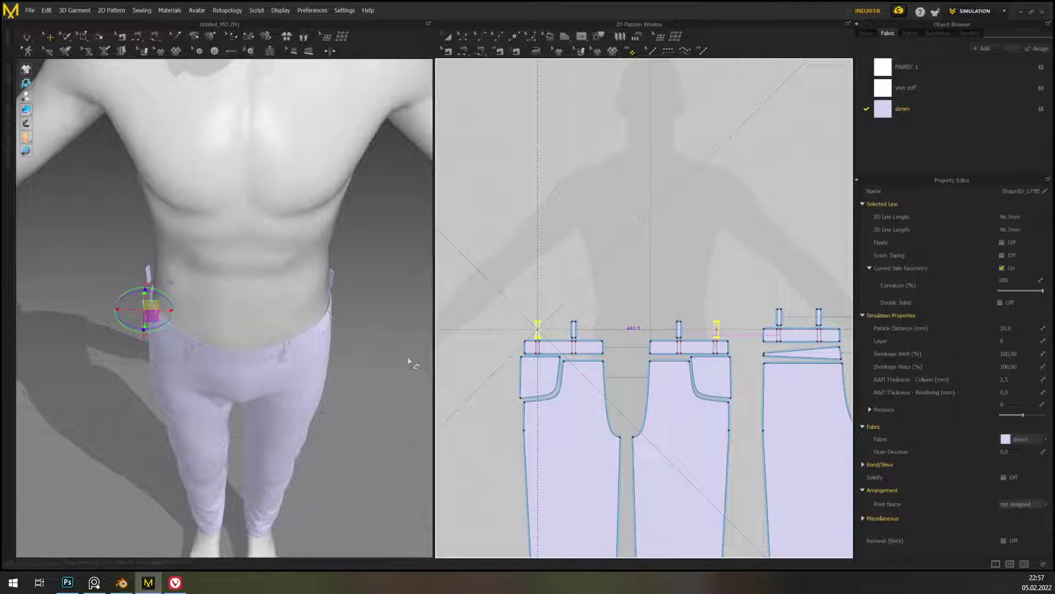
left_click(716, 329)
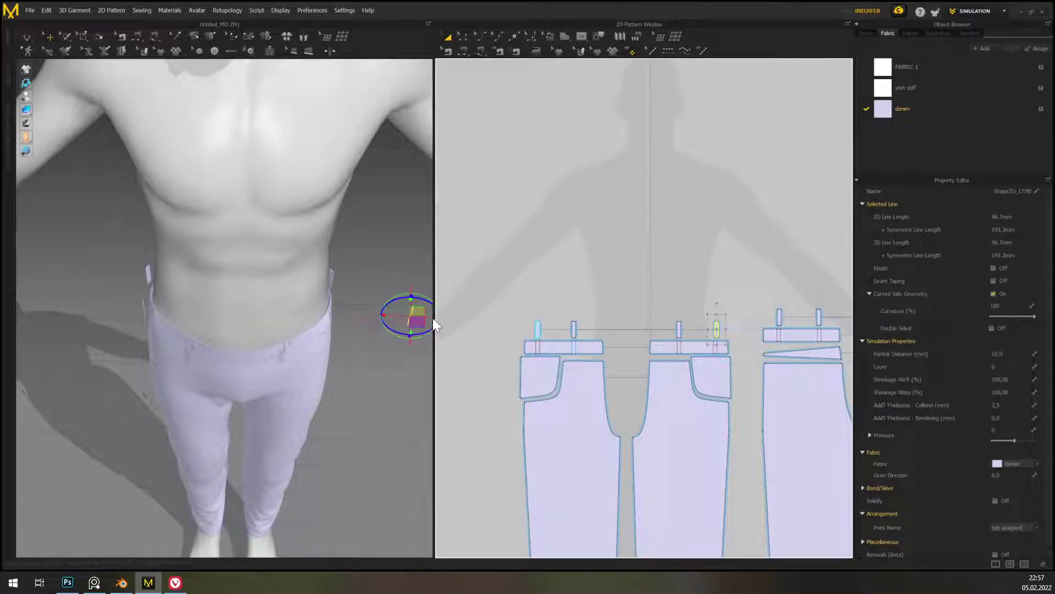
left_click_drag(427, 316, 352, 315)
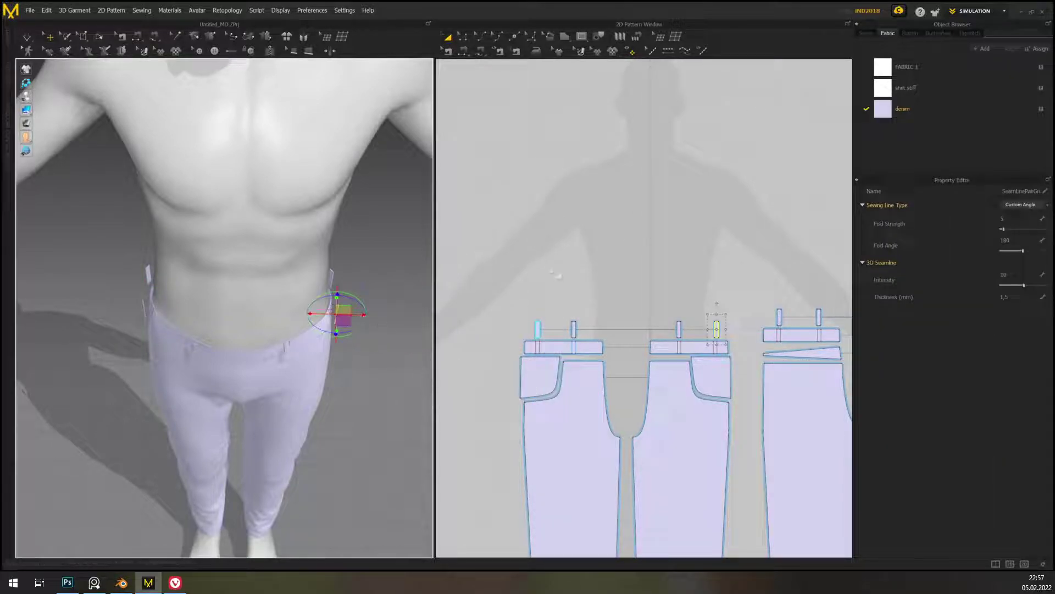
- Select all eight front and back belt loops and set their simulation layer to 3
left_click(666, 264)
scroll(667, 263, "down", 2)
middle_click_drag(671, 260, 628, 252)
left_click(463, 36)
right_click_drag(582, 281, 571, 298)
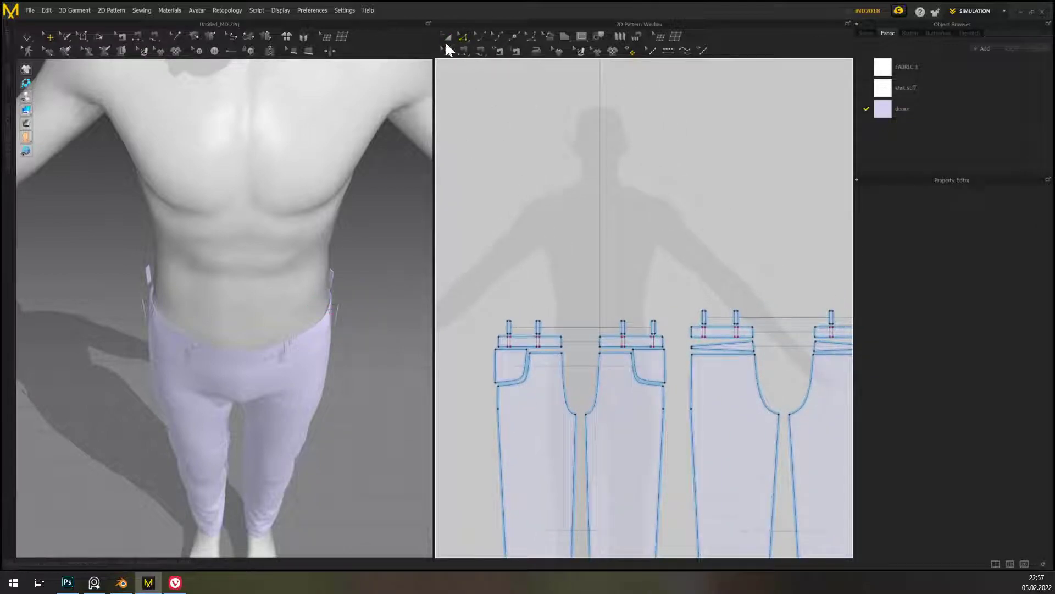
left_click(448, 37)
right_click_drag(769, 300, 704, 292)
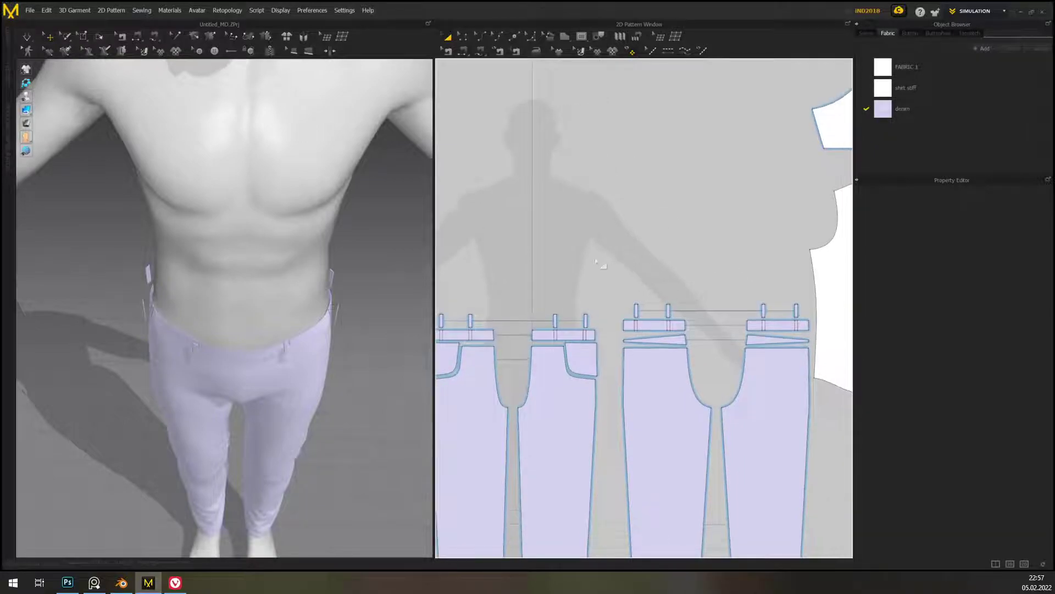
left_click_drag(803, 322, 809, 326)
right_click_drag(570, 295, 663, 305)
mouse_move(687, 349)
left_mouse_down()
mouse_move(700, 353)
mouse_move(696, 344)
left_mouse_up()
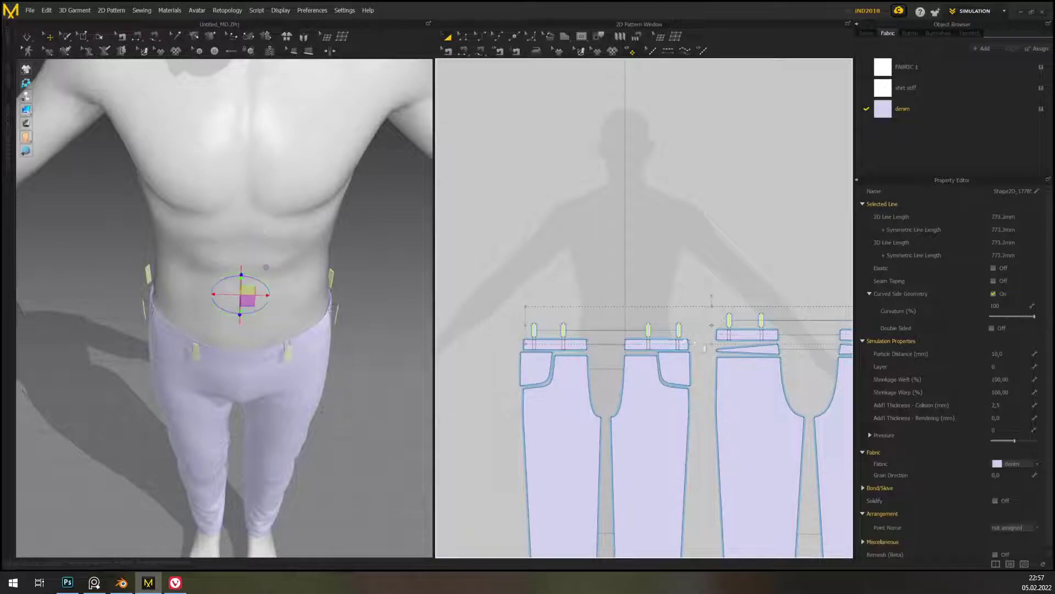
left_click(1011, 367)
type("3")
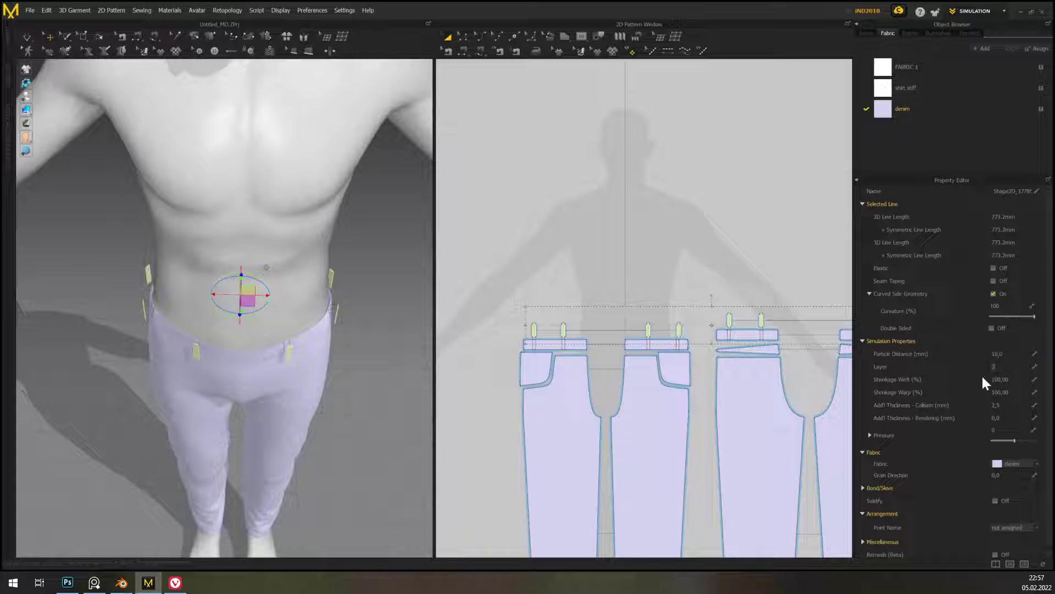
- Simulate the garment and examine how the belt loops attach to the front waistband
left_click(547, 188)
scroll(312, 433, "up", 1)
right_click_drag(427, 398, 429, 368)
key("space")
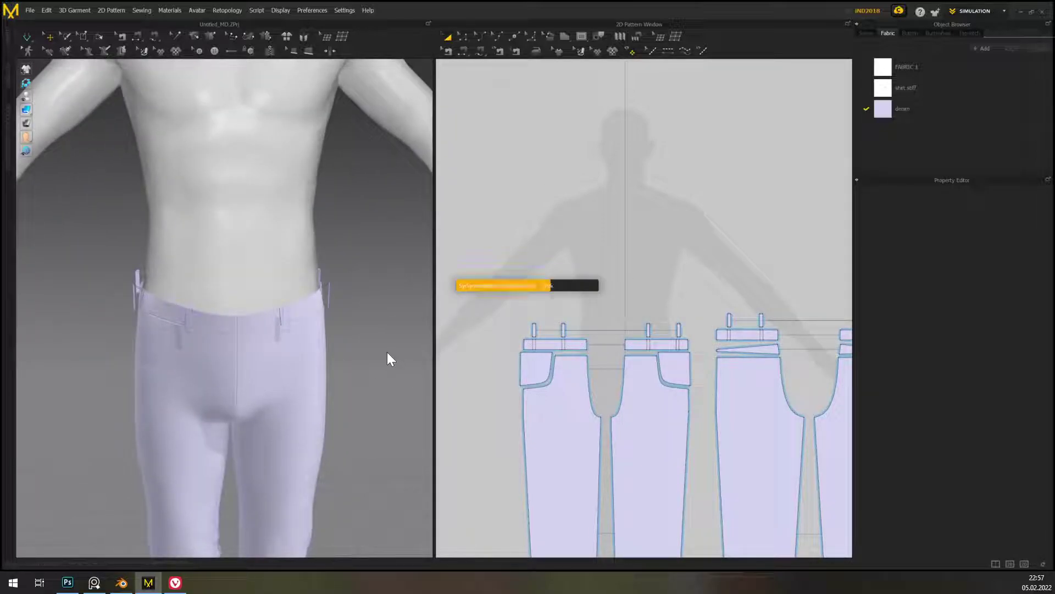
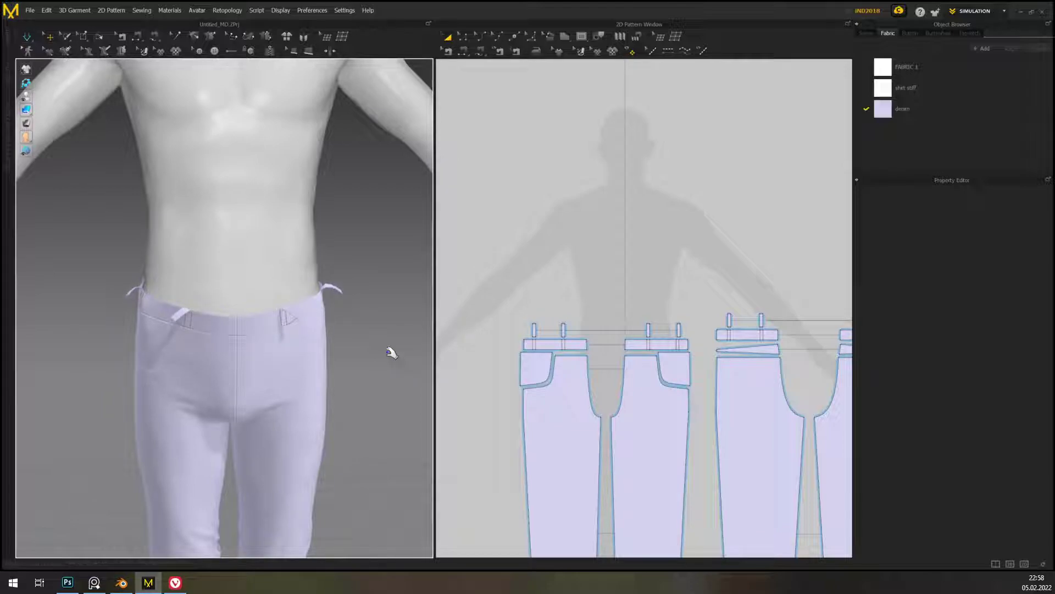
scroll(391, 352, "up", 5)
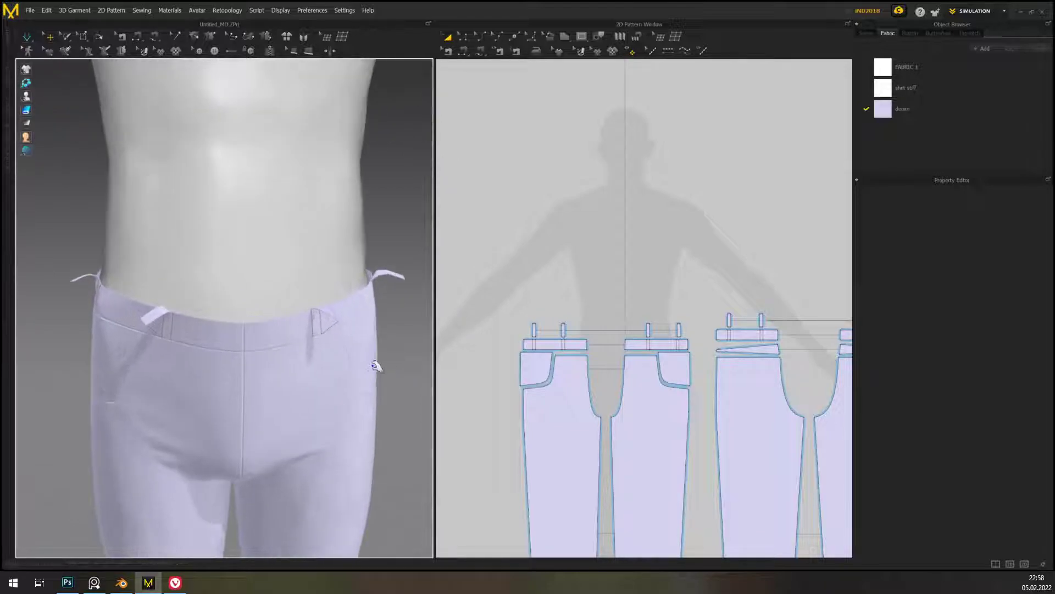
mouse_move(370, 316)
right_mouse_down()
mouse_move(341, 322)
mouse_move(387, 326)
right_mouse_up()
scroll(589, 329, "up", 5)
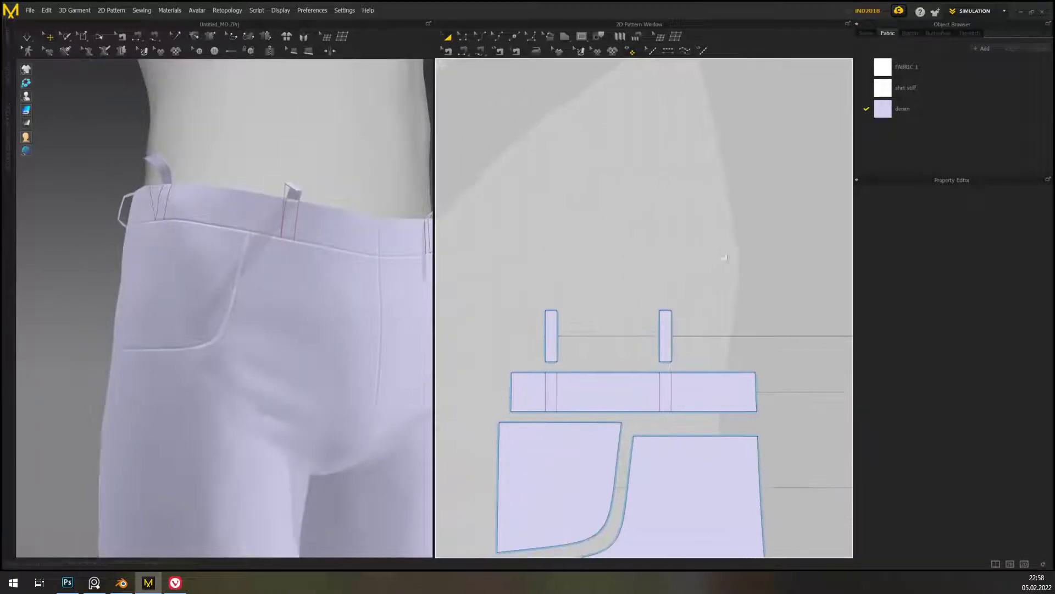
- Delete the seam joining the outer front loop's lower edge to the short segment on the waistband's lower edge
scroll(691, 257, "down", 1)
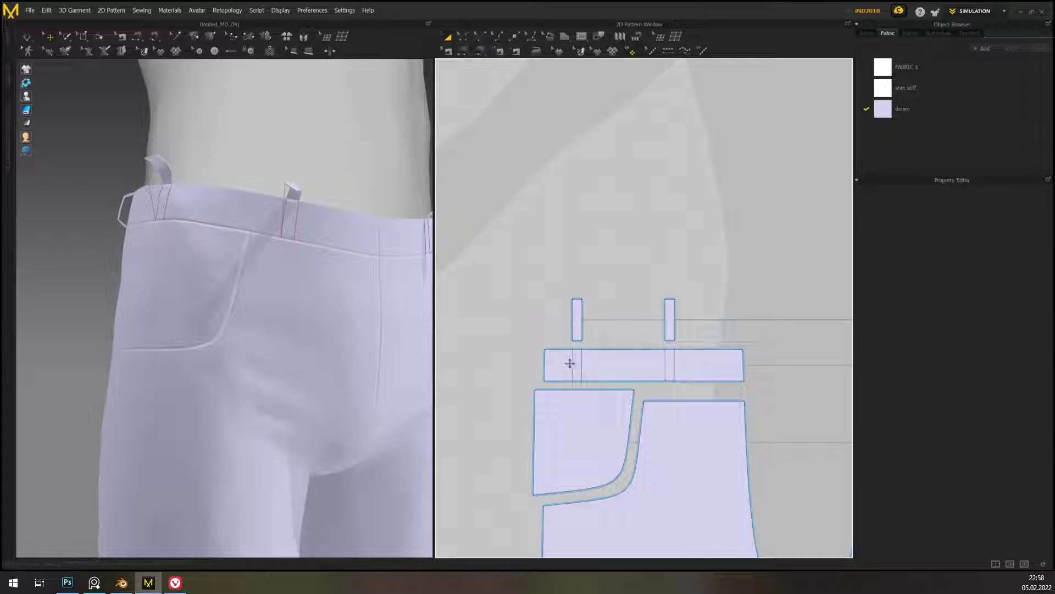
left_click(447, 50)
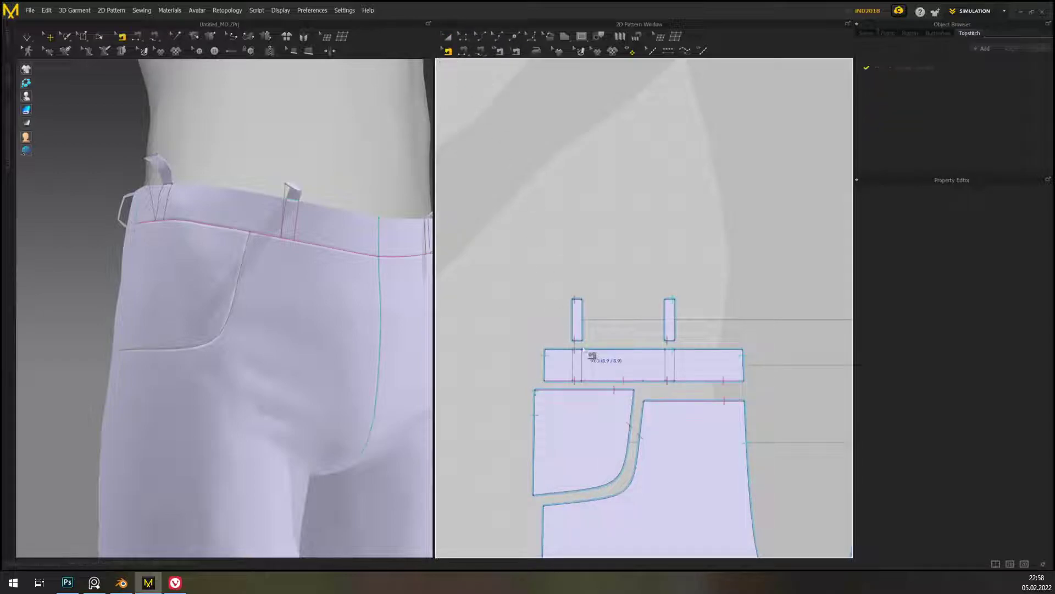
scroll(592, 356, "up", 4)
left_click(559, 426)
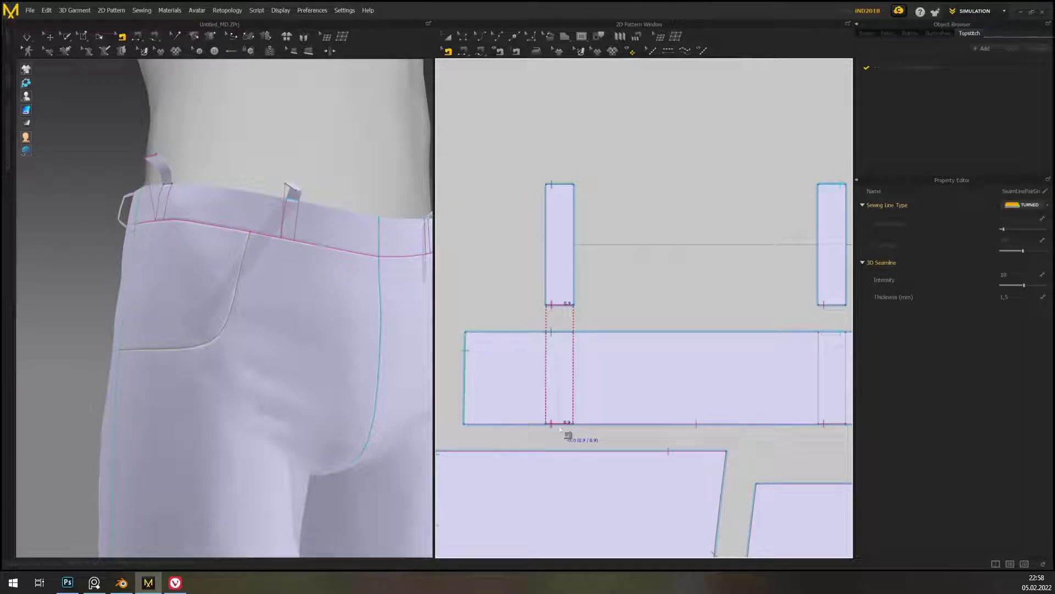
scroll(561, 429, "up", 5)
scroll(562, 451, "down", 2)
middle_click_drag(562, 451, 576, 485)
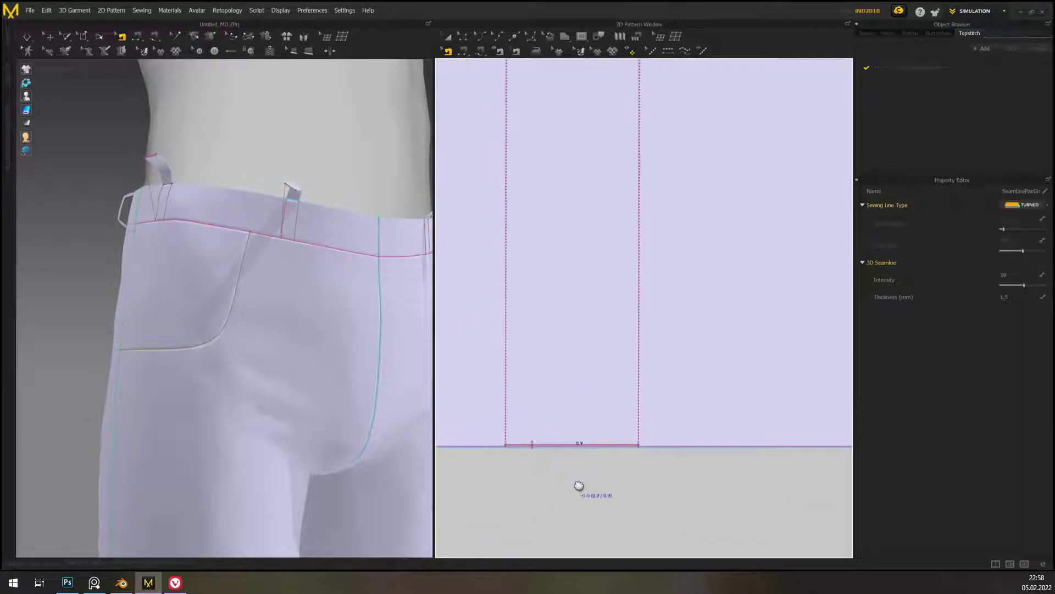
middle_click_drag(678, 310, 680, 418)
scroll(698, 370, "down", 5)
right_click_drag(679, 418, 638, 368)
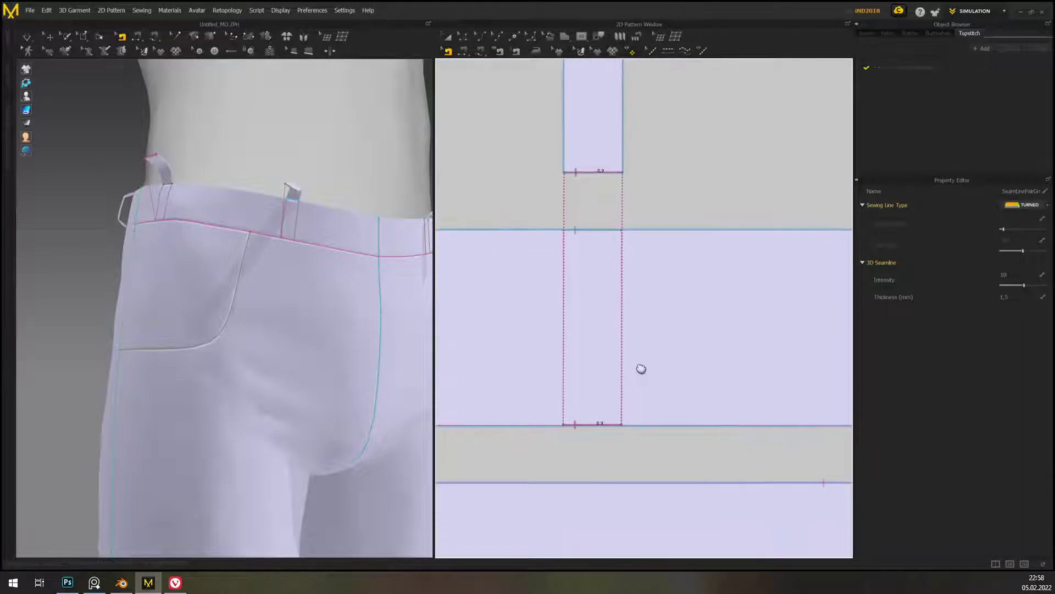
left_click(600, 428)
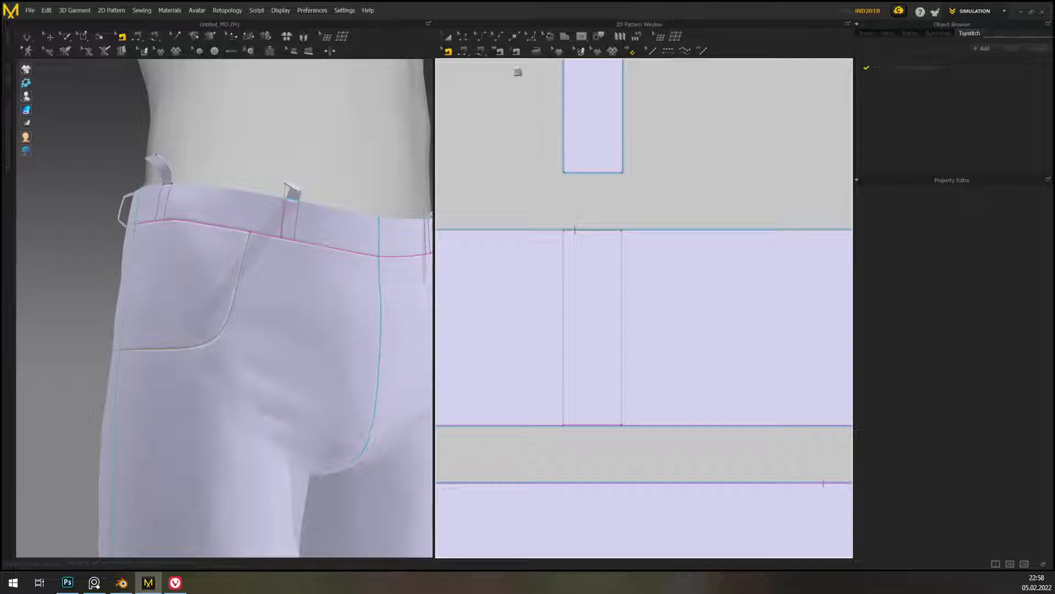
- Sew the outer front loop's lower edge again to the short segment between its lines on the waistband's lower edge
left_click(465, 51)
left_click(596, 172)
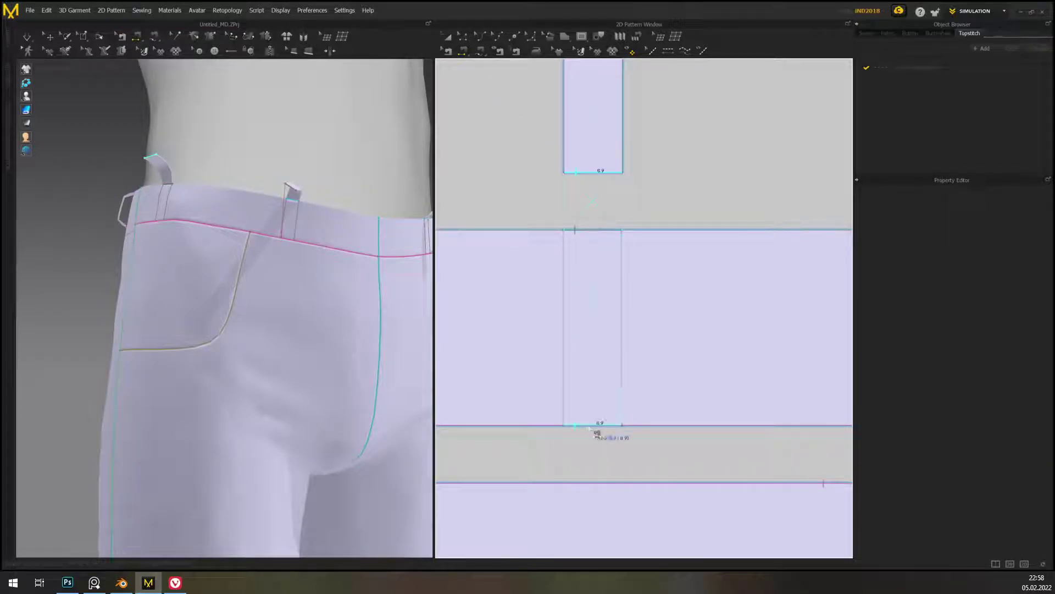
left_click(580, 430)
scroll(580, 427, "up", 5)
scroll(580, 426, "down", 6)
- Delete the seam between the waistband and the lower edge of the front loop nearest the centre front
middle_click_drag(692, 338, 497, 346)
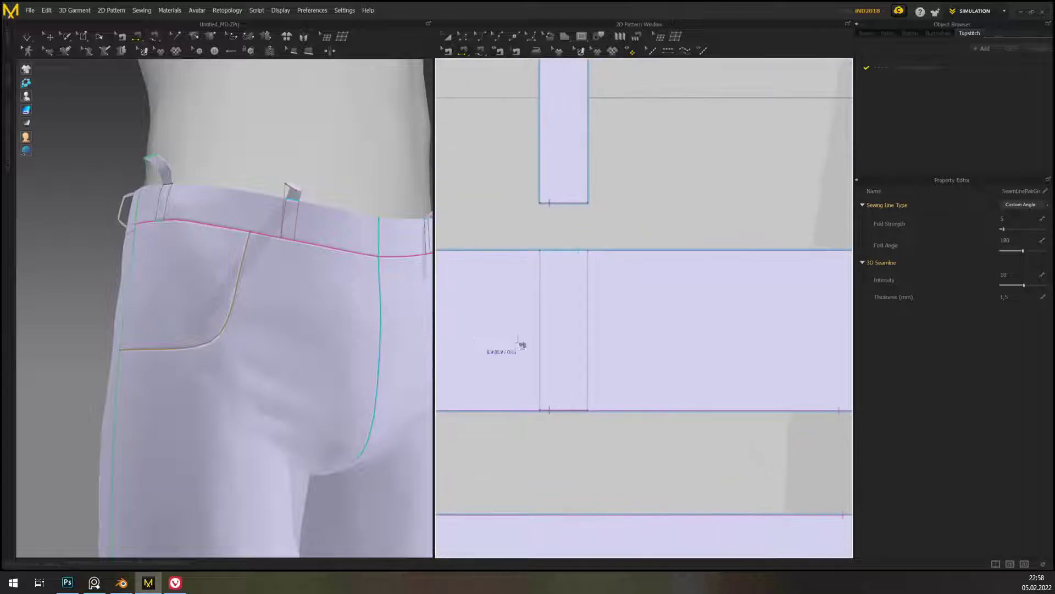
scroll(539, 326, "up", 4)
scroll(682, 333, "down", 3)
right_click_drag(683, 336, 707, 365)
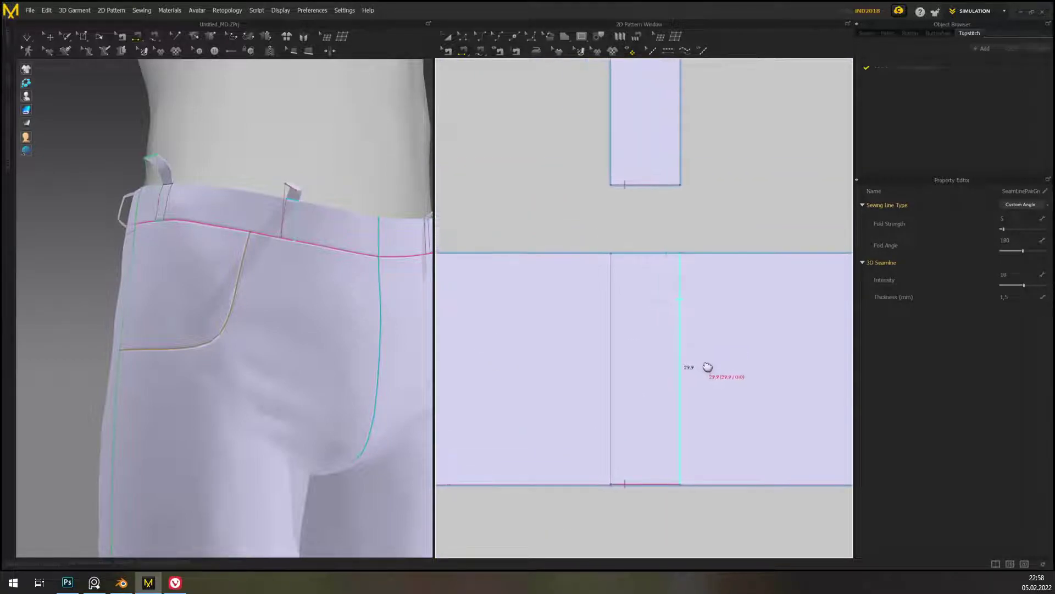
left_click(448, 51)
left_click(650, 186)
left_click(650, 185)
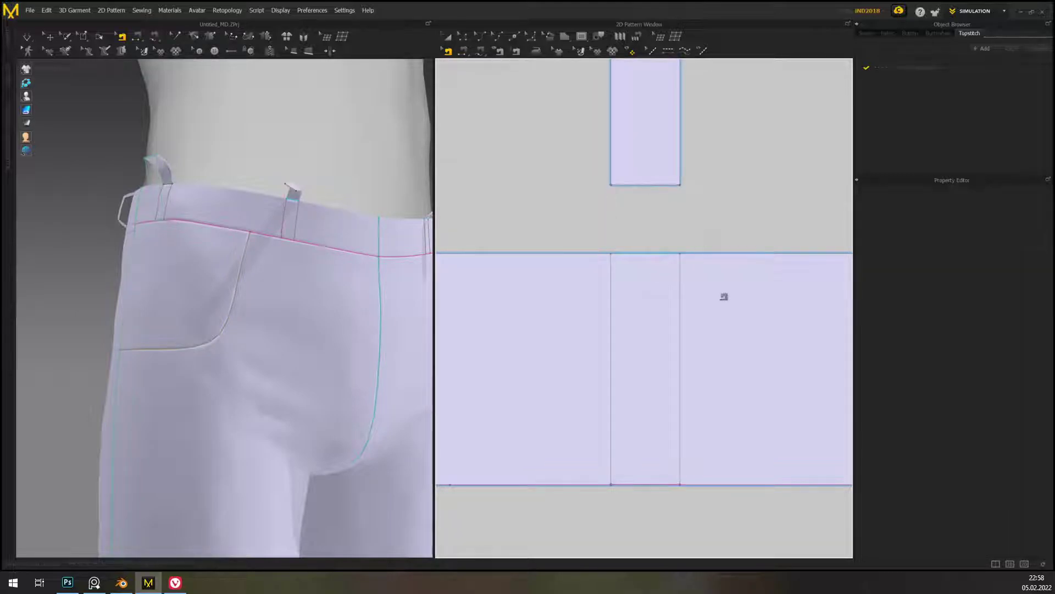
- Sew the lower edge of the front loop nearest the centre front to its matching segment on the waistband's lower edge
left_click(463, 51)
left_click(650, 186)
left_click(626, 493)
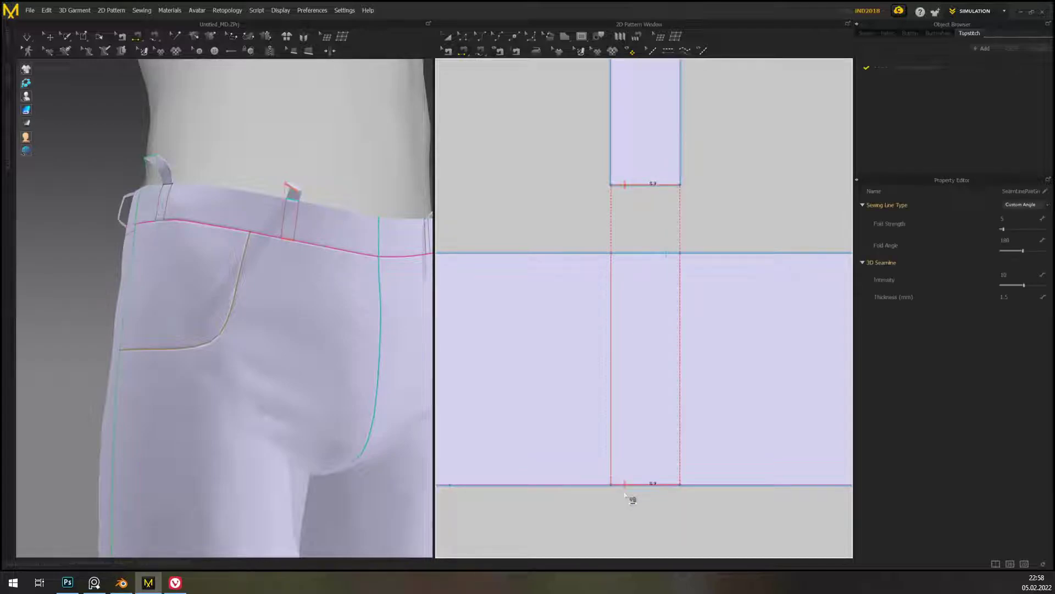
- Inspect how the resewn belt loops sit on the trousers' waistband in the 3D garment and in the pattern layout
scroll(630, 497, "up", 3)
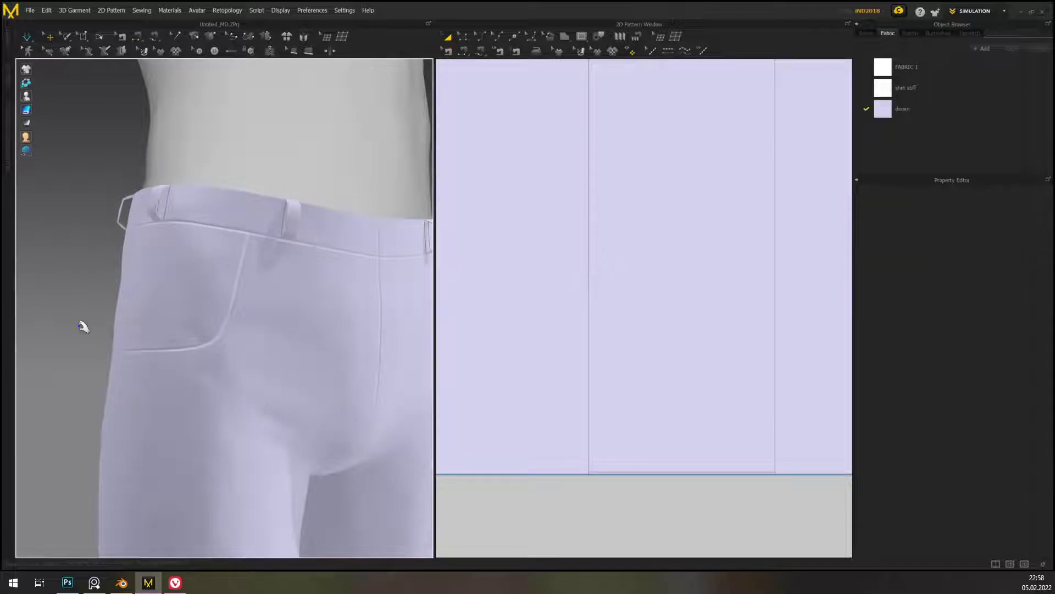
scroll(129, 308, "down", 3)
right_click_drag(248, 337, 537, 332)
scroll(309, 357, "down", 4)
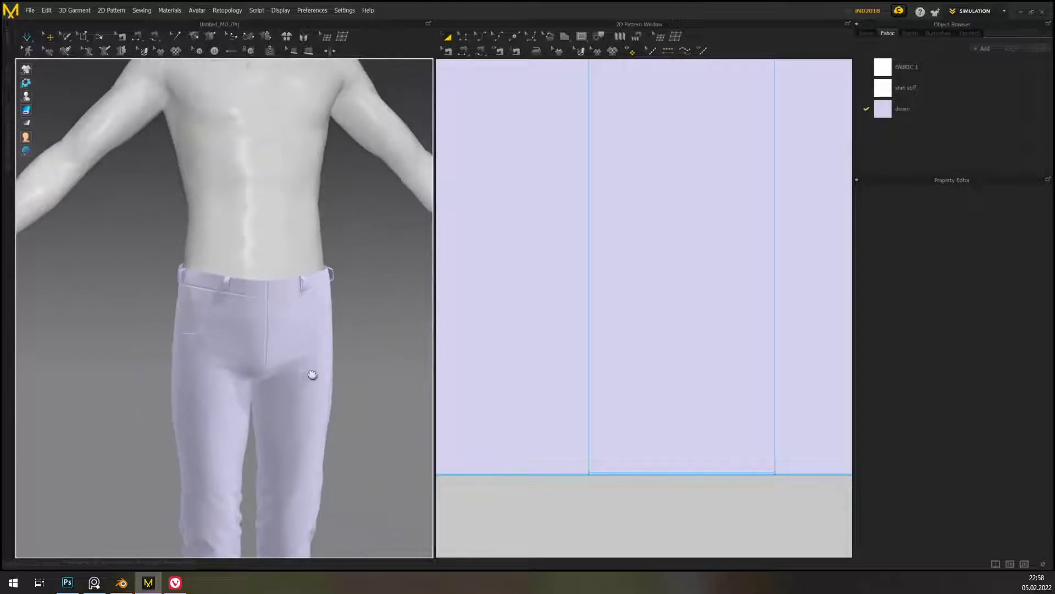
scroll(622, 347, "down", 5)
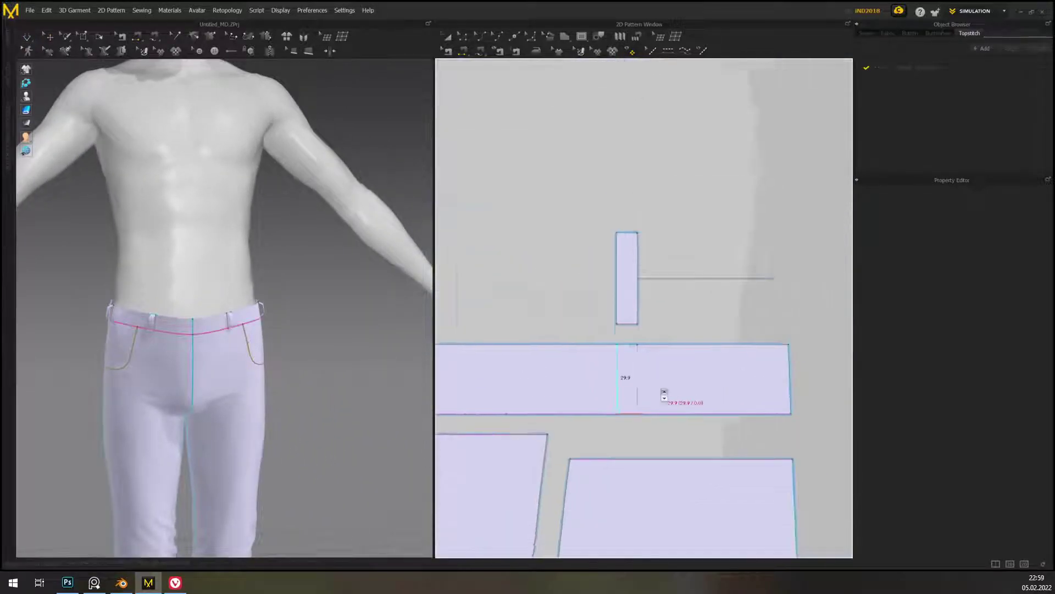
left_click(447, 36)
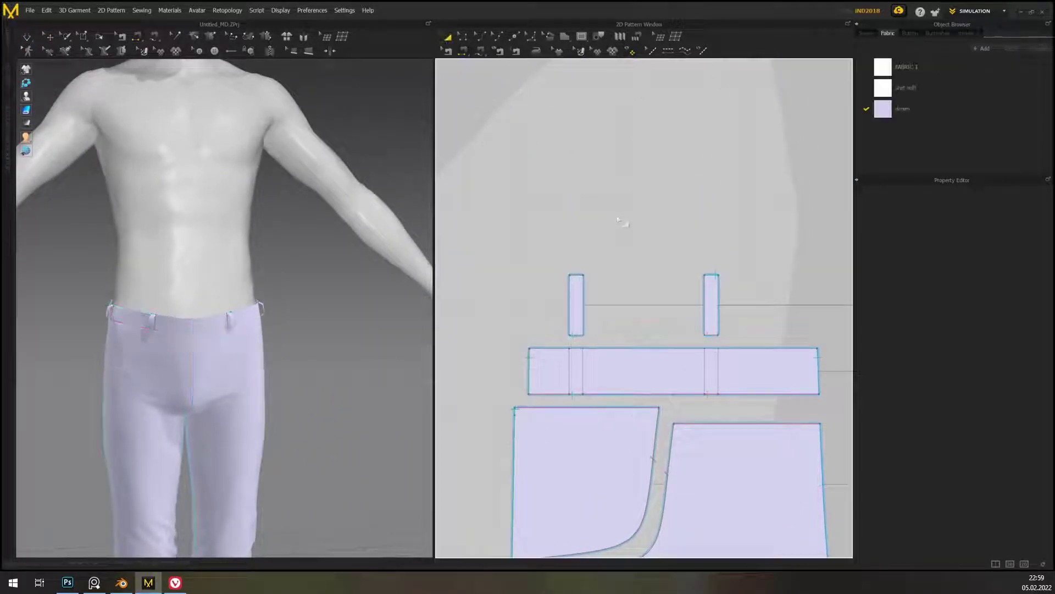
scroll(653, 287, "down", 4)
middle_click_drag(653, 288, 480, 424)
scroll(564, 367, "down", 3)
middle_click_drag(564, 368, 609, 310)
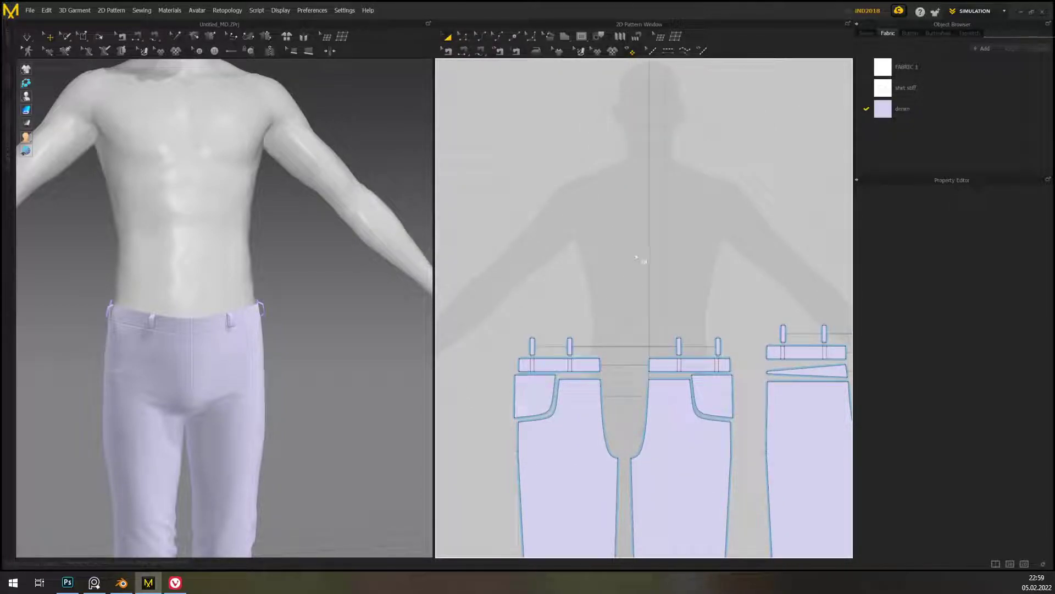
- Measure the total length of the front waistband piece's upper edge across all its segments
left_click(566, 36)
left_click(588, 20)
left_click(463, 36)
left_click(589, 358)
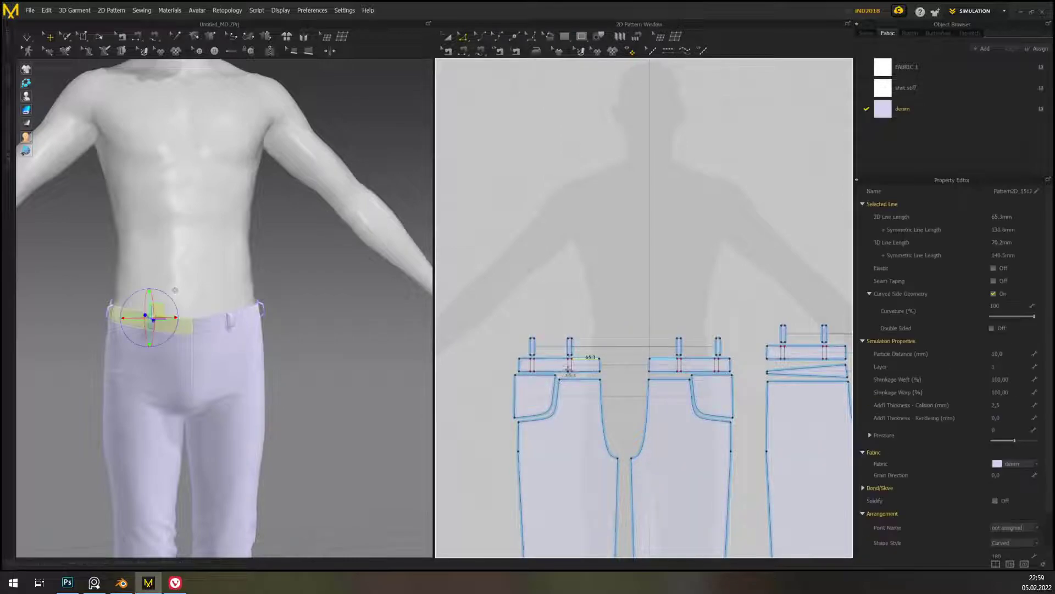
scroll(560, 364, "up", 5)
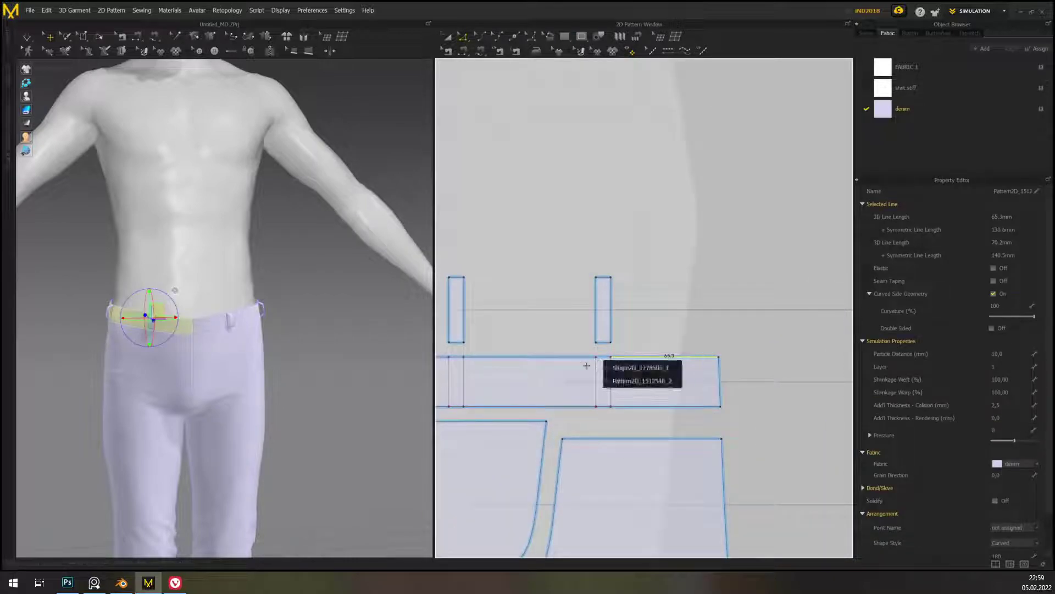
left_click(631, 383)
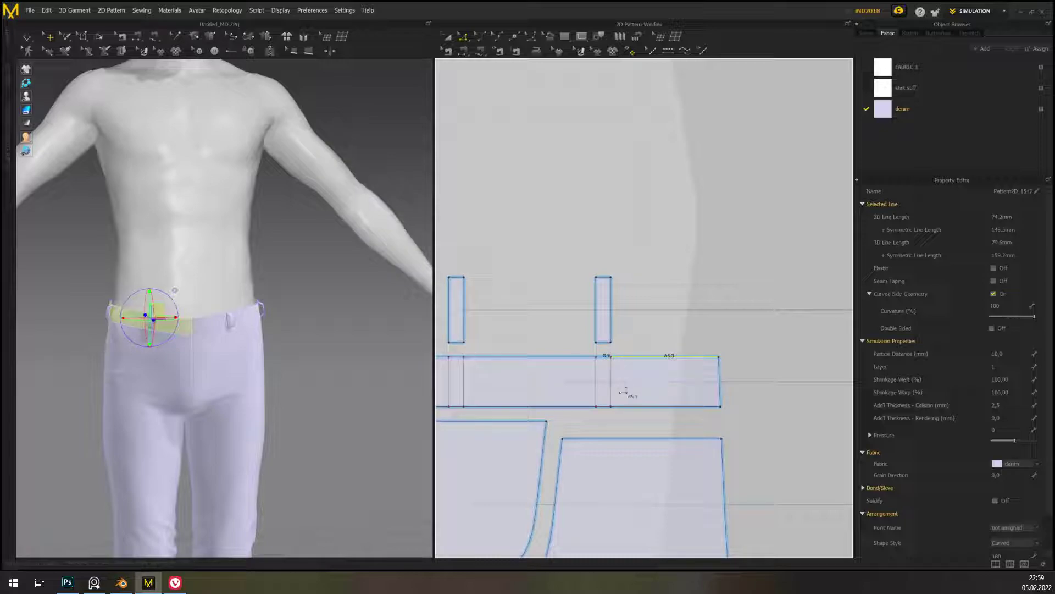
left_click(560, 364, "shift")
left_click(458, 363, "shift")
right_click_drag(458, 365, 558, 368)
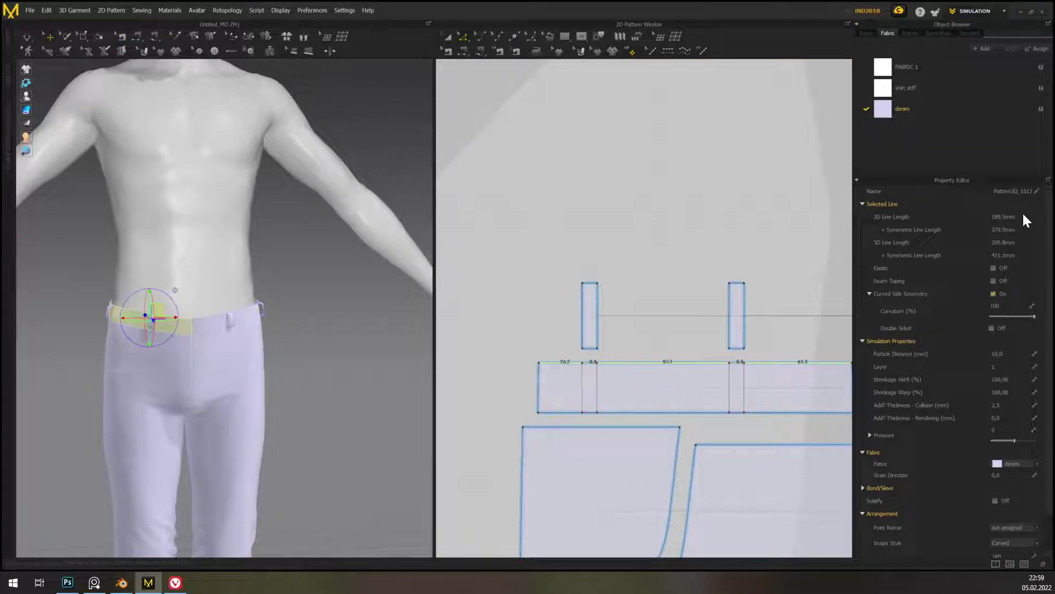
- Create a 189 × 27 mm rectangular pattern piece and place it just above the front belt loops, in line with the waistband
scroll(641, 332, "down", 5)
middle_click_drag(739, 285, 697, 331)
left_click(564, 37)
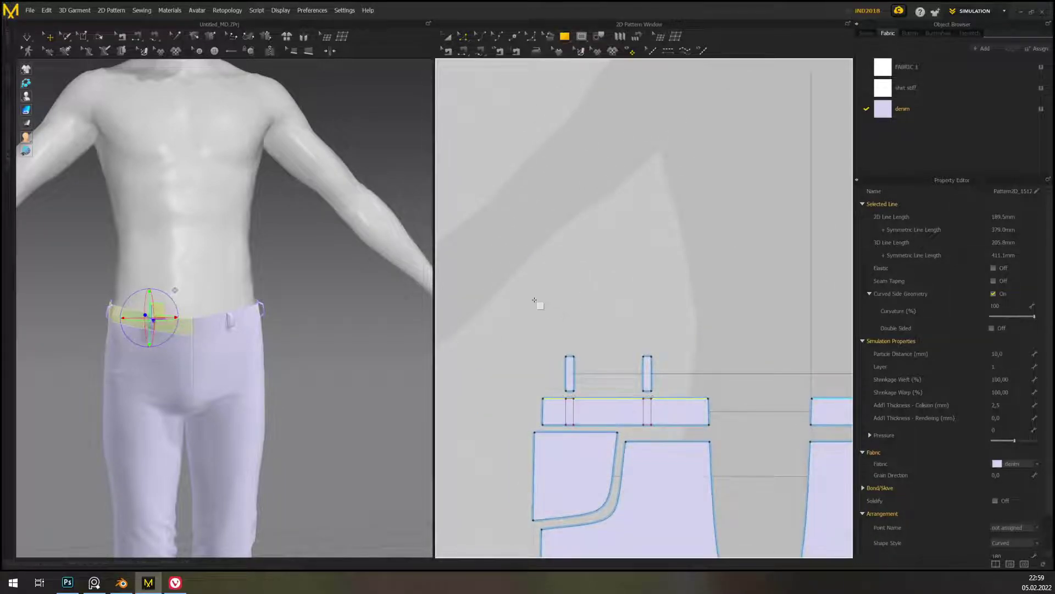
left_click(539, 306)
type("189")
key("Tab")
type("270")
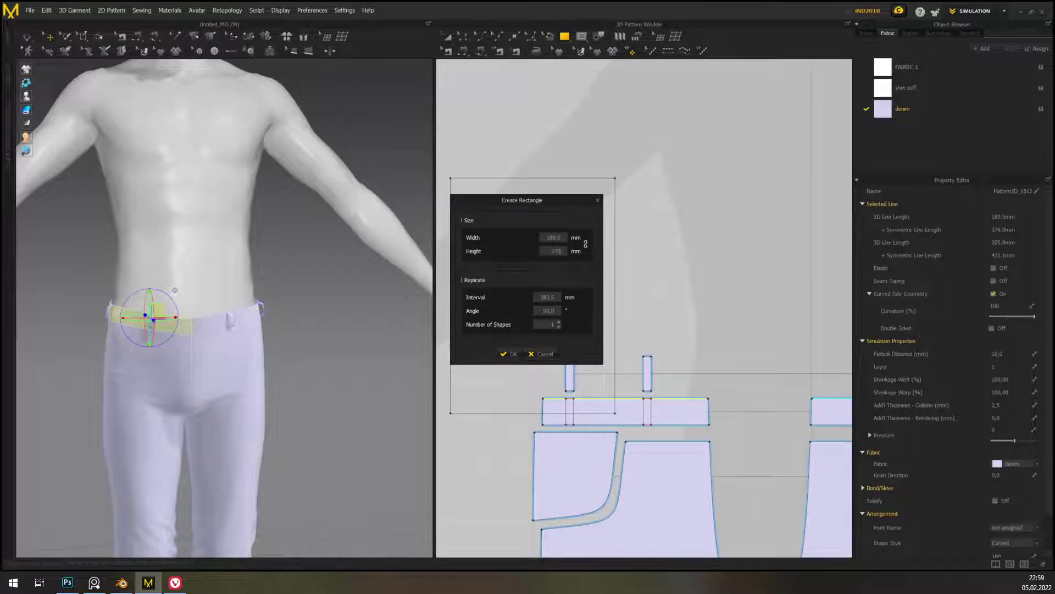
key("BackSpace")
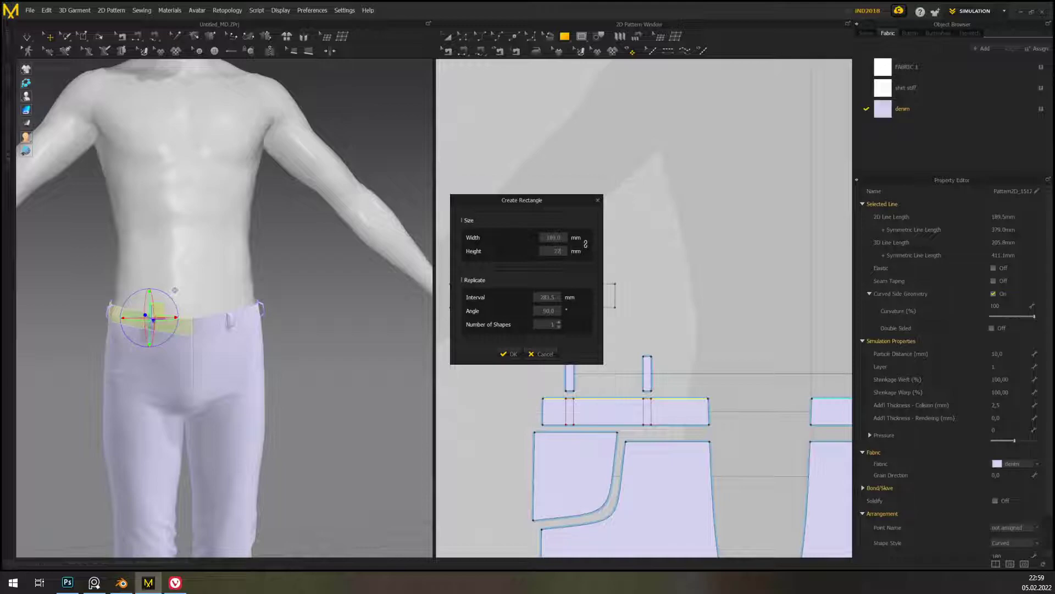
left_click(511, 356)
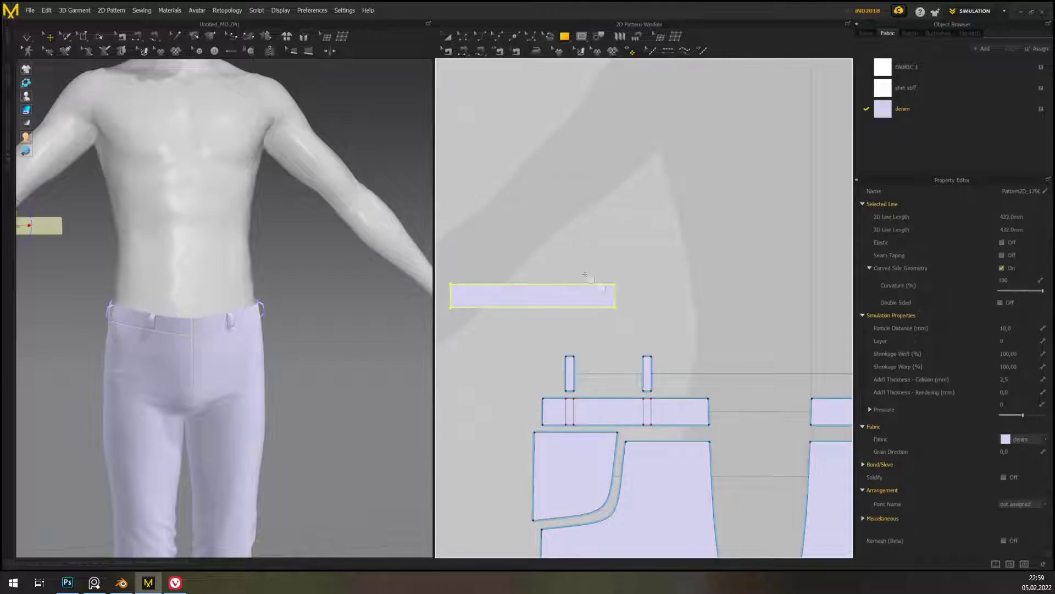
left_click(451, 41)
left_click_drag(523, 294, 616, 335)
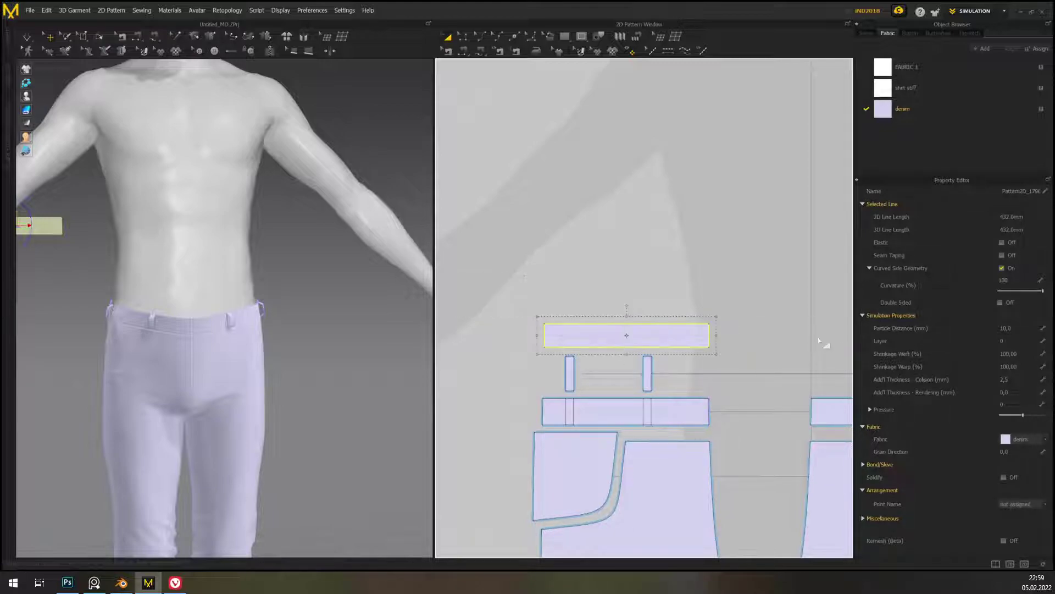
- Measure the total length of the back waistband piece's upper edge across all its segments
scroll(615, 434, "down", 3)
scroll(589, 441, "up", 8)
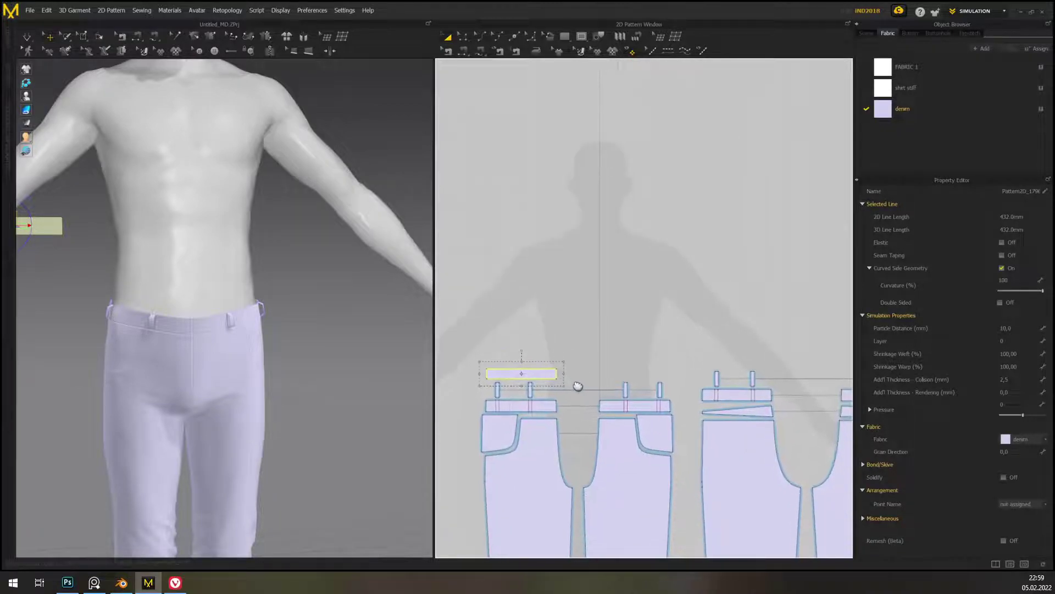
middle_click_drag(741, 347, 657, 175)
left_click(464, 36)
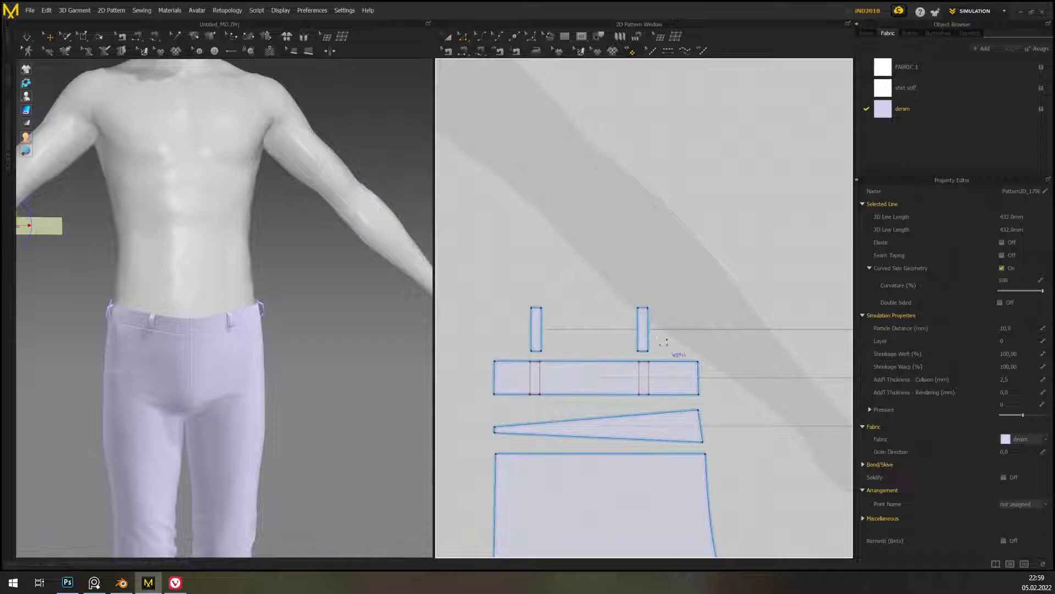
left_click(672, 370)
scroll(655, 368, "up", 4)
right_click_drag(641, 380, 734, 366)
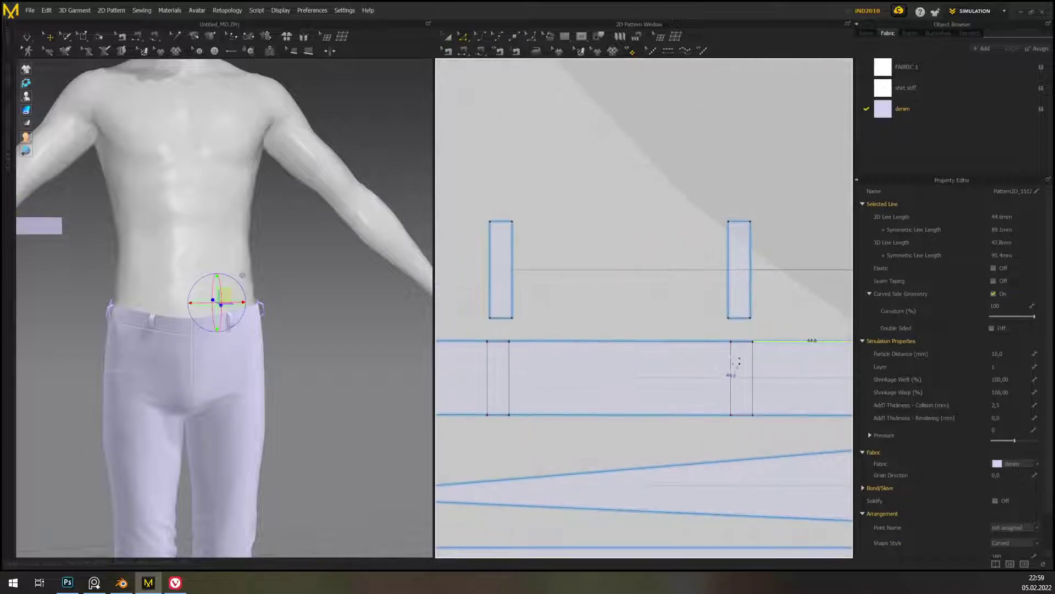
left_click(744, 342, "shift")
left_click(771, 372, "shift")
left_click(549, 341, "shift")
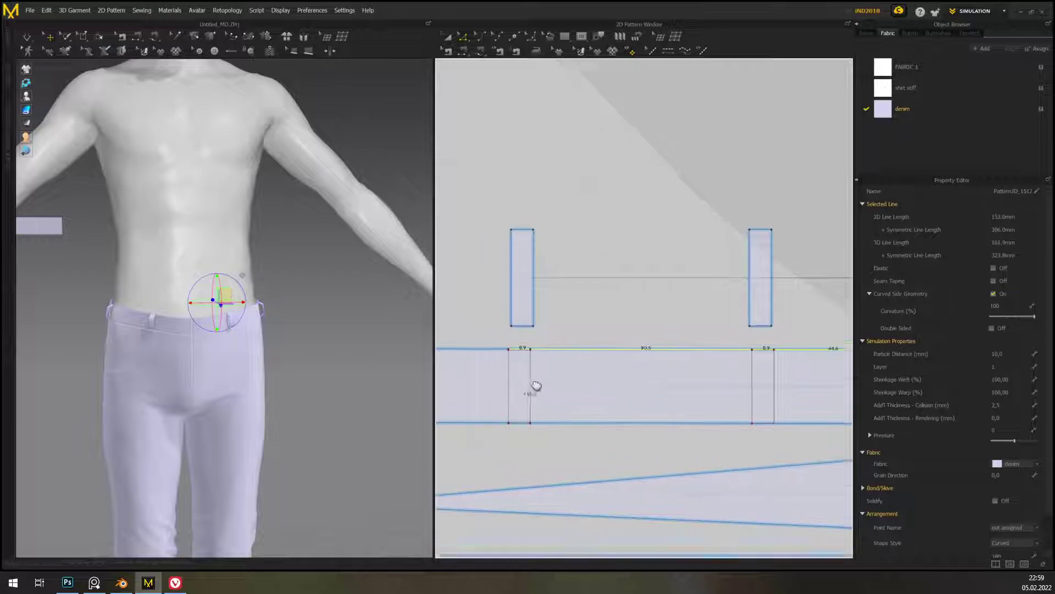
scroll(519, 384, "up", 5)
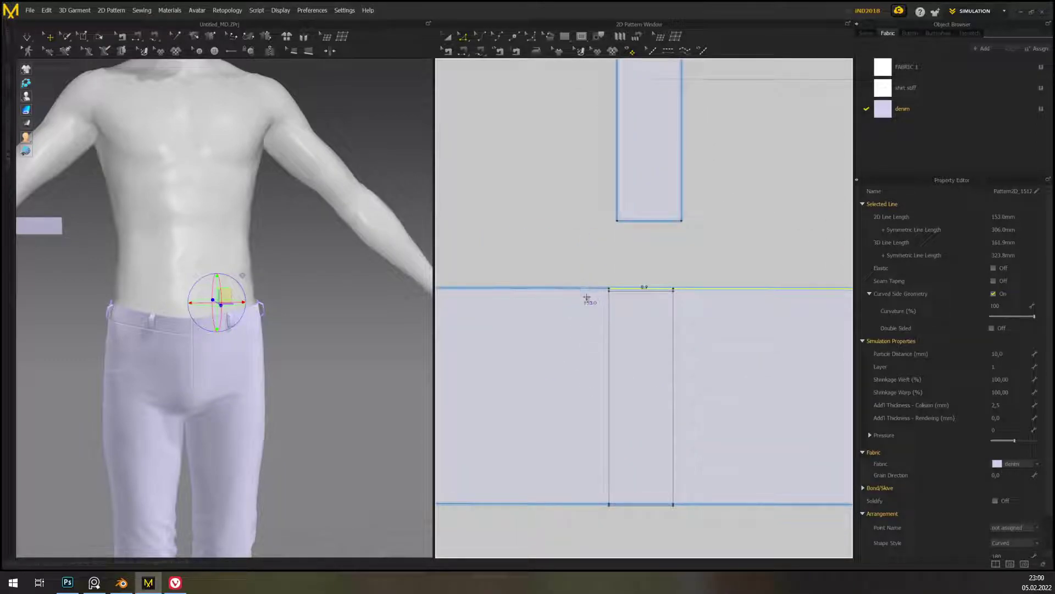
scroll(734, 396, "down", 3)
middle_click_drag(731, 395, 588, 427)
scroll(587, 425, "down", 5)
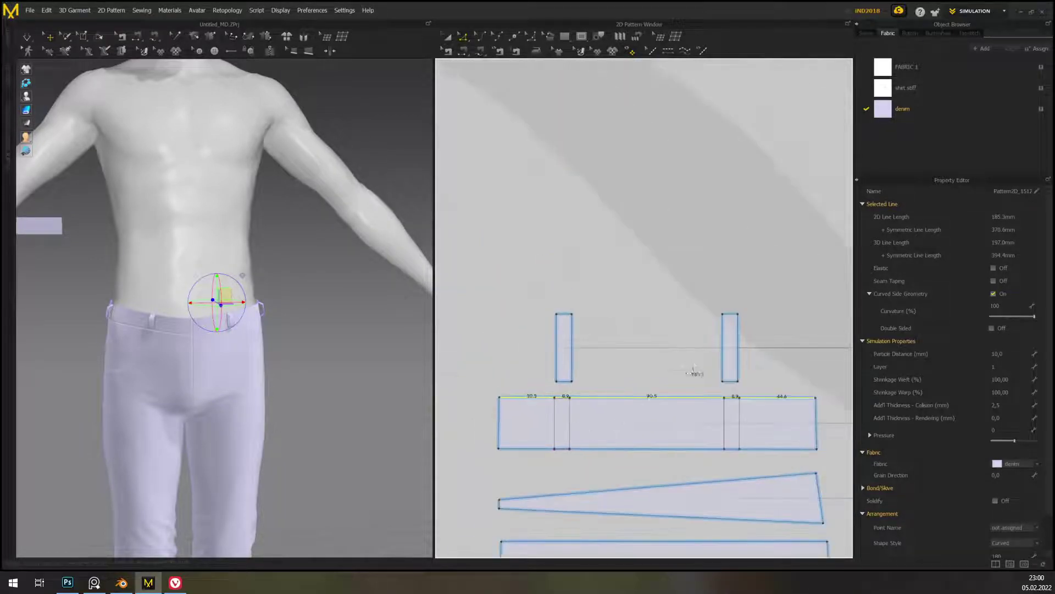
- Create a 185 × 27 mm rectangular pattern piece and place it just above the back belt loops, in line with the waistband
middle_click_drag(694, 369, 667, 406)
left_click(565, 36)
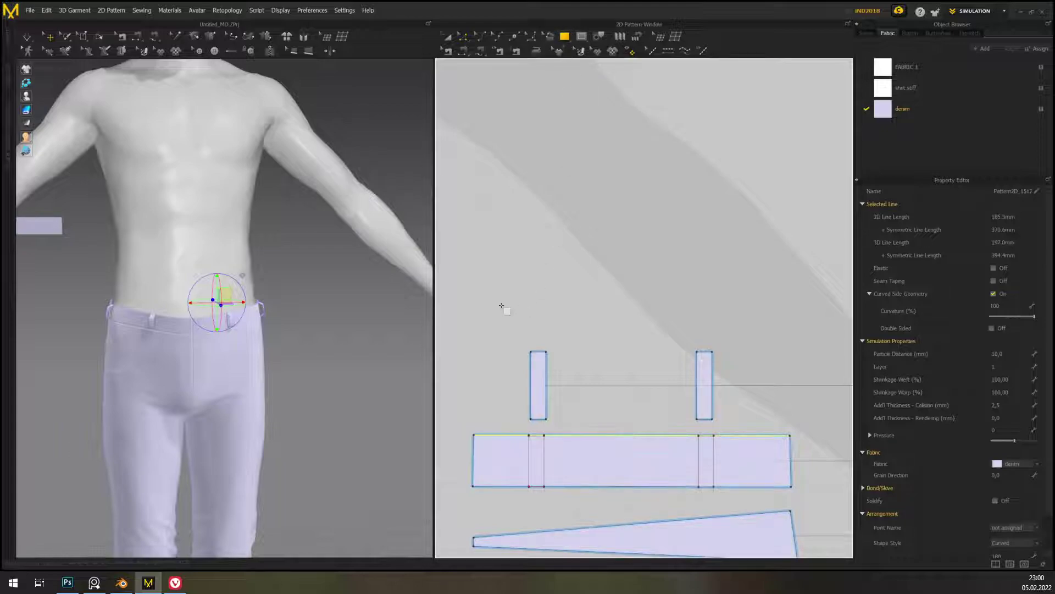
left_click(504, 301)
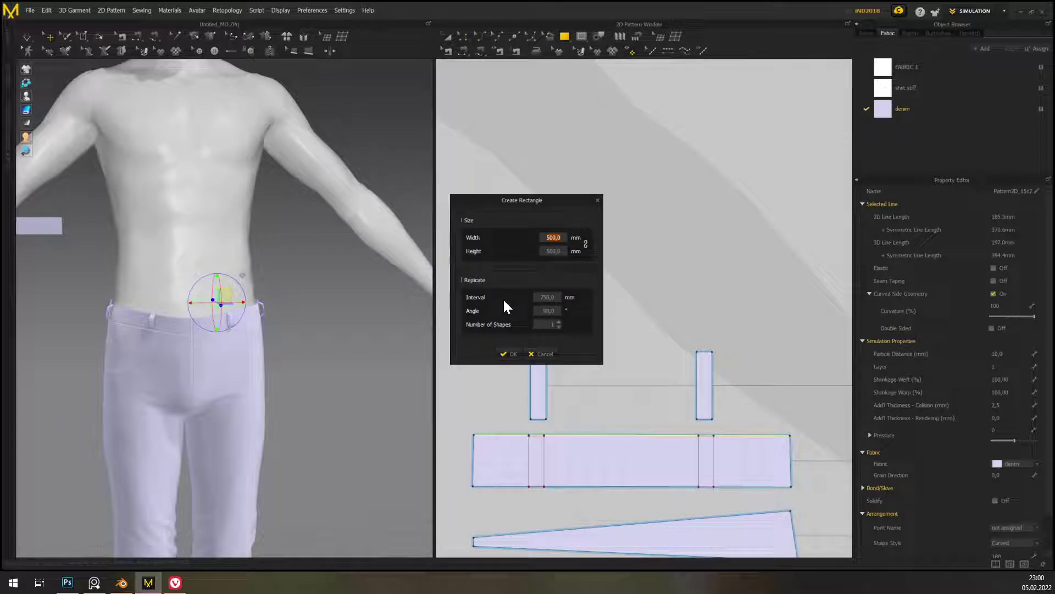
type("18")
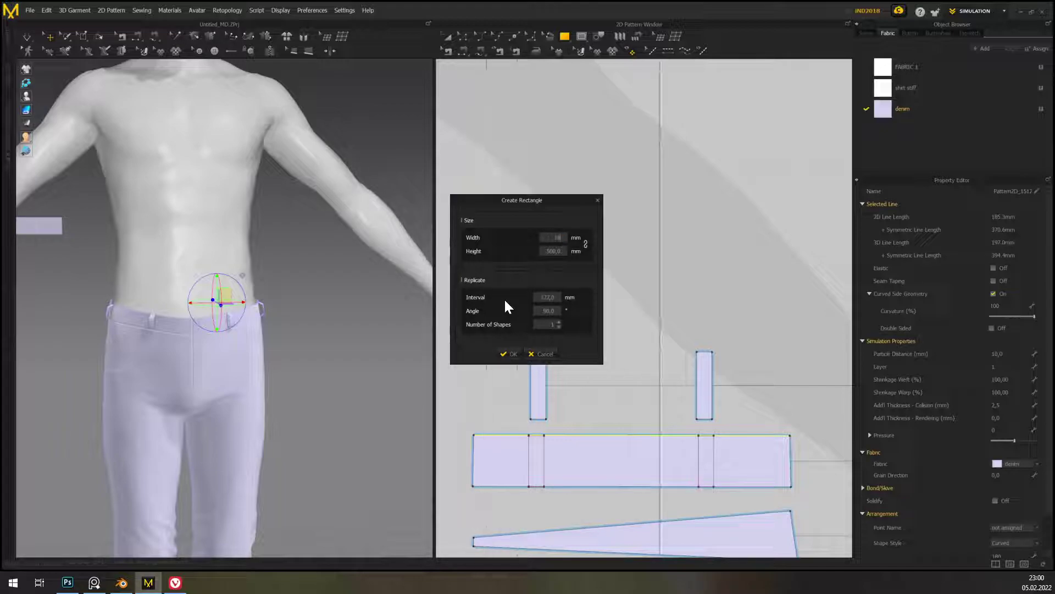
type("5")
key("Tab")
type("27")
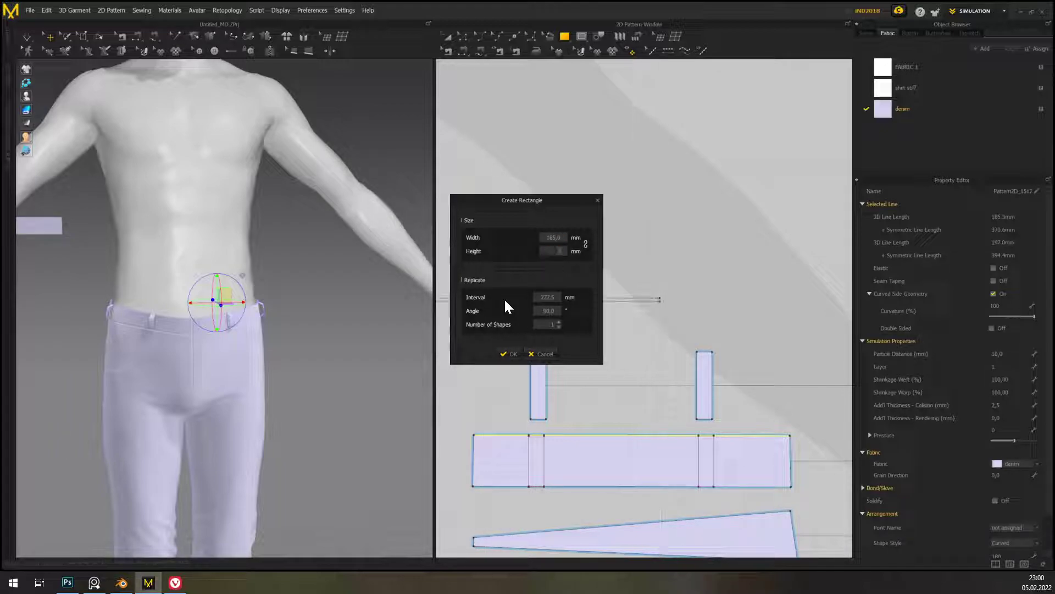
left_click(515, 352)
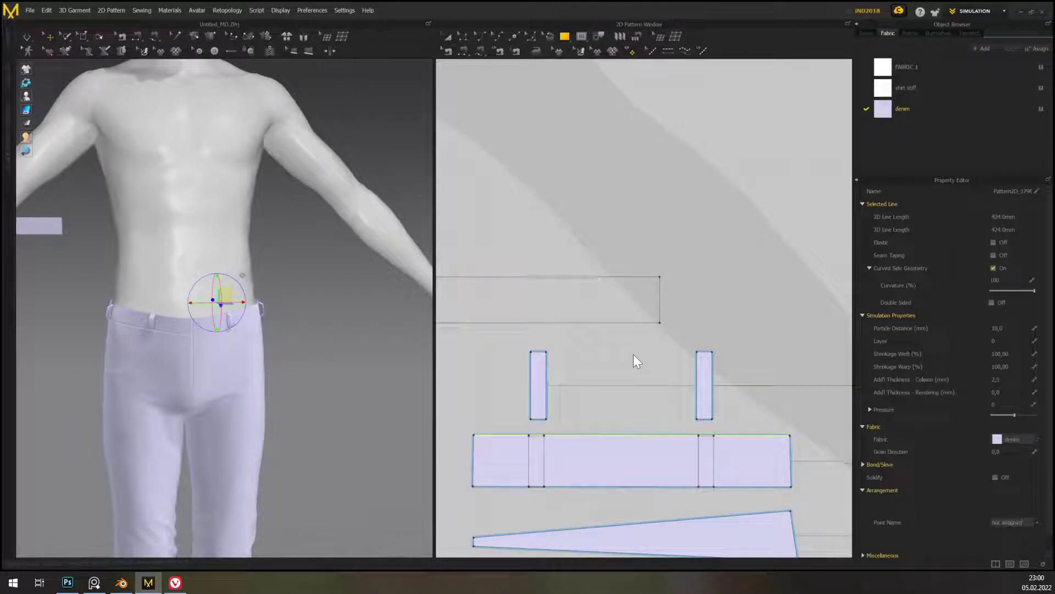
scroll(608, 377, "down", 5)
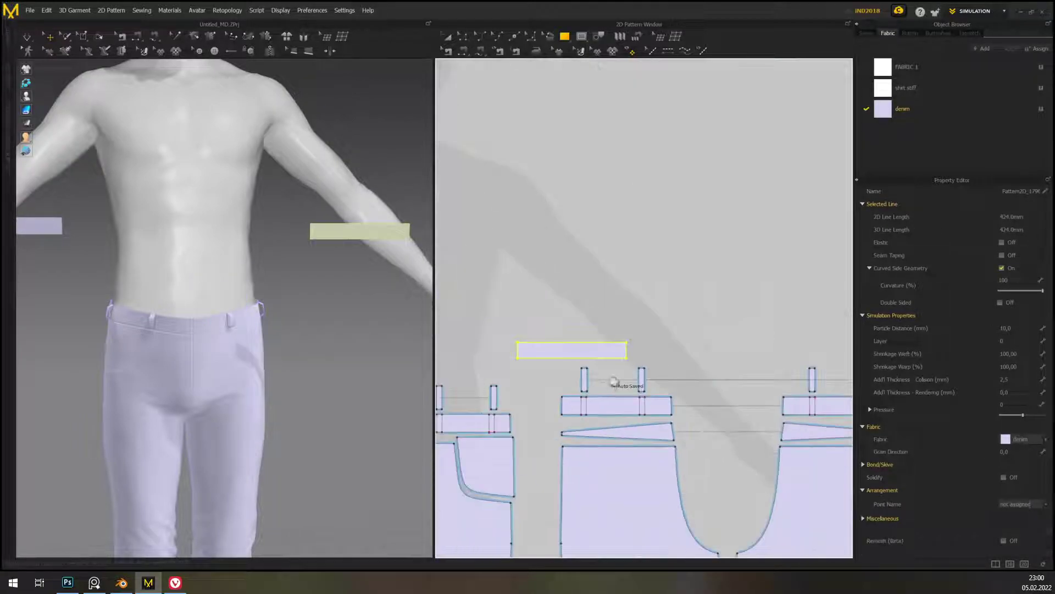
left_click_drag(675, 346, 734, 352)
middle_click_drag(798, 293, 767, 329)
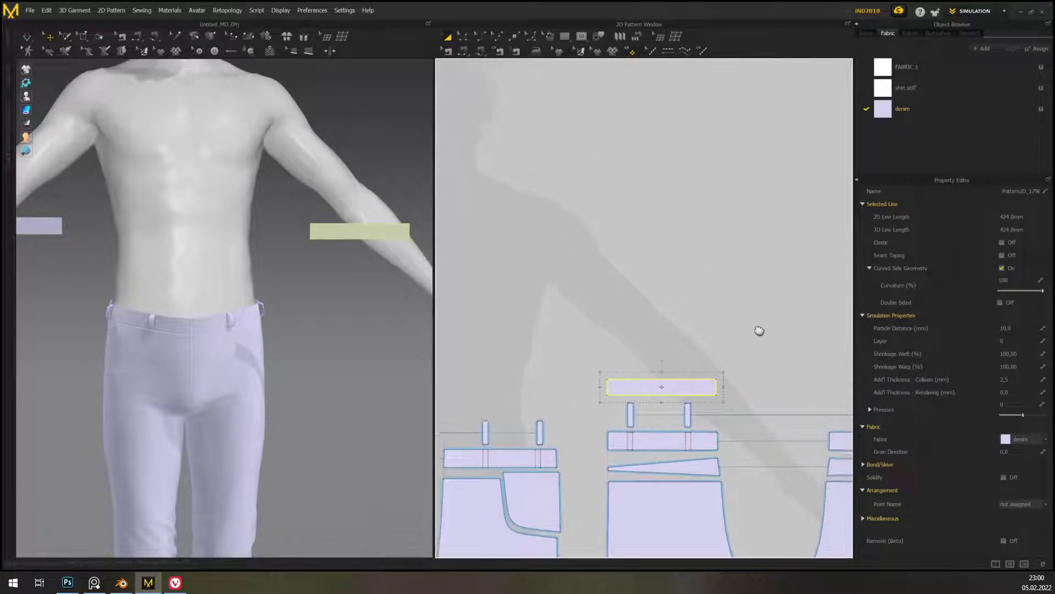
- Add a new fabric and name it leather
right_click_drag(766, 329, 632, 297)
left_click(982, 47)
left_click(912, 131)
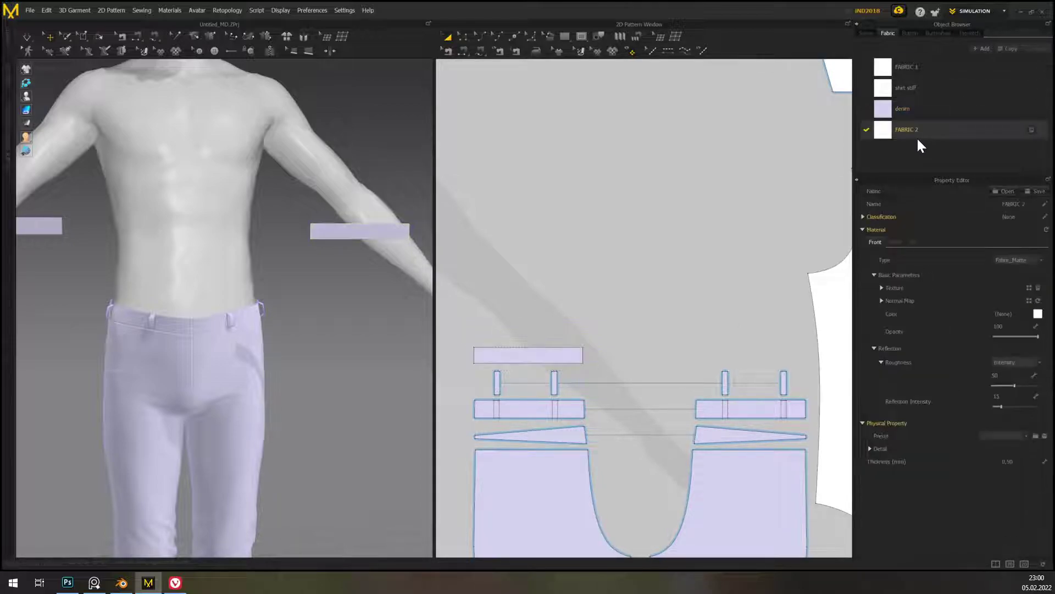
double_click(928, 129)
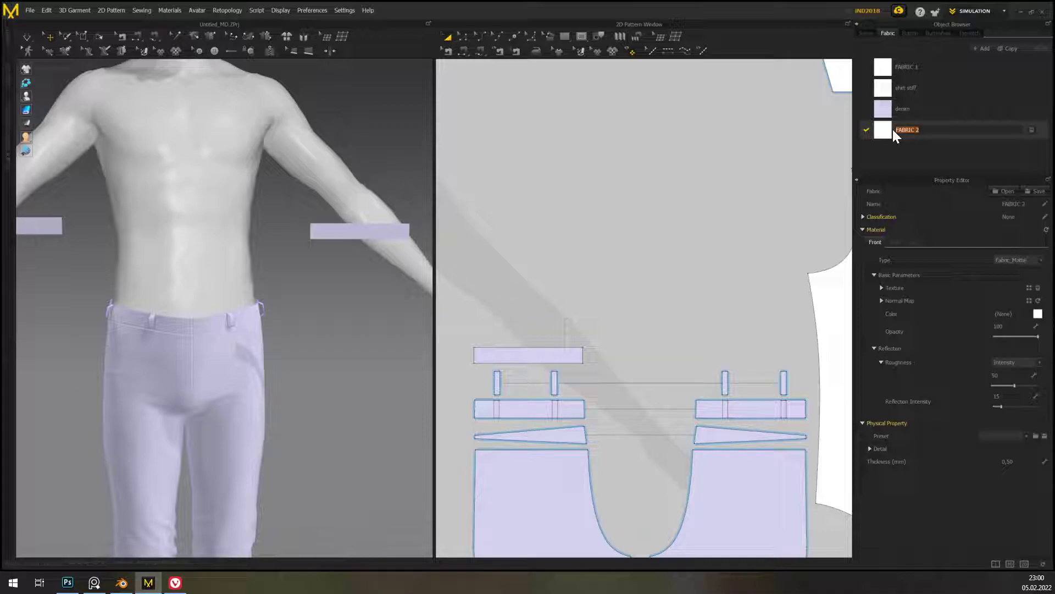
type("leather")
key("Return")
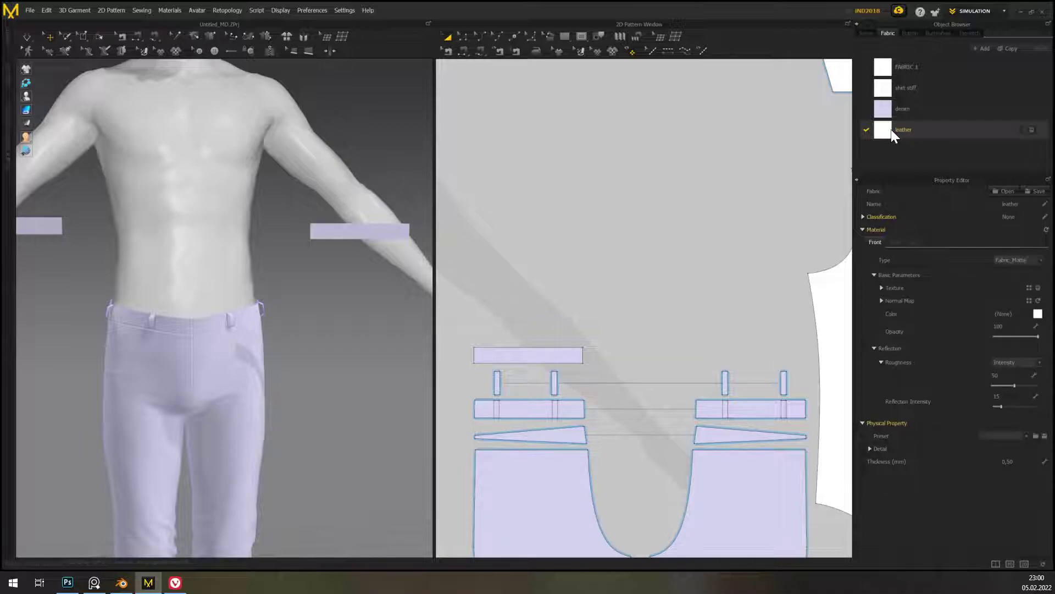
- Give the leather fabric the colour Brown 4 and the physical preset Trim_Full_Grain_Leather
left_click(1037, 314)
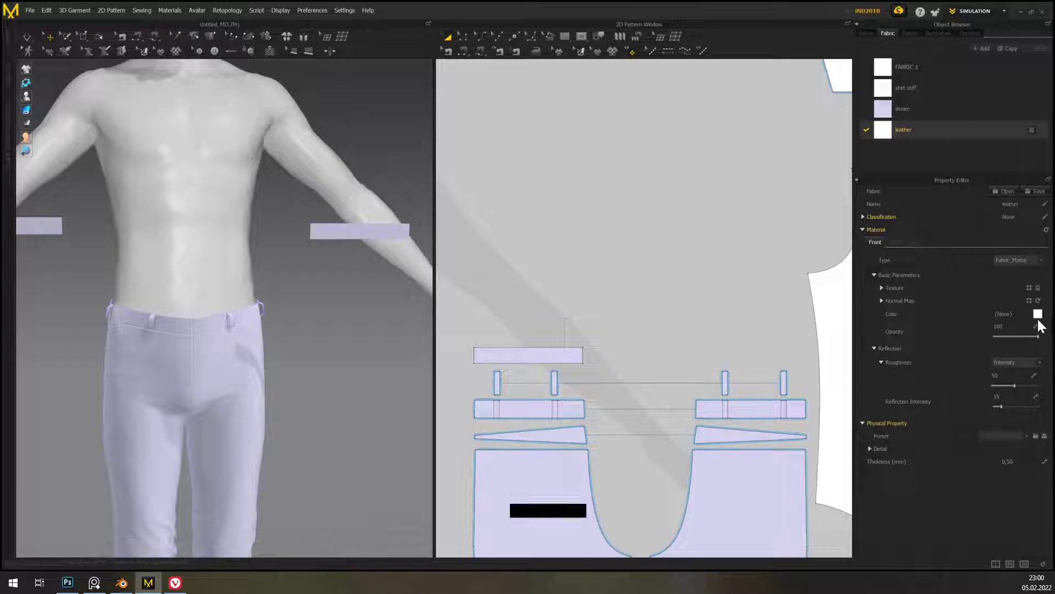
left_click(522, 299)
left_click(539, 299)
left_click(528, 512)
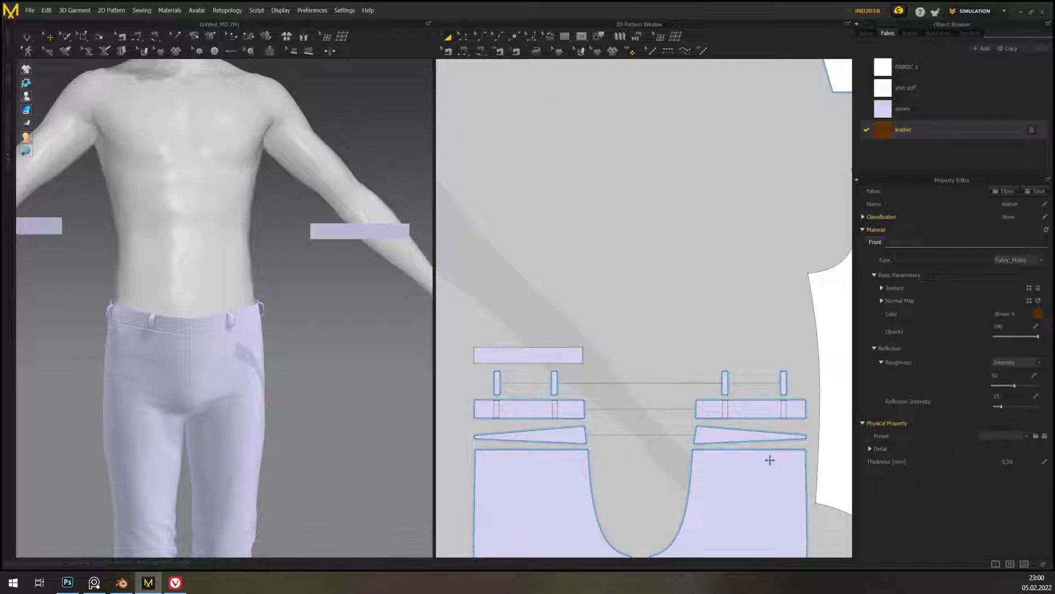
left_click(1026, 434)
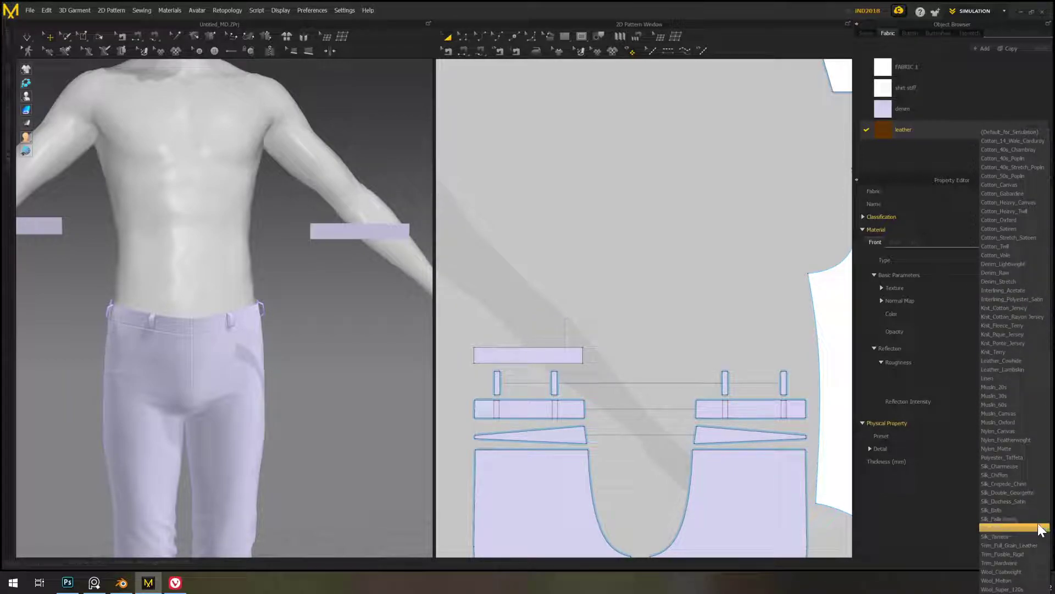
left_click(1038, 546)
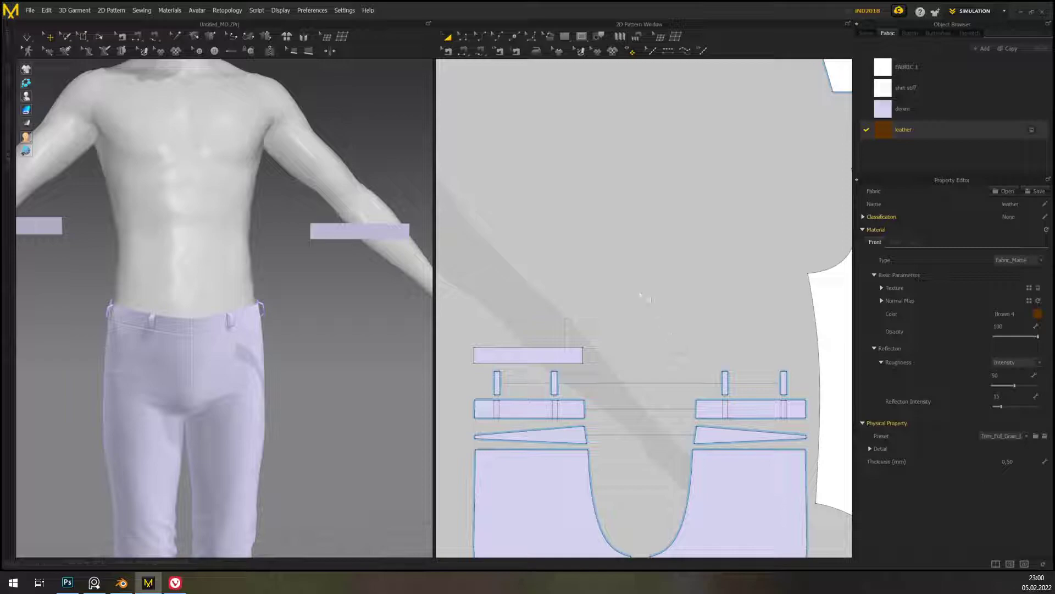
scroll(650, 300, "down", 4)
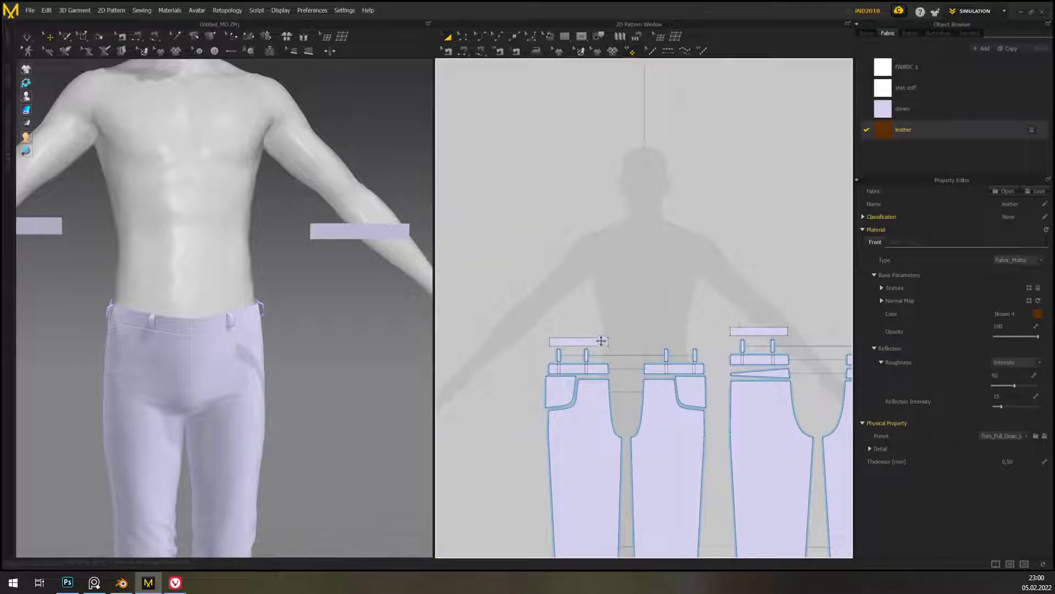
- Assign the leather fabric to the front and back belt pieces
left_click(602, 341)
left_click(770, 331, "shift")
left_click(1042, 130)
left_click(589, 299)
right_click_drag(665, 293, 647, 271)
- Move the front belt piece in 3D down to the front of the avatar's waist, level with the waistband
right_click_drag(298, 282, 332, 350)
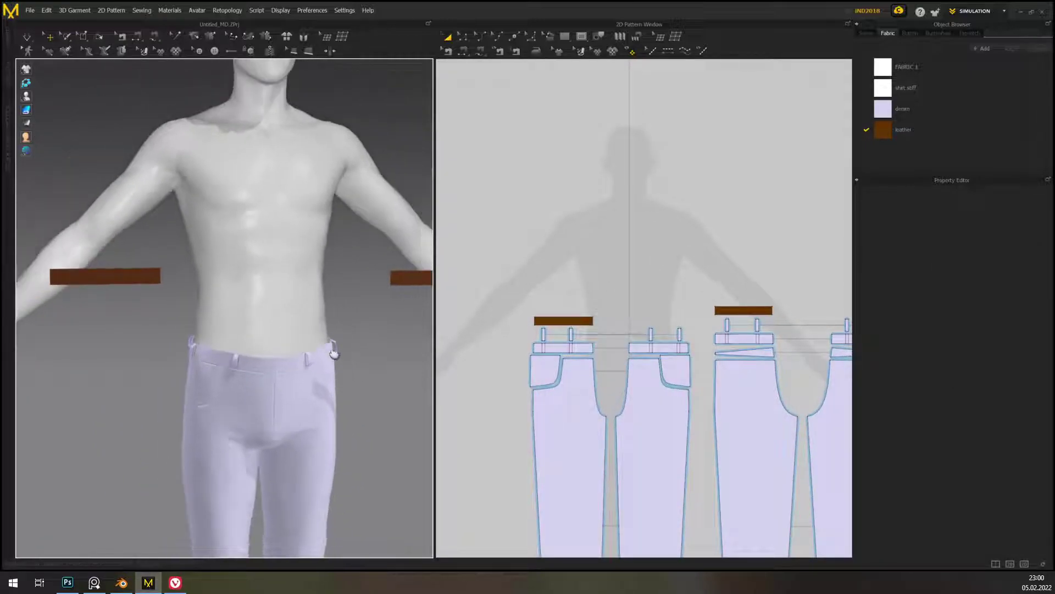
middle_click_drag(332, 350, 338, 368)
left_click(154, 294)
right_click_drag(269, 321, 237, 305)
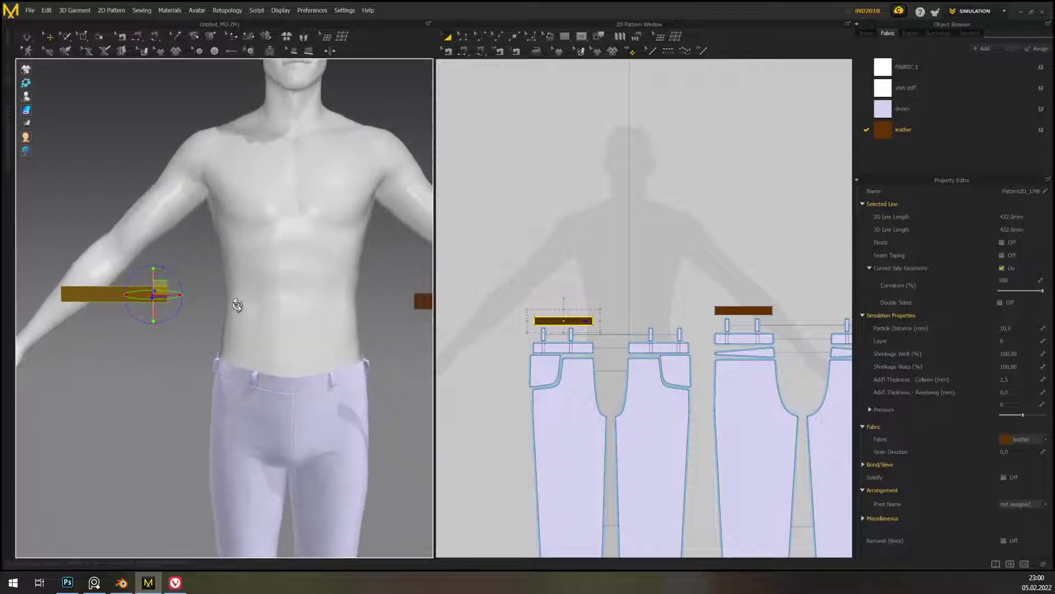
left_click_drag(160, 292, 276, 370)
right_click_drag(276, 370, 347, 397)
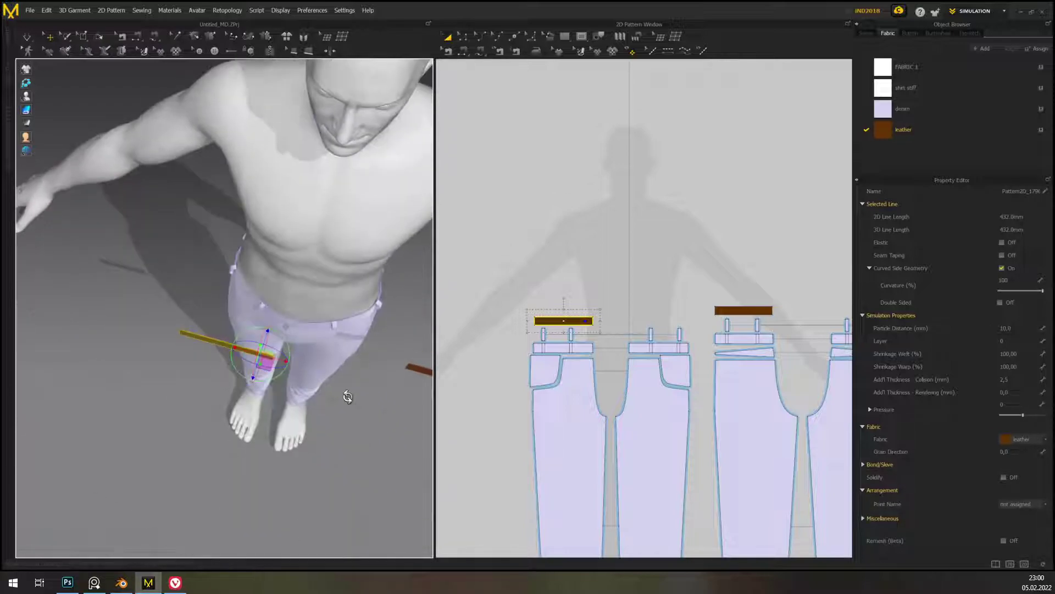
left_click_drag(282, 374, 278, 322)
right_click_drag(296, 340, 337, 287)
scroll(328, 346, "up", 3)
right_click_drag(328, 345, 318, 319)
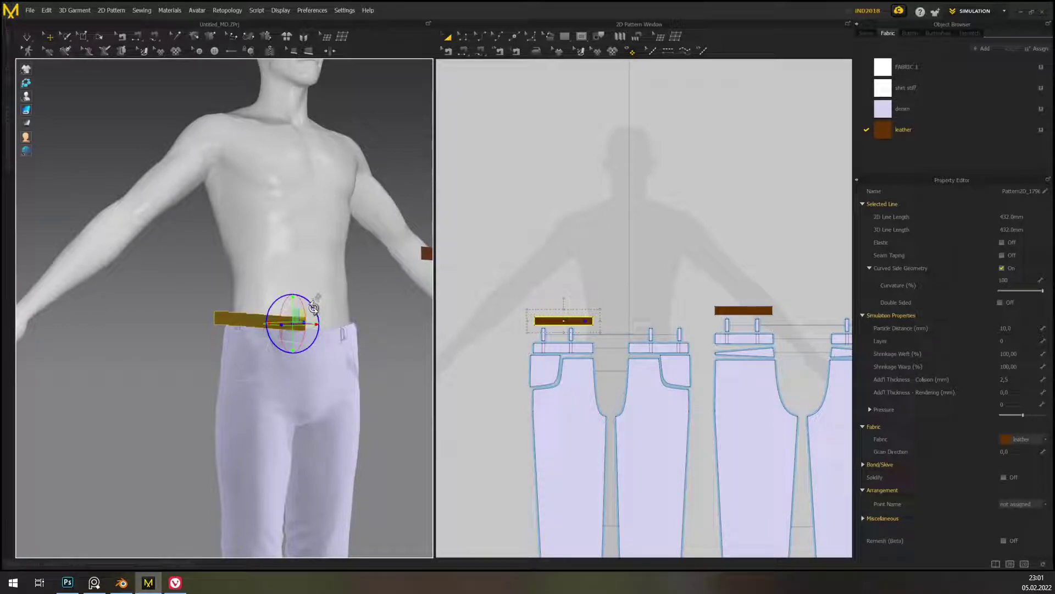
- Rotate the front belt piece to follow the front waistband and fit it in 3D between the trousers and the belt loops
right_click_drag(307, 315, 304, 317)
left_click_drag(307, 313, 324, 322)
right_click_drag(334, 323, 378, 362)
left_click_drag(319, 334, 325, 339)
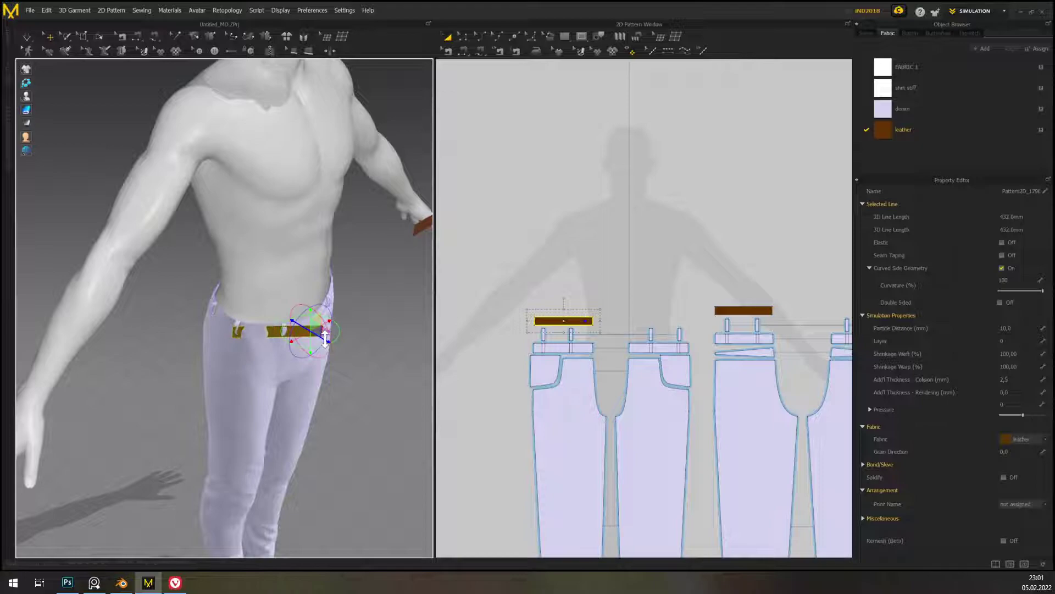
right_click_drag(365, 329, 330, 331)
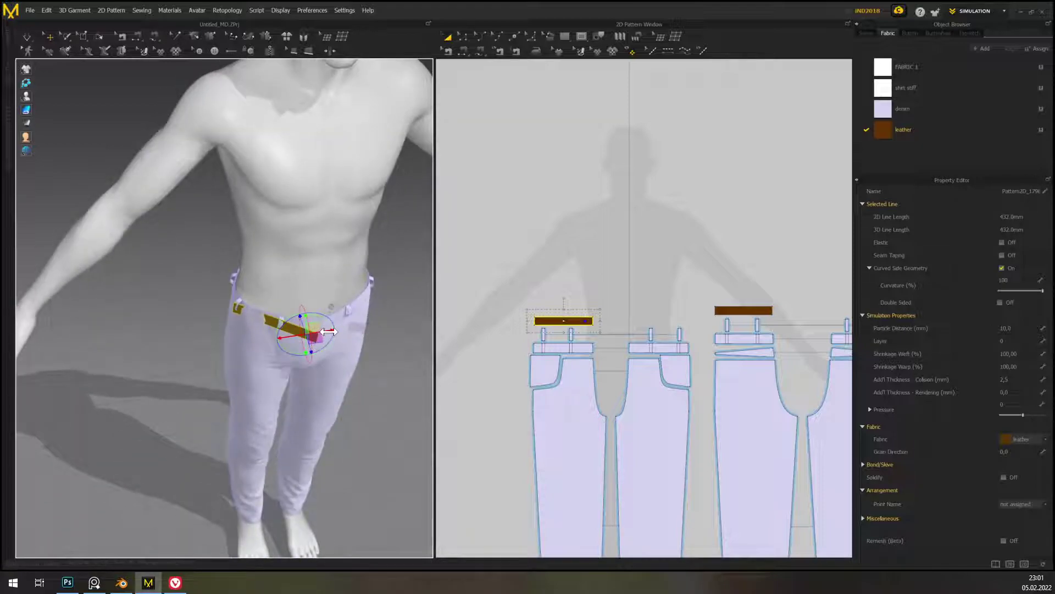
left_click_drag(329, 332, 324, 332)
right_click_drag(353, 349, 371, 363)
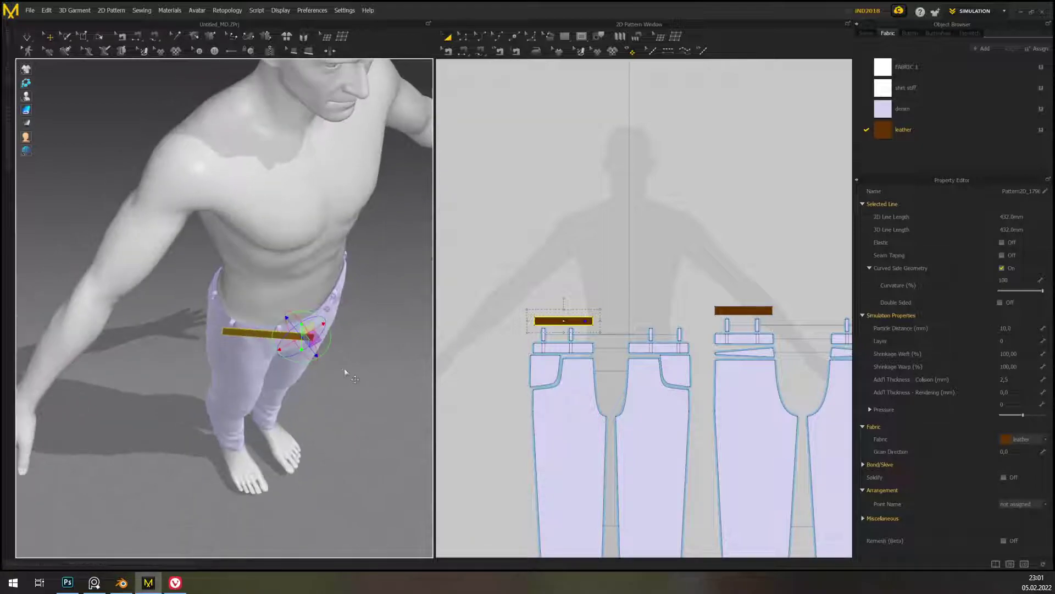
left_click_drag(314, 337, 314, 336)
left_click(383, 378)
- Rotate the back belt piece in 3D to angle along the back of the trousers and bring it behind the avatar
right_click_drag(384, 377, 361, 334)
left_click(394, 278)
right_click_drag(394, 278, 238, 402)
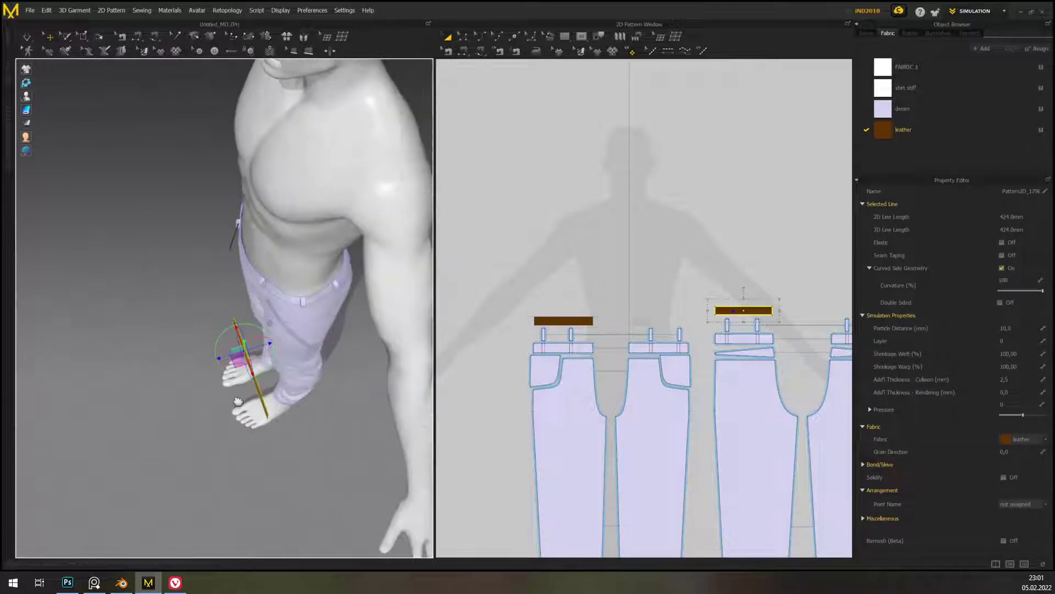
left_click_drag(275, 375, 235, 272)
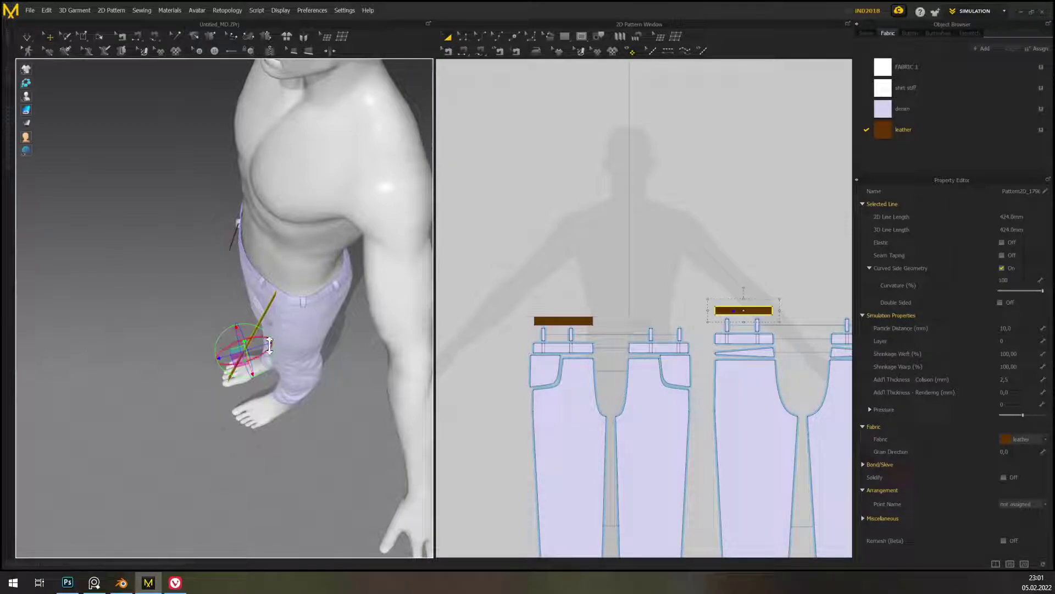
left_click_drag(259, 347, 359, 299)
right_click_drag(385, 344, 288, 311)
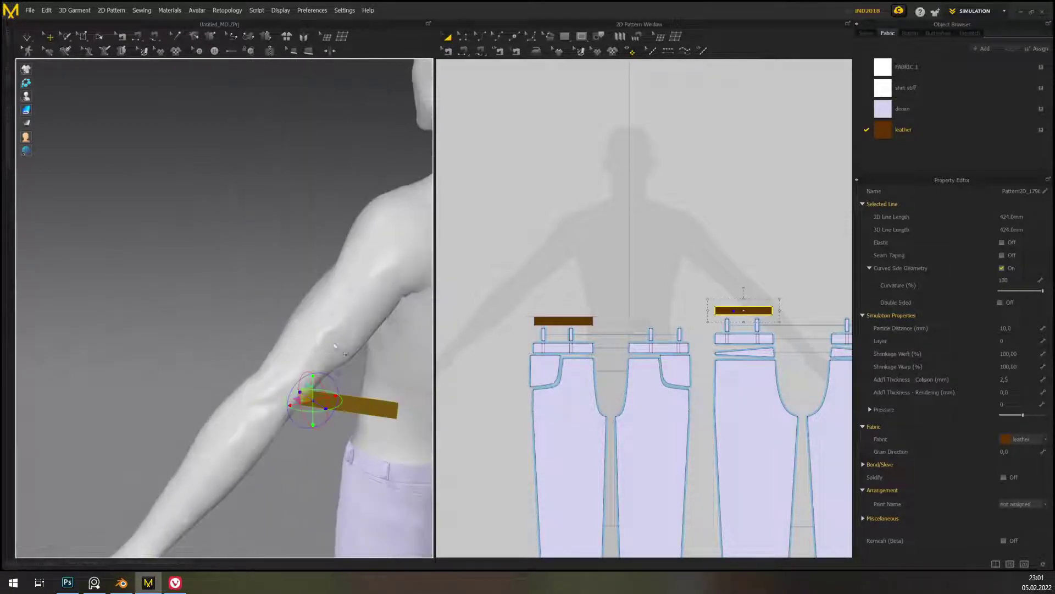
- Lower the back belt piece to waistband height and move and angle it against one side of the back waistband
middle_click_drag(357, 366, 231, 265)
right_click_drag(231, 265, 187, 306)
left_click_drag(139, 229, 156, 323)
right_click_drag(236, 311, 165, 314)
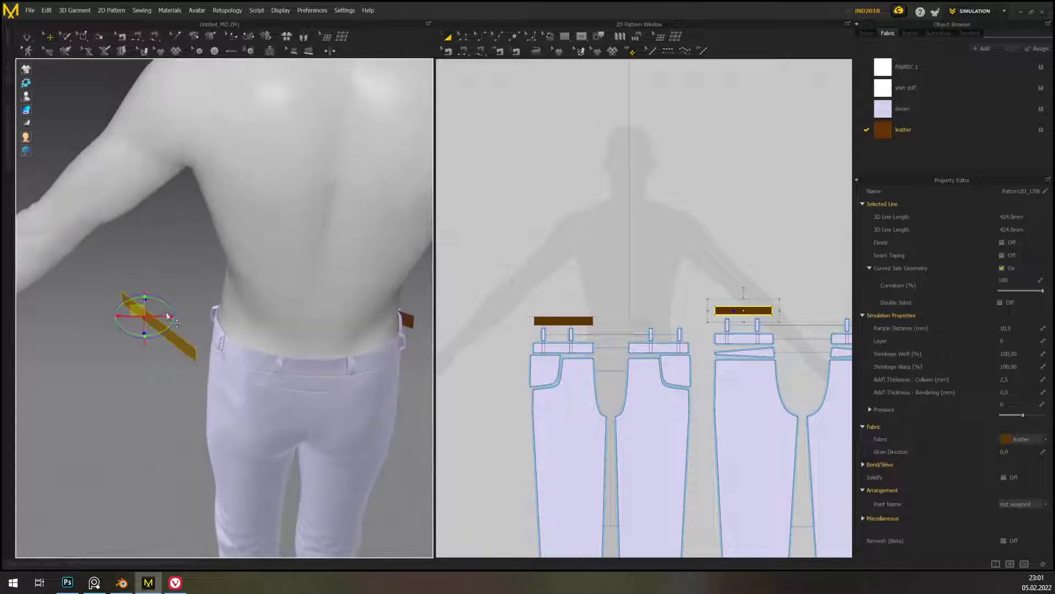
left_click_drag(164, 315, 232, 319)
right_click_drag(284, 346, 328, 311)
left_click_drag(198, 308, 231, 313)
right_click_drag(231, 313, 228, 362)
left_click_drag(206, 351, 210, 342)
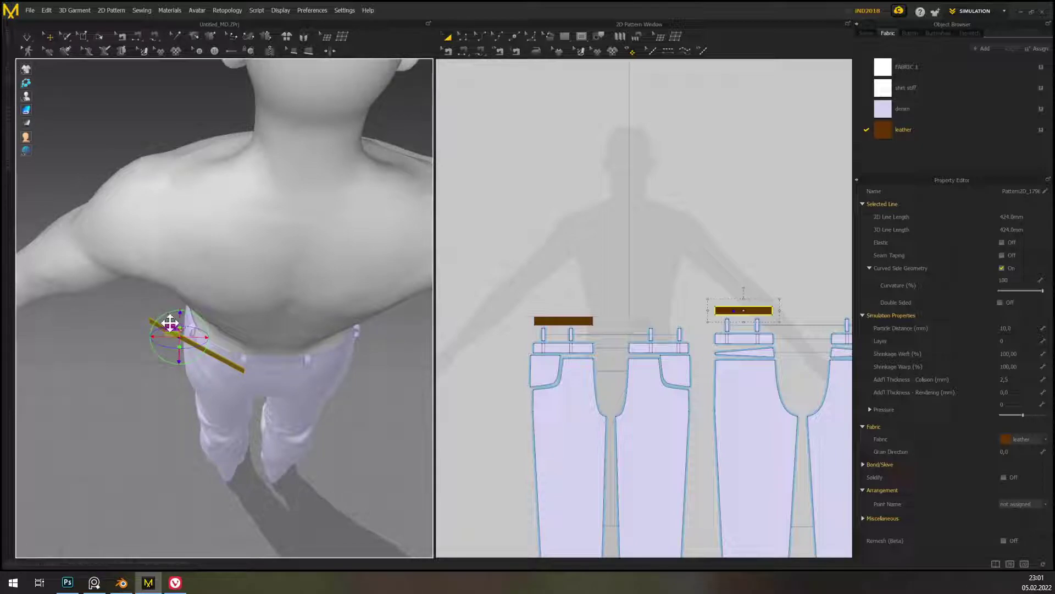
left_click_drag(171, 321, 194, 325)
- Lower the back belt piece slightly in 3D to line it up with the back waistband
left_click(383, 435)
right_click_drag(383, 435, 448, 377)
left_click(323, 223)
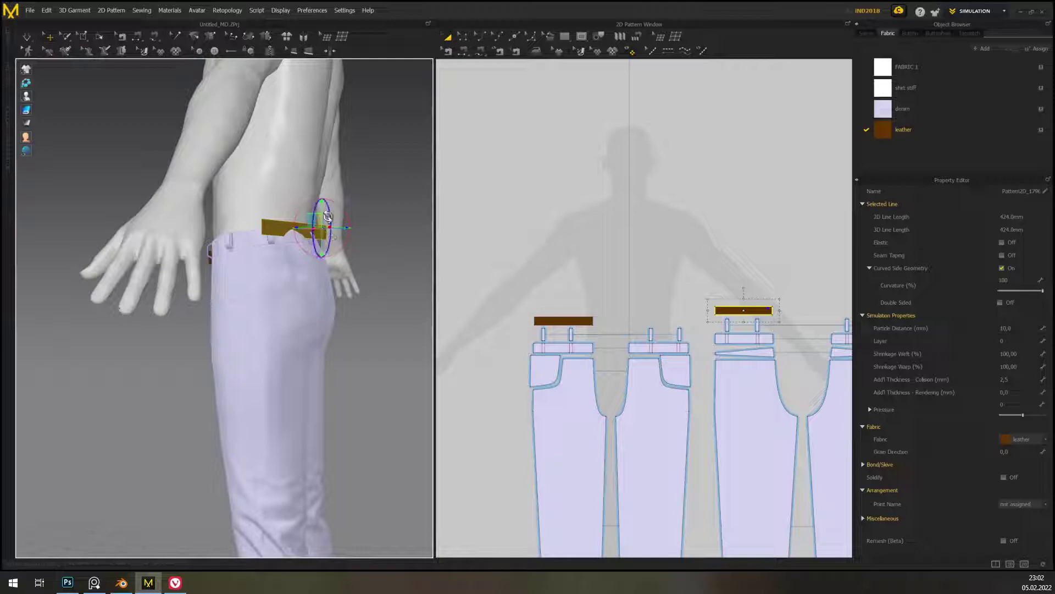
left_click_drag(320, 209, 320, 215)
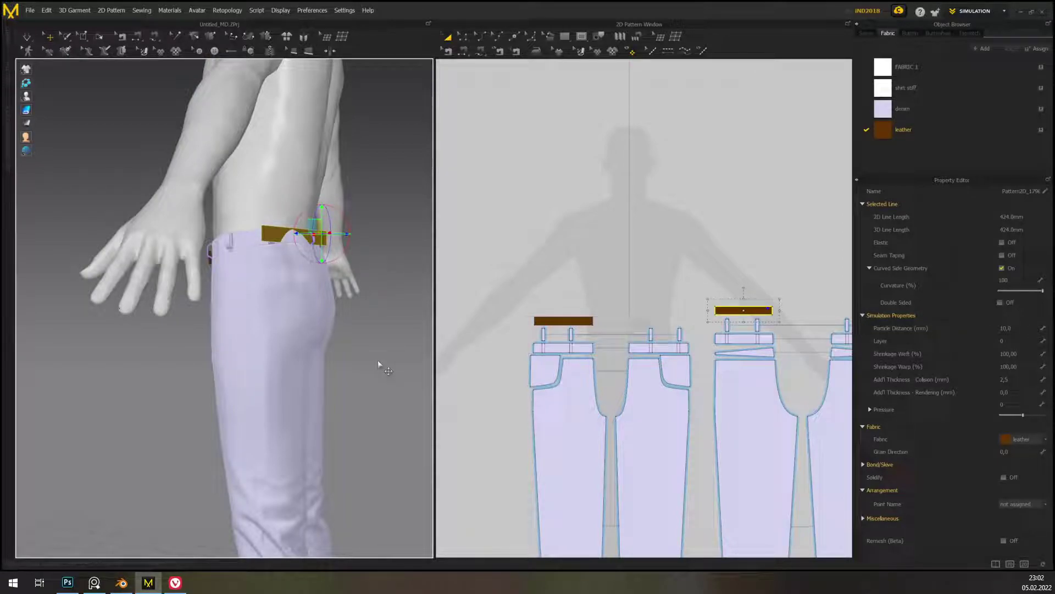
left_click(375, 321)
right_click_drag(375, 321, 371, 350)
- Create a symmetric copy with sewing of the back belt piece above the other back waistband and move it in 3D to the opposite back side
middle_click_drag(692, 251, 642, 256)
left_click(709, 317)
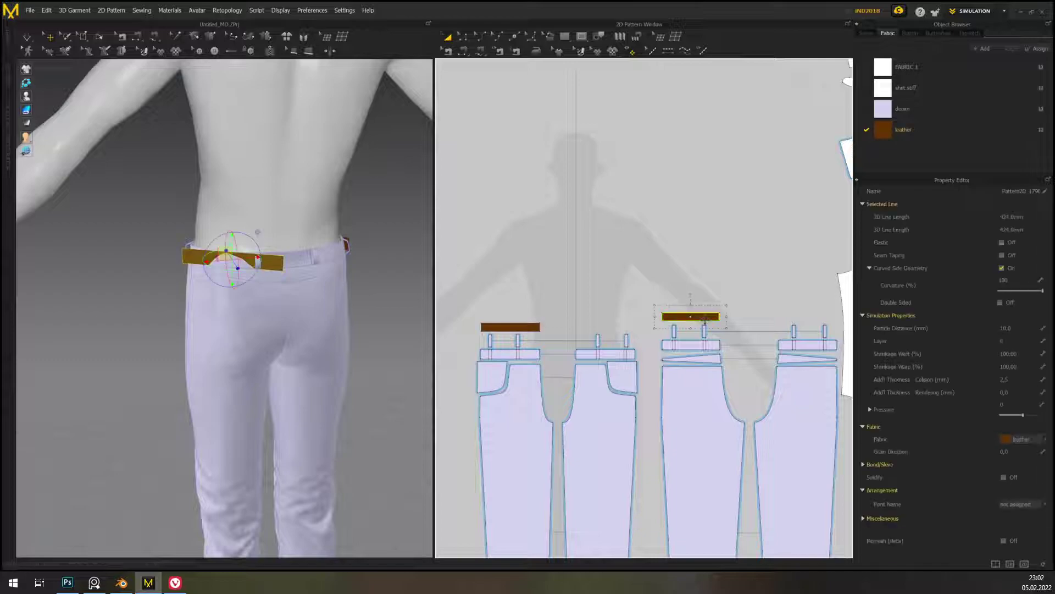
right_click(701, 318)
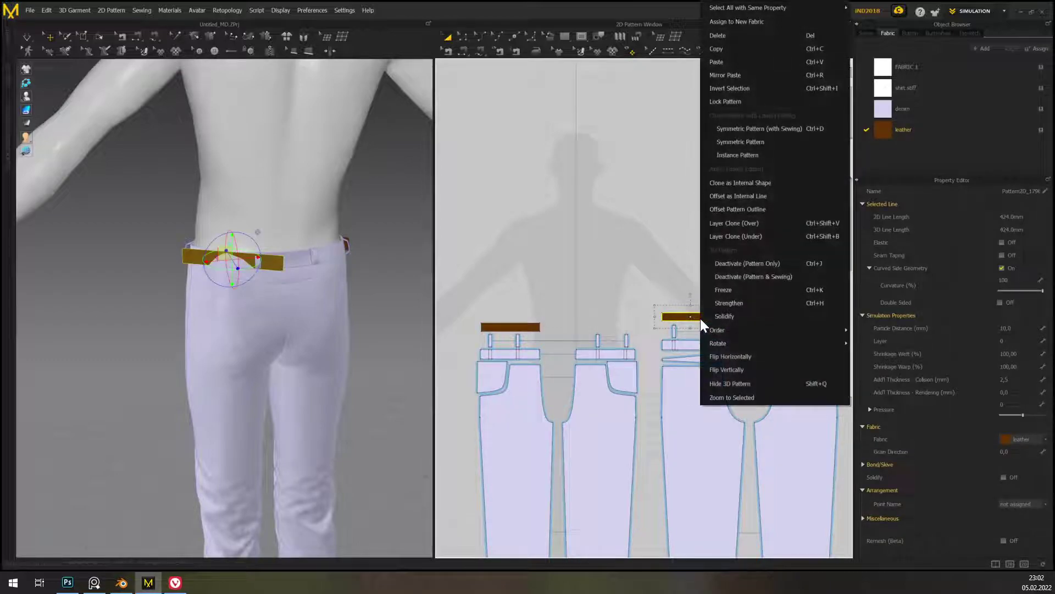
left_click(800, 132)
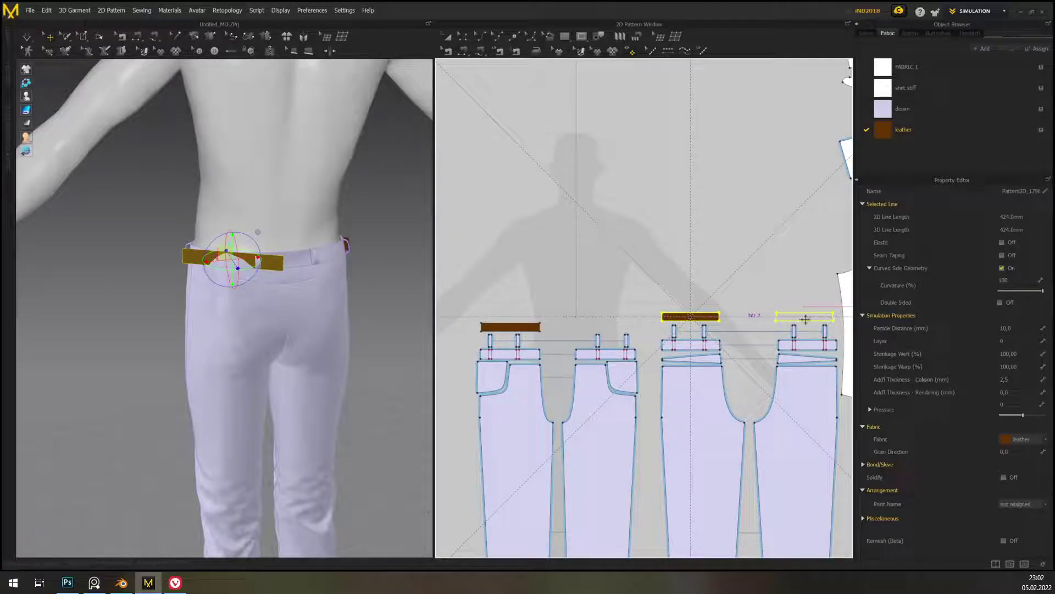
left_click(806, 317)
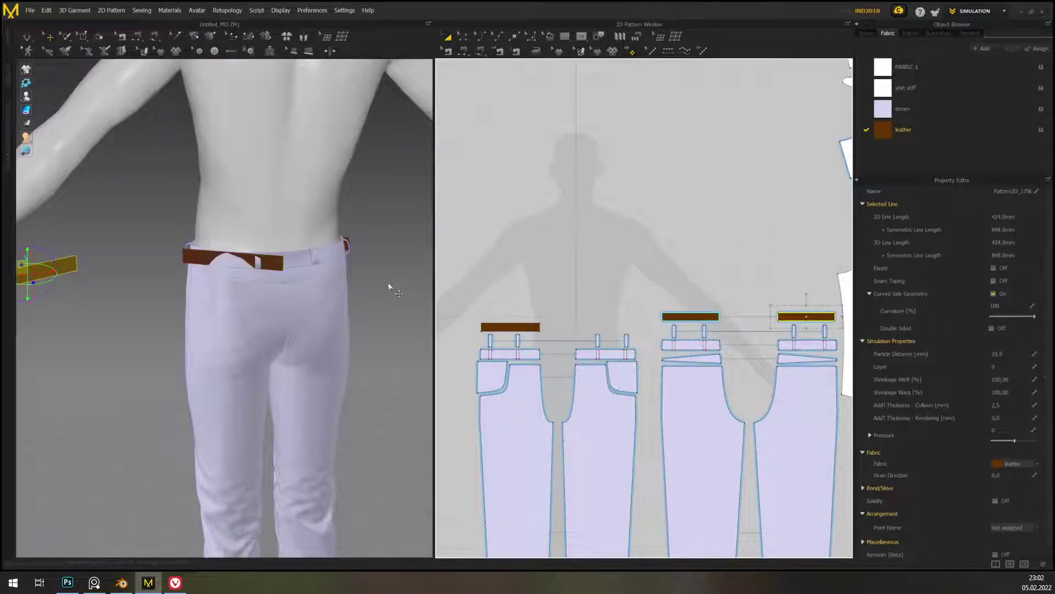
right_click_drag(231, 300, 191, 337)
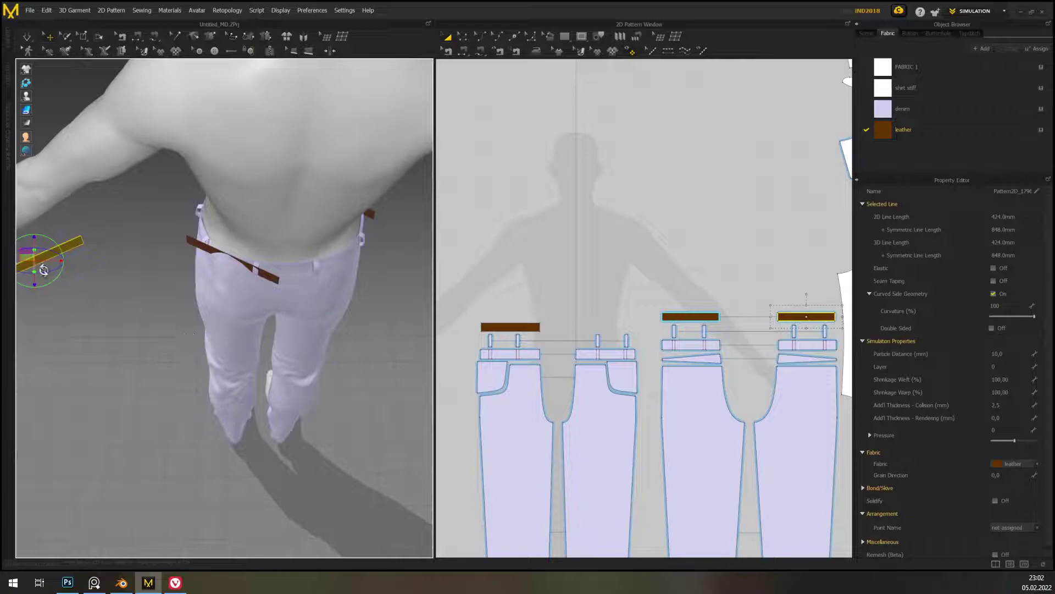
left_click_drag(49, 259, 353, 267)
- Create a symmetric copy with sewing of the front belt piece and place it above the other front waistband
left_click(529, 327)
right_click(529, 330)
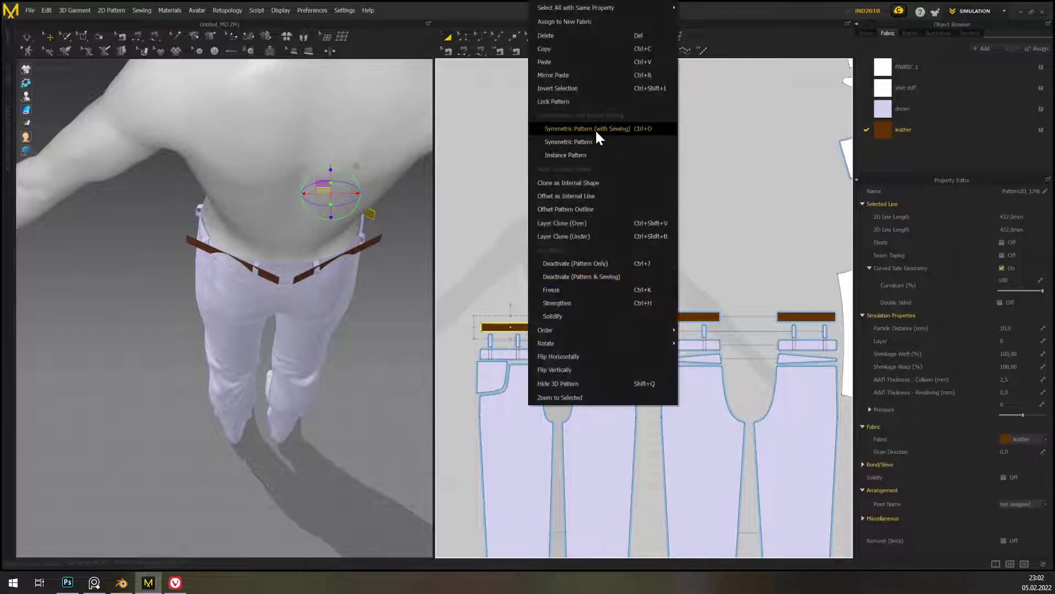
left_click(596, 130)
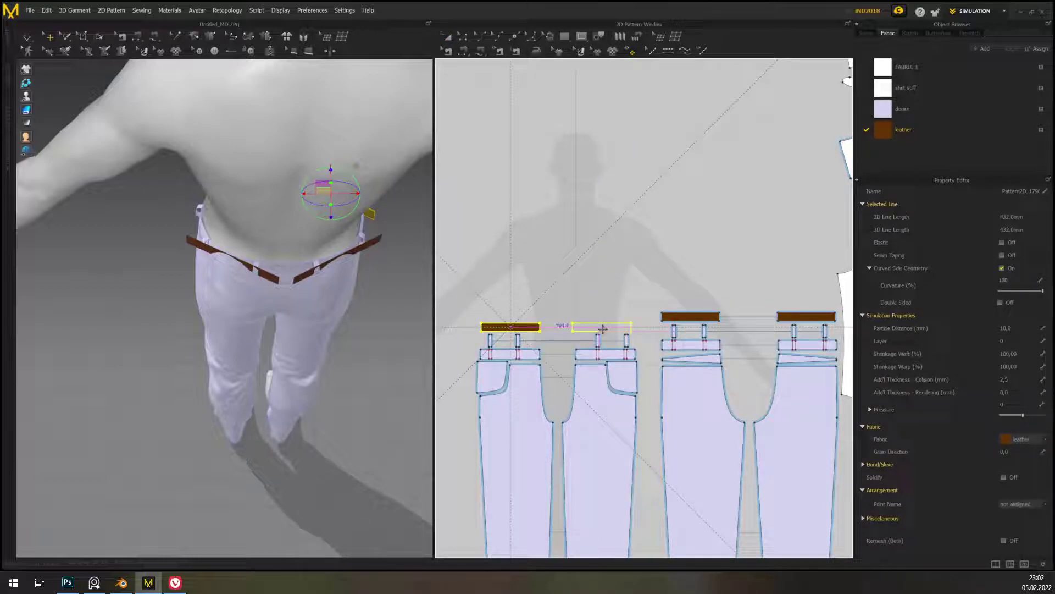
left_click(611, 336)
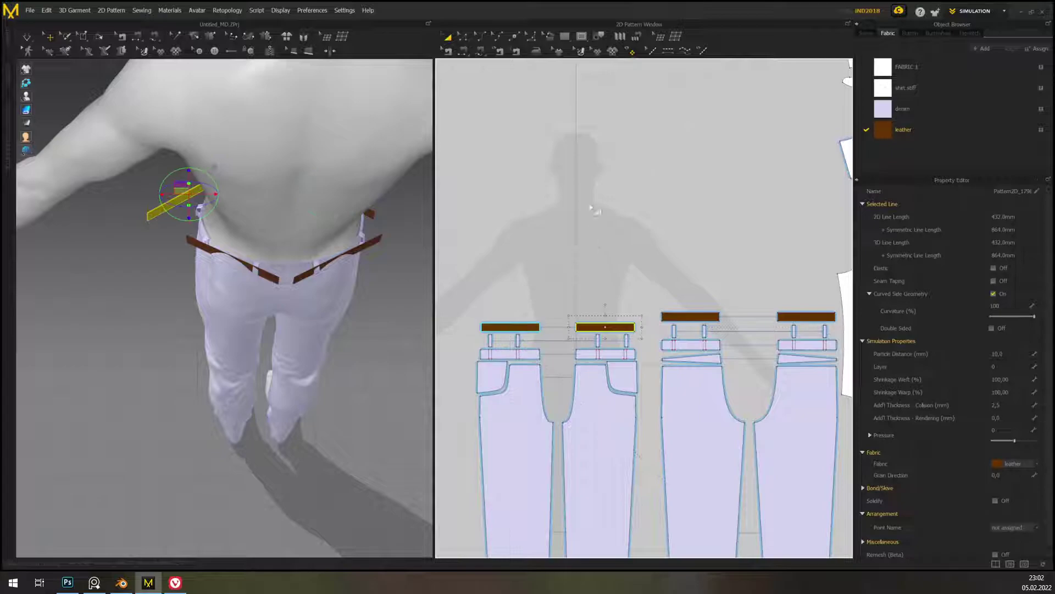
- Sew the belt pieces' short ends together at the centre front, at the centre back and between front and back at the sides
left_click(467, 50)
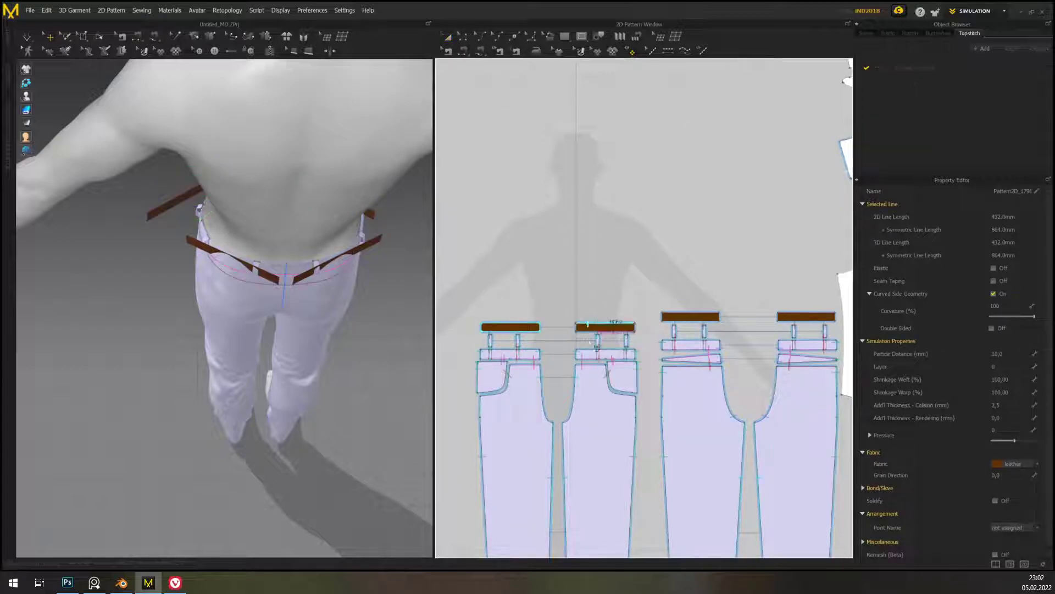
left_click(550, 331)
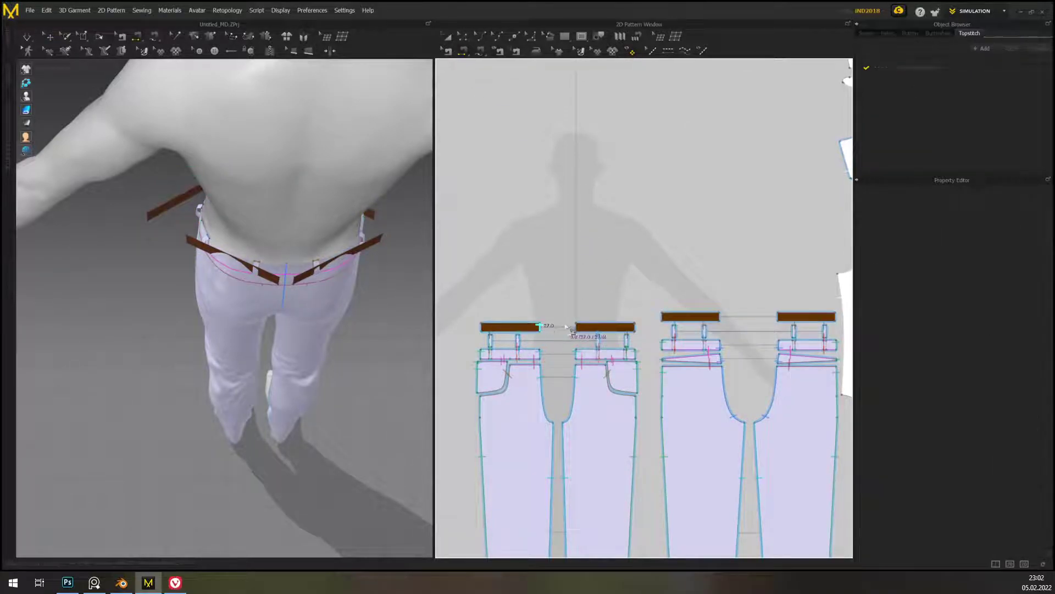
left_click(617, 332)
left_click(719, 318)
left_click(780, 319)
left_click(636, 328)
left_click(663, 317)
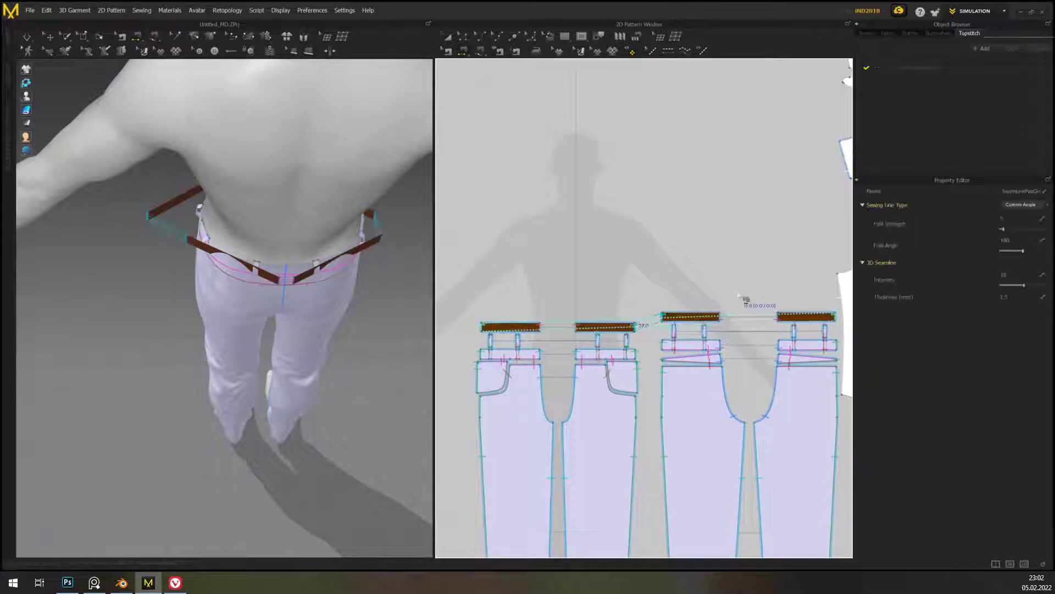
- Move the mirrored front belt piece in 3D against its side of the front waistband
right_click_drag(308, 330, 410, 291)
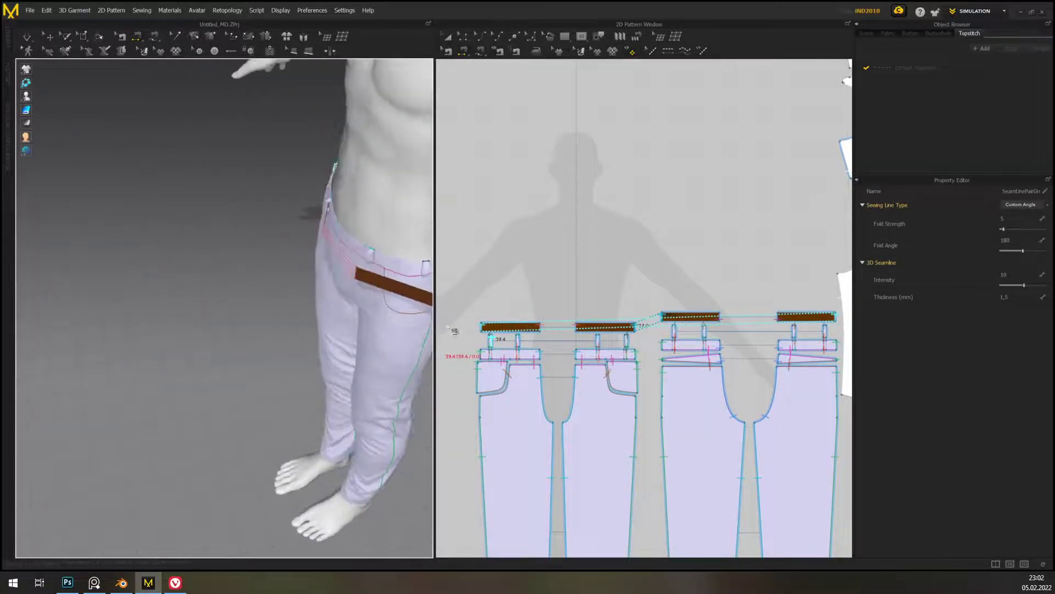
left_click(443, 35)
left_click(383, 294)
right_click_drag(383, 294, 407, 341)
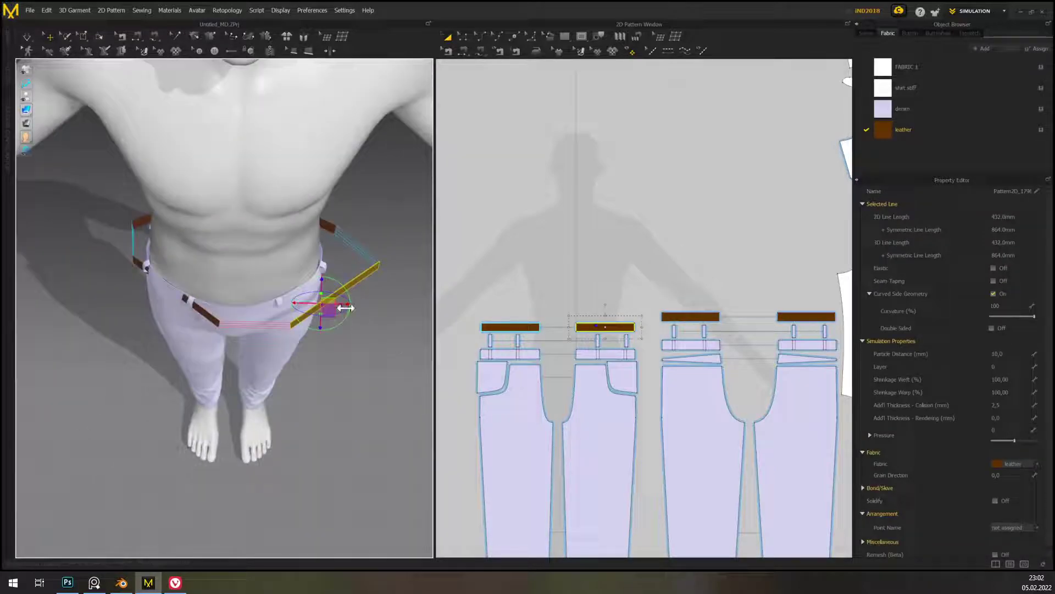
left_click_drag(347, 298, 298, 298)
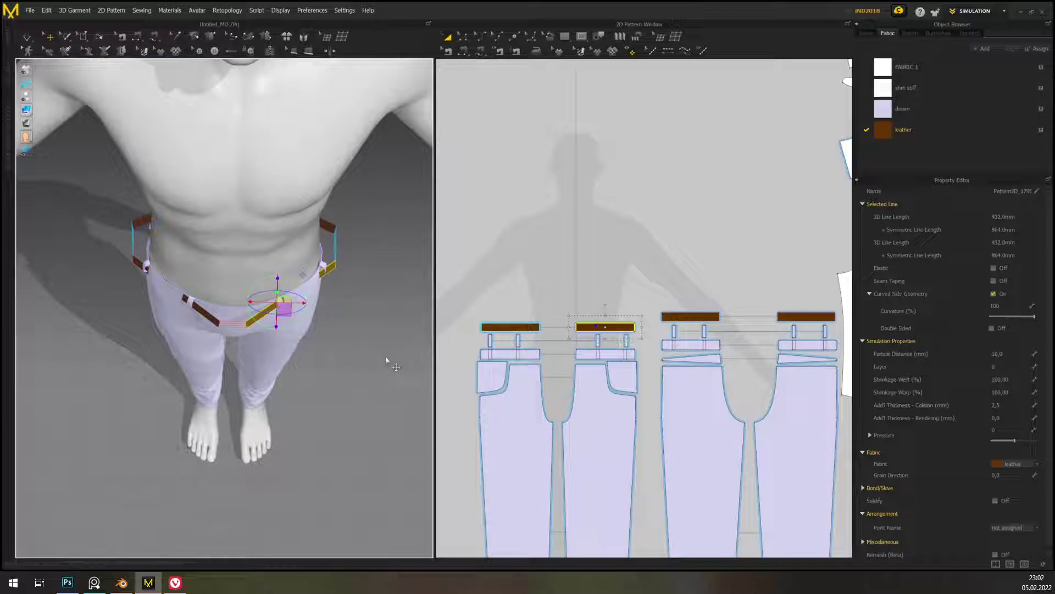
left_click(599, 258)
- Set the simulation layer of the leather belt pieces to 1 and simulate the belt around the waist
left_click(604, 327)
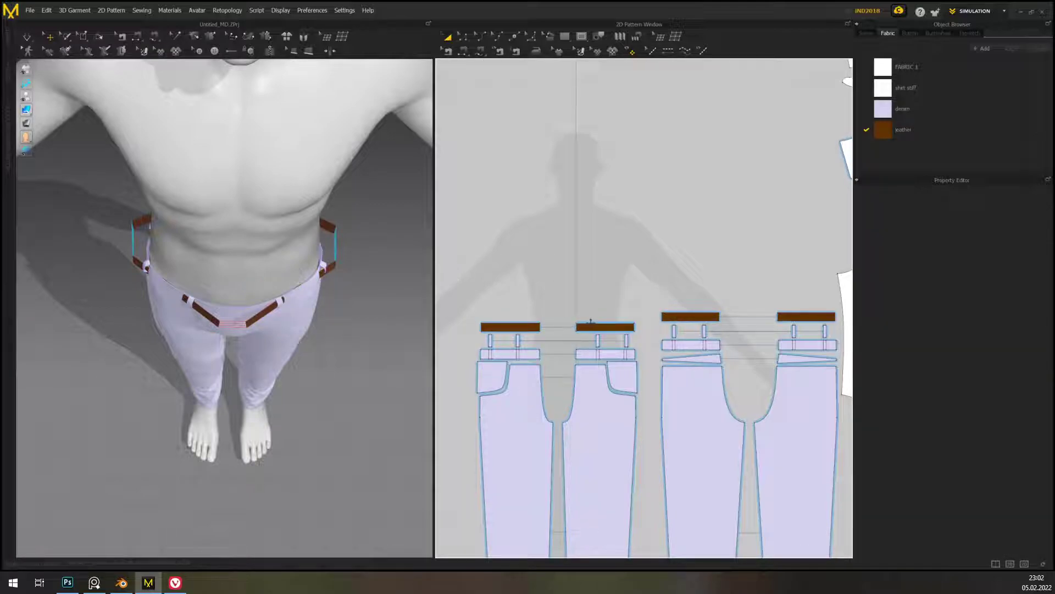
left_click(797, 316, "shift")
left_click(1011, 367)
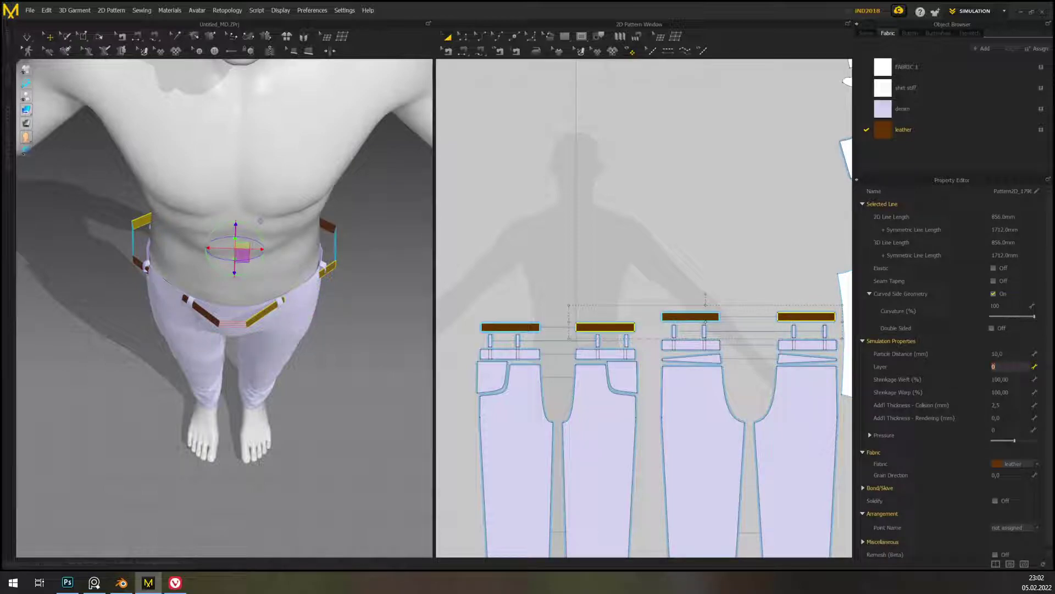
type("1")
left_click(693, 318)
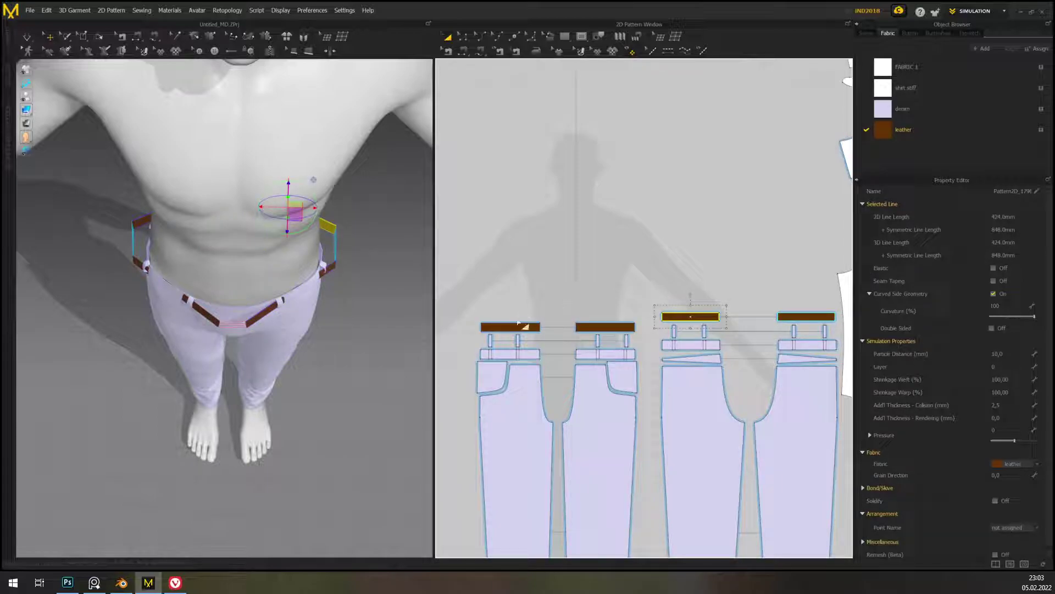
left_click(571, 308)
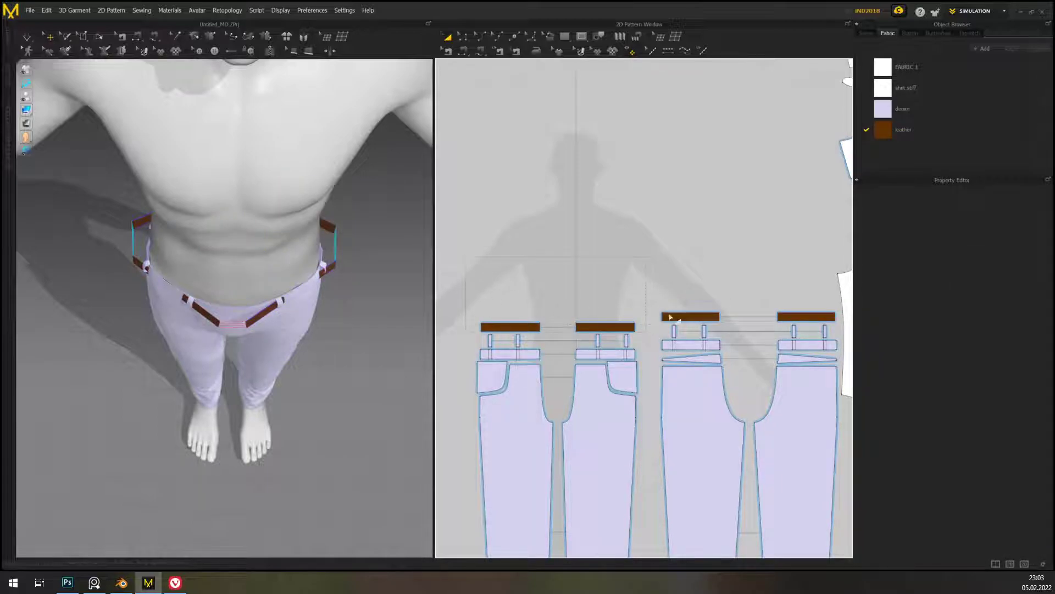
left_click_drag(666, 322, 672, 320)
left_click_drag(839, 326, 840, 328, "shift")
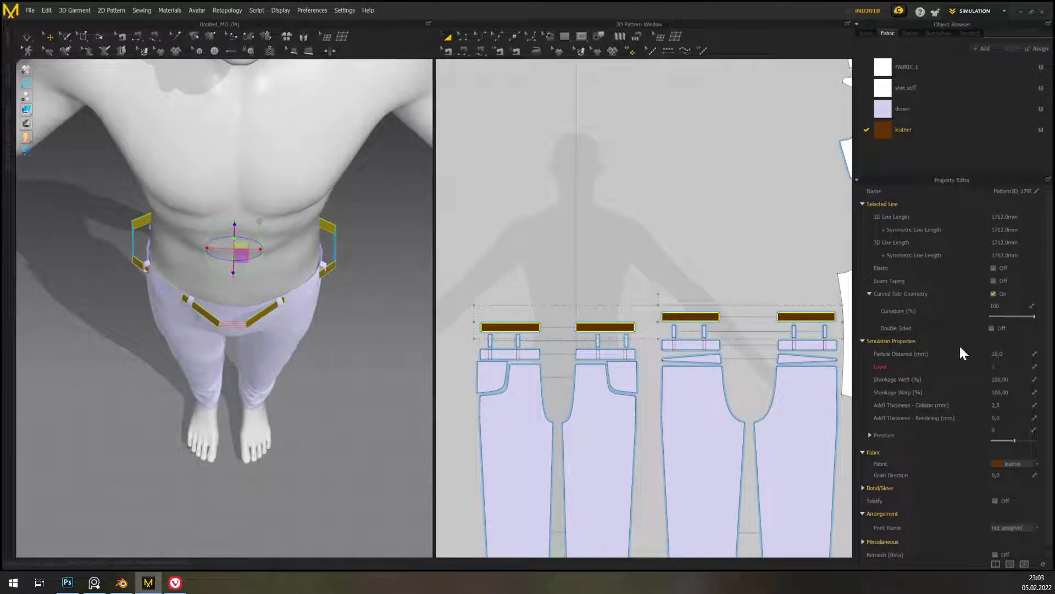
left_click(466, 297)
right_click_drag(356, 388, 355, 347)
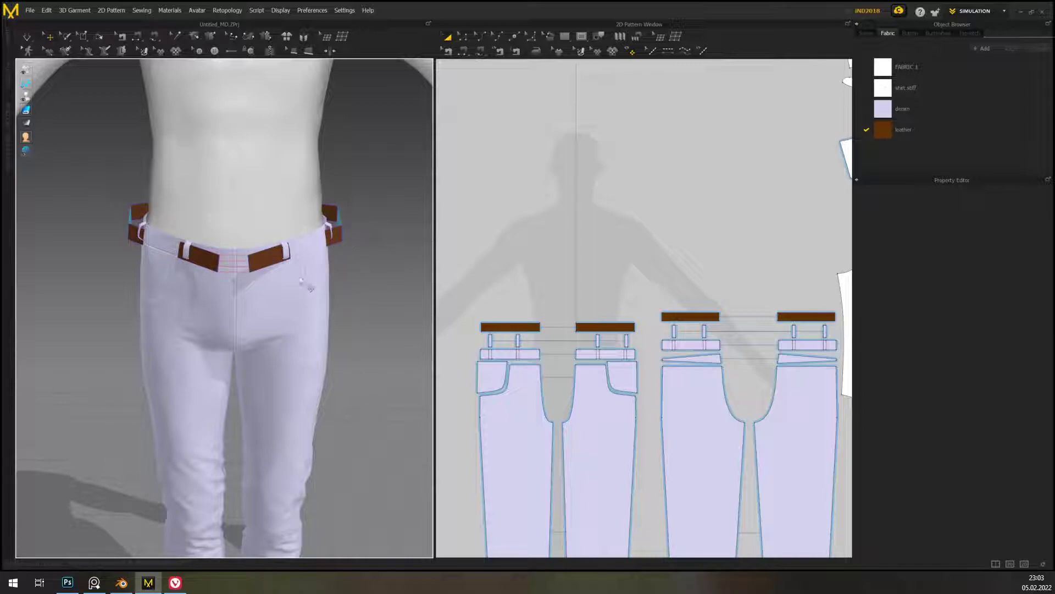
middle_click_drag(375, 331, 354, 308)
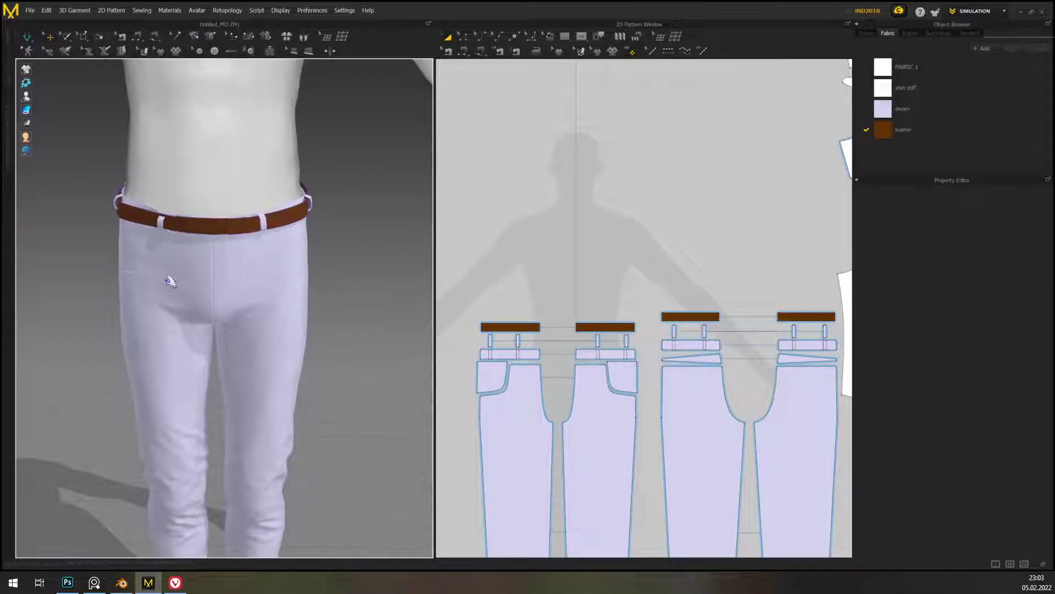
- Simulate the garment further so the leather belt settles against the front and side belt loops
scroll(184, 252, "up", 4)
middle_click_drag(189, 247, 311, 400)
right_click_drag(311, 401, 322, 339)
left_click(283, 223)
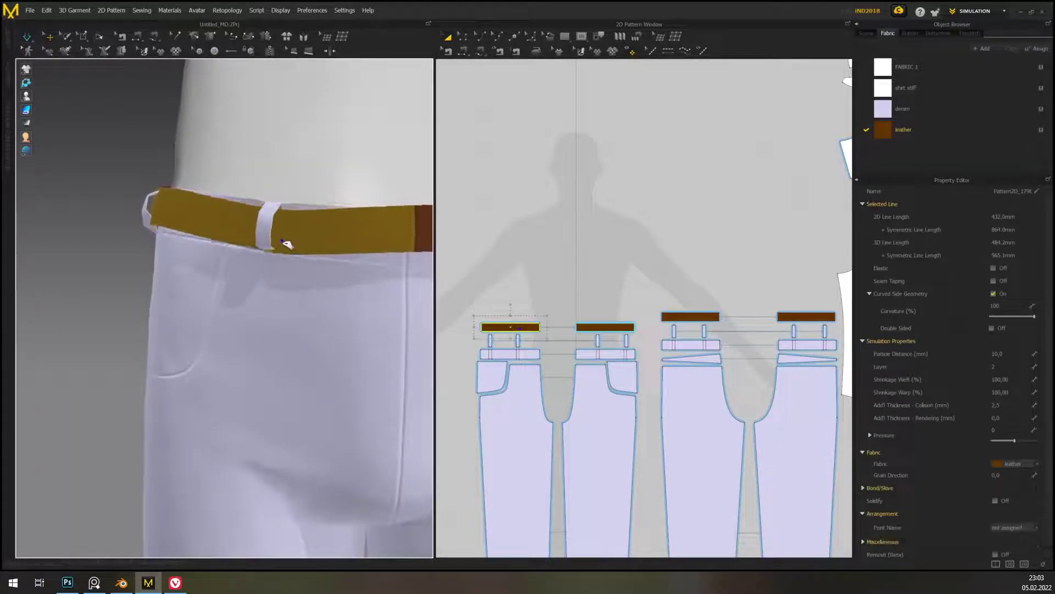
scroll(290, 165, "up", 4)
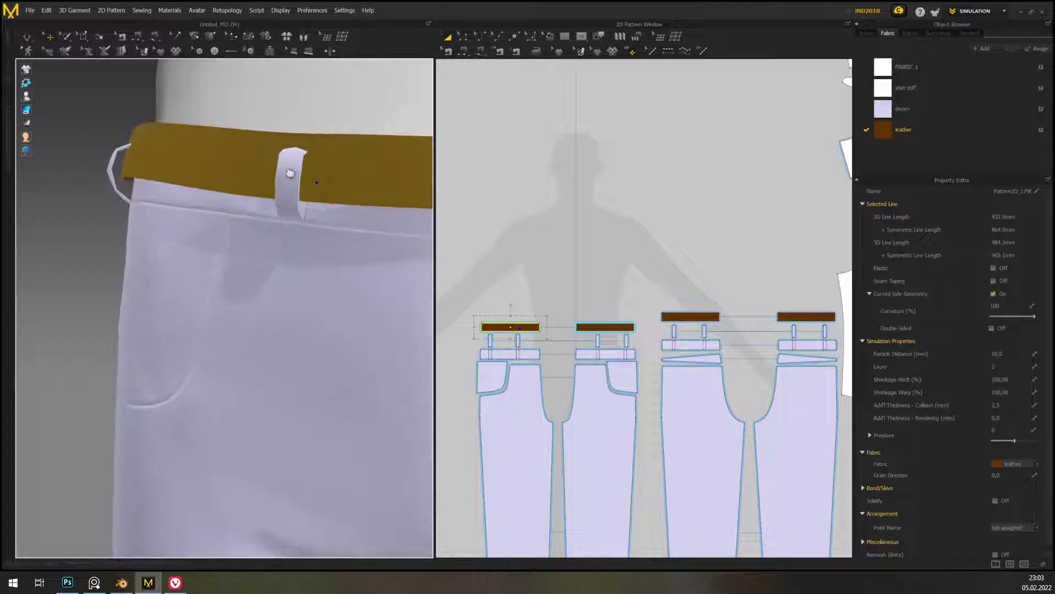
key("space")
left_click_drag(83, 243, 74, 283)
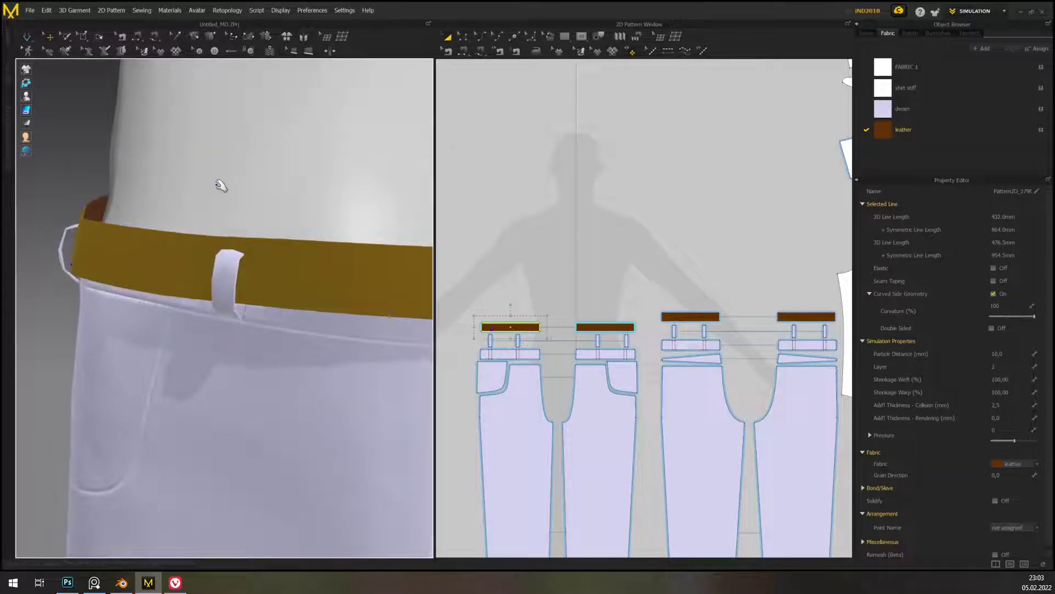
scroll(223, 187, "down", 3)
middle_click_drag(234, 191, 26, 179)
key("space")
right_click_drag(242, 190, 261, 257)
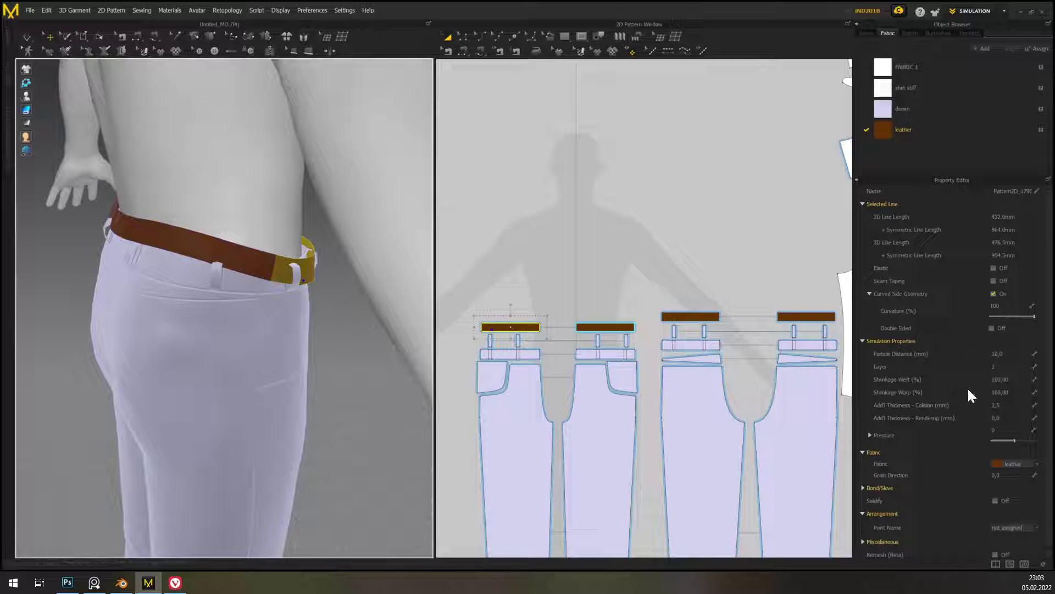
- Set the particle distance of the belt loops and the two back belt pieces to 5 mm
right_click_drag(510, 285, 484, 295)
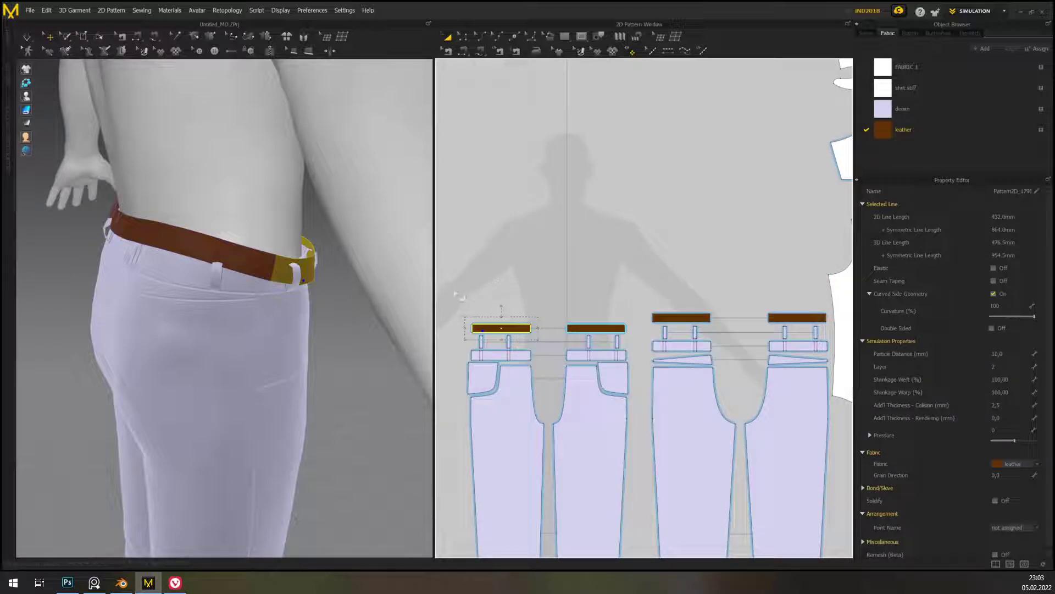
left_click(459, 296)
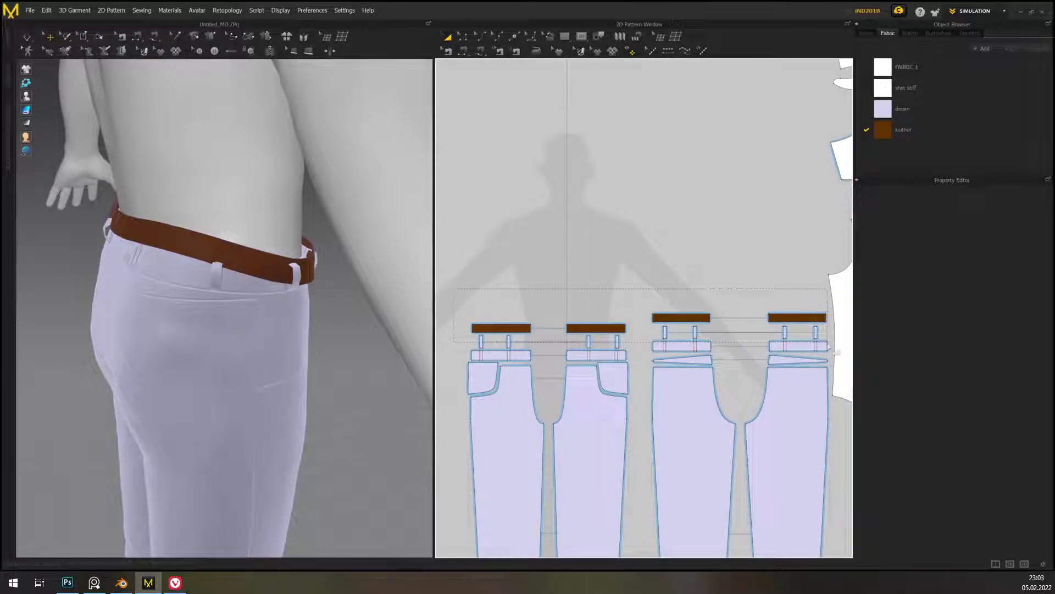
left_click_drag(828, 346, 821, 349)
left_click_drag(448, 303, 635, 361)
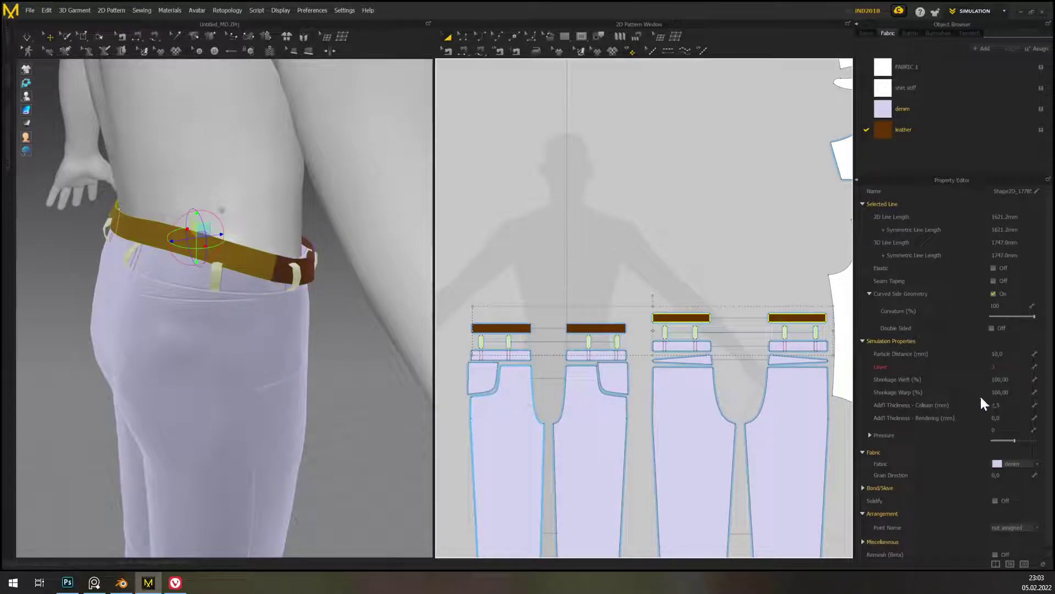
left_click(1005, 354)
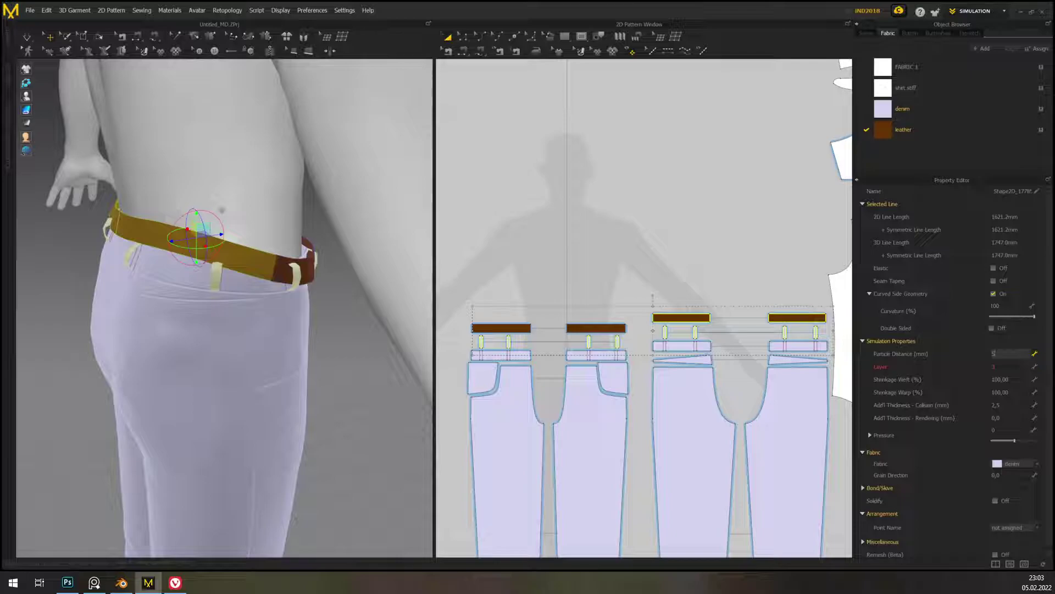
key("Return")
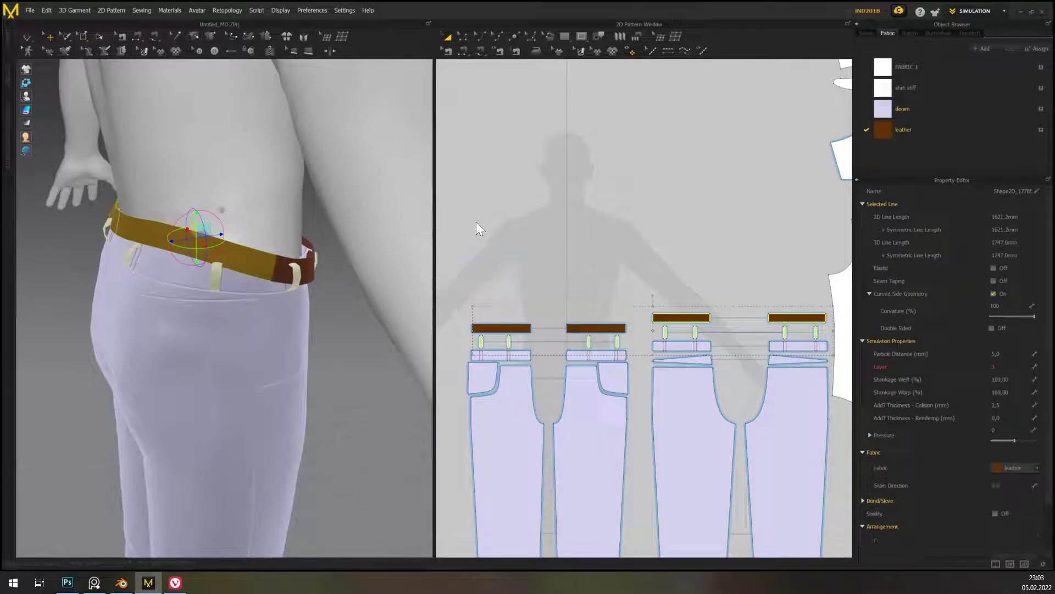
left_click(460, 319)
- Select all four leather belt pieces around the waist
middle_click_drag(341, 326, 405, 369)
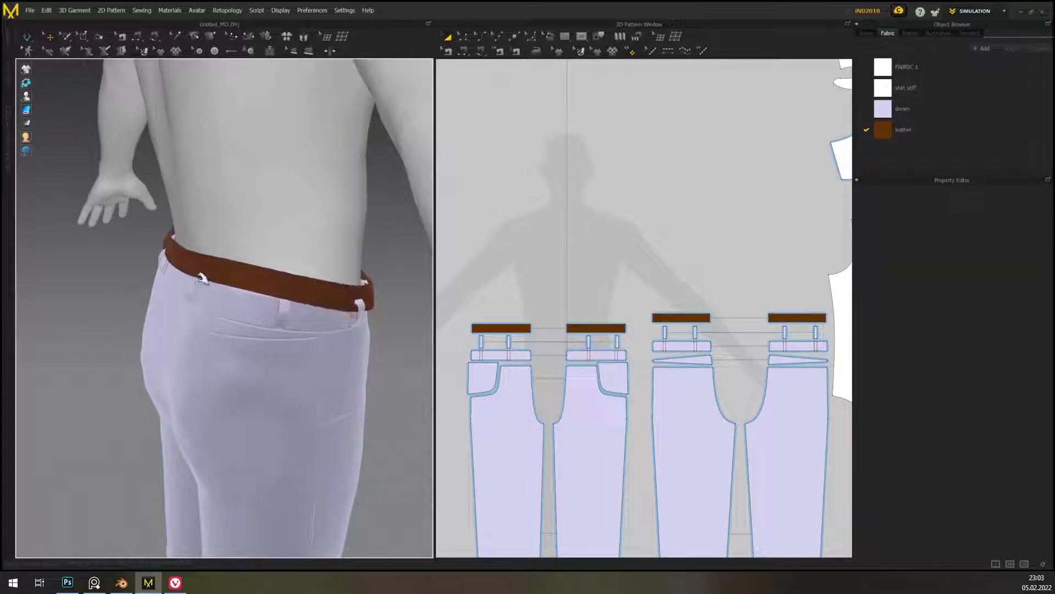
left_click(336, 309)
right_click_drag(394, 322, 308, 313)
left_click(314, 352, "shift")
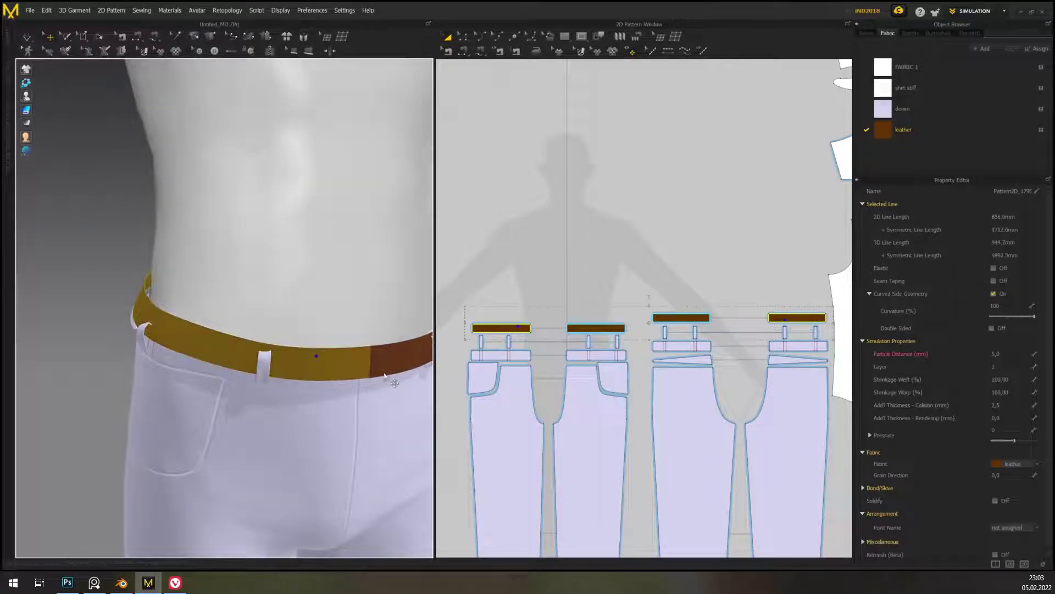
right_click_drag(315, 351, 173, 362)
right_click_drag(334, 377, 247, 369)
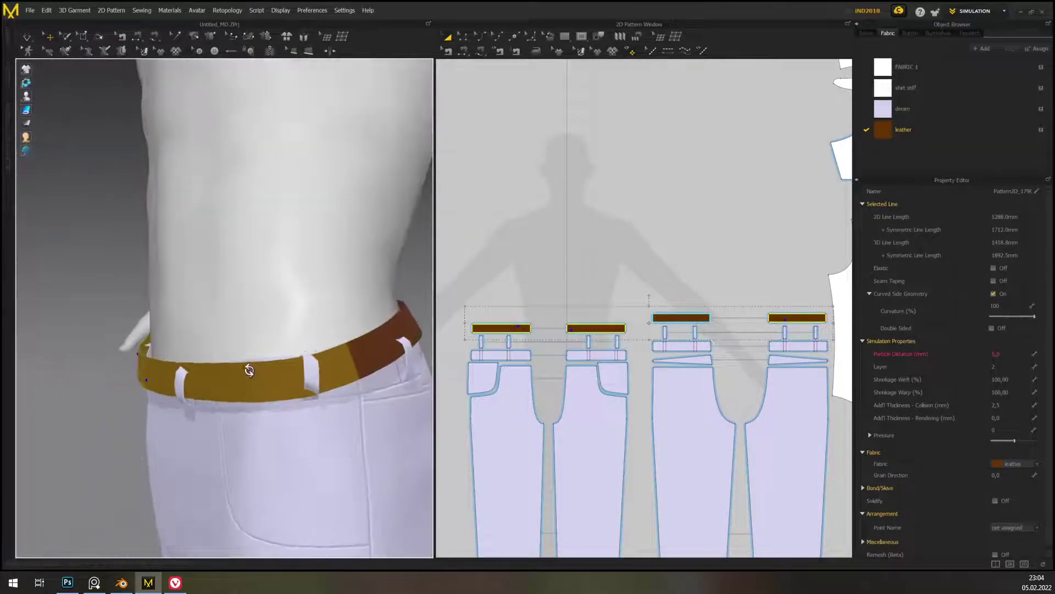
- Try resetting the 2D and 3D arrangement of the selected belt pieces
right_click(362, 355)
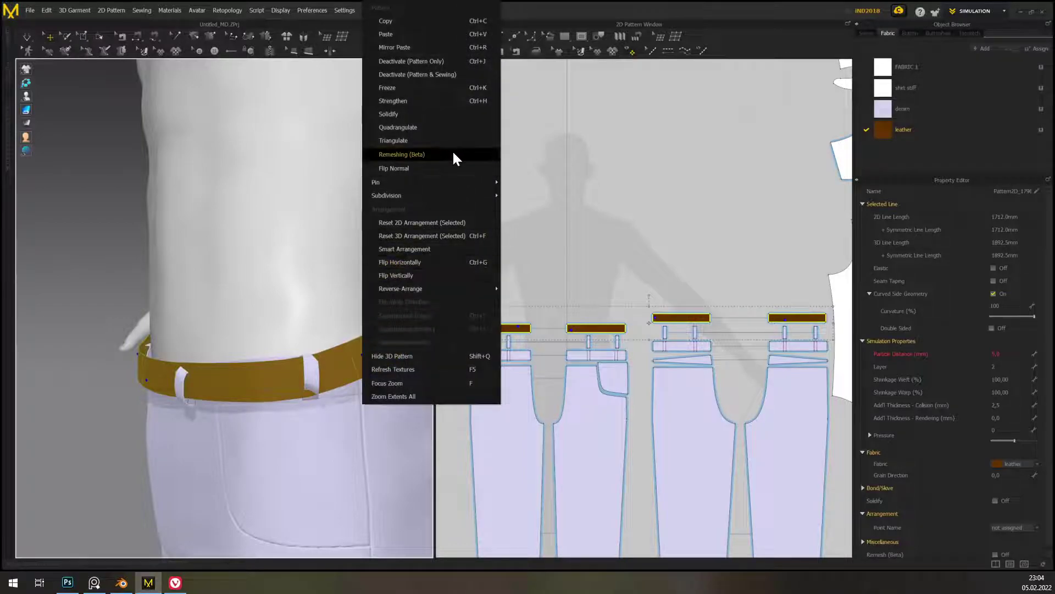
left_click(447, 224)
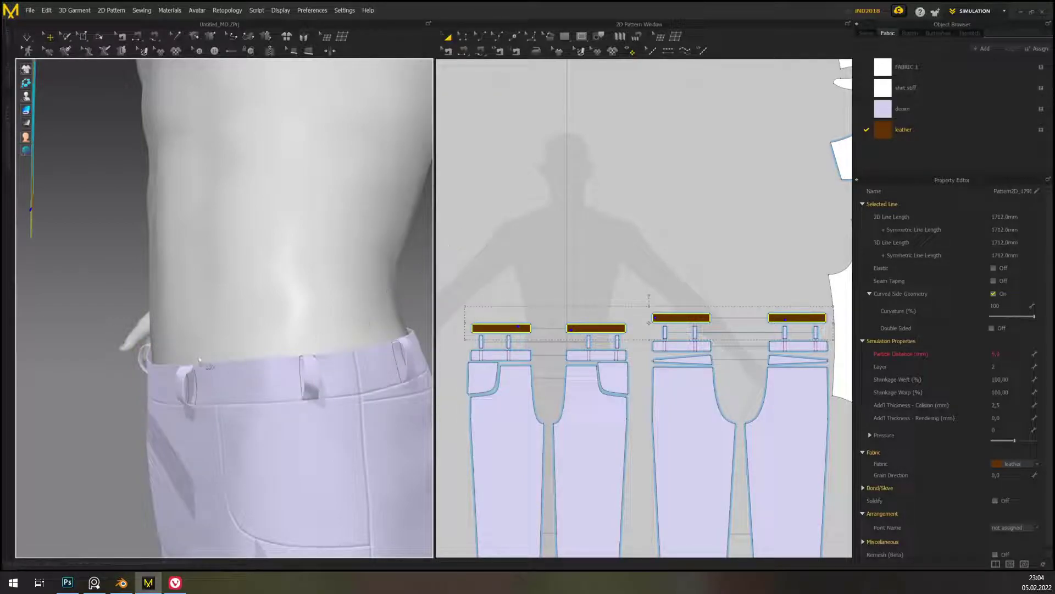
right_click_drag(209, 366, 202, 365)
key("ctrl+z")
right_click(325, 331)
left_click(419, 236)
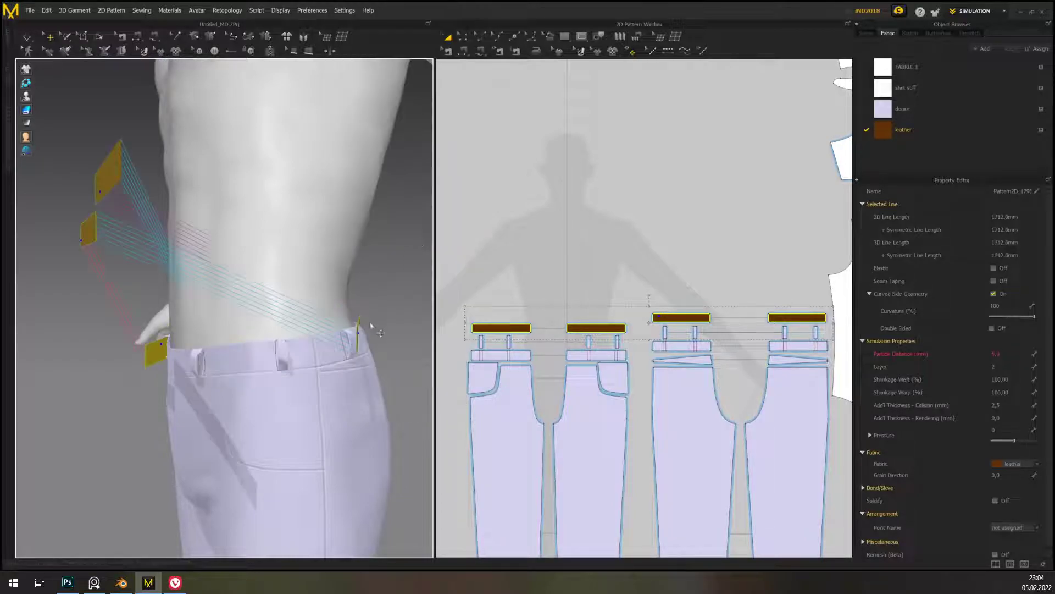
key("ctrl+z")
- Pull the simulated belt down over the front pocket area so it runs through the side and front loops
right_click_drag(370, 325, 428, 346)
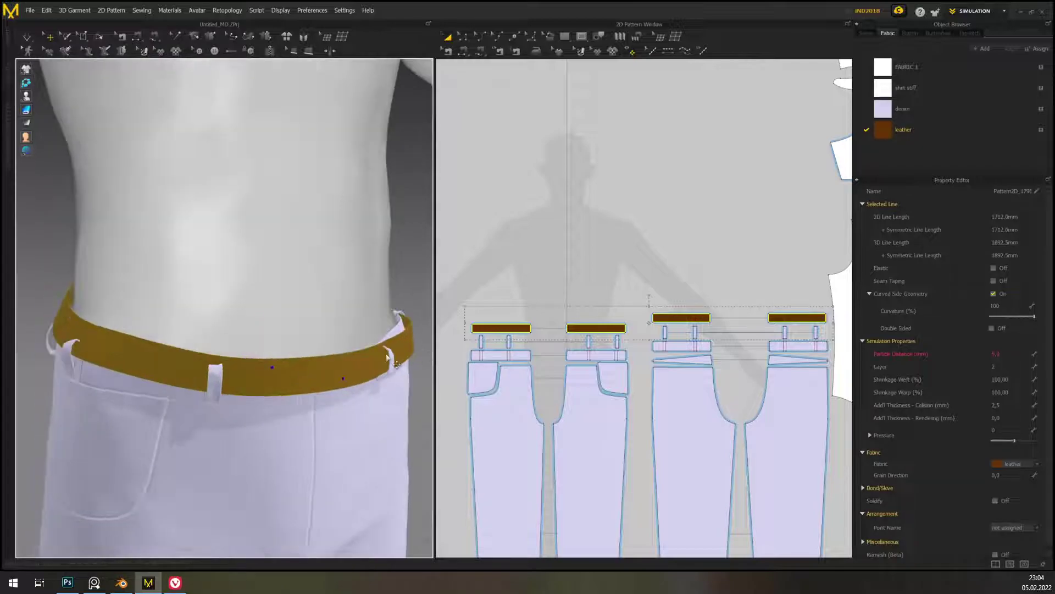
right_click_drag(247, 294, 245, 240)
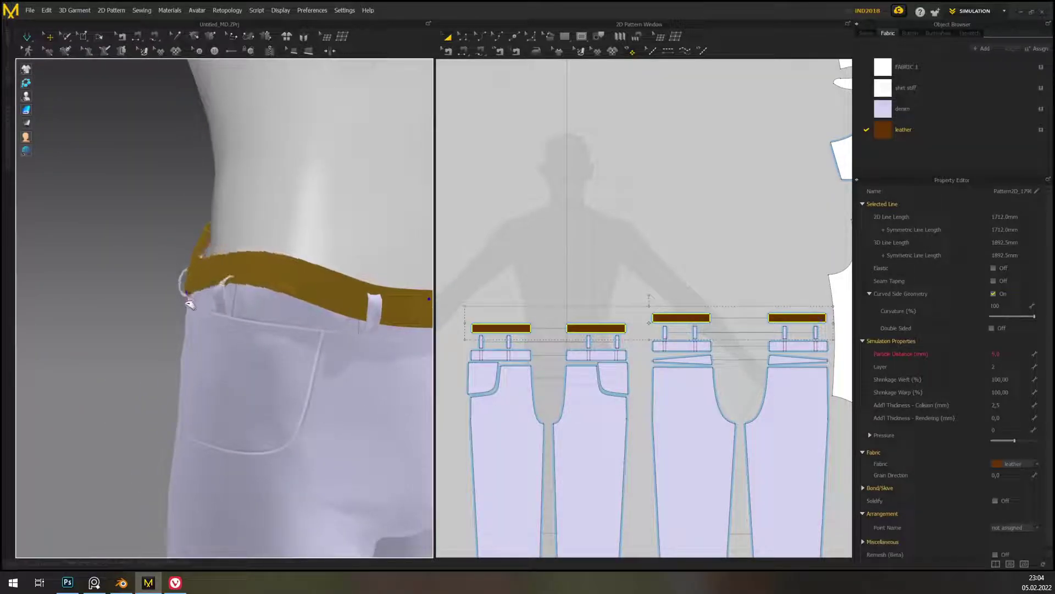
left_click_drag(189, 303, 189, 321)
left_click_drag(246, 283, 221, 320)
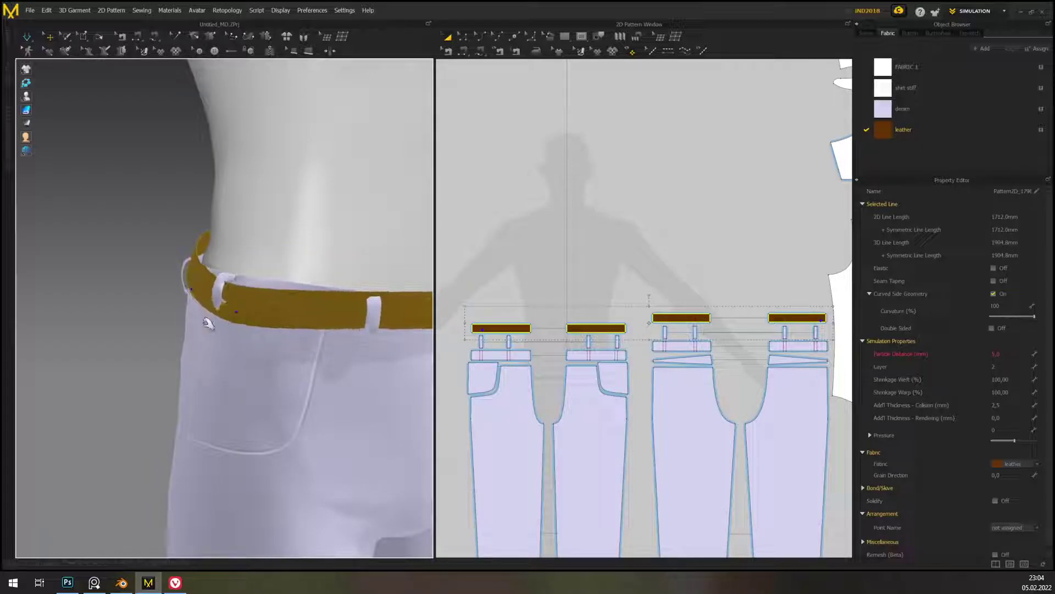
- Pull the belt down around the centre back so it sits behind the back belt loops
right_click_drag(132, 337, 367, 359)
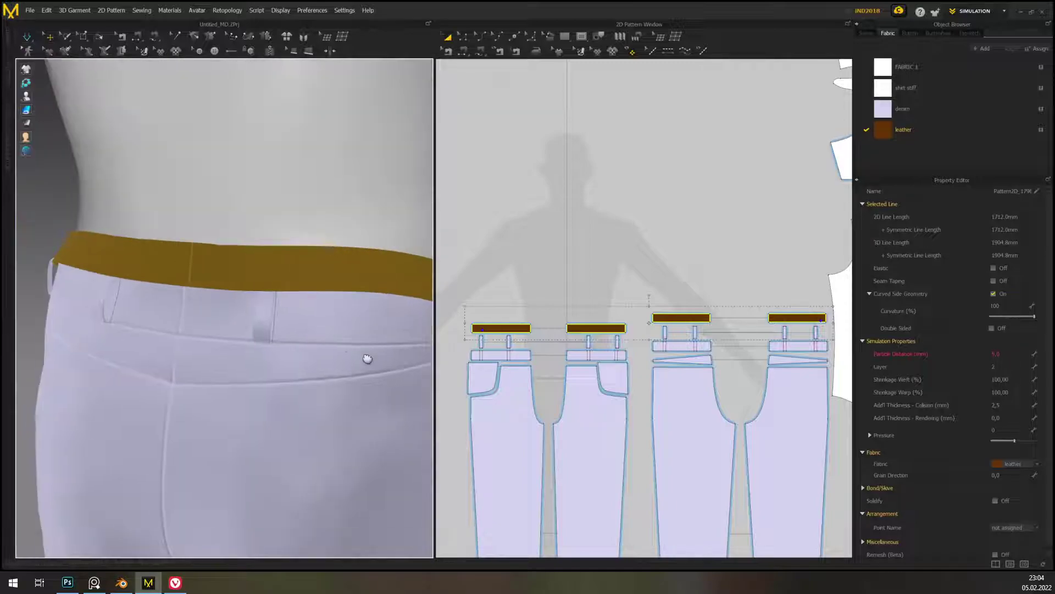
left_click_drag(283, 298, 285, 340)
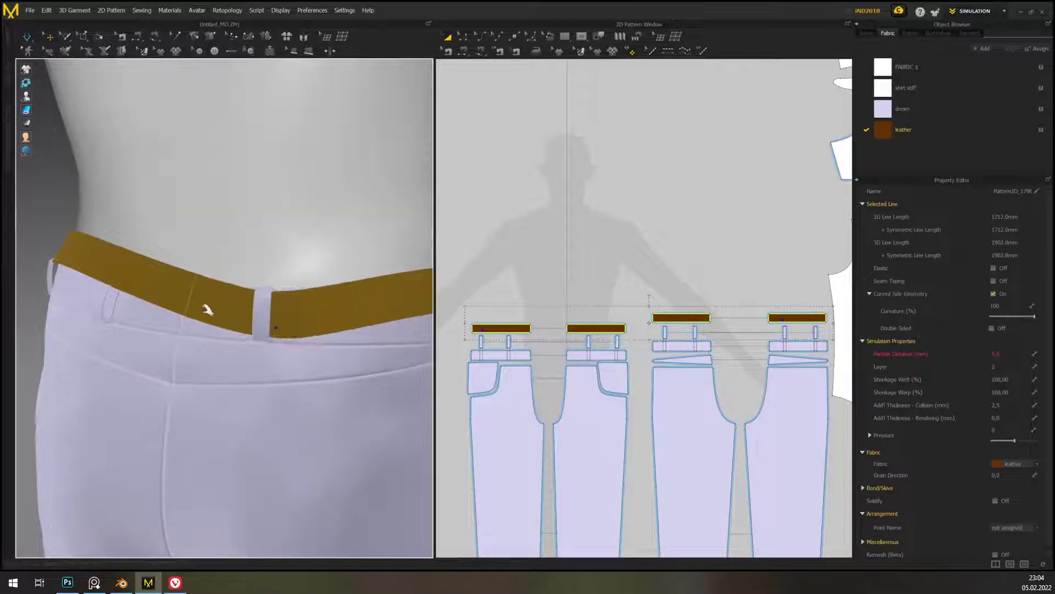
left_click_drag(142, 286, 153, 353)
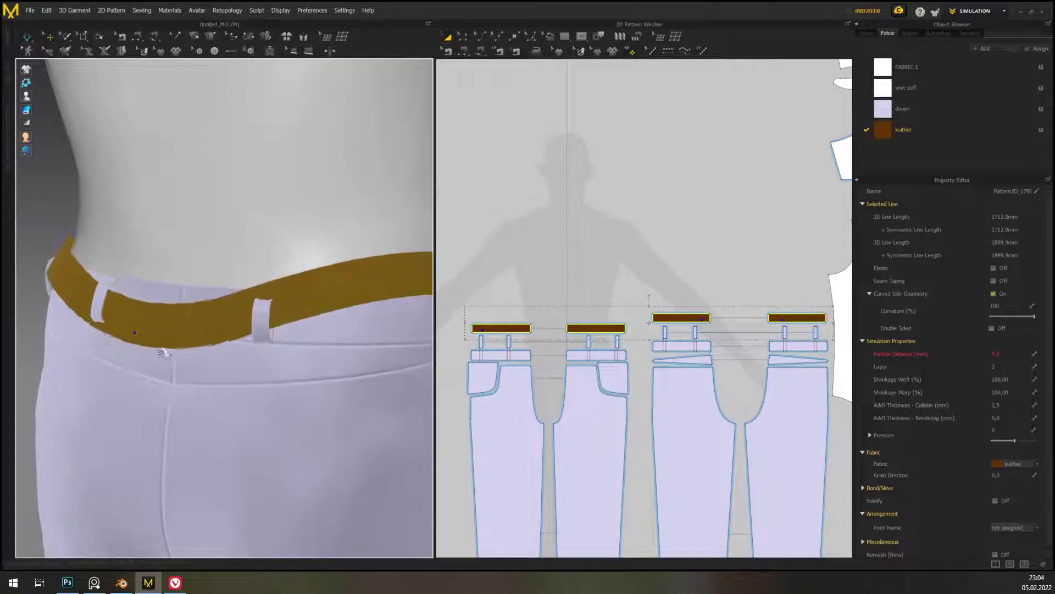
left_click_drag(314, 291, 311, 355)
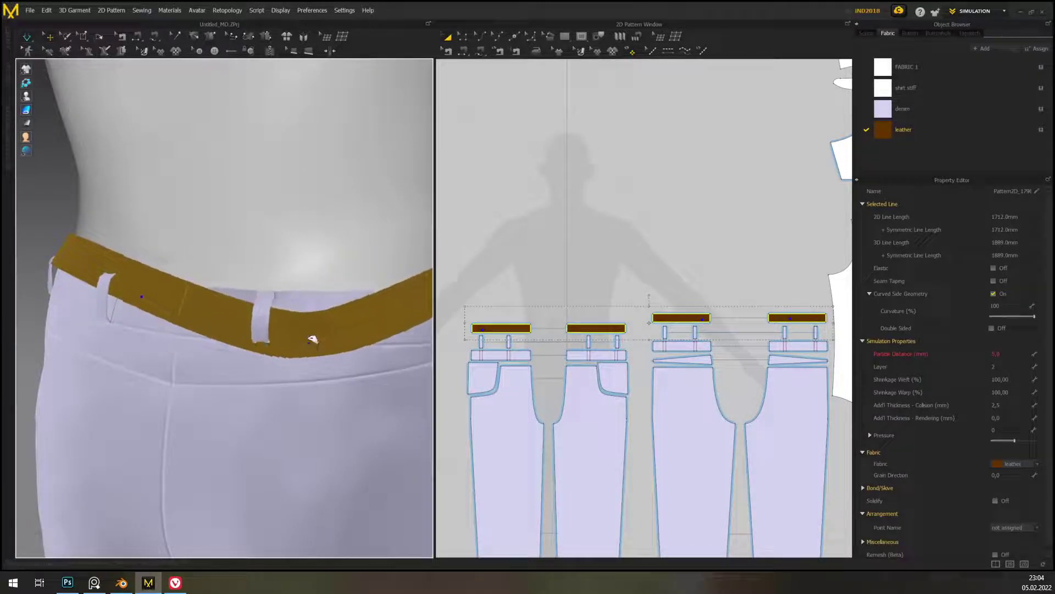
- Pull the belt down at the opposite hip to seat it in the loops at the side
right_click_drag(374, 273, 130, 269)
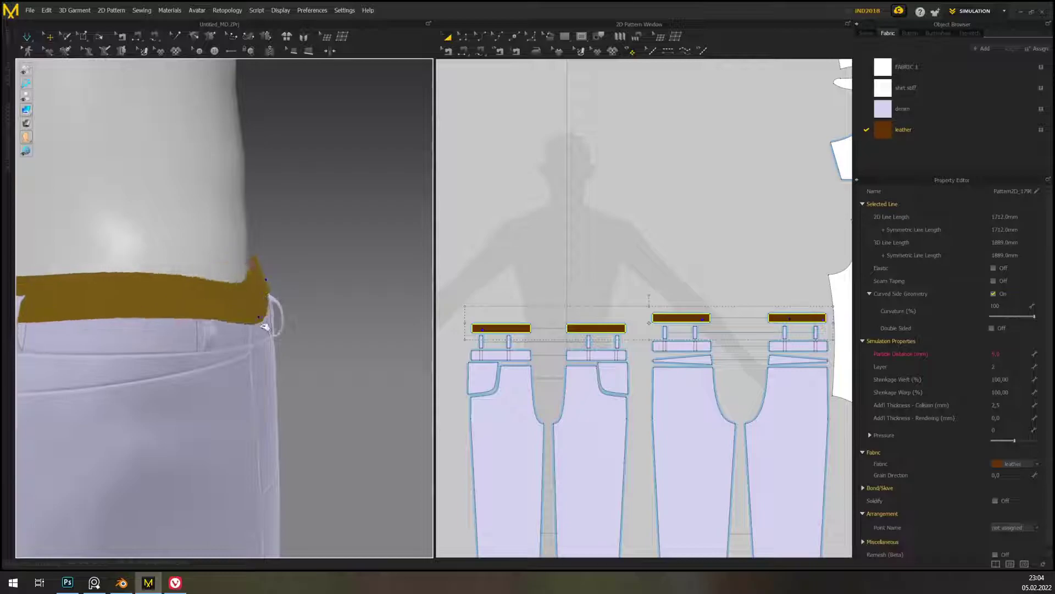
left_click_drag(265, 371, 251, 361)
right_click_drag(235, 345, 330, 321)
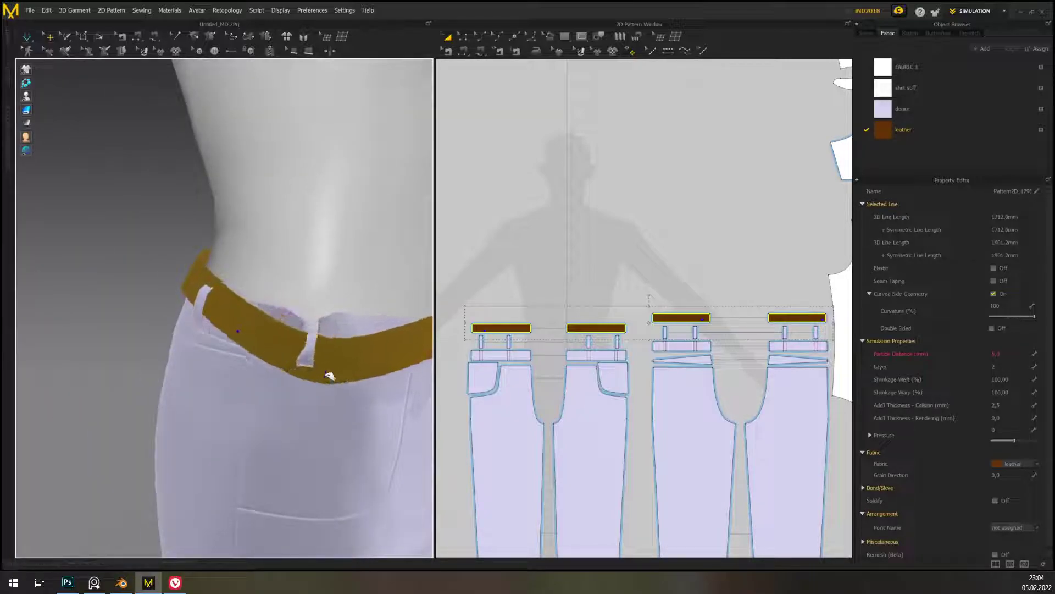
right_click_drag(242, 378, 380, 383)
left_click_drag(297, 344, 282, 396)
- Draw the belt down again at the hip and beside the back loops during simulation
right_click_drag(285, 391, 498, 382)
left_click_drag(196, 264, 173, 343)
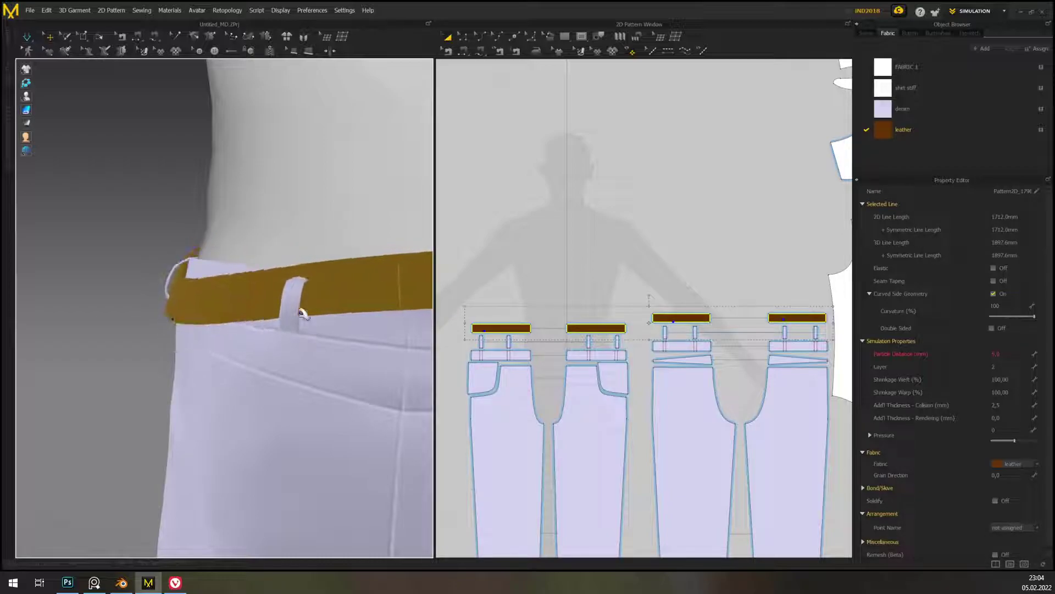
right_click_drag(370, 254, 82, 248)
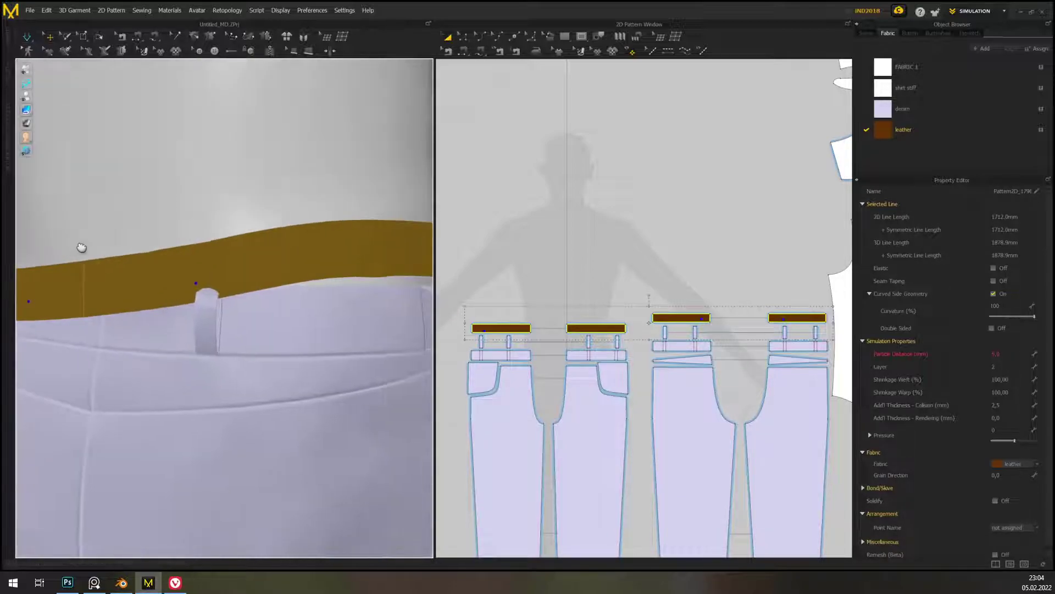
left_click_drag(282, 302, 297, 350)
- Stretch the four belt pieces slightly in the 2D pattern to a combined line length of about 1723 mm and simulate
right_click_drag(297, 349, 160, 253)
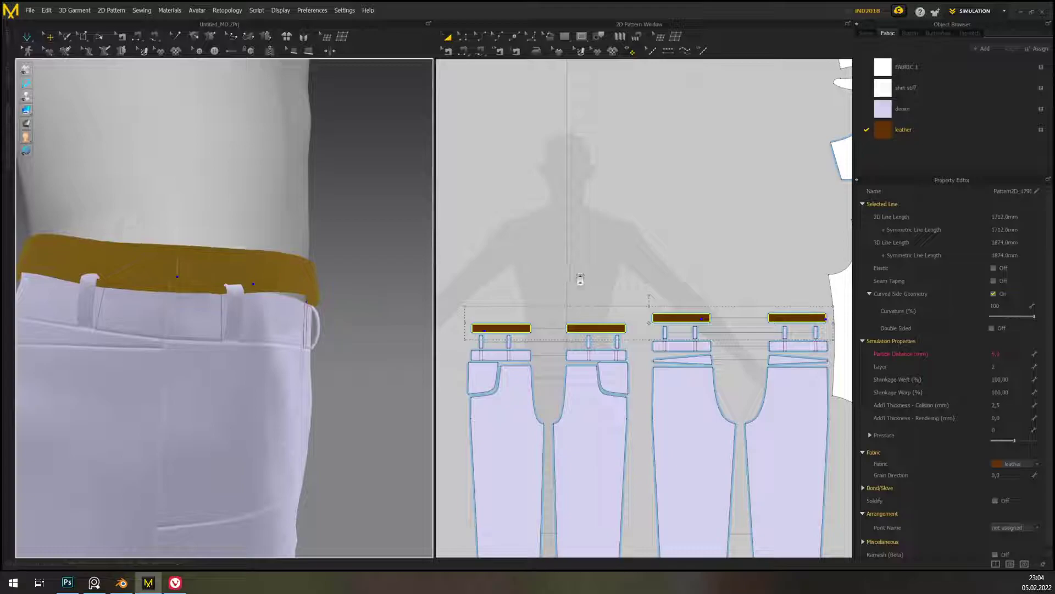
scroll(584, 283, "down", 2)
scroll(477, 310, "up", 4)
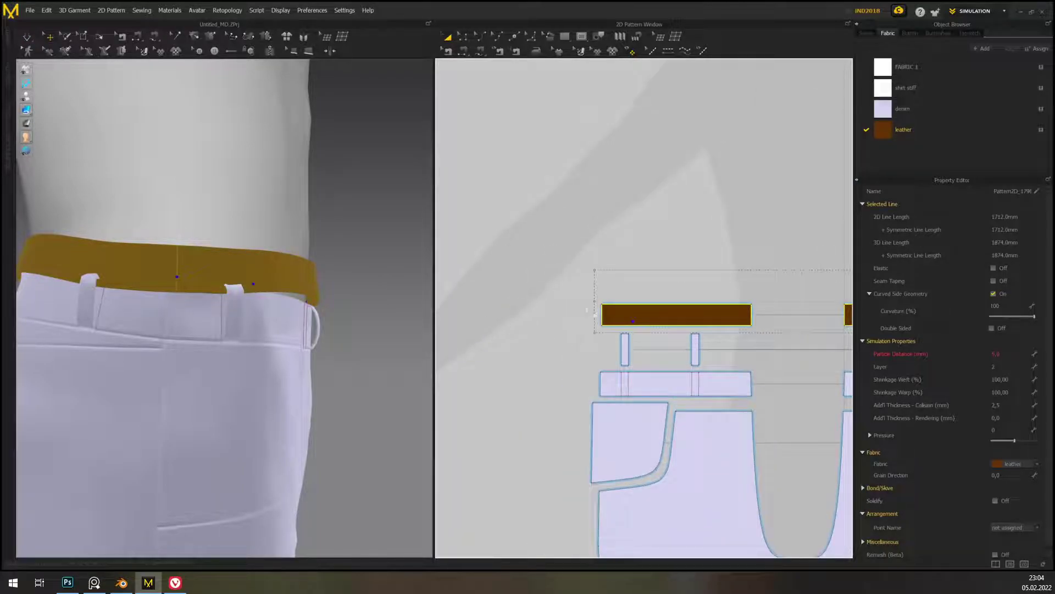
left_click_drag(594, 301, 594, 300)
right_click_drag(394, 346, 331, 327)
key("space")
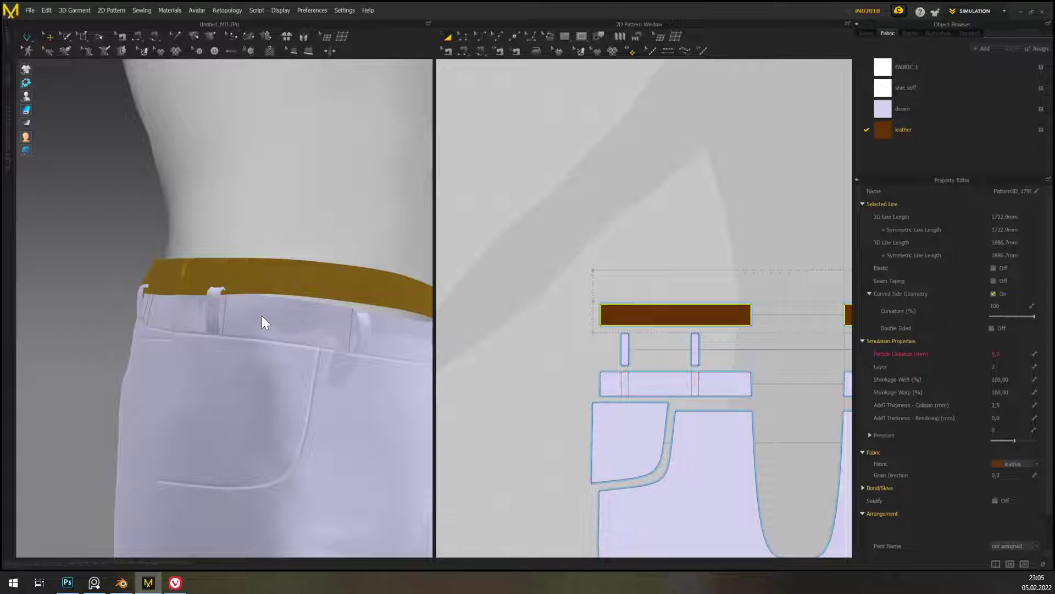
- Pull the lengthened belt down into the loops along the front pocket area and centre front
mouse_move(226, 273)
left_mouse_down()
mouse_move(201, 333)
mouse_move(203, 354)
left_mouse_up()
left_click_drag(385, 319, 389, 349)
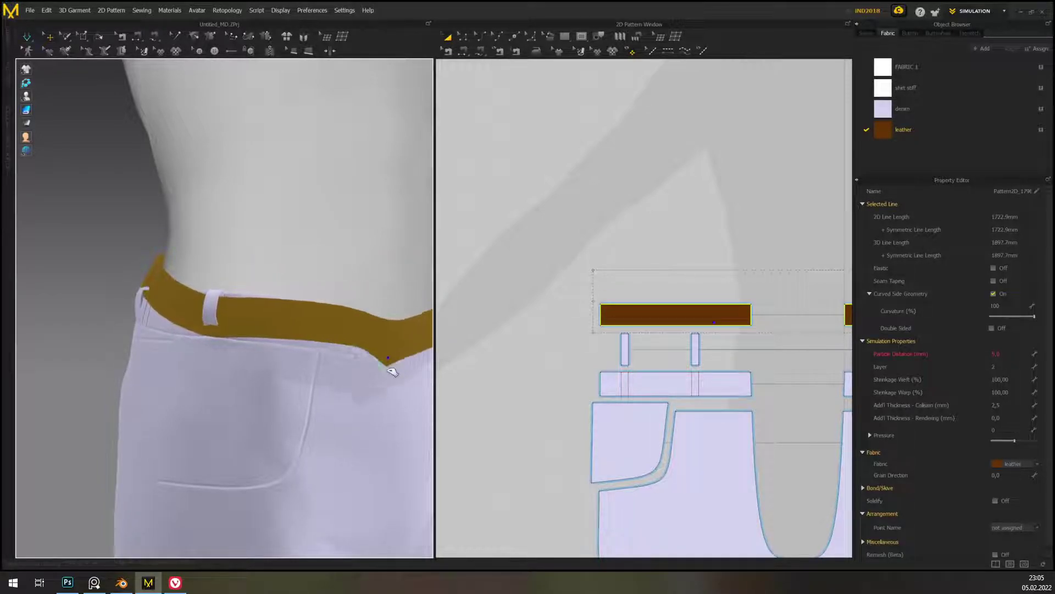
right_click_drag(390, 367, 216, 405)
left_click_drag(207, 302, 227, 361)
left_click_drag(377, 347, 384, 377)
- Pull the lengthened belt down around the hip and back to seat it in the side and back loops
right_click_drag(184, 370, 295, 378)
left_click_drag(132, 333, 106, 474)
left_click_drag(361, 402, 321, 427)
right_click_drag(224, 360, 259, 357)
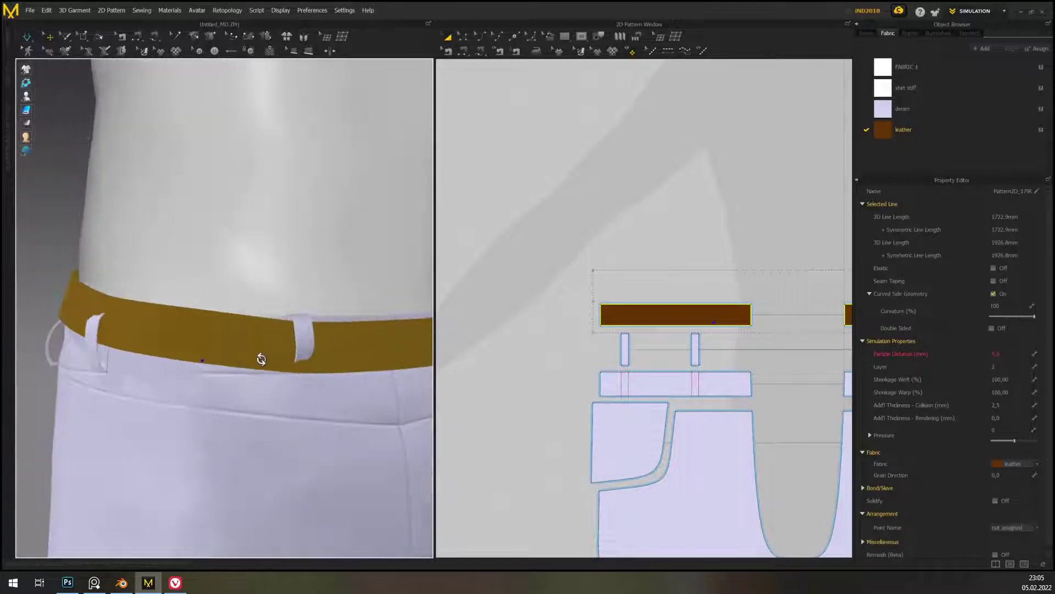
left_click_drag(57, 299, 35, 376)
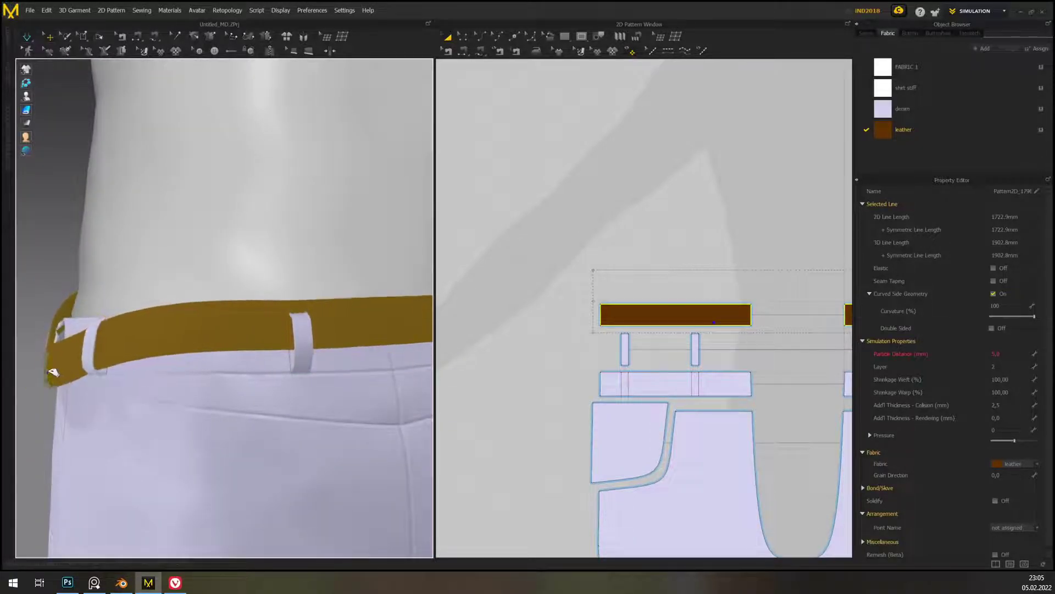
left_click_drag(345, 331, 315, 383)
left_click_drag(78, 301, 63, 348)
- Pull the belt down across the front of the trousers to level it over the front waistband
right_click_drag(64, 348, 349, 292)
middle_click_drag(349, 292, 416, 255)
right_click_drag(393, 259, 370, 278)
left_click_drag(338, 186, 331, 270)
left_click_drag(266, 222, 252, 262)
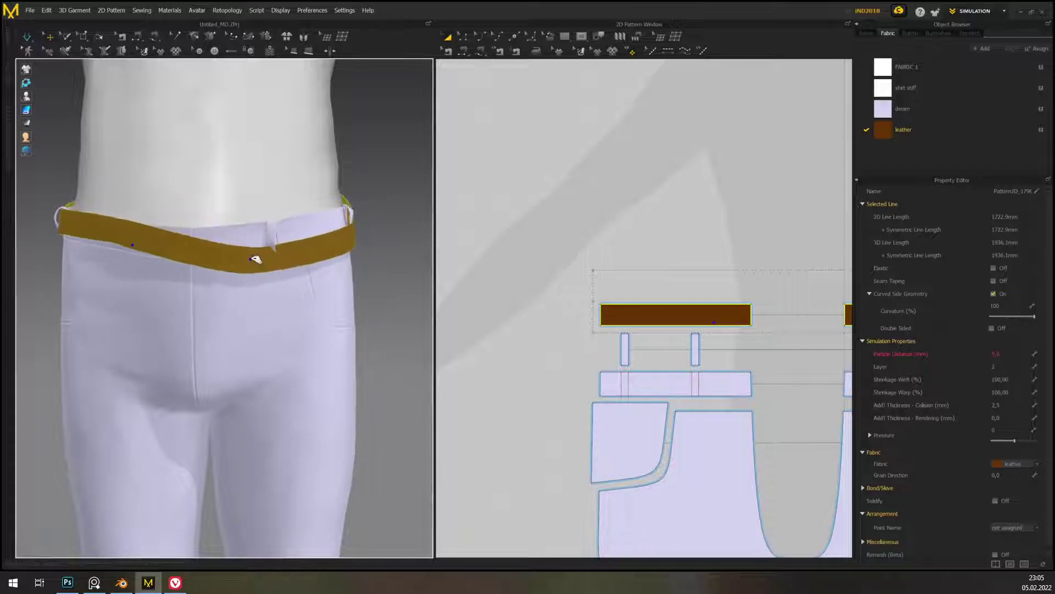
left_click_drag(182, 238, 204, 269)
- Try to pull the belt down into the loops across the back and rear hip of the trousers
right_click_drag(411, 258, 260, 270)
left_click_drag(265, 289, 382, 301)
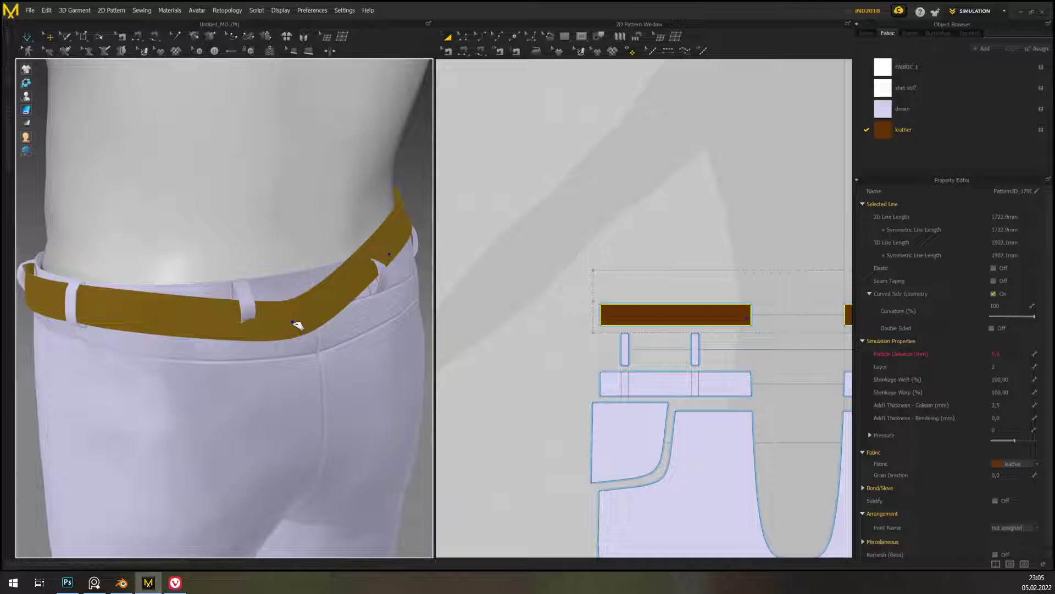
right_click_drag(345, 368, 250, 383)
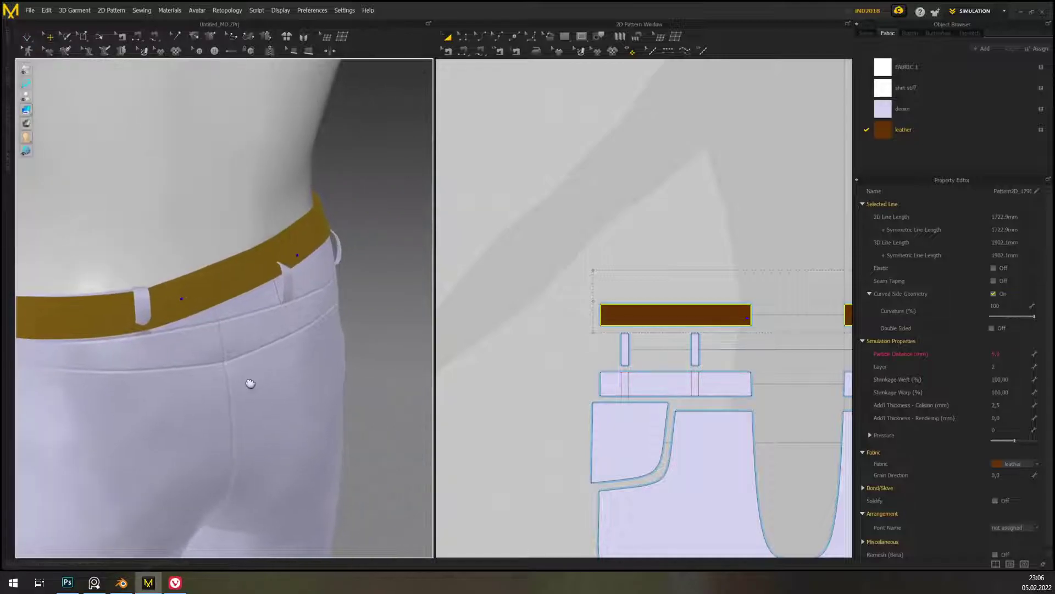
right_click_drag(314, 369, 284, 299)
left_click_drag(364, 255, 365, 281)
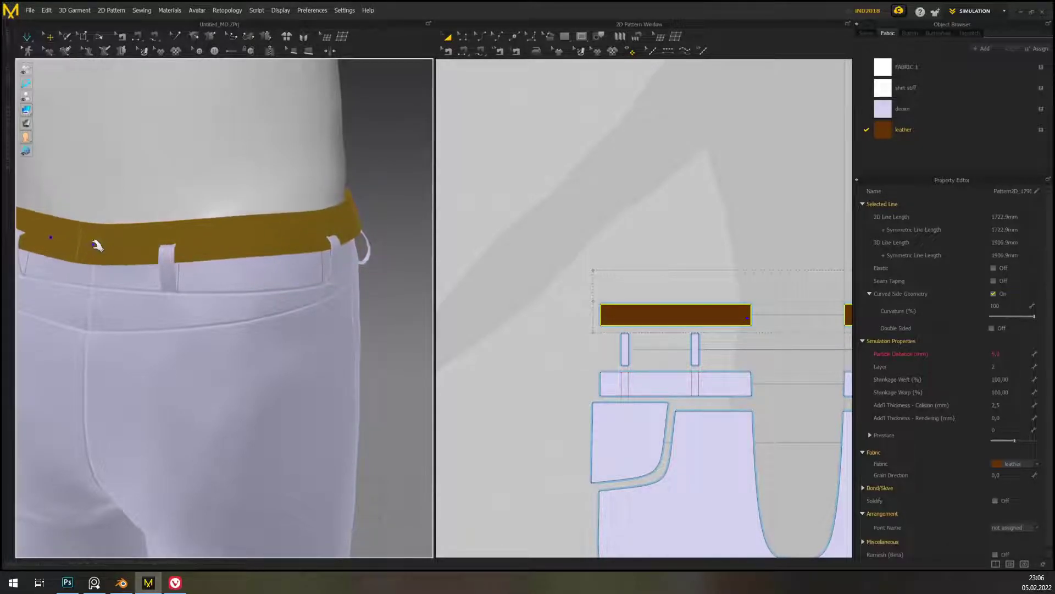
right_click_drag(347, 308, 194, 291)
scroll(235, 300, "down", 3)
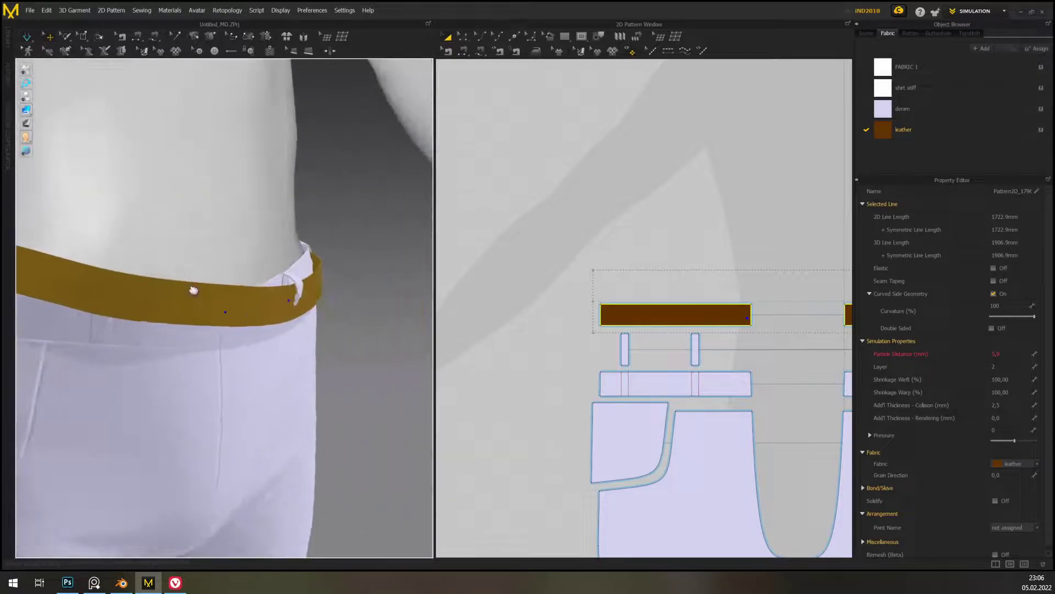
- Pull the belt up out of the loops at the front, side and back so it sits above the waistband
left_click_drag(324, 314, 363, 309)
right_click_drag(369, 307, 292, 300)
left_click_drag(242, 269, 249, 152)
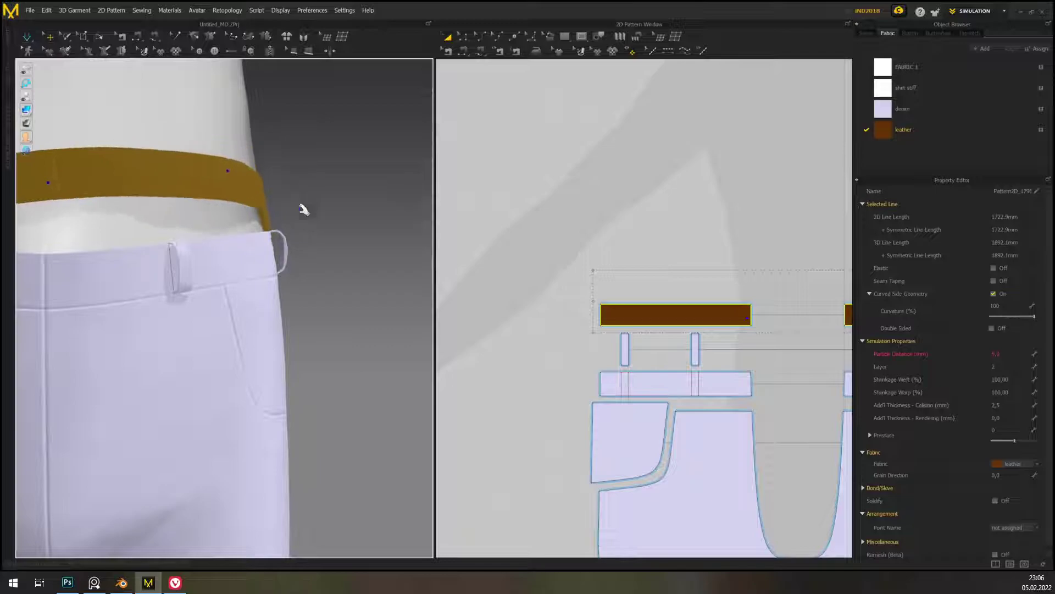
scroll(339, 259, "down", 3)
right_click_drag(347, 266, 322, 274)
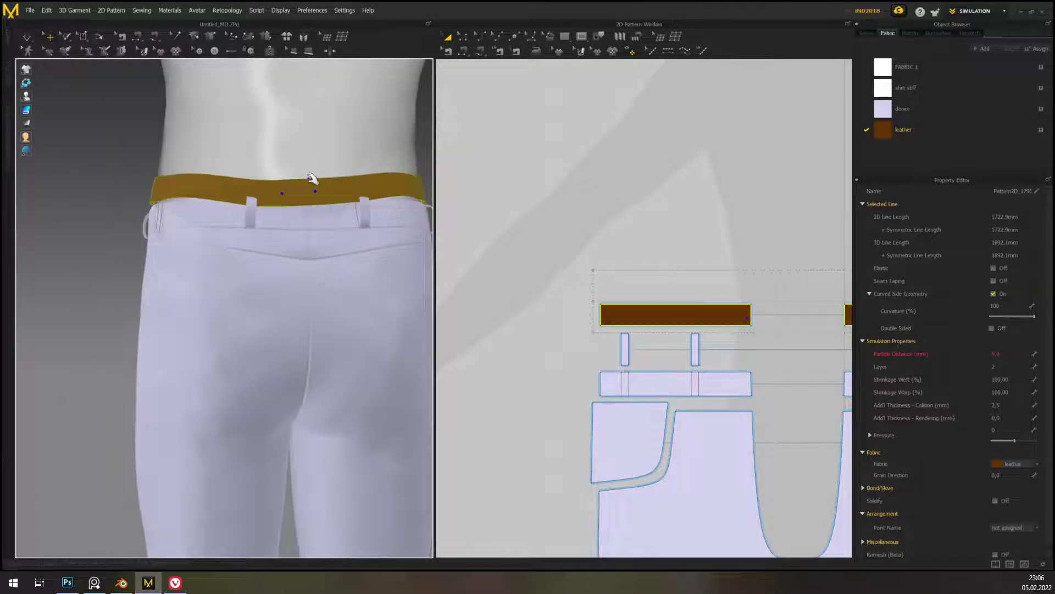
left_click_drag(301, 185, 309, 166)
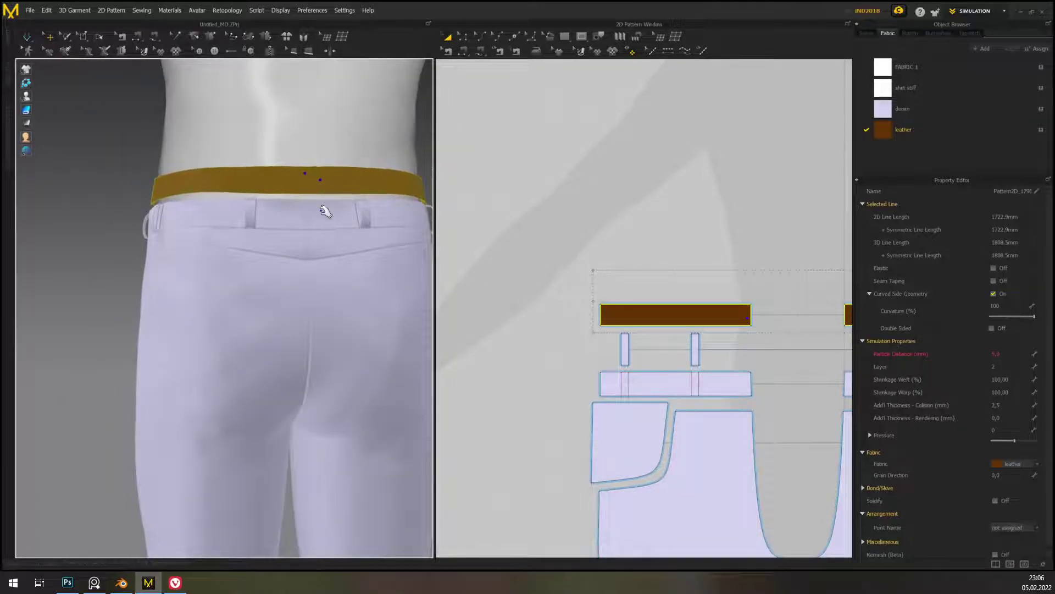
right_click_drag(325, 212, 130, 284)
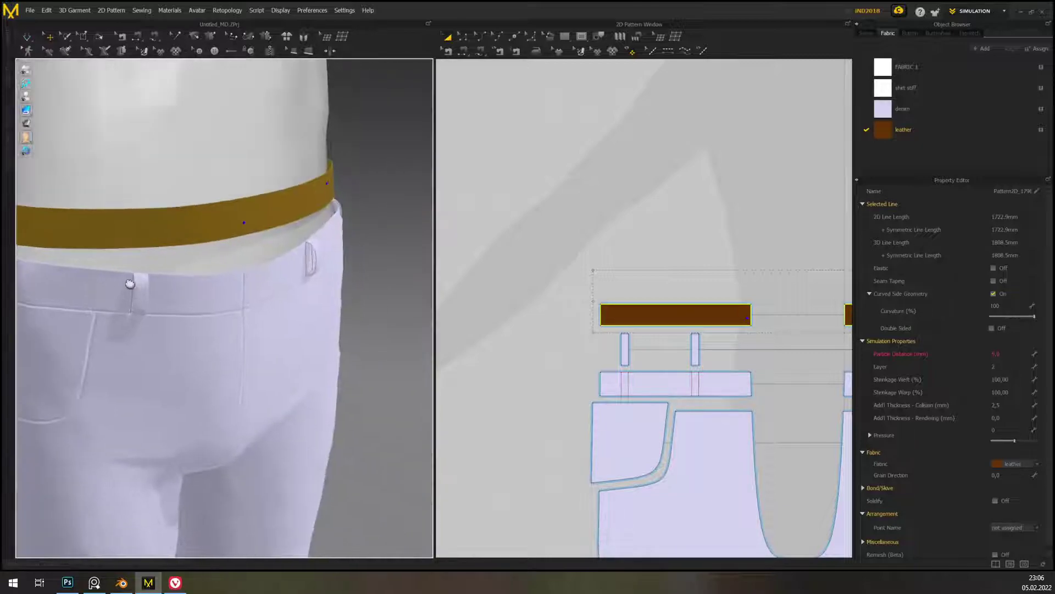
right_click_drag(214, 219, 310, 318)
right_click_drag(298, 318, 299, 258)
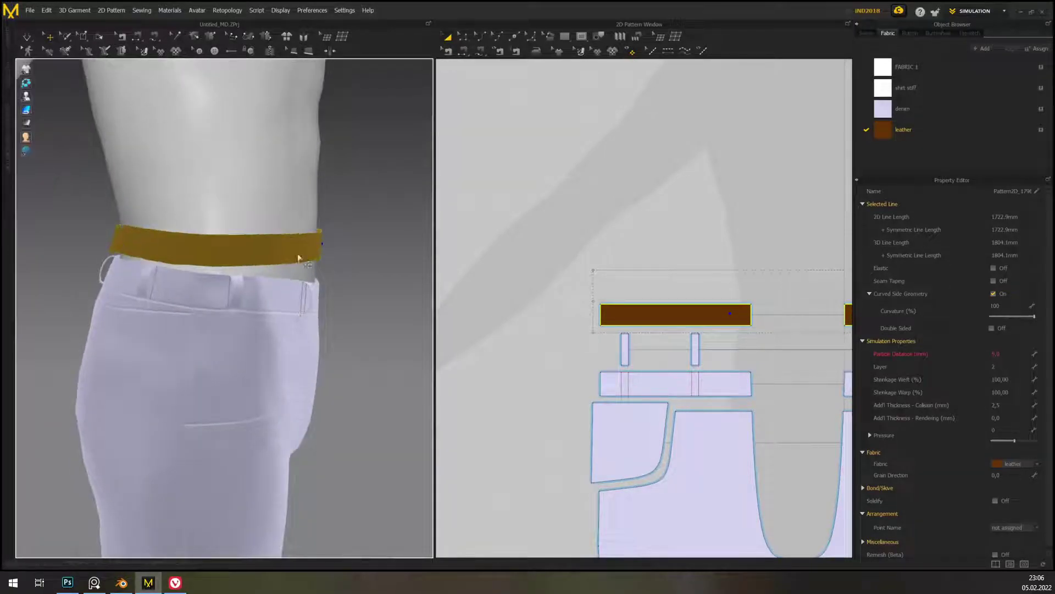
- Select the belt and move it vertically down to waistband height, level with the belt loops, and run the simulation
left_click(277, 245)
right_click_drag(354, 272, 349, 274)
left_click_drag(277, 224, 279, 275)
right_click_drag(308, 286, 353, 282)
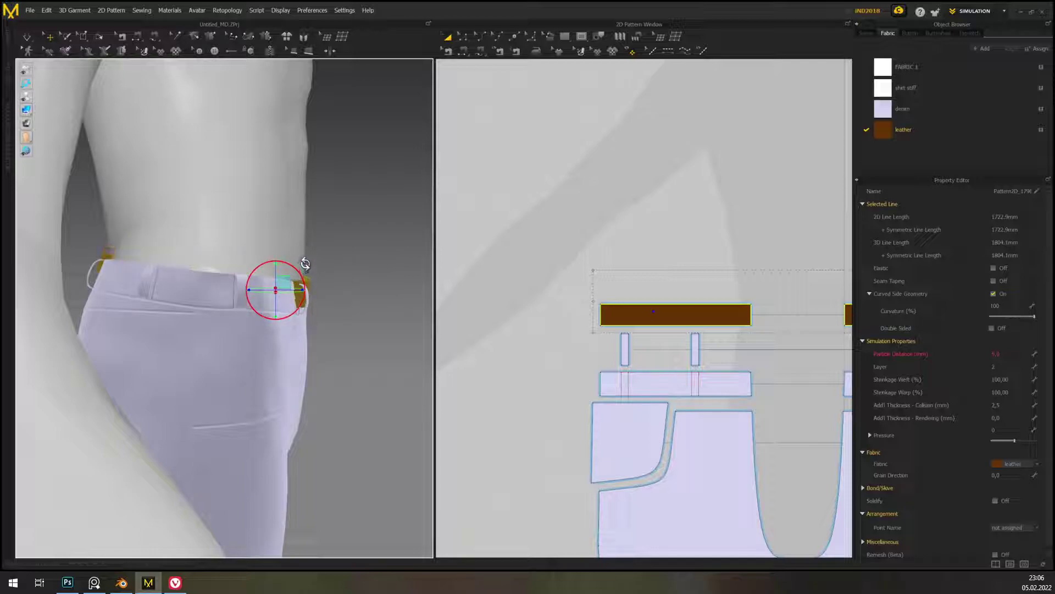
right_click_drag(305, 264, 284, 281)
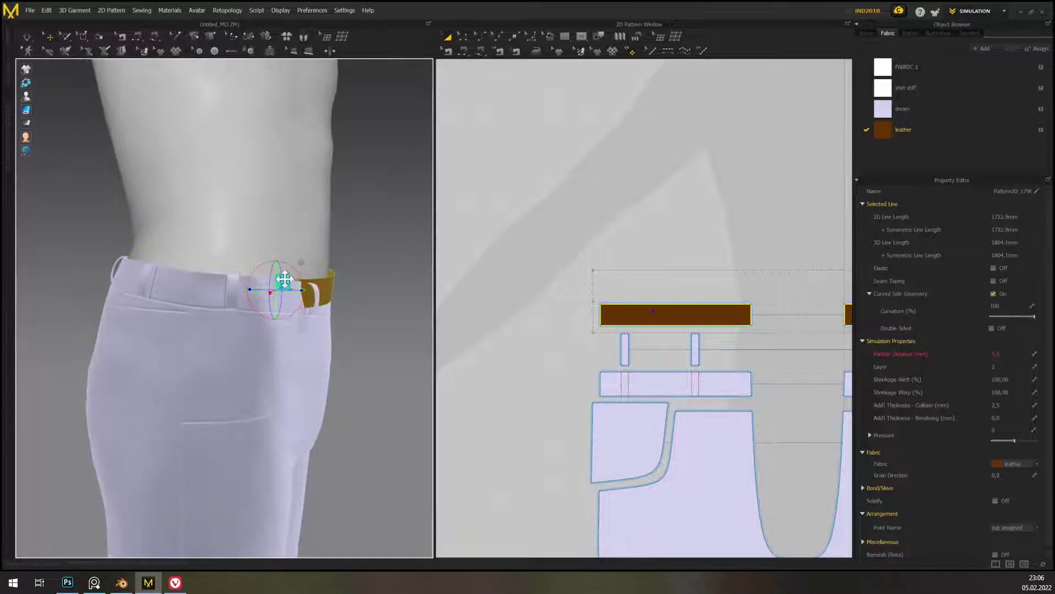
left_click_drag(276, 268, 278, 274)
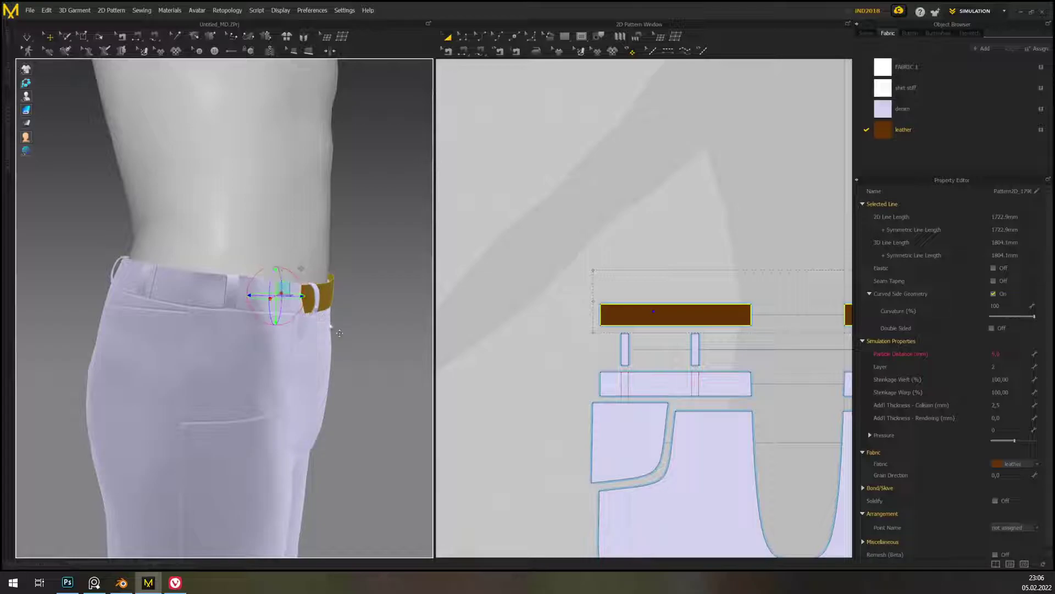
right_click_drag(340, 332, 278, 309)
middle_click_drag(375, 340, 136, 354)
right_click_drag(218, 374, 200, 388)
middle_click_drag(341, 365, 377, 313)
key("space")
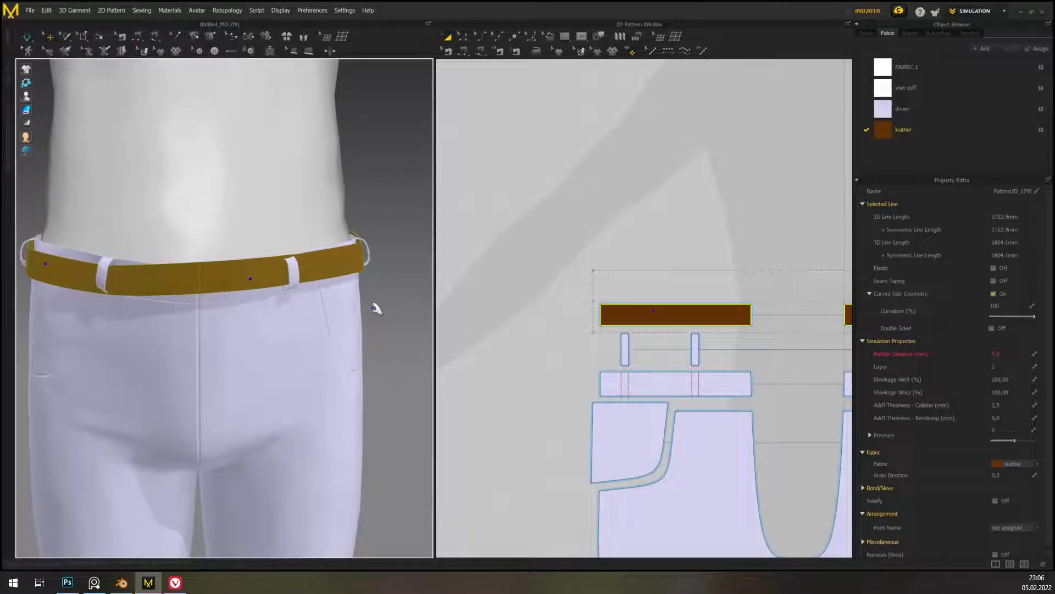
- Pull the belt down at the centre back and rear hip to seat it on the waistband
right_click_drag(246, 339, 440, 362)
left_click_drag(177, 212, 161, 266)
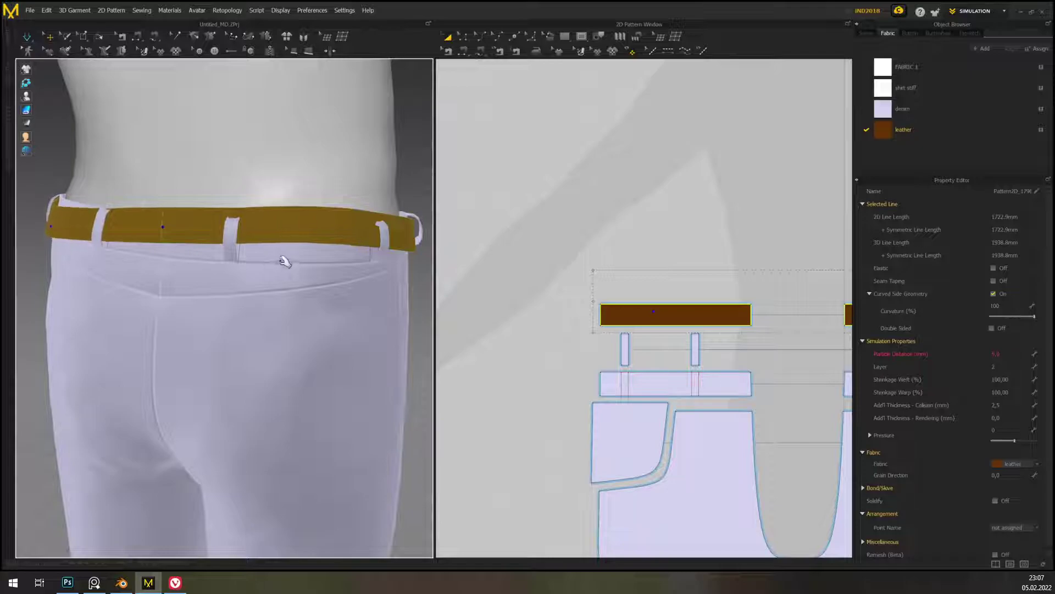
left_click_drag(281, 236, 270, 266)
middle_click_drag(275, 306, 332, 285)
right_click_drag(332, 286, 354, 287)
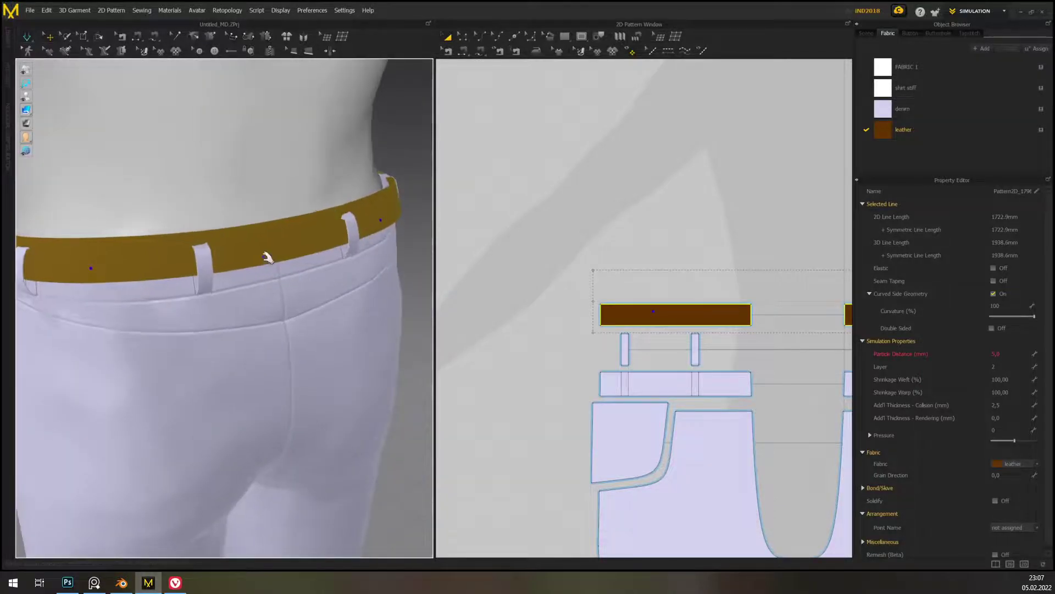
- Stretch the belt pieces in the 2D pattern to a combined line length of about 1737 mm, and pull the back of the belt down
scroll(557, 310, "up", 2)
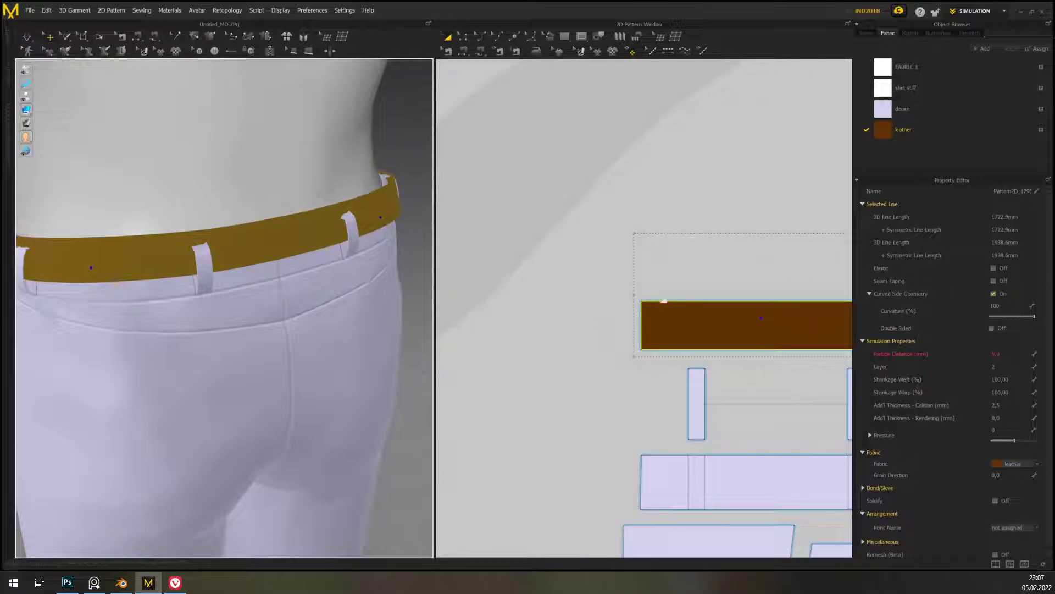
left_click_drag(631, 293, 627, 293)
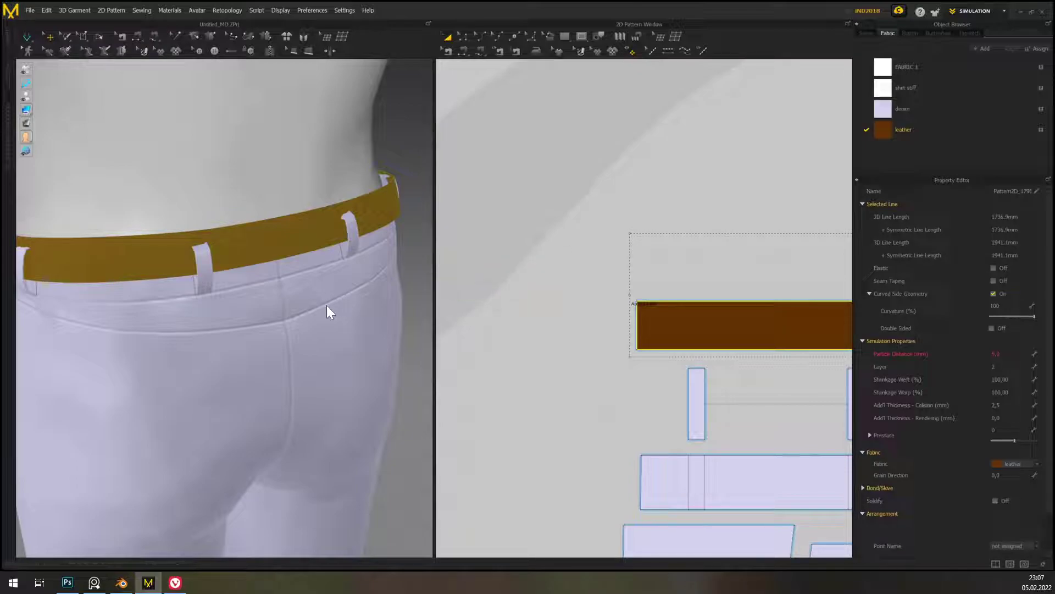
left_click_drag(281, 249, 125, 327)
middle_click_drag(364, 299, 252, 305)
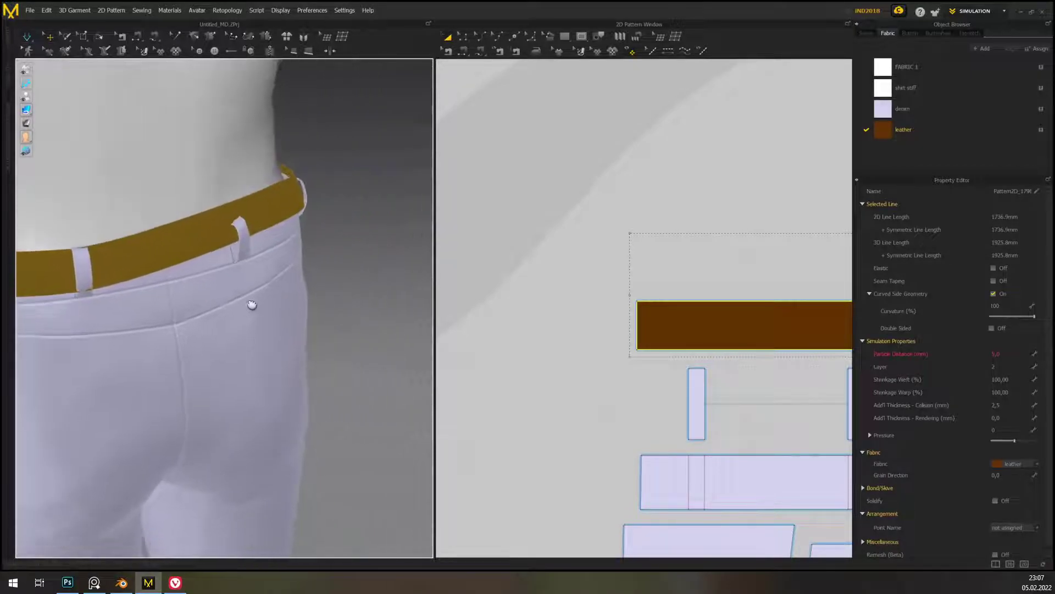
right_click_drag(252, 305, 214, 290)
- Pull the lengthened belt down around the hip and through the loop above the front pocket
scroll(242, 301, "up", 2)
left_click_drag(241, 325, 237, 389)
right_click_drag(237, 390, 229, 222)
left_click_drag(158, 172, 261, 473)
right_click_drag(281, 438, 477, 364)
right_click_drag(357, 351, 419, 313)
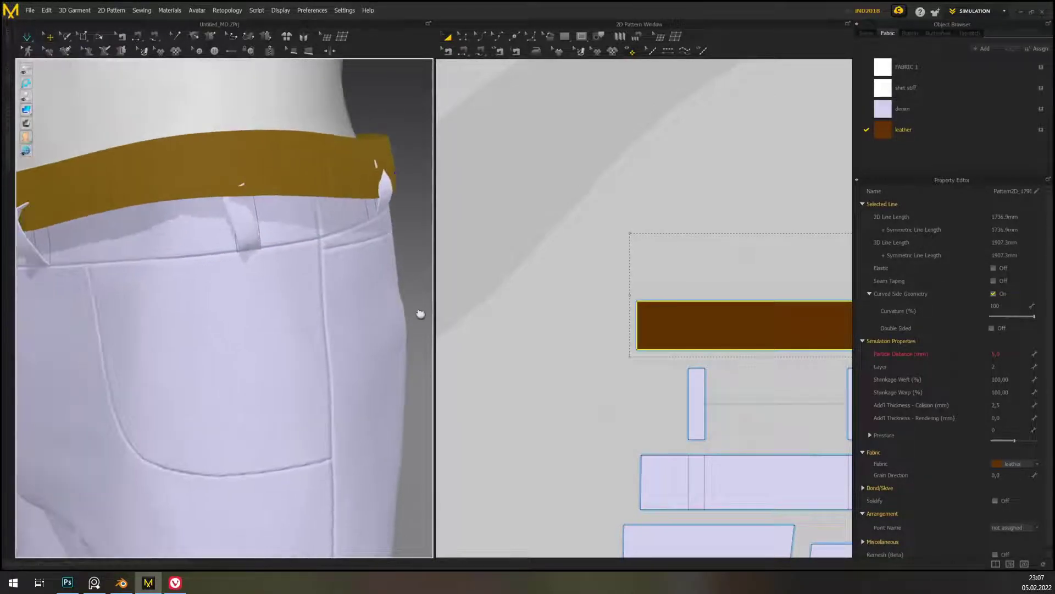
left_click_drag(241, 154, 244, 229)
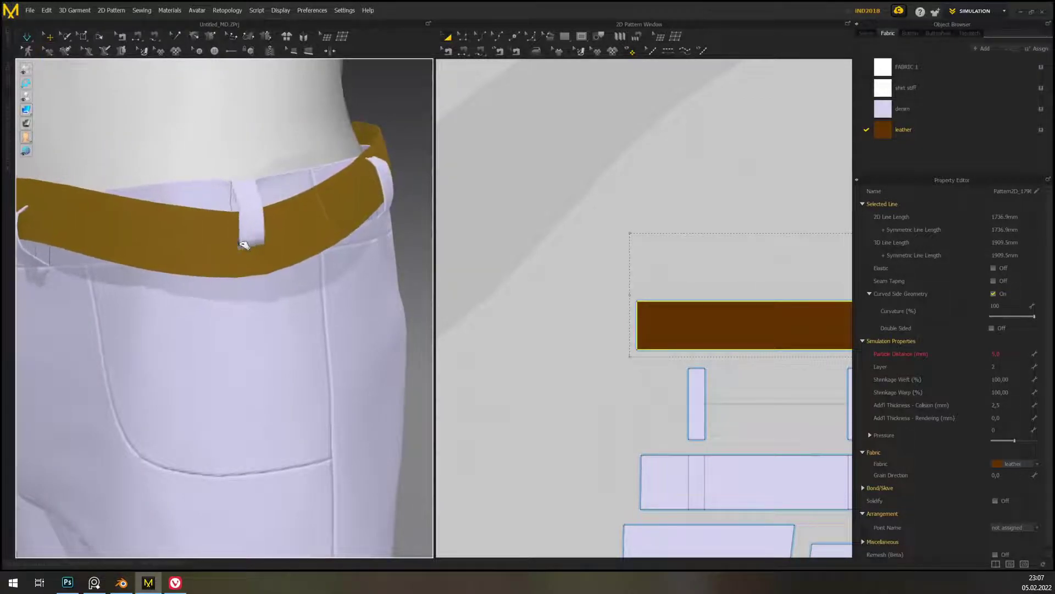
- Pull the belt down below the waistband's upper edge beside the rear loop and around the opposite hip
right_click_drag(67, 269, 345, 303)
right_click_drag(244, 295, 203, 290)
left_click_drag(359, 215, 357, 341)
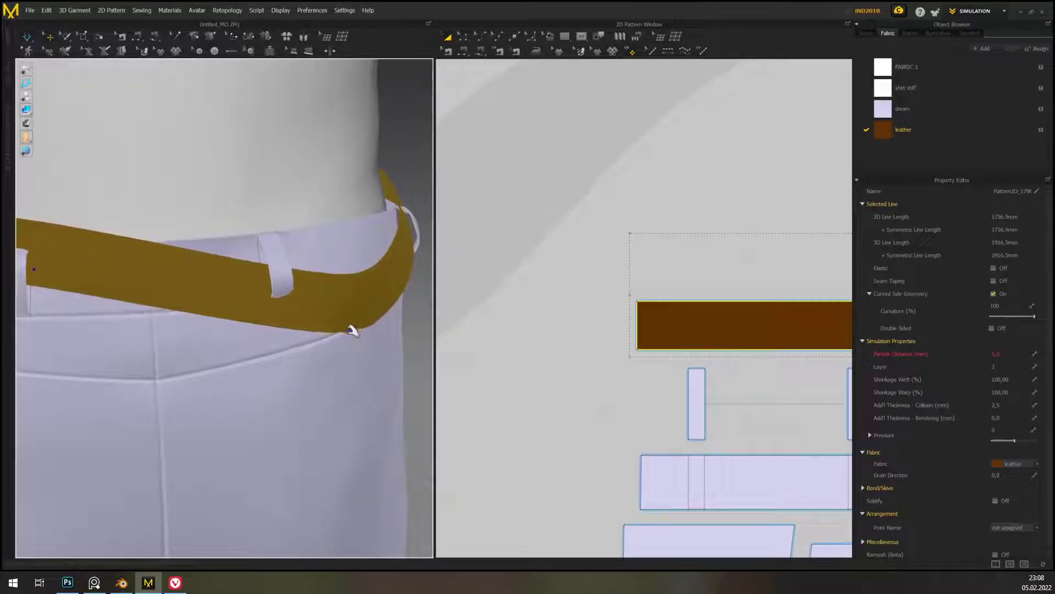
right_click_drag(410, 362, 85, 327)
left_click_drag(251, 227, 226, 371)
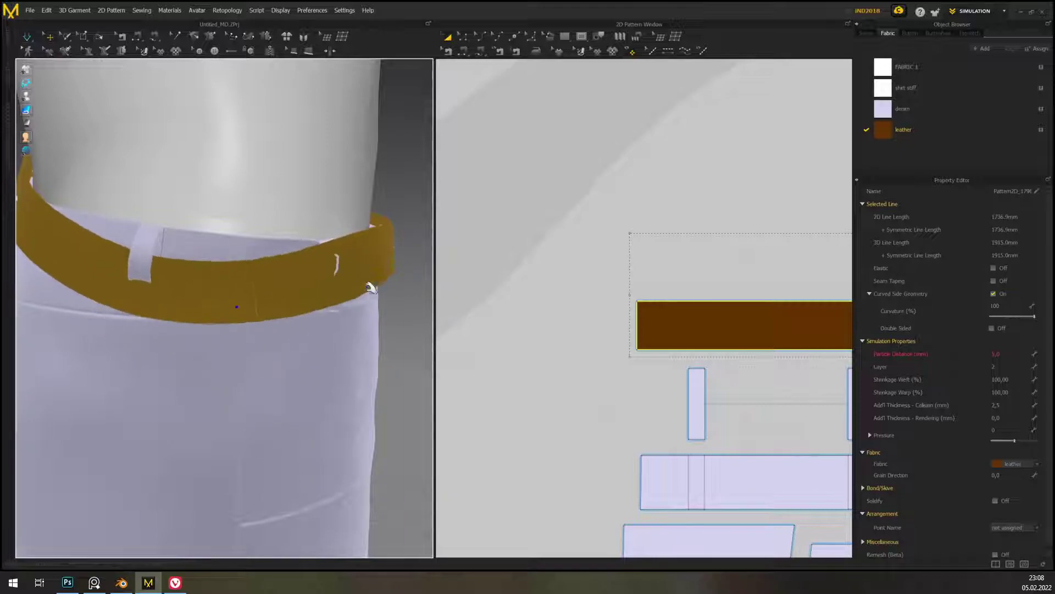
right_click_drag(403, 346, 154, 301)
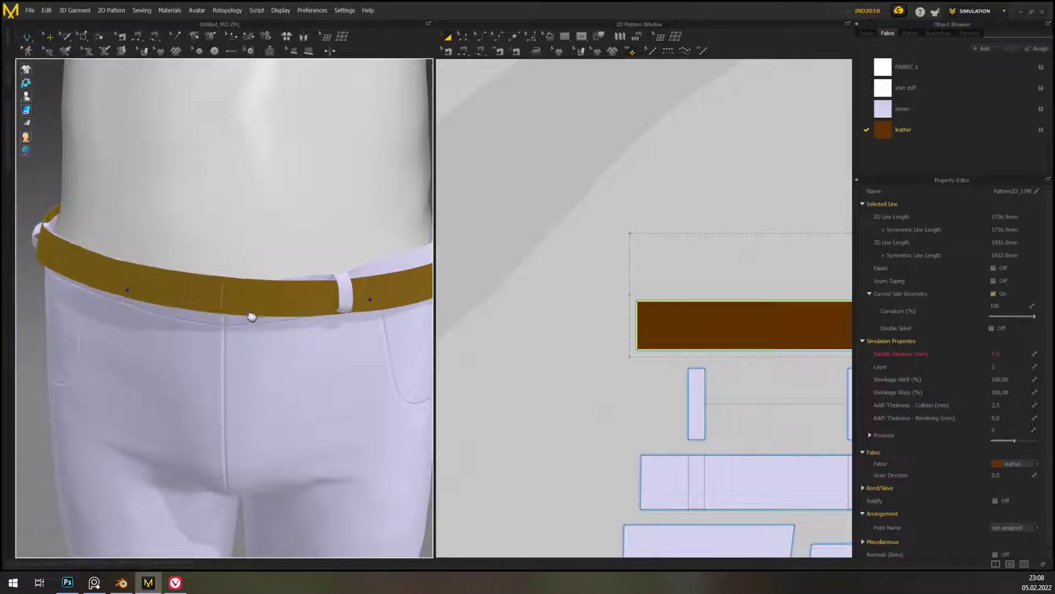
- Seat the belt behind the rear hip loop by tugging it beside that loop
right_click_drag(252, 317, 103, 328)
right_click_drag(374, 327, 253, 297)
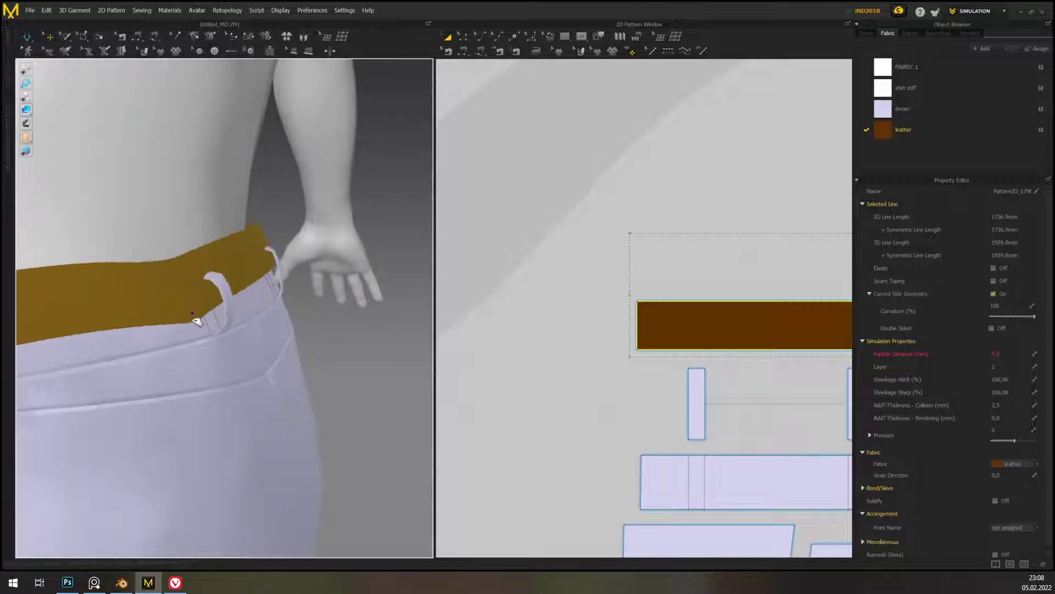
left_click_drag(193, 332, 202, 310)
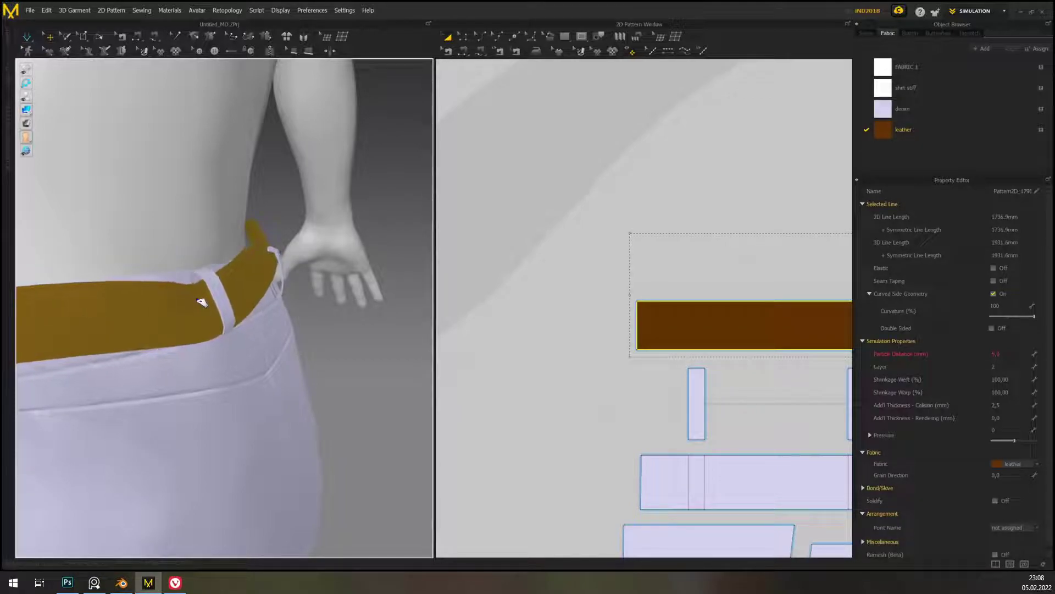
right_click_drag(338, 327, 93, 310)
- Pull several points of the belt down along the back and side to level it within the loops
left_click_drag(270, 273, 269, 318)
left_click_drag(375, 250, 374, 291)
left_click_drag(138, 287, 140, 311)
middle_click_drag(400, 321, 299, 332)
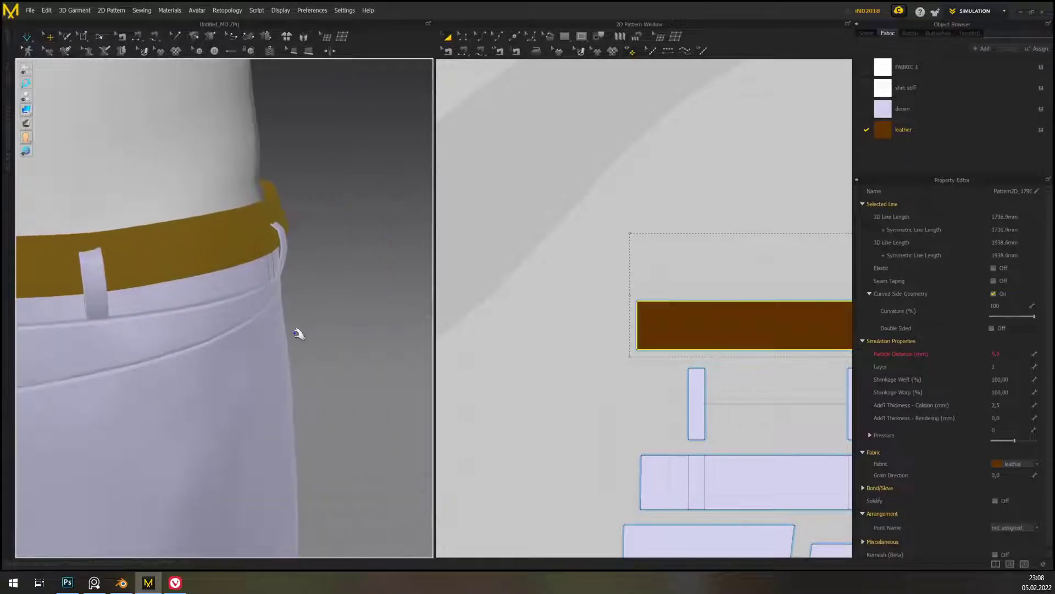
right_click_drag(299, 332, 238, 328)
left_click_drag(236, 326, 196, 435)
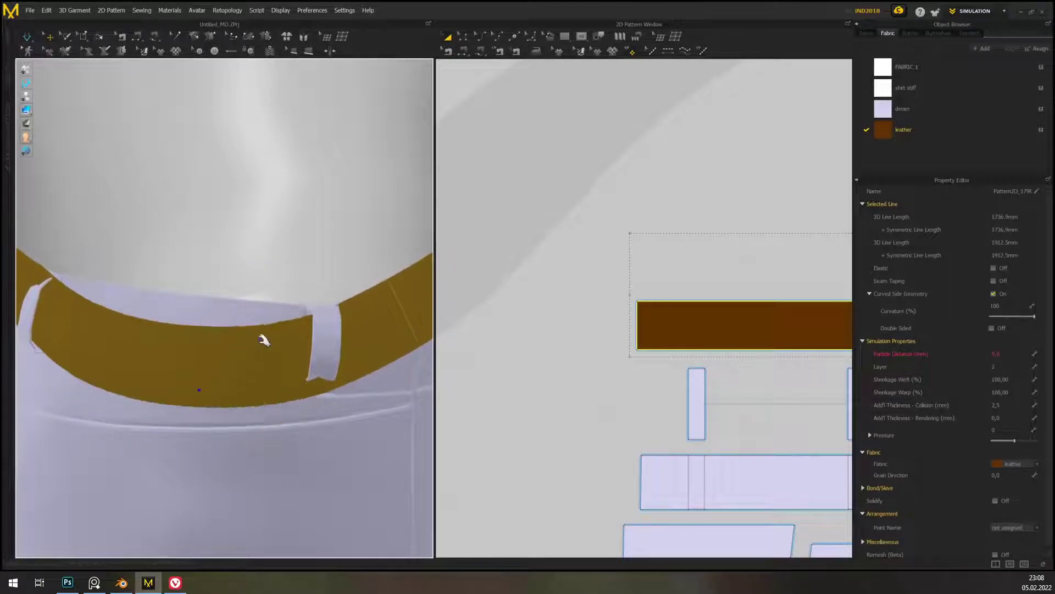
- Pull the raised rear section of the belt down at the hips and centre back onto the waistband
scroll(270, 342, "down", 3)
right_click_drag(310, 366, 233, 365)
scroll(233, 365, "down", 1)
middle_click_drag(233, 365, 88, 336)
scroll(193, 350, "down", 3)
right_click_drag(193, 353, 301, 342)
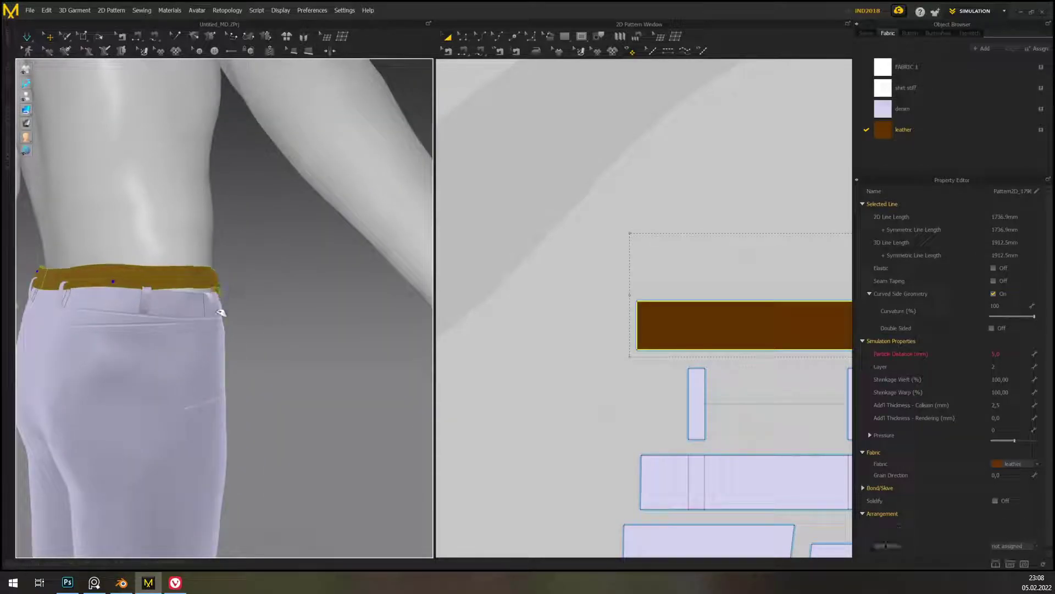
left_click_drag(220, 311, 219, 330)
left_click_drag(156, 271, 140, 301)
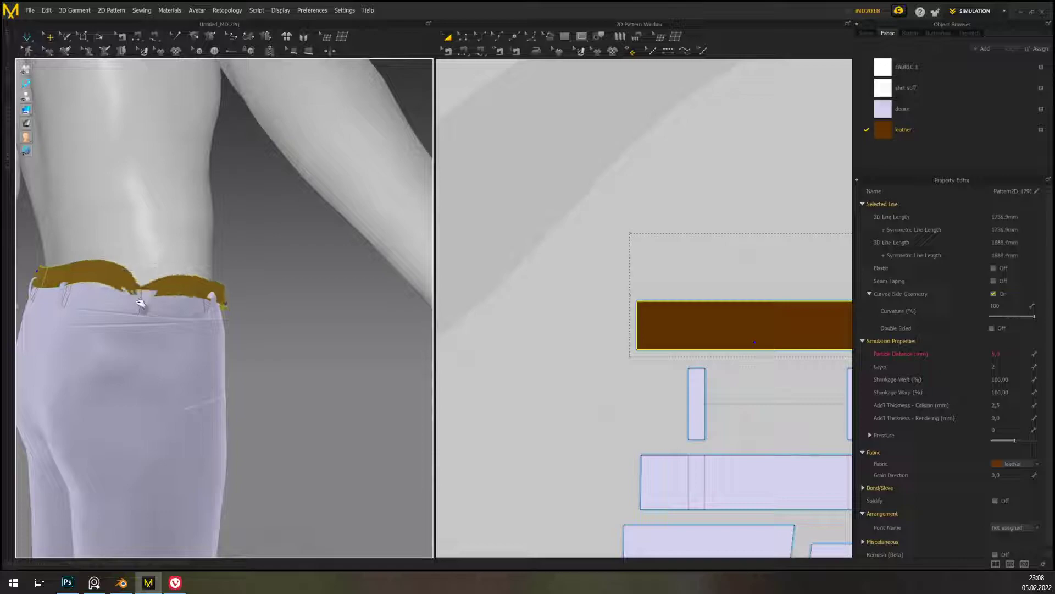
right_click_drag(142, 265, 230, 321)
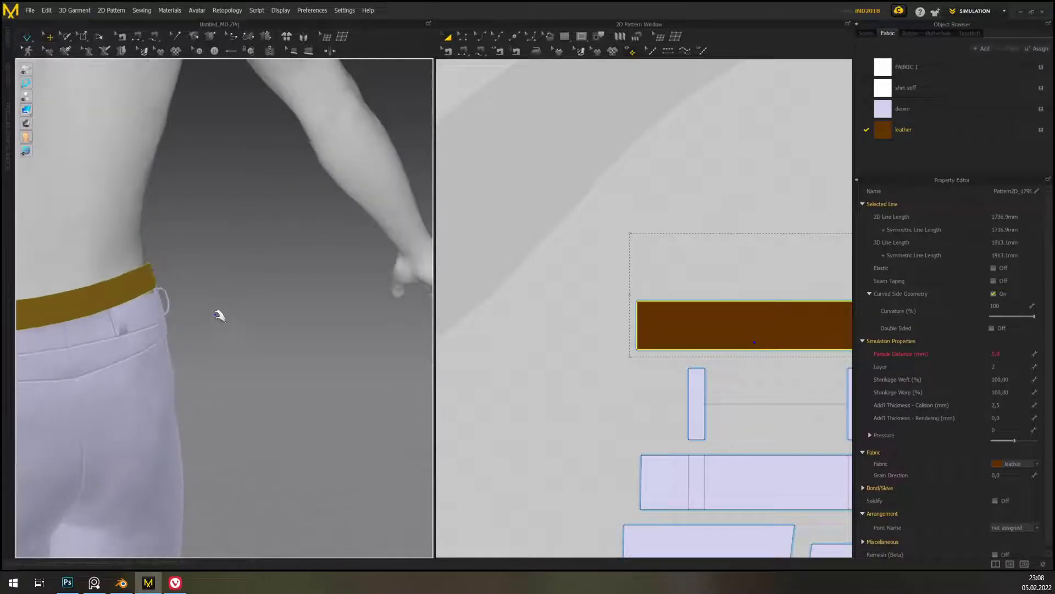
left_click_drag(156, 282, 168, 331)
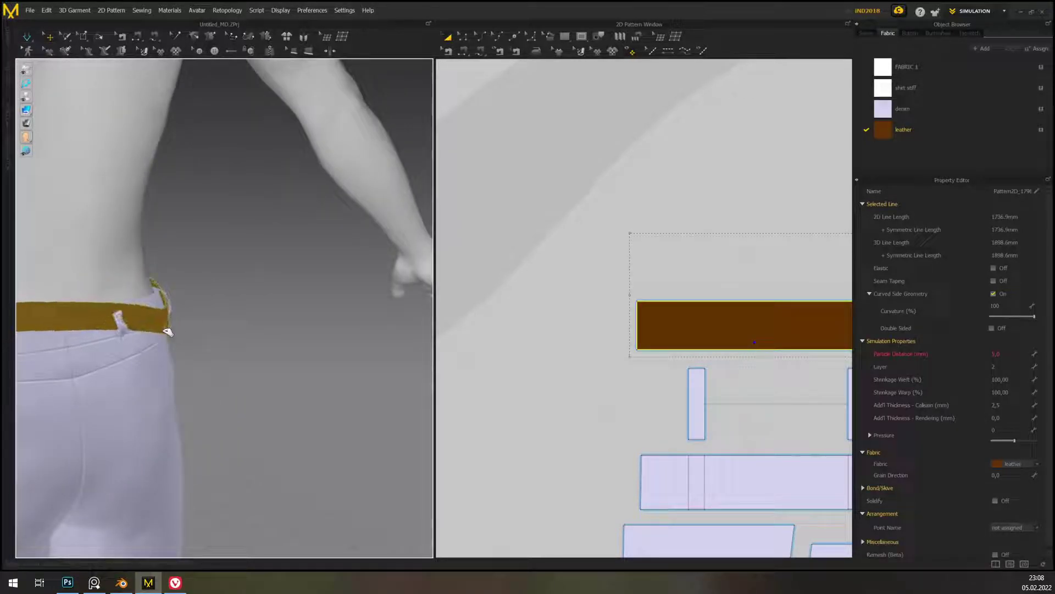
- Deselect the belt and examine its fit on the trousers from the front, from close up to full figure
left_click(262, 332)
right_click_drag(271, 344, 320, 381)
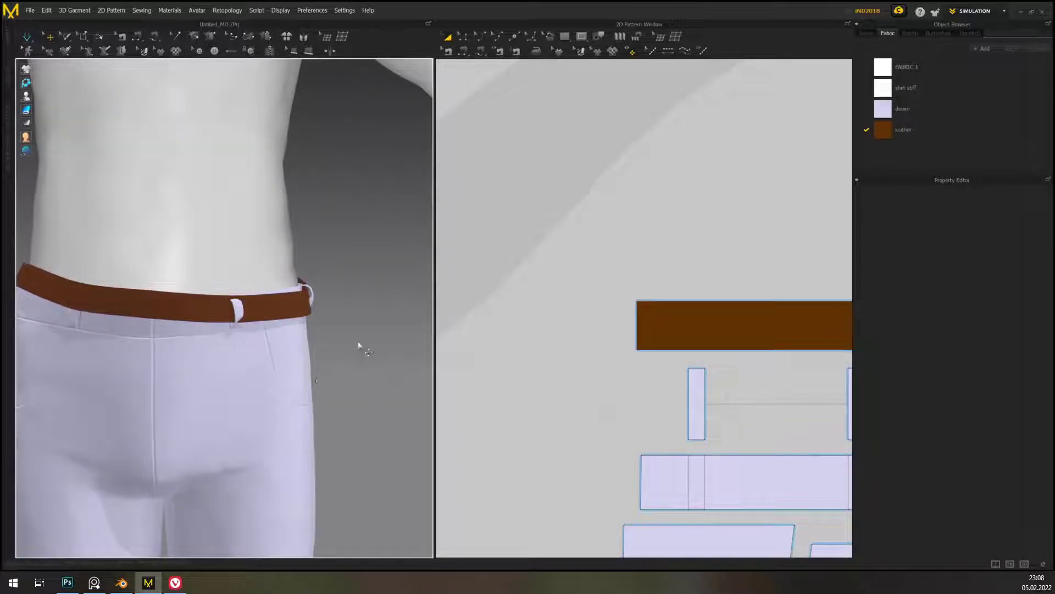
scroll(354, 353, "down", 3)
right_click_drag(353, 314, 335, 324)
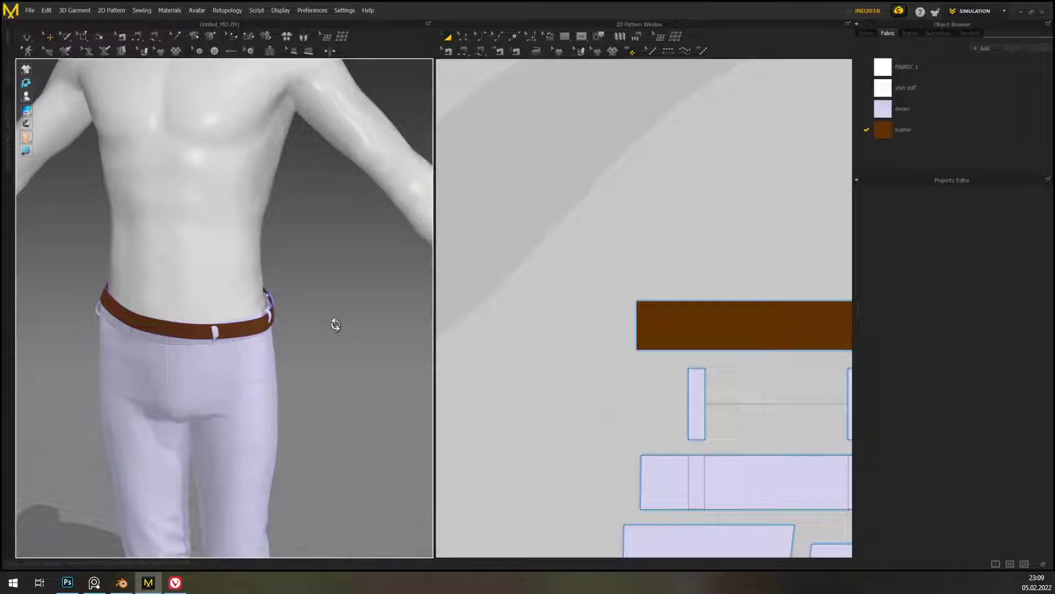
scroll(339, 332, "down", 3)
middle_click_drag(294, 343, 367, 325)
mouse_move(367, 325)
right_mouse_down()
mouse_move(400, 309)
mouse_move(361, 309)
mouse_move(382, 322)
right_mouse_up()
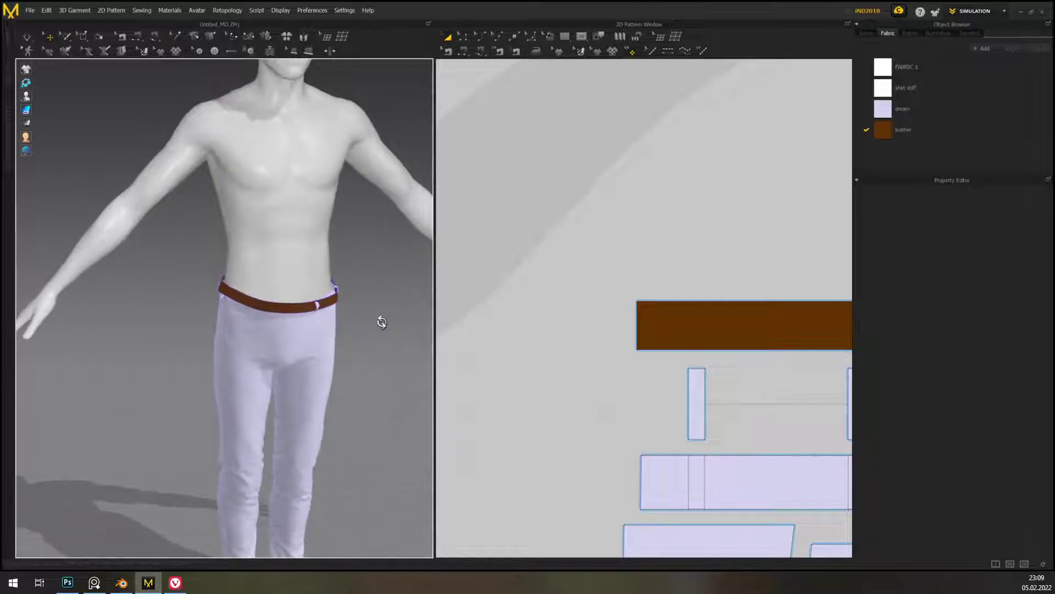
middle_click_drag(357, 304, 292, 233)
mouse_move(292, 233)
right_mouse_down()
mouse_move(207, 205)
mouse_move(222, 222)
mouse_move(290, 223)
right_mouse_up()
scroll(292, 225, "down", 4)
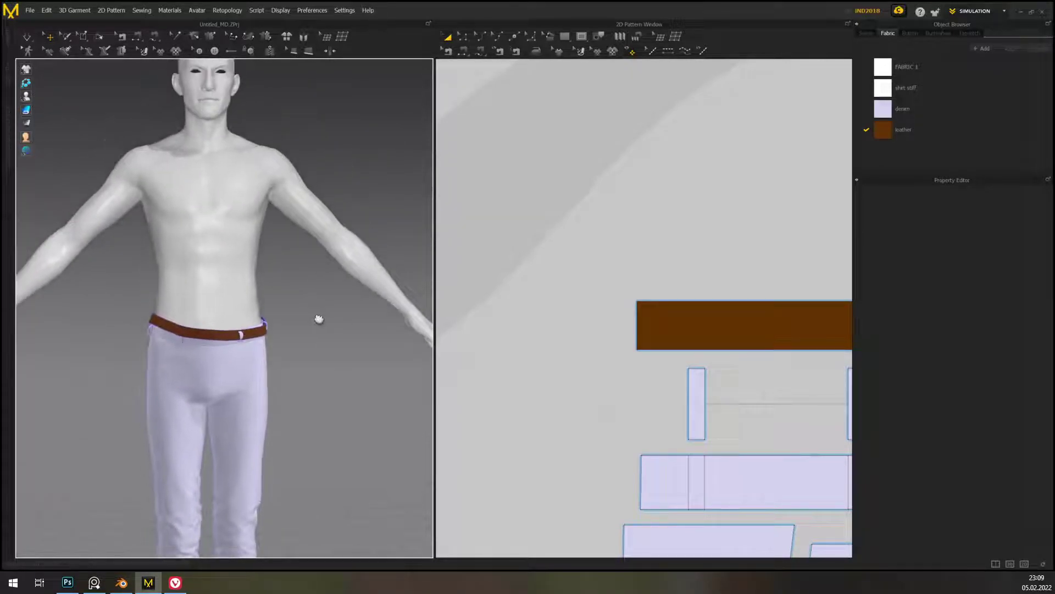
- Select all the shirt patterns, activate them and show them in 3D on the avatar
scroll(579, 245, "down", 2)
scroll(578, 245, "down", 1)
middle_click_drag(712, 218, 407, 240)
scroll(570, 226, "down", 7)
middle_click_drag(621, 228, 449, 280)
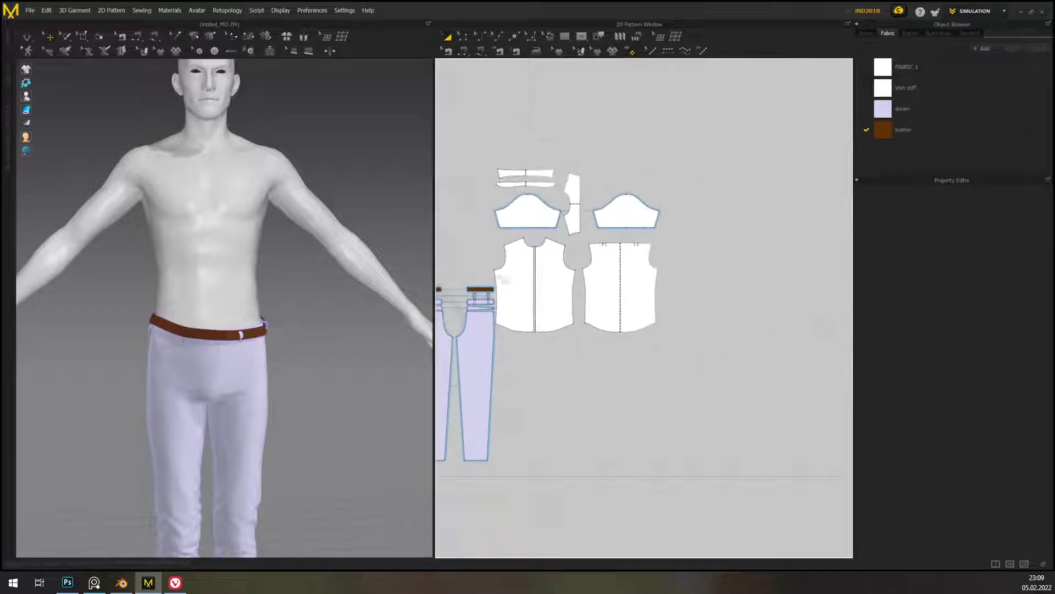
left_click_drag(493, 147, 493, 149)
right_click(612, 297)
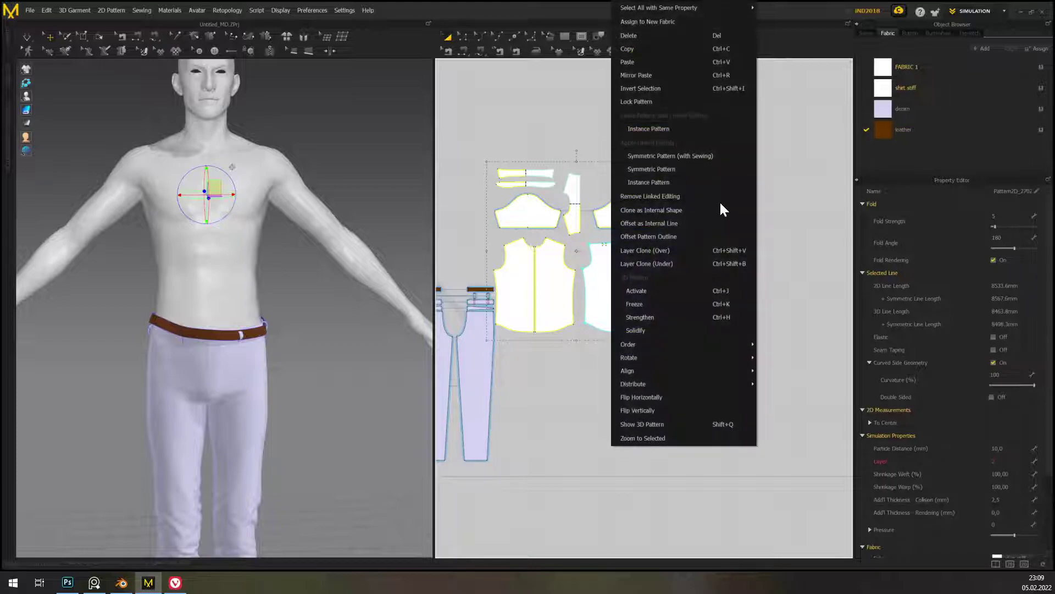
left_click(682, 291)
right_click(617, 291)
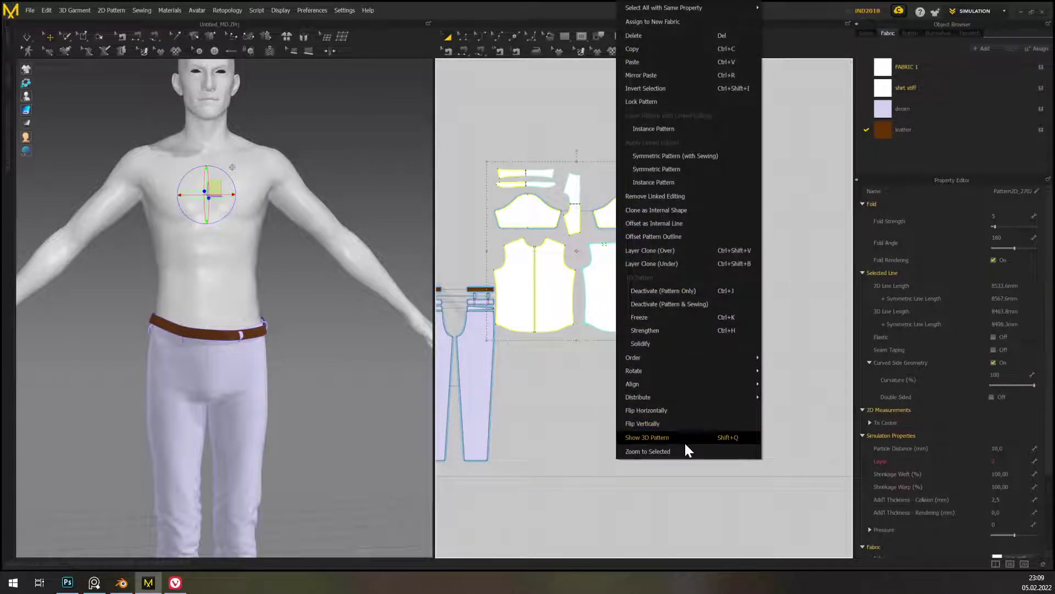
left_click(684, 438)
left_click(311, 346)
scroll(311, 347, "down", 3)
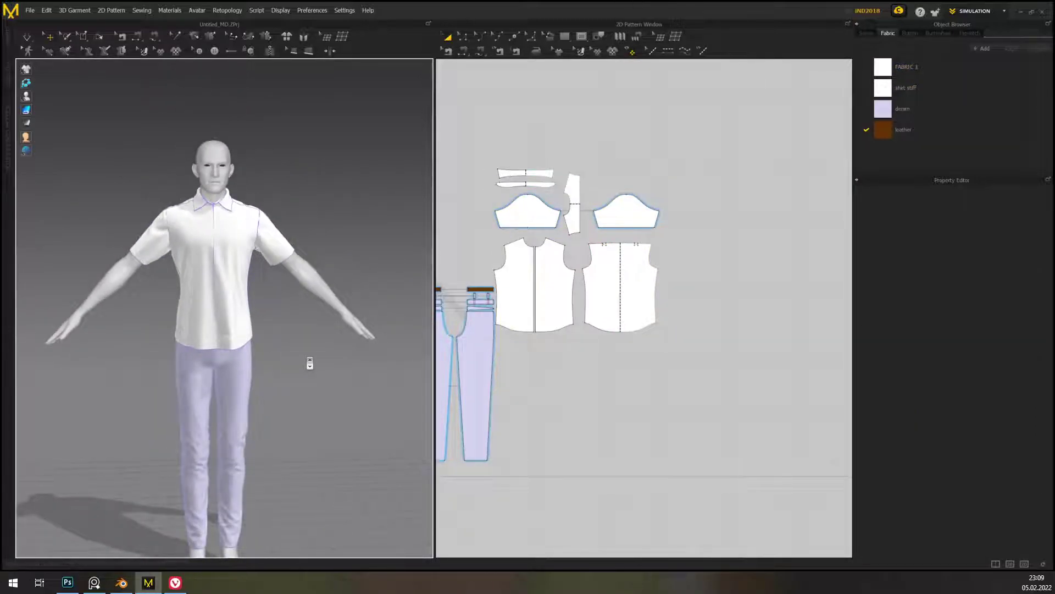
- Set the simulation layer of all the shirt patterns to 4, and open the collar's layer value for editing
scroll(322, 353, "up", 5)
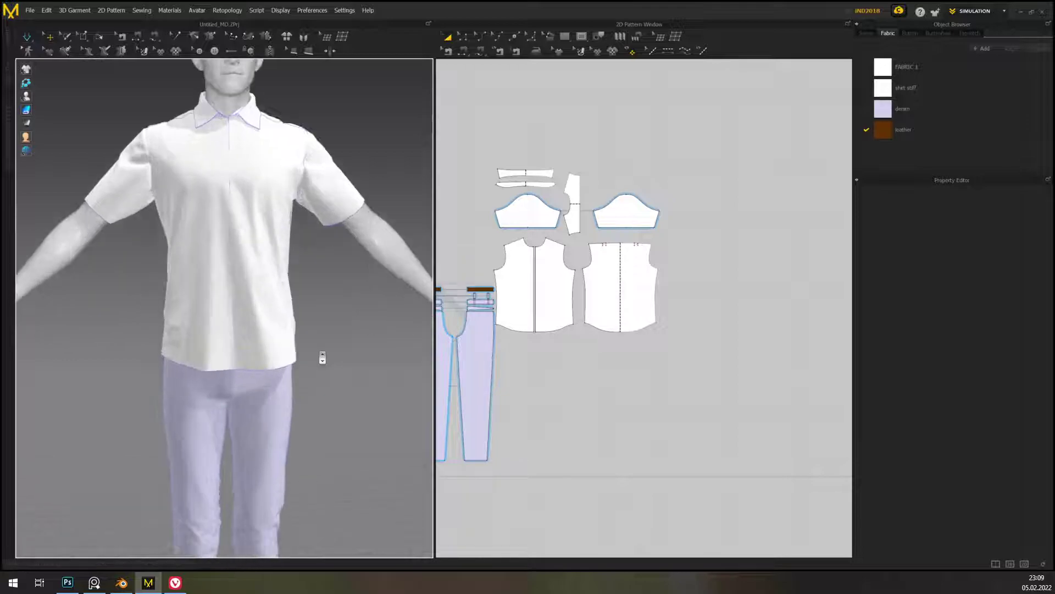
right_click_drag(353, 370, 497, 384)
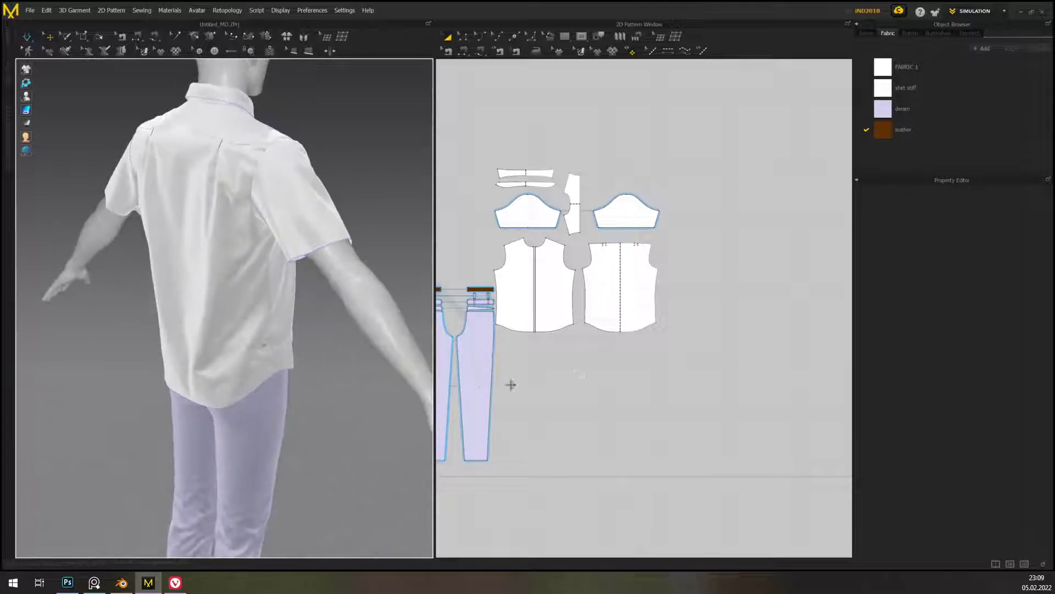
left_click_drag(702, 347, 529, 251)
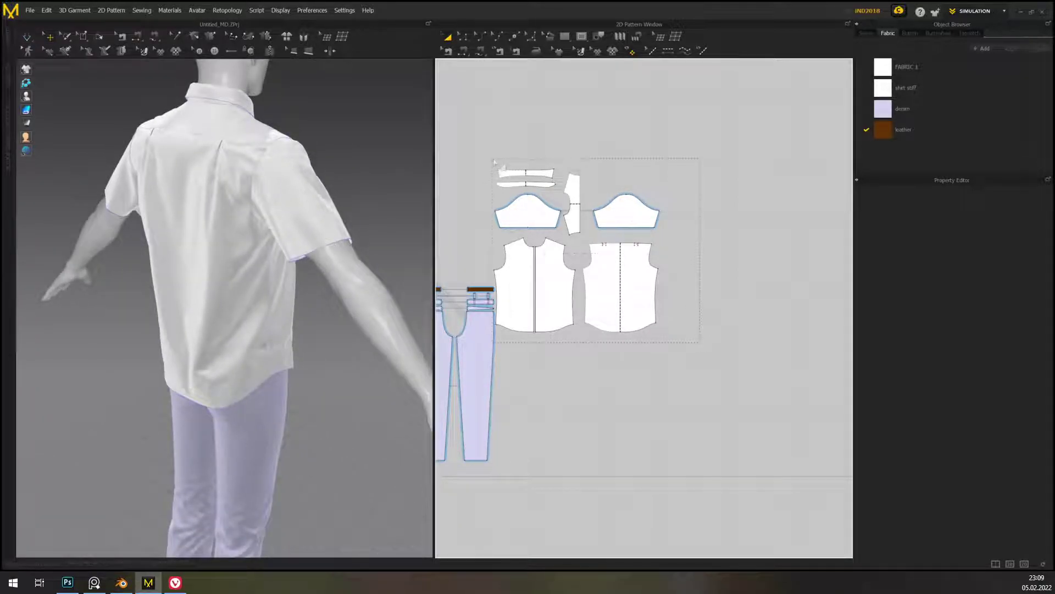
left_click_drag(494, 160, 494, 159)
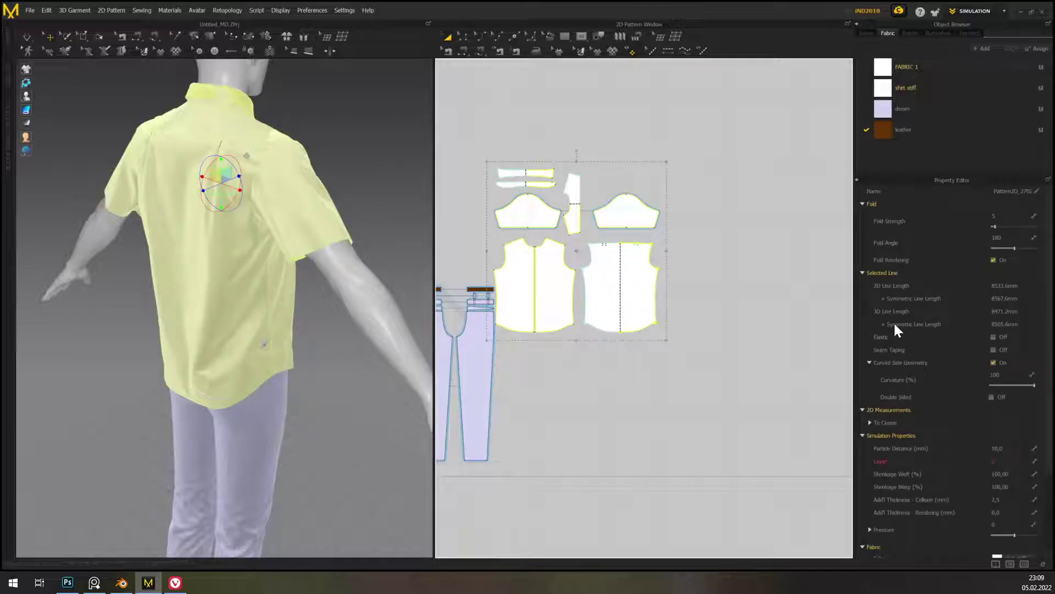
left_click(1001, 462)
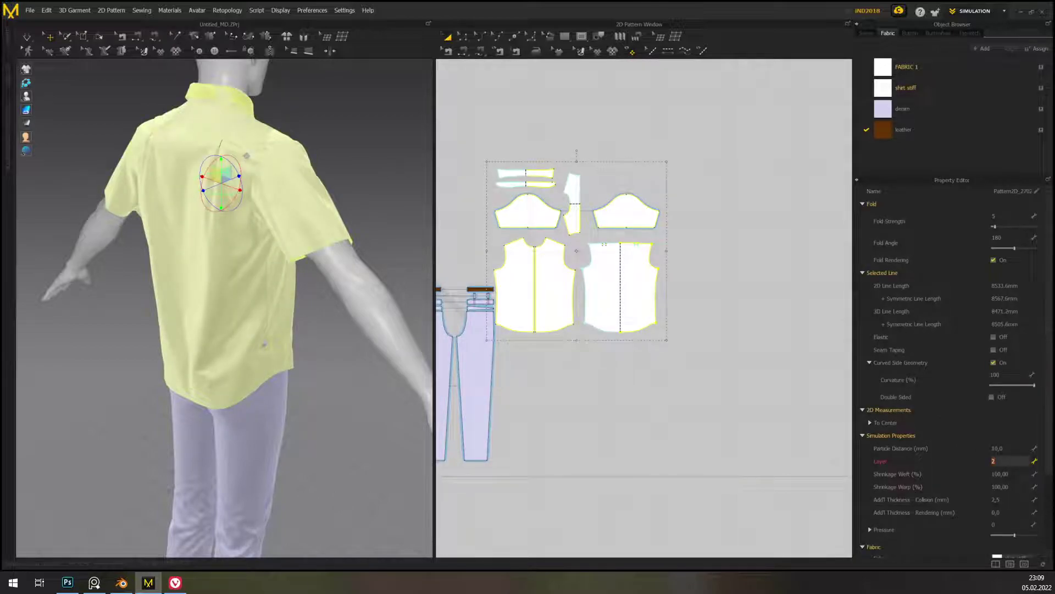
left_click(448, 131)
left_click(510, 174)
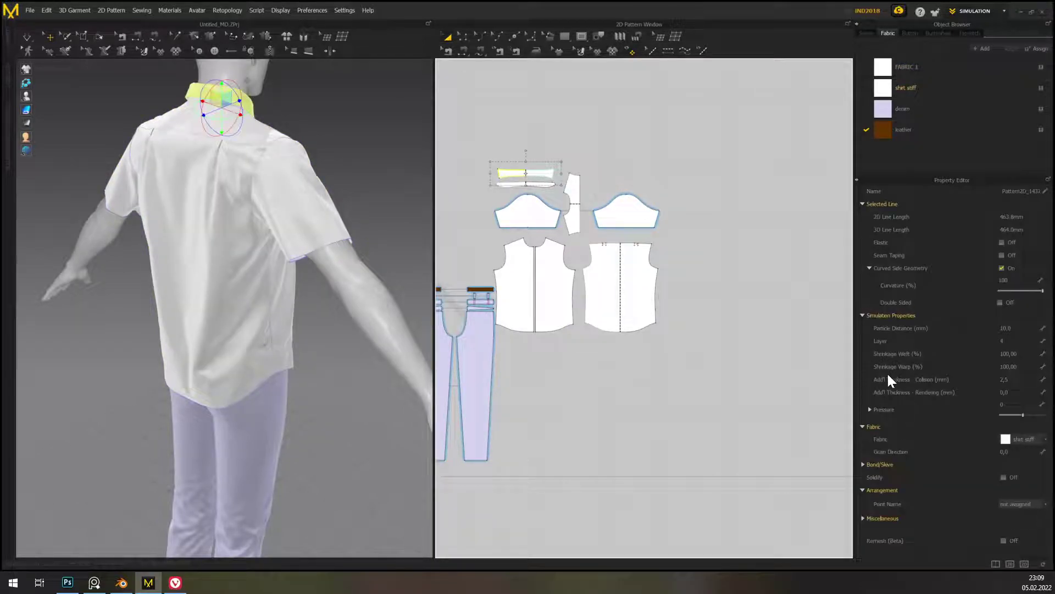
left_click(1003, 341)
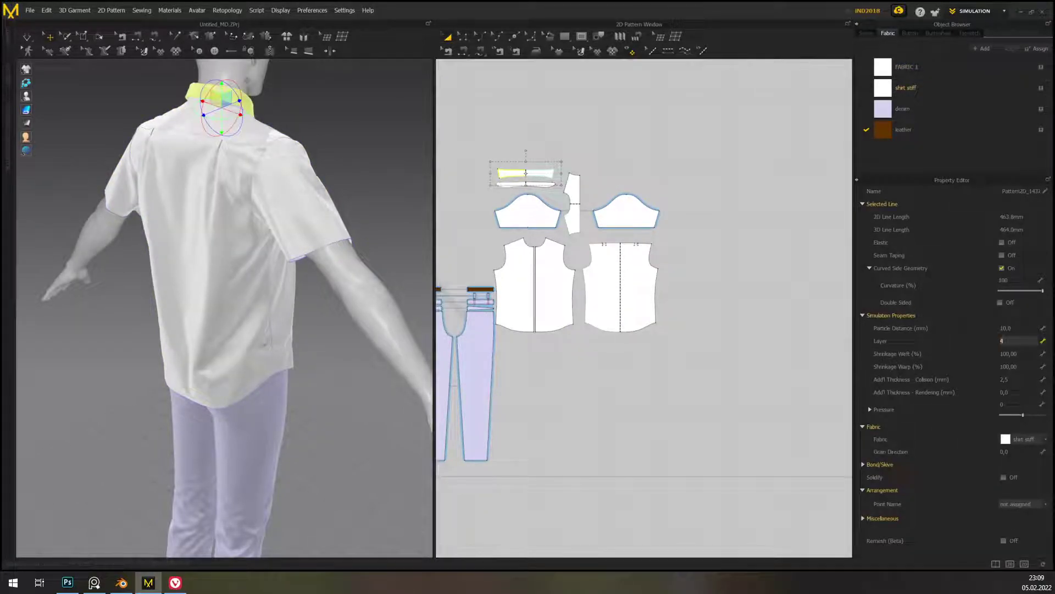
left_click(358, 193)
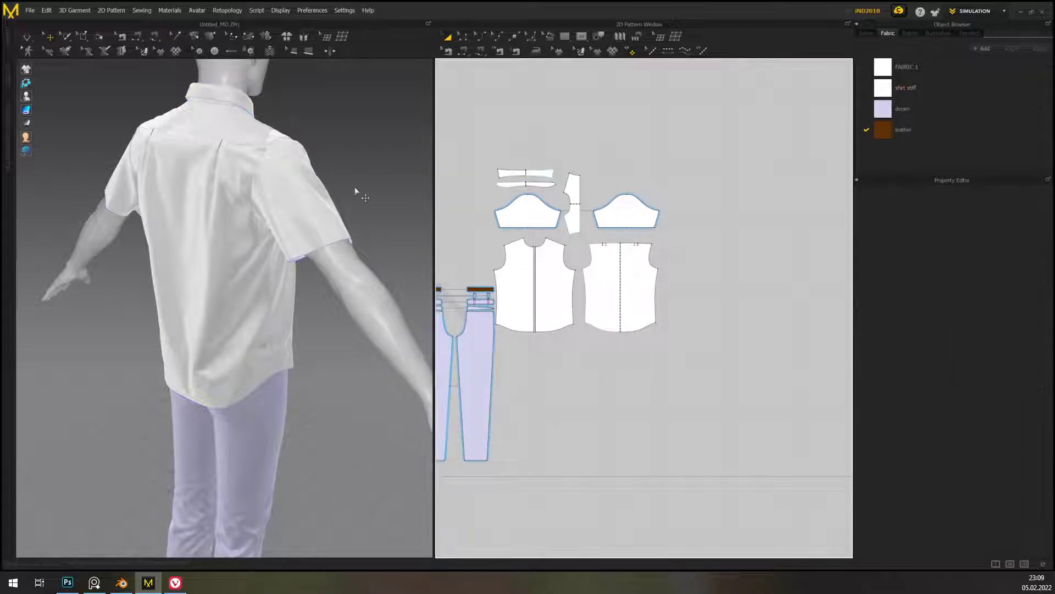
- Examine how the simulated shirt drapes over the trousers from the front and both sides at full figure
left_click(278, 369)
left_click(353, 414)
right_click_drag(352, 414, 218, 412)
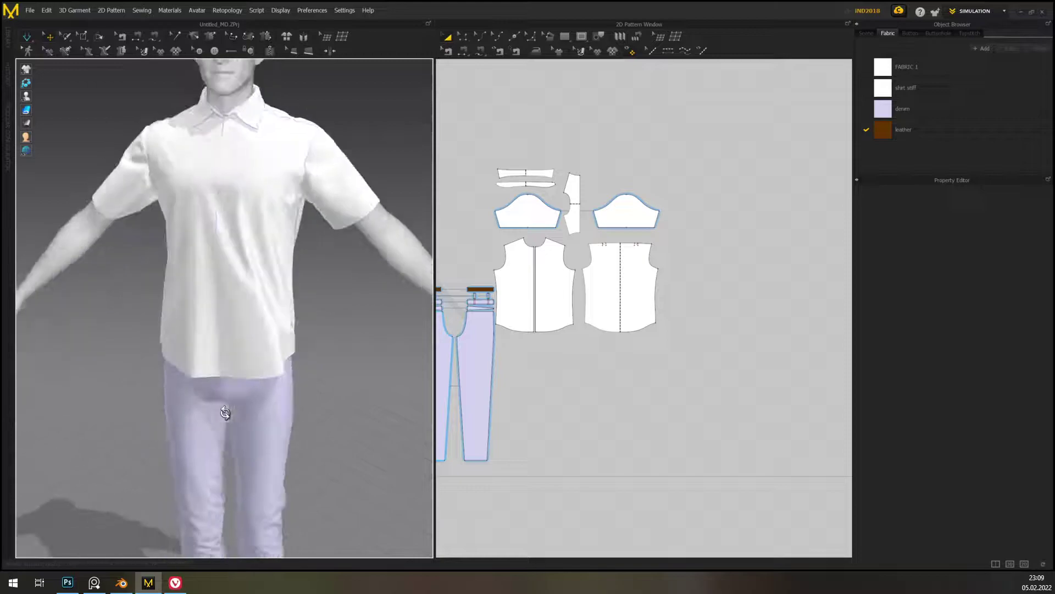
right_click_drag(366, 357, 312, 360)
right_click_drag(339, 411, 415, 417)
scroll(386, 400, "up", 2)
scroll(386, 400, "down", 2)
mouse_move(372, 375)
middle_mouse_down()
mouse_move(381, 322)
mouse_move(375, 358)
middle_mouse_up()
mouse_move(374, 358)
right_mouse_down()
mouse_move(495, 360)
mouse_move(412, 344)
mouse_move(344, 356)
mouse_move(365, 355)
right_mouse_up()
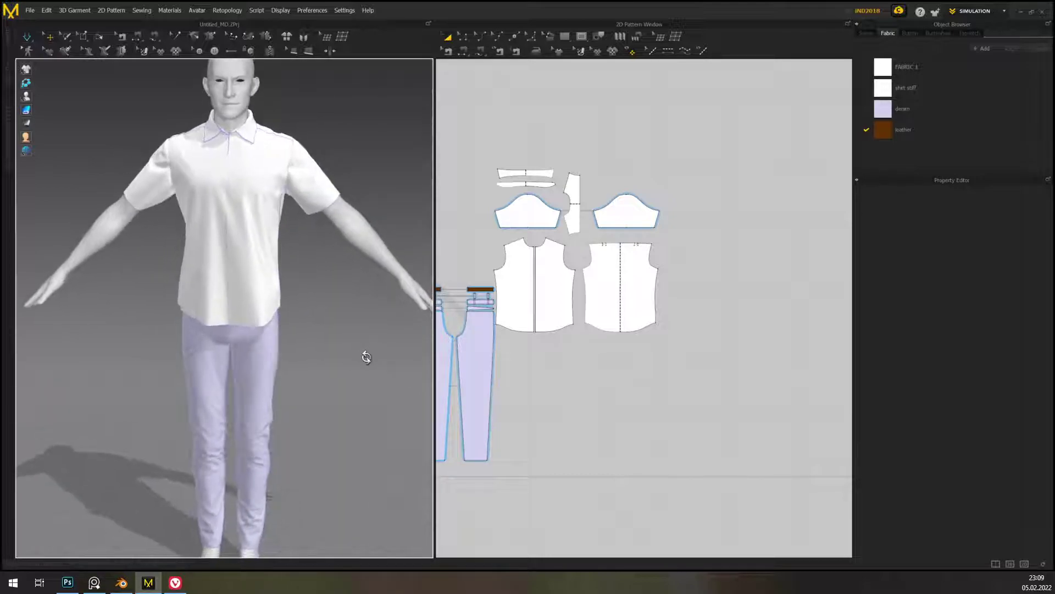
scroll(371, 363, "down", 1)
scroll(371, 364, "down", 1)
middle_click_drag(371, 362, 380, 334)
right_click_drag(325, 317, 244, 311)
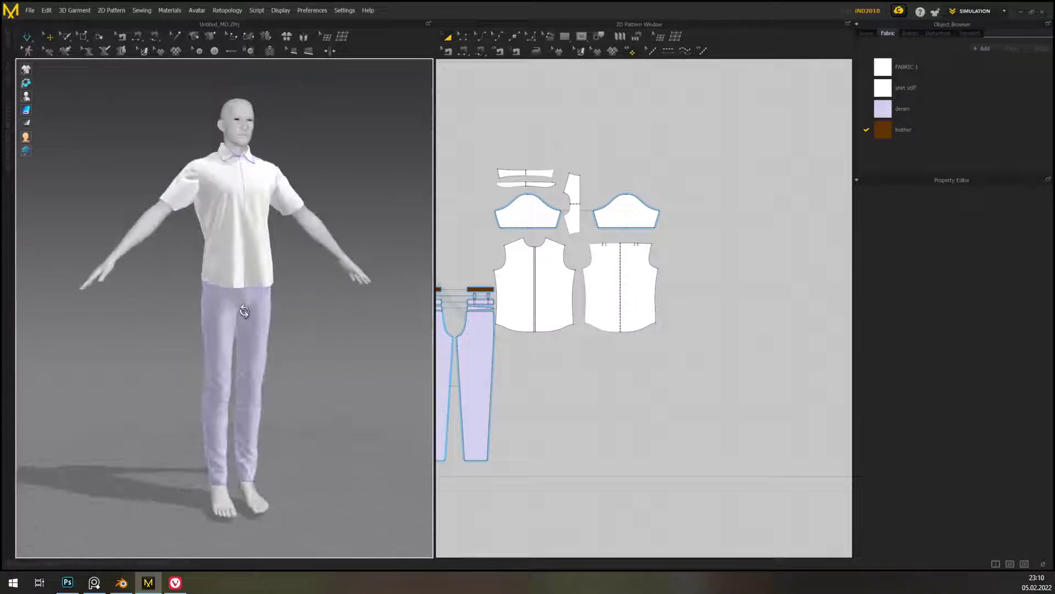
scroll(317, 339, "up", 5)
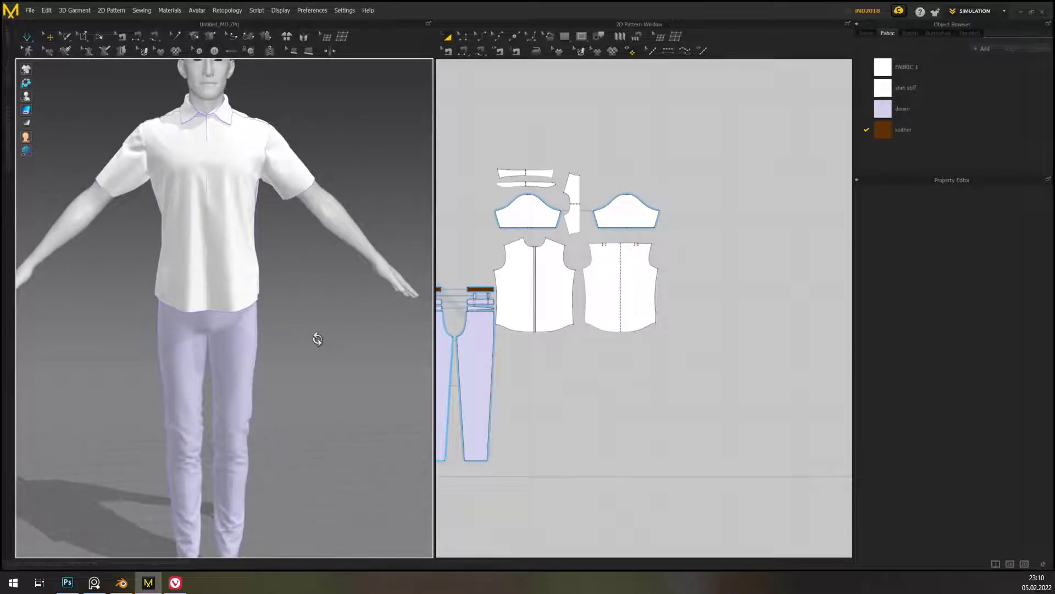
scroll(317, 339, "down", 5)
right_click_drag(337, 322, 275, 472)
scroll(275, 474, "down", 6)
middle_click_drag(275, 476, 279, 372)
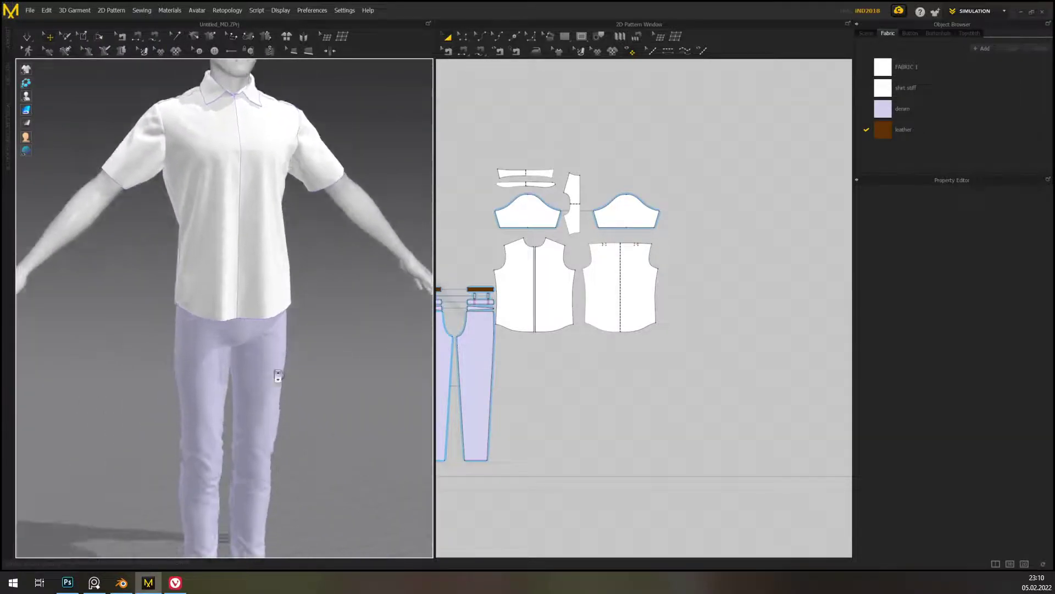
scroll(274, 364, "down", 2)
right_click_drag(328, 346, 330, 342)
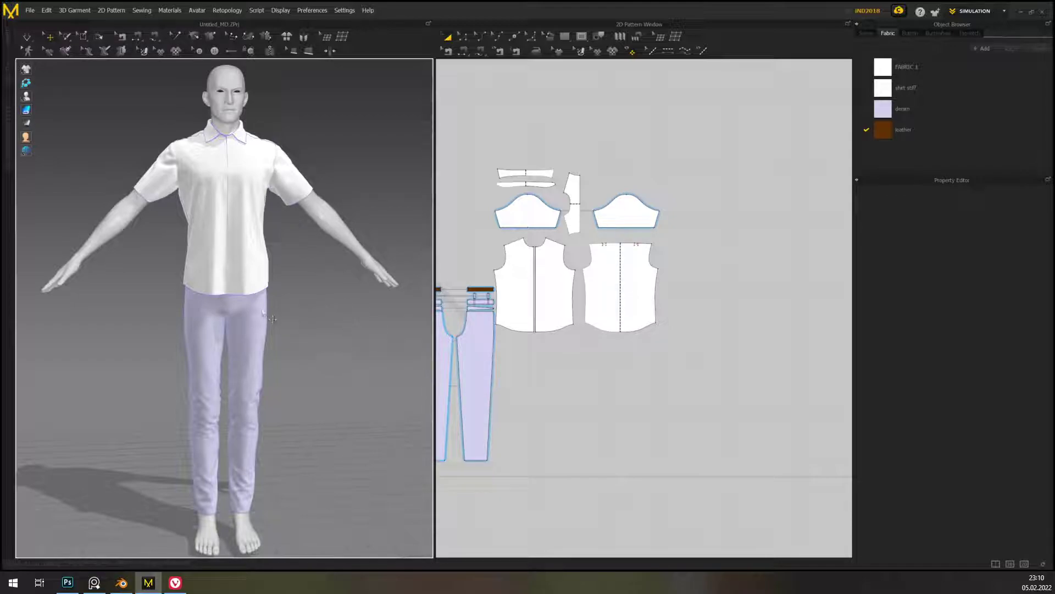
middle_click_drag(340, 315, 343, 317)
right_click_drag(365, 347, 331, 345)
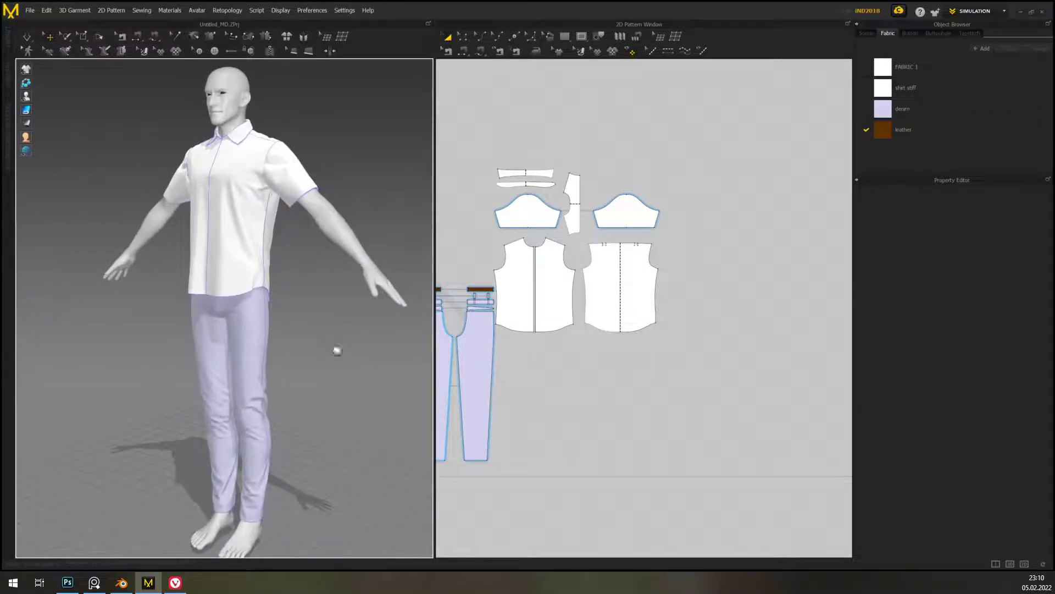
- Inspect the shirt's sleeve, shoulder and armhole area up close from several angles
middle_click_drag(338, 350, 321, 406)
scroll(300, 365, "up", 5)
middle_click_drag(333, 330, 309, 395)
right_click_drag(309, 395, 410, 371)
right_click_drag(174, 297, 339, 380)
middle_click_drag(338, 381, 279, 344)
scroll(348, 354, "down", 5)
scroll(349, 353, "up", 5)
scroll(336, 366, "up", 3)
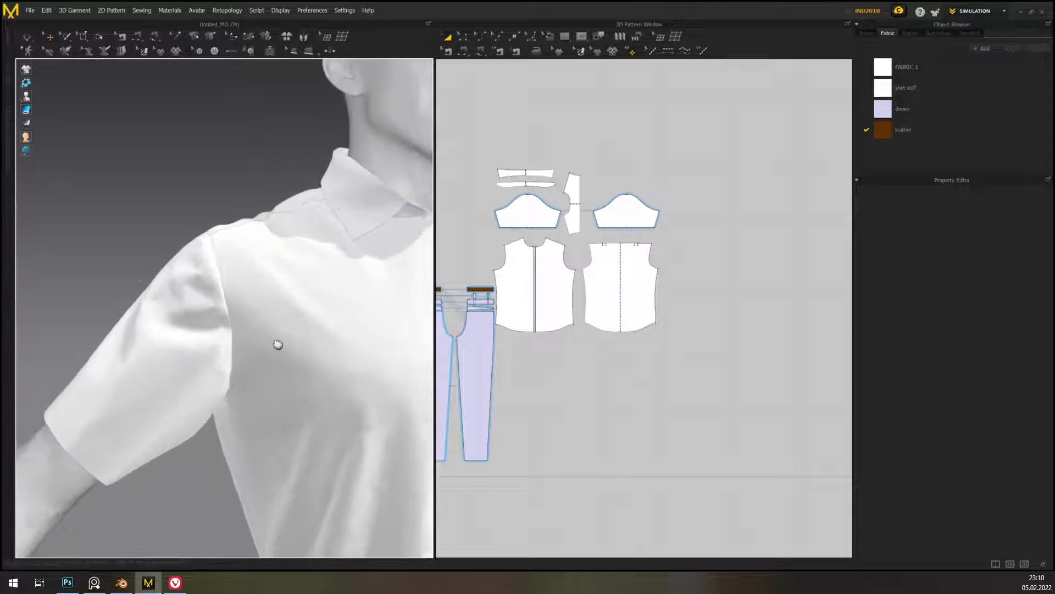
scroll(279, 344, "down", 4)
right_click_drag(207, 313, 135, 354)
right_click_drag(412, 301, 292, 311)
middle_click_drag(292, 311, 296, 366)
scroll(213, 342, "down", 1)
right_click_drag(213, 342, 330, 330)
scroll(330, 330, "up", 2)
middle_click_drag(330, 330, 360, 255)
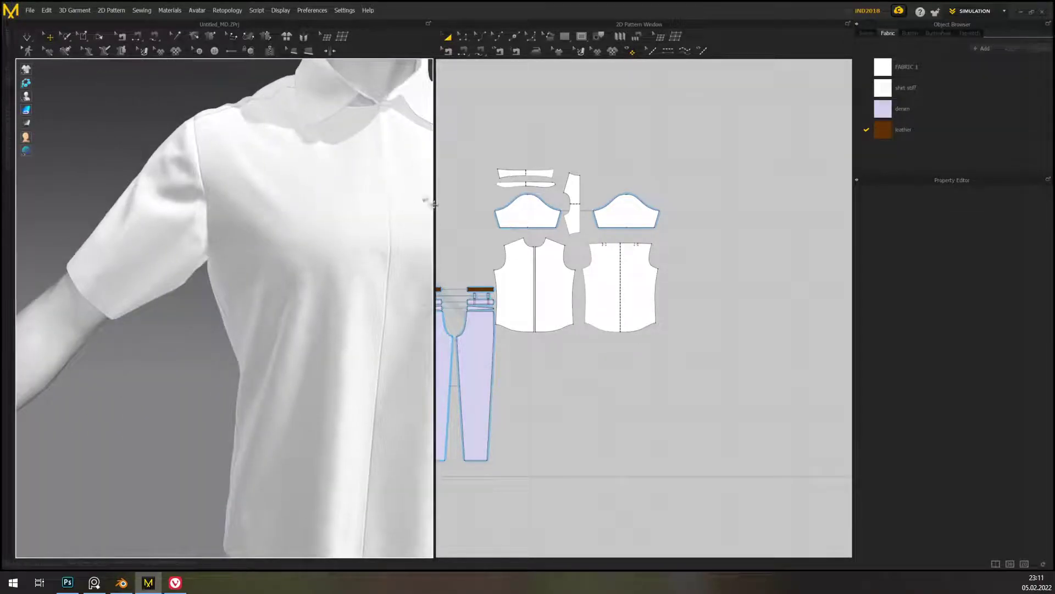
- Inspect the sewing lines and segment lengths along the sleeve cap in the 2D patterns
left_click(448, 50)
scroll(513, 177, "up", 4)
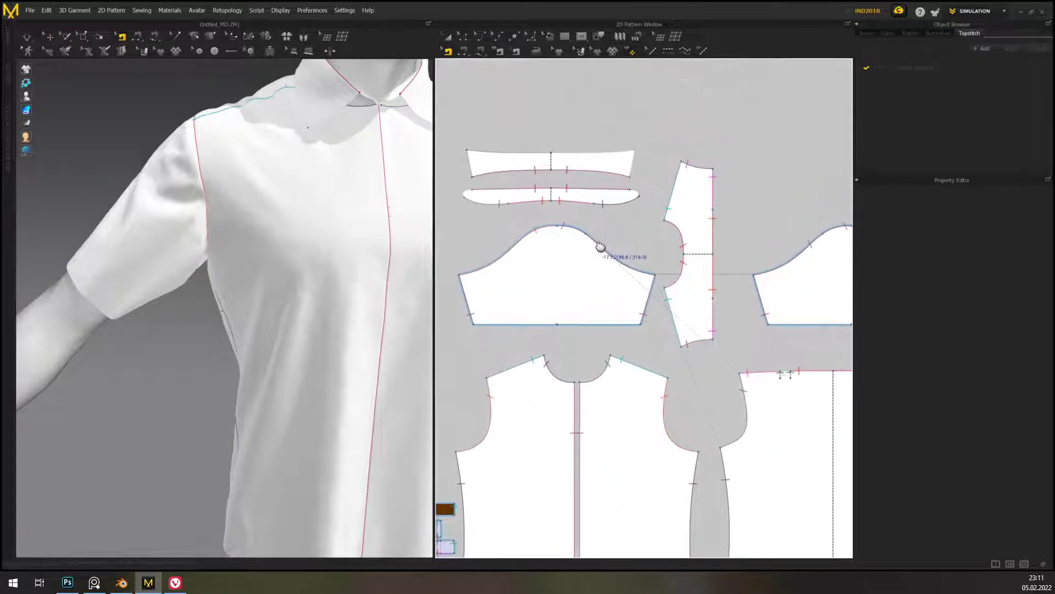
scroll(616, 257, "up", 3)
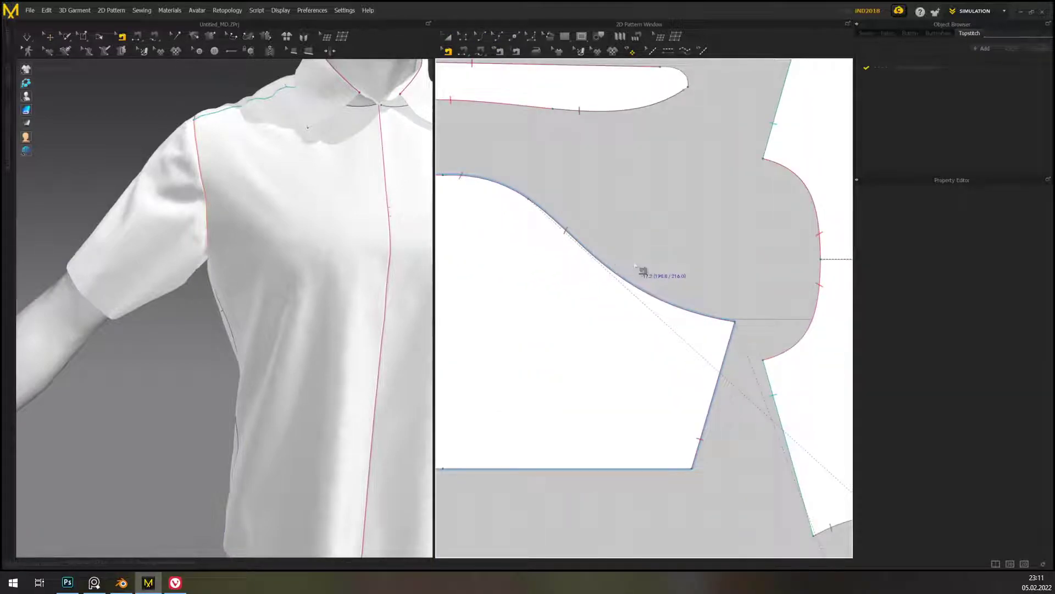
middle_click_drag(628, 203, 798, 264)
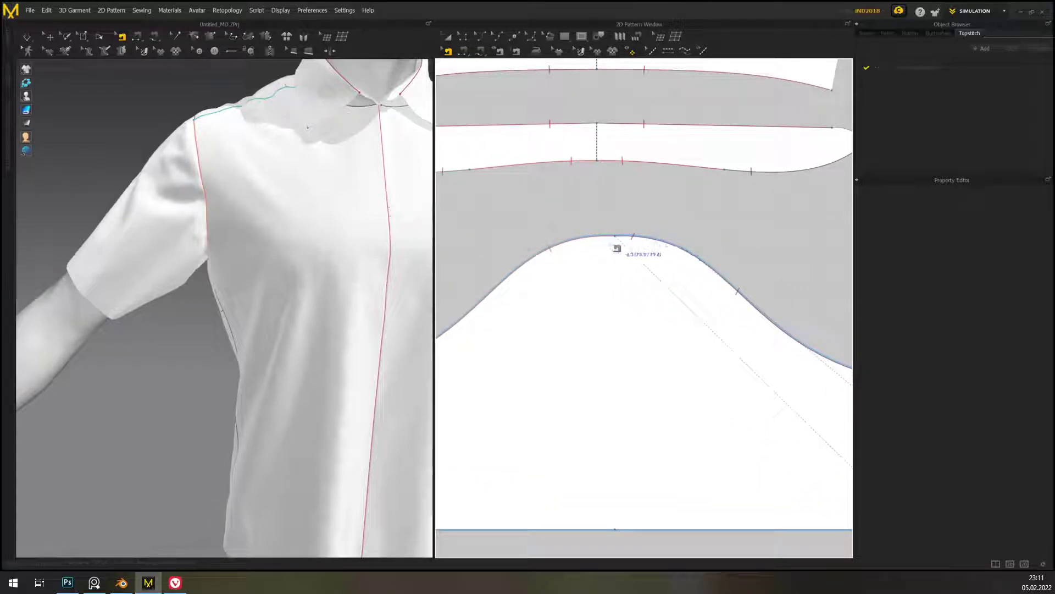
middle_click_drag(597, 301, 701, 269)
scroll(620, 249, "down", 5)
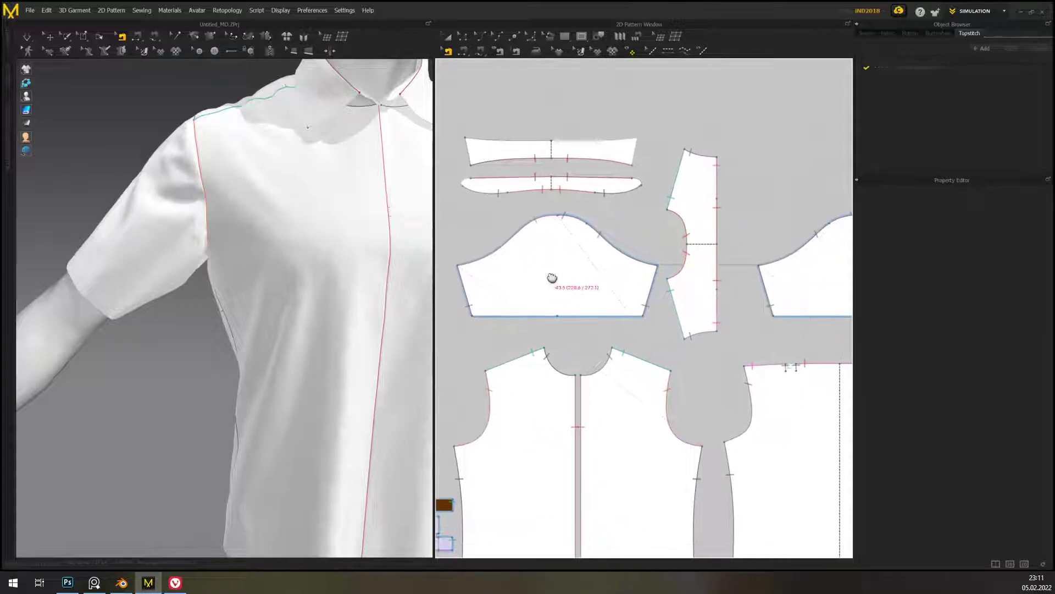
left_click(654, 266)
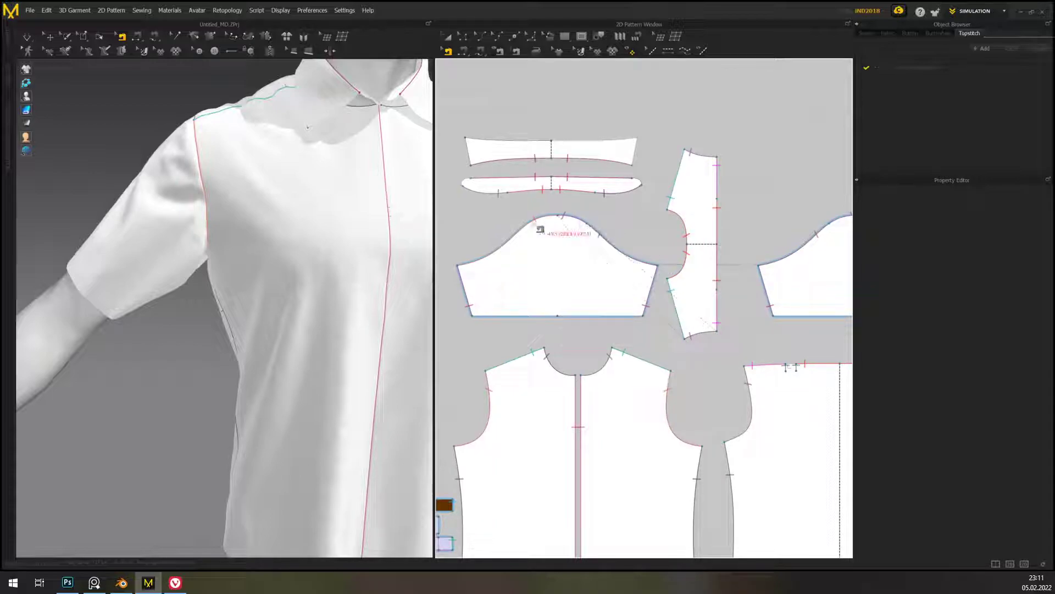
- Compare the length of the sleeve cap's curve with that of the front armhole
left_click(465, 37)
left_click(532, 237)
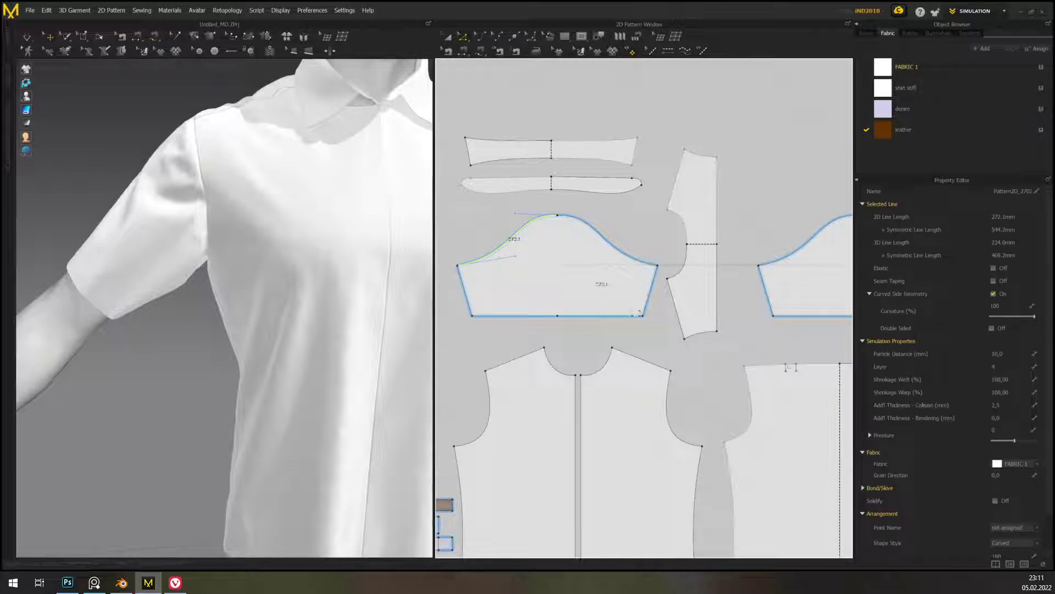
left_click(671, 385)
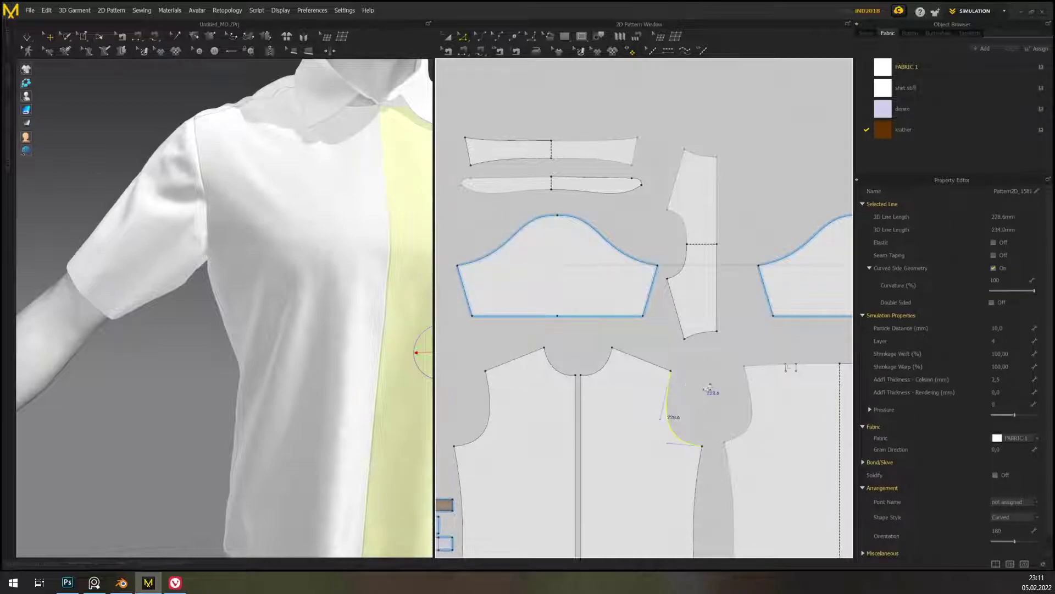
- Scale the sleeve pattern down slightly from its lower corner to shorten the sleeve cap
middle_click_drag(565, 259, 613, 290)
left_click(449, 36)
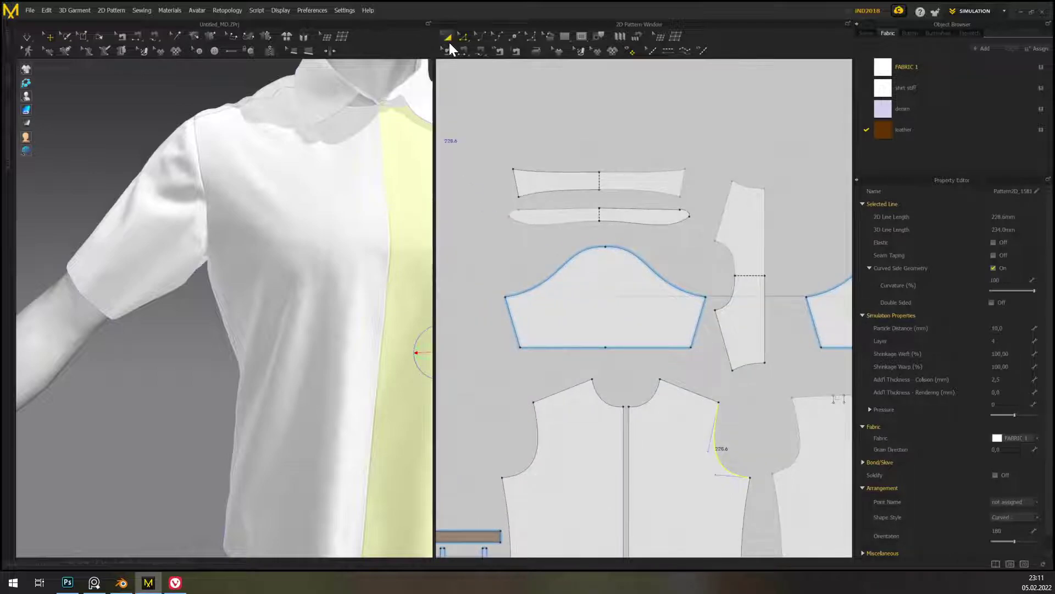
left_click(517, 337)
left_click_drag(497, 354, 513, 349)
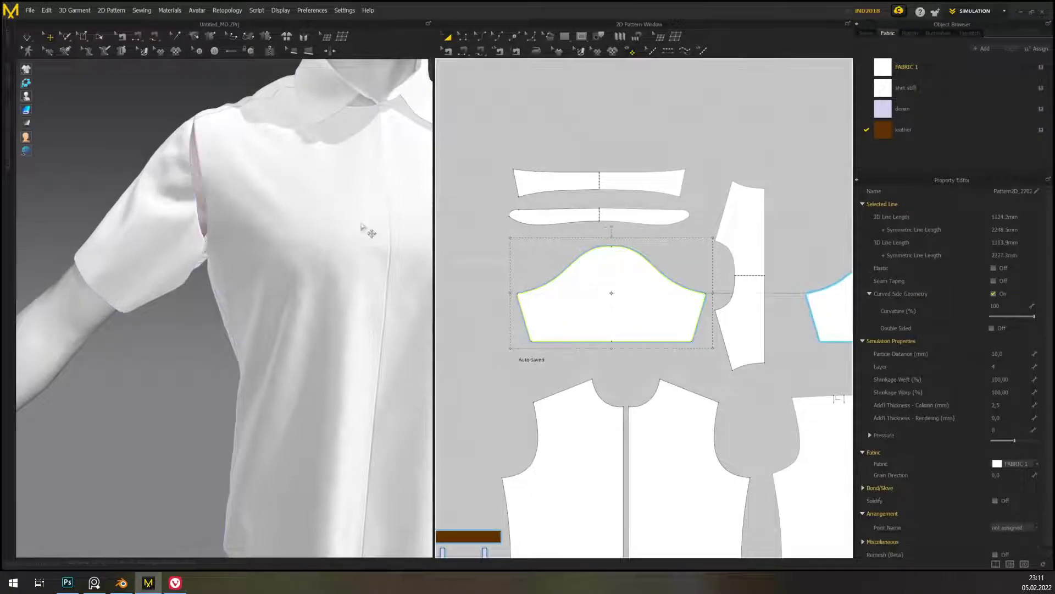
- Check the resized sleeve cap's two half-curves against the front and back armhole lengths
left_click(464, 36)
left_click(588, 269)
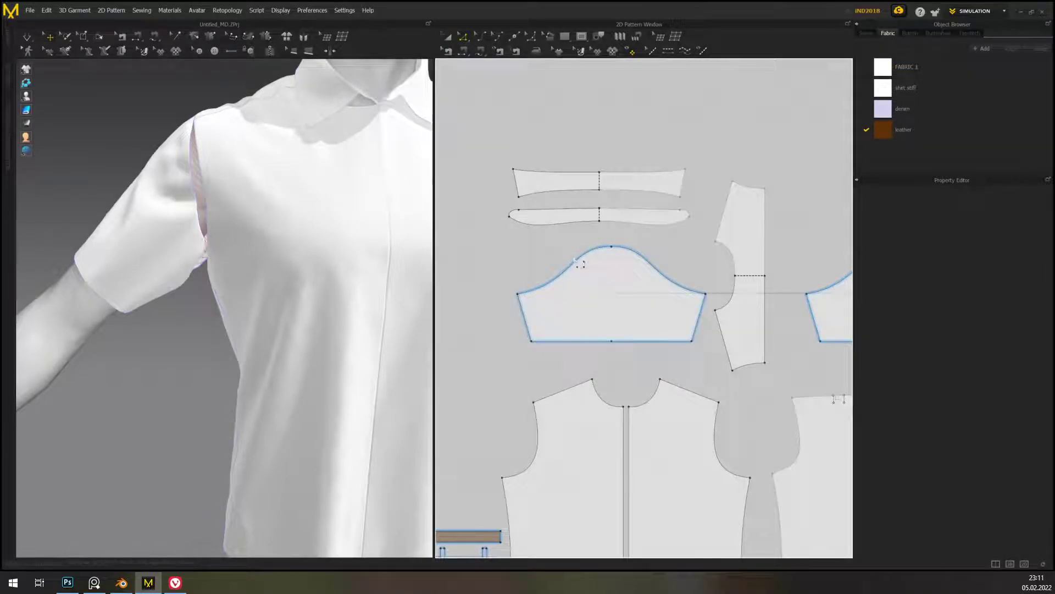
left_click(587, 266)
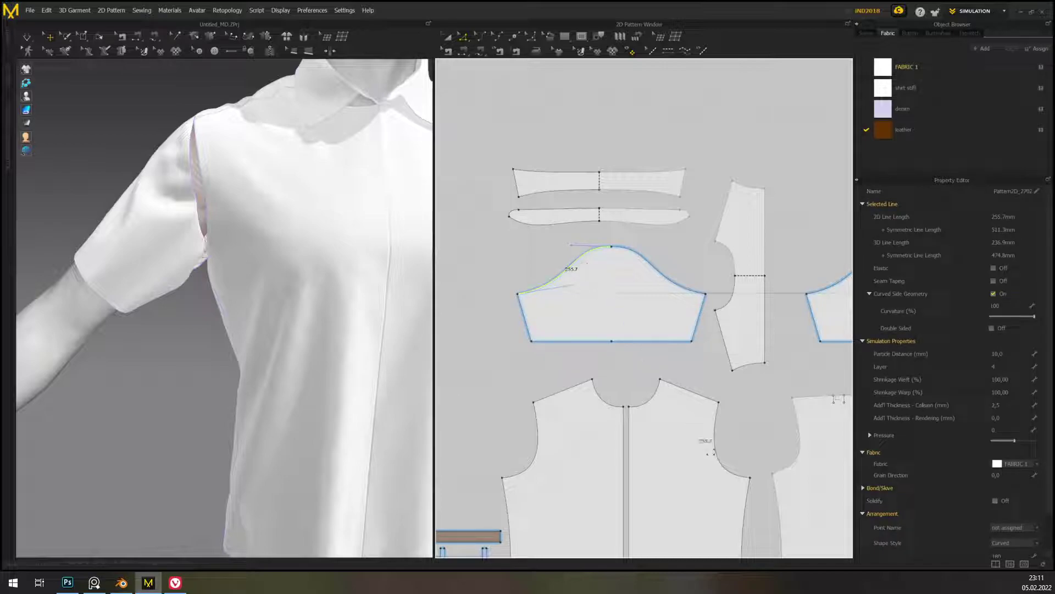
left_click(724, 454)
right_click_drag(761, 437, 658, 395)
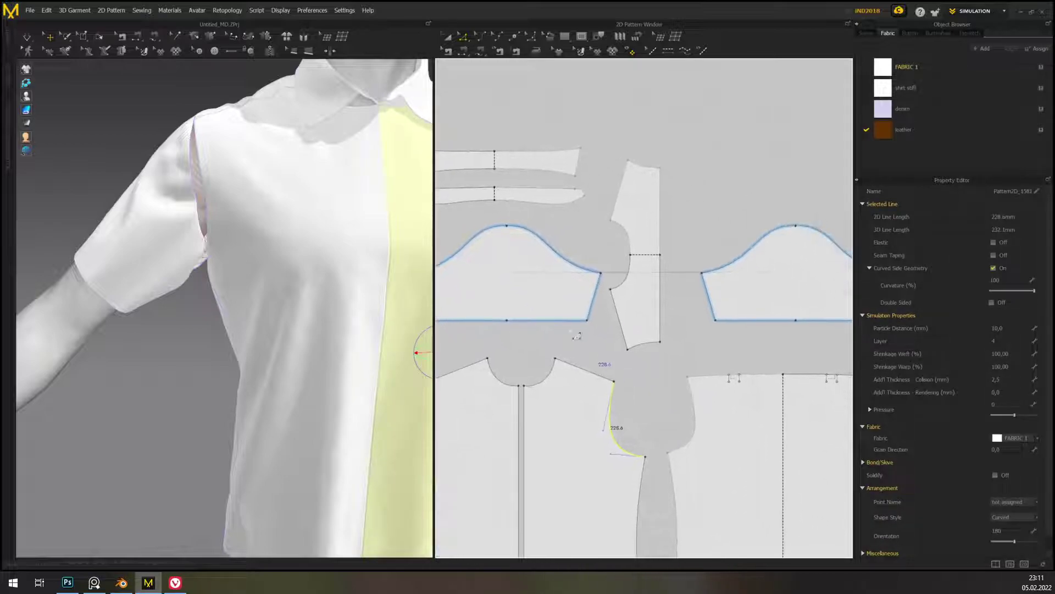
left_click(544, 244)
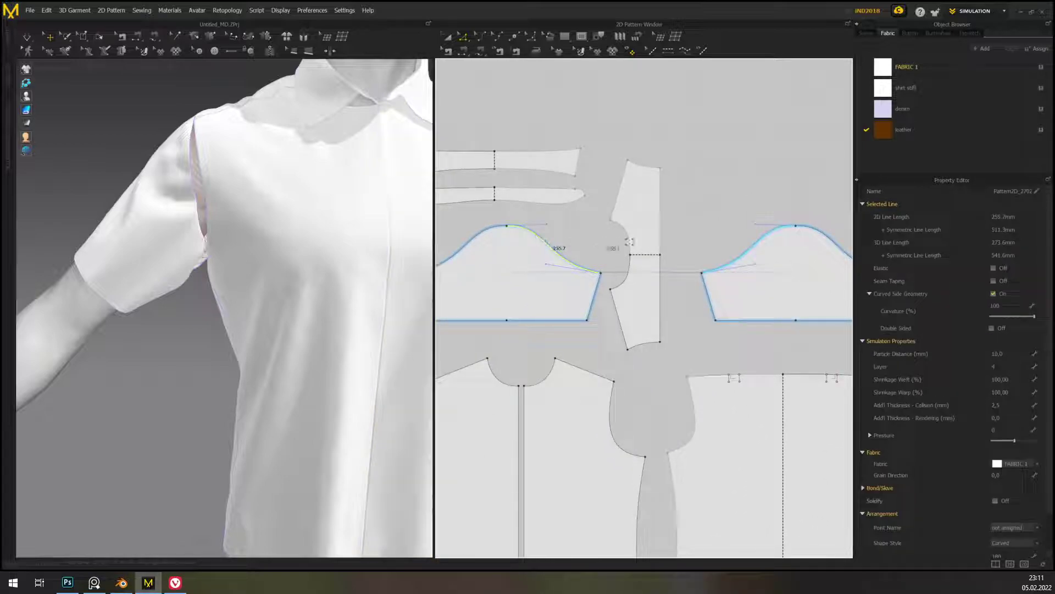
left_click(704, 409)
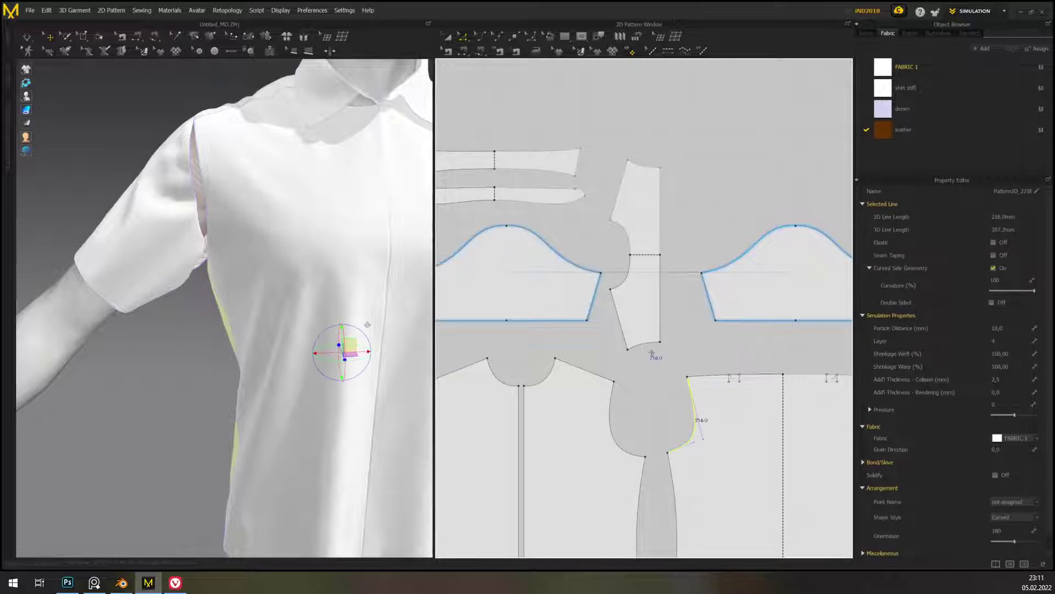
- Measure the yoke's armhole edge together with the back panel's armhole curve
left_click(647, 345, "shift")
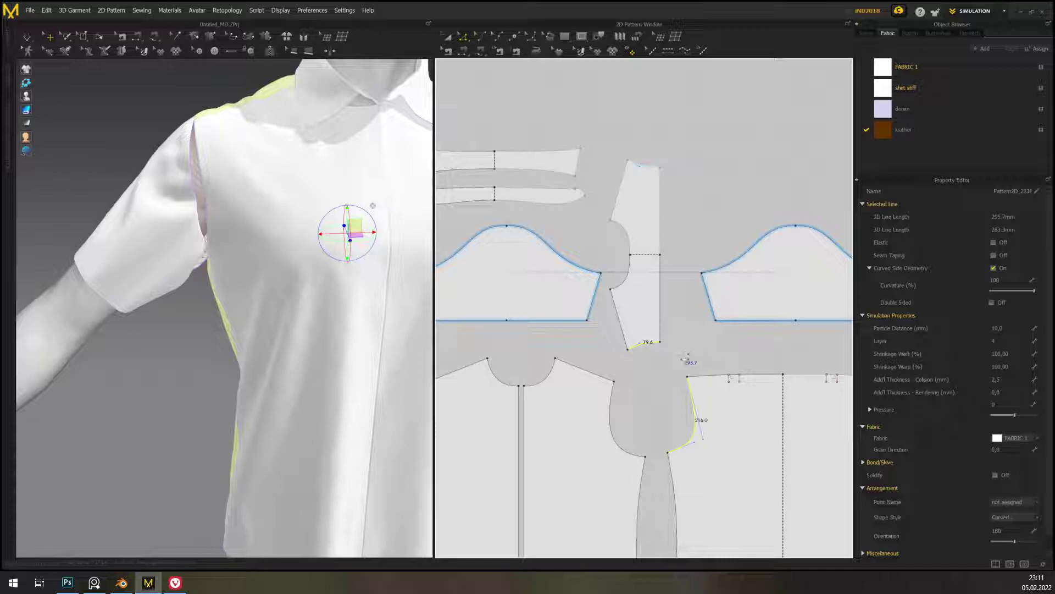
left_click(663, 368)
middle_click_drag(665, 368, 694, 374)
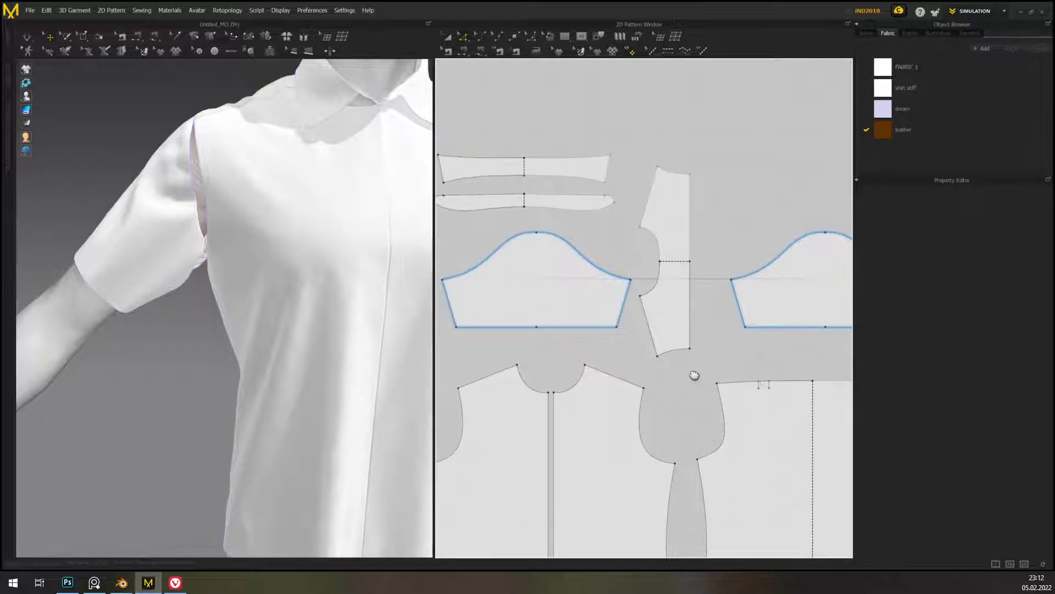
middle_click_drag(583, 328, 633, 343)
scroll(572, 252, "up", 3)
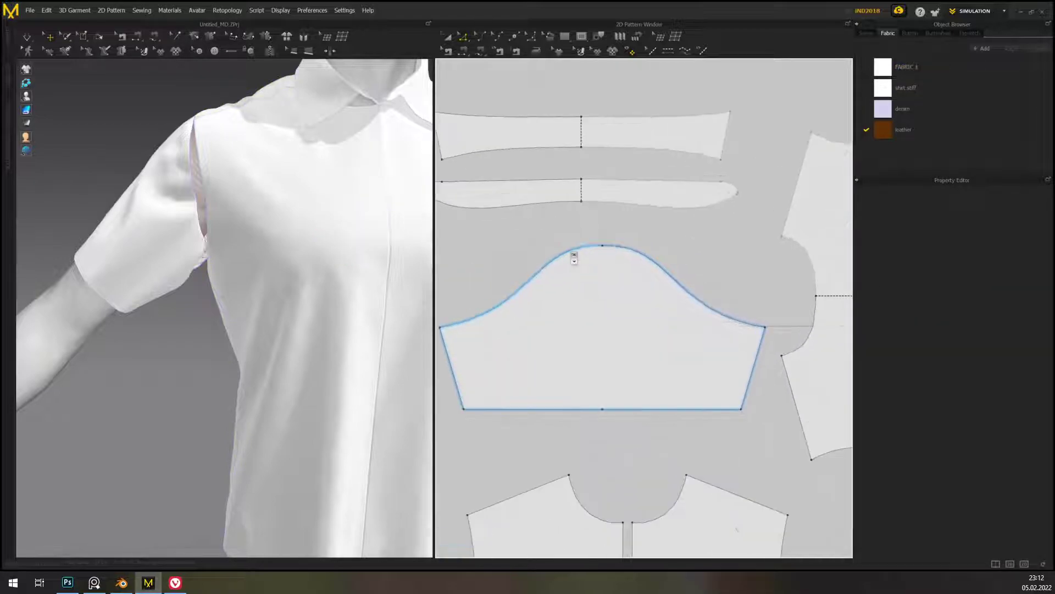
middle_click_drag(696, 296, 654, 267)
scroll(662, 250, "down", 3)
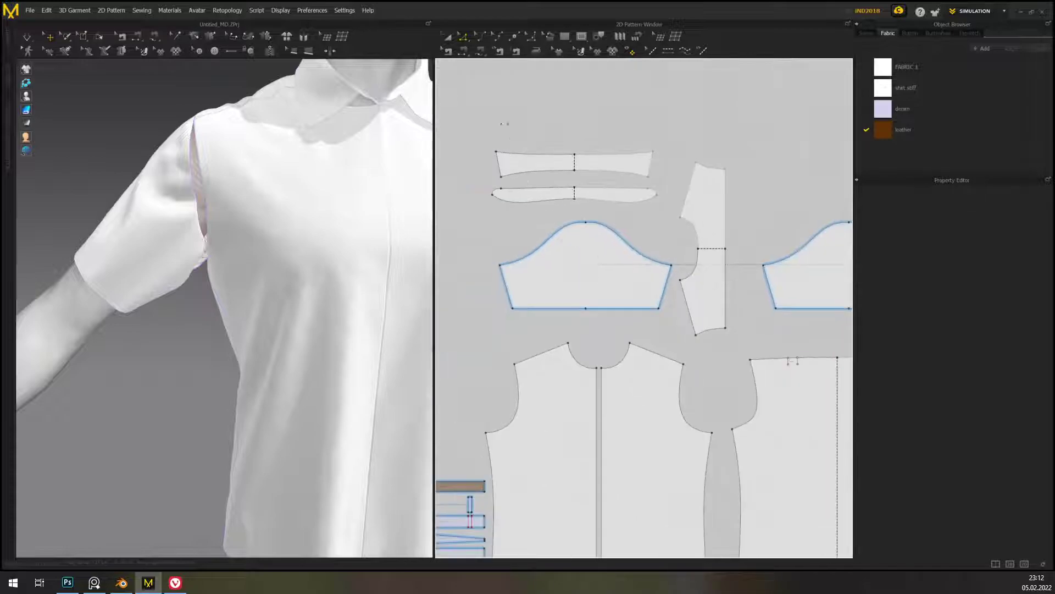
- Delete the existing sewing lines along the sleeve cap in the 2D patterns
left_click(463, 39)
left_click(448, 51)
left_click(649, 265)
left_click(605, 232)
key("Delete")
left_click(580, 226)
key("Delete")
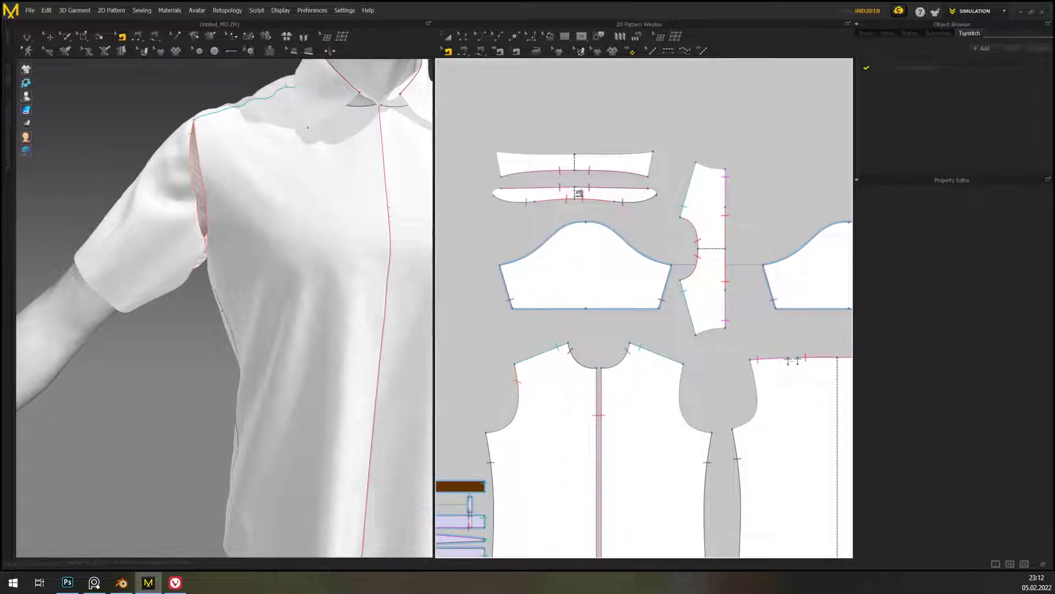
- Free-sew the back armhole, from underarm to shoulder, to the matching length of the sleeve cap's back curve
left_click(481, 50)
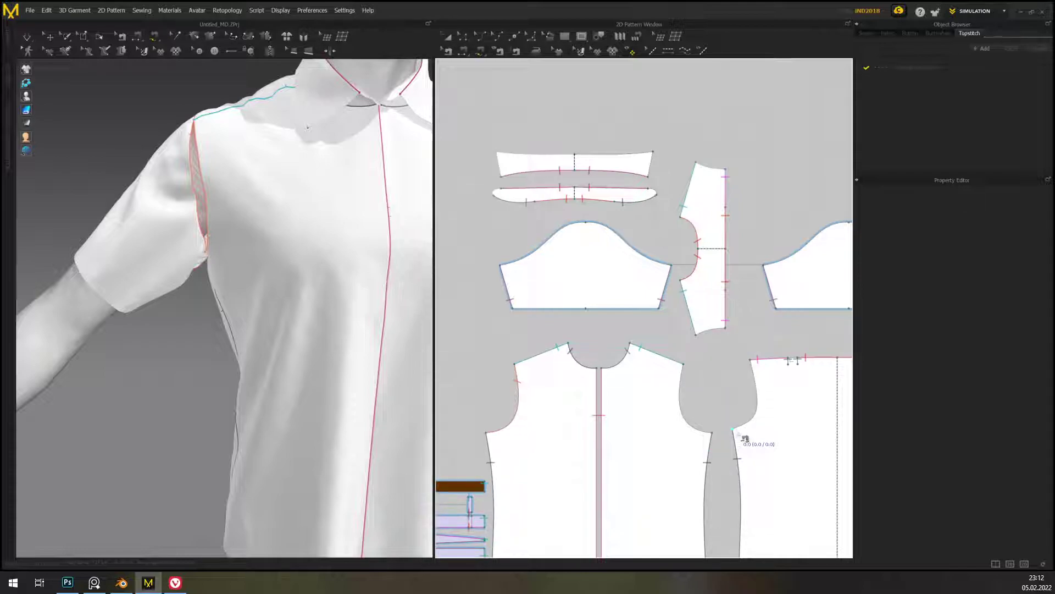
left_click(742, 434)
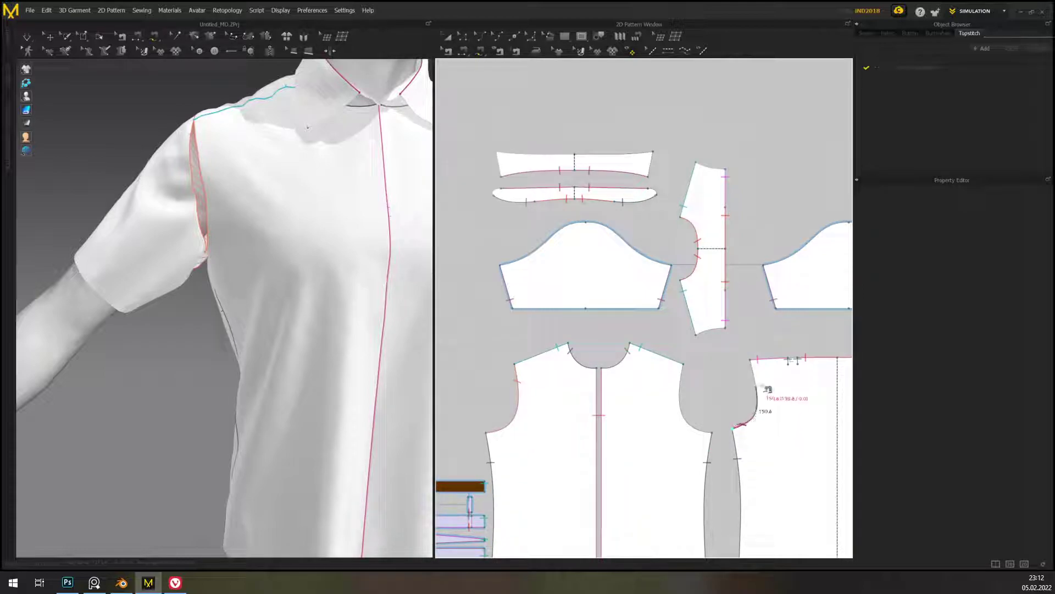
left_click(751, 361)
left_click(672, 268)
left_click(605, 226)
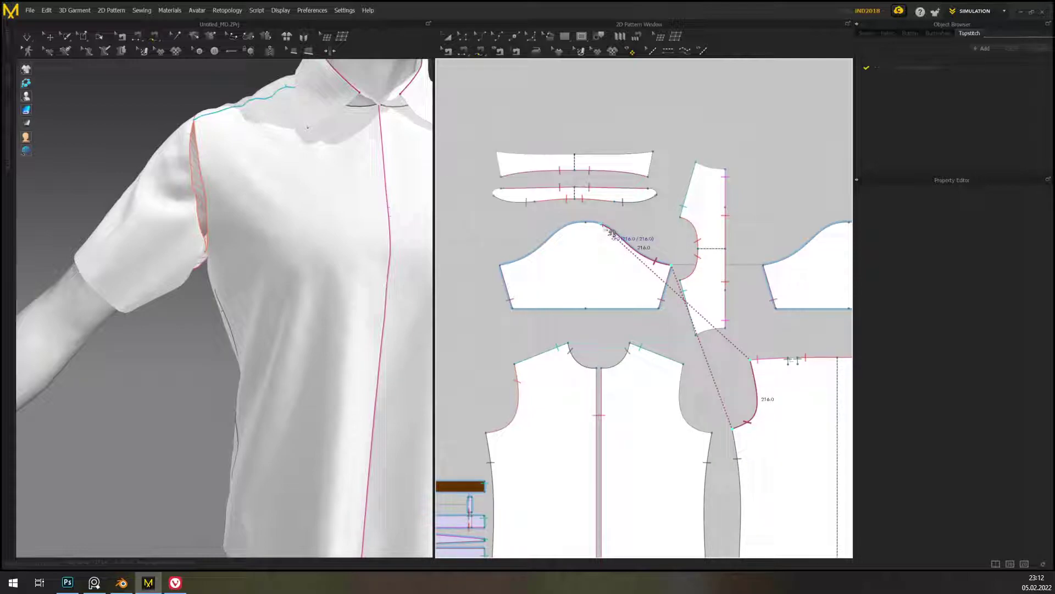
- Free-sew the yoke's armhole edge to the top of the sleeve cap, continuing from the back armhole seam
left_click(724, 328)
left_click(696, 336)
left_click(594, 222)
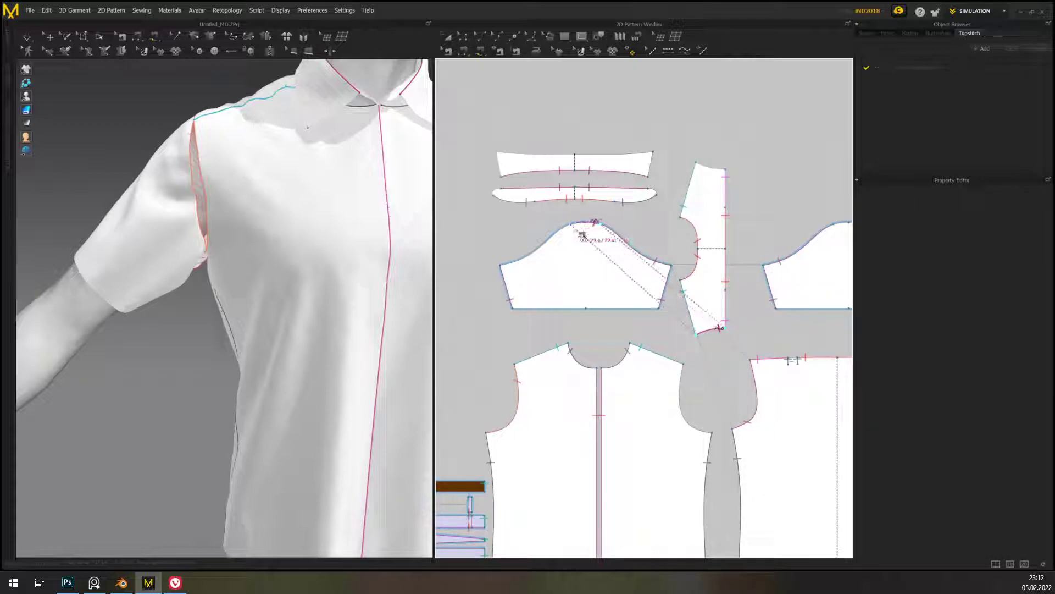
left_click(581, 233)
- Free-sew the remaining front curve of the sleeve cap to the full front armhole
left_click(580, 232)
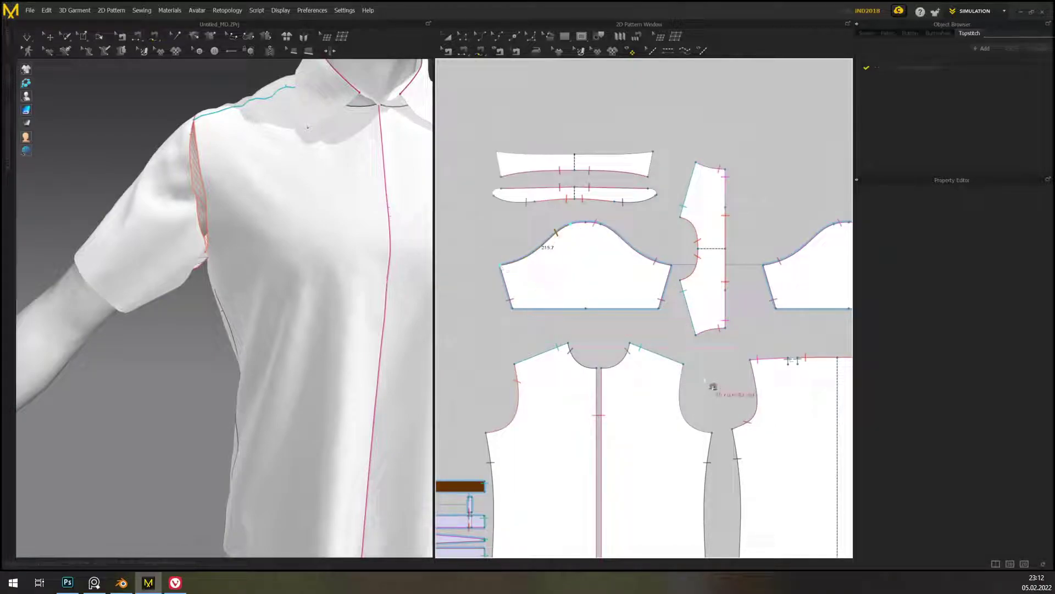
left_click(684, 366)
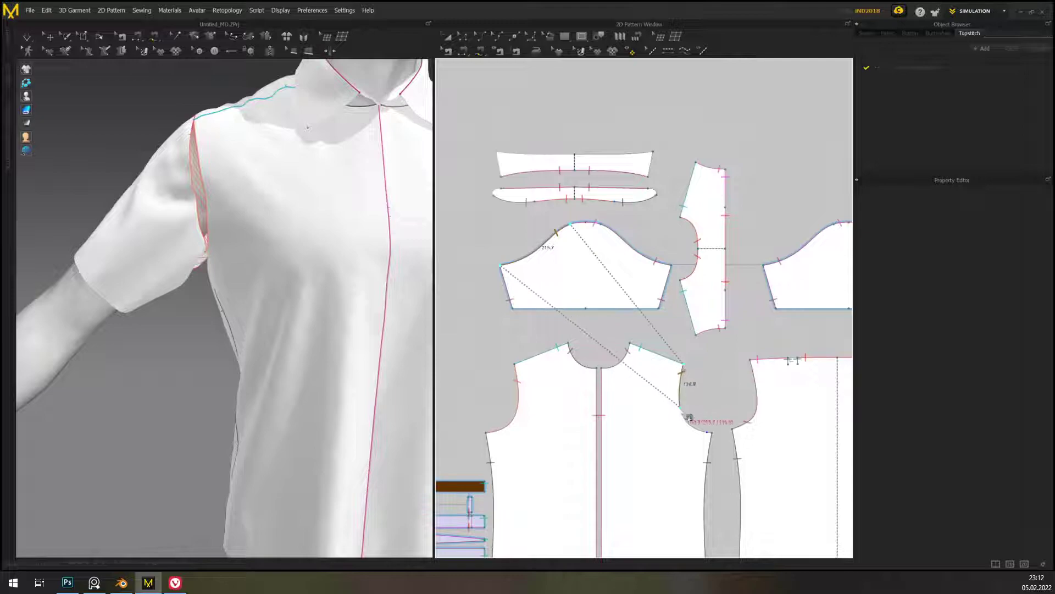
left_click(715, 434)
- Extend the front armhole seam's upper end along the sleeve cap to a length of about 223 mm
scroll(564, 236, "up", 5)
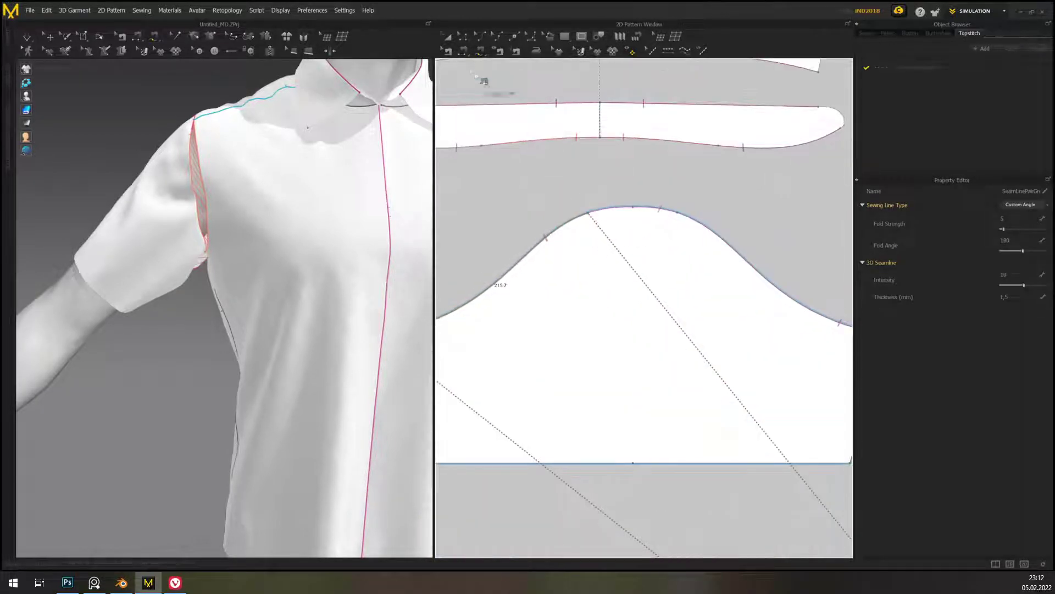
left_click(448, 51)
scroll(558, 179, "up", 4)
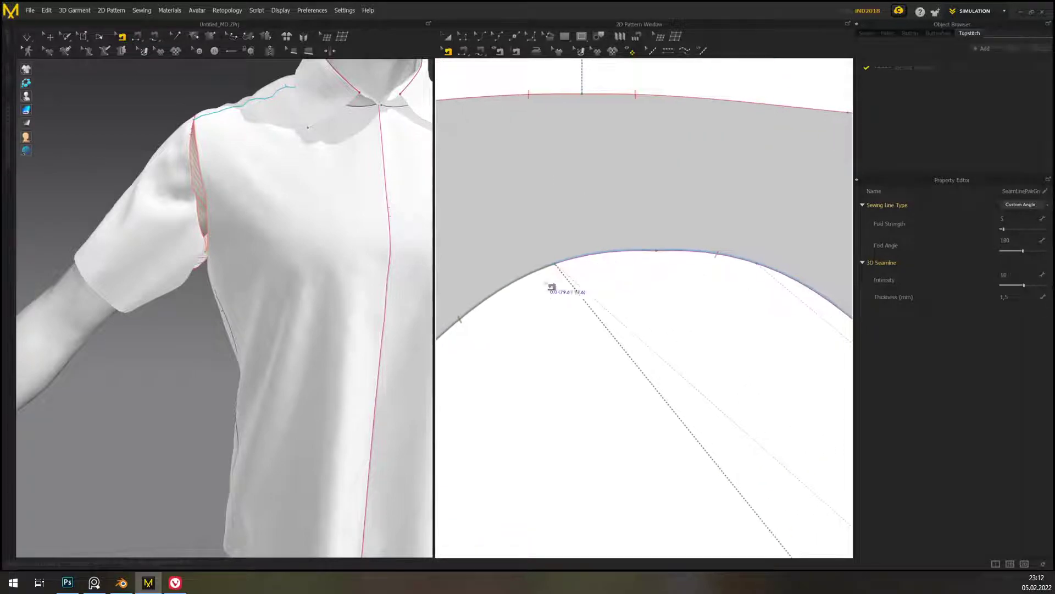
left_click(562, 270)
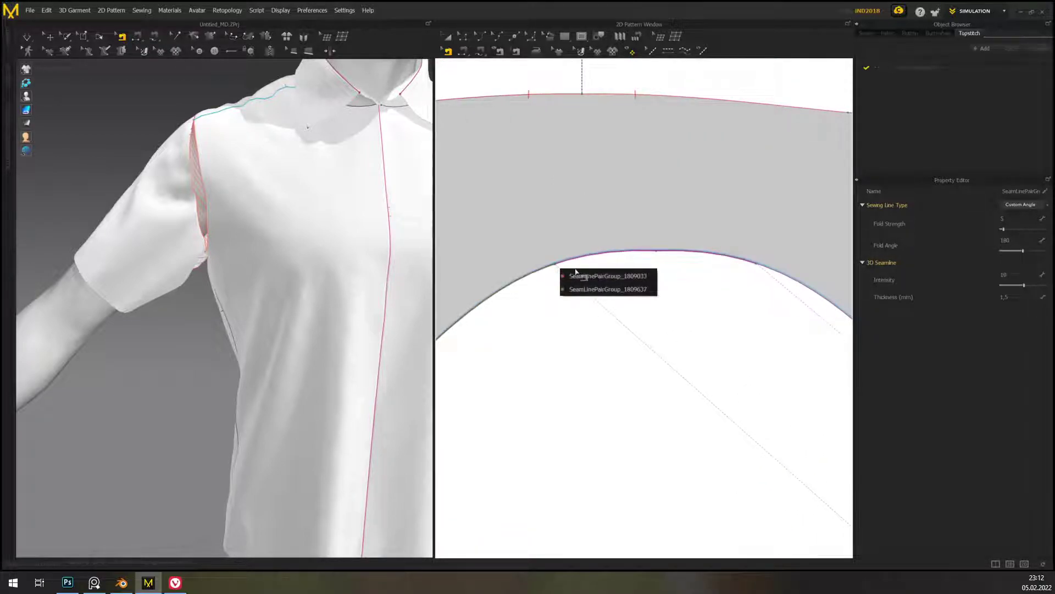
left_click(579, 290)
left_click_drag(555, 265, 540, 269)
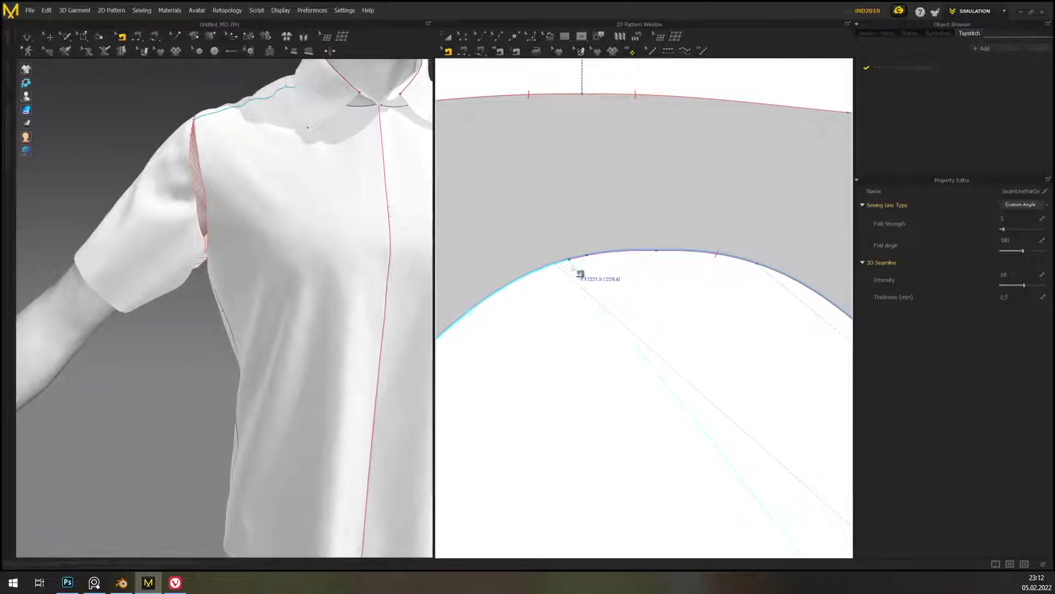
left_click_drag(577, 266, 578, 267)
- Shift the yoke seam toward the sleeve cap's back and shorten the adjoining back armhole seam to about 208 mm on the cap
middle_click_drag(698, 283, 645, 308)
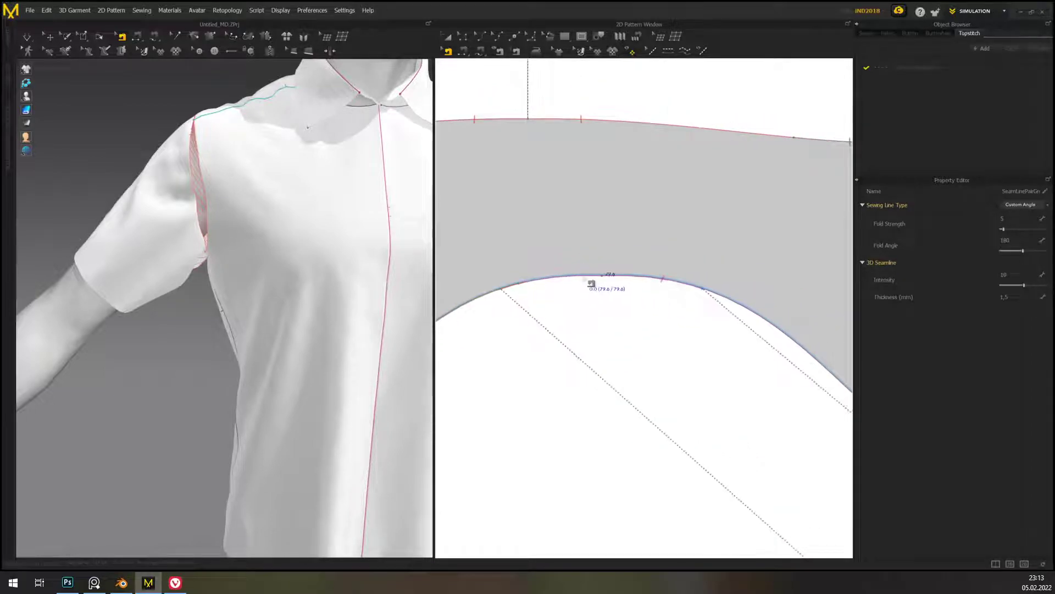
middle_click_drag(738, 365, 592, 285)
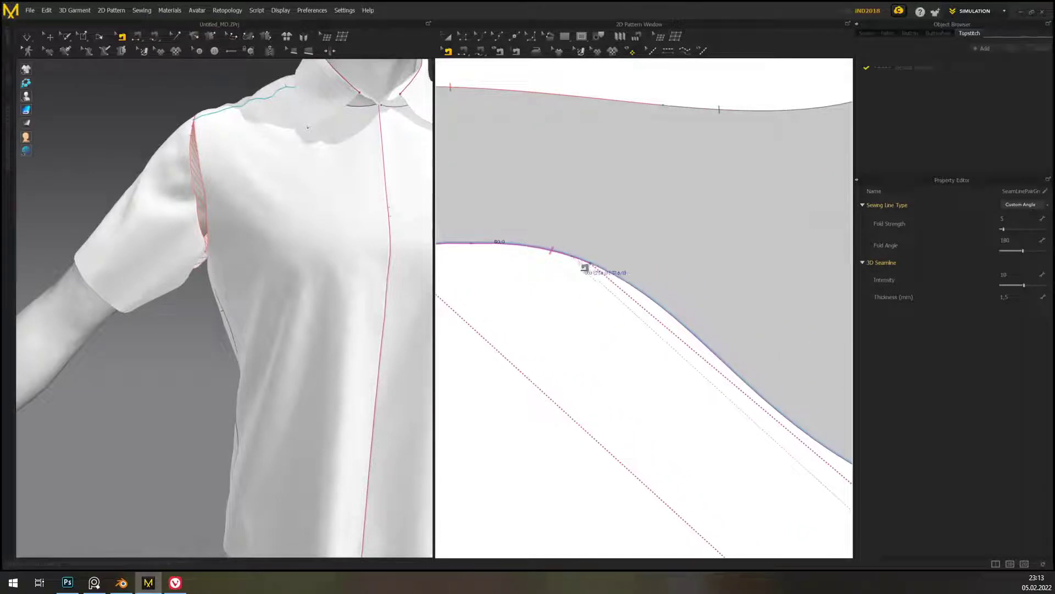
left_click(577, 261)
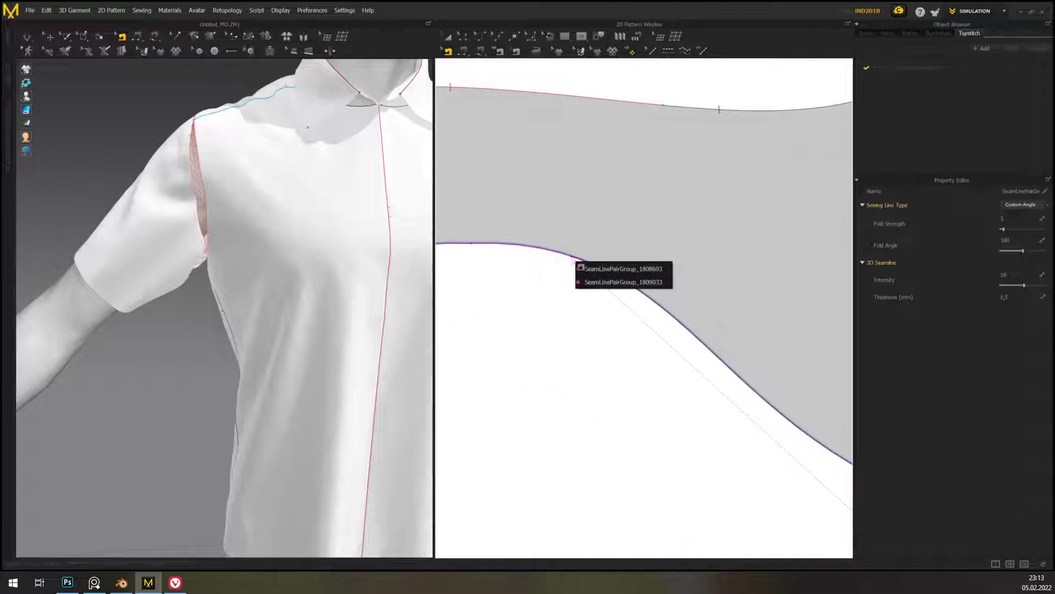
left_click(620, 272)
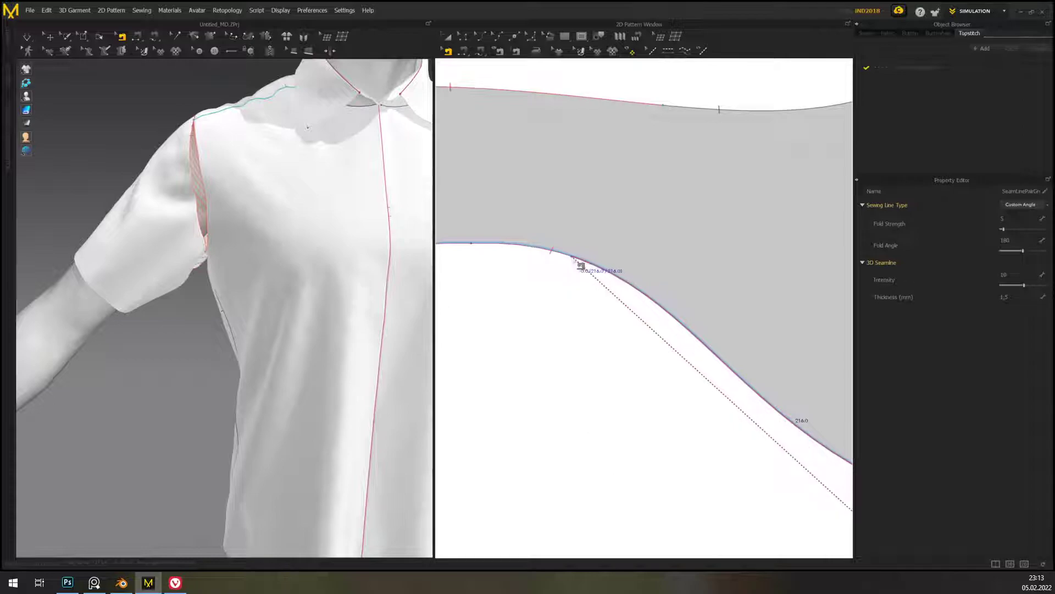
left_click(592, 289)
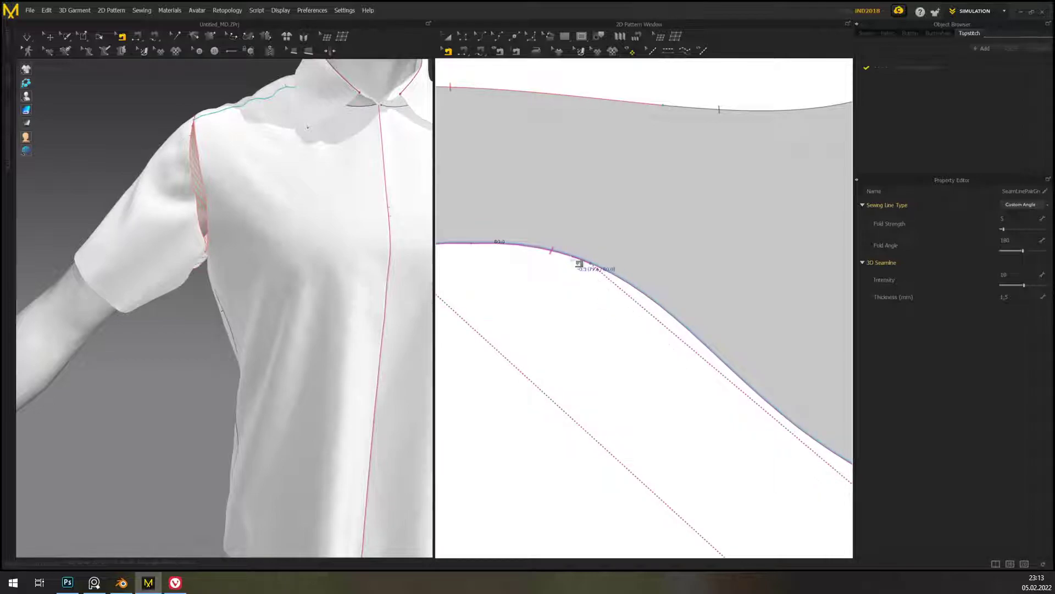
left_click(573, 258)
left_click(581, 264)
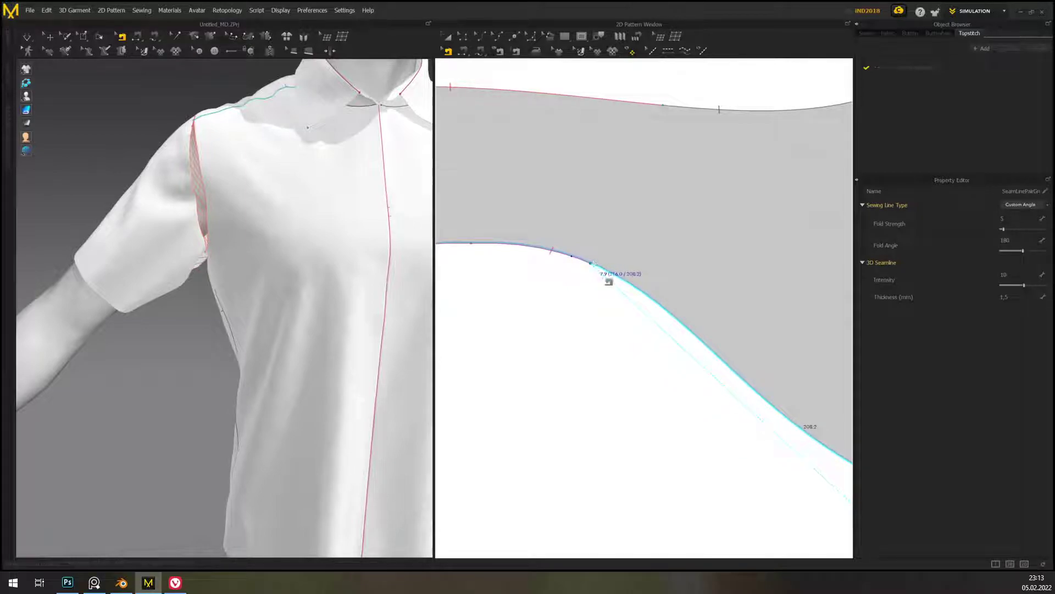
- Simulate the shirt with its re-sewn sleeve and inspect the shoulder seams from the side
scroll(255, 312, "down", 3)
key("space")
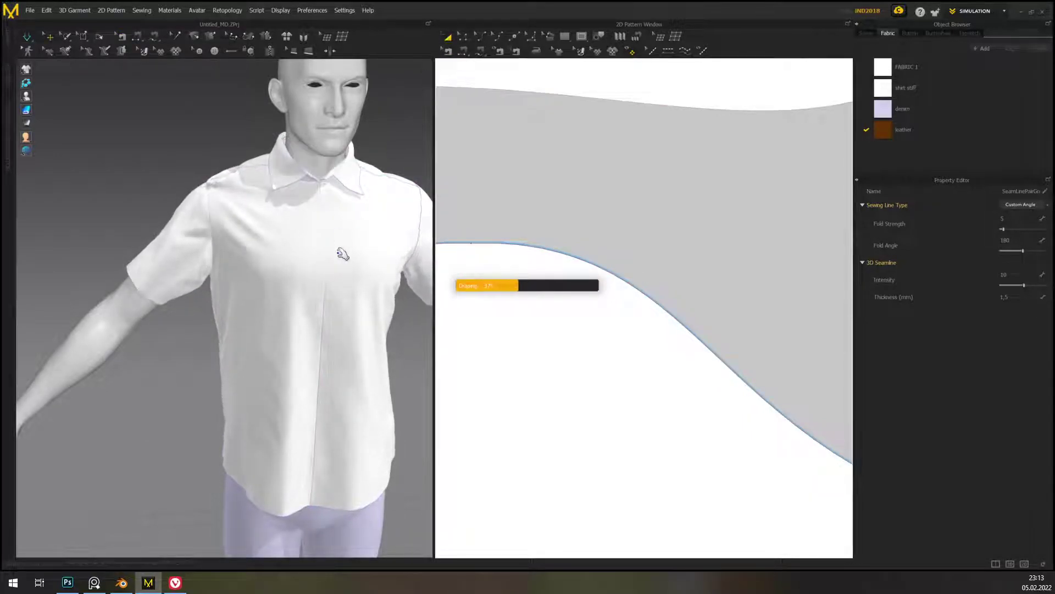
middle_click_drag(334, 257, 306, 278)
key("b")
right_click_drag(214, 278, 281, 291)
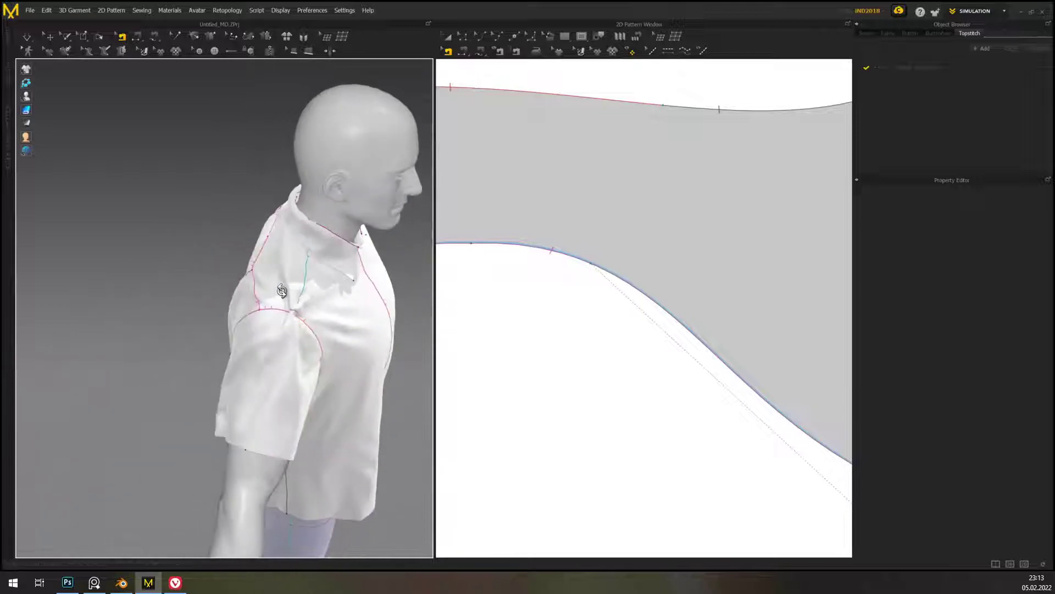
right_click_drag(314, 371, 304, 346)
scroll(250, 311, "up", 2)
- Compare the sewn lengths of the sleeve cap with the yoke edge and front armhole in the 2D patterns
scroll(590, 228, "down", 4)
middle_click_drag(599, 227, 624, 225)
left_click(682, 281)
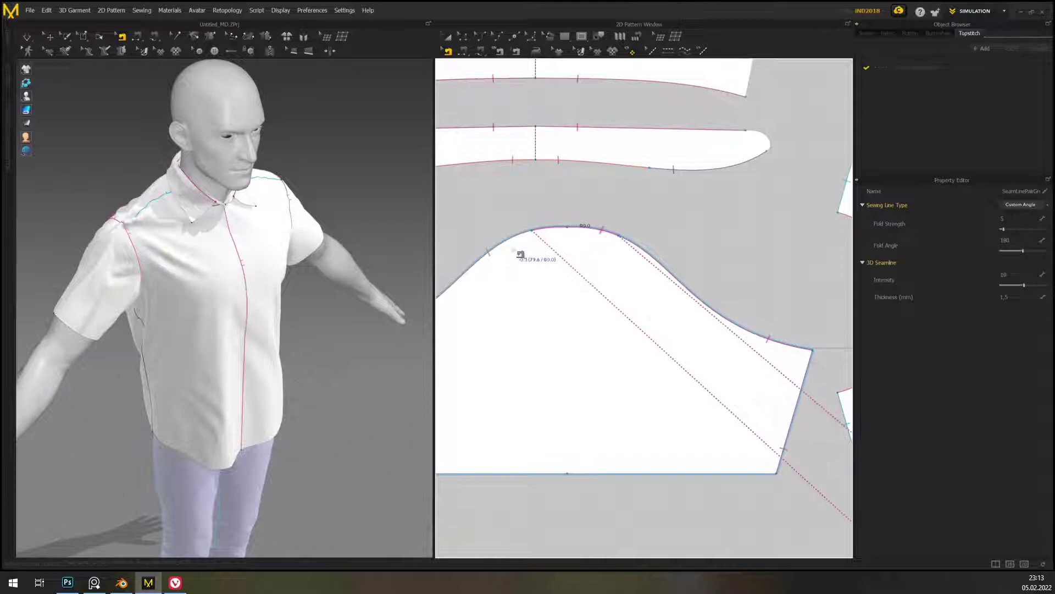
scroll(530, 195, "down", 5)
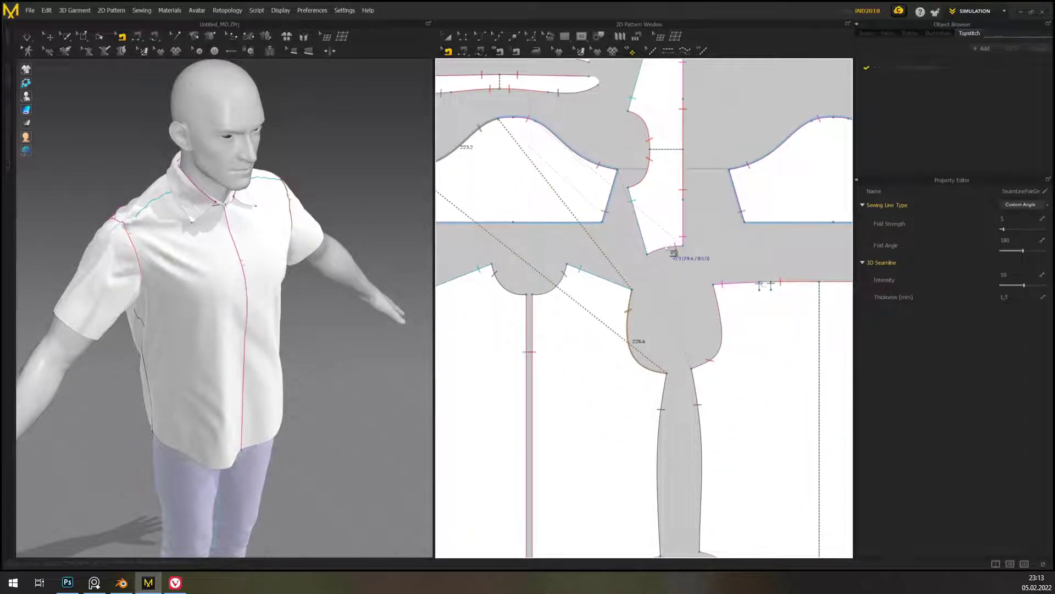
- Pull the sleeve outward and simulate the shirt to settle the sleeve around the shoulder
right_click_drag(327, 302, 271, 313)
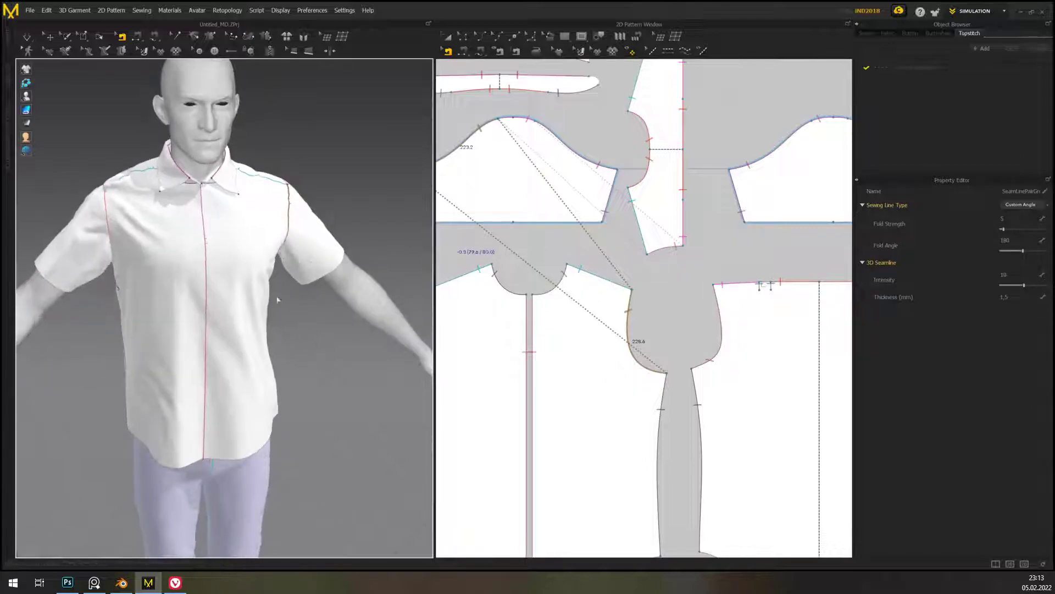
left_click(448, 37)
right_click_drag(371, 124, 313, 124)
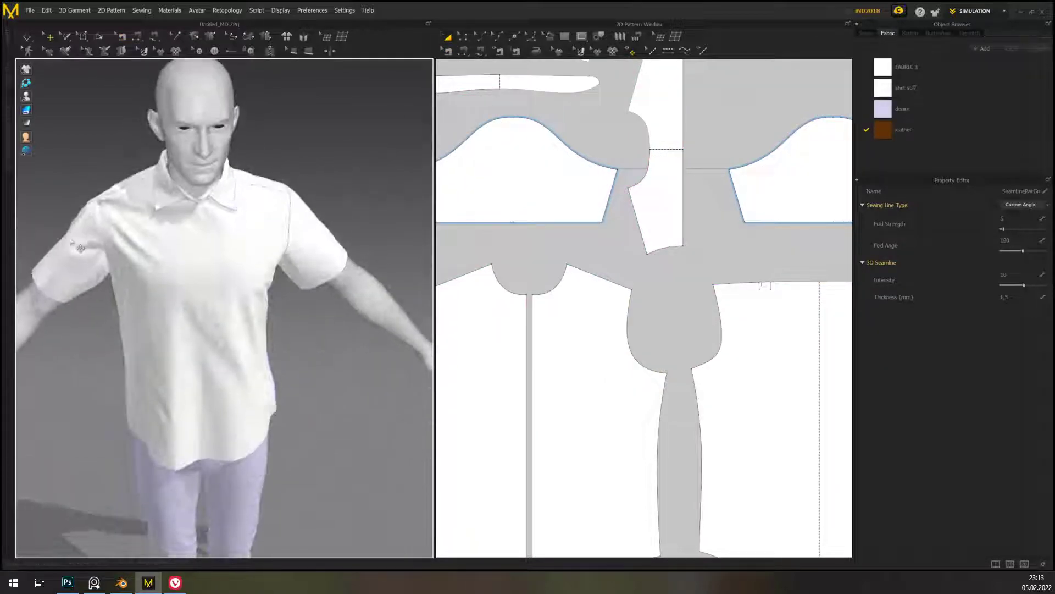
left_click(71, 237)
left_click_drag(77, 238, 38, 241)
right_click_drag(78, 275, 170, 310)
key("space")
scroll(155, 246, "up", 1)
middle_click_drag(310, 350, 426, 473)
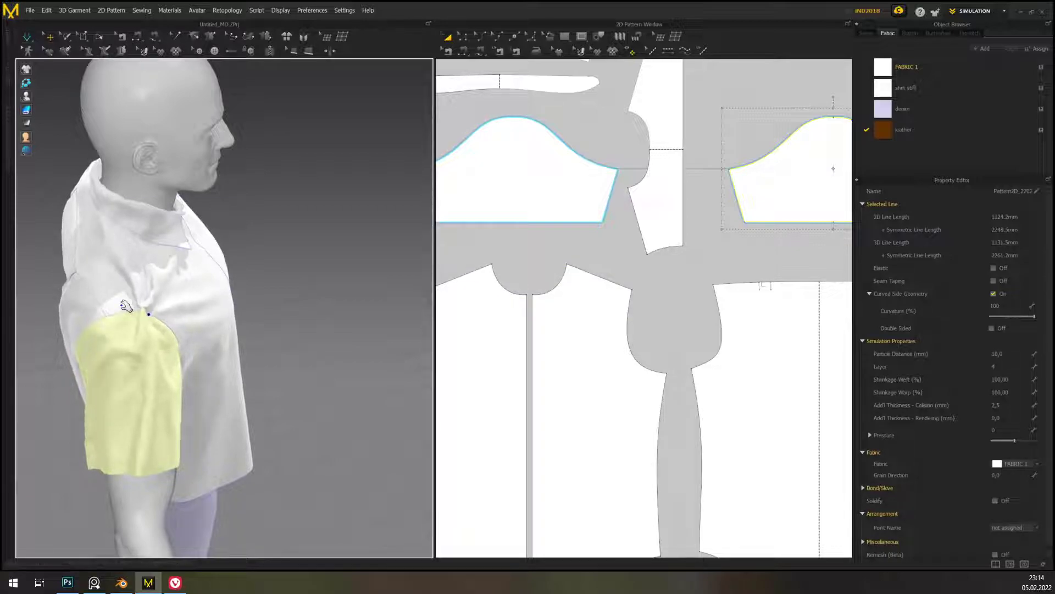
- Check the seams joining the yoke to the sleeve cap, back panel and front shoulder for mismatched lengths
left_click(117, 302)
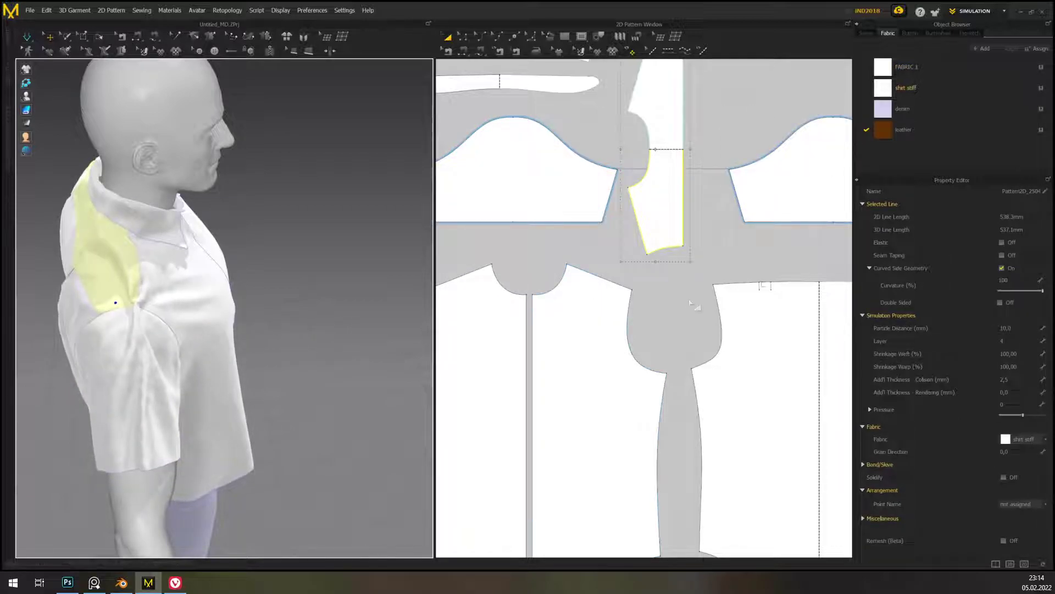
scroll(695, 302, "up", 2)
left_click(450, 49)
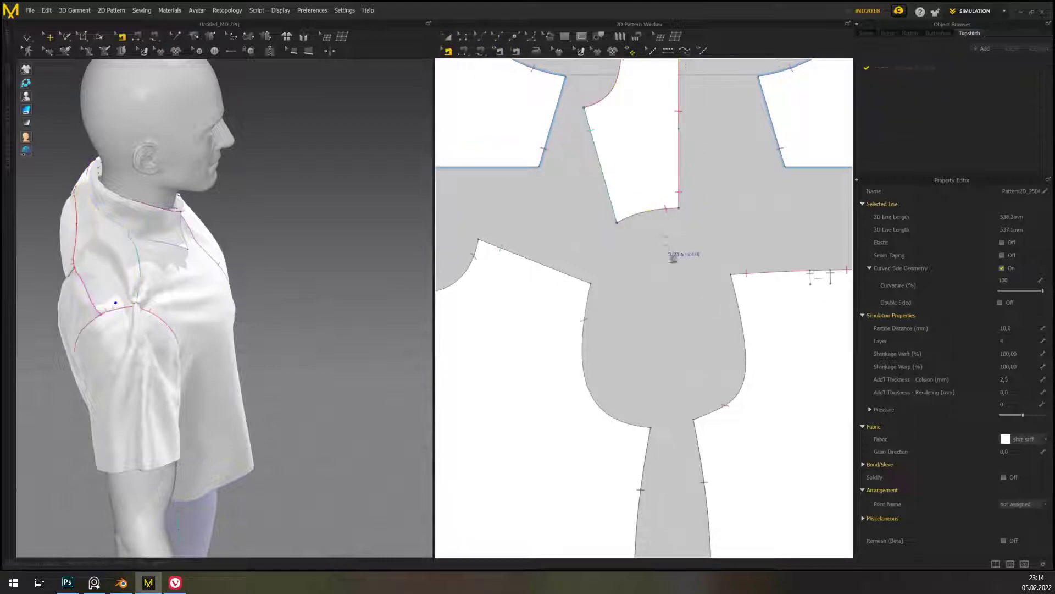
left_click(682, 211)
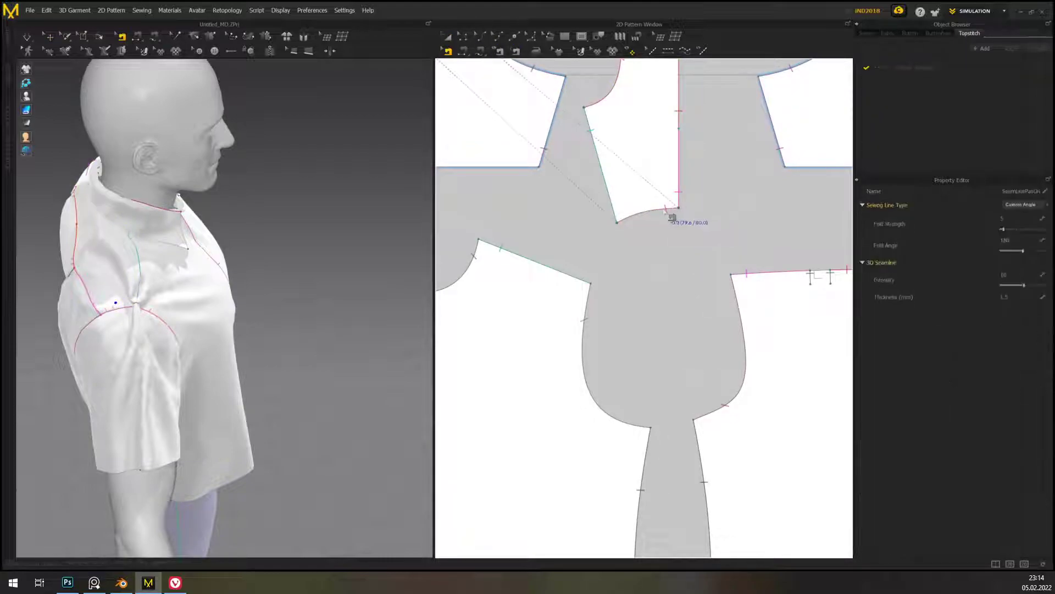
left_click(679, 206)
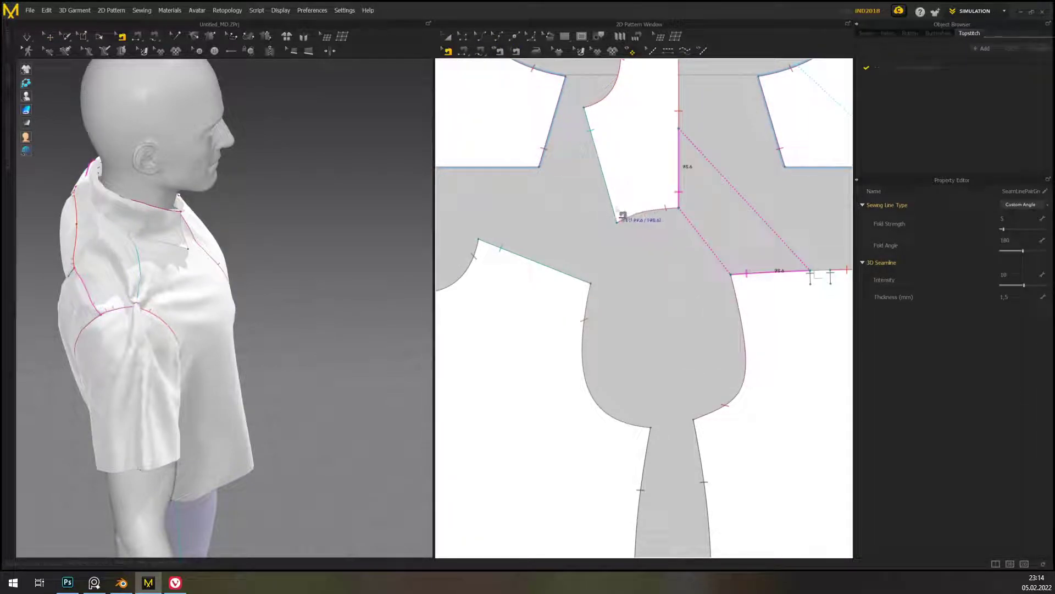
left_click(620, 217)
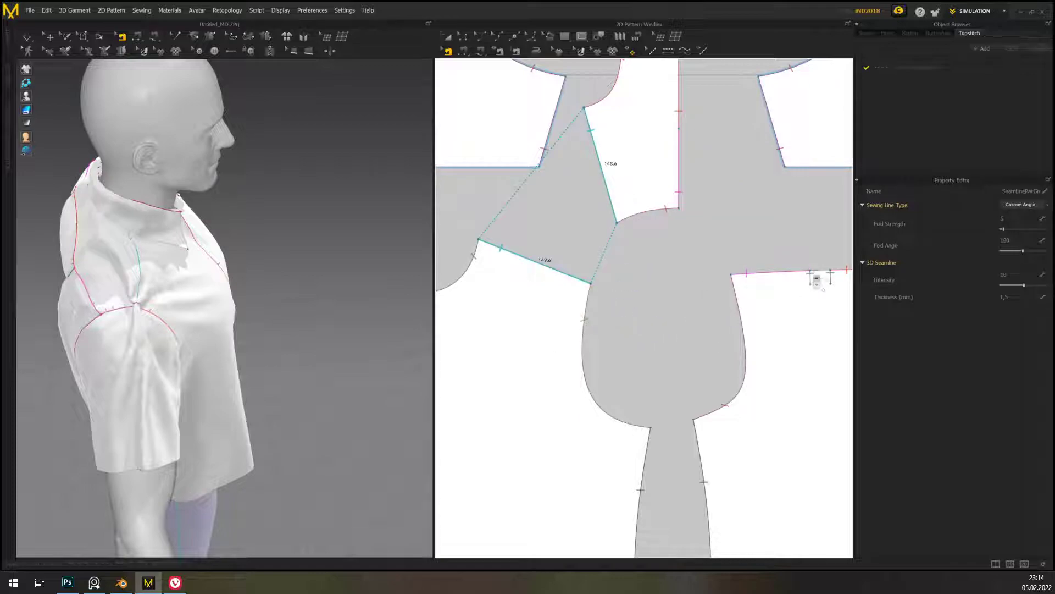
scroll(823, 284, "down", 5)
middle_click_drag(768, 280, 479, 288)
scroll(479, 288, "down", 5)
scroll(643, 290, "up", 8)
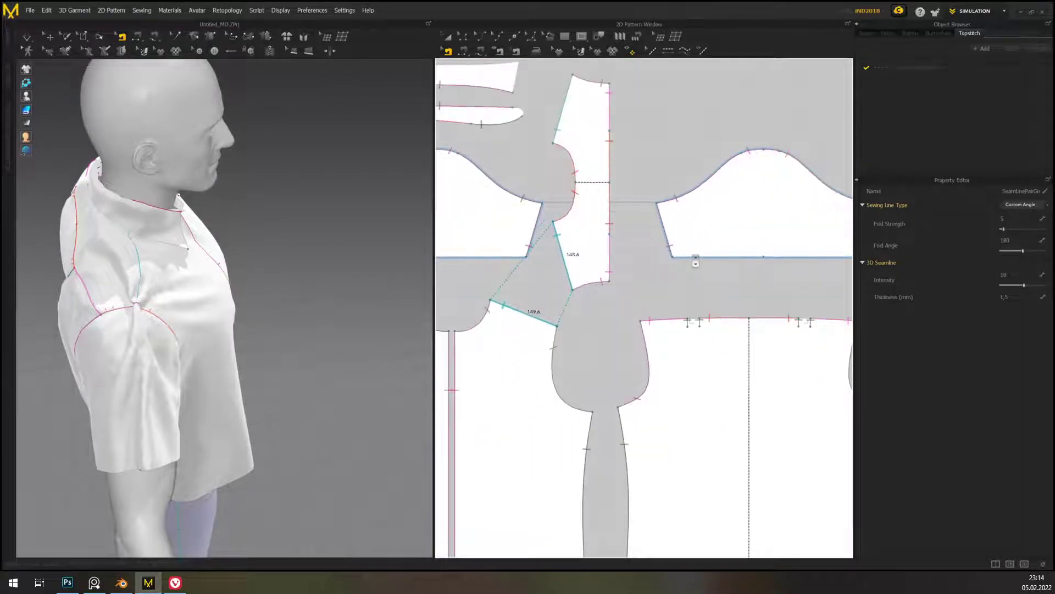
middle_click_drag(550, 272, 566, 269)
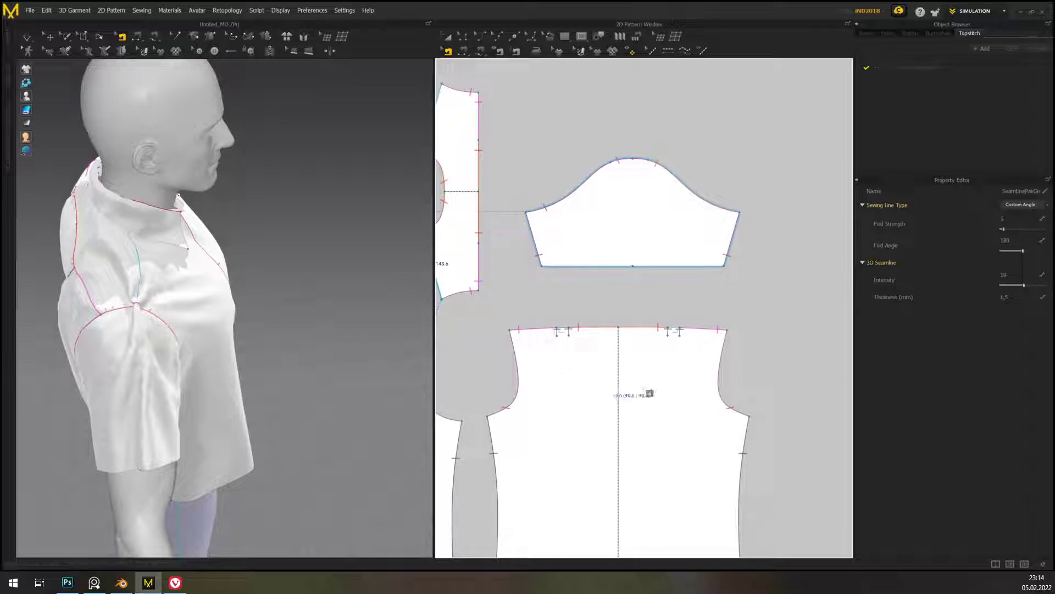
- Check the sewn lengths between the sleeve cap, back armhole and yoke edge, and inspect the shoulder seams on the avatar
left_click(729, 359)
left_click(701, 204)
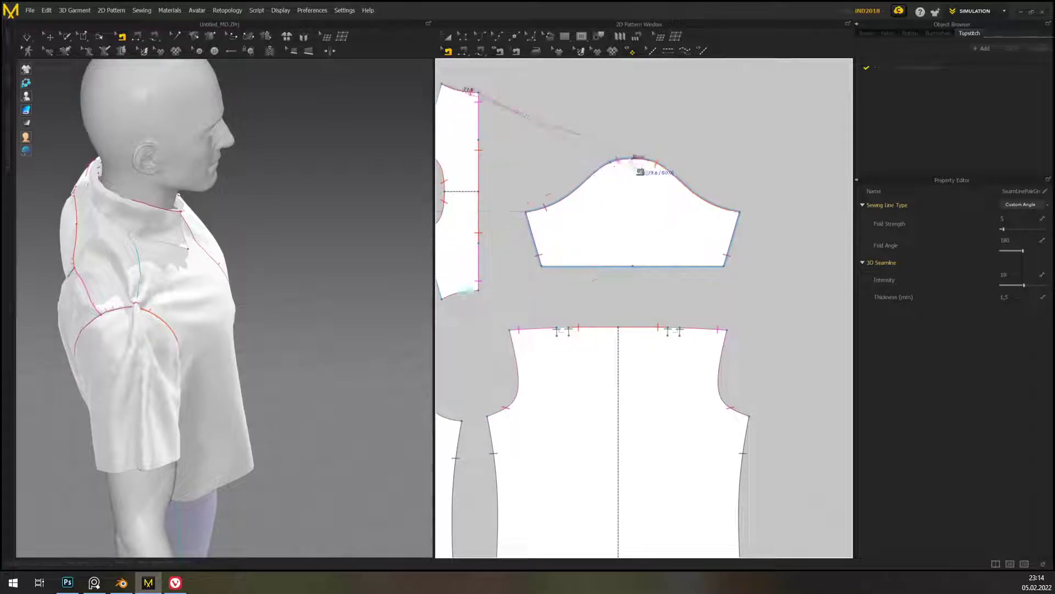
scroll(638, 166, "up", 5)
scroll(681, 278, "up", 5)
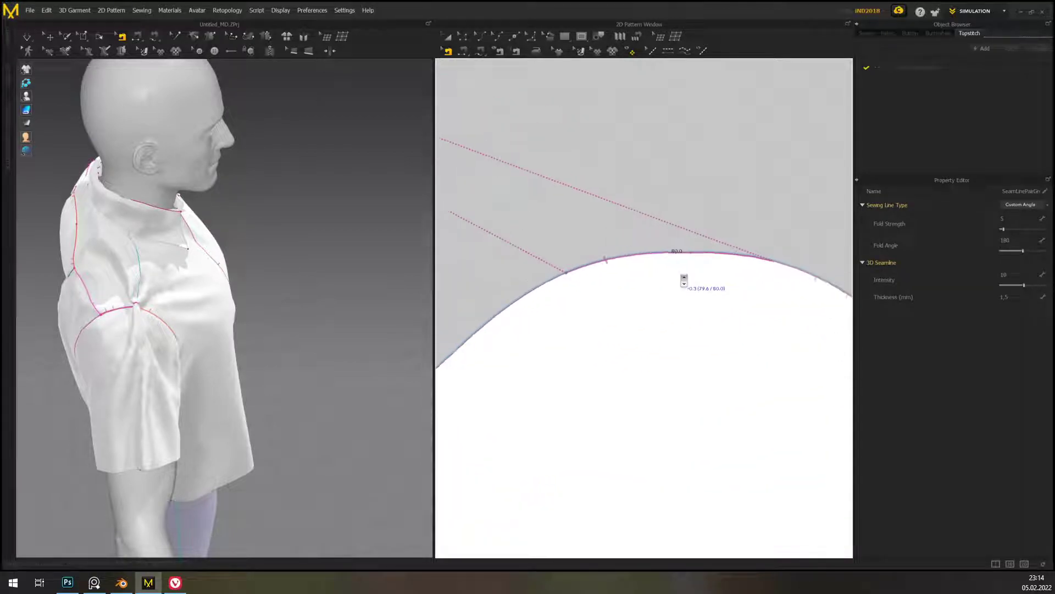
scroll(679, 279, "down", 7)
middle_click_drag(642, 294, 770, 316)
mouse_move(652, 297)
middle_mouse_down()
mouse_move(666, 286)
mouse_move(639, 308)
middle_mouse_up()
scroll(145, 345, "up", 2)
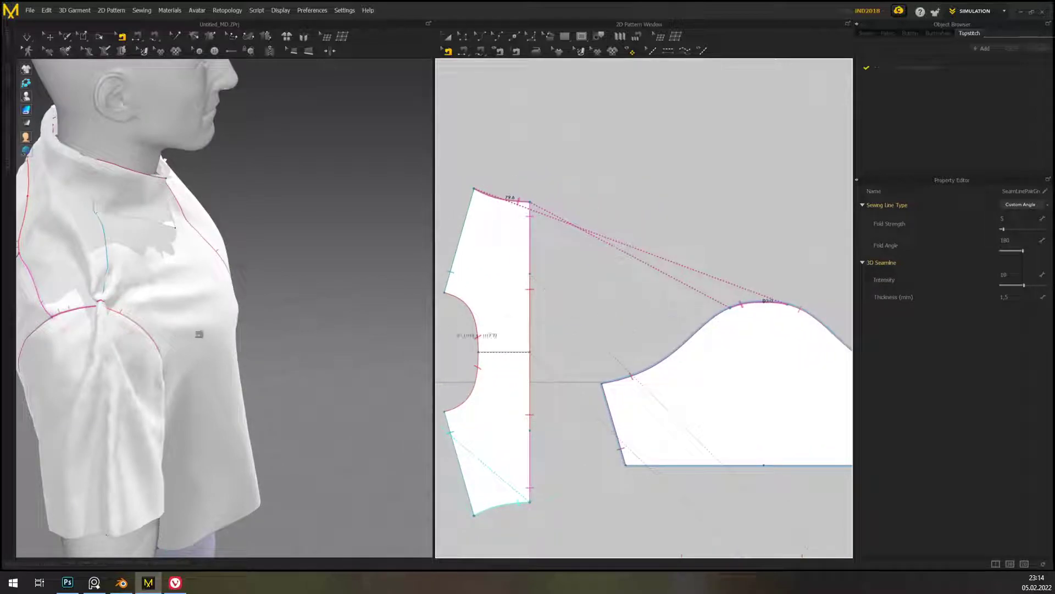
right_click_drag(327, 343, 393, 313)
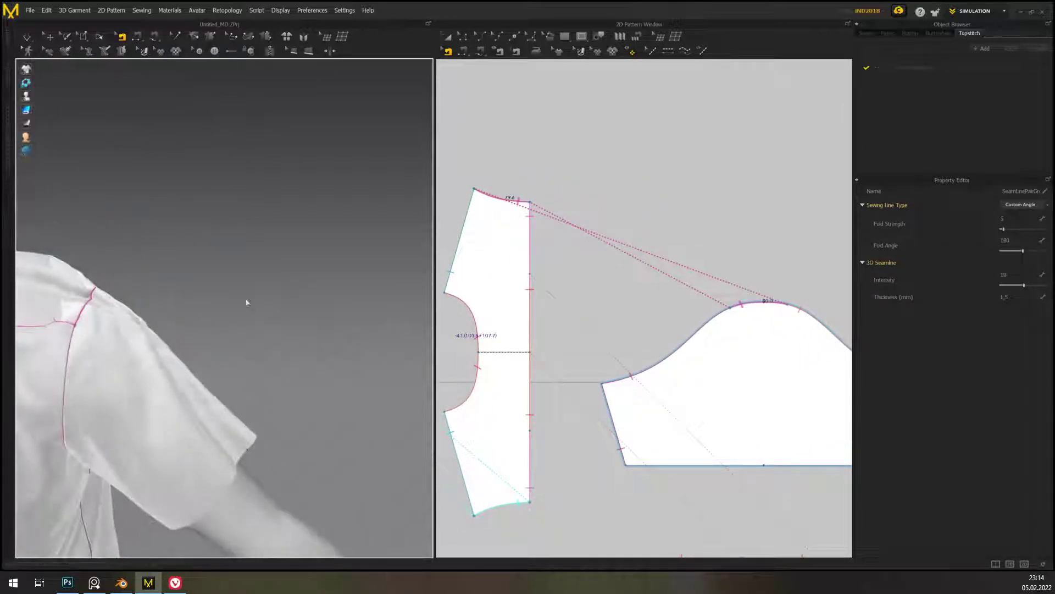
right_click_drag(106, 311, 81, 272)
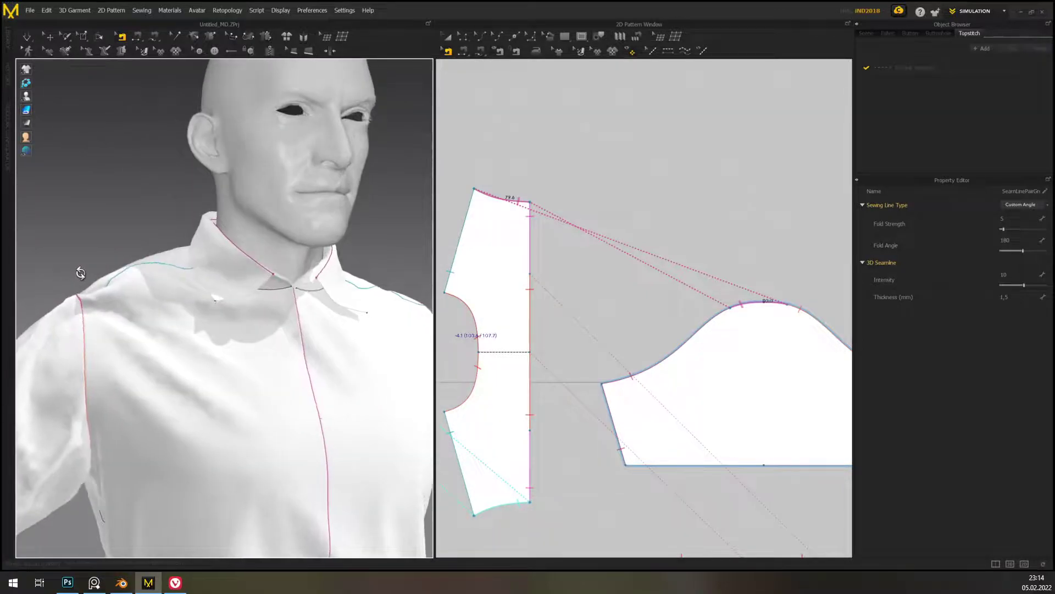
- Move the start of the sleeve cap's front armhole seam along the curve until its length matches the armhole at 228.6 mm
scroll(754, 224, "up", 6)
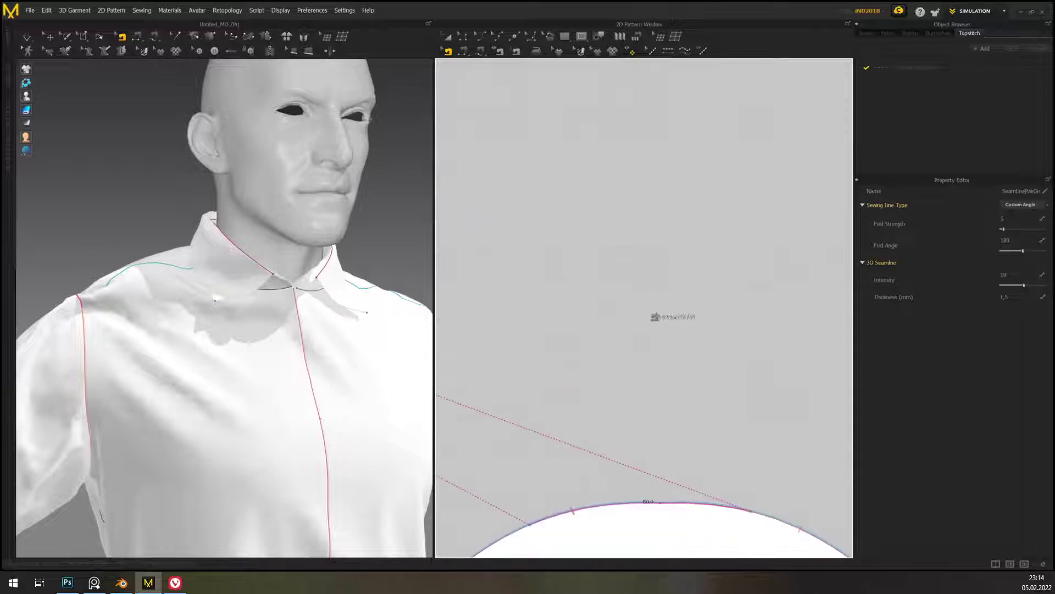
scroll(715, 313, "down", 3)
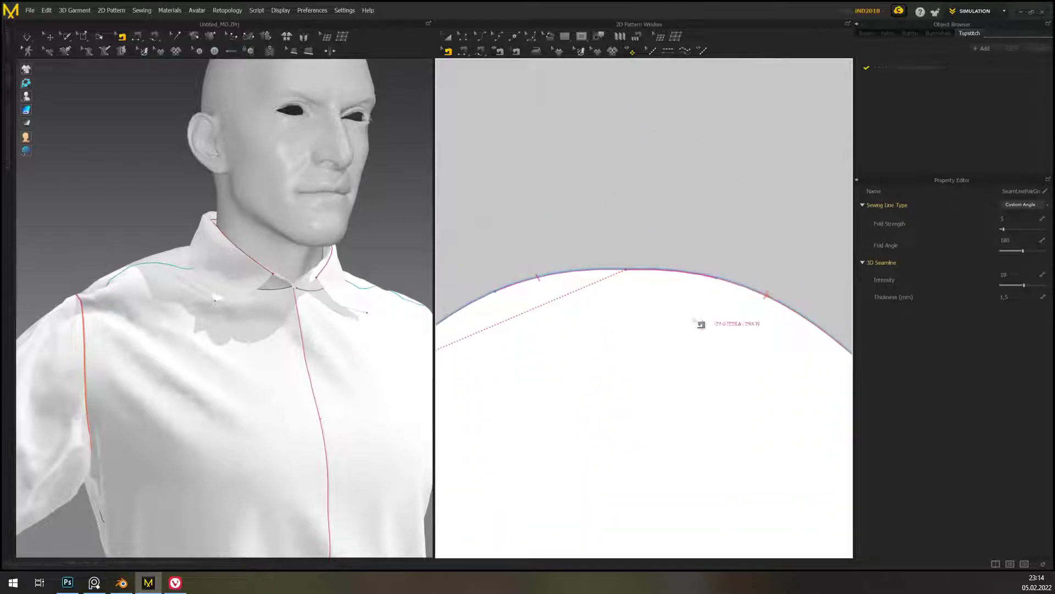
middle_click_drag(636, 302, 576, 268)
middle_click_drag(632, 331, 652, 373)
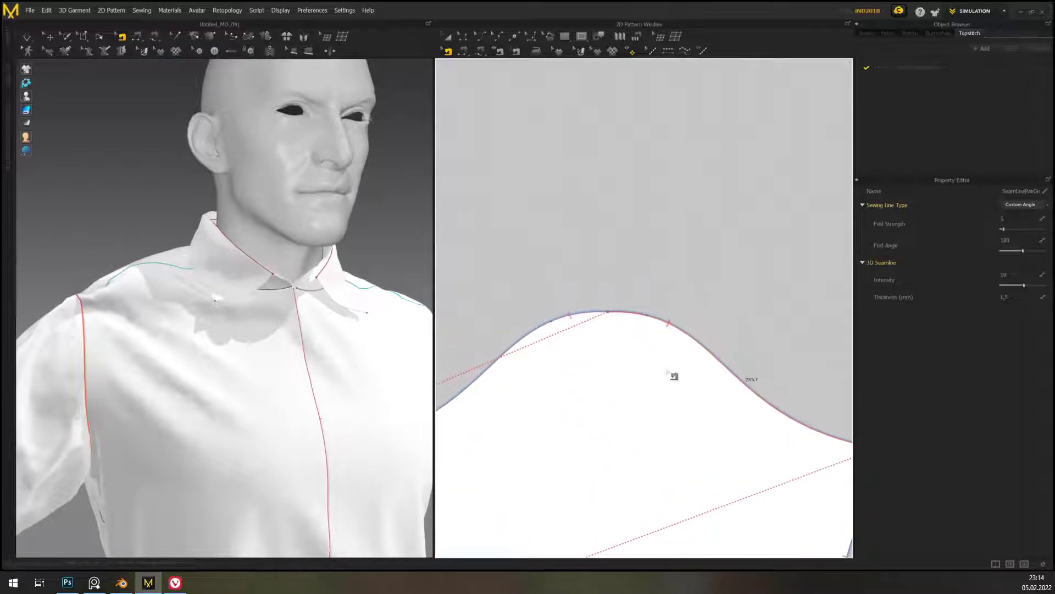
scroll(636, 371, "down", 5)
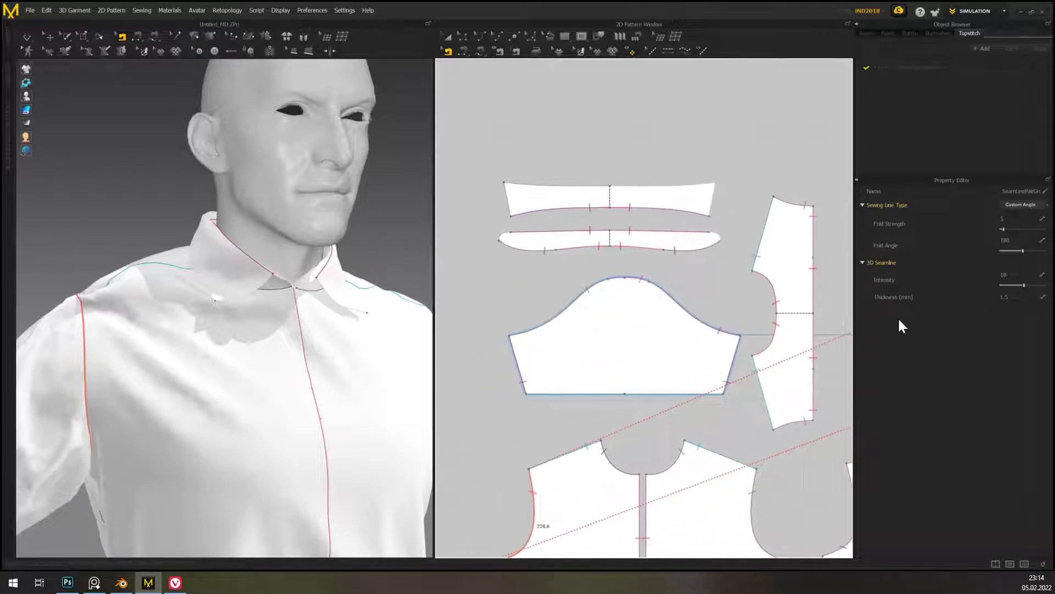
left_click(665, 292)
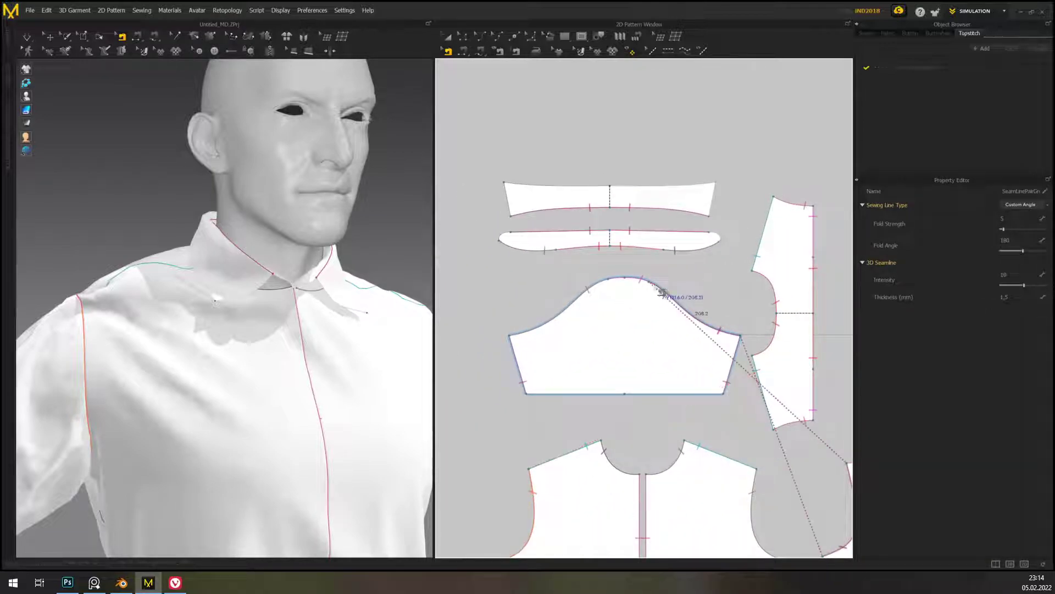
left_click(591, 302)
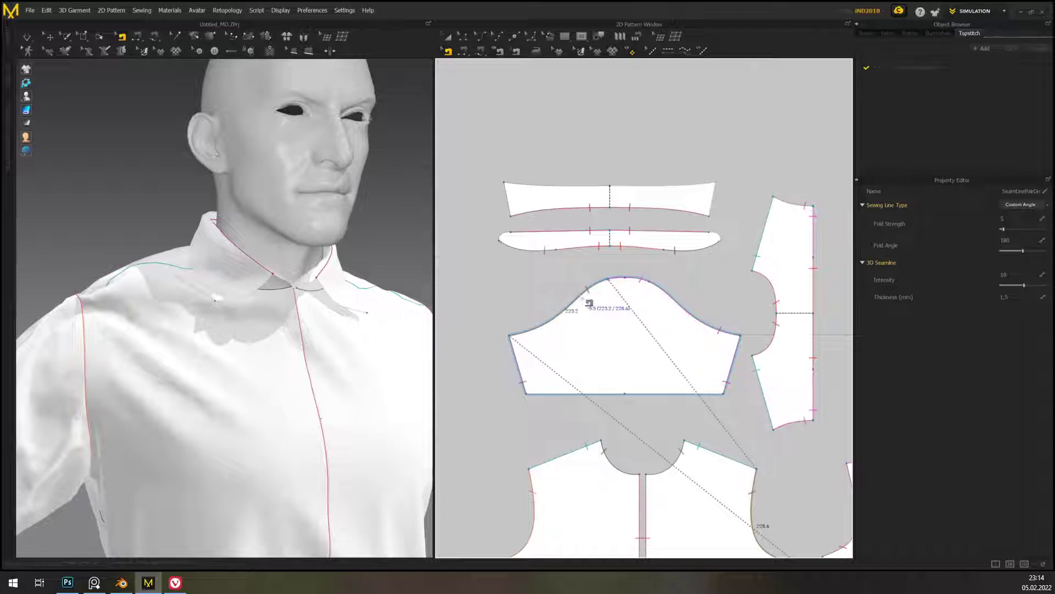
scroll(650, 323, "up", 6)
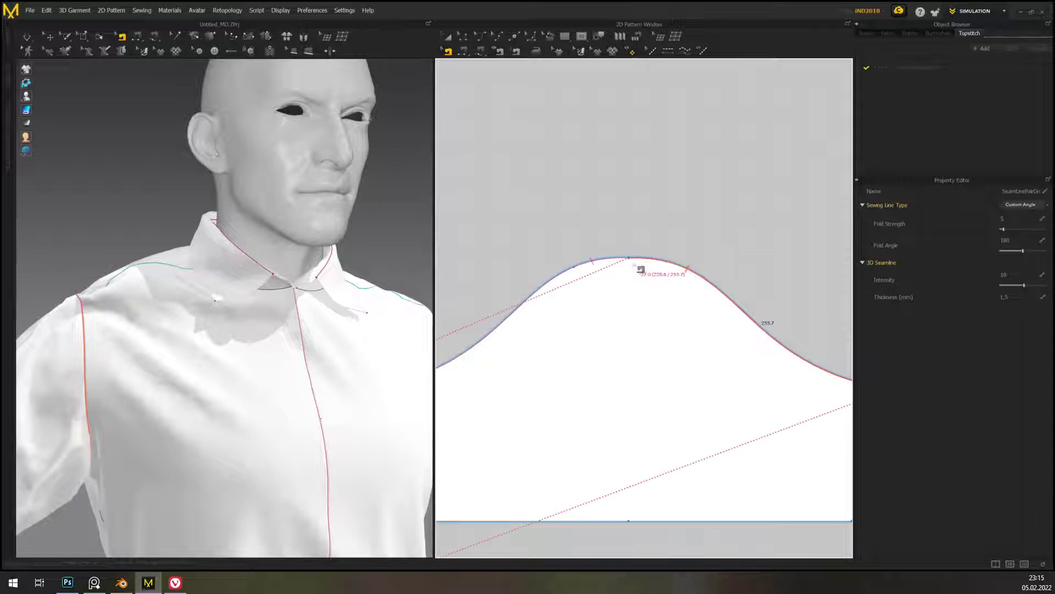
left_click_drag(629, 259, 662, 265)
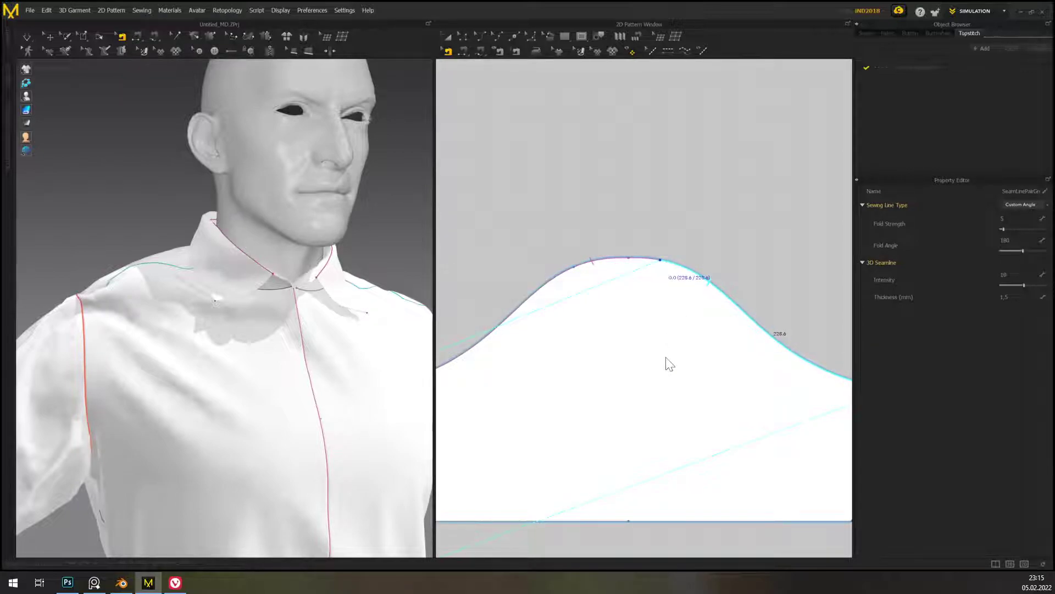
- Fine-tune where the front armhole seam starts on the sleeve cap, next to the end of the yoke seam
scroll(669, 364, "down", 6)
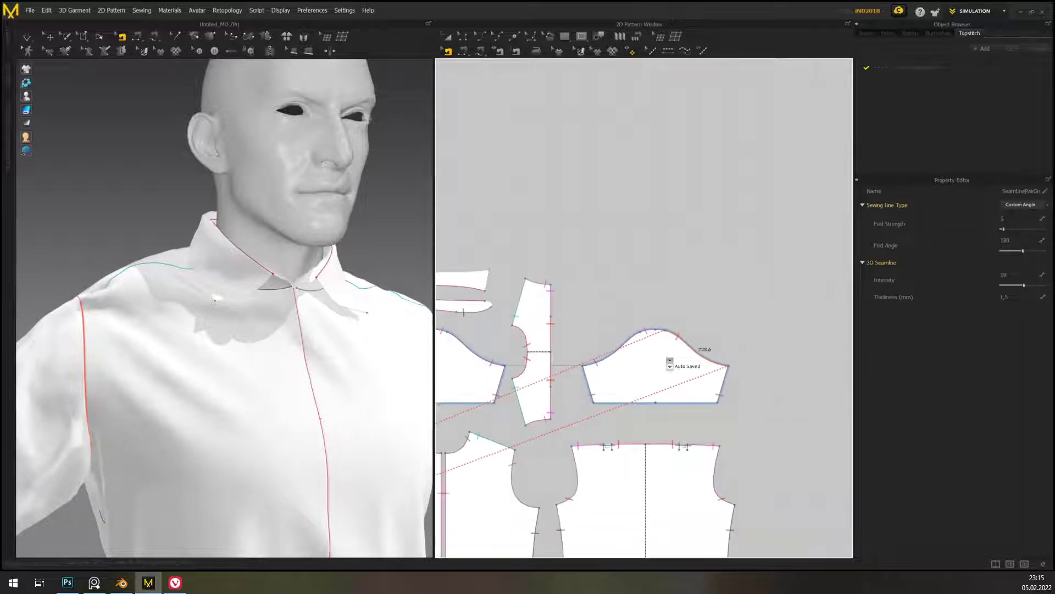
scroll(669, 364, "up", 6)
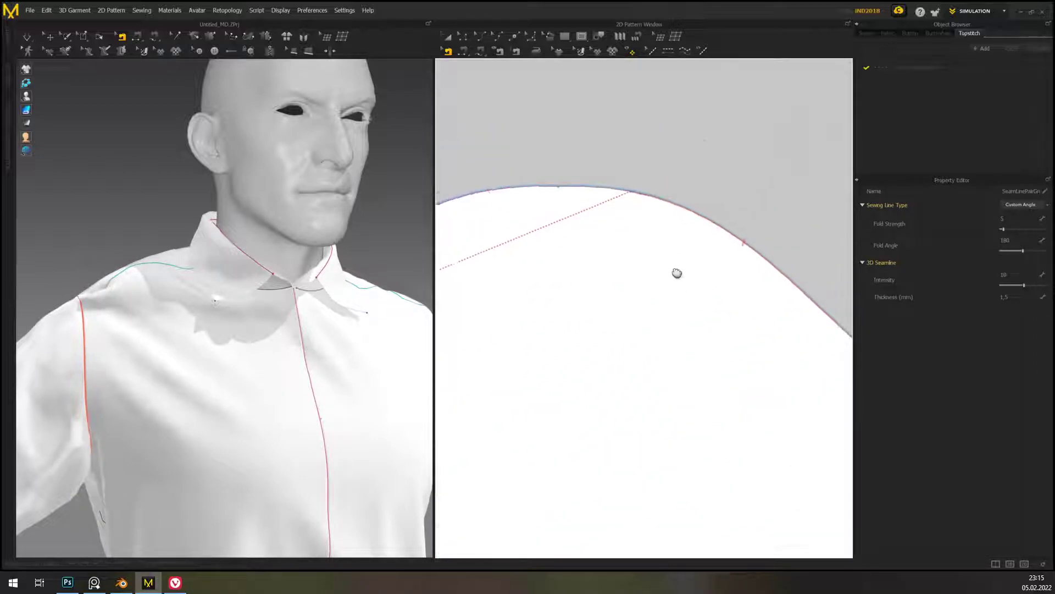
left_click(624, 228)
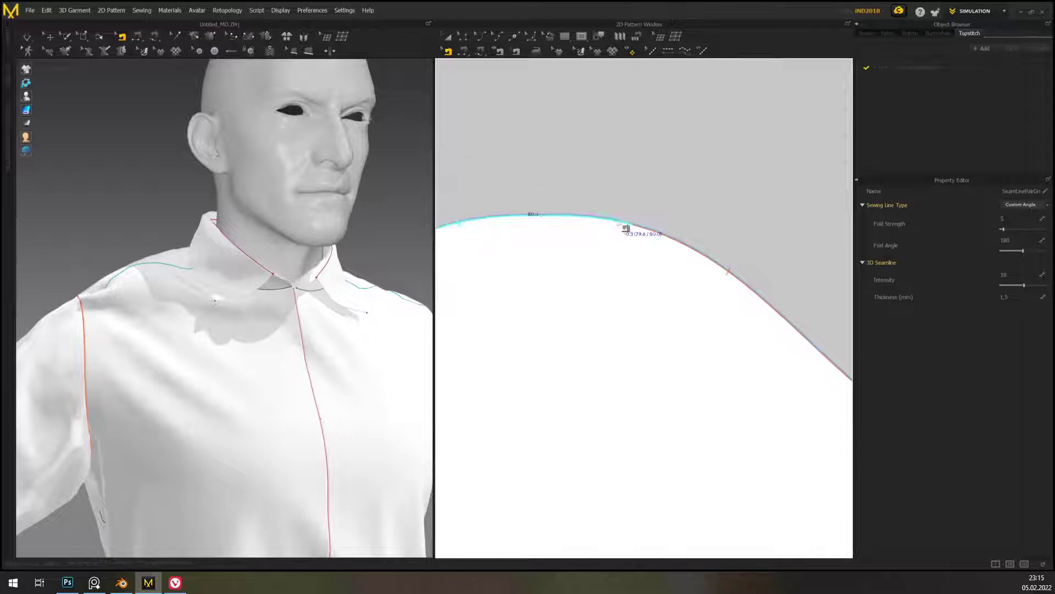
left_click_drag(639, 228, 654, 231)
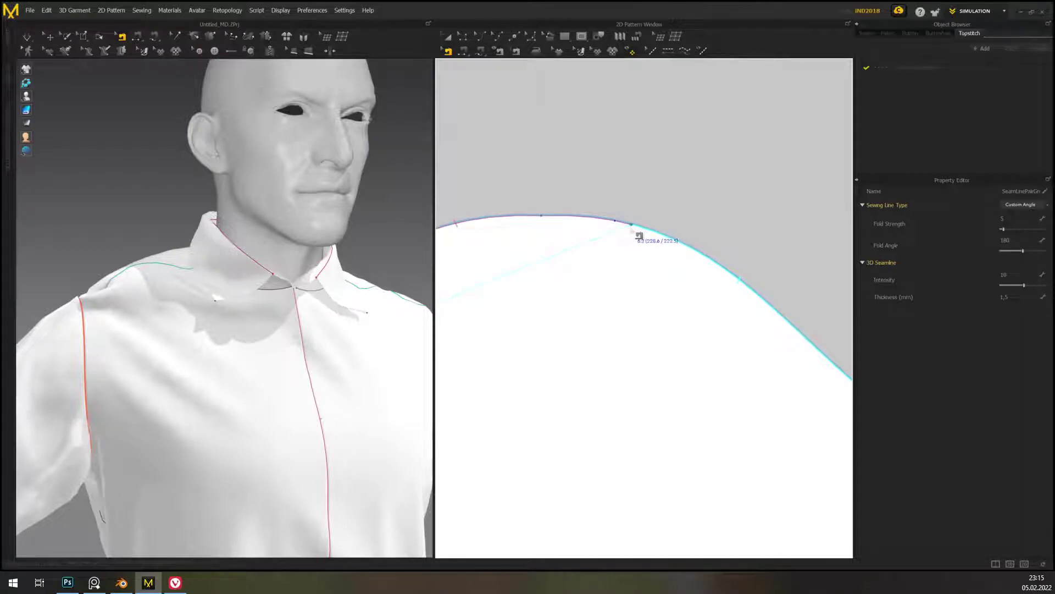
scroll(628, 319, "down", 8)
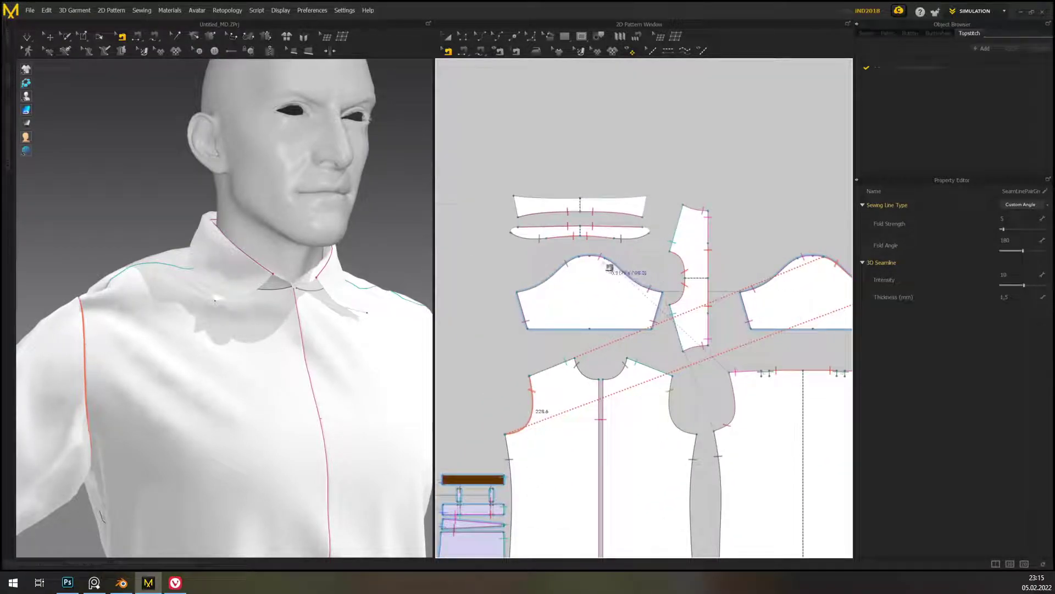
- Simulate the shirt with the corrected sleeve seam and inspect the sleeve and shoulder from the side and back
right_click_drag(351, 275, 363, 299)
key("space")
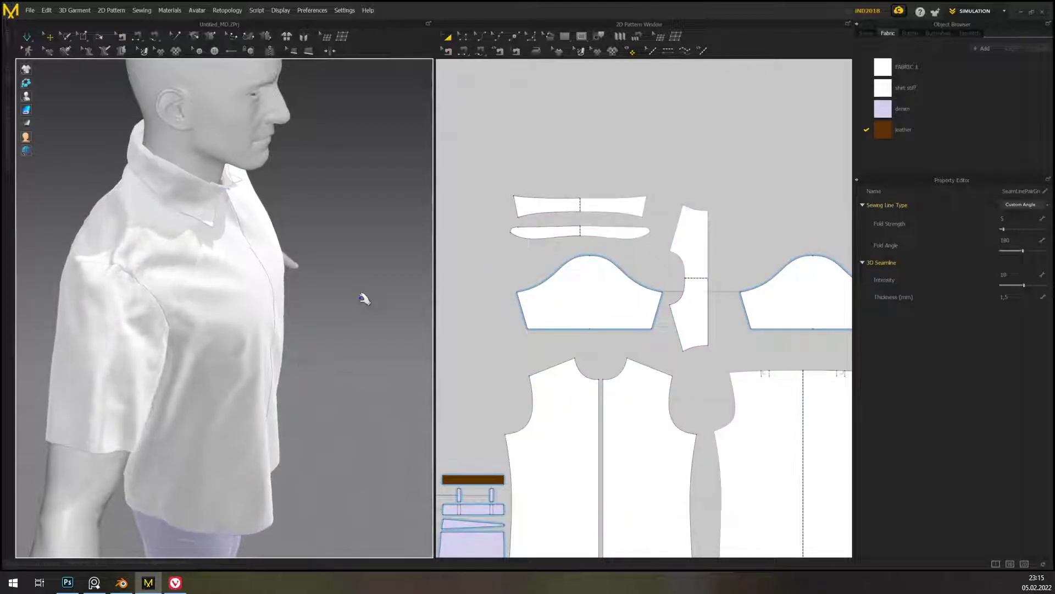
right_click_drag(292, 370, 122, 273)
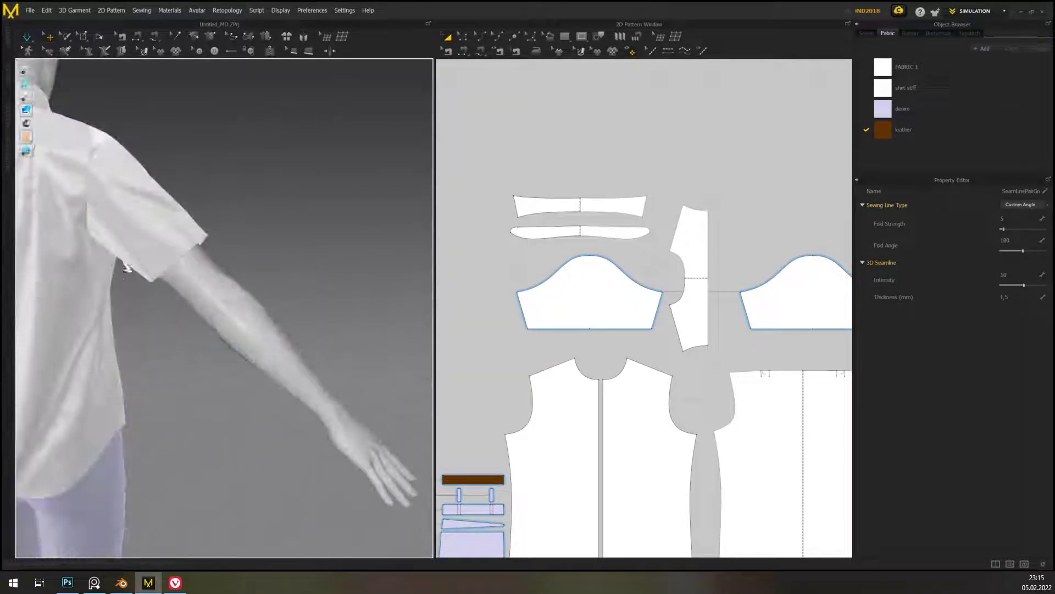
left_click(173, 259)
left_click(293, 251)
right_click_drag(293, 251, 187, 252)
middle_click_drag(223, 379, 298, 388)
scroll(298, 389, "down", 1)
right_click_drag(298, 388, 251, 303)
- Examine the complete shirt and trousers outfit and its sewing lines on the avatar from the front
key("b")
scroll(323, 360, "down", 2)
middle_click_drag(322, 360, 334, 309)
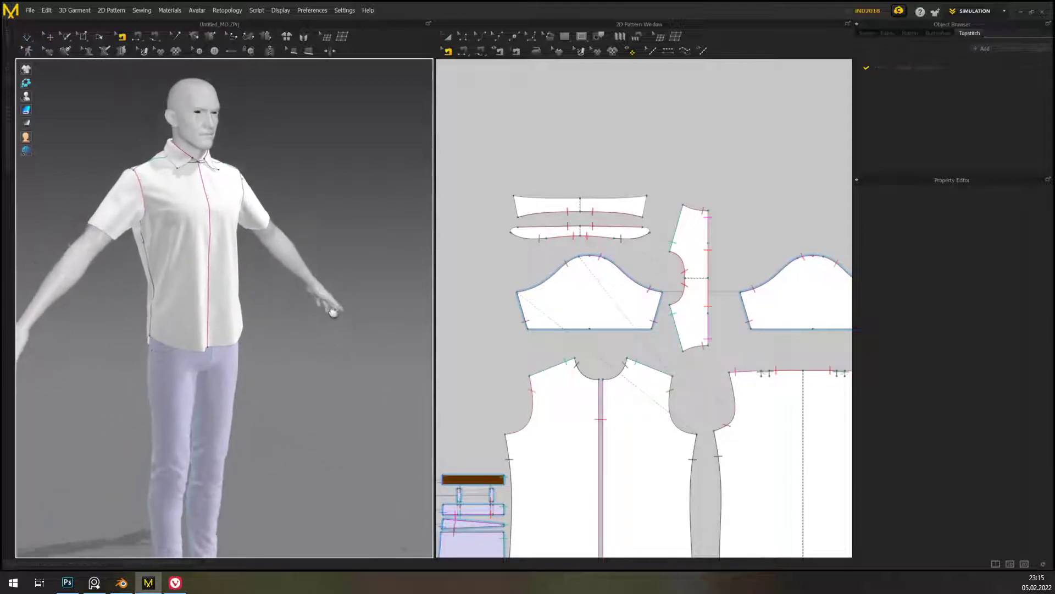
left_click(448, 40)
right_click_drag(317, 333, 348, 327)
middle_click_drag(348, 327, 343, 305)
scroll(346, 311, "down", 2)
mouse_move(346, 311)
right_mouse_down()
mouse_move(365, 304)
mouse_move(355, 295)
right_mouse_up()
middle_click_drag(375, 323, 372, 312)
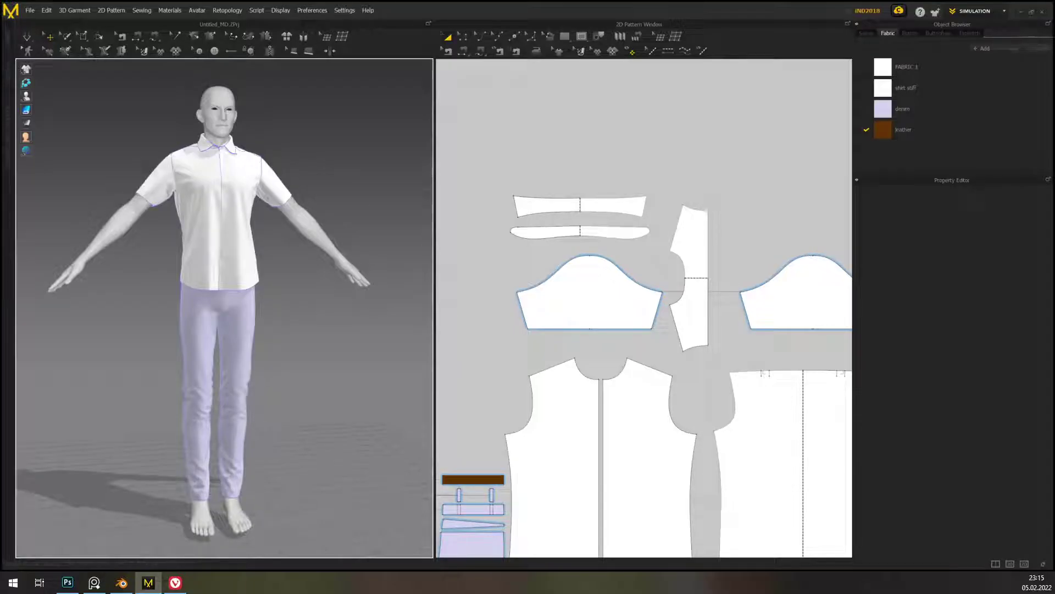
key("super+d")
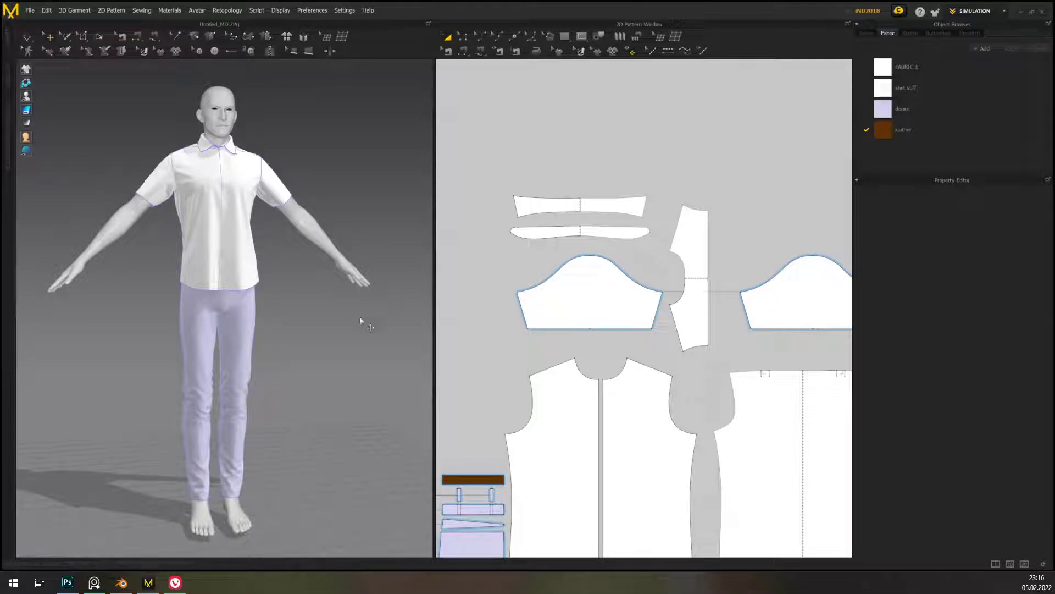
mouse_move(357, 327)
right_mouse_down()
mouse_move(330, 327)
mouse_move(355, 331)
right_mouse_up()
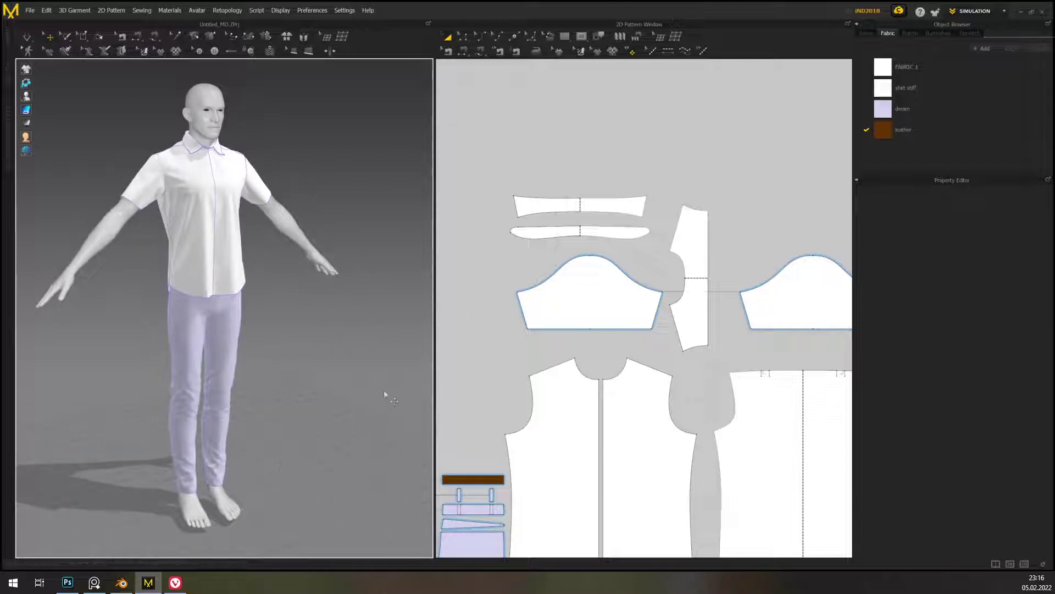
middle_click_drag(386, 396, 396, 386)
right_click_drag(381, 383, 367, 377)
middle_click_drag(376, 380, 389, 393)
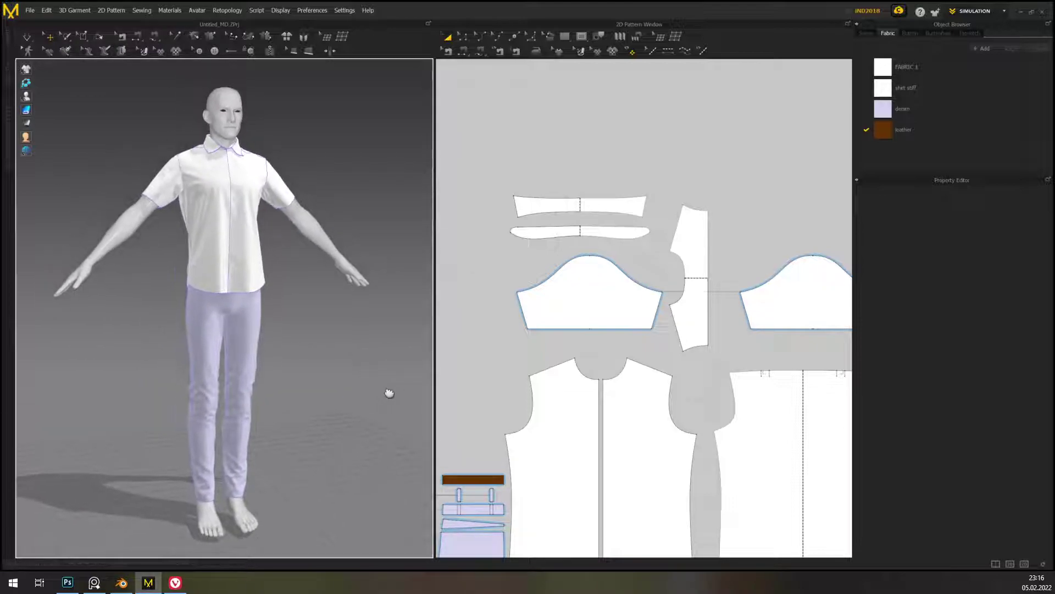